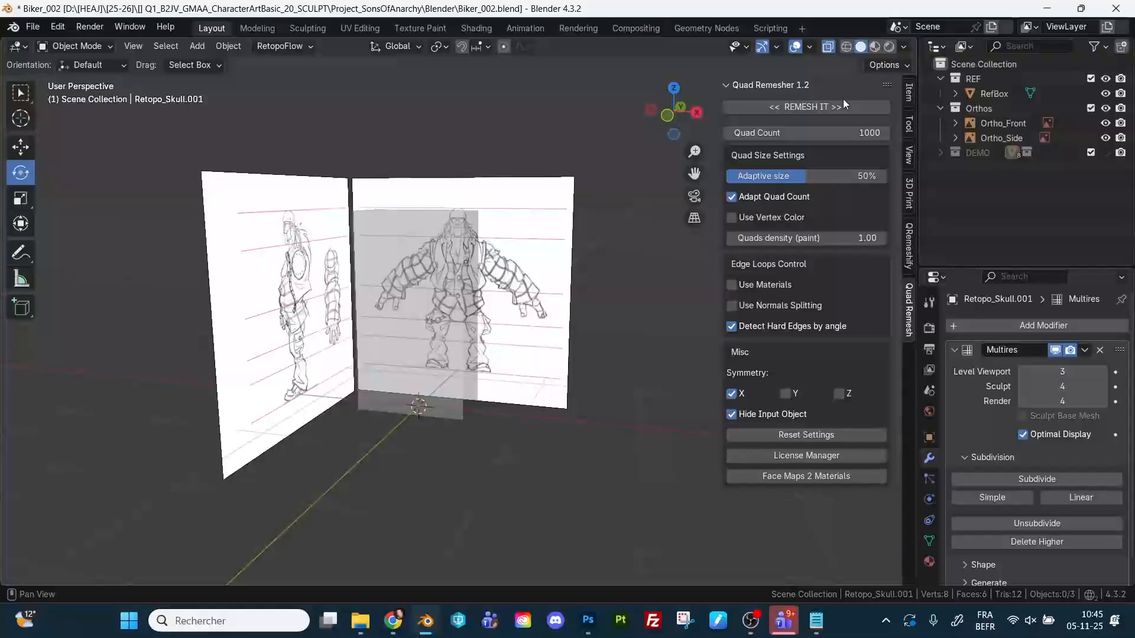
Hide the sidebar and add a UV sphere to the scene.
middle_drag(910, 84, 888, 101)
key(n)
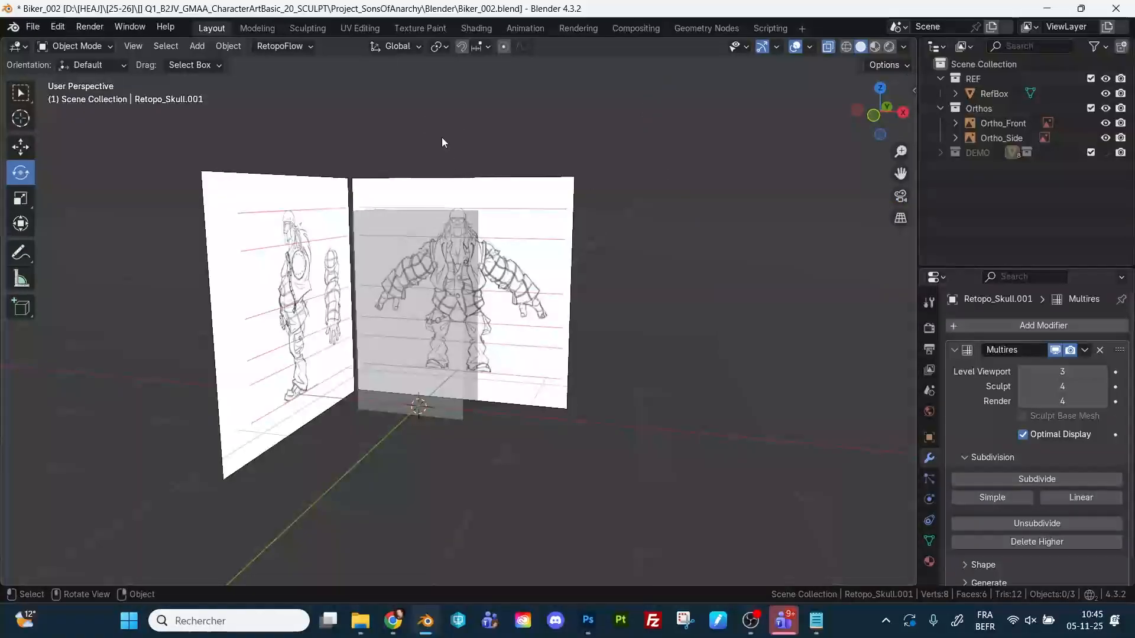
shift+middle_drag(442, 137, 470, 122)
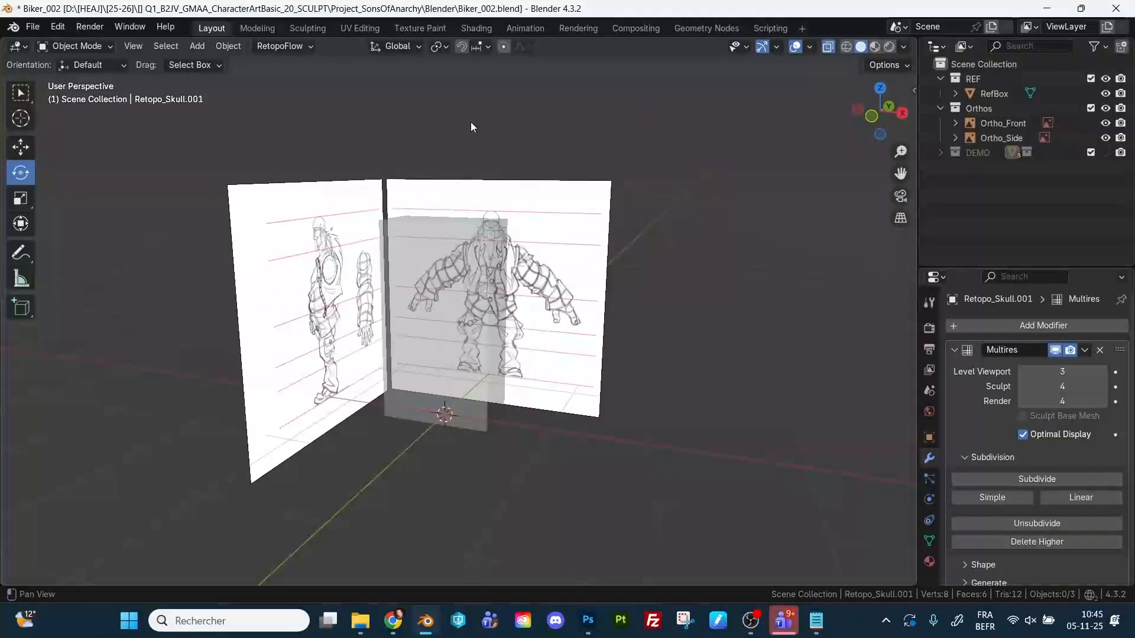
click(196, 45)
mouse_move(215, 63)
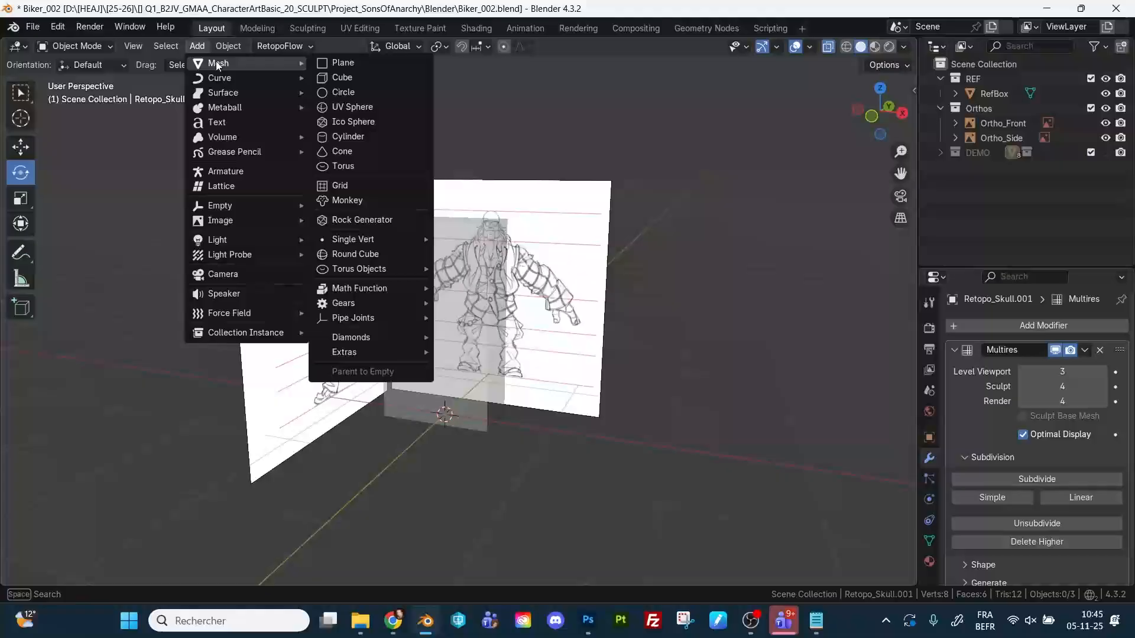
click(351, 106)
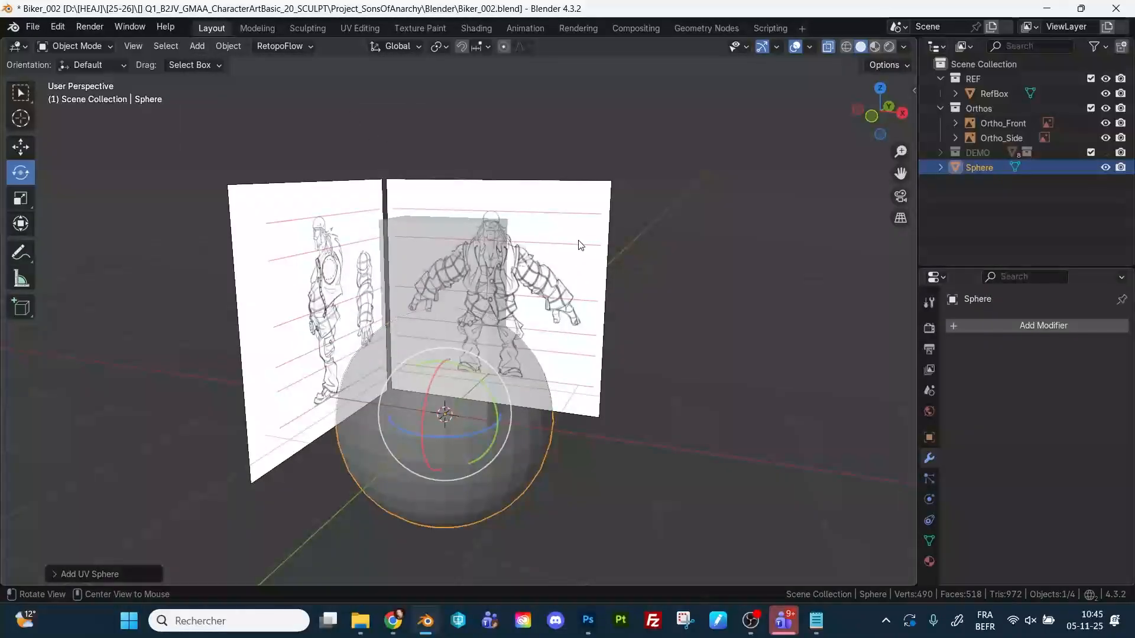
In the front orthographic view, turn off X-ray and hide the REF collection so the character drawing is unobstructed.
middle_drag(577, 246, 679, 248)
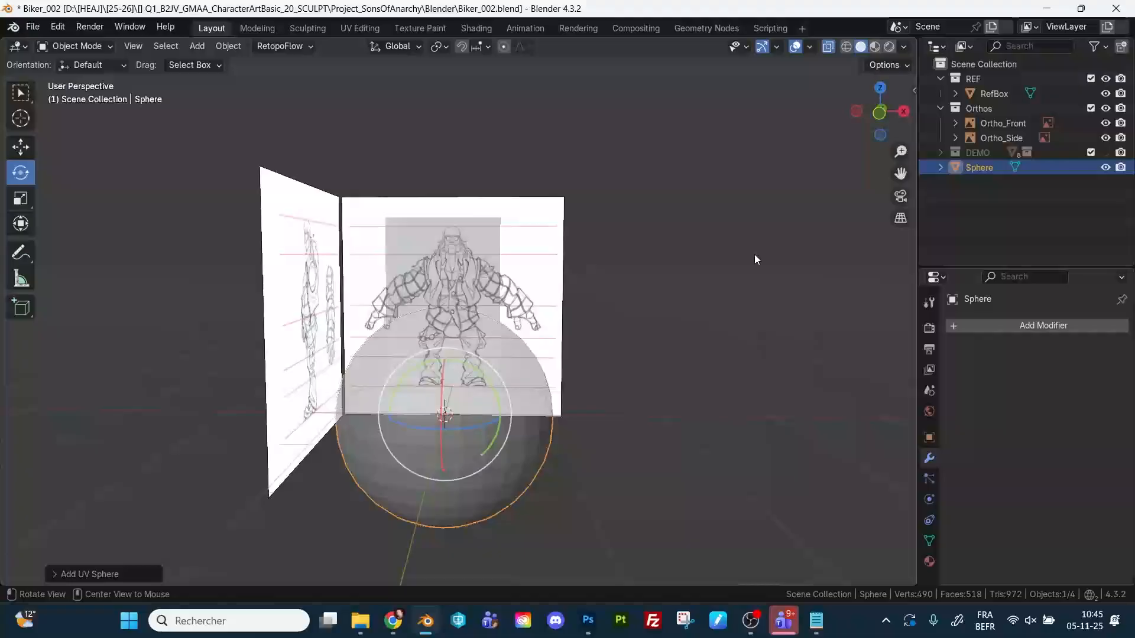
click(879, 112)
click(21, 147)
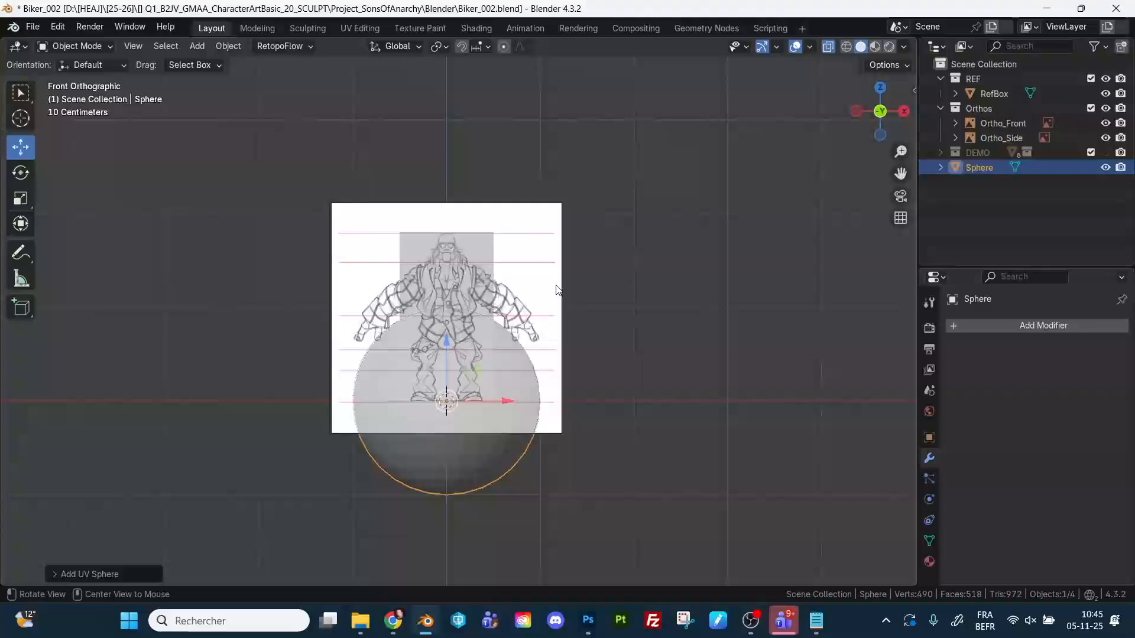
key(alt+z)
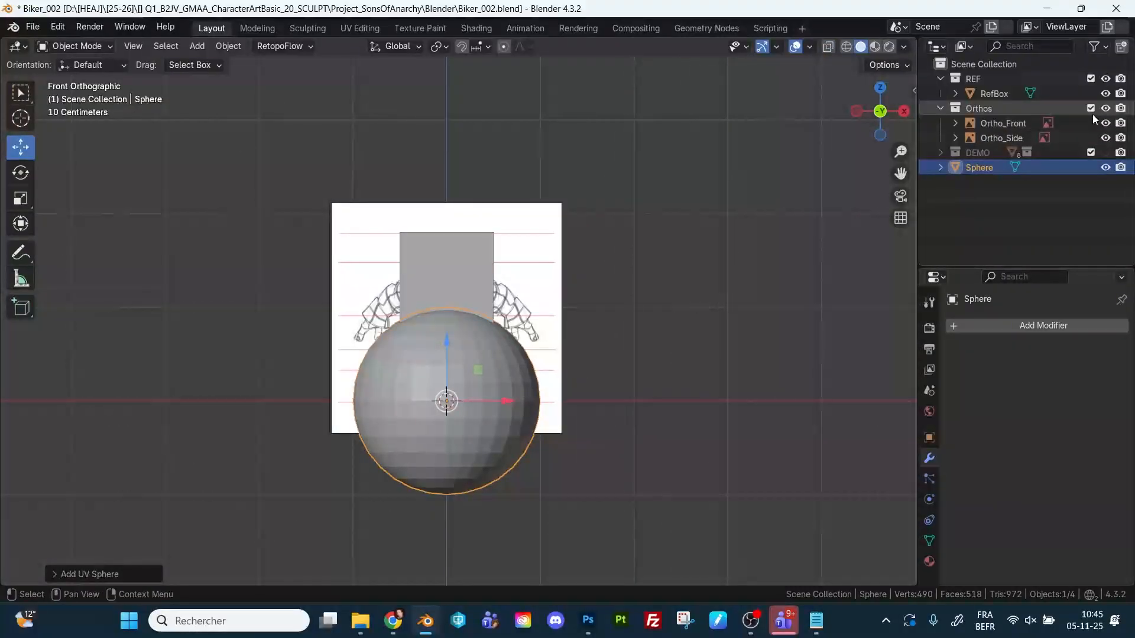
click(1105, 79)
Raise the sphere along Z and scale it down uniformly so it sits over the head of the front drawing.
drag(447, 341, 451, 213)
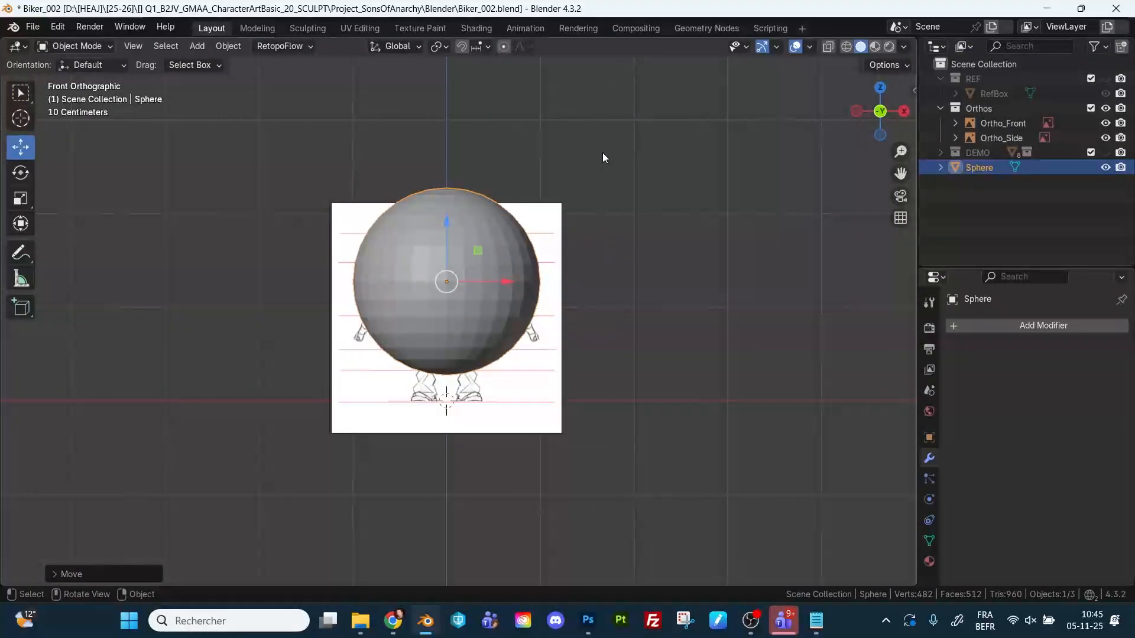
key(s)
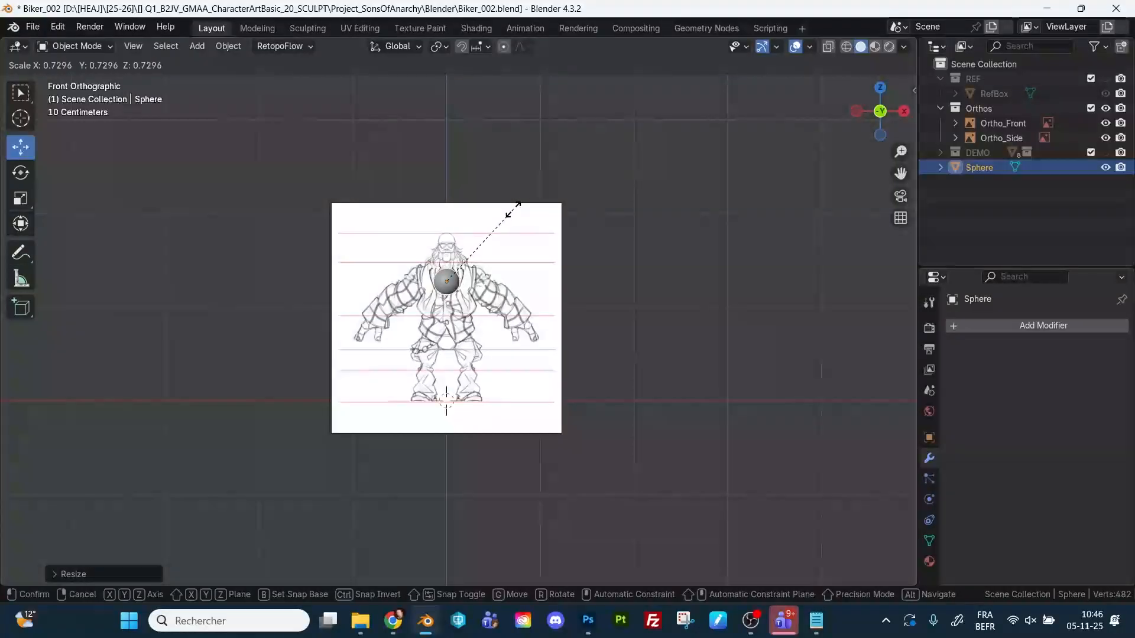
click(512, 211)
drag(447, 229, 448, 195)
key(ctrl+space)
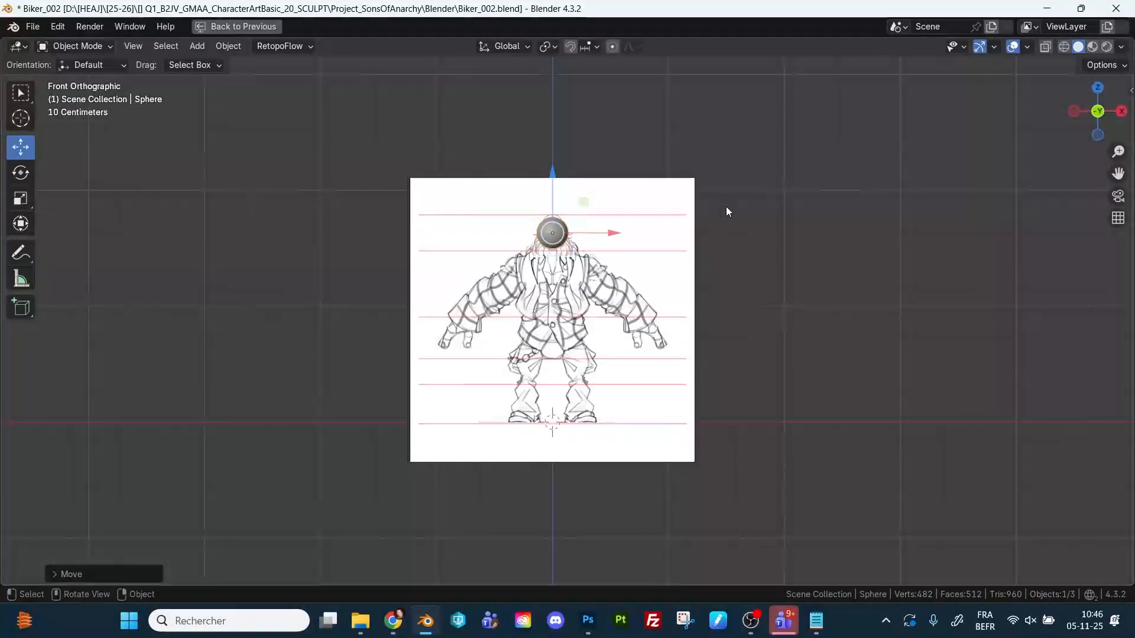
key(ctrl+space)
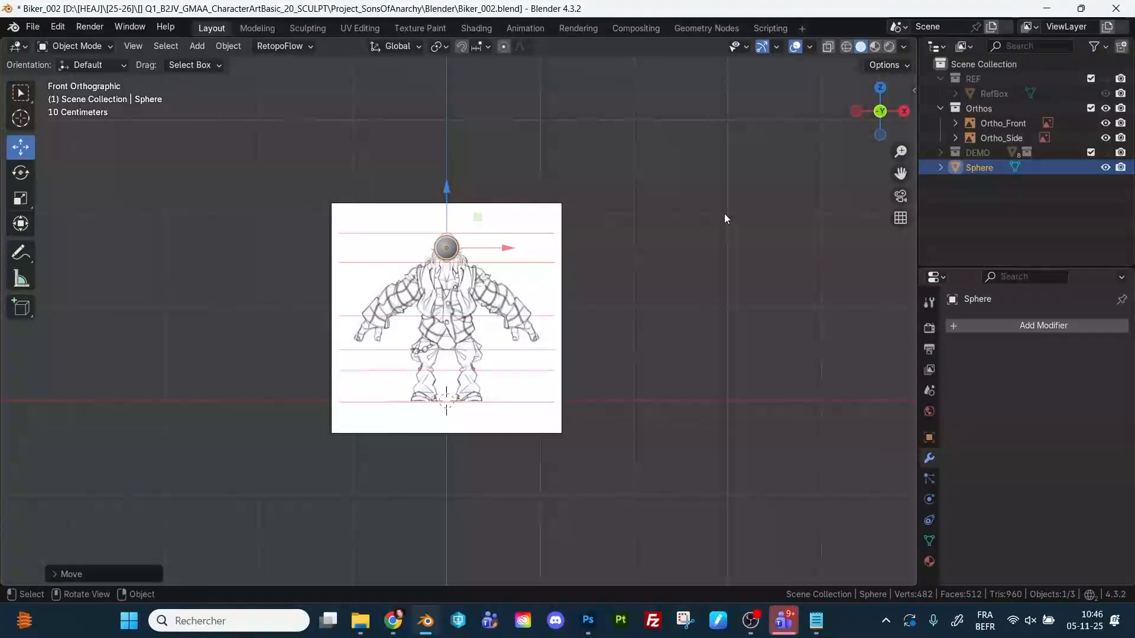
Scale the sphere to about 17.4 cm wide and raise it to the upper face on the front drawing.
ctrl+middle_drag(725, 214, 913, 192)
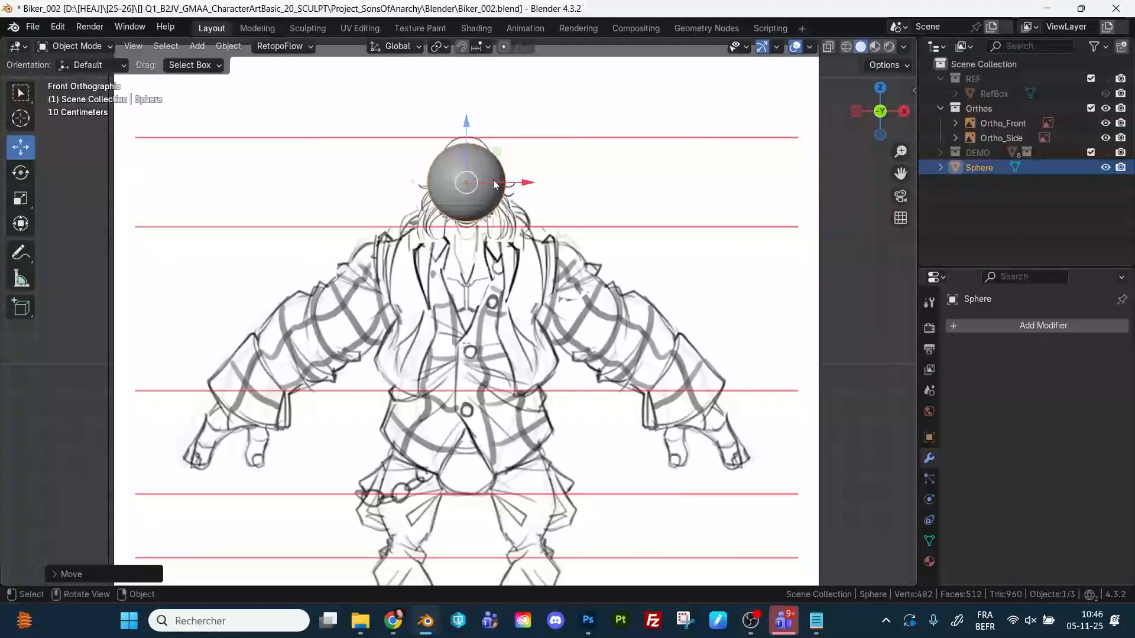
key(s)
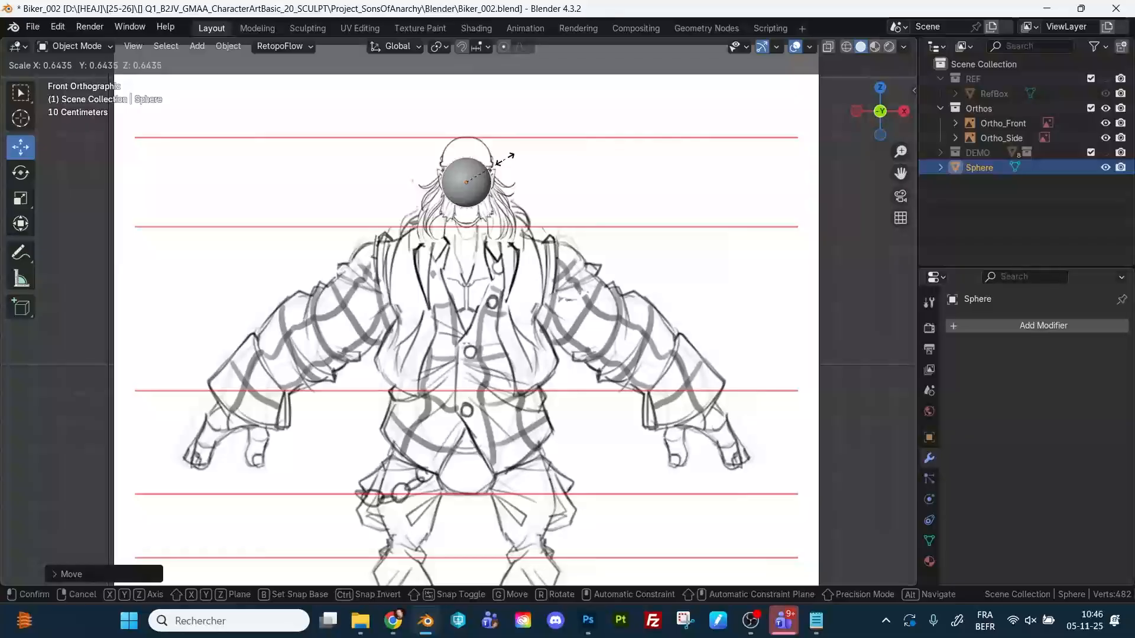
click(505, 164)
drag(465, 118, 466, 111)
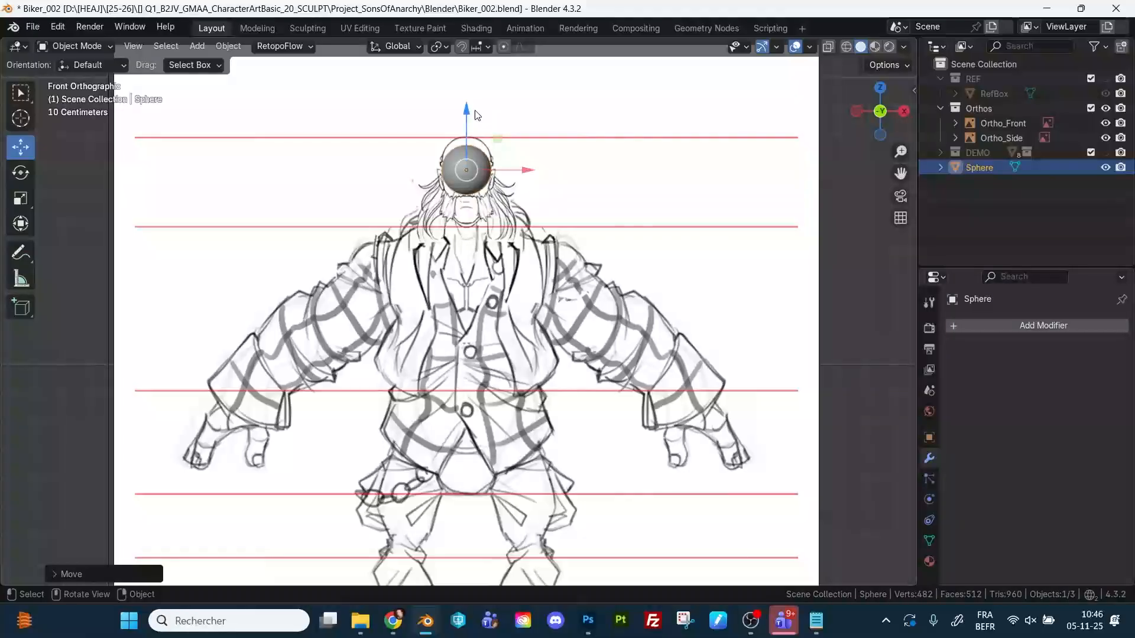
In the side view, move the sphere along Y to about -3.9 cm and stretch its depth to about 19.5 cm to fit the head.
click(901, 111)
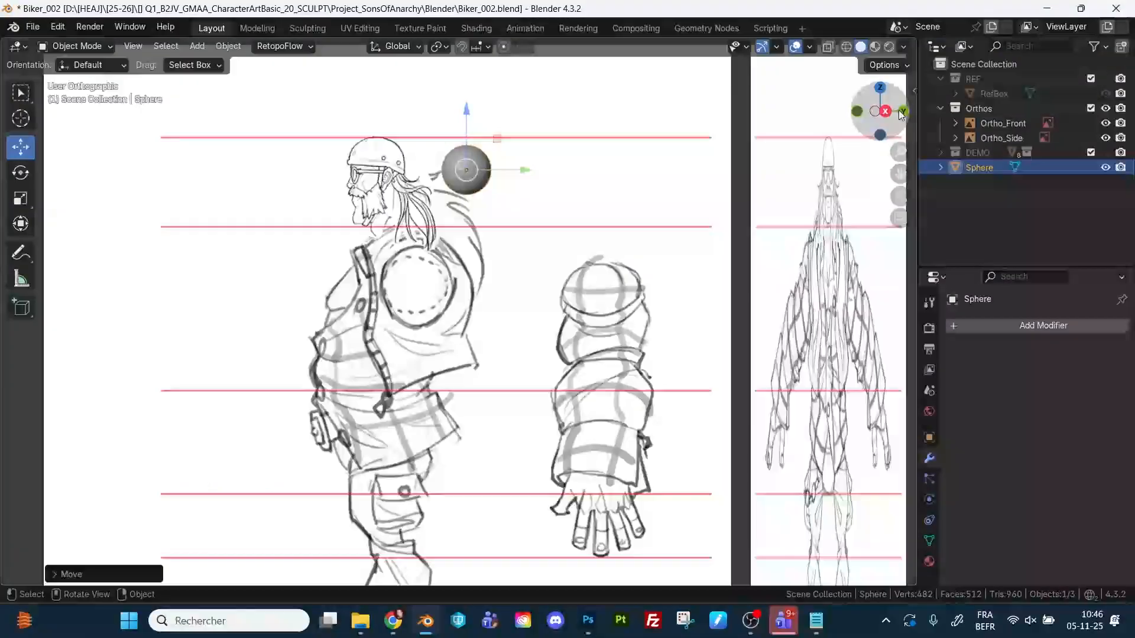
mouse_move(520, 169)
mouse_down()
mouse_move(505, 167)
mouse_move(524, 169)
mouse_up()
click(21, 198)
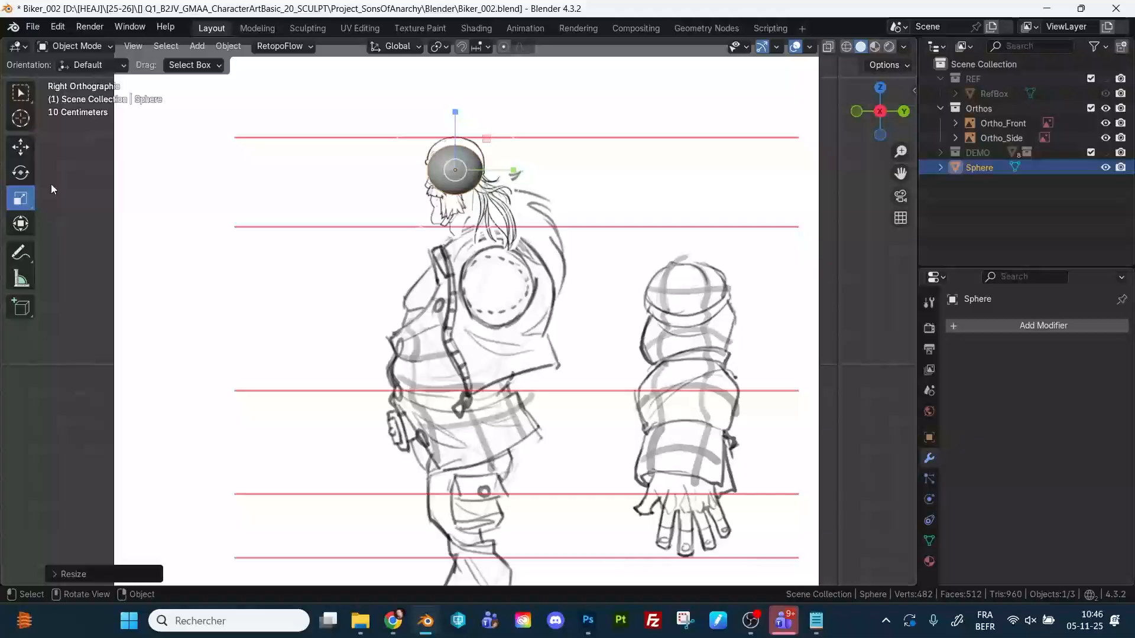
click(30, 147)
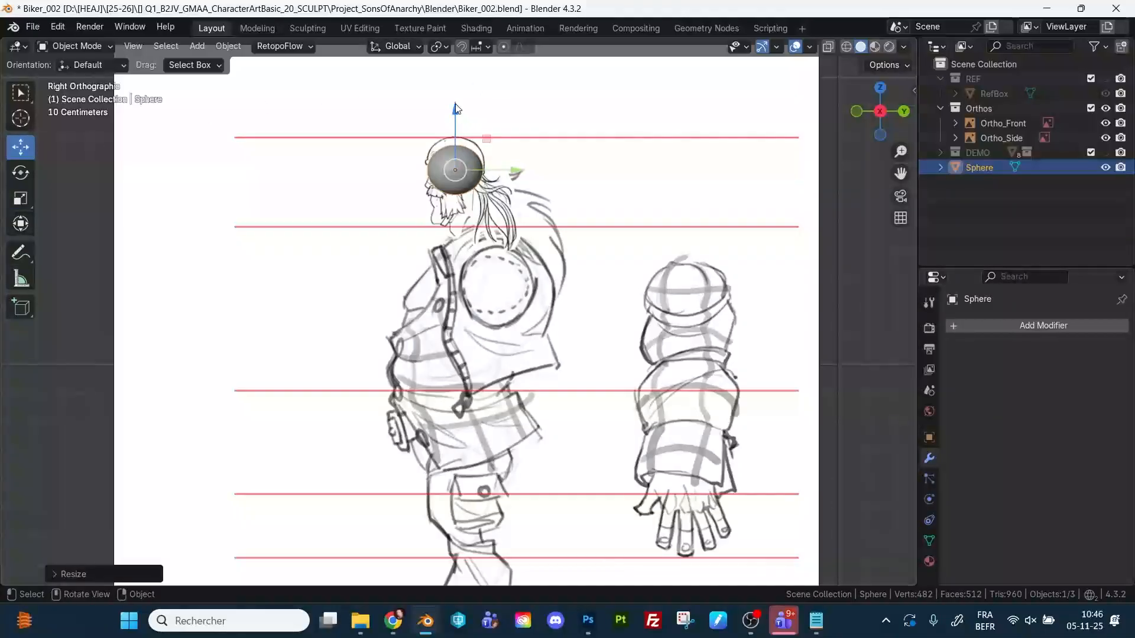
drag(455, 109, 455, 105)
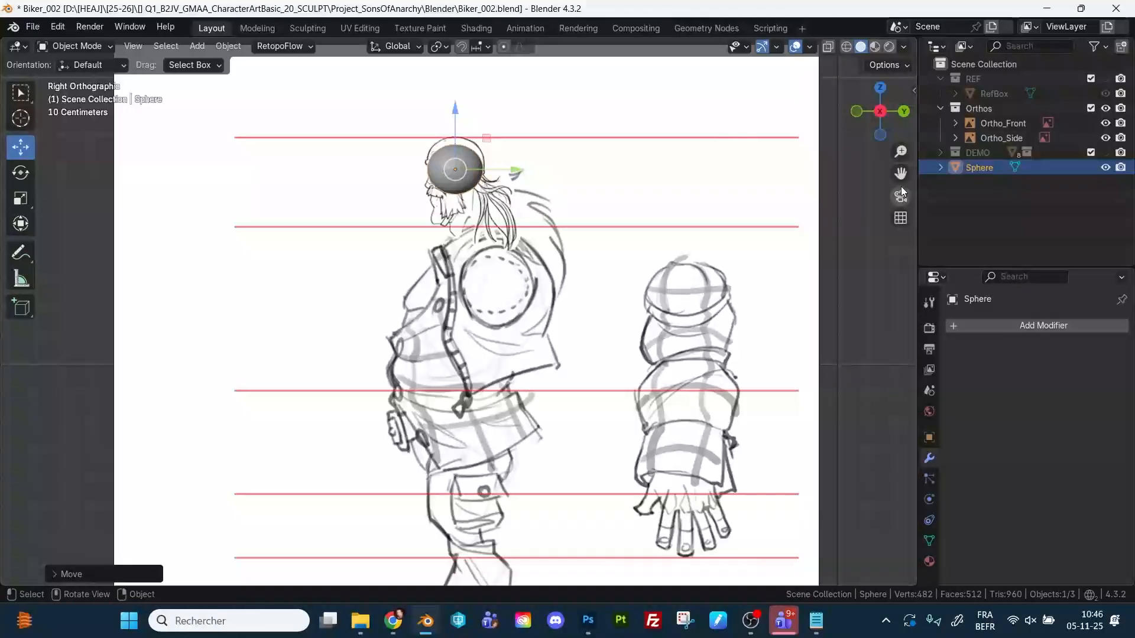
middle_drag(860, 197, 871, 244)
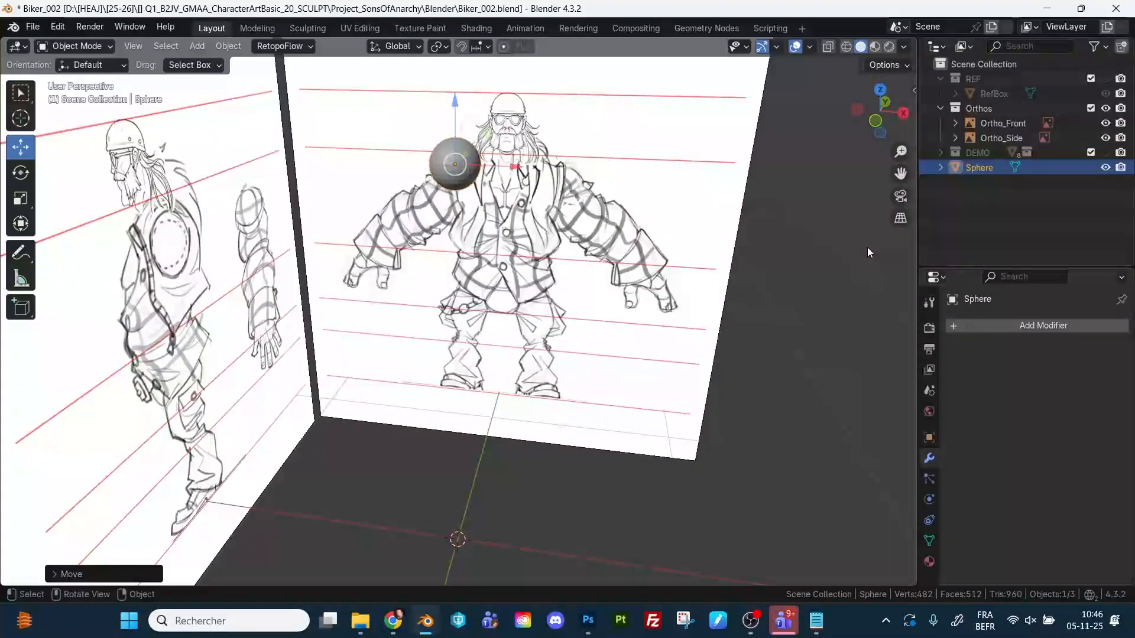
Show the sphere's transform values and apply all its transforms.
click(858, 247)
key(n)
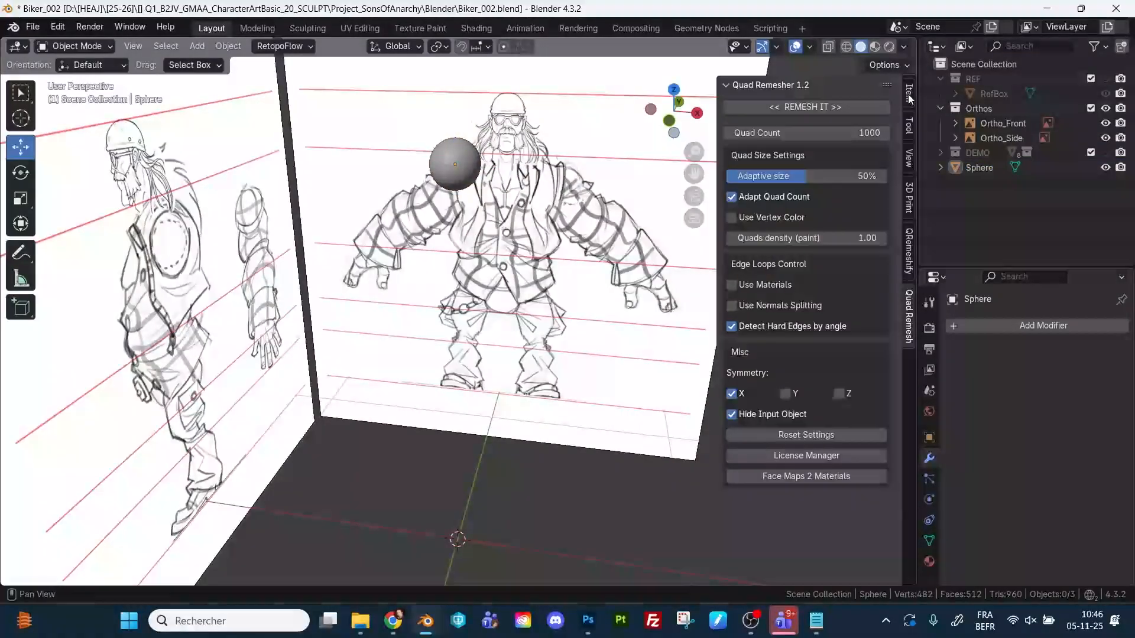
click(909, 94)
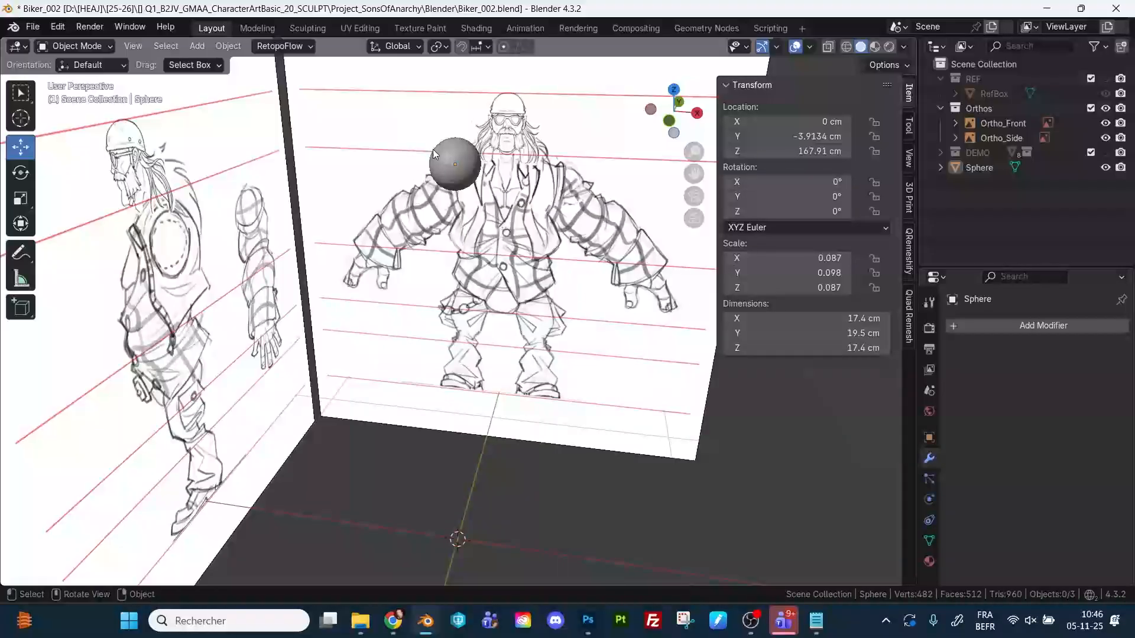
click(449, 158)
key(ctrl+a)
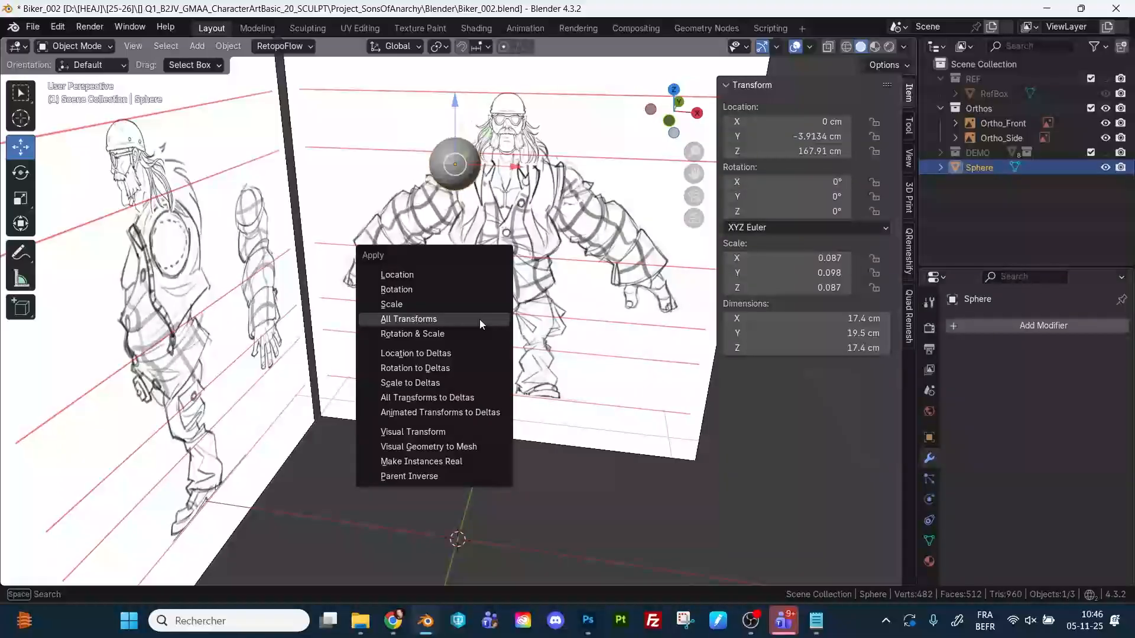
click(436, 319)
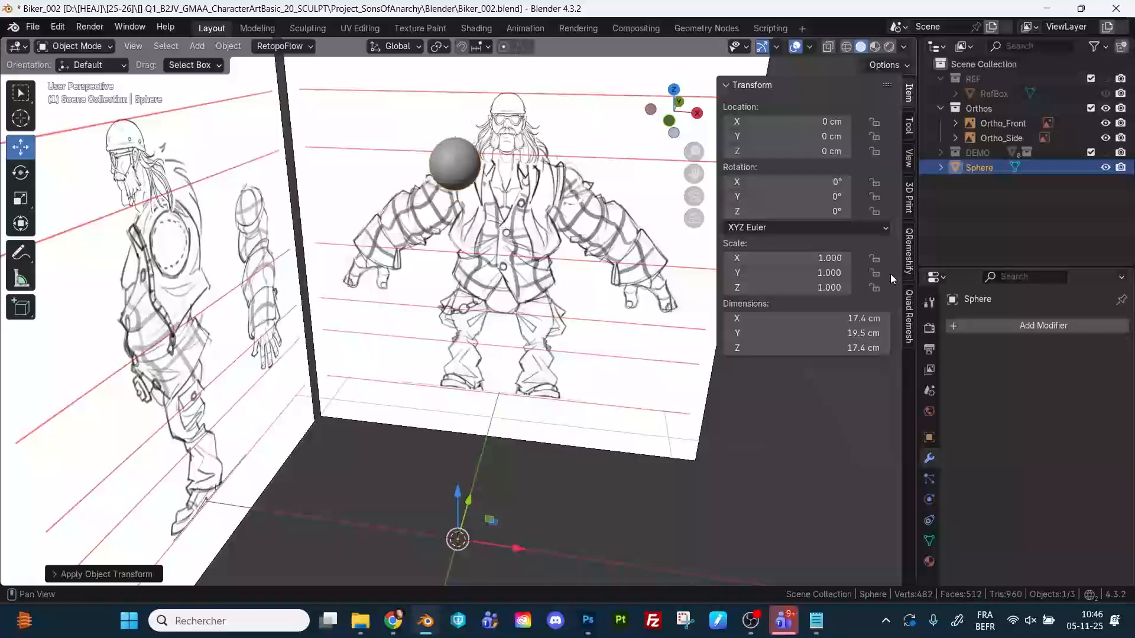
click(800, 441)
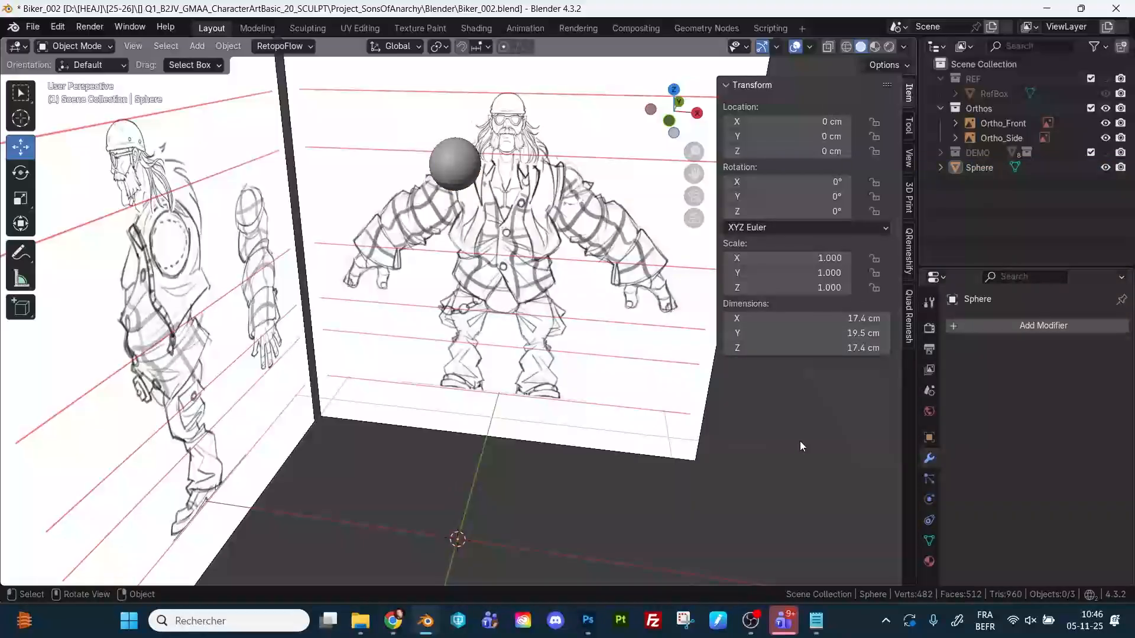
Switch the sphere to Sculpt Mode and choose the Grab brush with X symmetry enabled.
shift+middle_drag(810, 462, 885, 141)
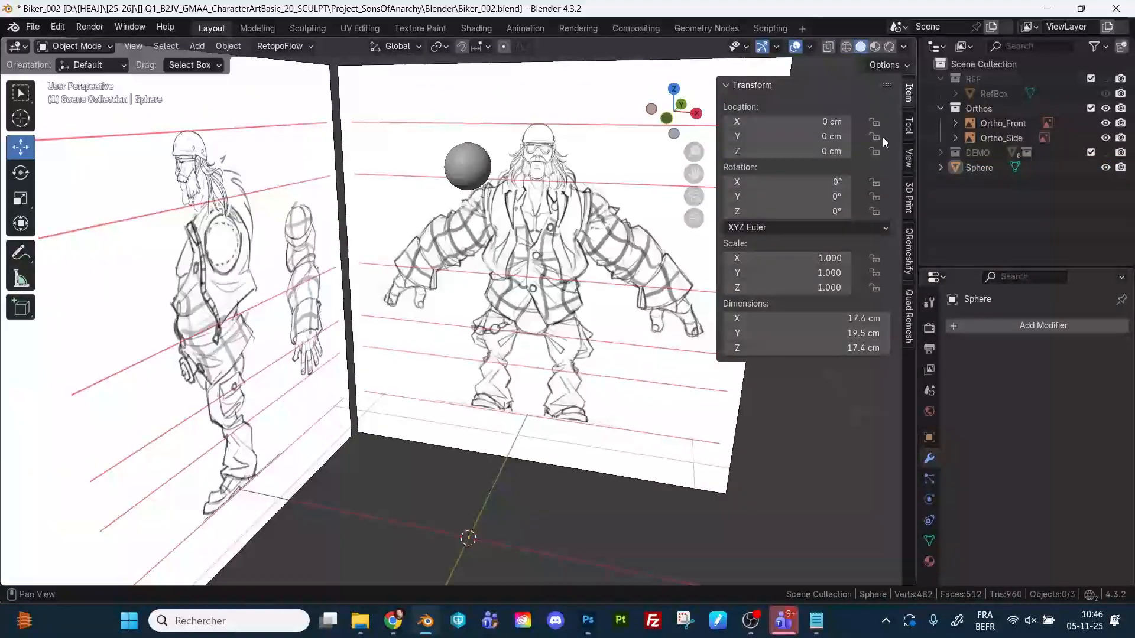
shift+middle_drag(768, 168, 769, 167)
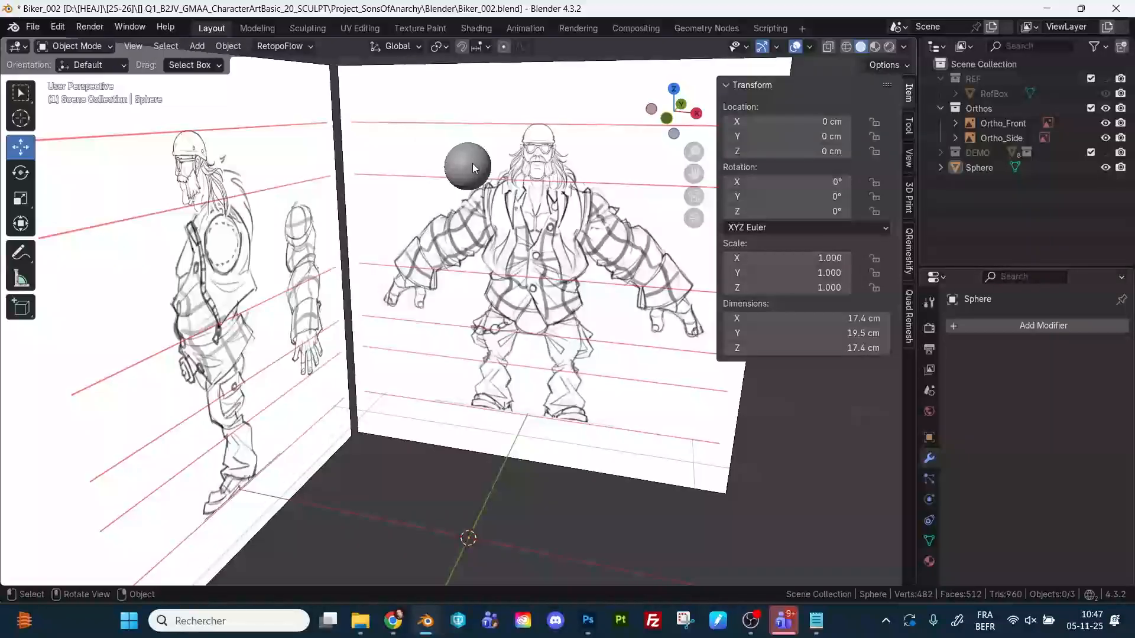
key(ctrl+Tab)
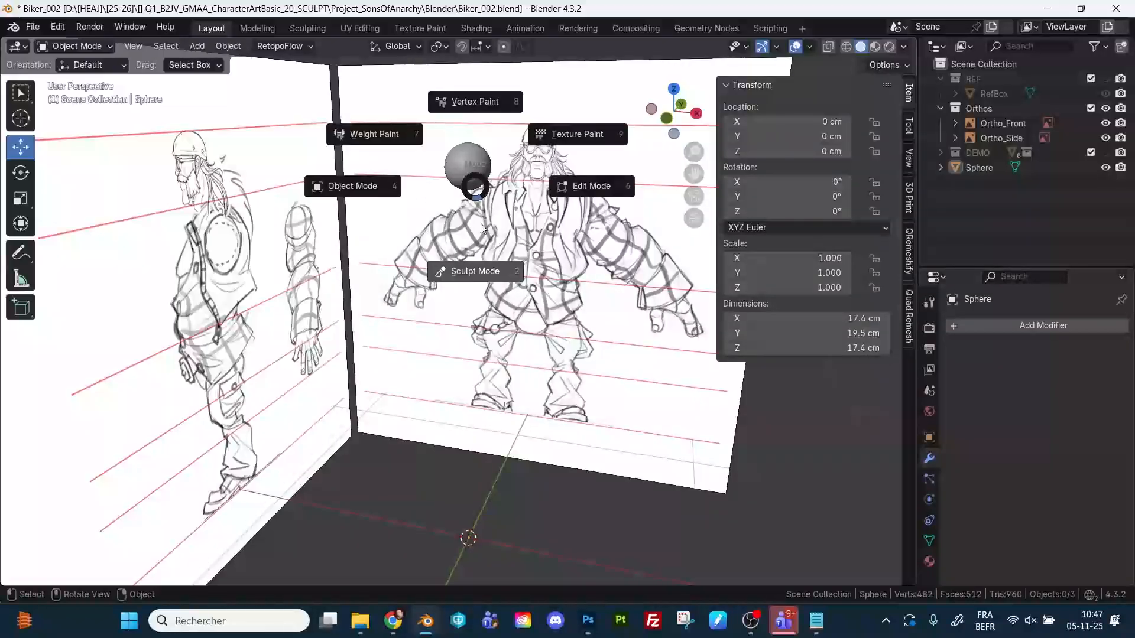
click(480, 275)
scroll(454, 188, up, 3)
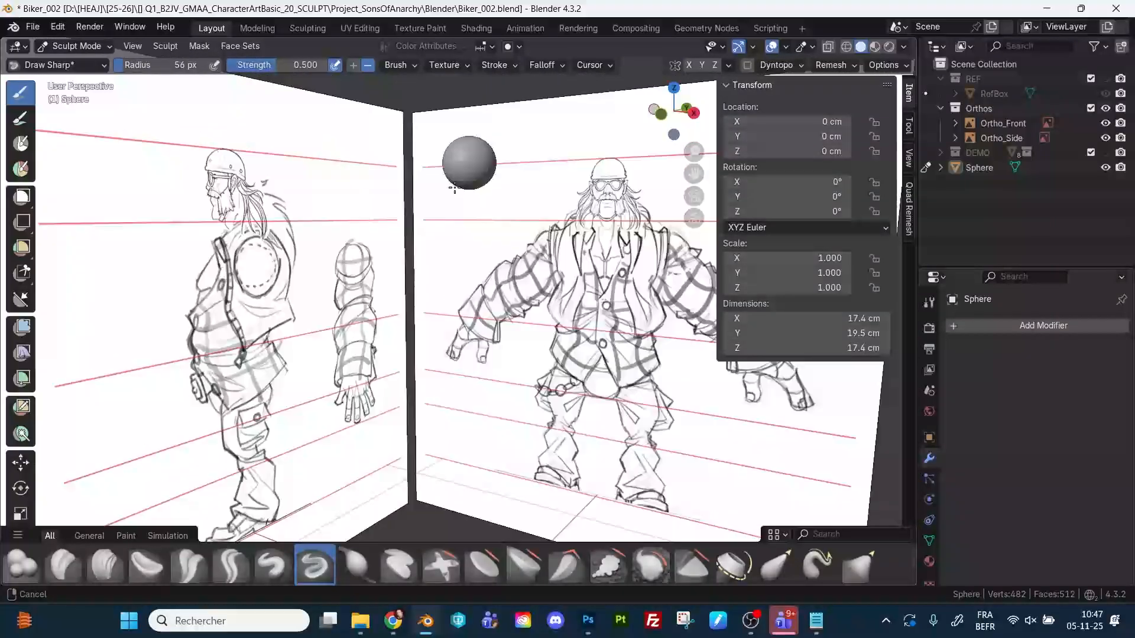
scroll(454, 188, up, 3)
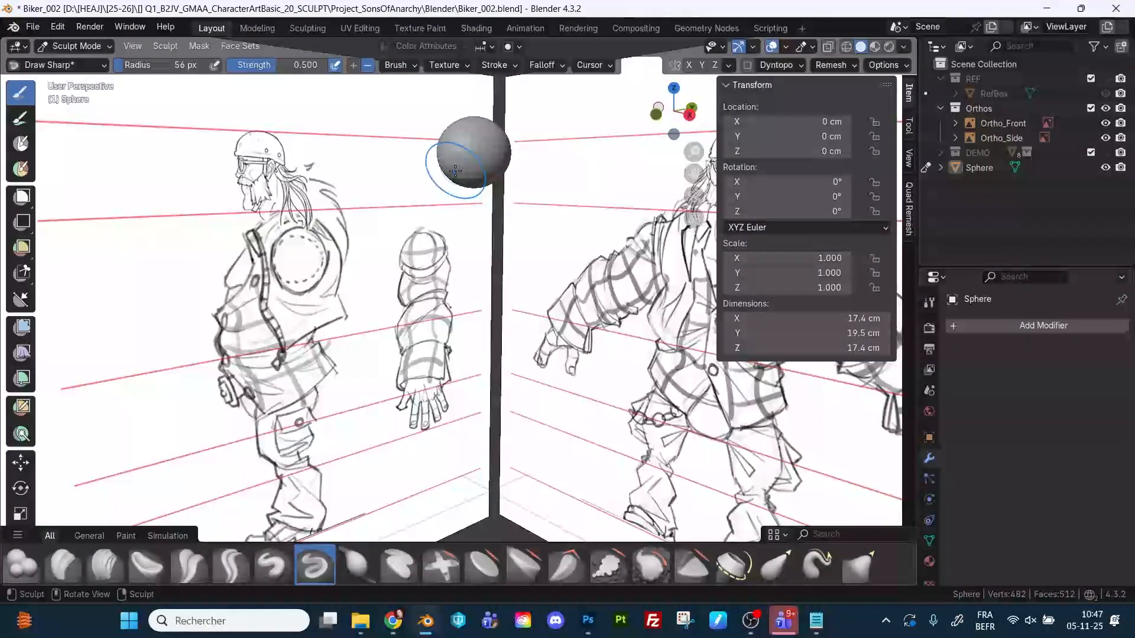
key(g)
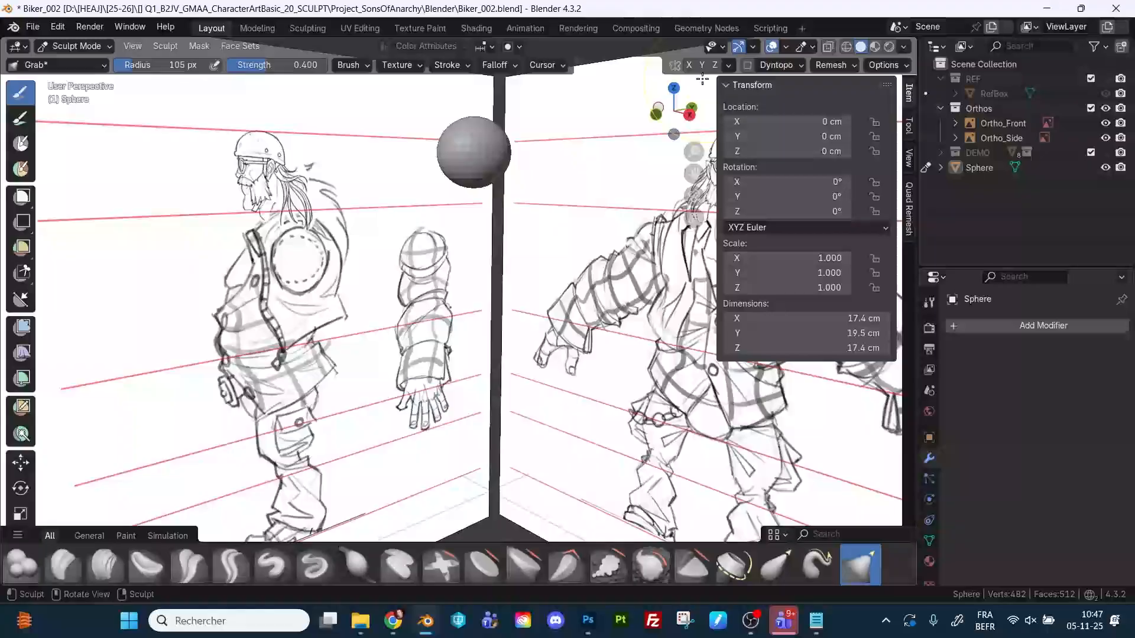
click(689, 65)
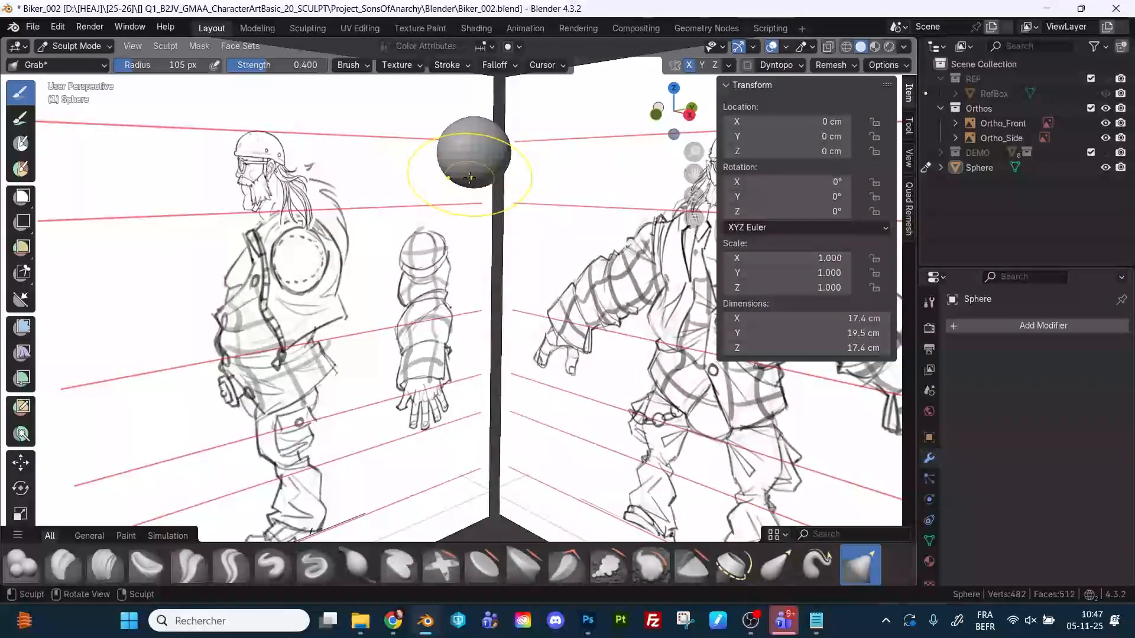
Pull the sphere's underside down and forward into a rough jaw, reducing the Grab brush radius to 58 px for the finer pulls.
drag(470, 178, 467, 272)
middle_drag(467, 272, 478, 199)
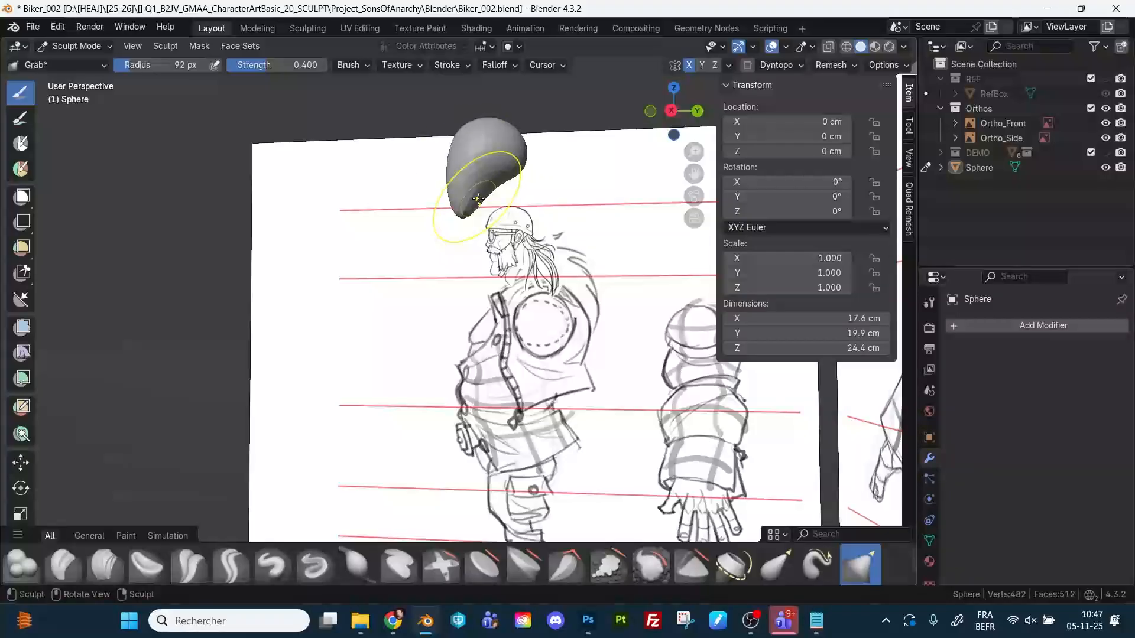
key(f)
click(470, 201)
drag(470, 201, 477, 254)
mouse_move(478, 254)
middle_down()
mouse_move(482, 198)
mouse_move(503, 177)
mouse_move(453, 217)
middle_up()
drag(450, 220, 459, 248)
In the right side view, set the Grab brush radius to 89 px and reshape the jaw's rear lower edge toward the drawing.
click(674, 113)
scroll(459, 248, up, 8)
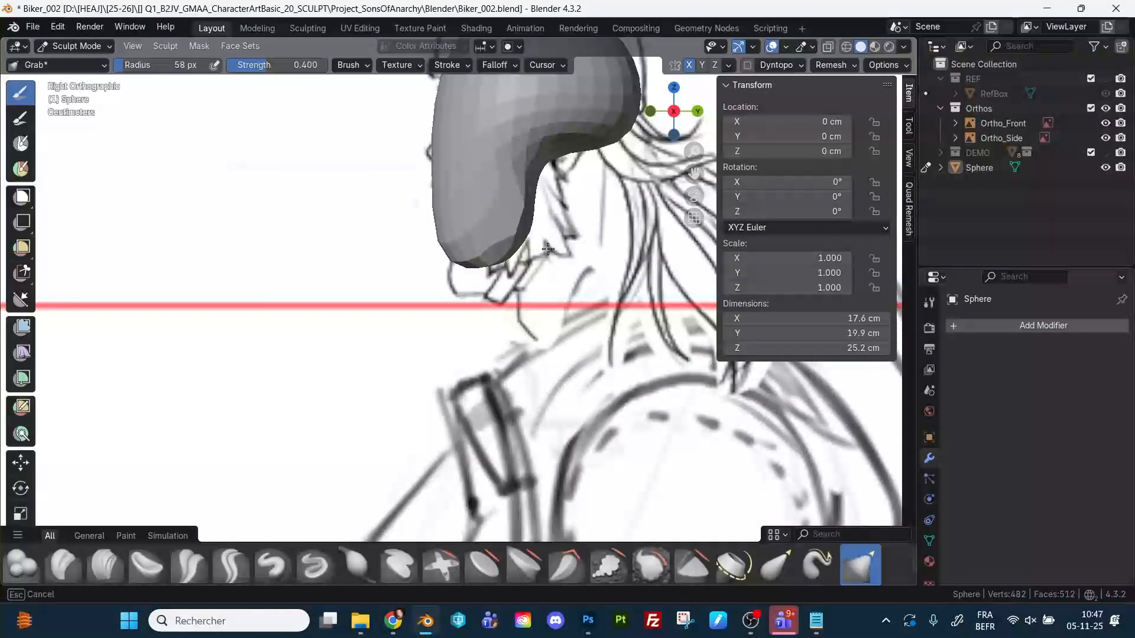
key(f)
click(525, 221)
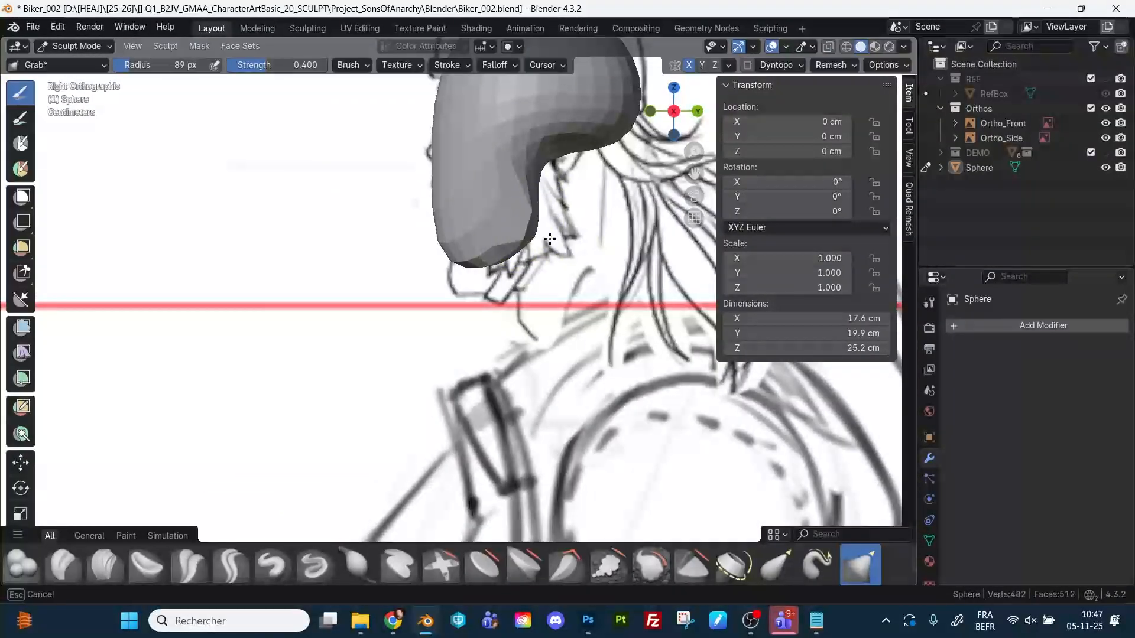
drag(537, 237, 481, 228)
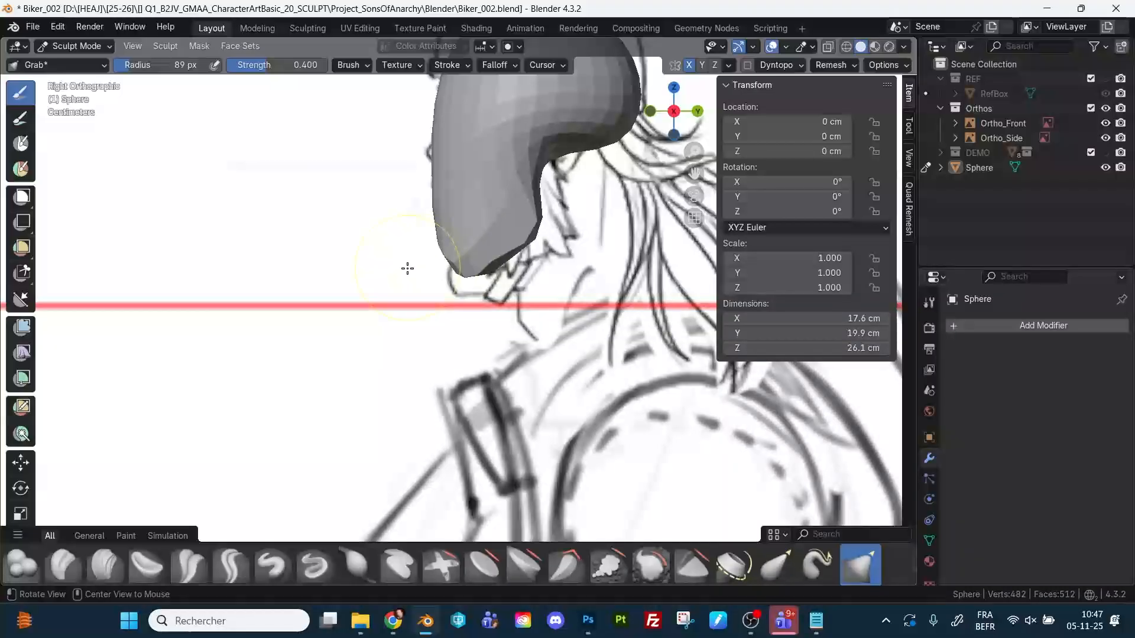
Pull the chin further down until the head is about 28 cm high, reducing the Grab radius to 62 px for the finer pull.
mouse_move(408, 268)
middle_down()
mouse_move(463, 263)
mouse_move(454, 244)
middle_up()
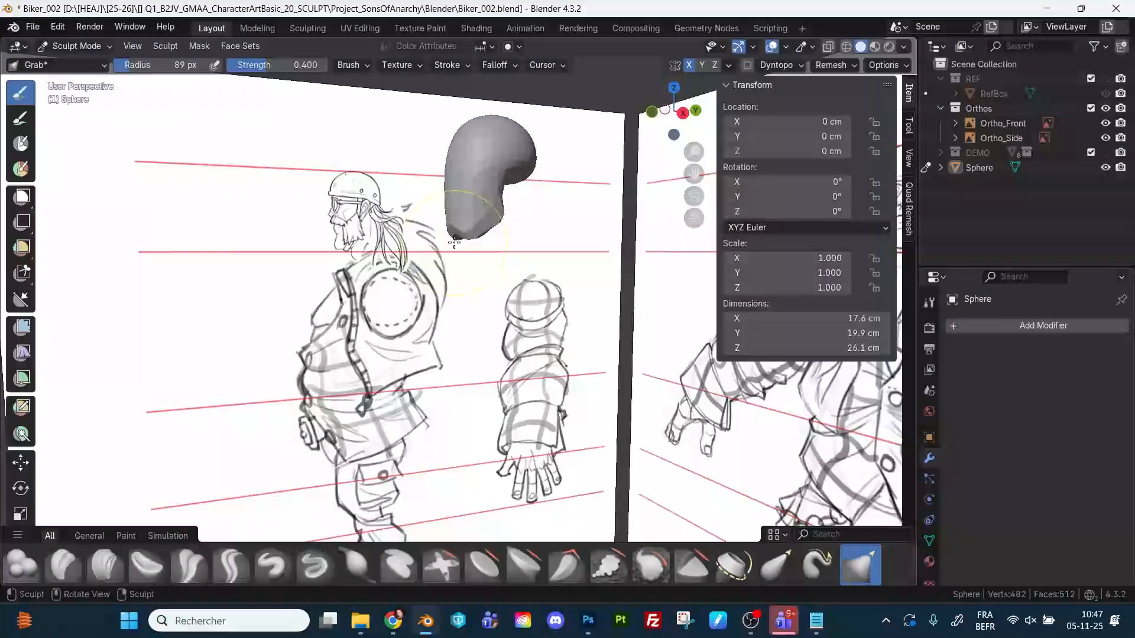
drag(454, 243, 451, 254)
key(f)
drag(462, 240, 466, 244)
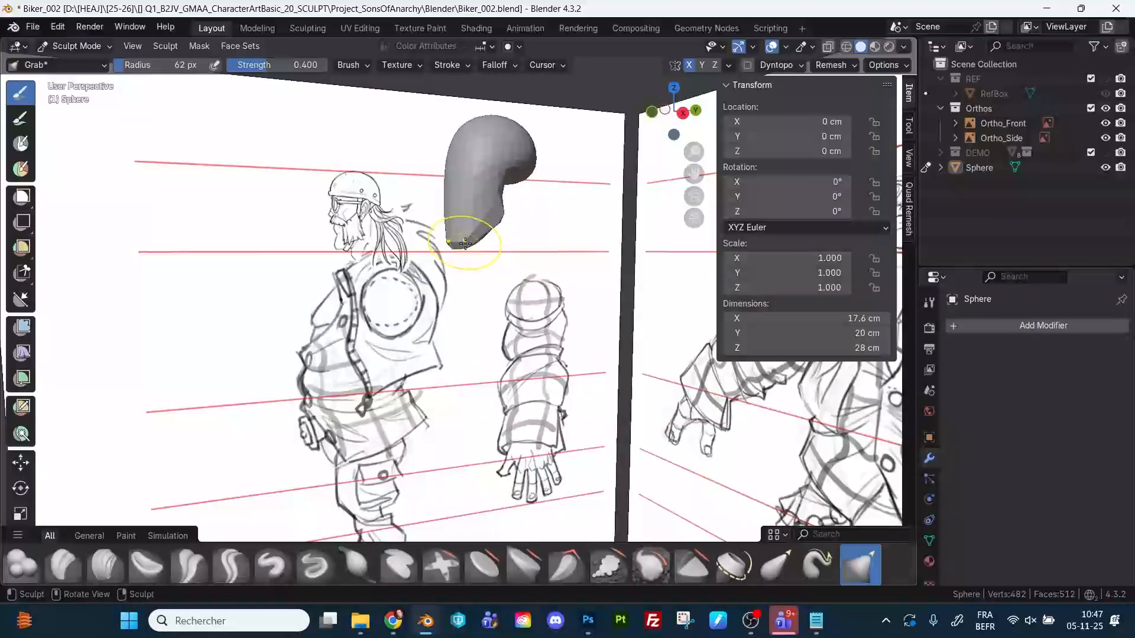
middle_drag(468, 243, 519, 241)
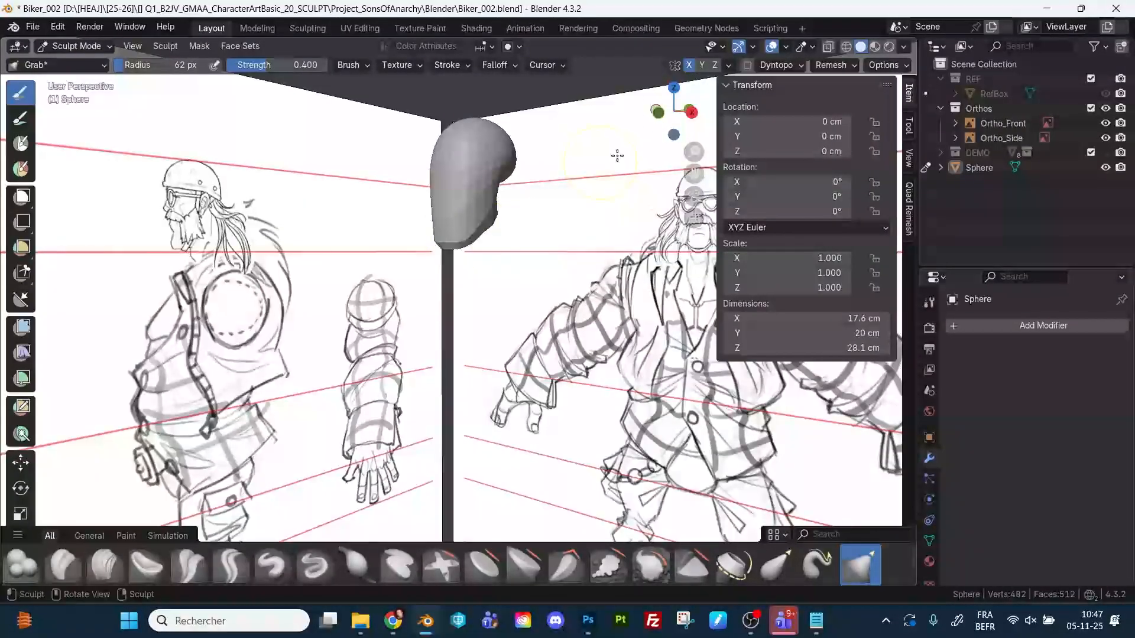
Turn on X-ray in the side view and adjust the jaw's rear edge below the ear, using a 99 px Grab radius.
key(KP_3)
scroll(484, 291, up, 6)
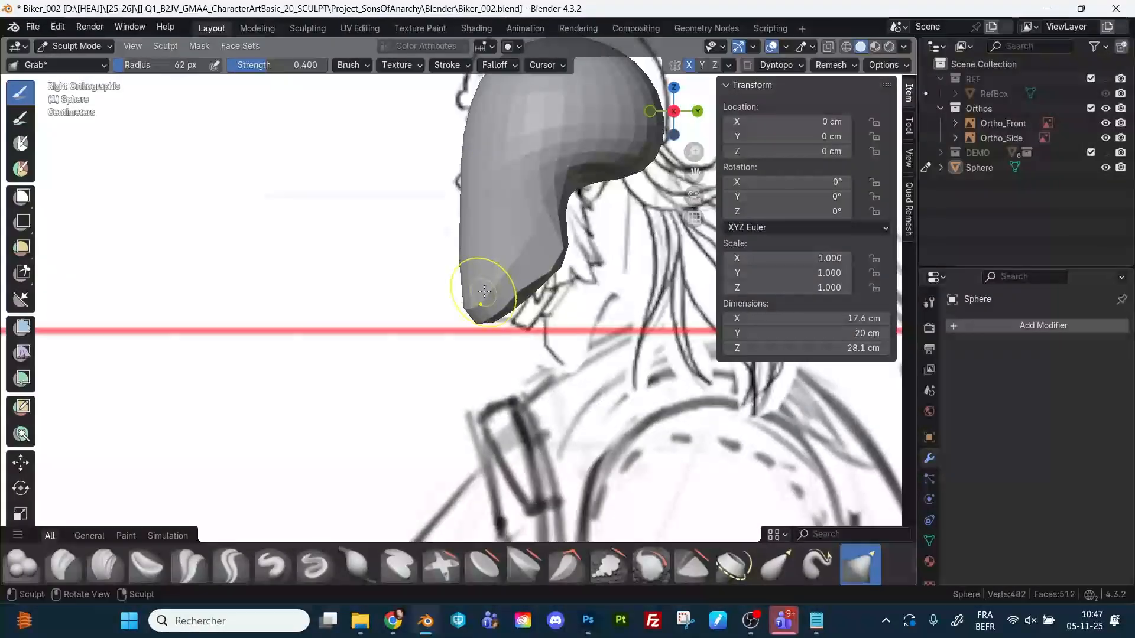
key(alt+z)
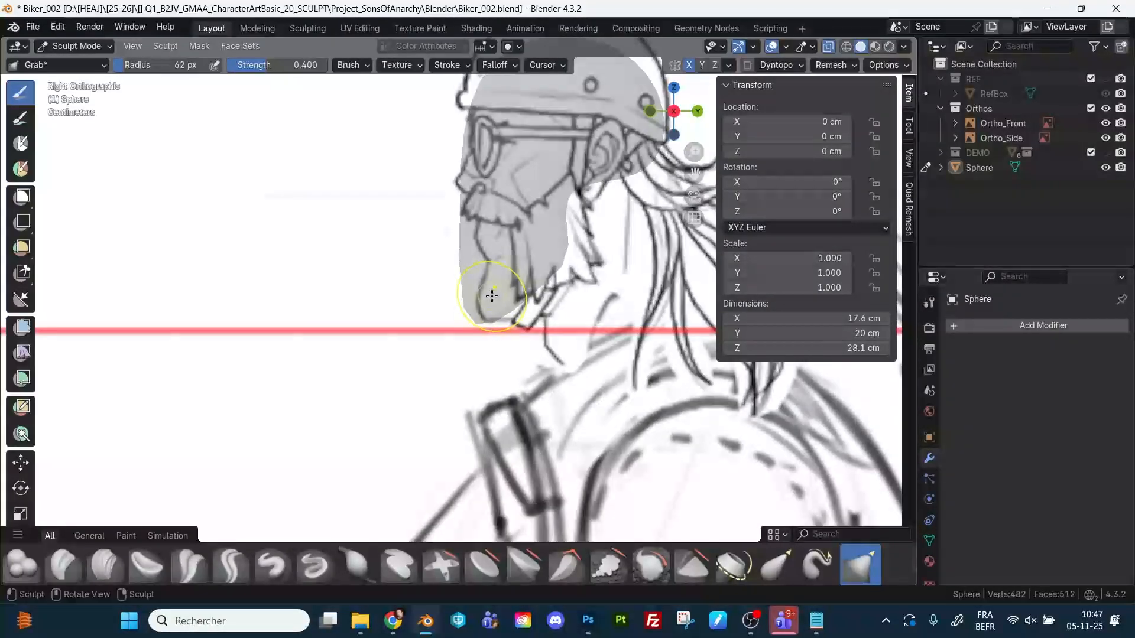
key(alt+z)
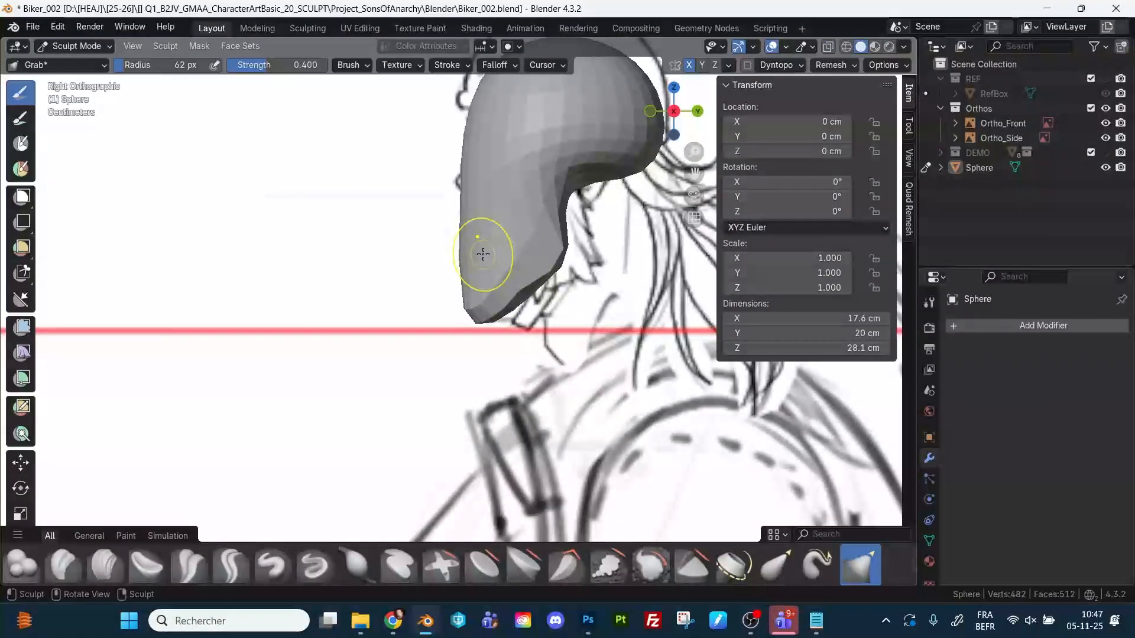
key(alt+z)
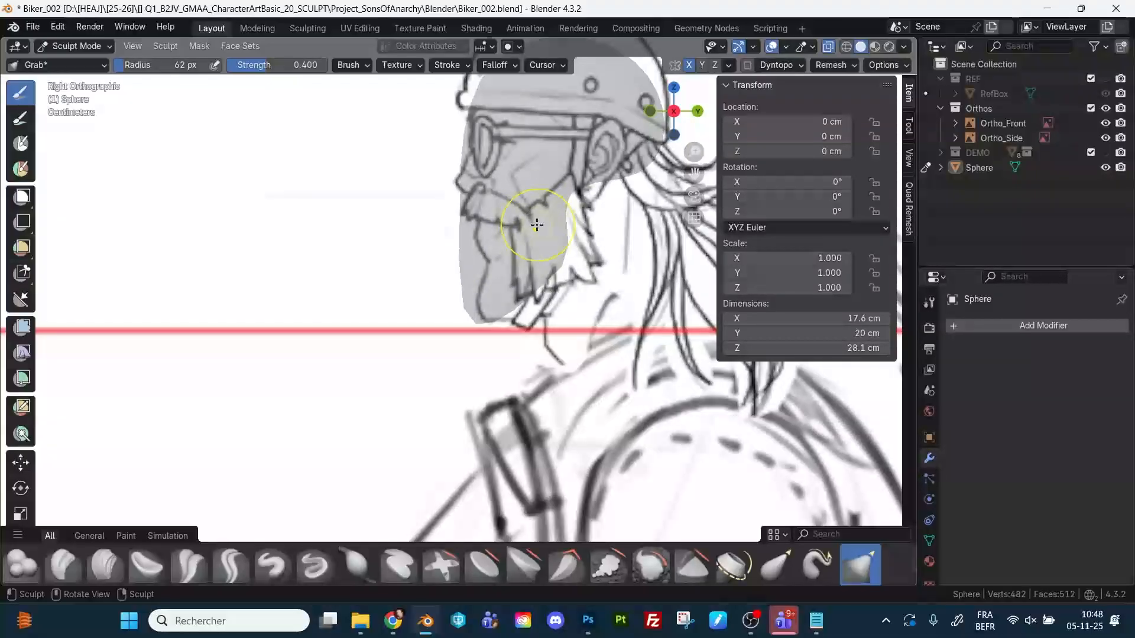
key(f)
mouse_move(545, 228)
mouse_down()
mouse_move(609, 190)
mouse_move(571, 169)
mouse_up()
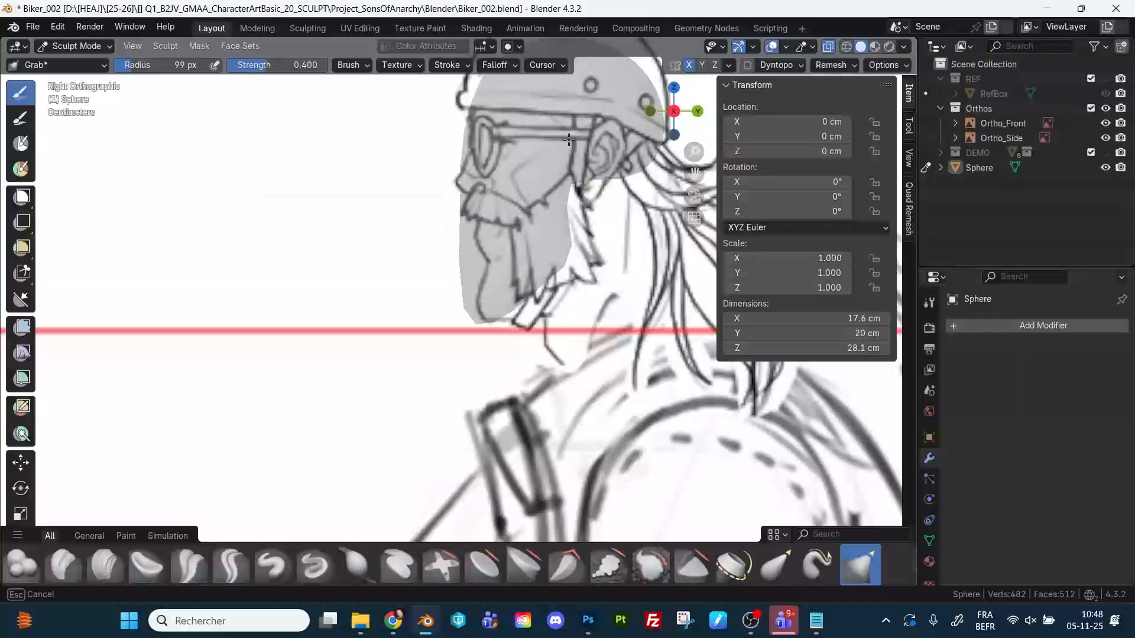
click(568, 139)
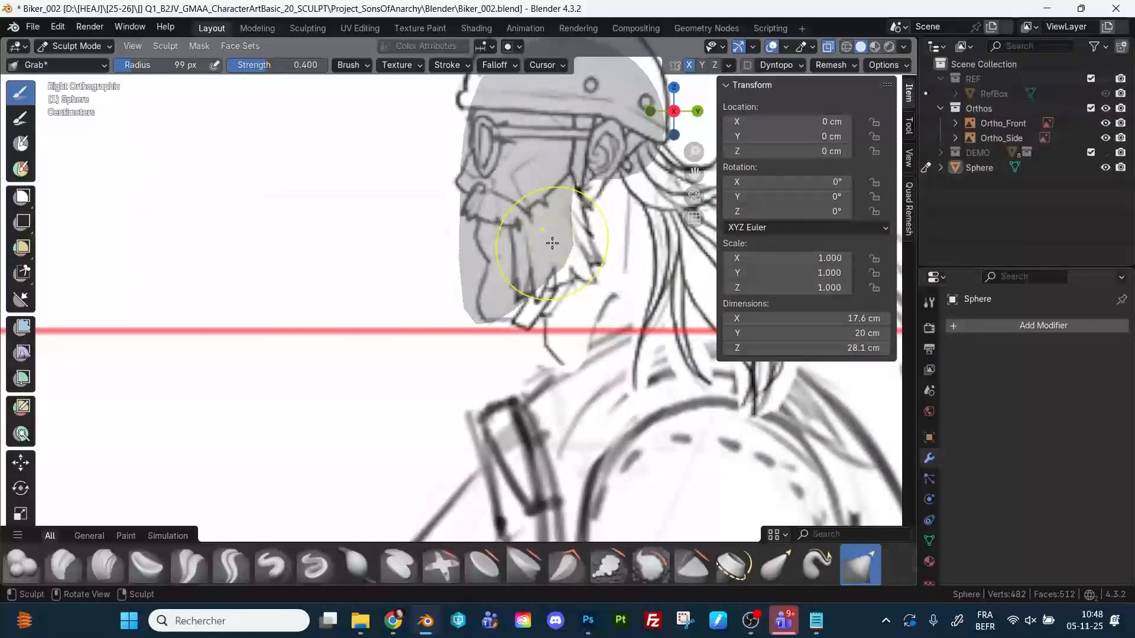
With a 140 px Grab radius, push the front of the chin back and pull the rear jaw outward to follow the drawn beard profile.
key(f)
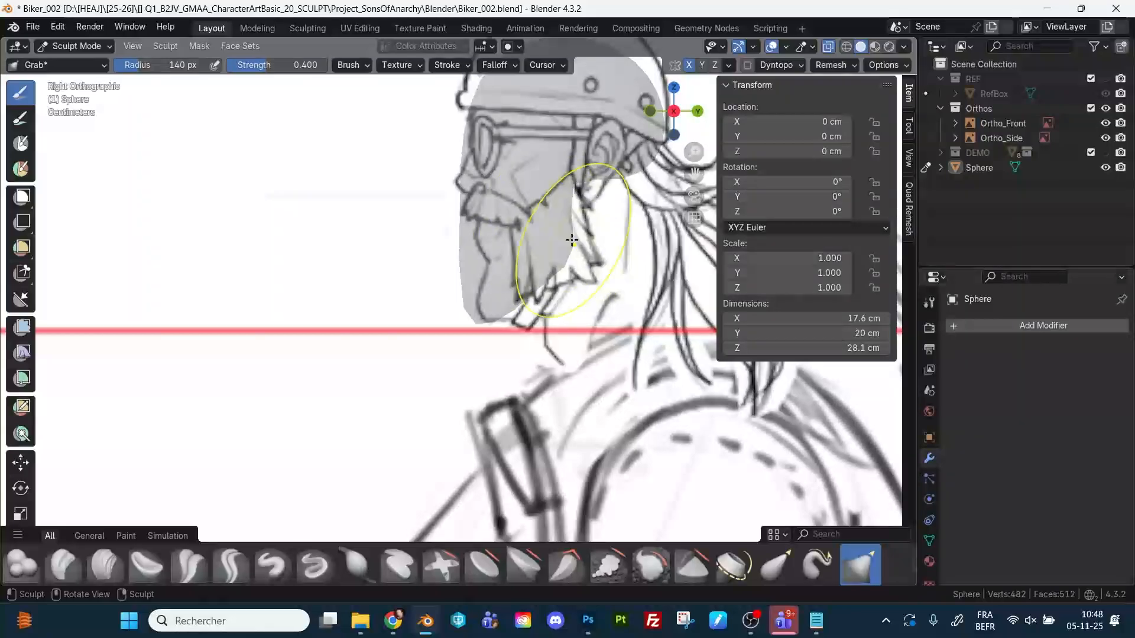
mouse_move(482, 233)
mouse_down()
mouse_move(491, 308)
mouse_move(503, 312)
mouse_up()
drag(557, 263, 573, 253)
drag(471, 232, 478, 233)
Enlarge the Grab radius to 163 px and push the front of the face back to the drawn profile, about 18.5 cm deep overall.
key(f)
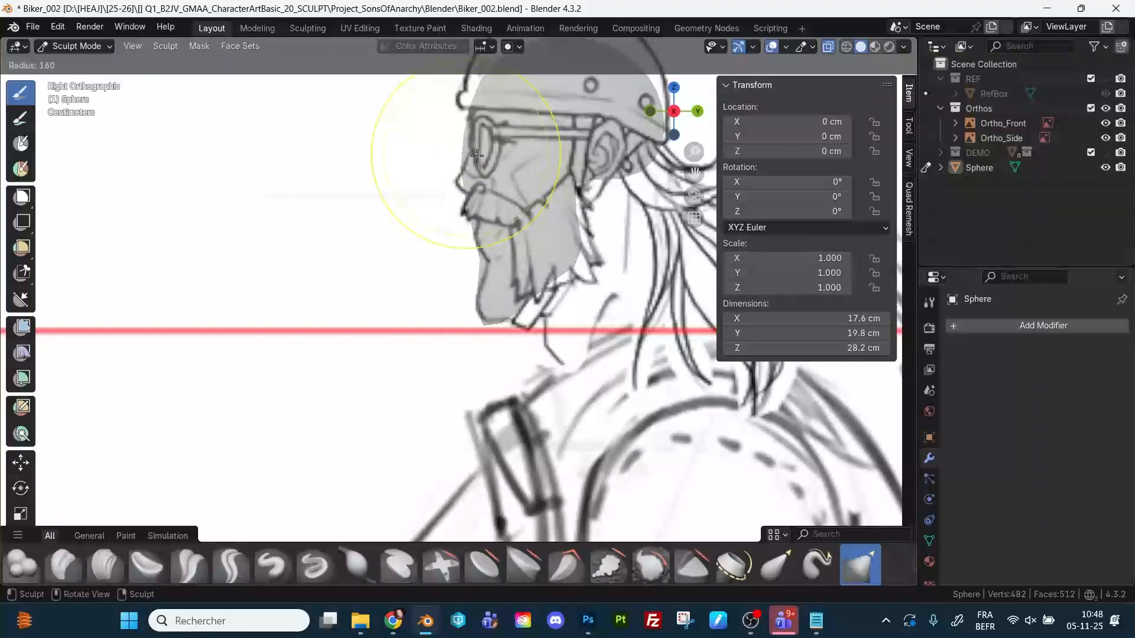
click(482, 156)
mouse_move(468, 156)
mouse_down()
mouse_move(489, 159)
mouse_move(490, 180)
mouse_up()
drag(479, 236, 491, 253)
drag(477, 171, 522, 152)
In the side view, adjust the skull's crown inside the helmet outline to about 28.5 cm of total head height.
mouse_move(643, 276)
middle_down()
mouse_move(643, 294)
mouse_move(530, 340)
mouse_move(571, 235)
middle_up()
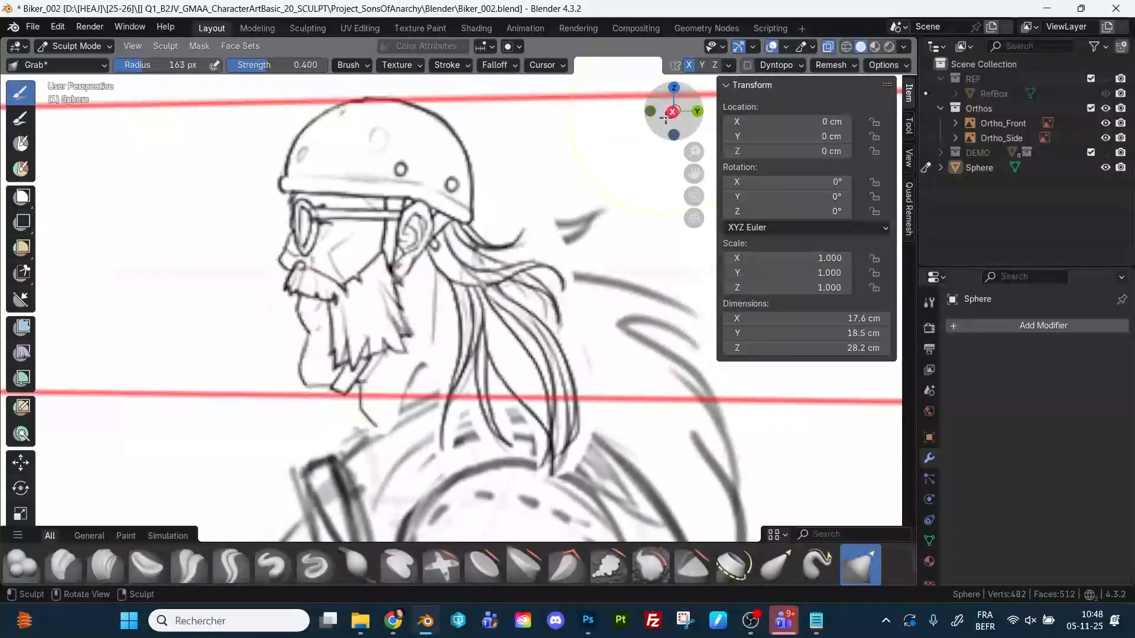
click(672, 112)
mouse_move(502, 246)
ctrl+middle_down()
mouse_move(490, 276)
mouse_move(501, 248)
mouse_move(451, 208)
ctrl+middle_up()
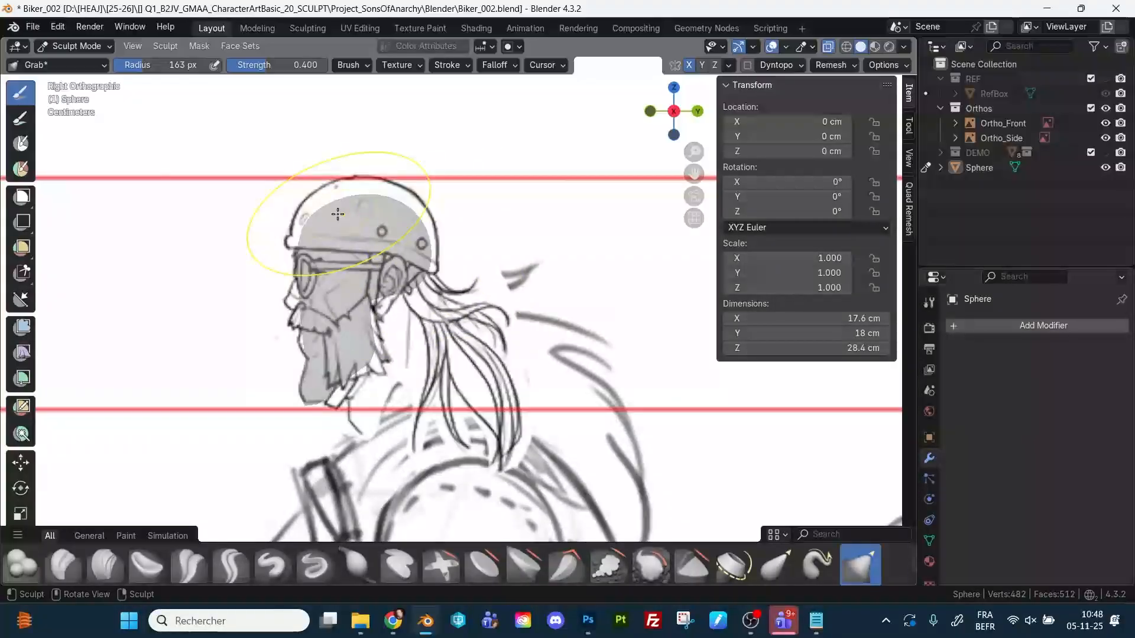
drag(354, 210, 349, 224)
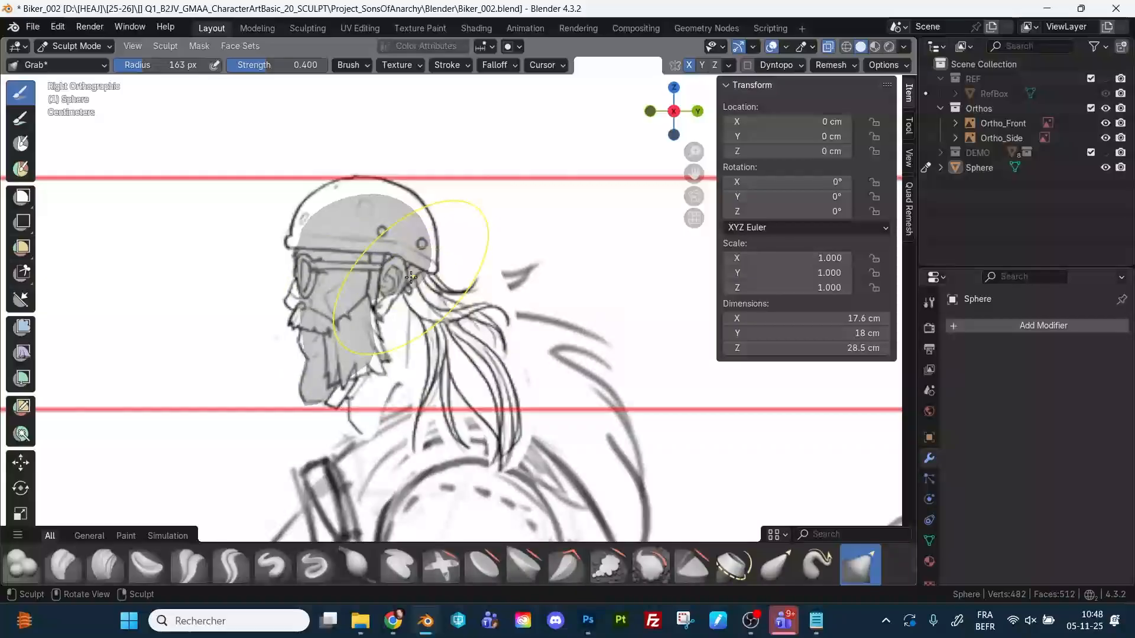
Compare the head with the front drawing in X-ray, and work on the jaw's inner underside with a 128 px Grab radius.
key(alt+z)
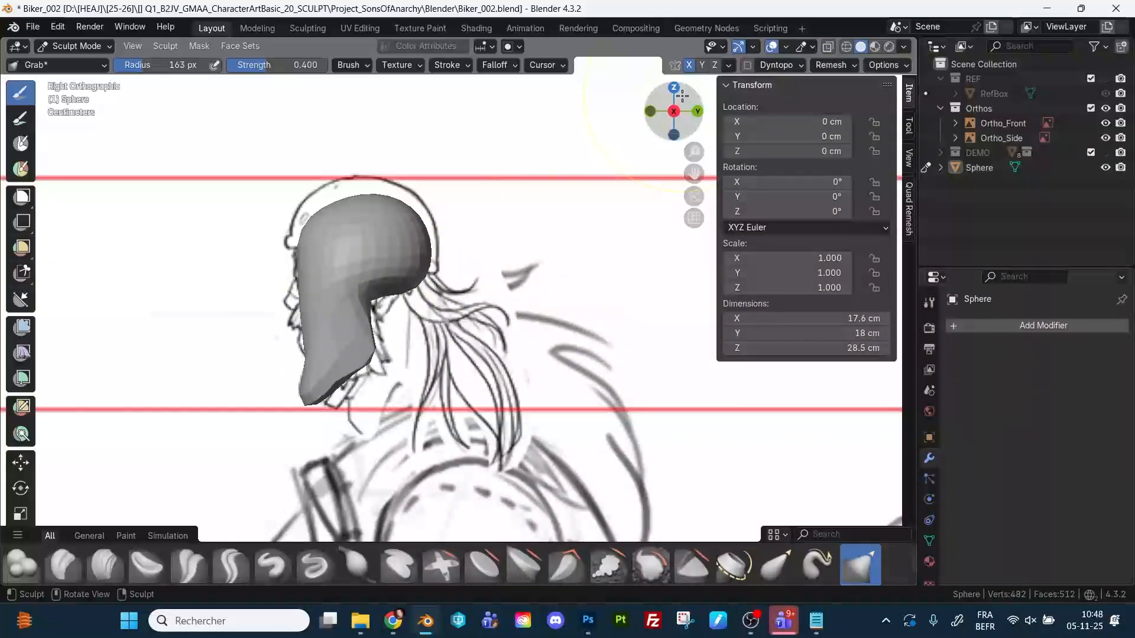
click(653, 111)
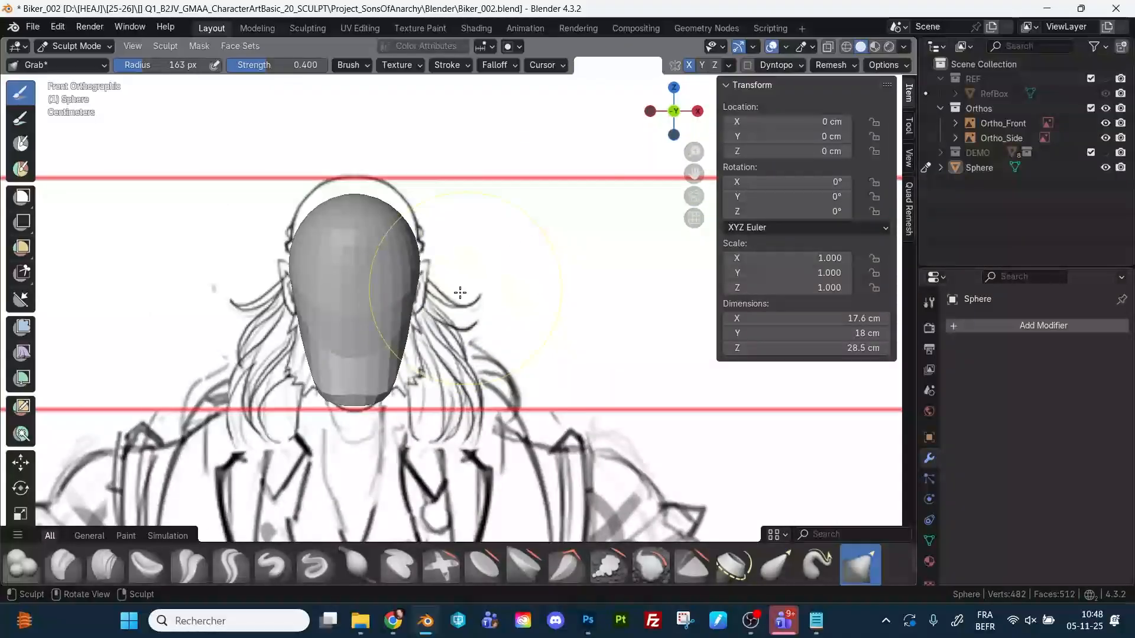
key(alt+z)
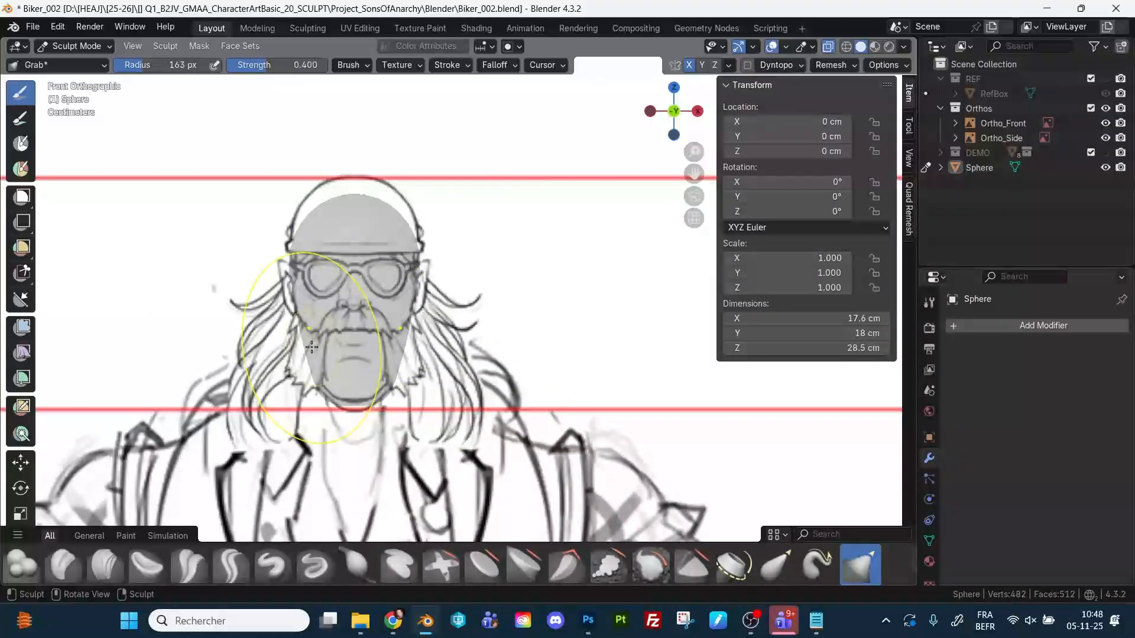
mouse_move(308, 353)
middle_down()
mouse_move(354, 331)
mouse_move(504, 317)
mouse_move(477, 367)
mouse_move(518, 315)
mouse_move(417, 215)
mouse_move(457, 290)
mouse_move(445, 325)
mouse_move(483, 329)
middle_up()
key(f)
click(472, 335)
drag(479, 337, 480, 338)
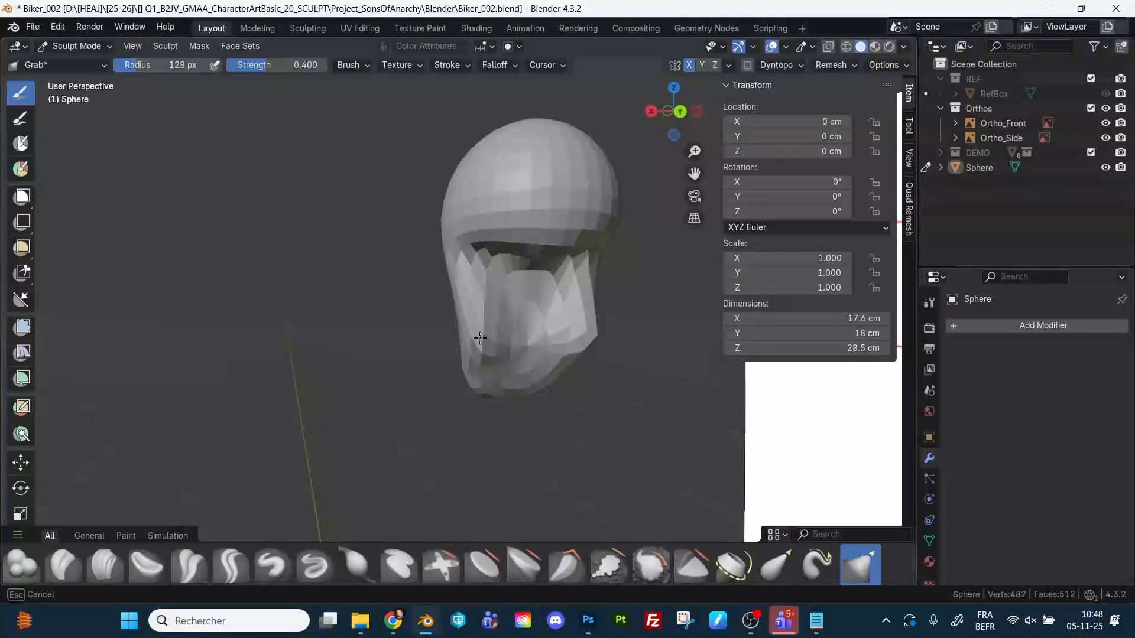
mouse_move(465, 340)
middle_down()
mouse_move(532, 325)
mouse_move(567, 331)
mouse_move(513, 290)
middle_up()
key(f)
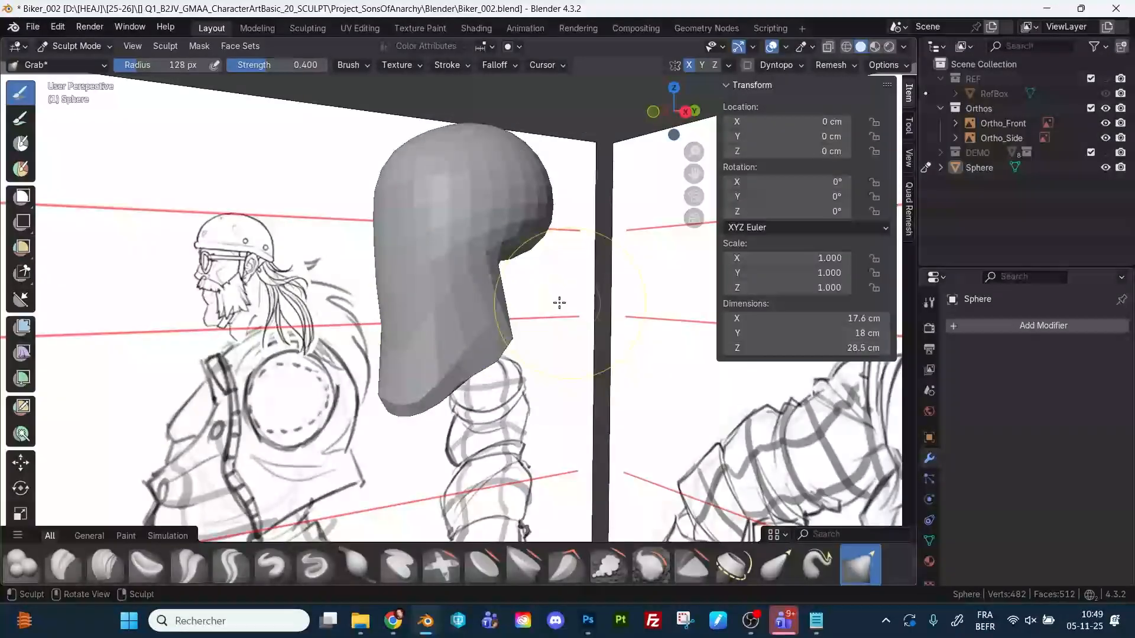
click(481, 296)
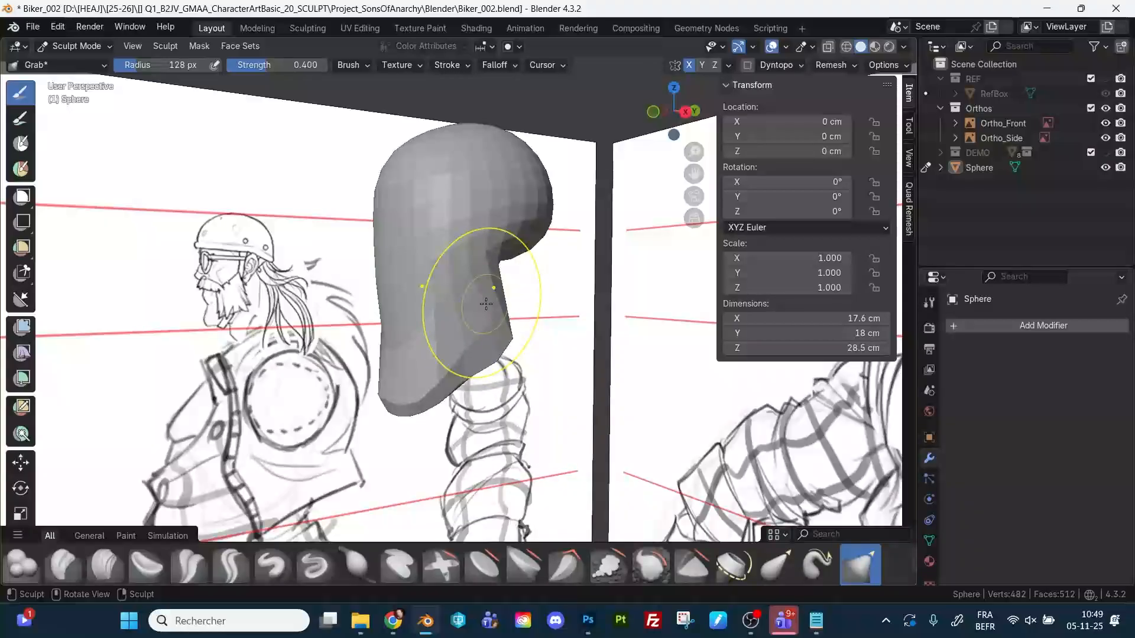
key(shift+f)
key(Escape)
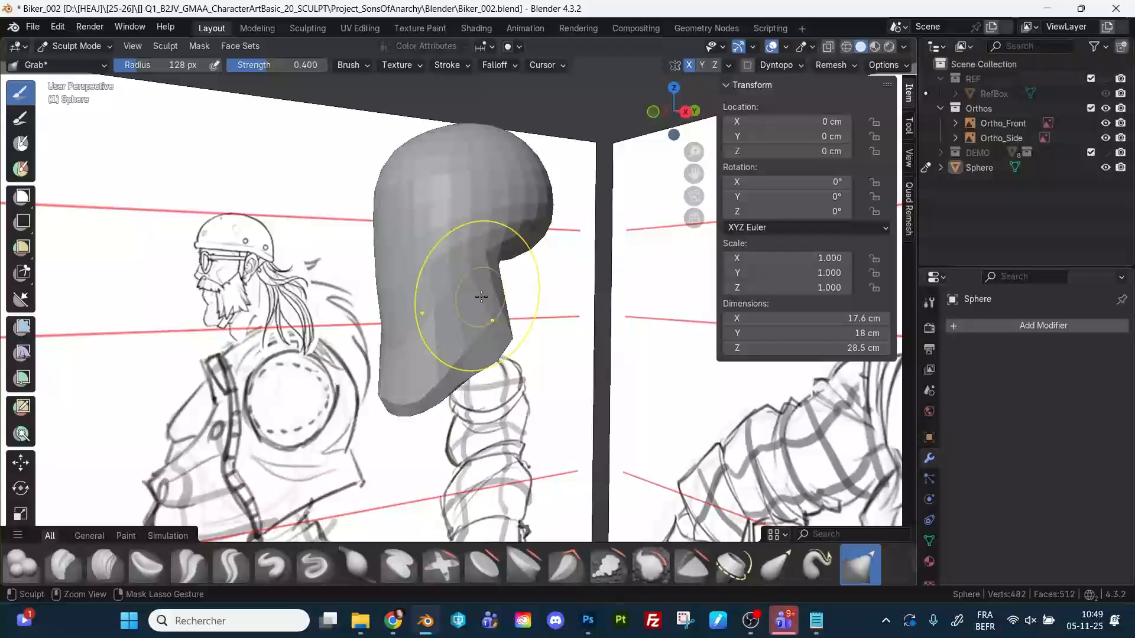
Voxel-remesh the head into an even mesh and smooth its side from the skull down to the chin.
key(ctrl+r)
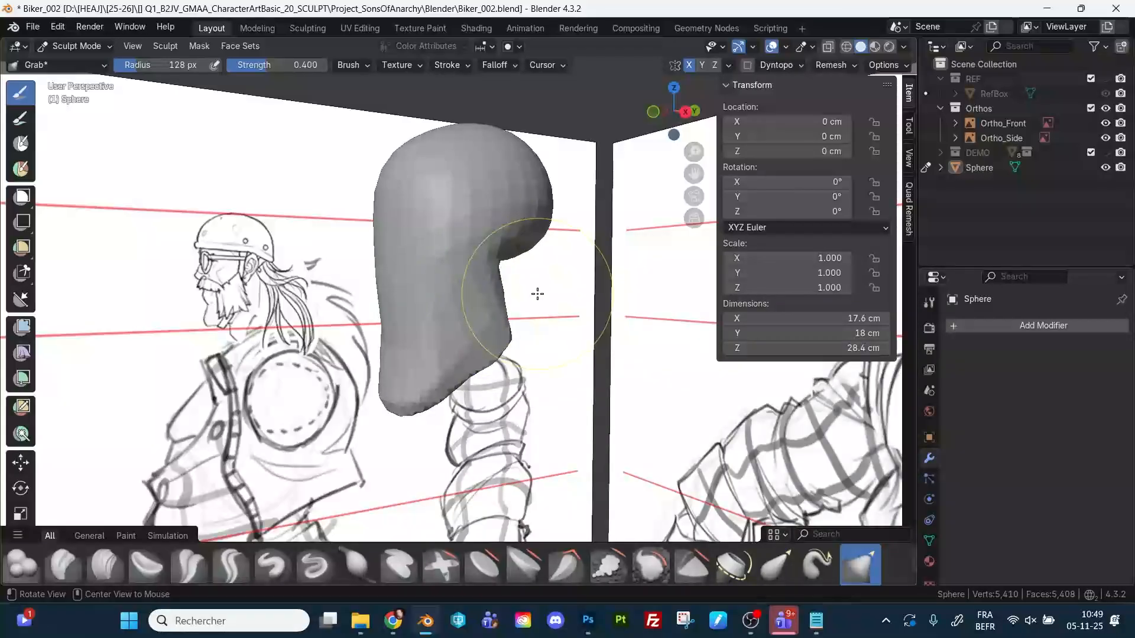
middle_drag(525, 290, 544, 286)
shift+drag(477, 209, 452, 278)
shift+drag(438, 221, 390, 385)
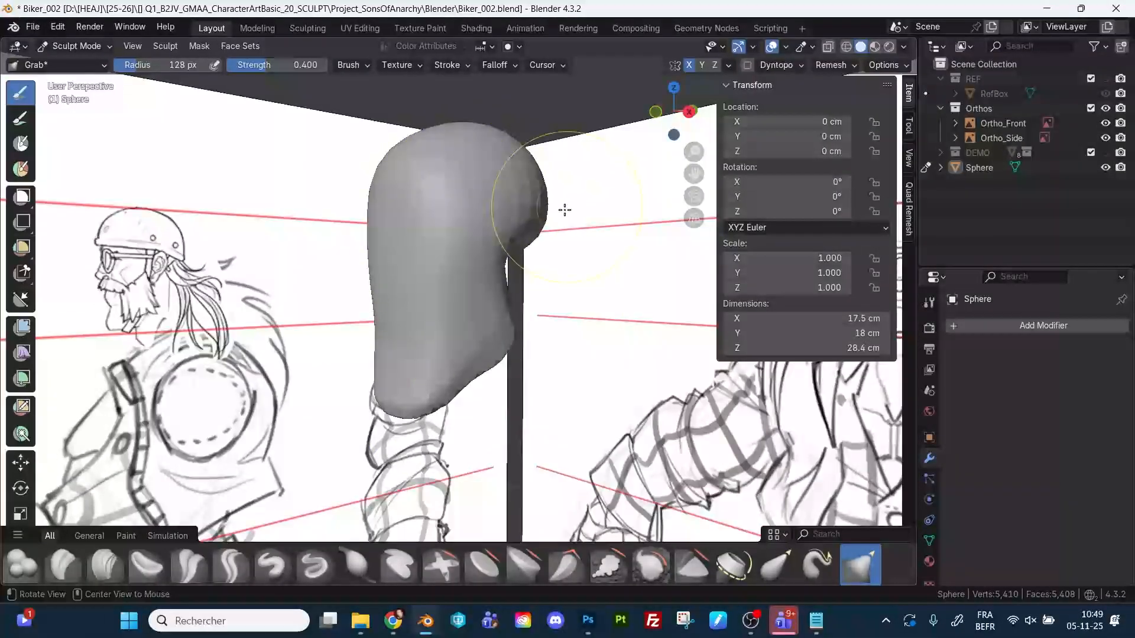
Work over the hollow beneath the skull, behind the jaw, with the 128 px brush.
middle_drag(562, 208, 535, 152)
mouse_move(527, 193)
middle_down()
mouse_move(563, 142)
mouse_move(481, 126)
mouse_move(497, 177)
middle_up()
scroll(496, 195, up, 4)
drag(494, 228, 501, 260)
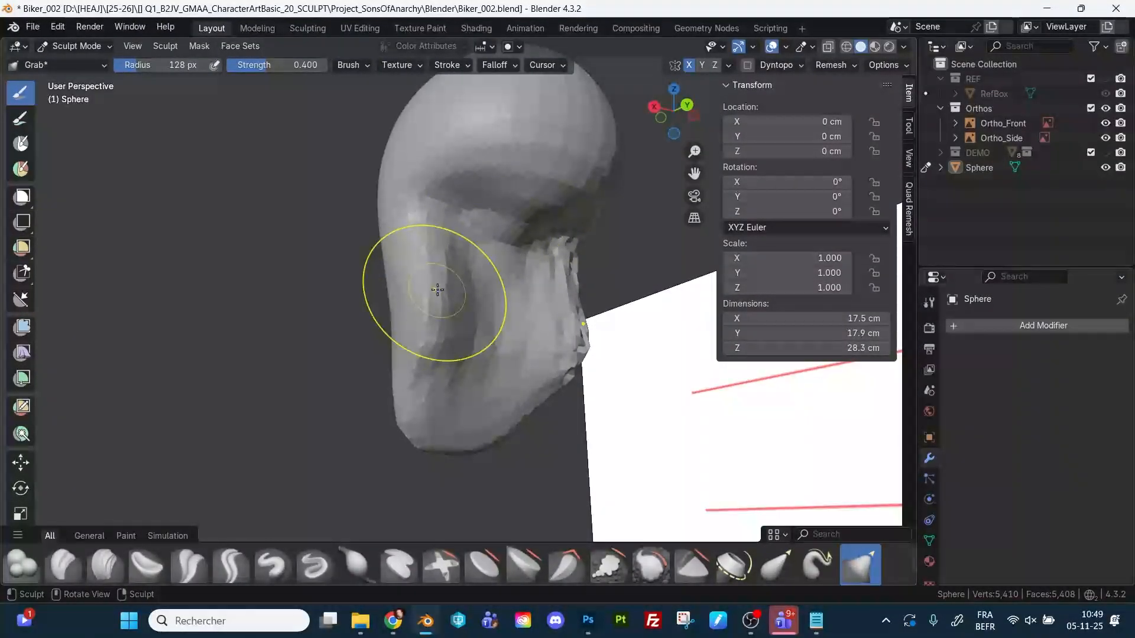
Smooth the whole head evenly with repeated passes of the Mesh Filter set to Smooth at strength 1.000.
click(21, 327)
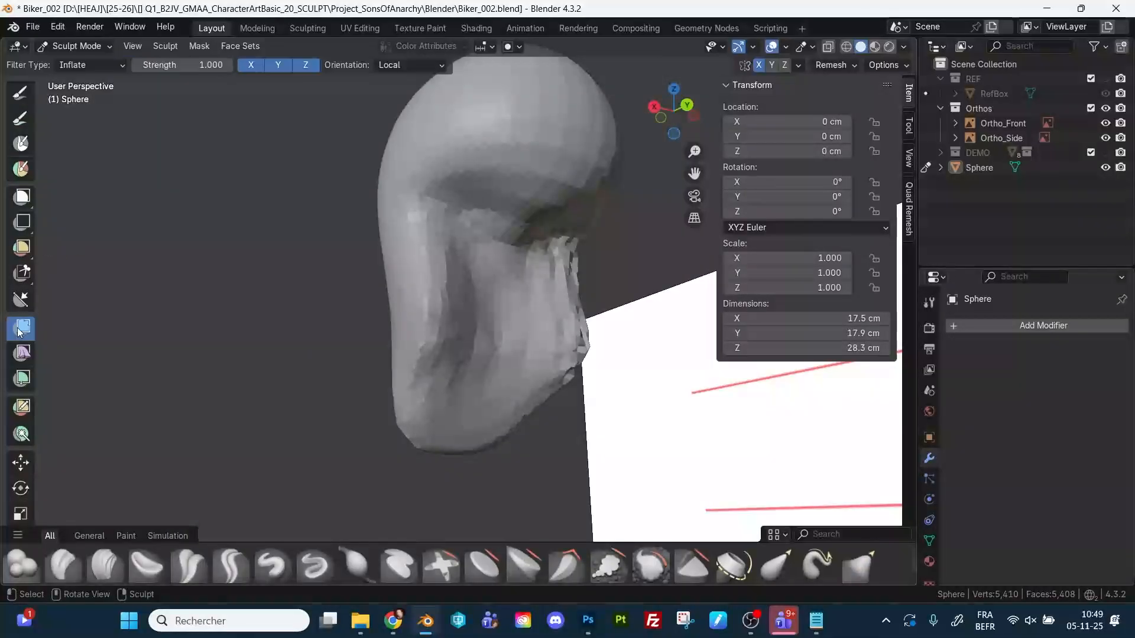
click(80, 65)
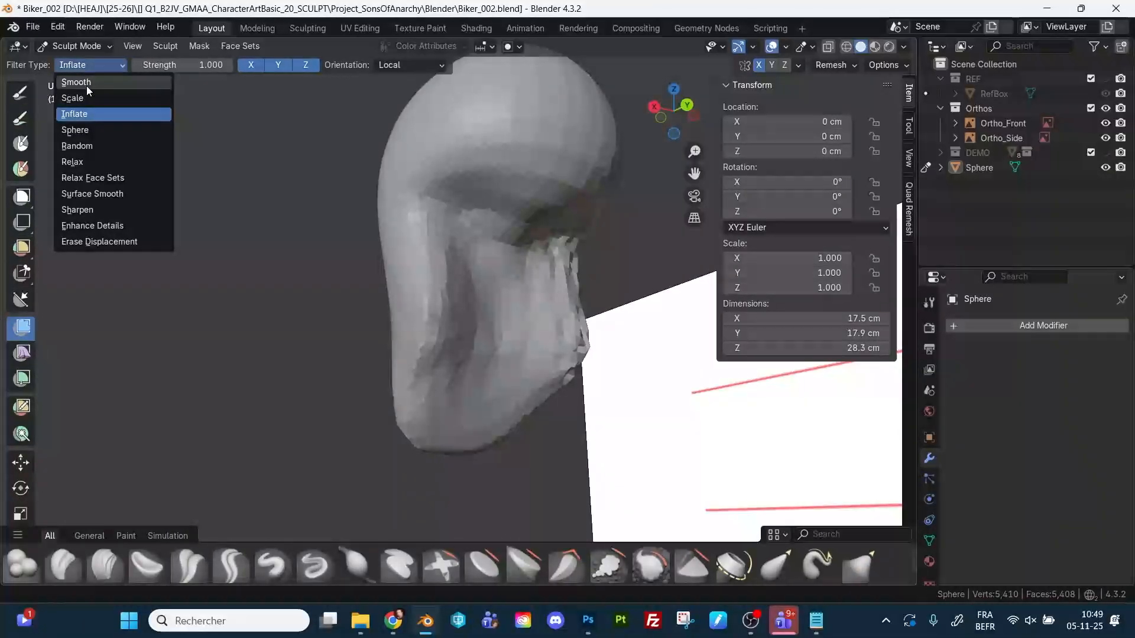
click(86, 86)
mouse_move(177, 313)
mouse_down()
mouse_move(164, 312)
mouse_move(618, 319)
mouse_move(585, 308)
mouse_up()
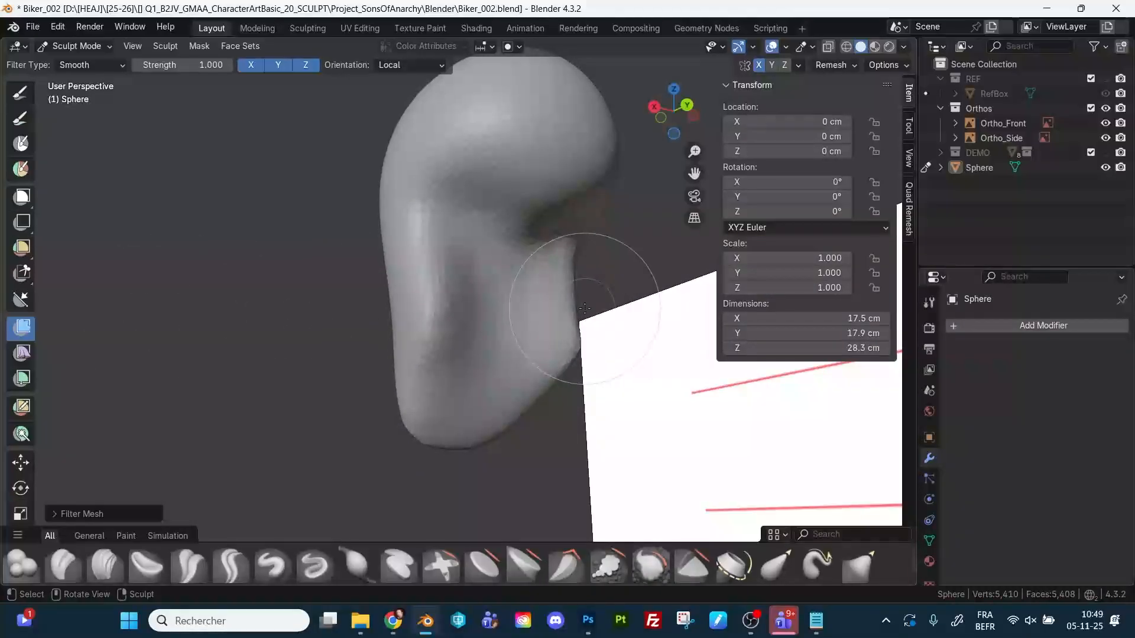
mouse_move(464, 167)
middle_down()
mouse_move(370, 319)
mouse_move(487, 316)
mouse_move(601, 337)
mouse_move(313, 317)
mouse_move(329, 385)
middle_up()
drag(330, 384, 368, 258)
mouse_move(368, 257)
middle_down()
mouse_move(331, 254)
mouse_move(401, 251)
middle_up()
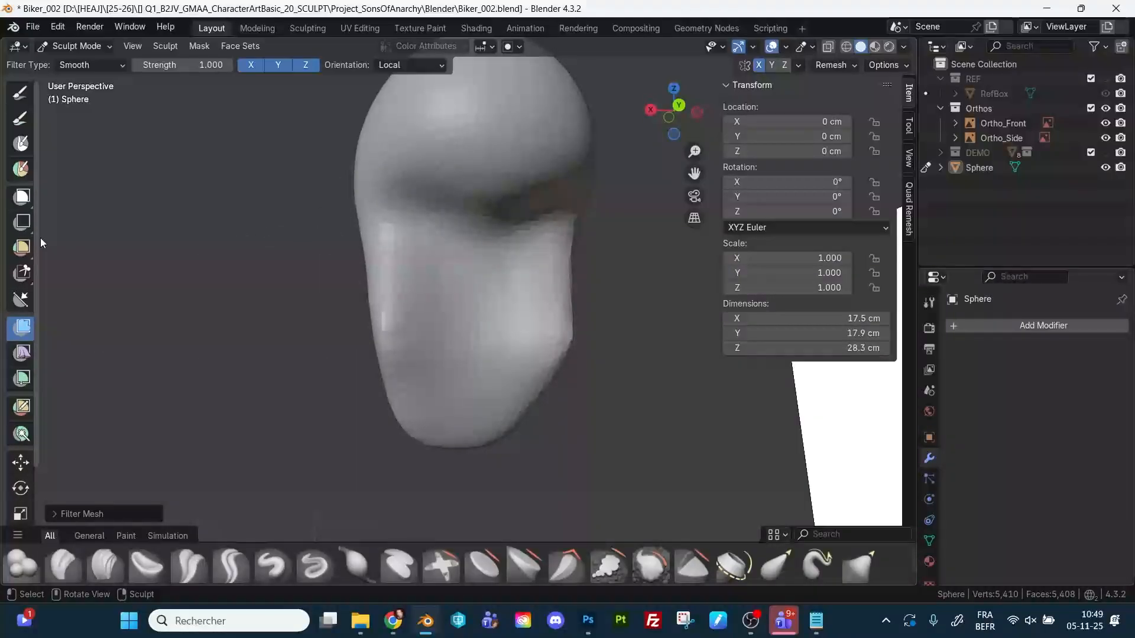
click(71, 65)
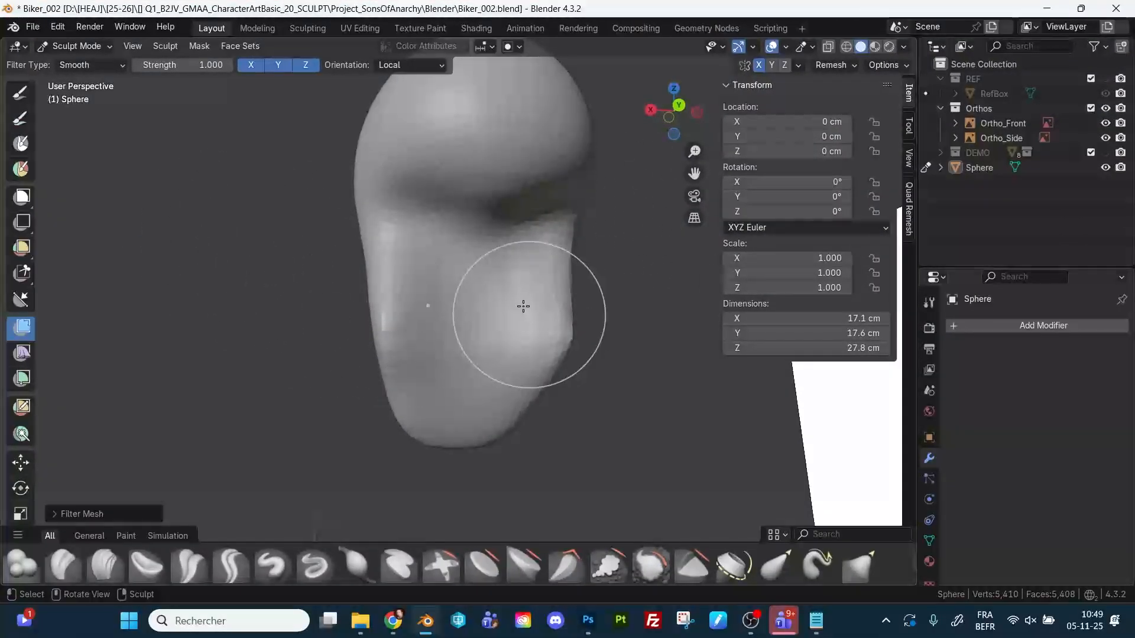
Carve a crease beneath the skull along the jaw's rear edge with a 49 px Draw Sharp brush and smooth its end.
key(v)
key(f)
click(461, 250)
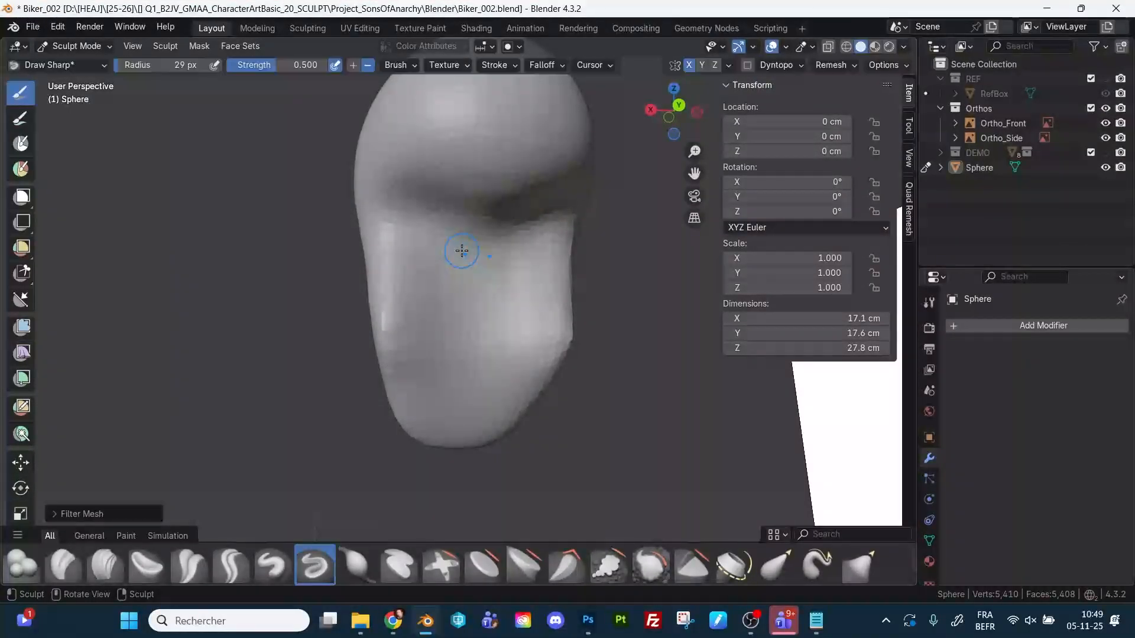
key(f)
click(467, 253)
drag(424, 223, 545, 233)
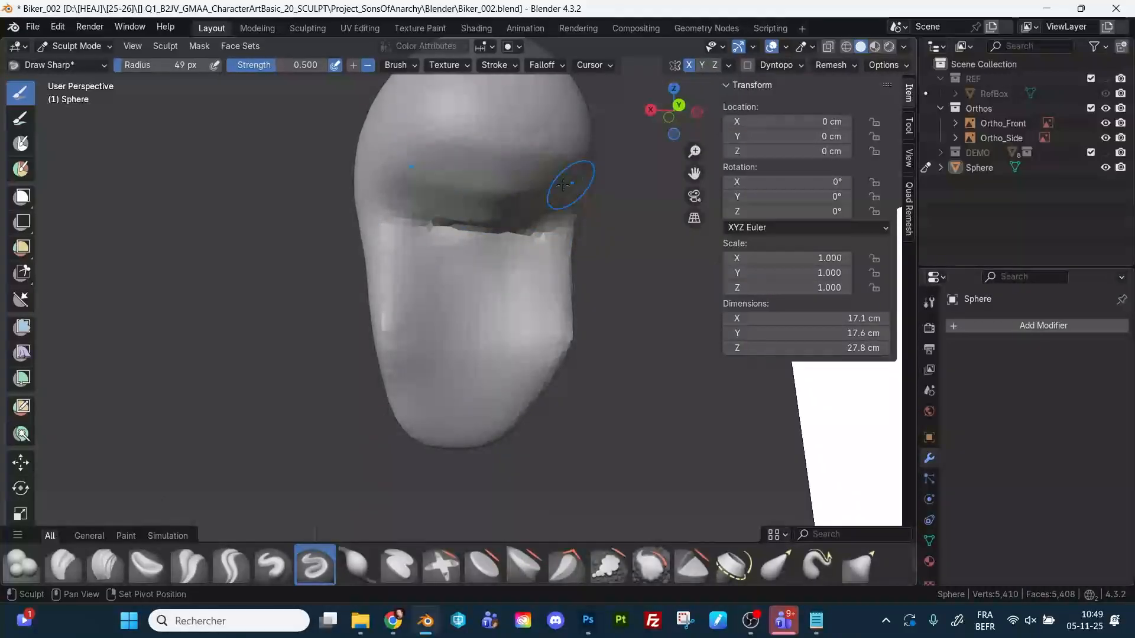
mouse_move(406, 215)
shift+mouse_down()
mouse_move(552, 240)
mouse_move(413, 219)
shift+mouse_up()
middle_drag(413, 220, 413, 223)
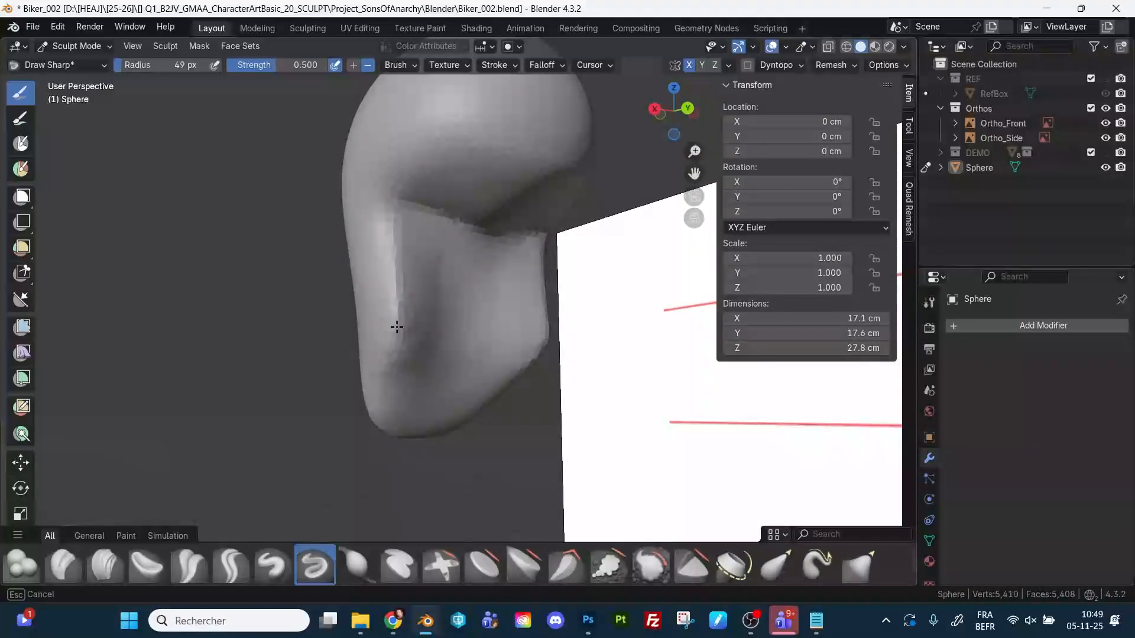
mouse_move(405, 329)
middle_down()
mouse_move(425, 325)
mouse_move(455, 284)
mouse_move(520, 271)
mouse_move(420, 291)
mouse_move(480, 196)
middle_up()
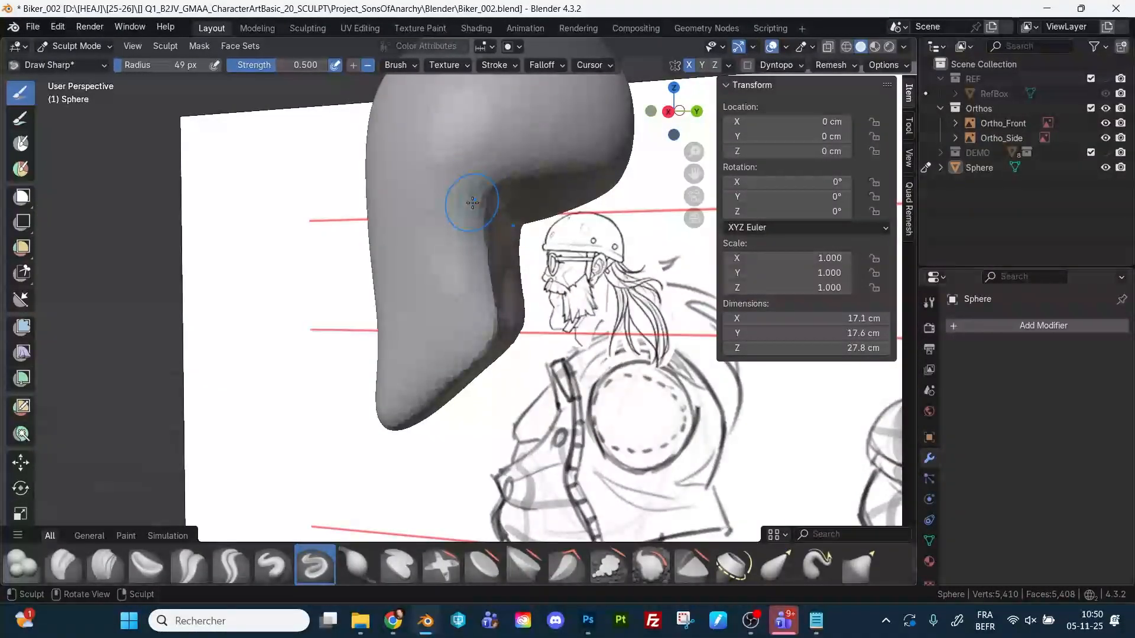
Save the file and compare the head with the side drawing in X-ray and with the front drawing.
mouse_move(466, 183)
middle_down()
mouse_move(461, 336)
mouse_move(446, 278)
mouse_move(496, 290)
mouse_move(451, 286)
middle_up()
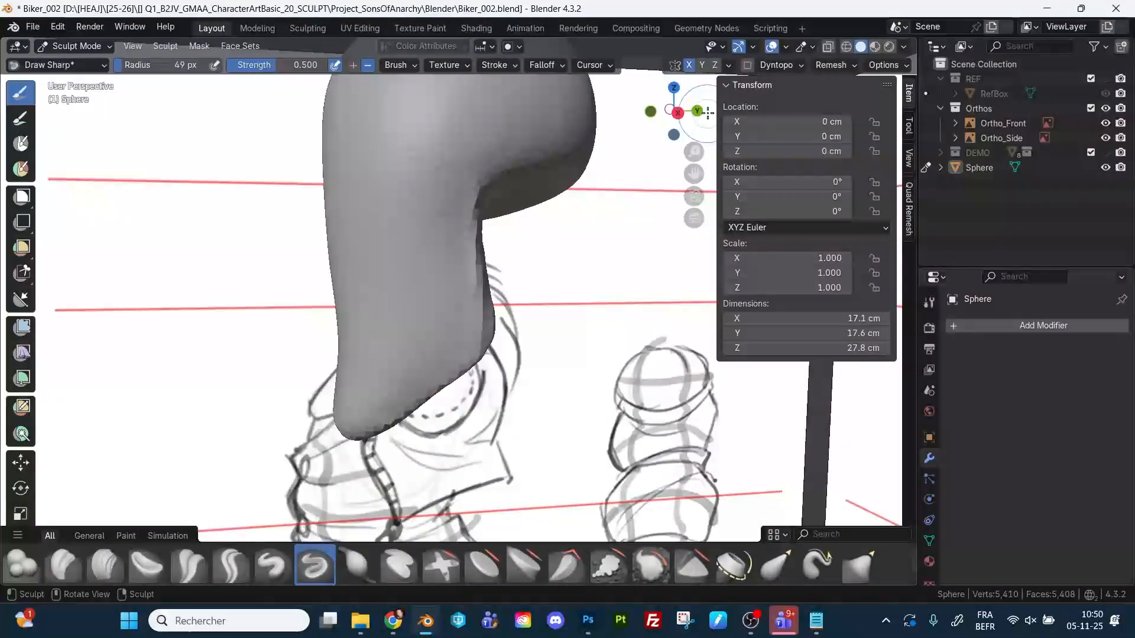
click(678, 126)
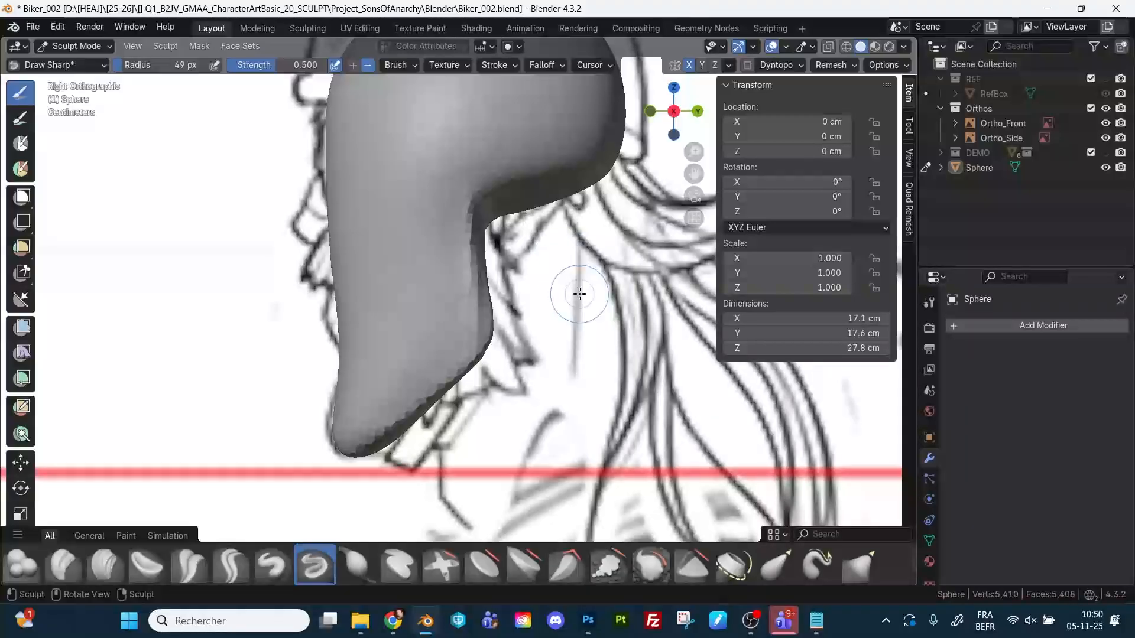
key(ctrl+s)
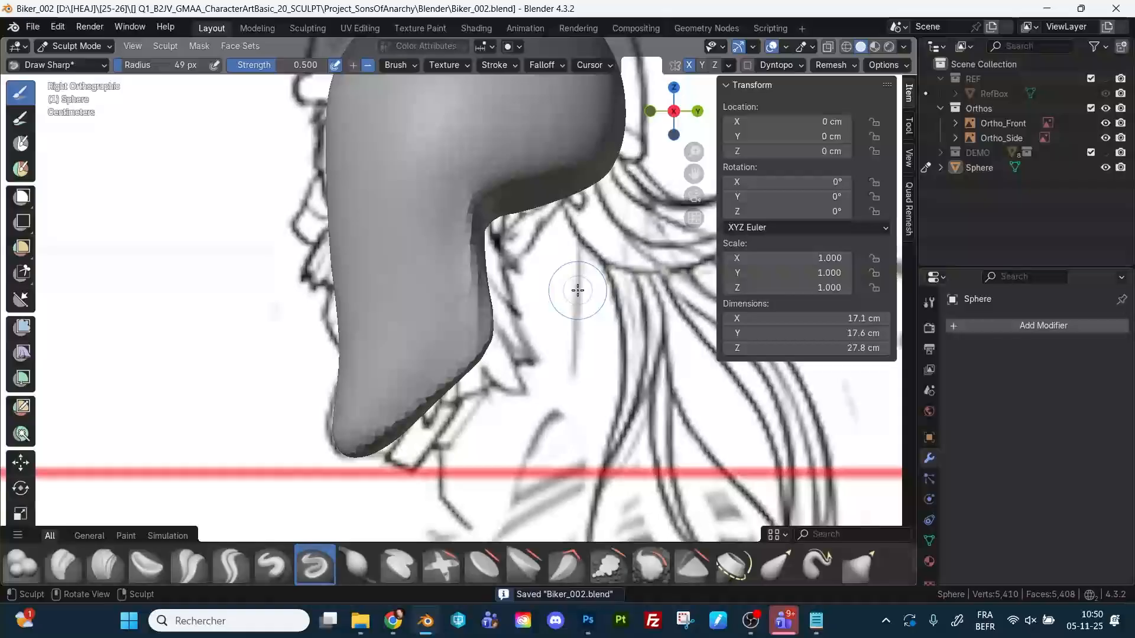
scroll(576, 313, down, 4)
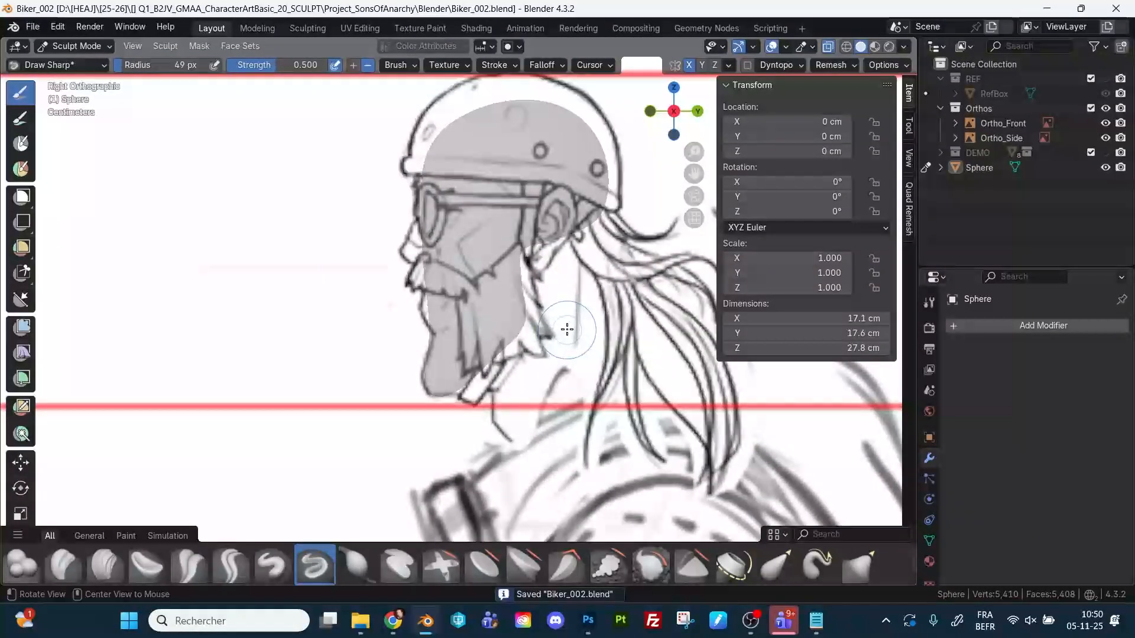
key(alt+z)
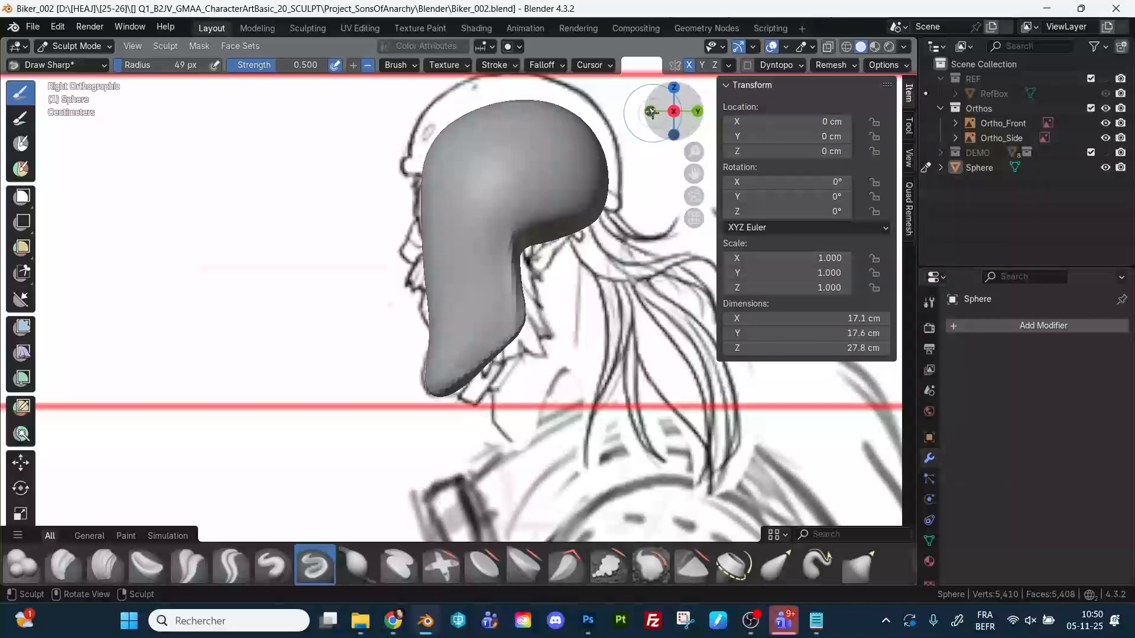
click(696, 112)
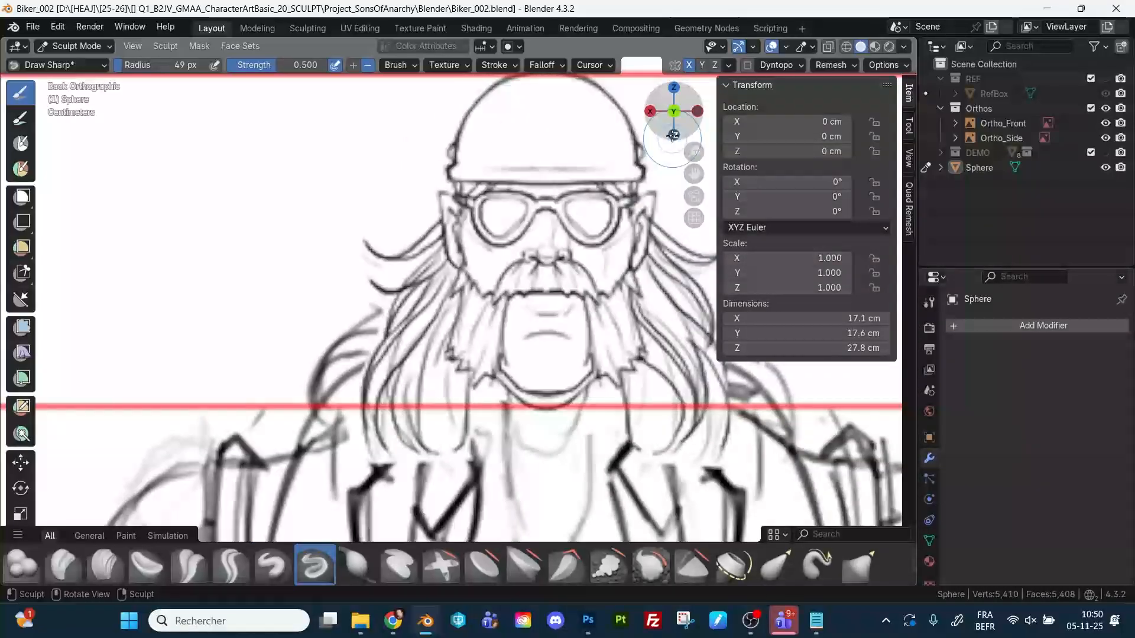
click(696, 112)
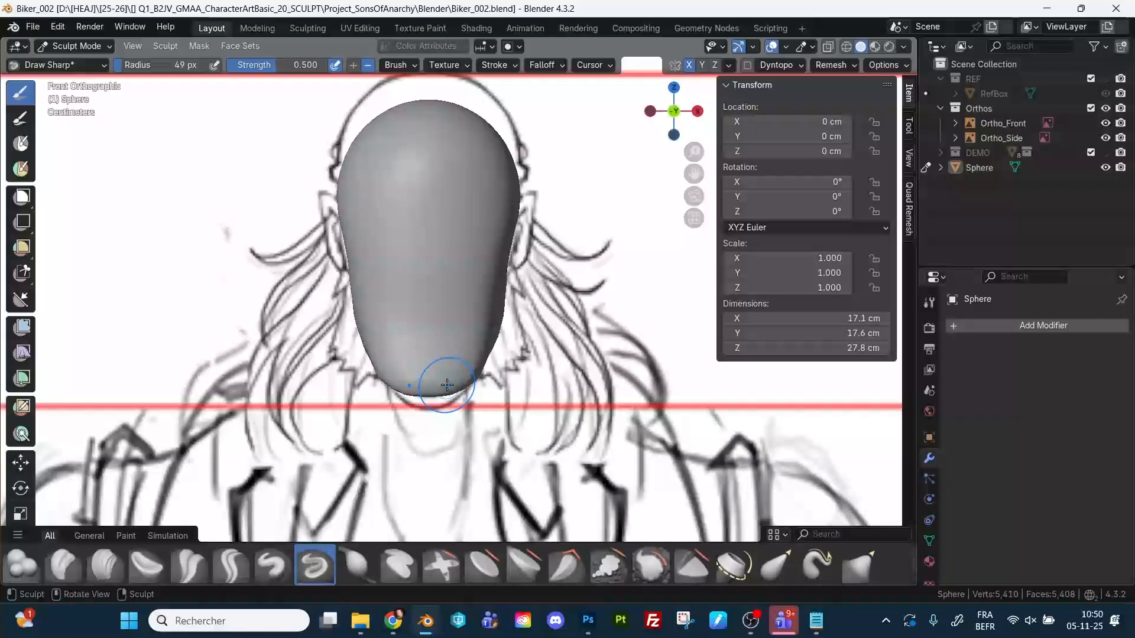
Pull the chin down to the front drawing's chin line with a 137 px Grab radius.
key(g)
key(x)
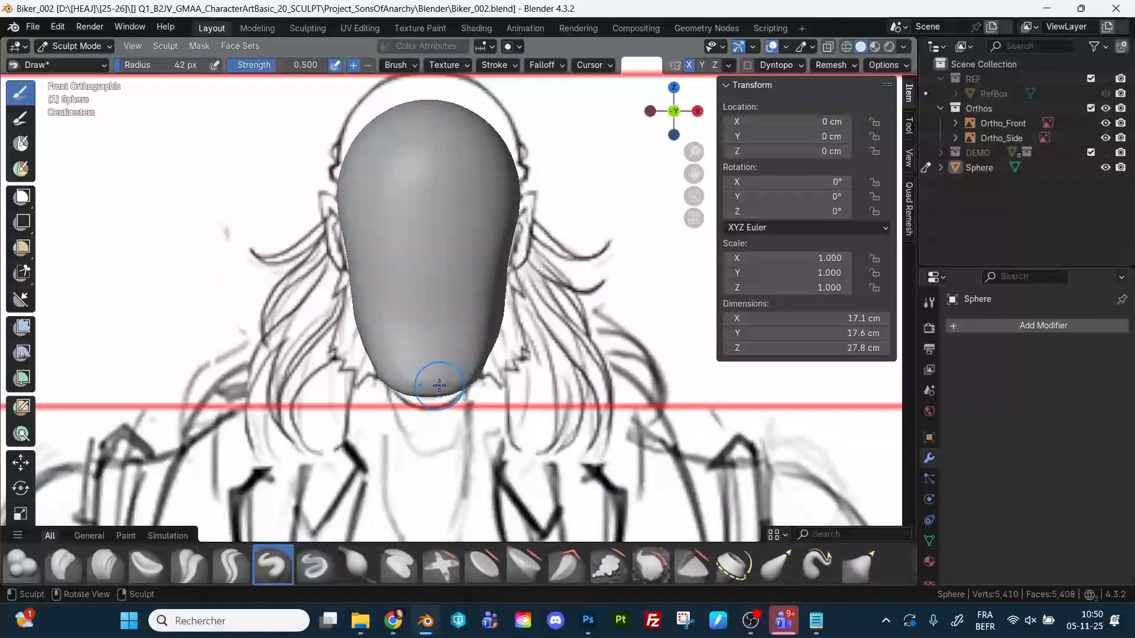
drag(434, 378, 433, 377)
key(g)
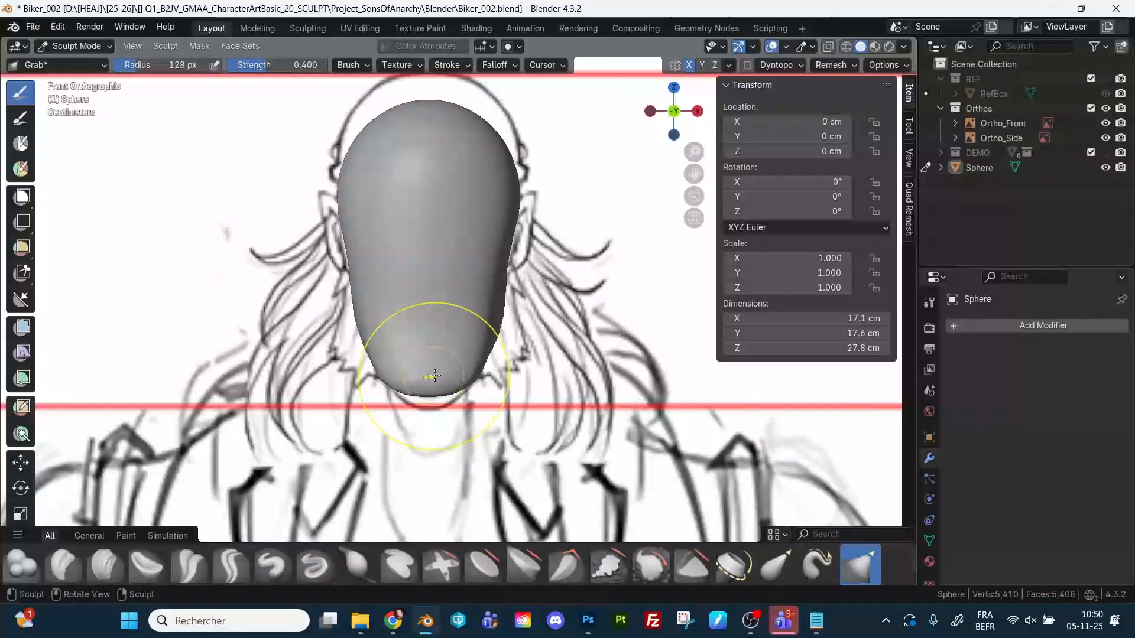
key(f)
click(443, 374)
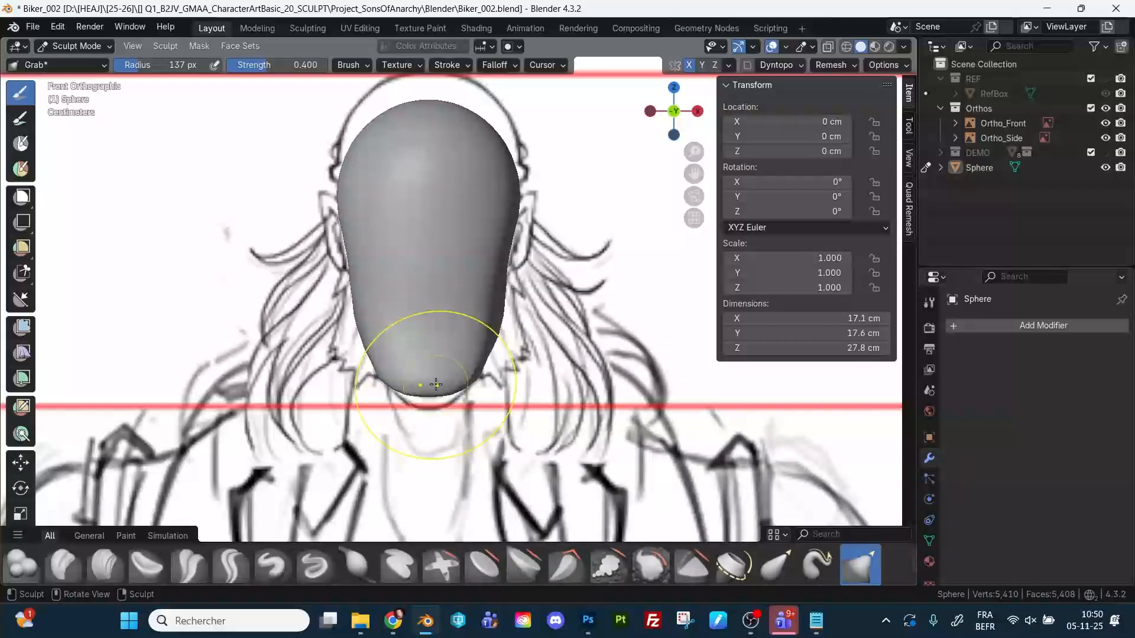
mouse_move(435, 386)
mouse_down()
mouse_move(435, 404)
mouse_move(456, 362)
mouse_move(461, 379)
mouse_move(480, 277)
mouse_move(476, 286)
mouse_up()
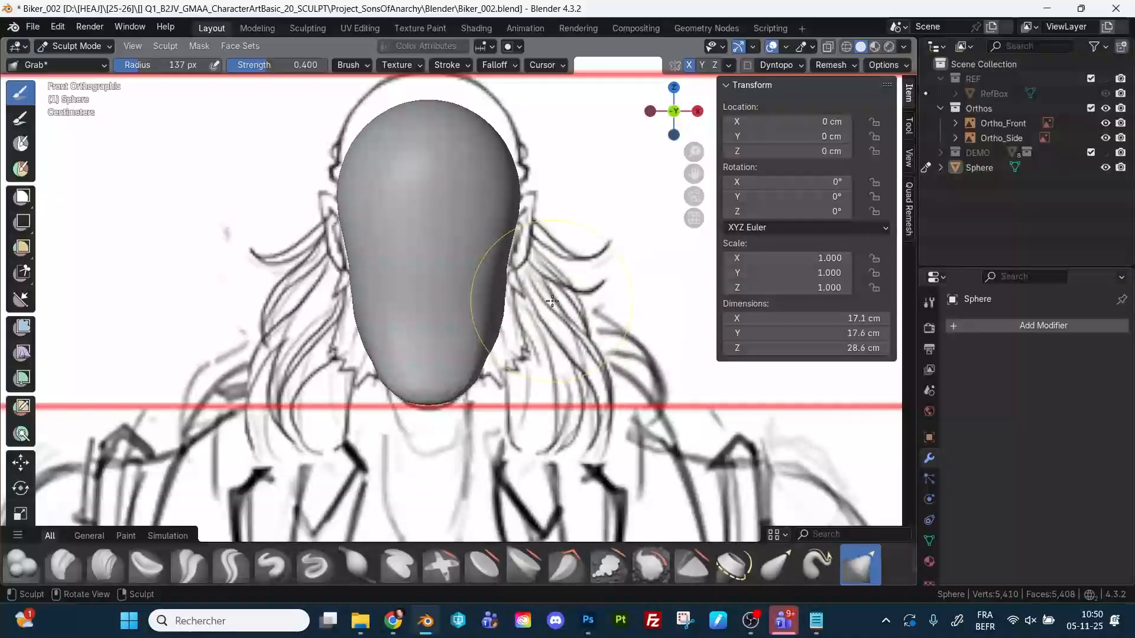
Flatten the side of the face and jaw with the Flatten/Contrast brush at a 67 px radius.
mouse_move(476, 286)
middle_down()
mouse_move(604, 324)
mouse_move(593, 320)
middle_up()
scroll(597, 319, up, 3)
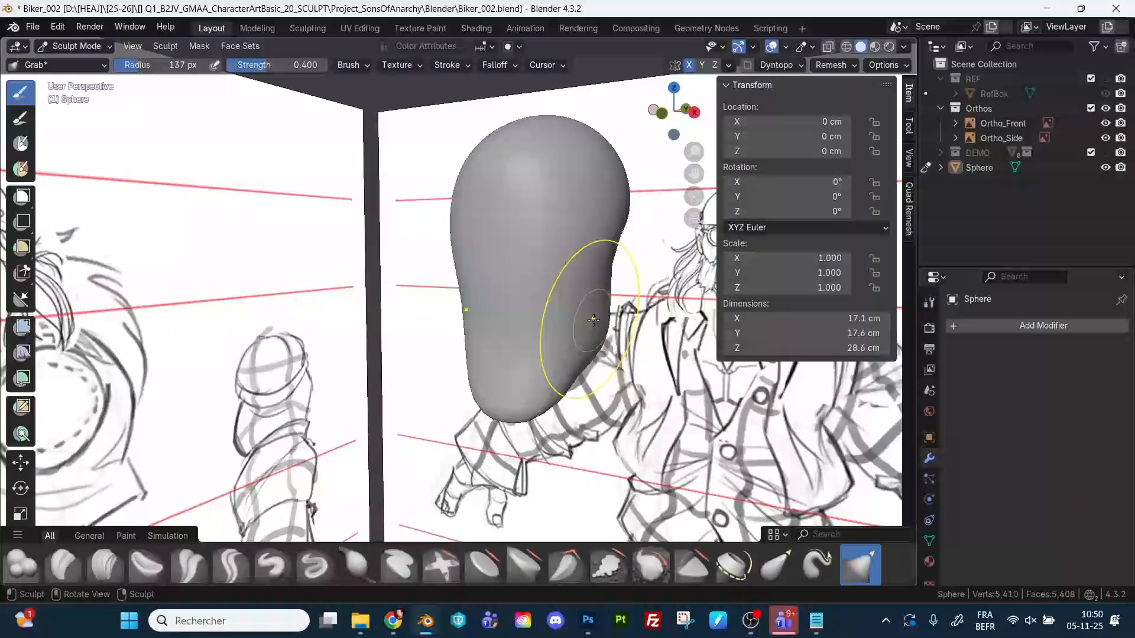
key(shift+t)
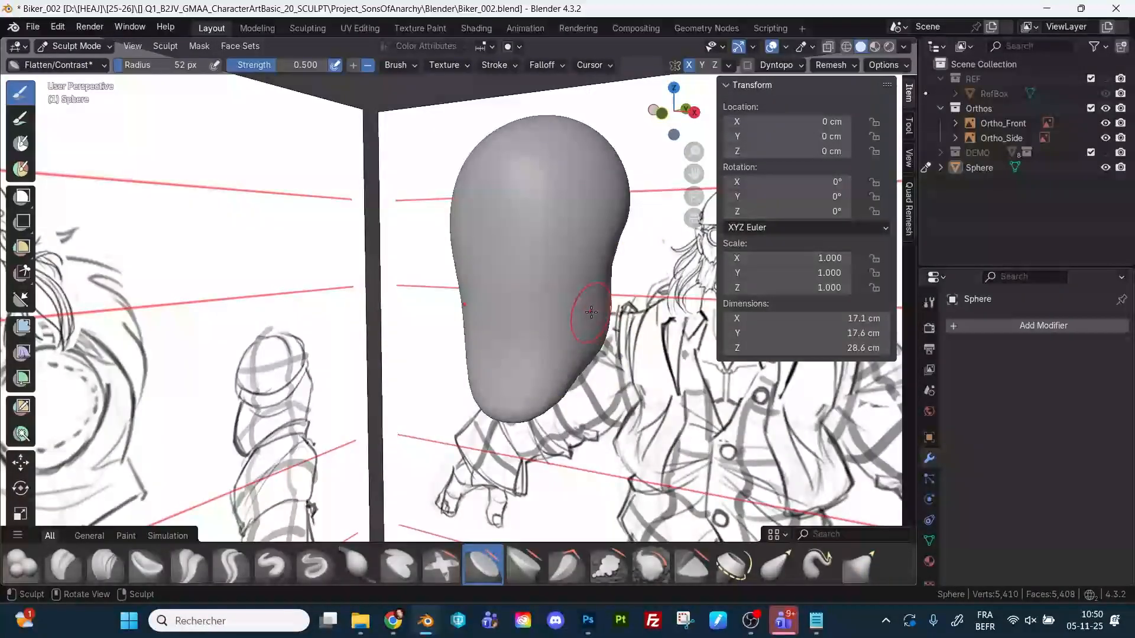
key(v)
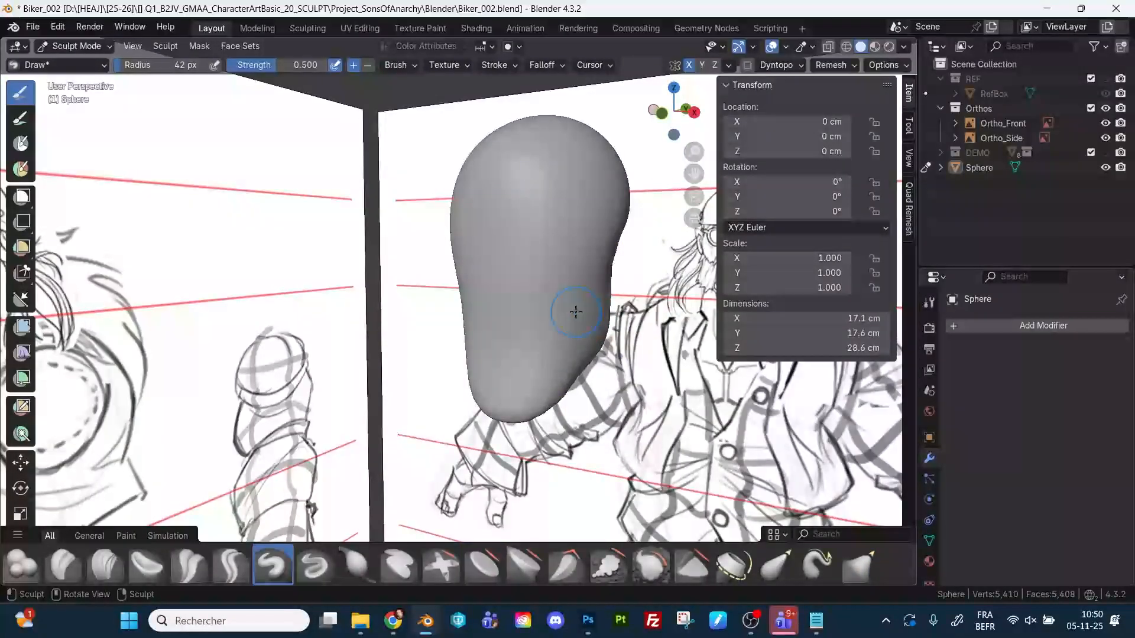
key(f)
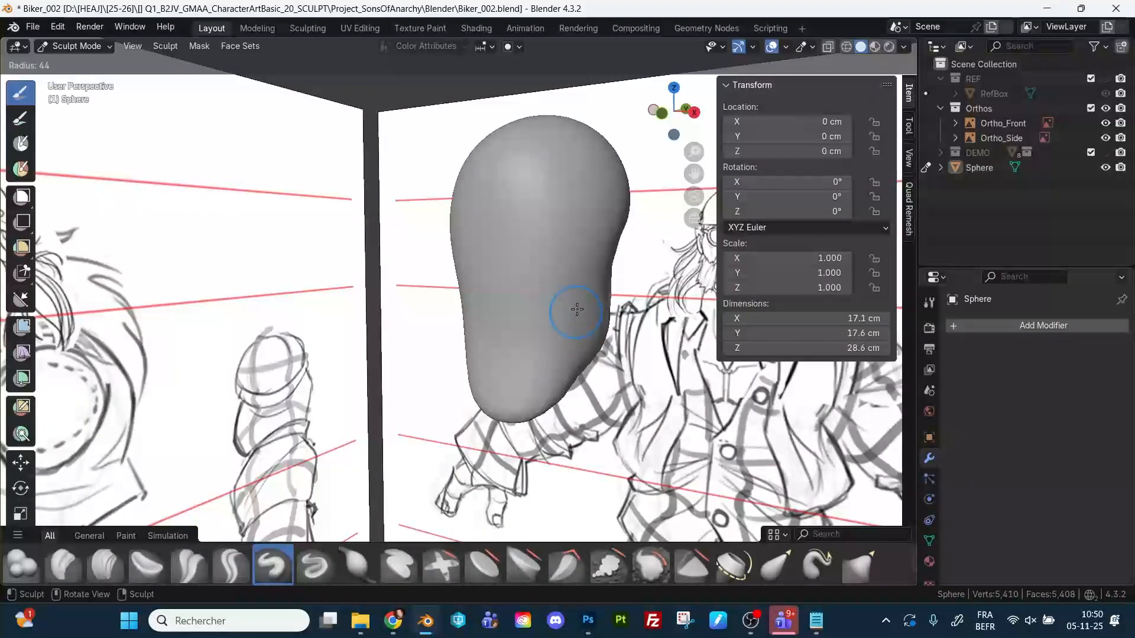
click(584, 298)
key(shift+t)
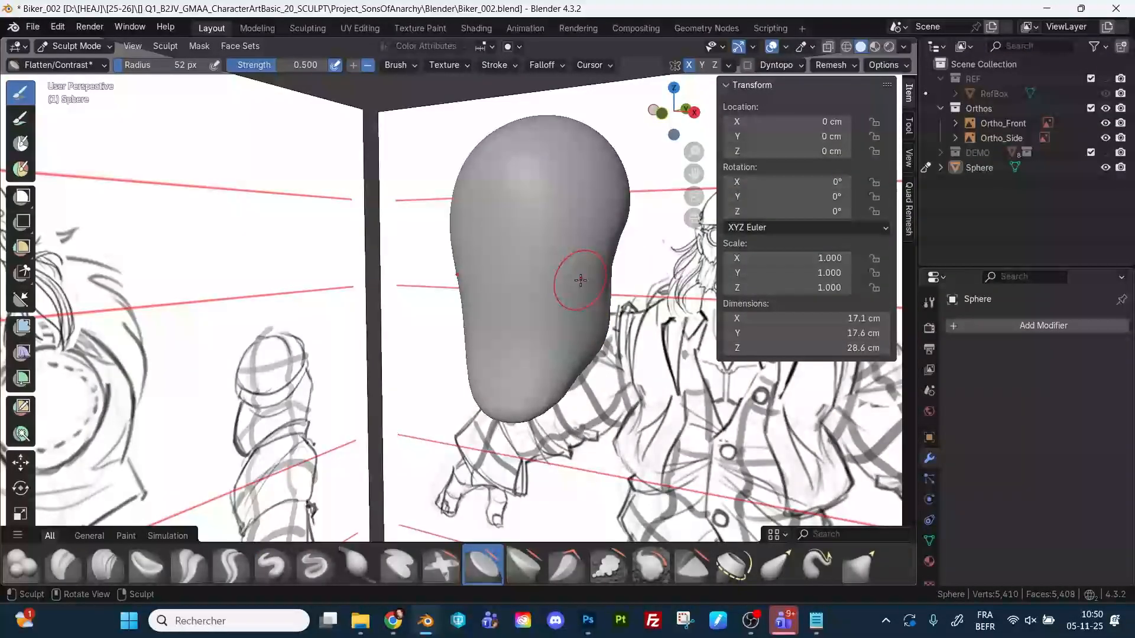
key(f)
click(582, 291)
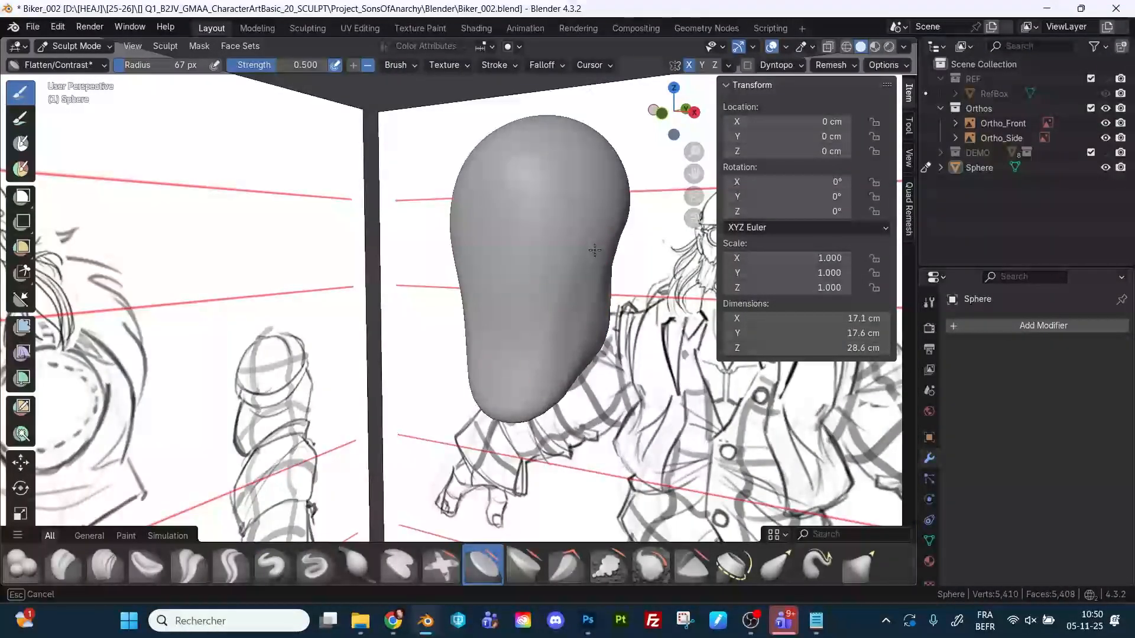
middle_drag(602, 322, 605, 269)
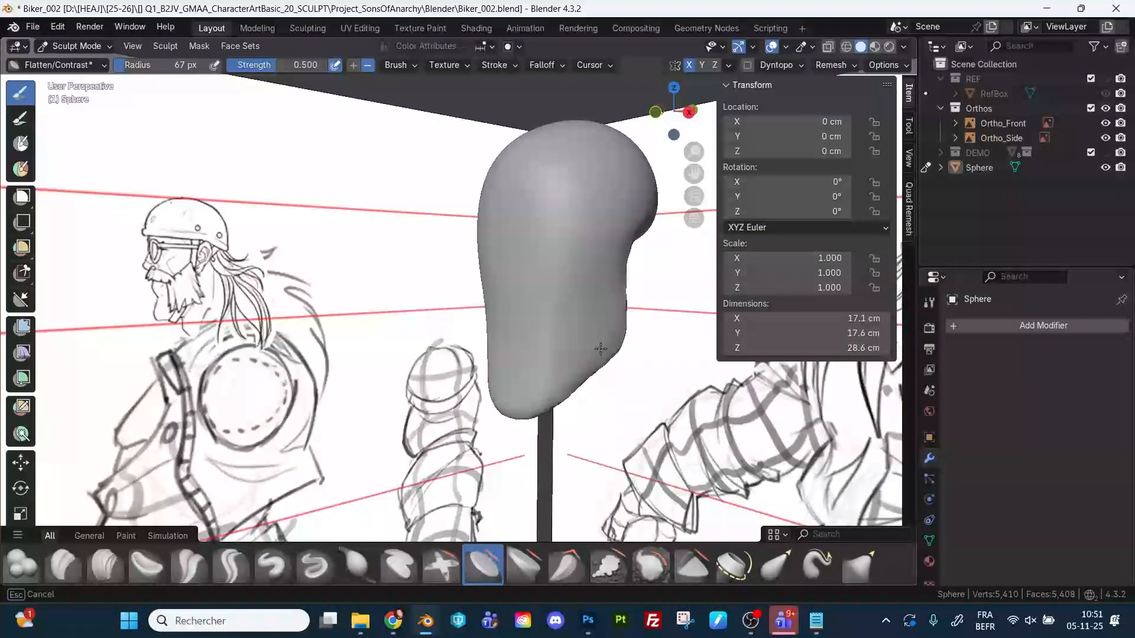
Shape the lower jaw toward the chin with a 130 px Grab brush, checking it from the back and front.
mouse_move(600, 349)
middle_down()
mouse_move(641, 309)
mouse_move(624, 276)
mouse_move(591, 285)
mouse_move(619, 338)
mouse_move(603, 346)
middle_up()
key(g)
key(f)
click(634, 342)
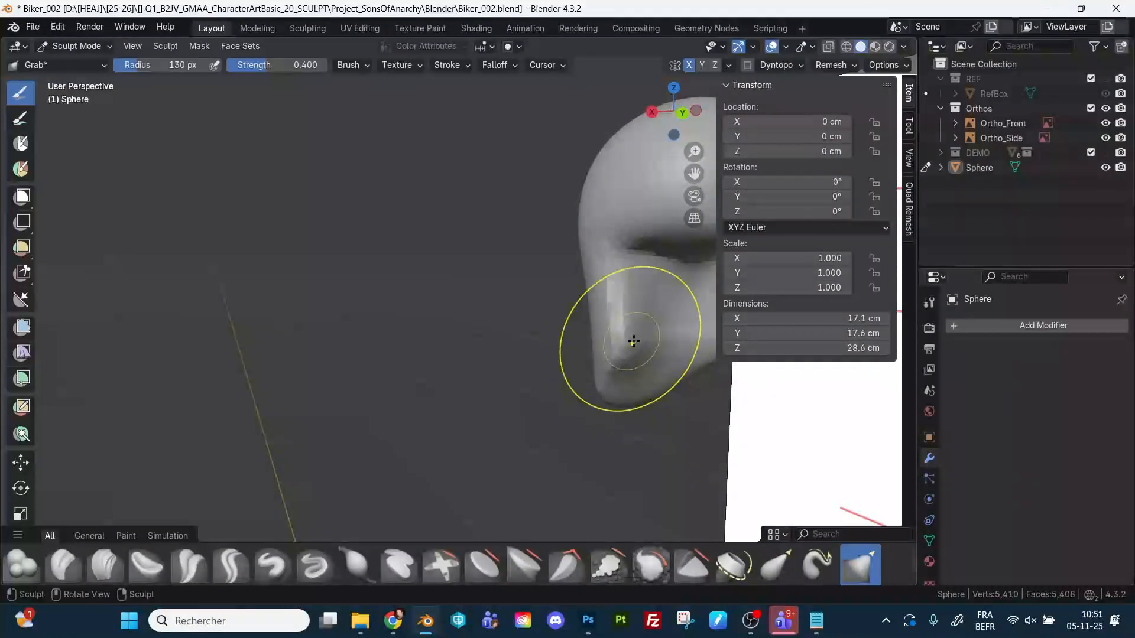
mouse_move(545, 363)
middle_down()
mouse_move(630, 372)
mouse_move(602, 402)
middle_up()
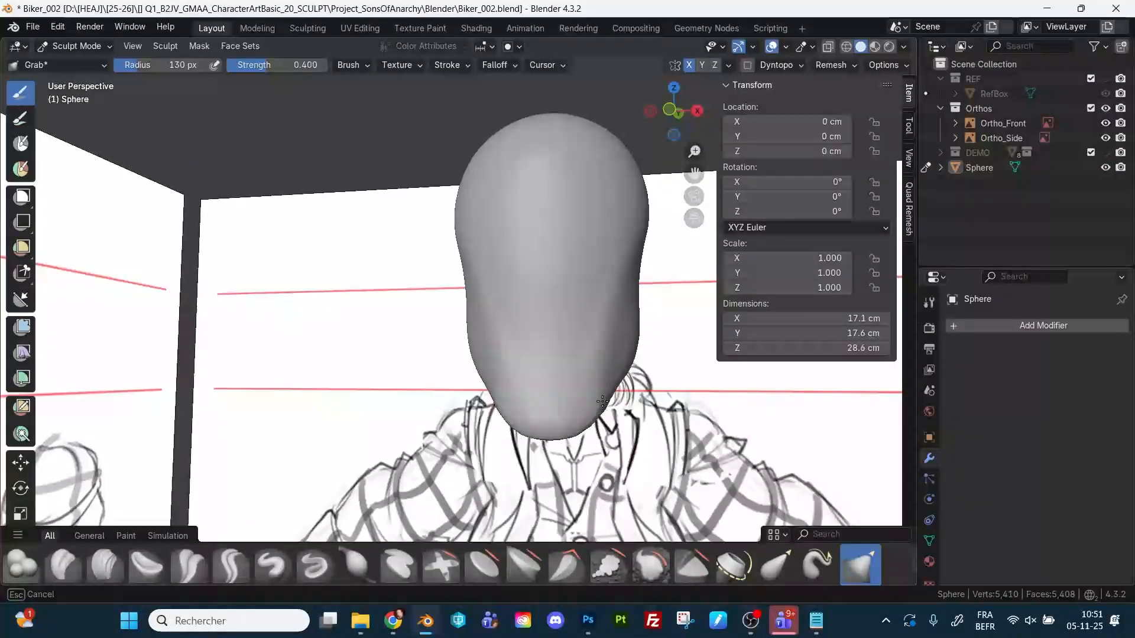
scroll(663, 380, down, 5)
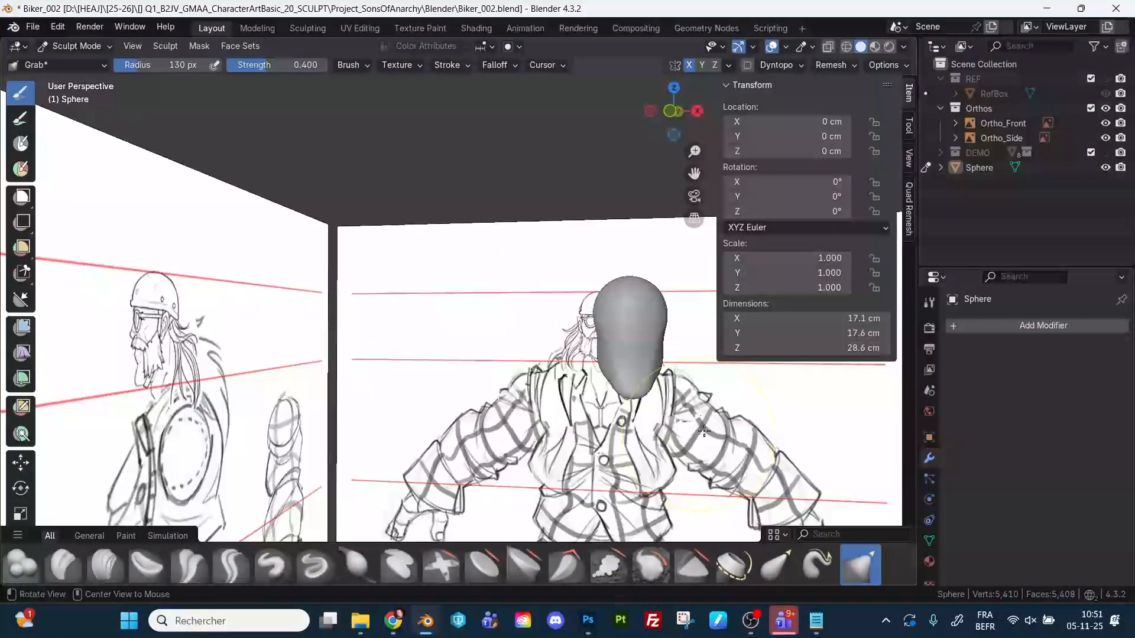
mouse_move(726, 417)
middle_down()
mouse_move(540, 352)
mouse_move(380, 343)
middle_up()
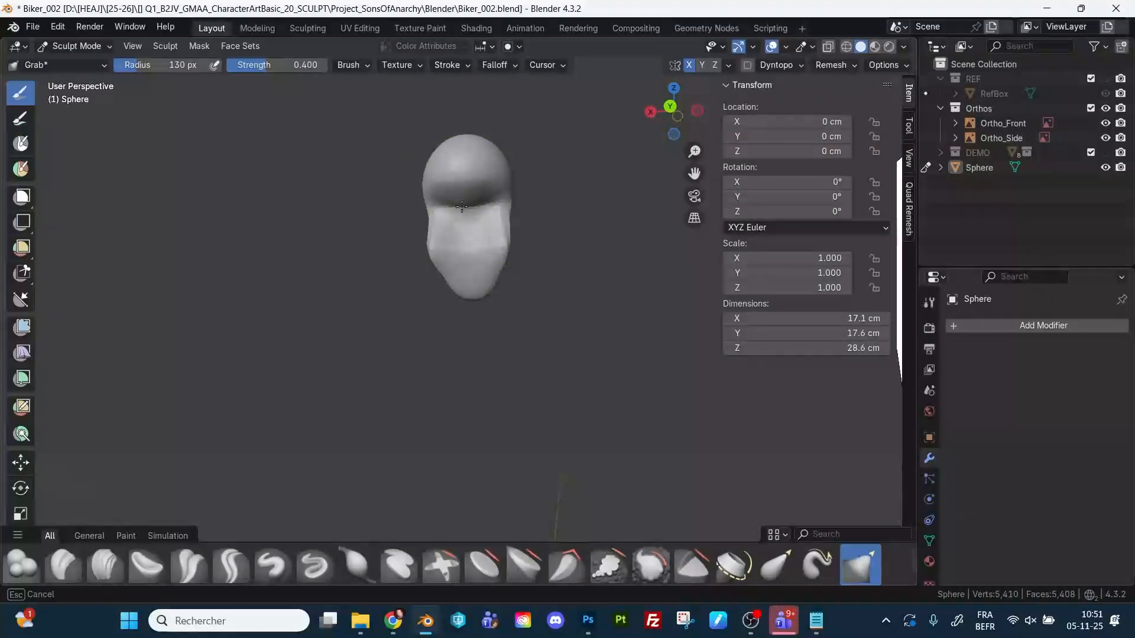
Adjust the junction between the skull and the back of the jaw with a 74 px Grab radius.
key(f)
click(441, 207)
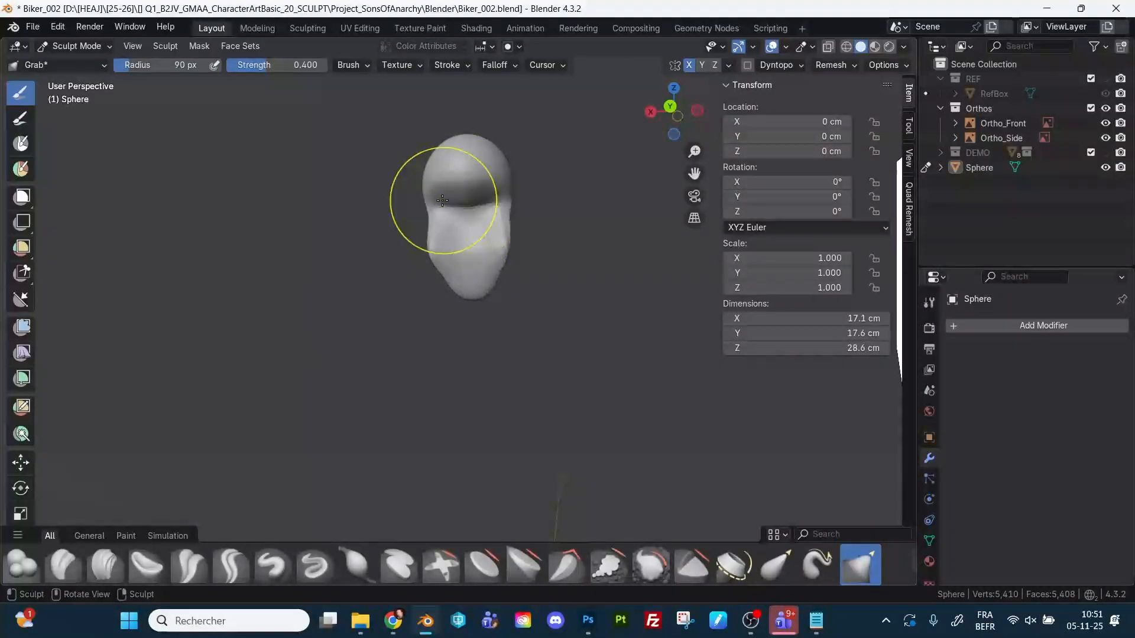
key(f)
click(435, 197)
mouse_move(450, 200)
middle_down()
mouse_move(478, 171)
mouse_move(532, 243)
mouse_move(369, 263)
middle_up()
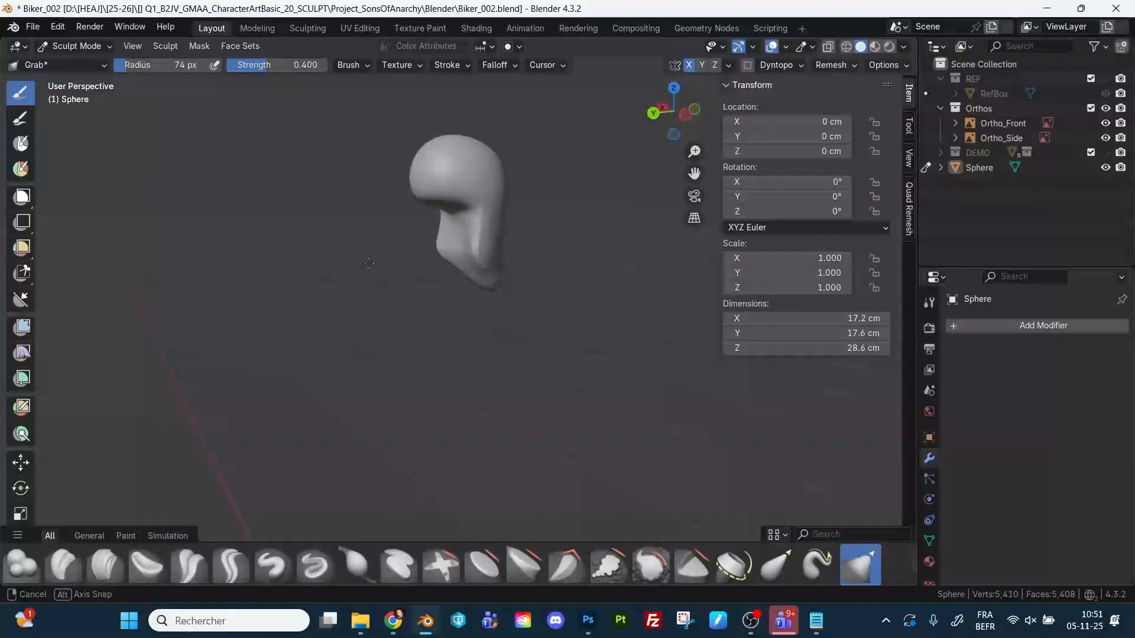
Refine the jaw's rear corner and underside with the Grab radius reduced to 51 px.
key(f)
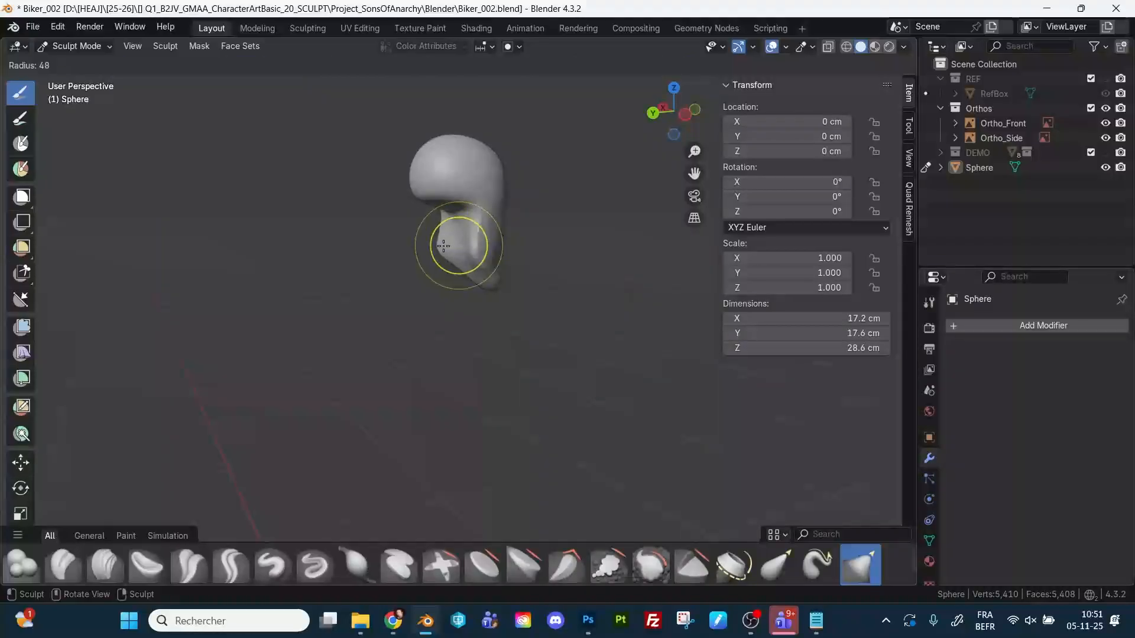
click(444, 246)
middle_drag(422, 304, 475, 196)
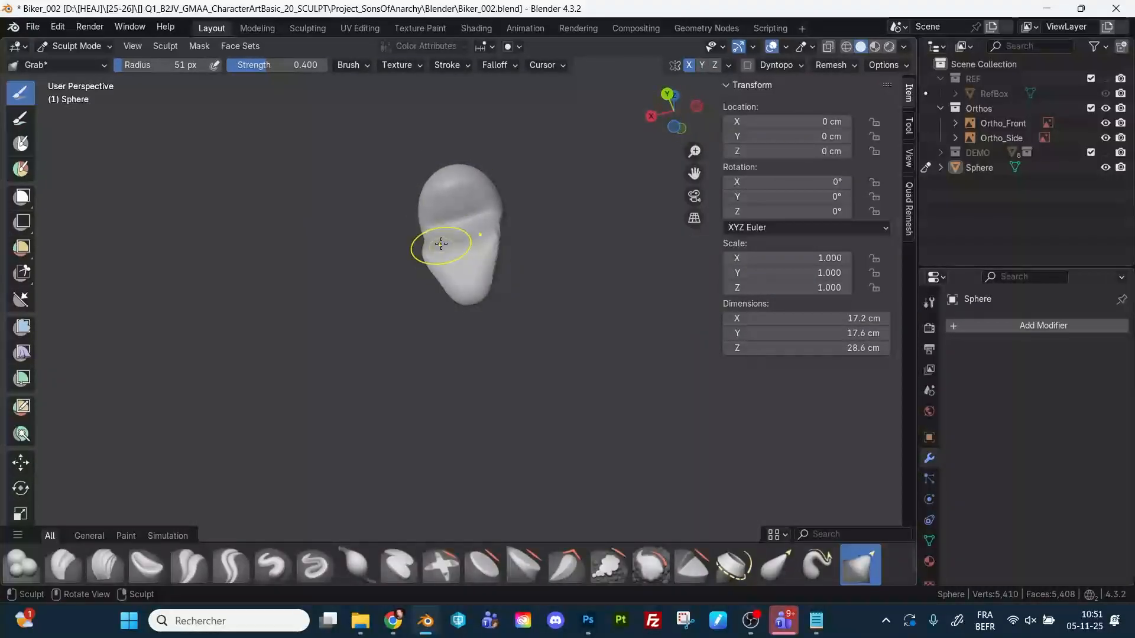
mouse_move(441, 244)
middle_down()
mouse_move(460, 240)
mouse_move(442, 246)
mouse_move(462, 251)
middle_up()
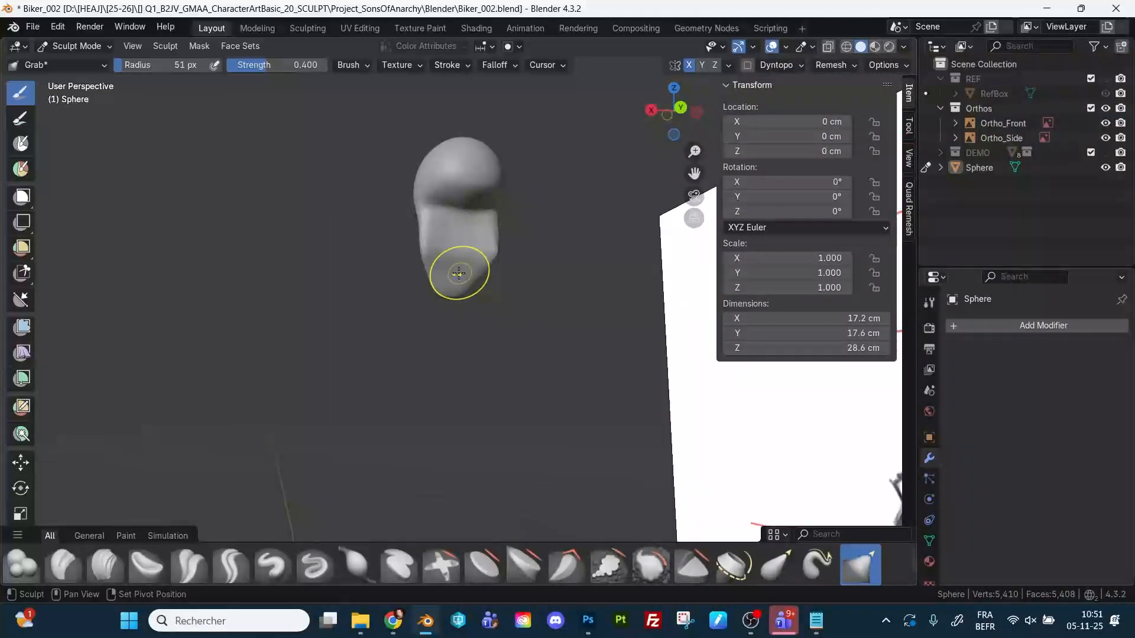
Flatten the back and underside of the jaw with the Flatten/Contrast brush, reducing its radius to 48 px.
key(shift+t)
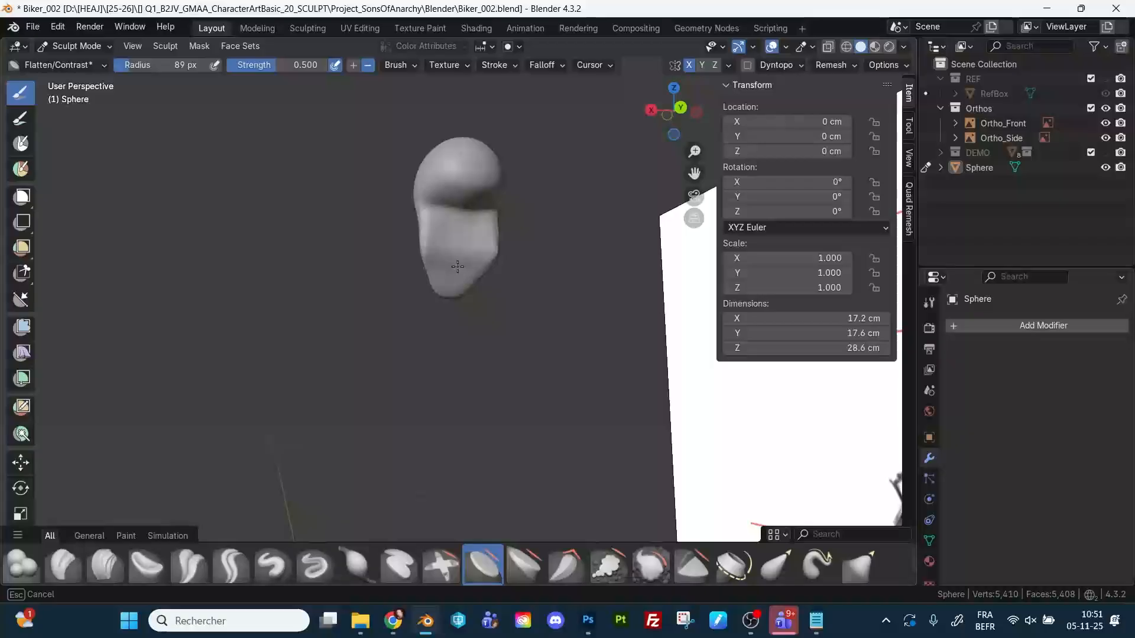
middle_drag(473, 240, 470, 241)
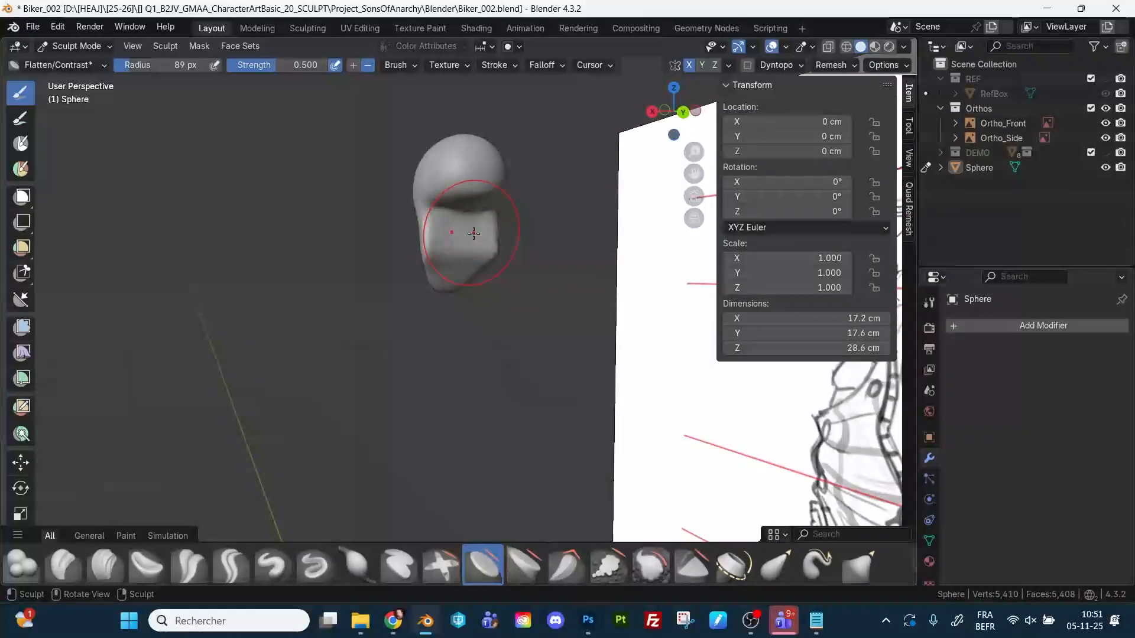
key(f)
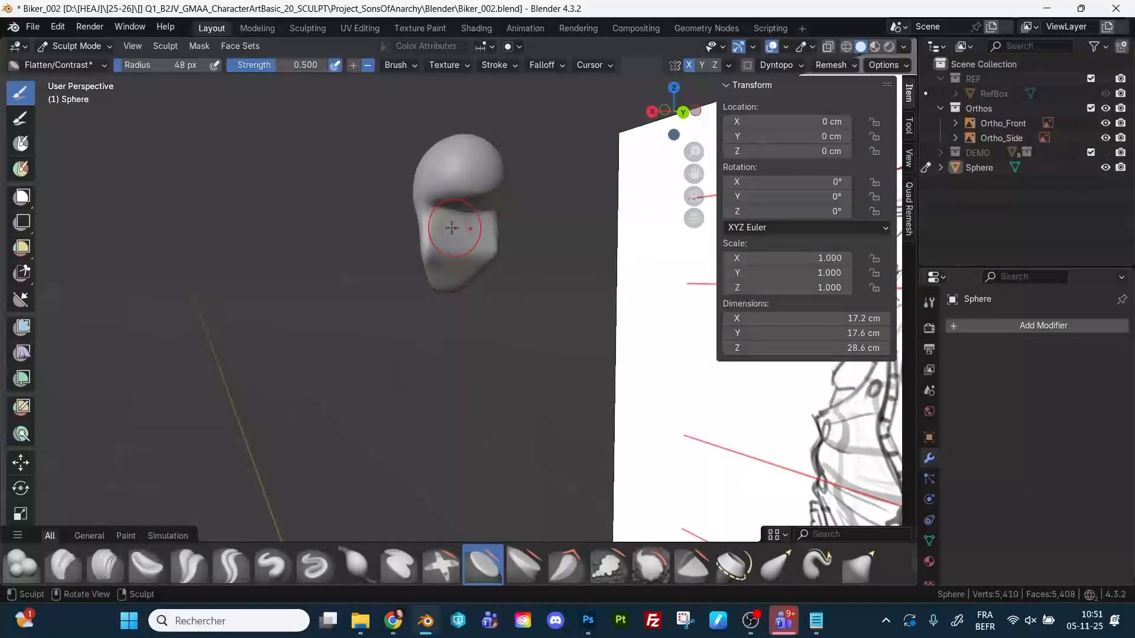
mouse_move(531, 230)
middle_down()
mouse_move(462, 200)
mouse_move(487, 168)
middle_up()
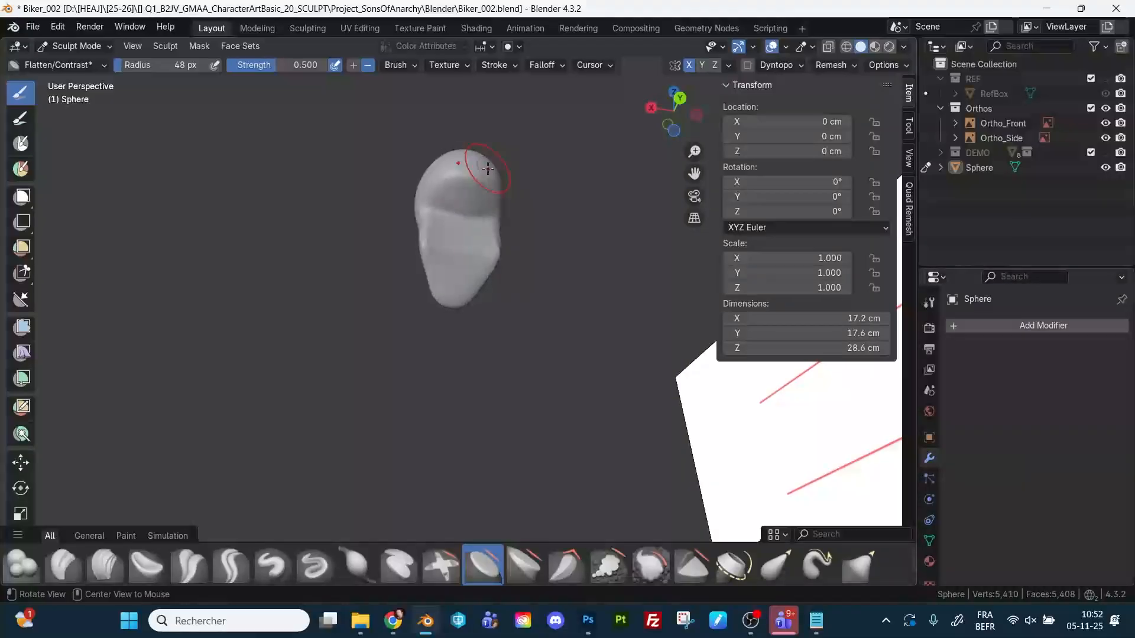
Reshape the back of the skull above the jaw with the Grab brush at a 65 px radius.
key(g)
key(f)
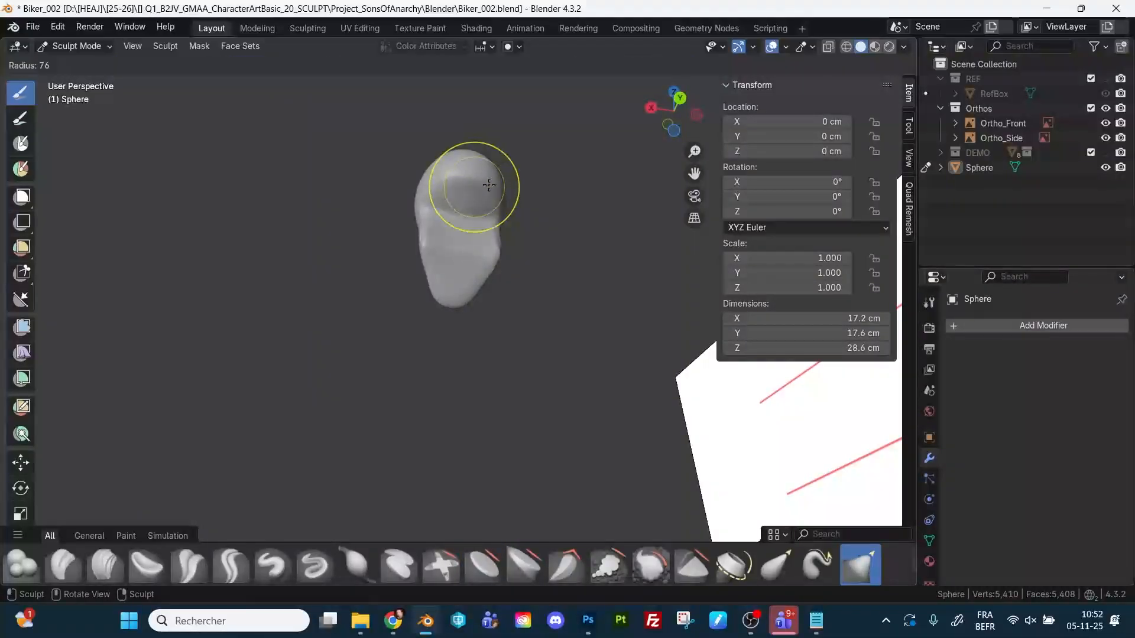
click(472, 186)
key(f)
click(468, 187)
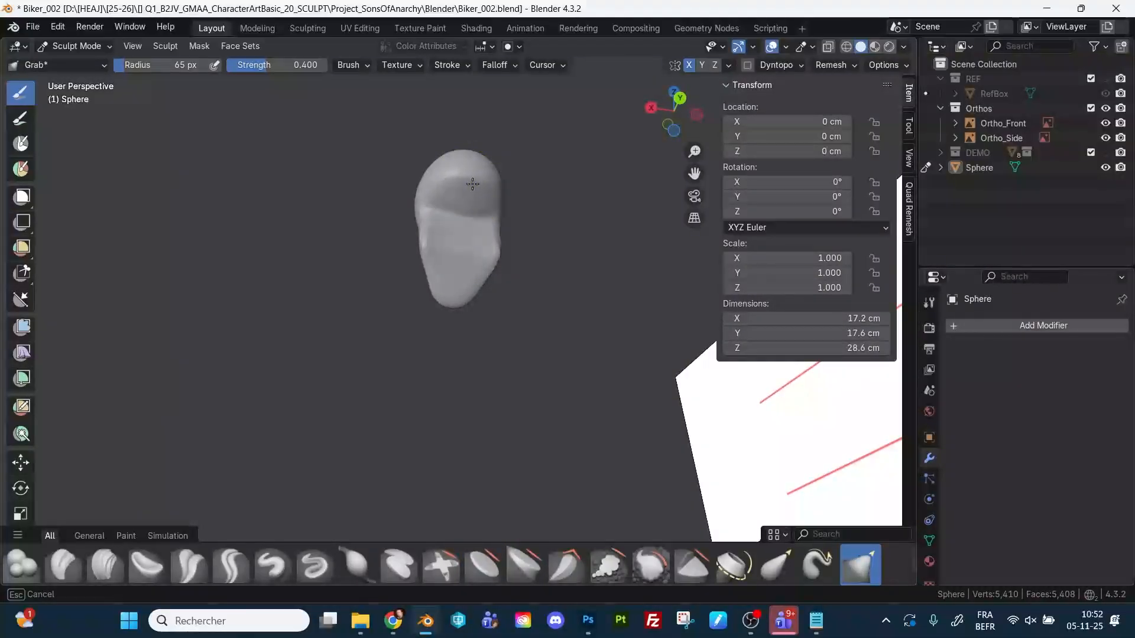
mouse_move(465, 187)
middle_down()
mouse_move(445, 235)
mouse_move(509, 266)
mouse_move(457, 264)
mouse_move(509, 268)
mouse_move(389, 281)
mouse_move(605, 281)
mouse_move(409, 297)
mouse_move(355, 261)
mouse_move(478, 234)
middle_up()
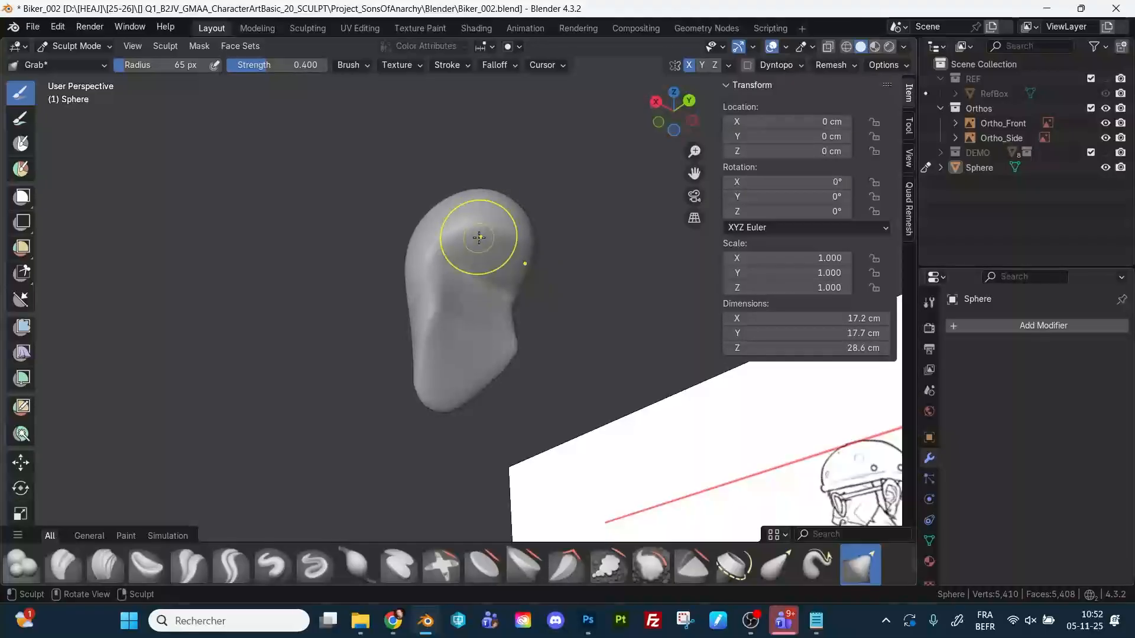
Flatten the skull's rear underside with the Flatten/Contrast brush at a 59 px radius.
key(shift+t)
click(481, 248)
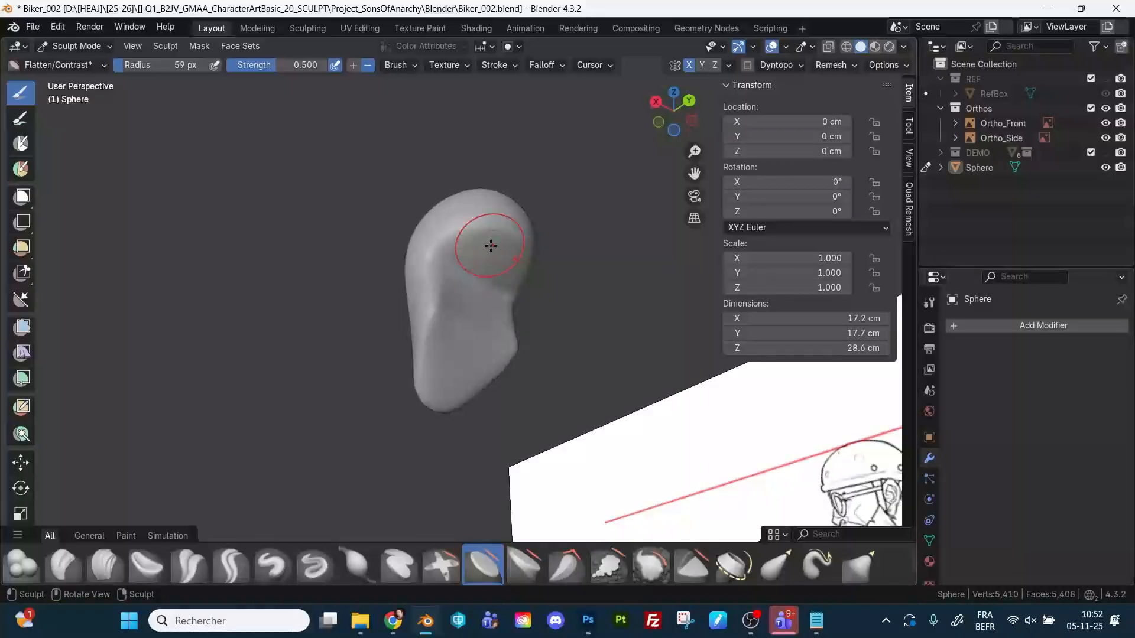
mouse_move(530, 270)
middle_down()
mouse_move(603, 317)
mouse_move(449, 313)
mouse_move(669, 312)
mouse_move(513, 288)
mouse_move(479, 271)
middle_up()
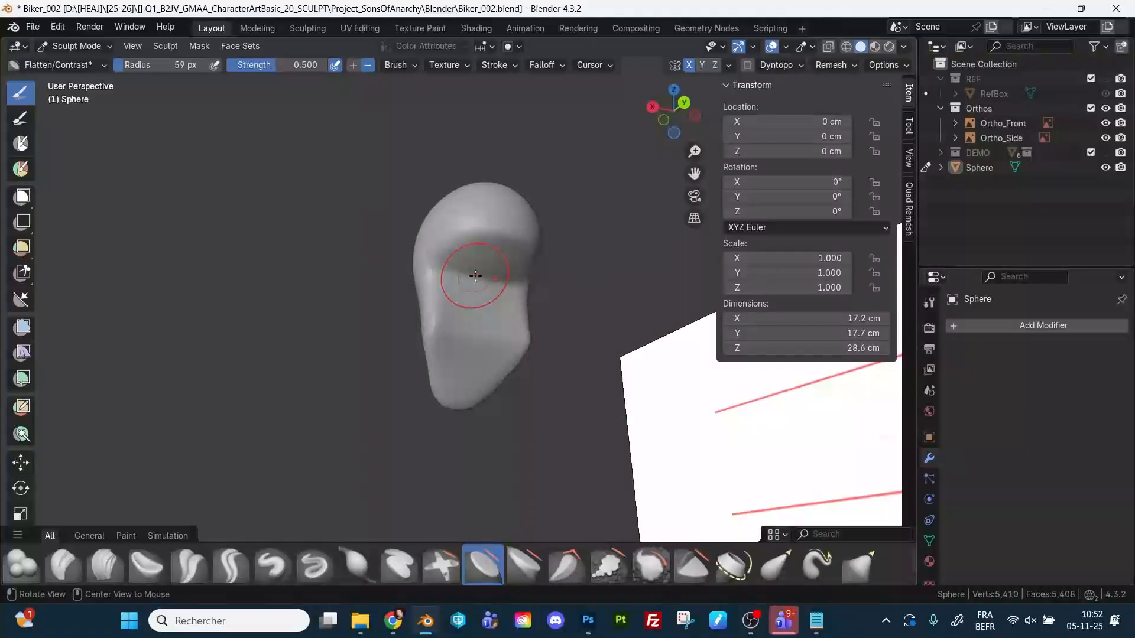
Paint a round mask on the underside of the skull where the neck attaches.
key(shift+space)
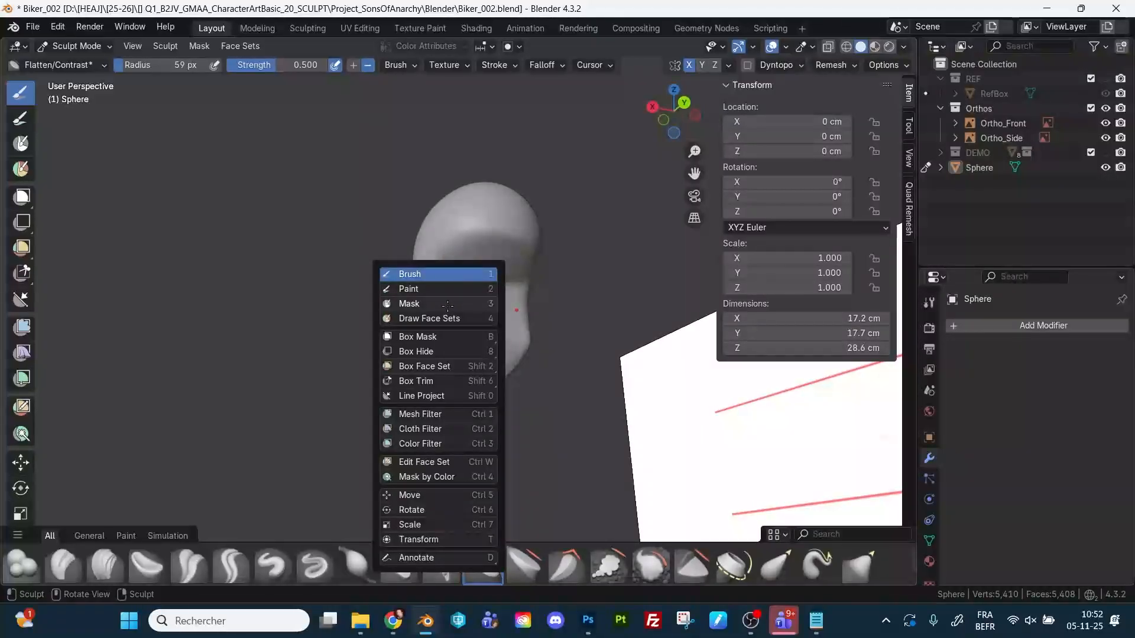
click(448, 304)
mouse_move(485, 274)
mouse_down()
mouse_move(483, 290)
mouse_move(495, 285)
mouse_move(481, 286)
mouse_up()
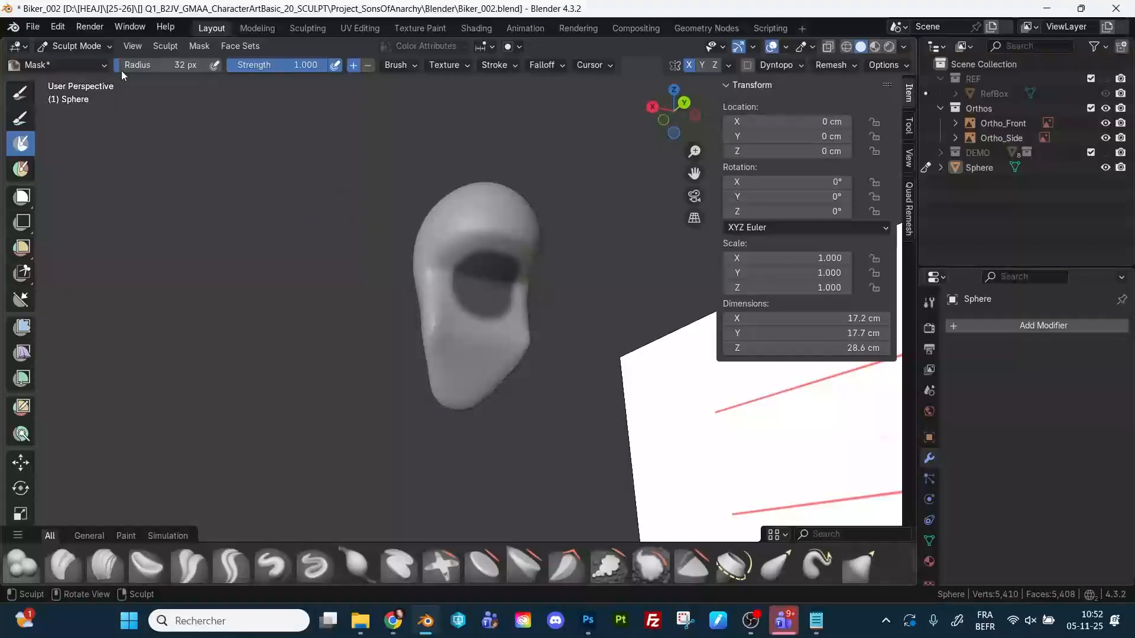
Extract the masked area as a separate solid mesh with a 0.5 threshold and apply its thickness modifier.
click(195, 49)
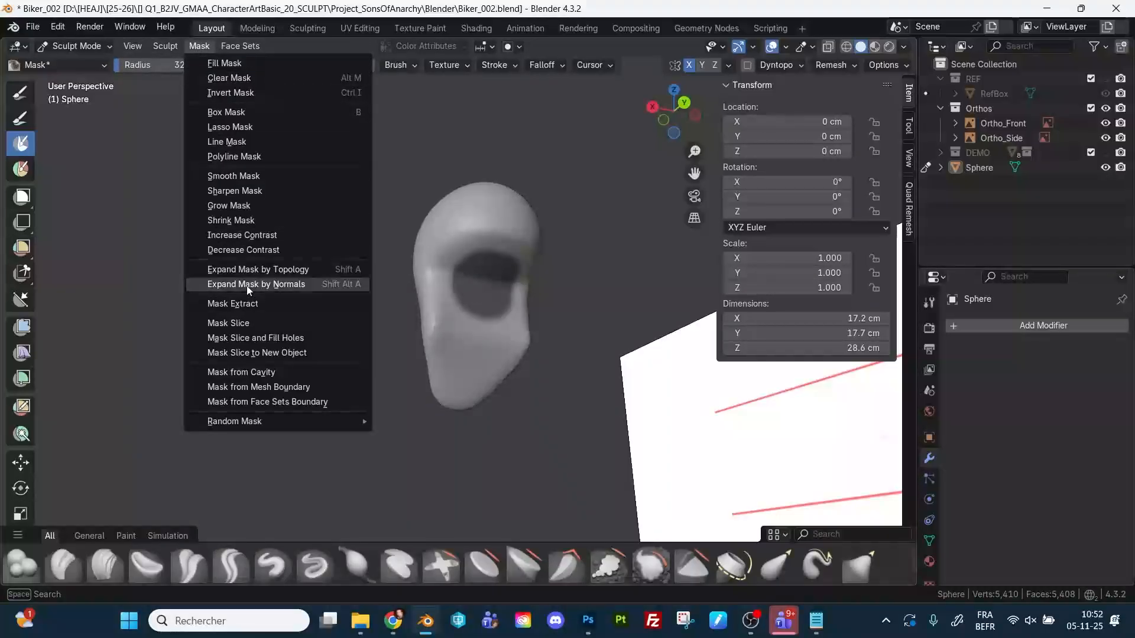
click(246, 303)
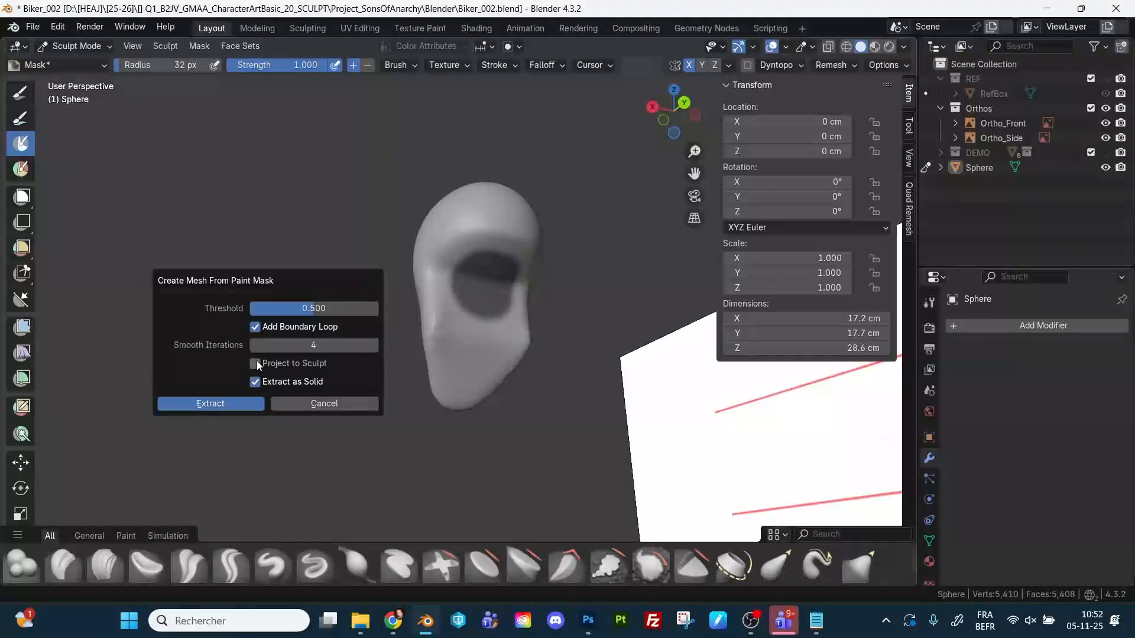
click(246, 402)
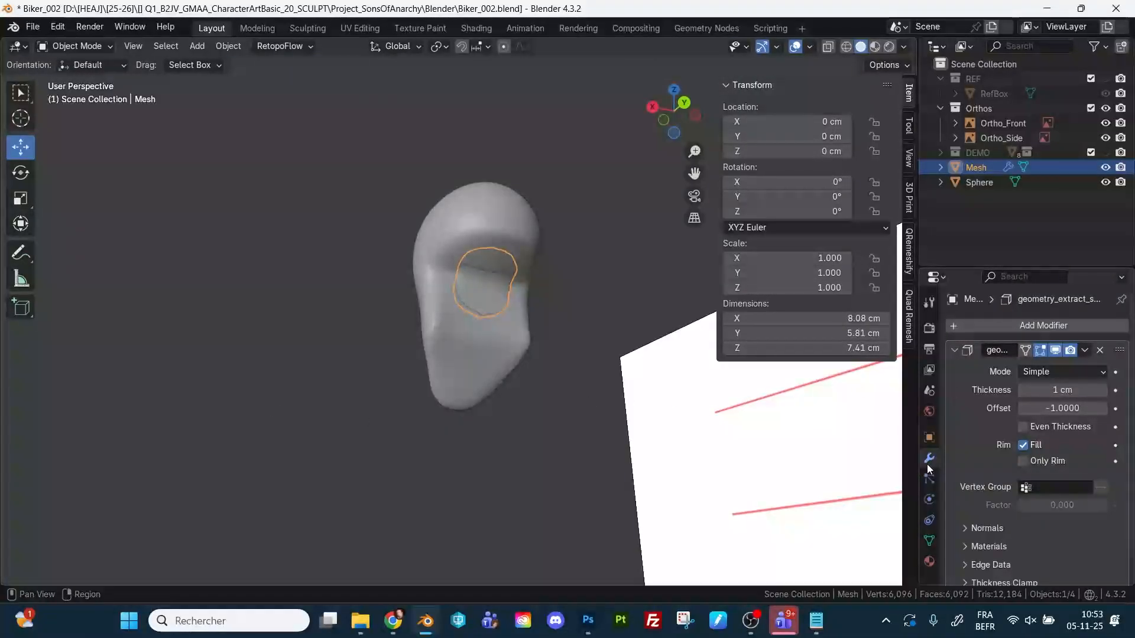
click(1085, 350)
click(1035, 365)
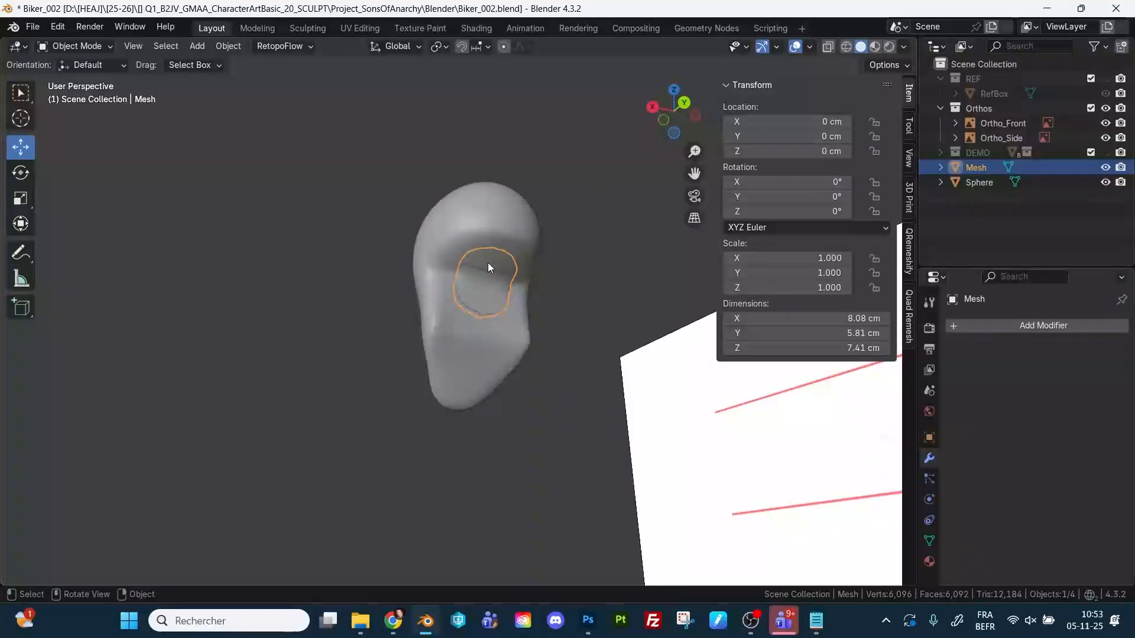
Sculpt the extracted neck piece, swelling it with the Inflate/Deflate brush at a 114 px radius.
key(ctrl+Tab)
click(495, 295)
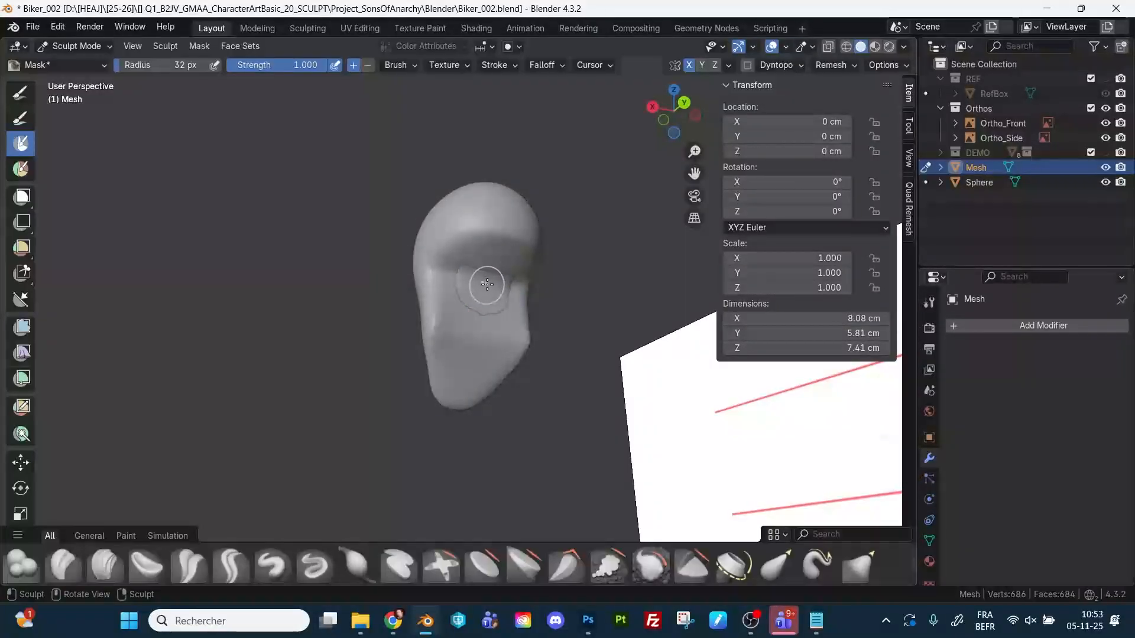
key(i)
key(f)
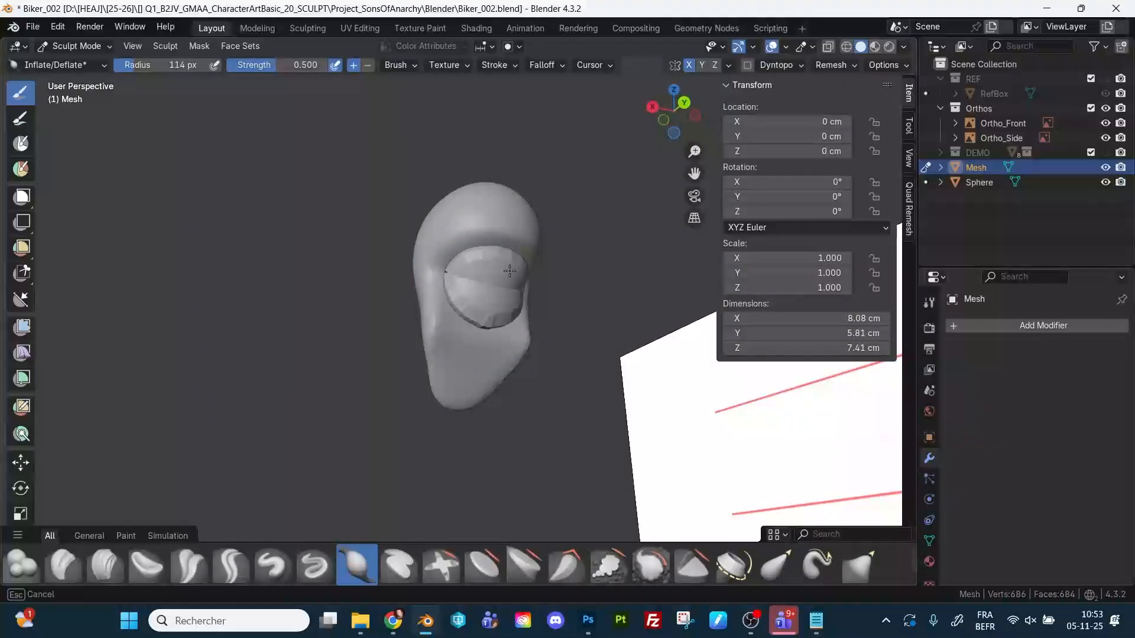
drag(510, 271, 496, 293)
Adjust the voxel size for the inflated neck piece and voxel-remesh it.
key(r)
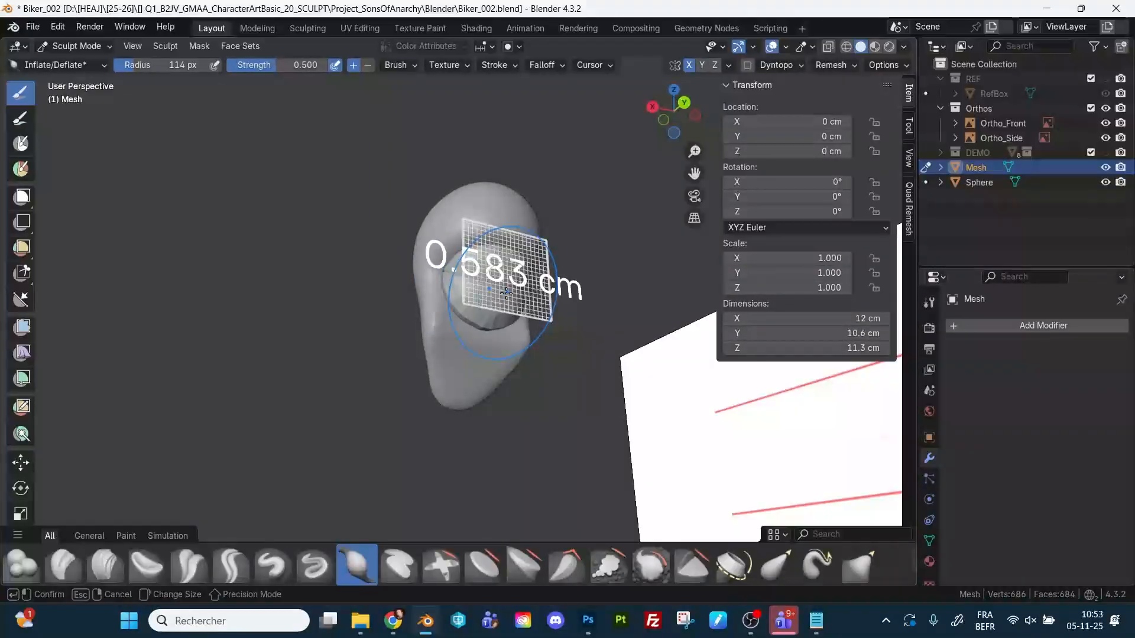
click(461, 275)
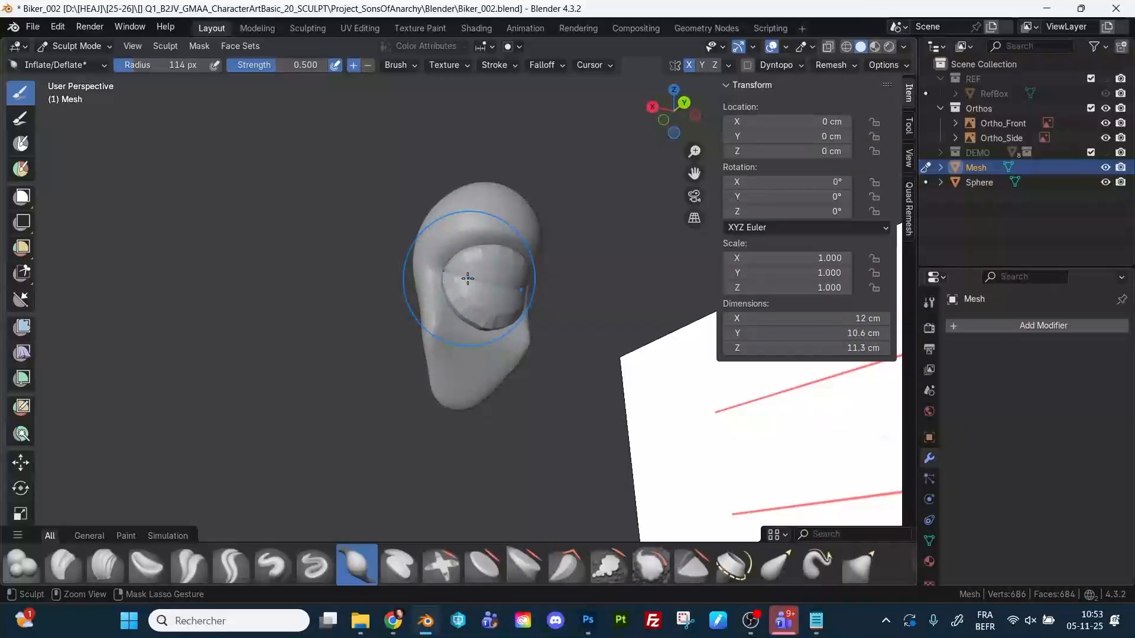
key(ctrl+r)
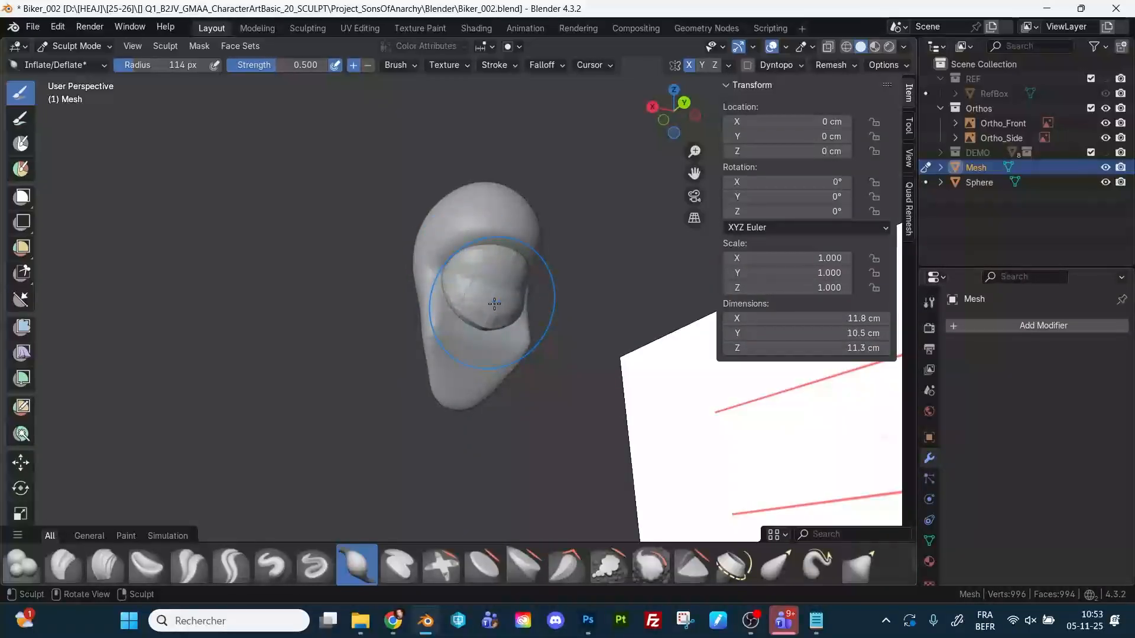
Pull the neck piece down below the skull into a long cylinder with the Grab brush, enlarging the radius to 196 px.
key(g)
middle_drag(495, 307, 555, 333)
key(f)
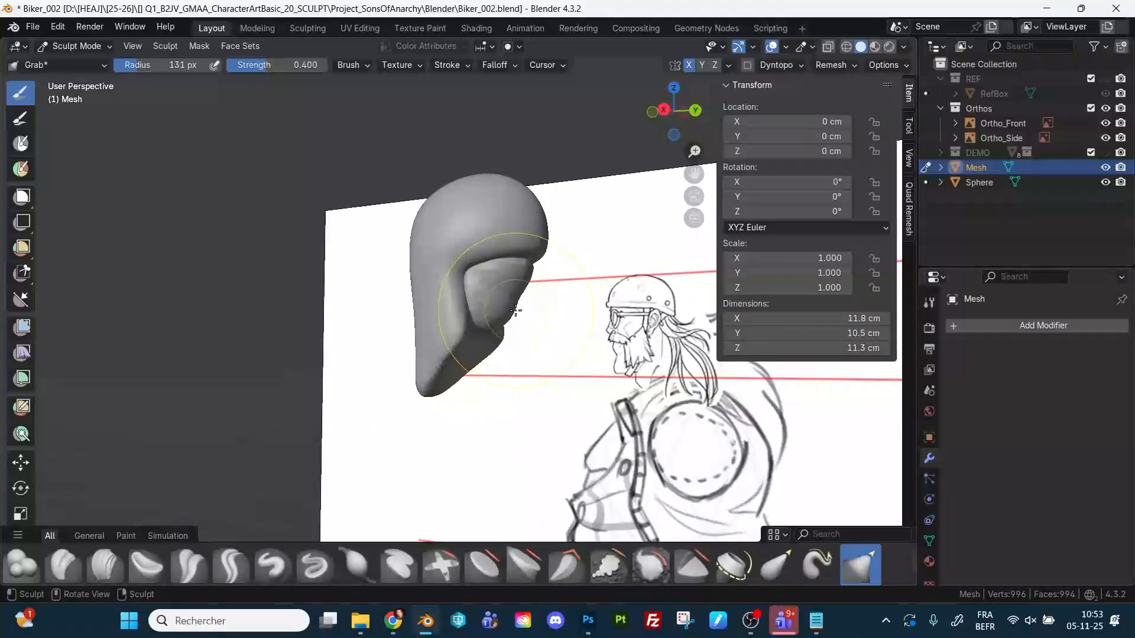
alt+drag(537, 328, 548, 327)
drag(533, 255, 520, 253)
mouse_move(530, 333)
alt+mouse_down()
mouse_move(547, 335)
mouse_move(470, 347)
alt+mouse_up()
mouse_move(470, 347)
alt+mouse_down()
mouse_move(532, 352)
mouse_move(568, 381)
mouse_move(537, 395)
alt+mouse_up()
mouse_move(632, 391)
alt+mouse_down()
mouse_move(594, 403)
mouse_move(546, 390)
alt+mouse_up()
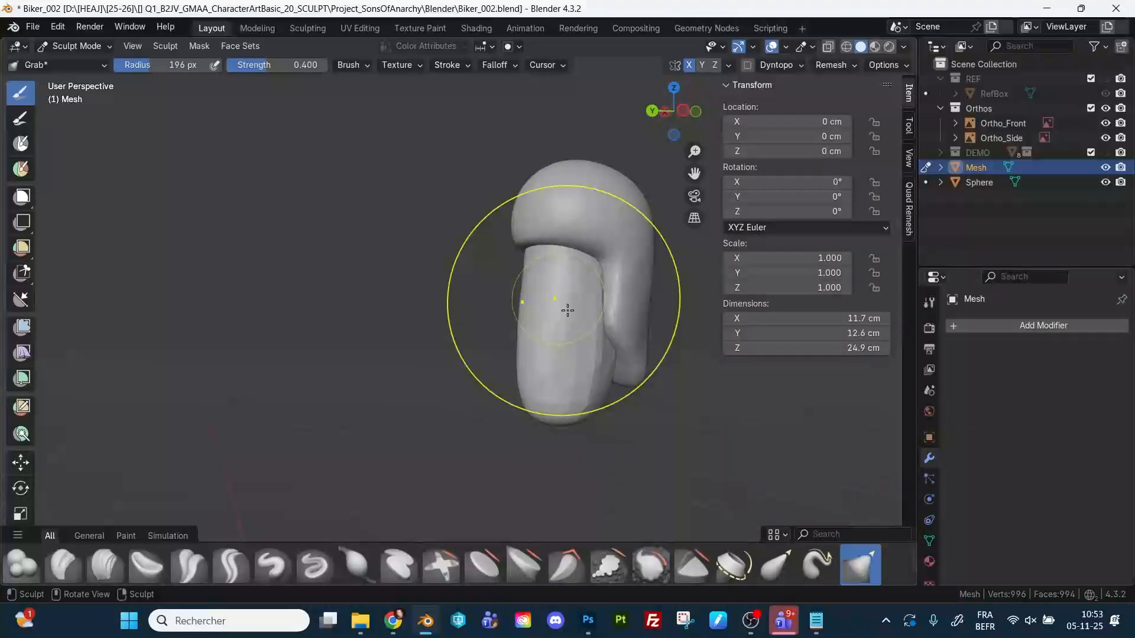
alt+drag(567, 310, 606, 415)
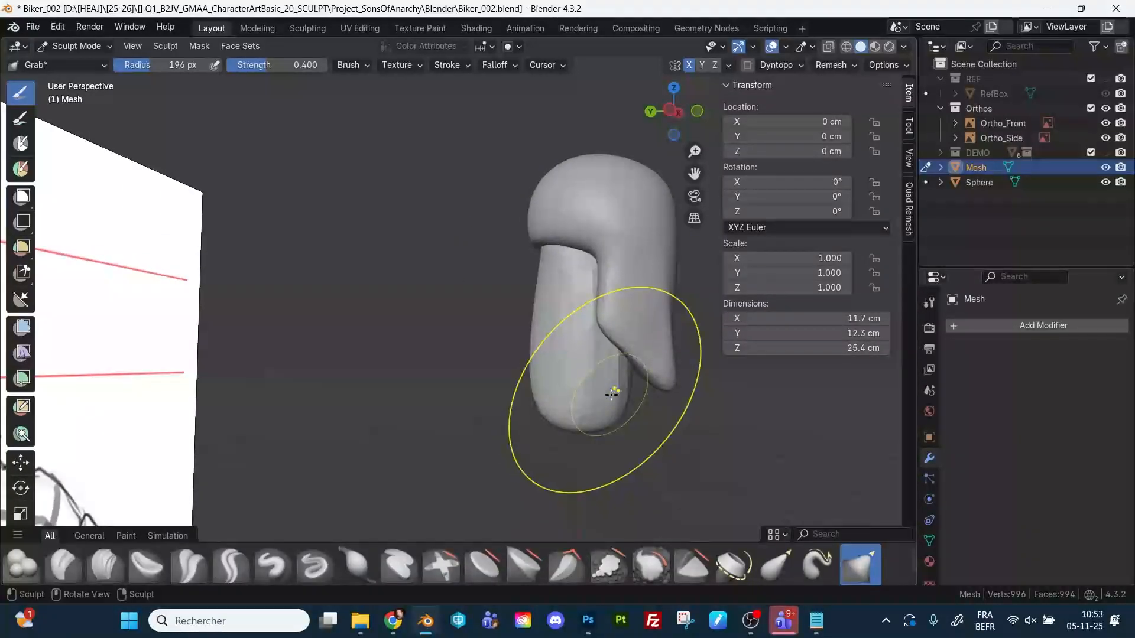
Set a new voxel size for the lengthened neck and remesh it to even out the stretched faces.
key(r)
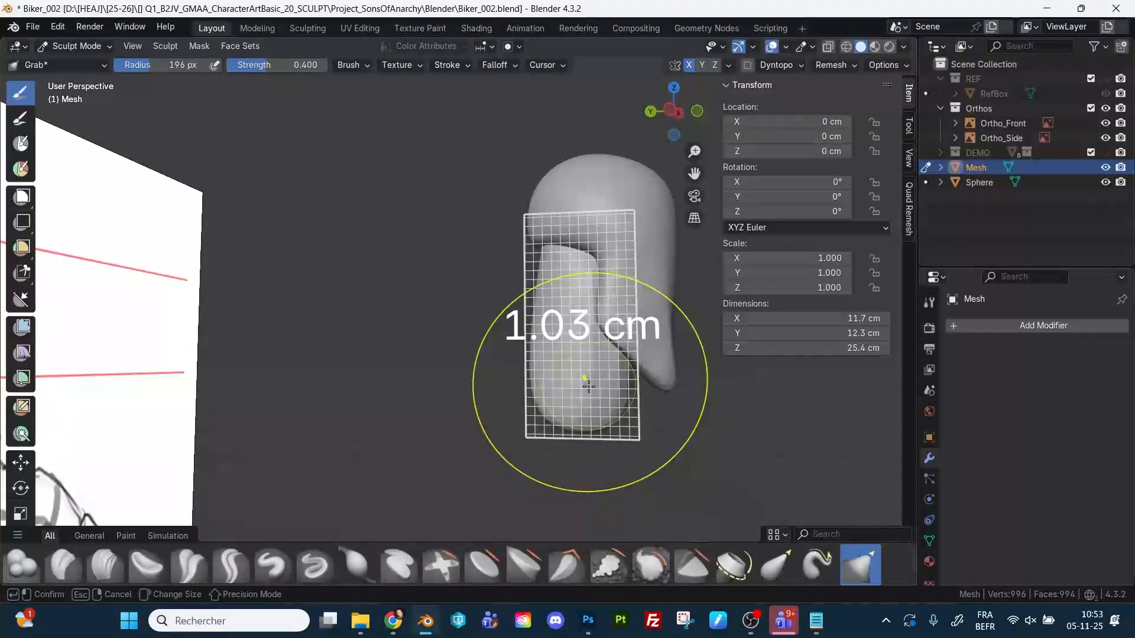
click(590, 375)
key(ctrl+r)
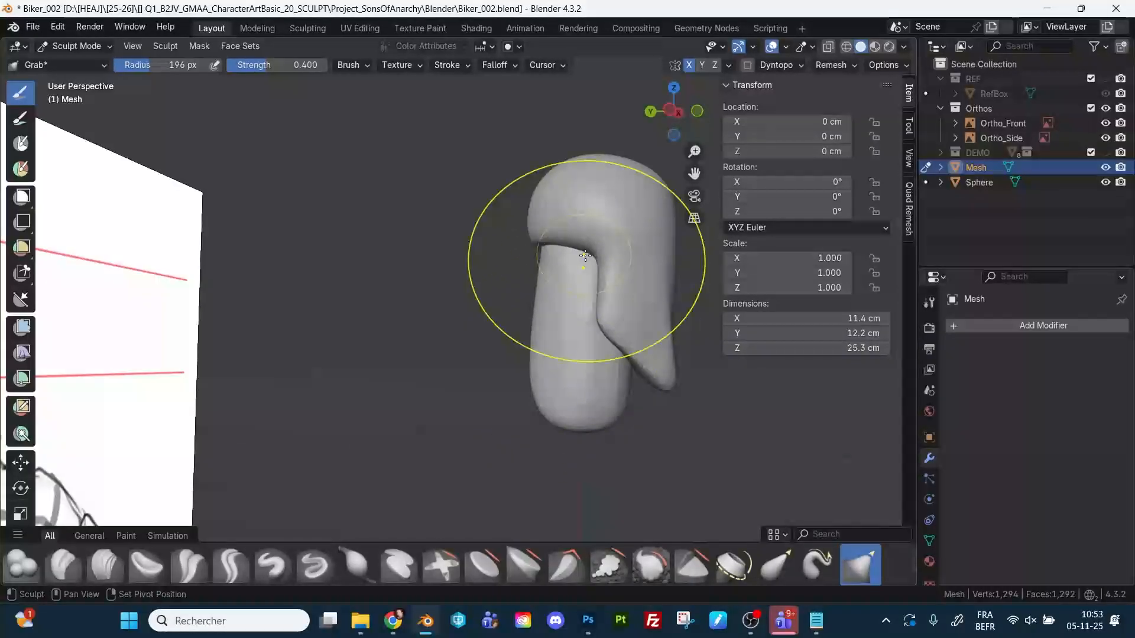
Slim the neck and slant it backward to match the side drawing, using a 304 px Grab radius in the right orthographic view.
mouse_move(539, 355)
alt+mouse_down()
mouse_move(591, 378)
mouse_move(504, 341)
mouse_move(506, 312)
mouse_move(511, 410)
mouse_move(612, 375)
mouse_move(664, 376)
mouse_move(578, 395)
mouse_move(583, 378)
mouse_move(559, 399)
mouse_move(563, 387)
alt+mouse_up()
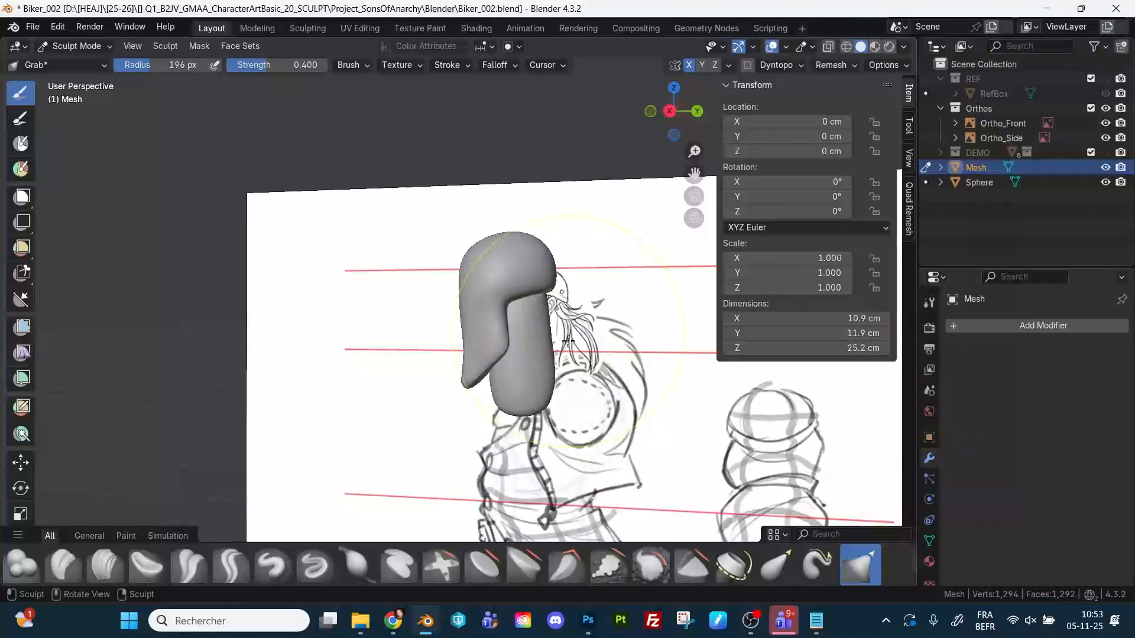
mouse_move(575, 345)
alt+mouse_down()
mouse_move(681, 142)
mouse_move(522, 319)
alt+mouse_up()
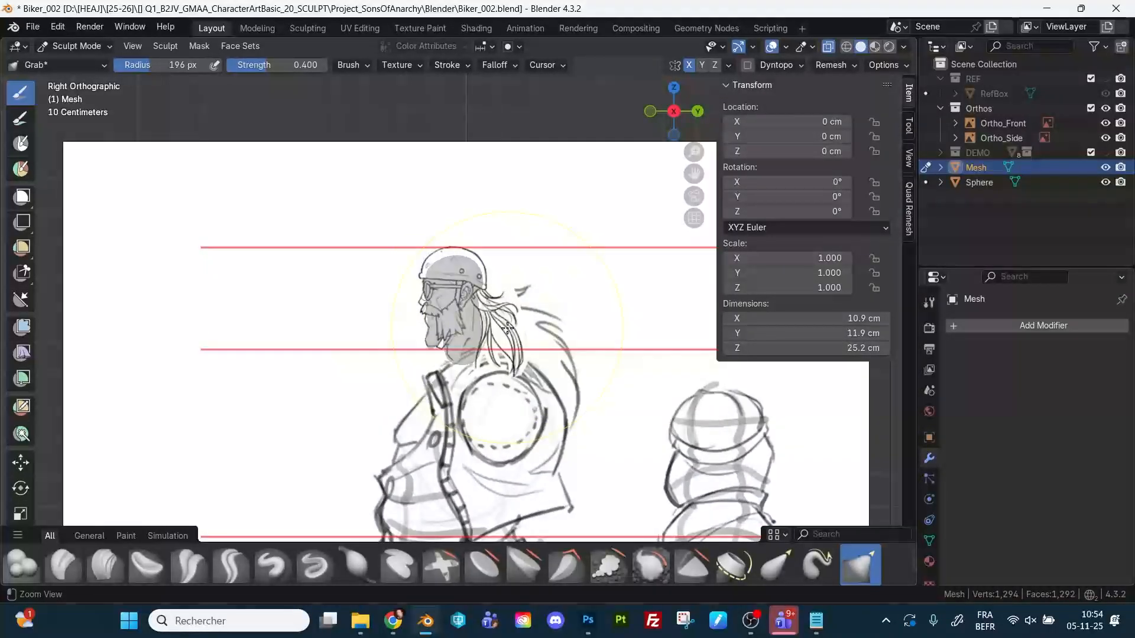
scroll(498, 319, up, 5)
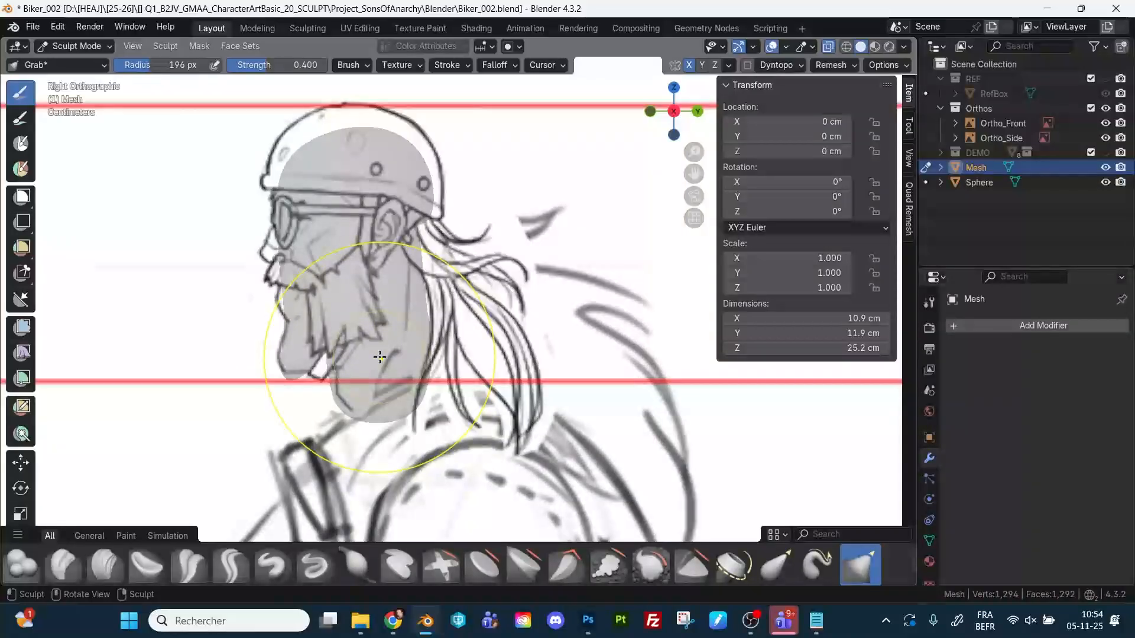
key(f)
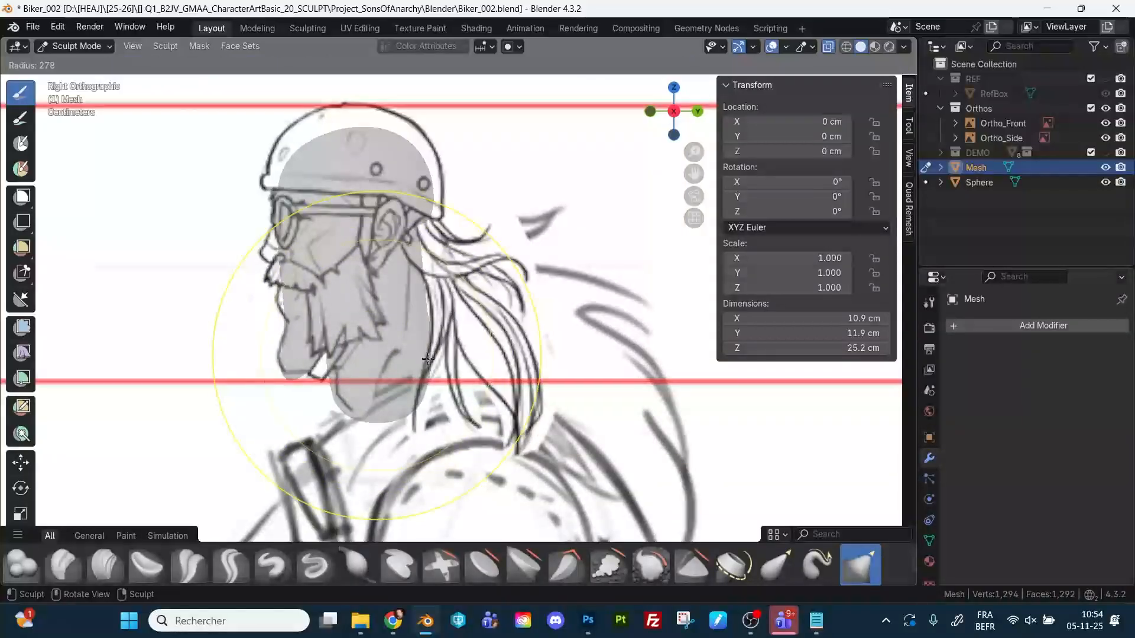
click(441, 354)
mouse_move(390, 362)
mouse_down()
mouse_move(423, 390)
mouse_move(419, 414)
mouse_up()
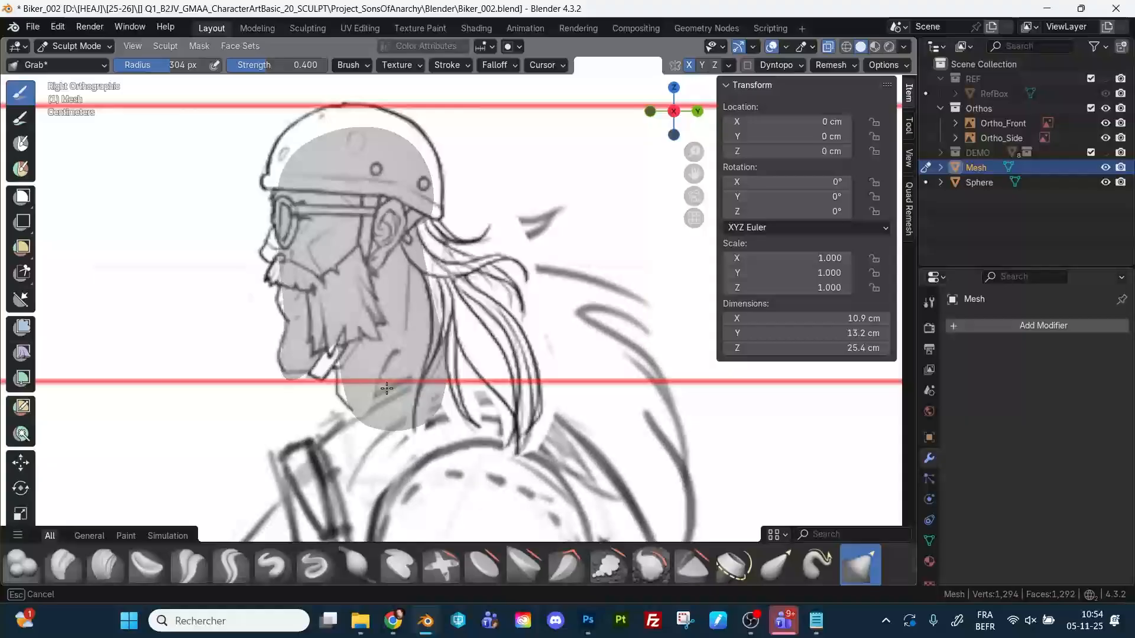
mouse_move(441, 325)
mouse_down()
mouse_move(456, 324)
mouse_move(443, 279)
mouse_move(449, 323)
mouse_up()
Extend the neck's base down into the shoulders on the side drawing with a 225 px Grab radius.
key(f)
click(408, 310)
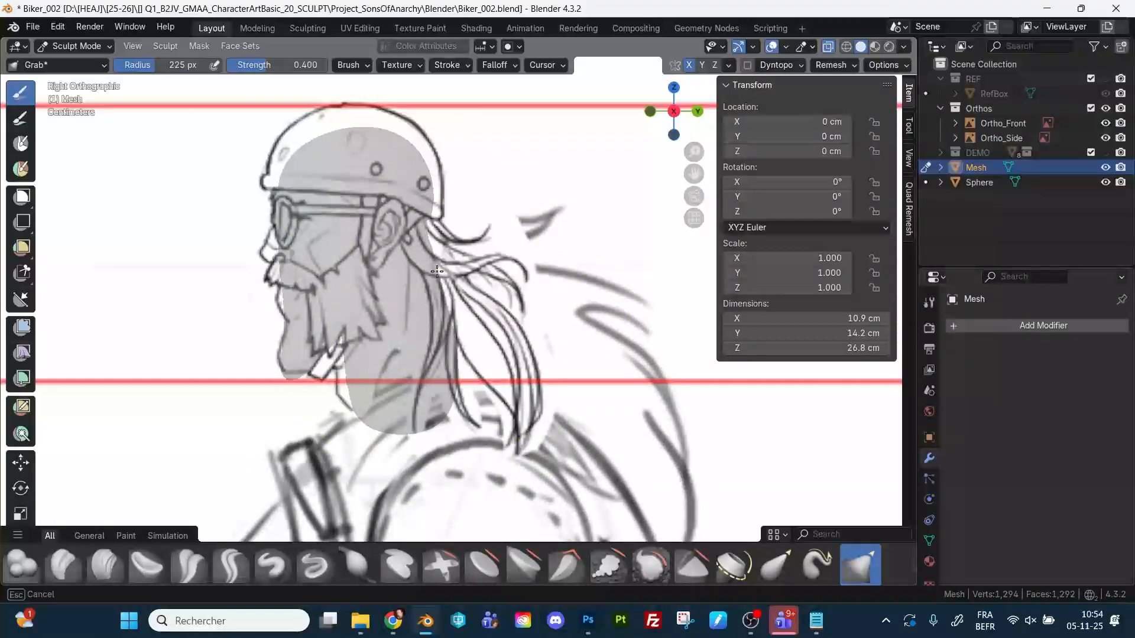
mouse_move(367, 372)
mouse_down()
mouse_move(349, 392)
mouse_move(437, 304)
mouse_move(422, 337)
mouse_up()
drag(390, 418, 369, 445)
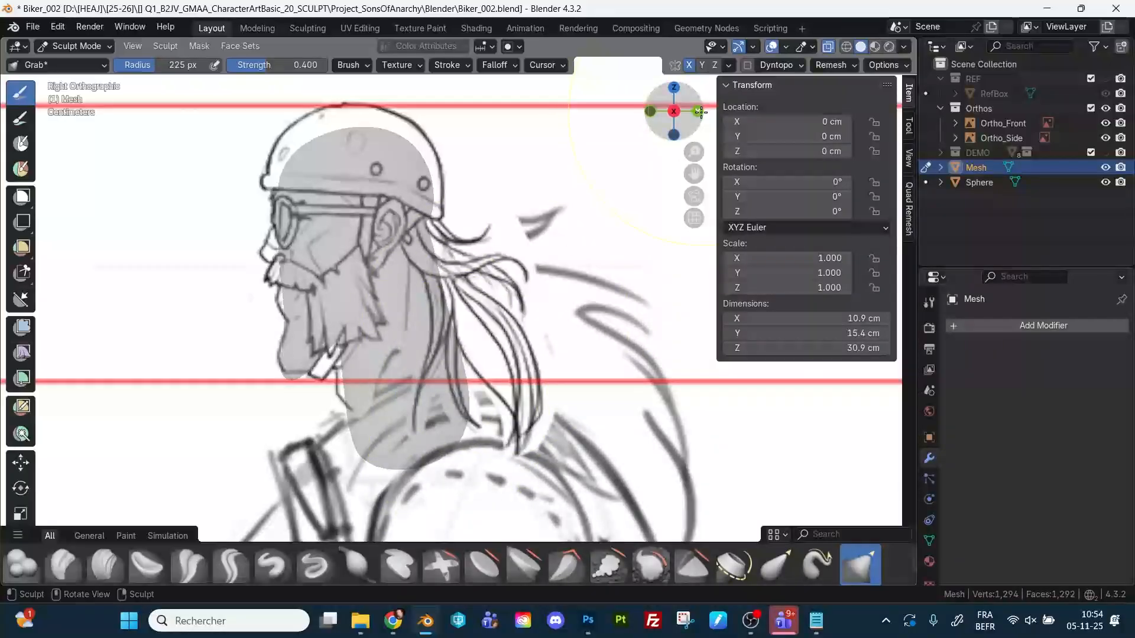
Widen the base of the neck symmetrically against the front drawing with the 225 px Grab brush.
click(699, 112)
click(651, 112)
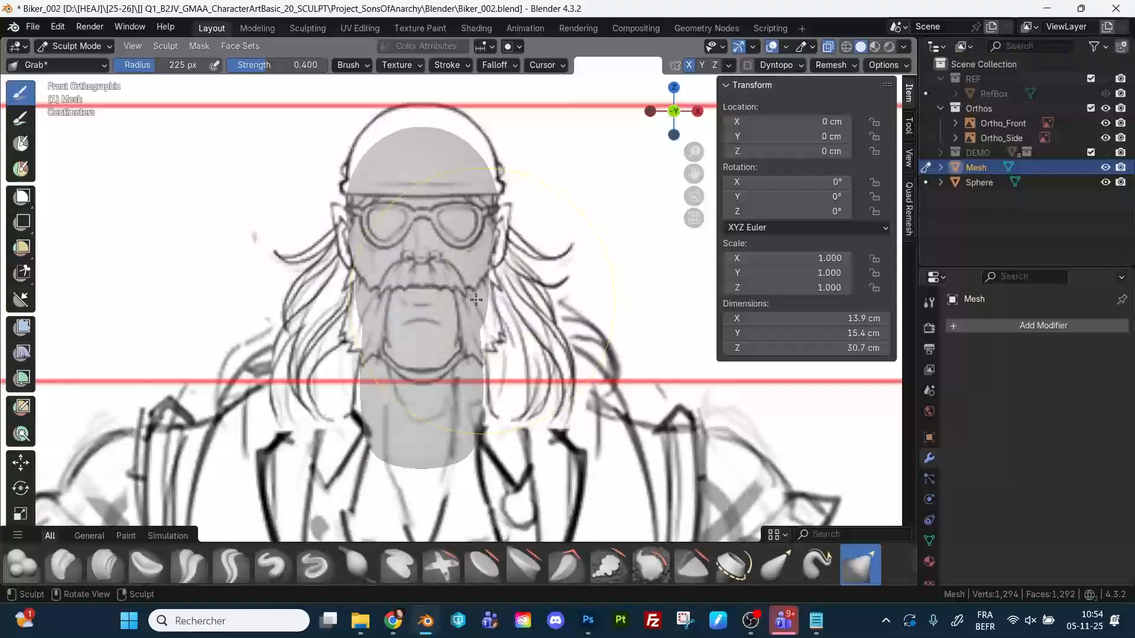
drag(491, 435, 508, 436)
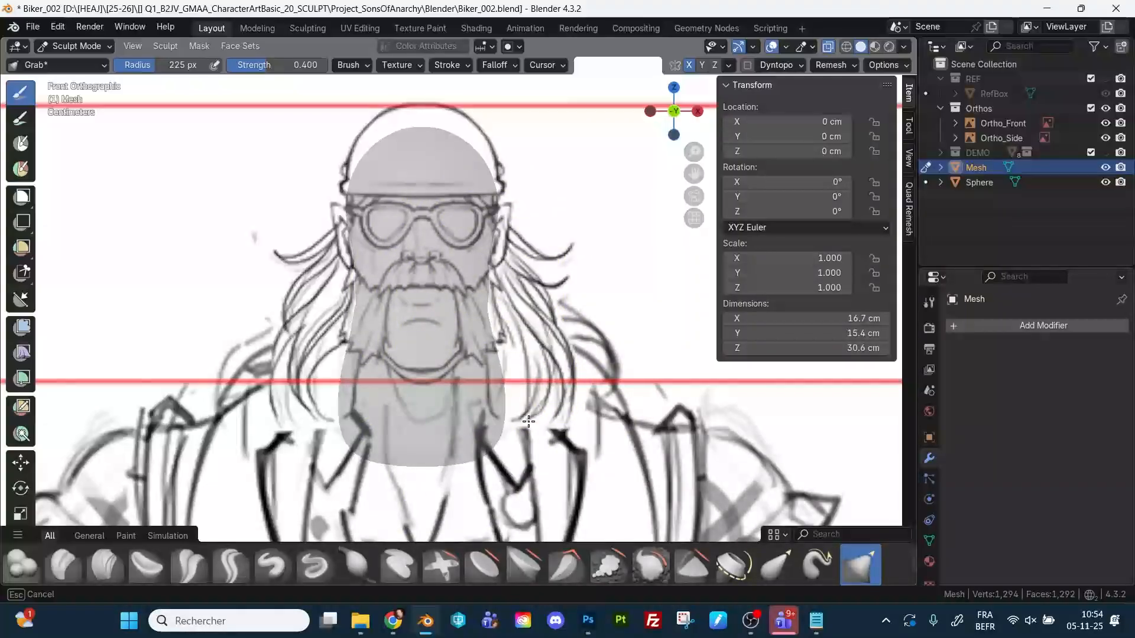
drag(485, 292, 480, 288)
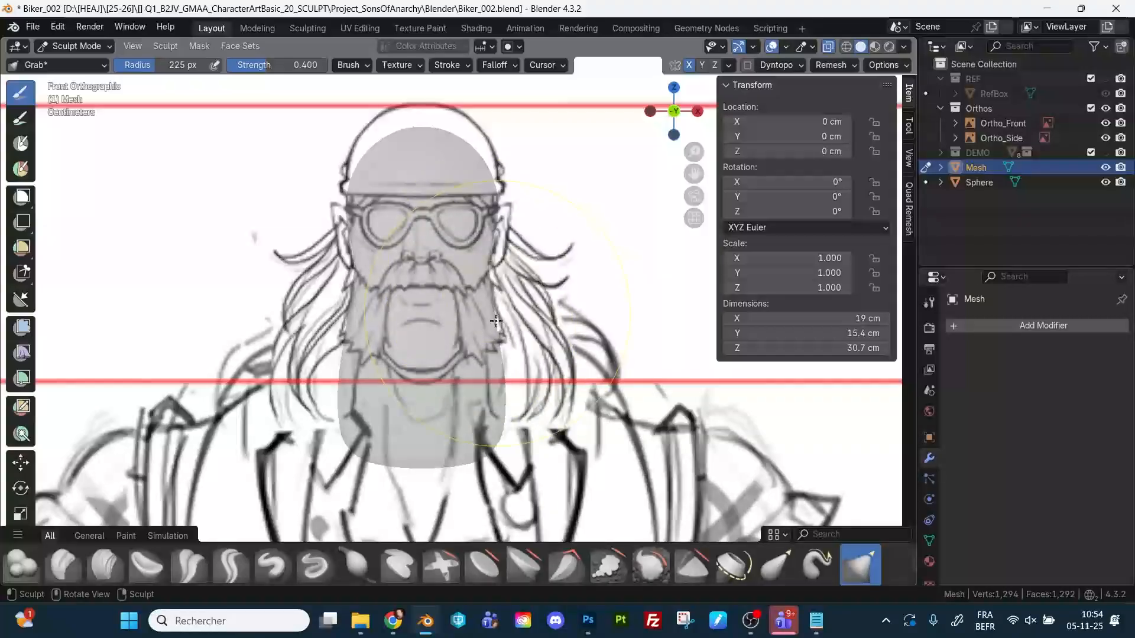
Turn off X-ray and examine the neck's solid shape and its junction with the head from the side.
key(alt+z)
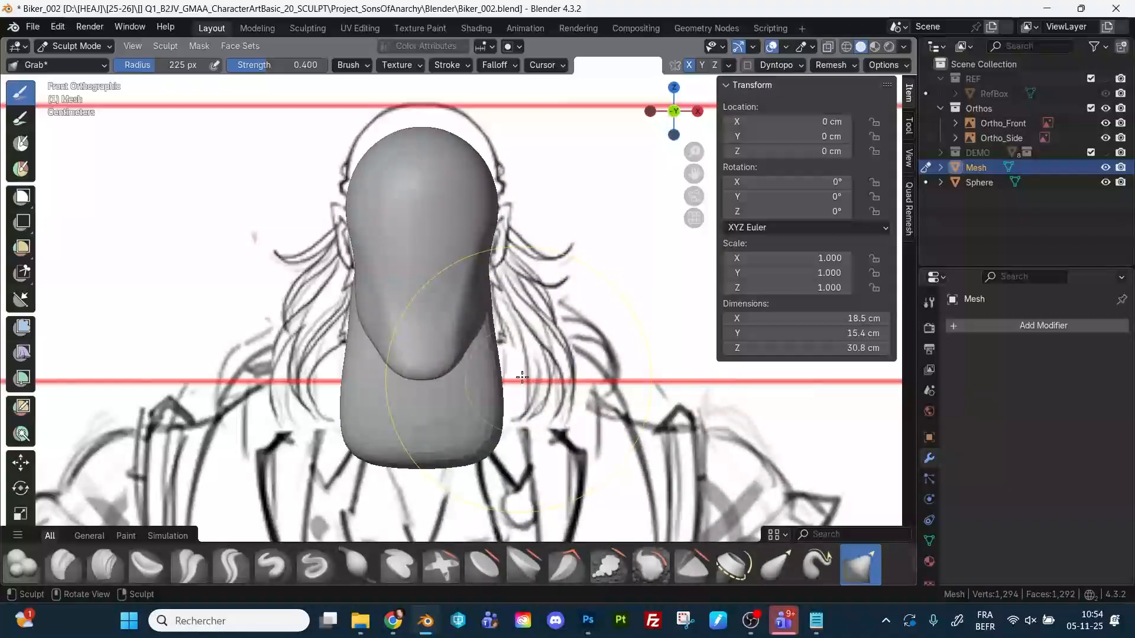
mouse_move(547, 355)
middle_down()
mouse_move(511, 359)
mouse_move(498, 404)
mouse_move(509, 364)
mouse_move(256, 292)
middle_up()
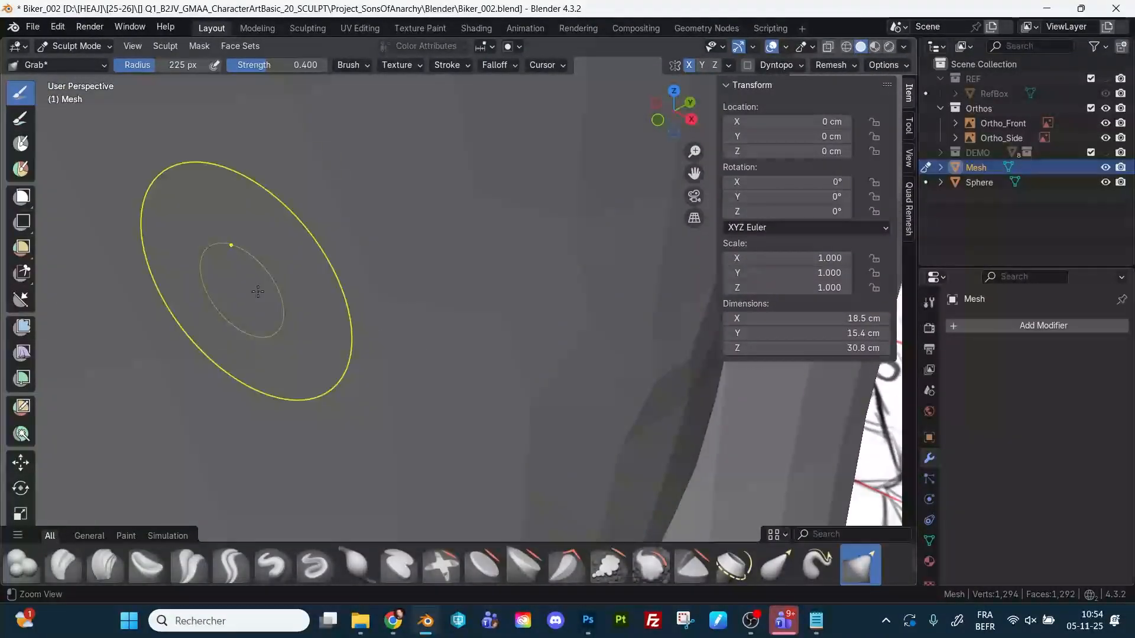
mouse_move(554, 334)
ctrl+middle_down()
mouse_move(346, 293)
mouse_move(387, 431)
ctrl+middle_up()
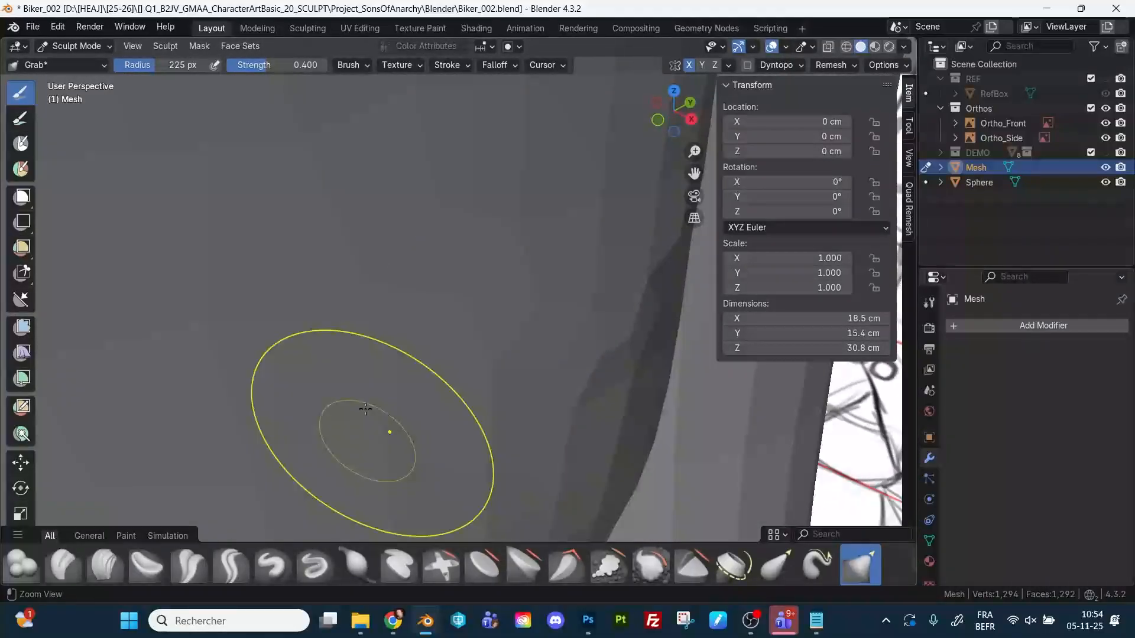
ctrl+middle_drag(408, 283, 409, 421)
mouse_move(508, 357)
middle_down()
mouse_move(425, 318)
mouse_move(490, 284)
middle_up()
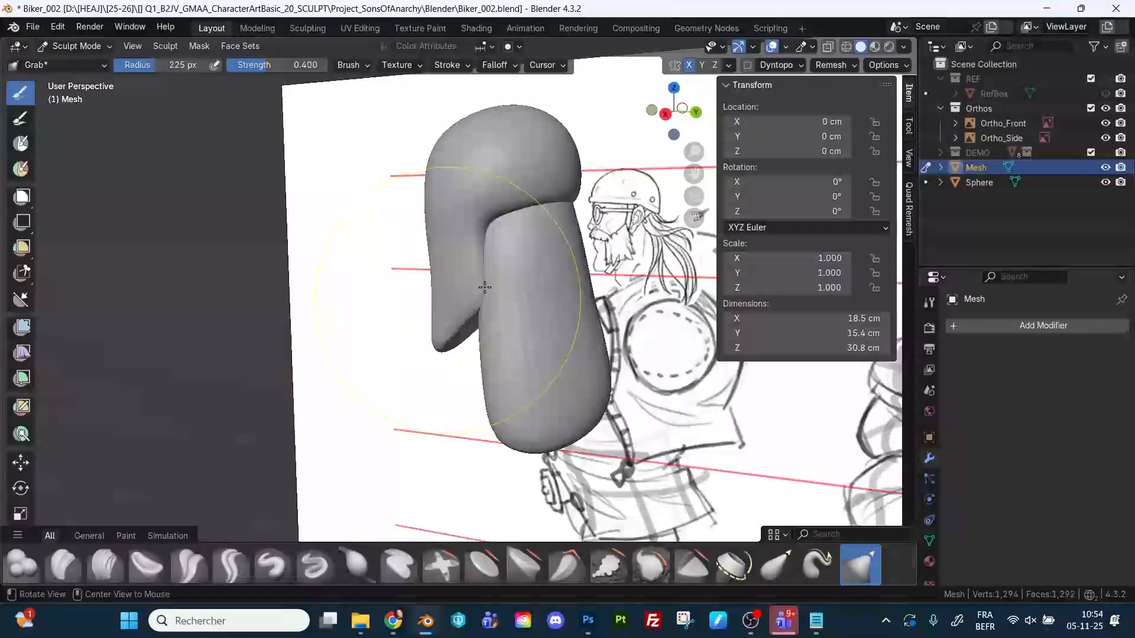
Inflate the upper neck beneath the skull with the Inflate/Deflate brush at a 75 px radius.
key(x)
key(f)
click(529, 272)
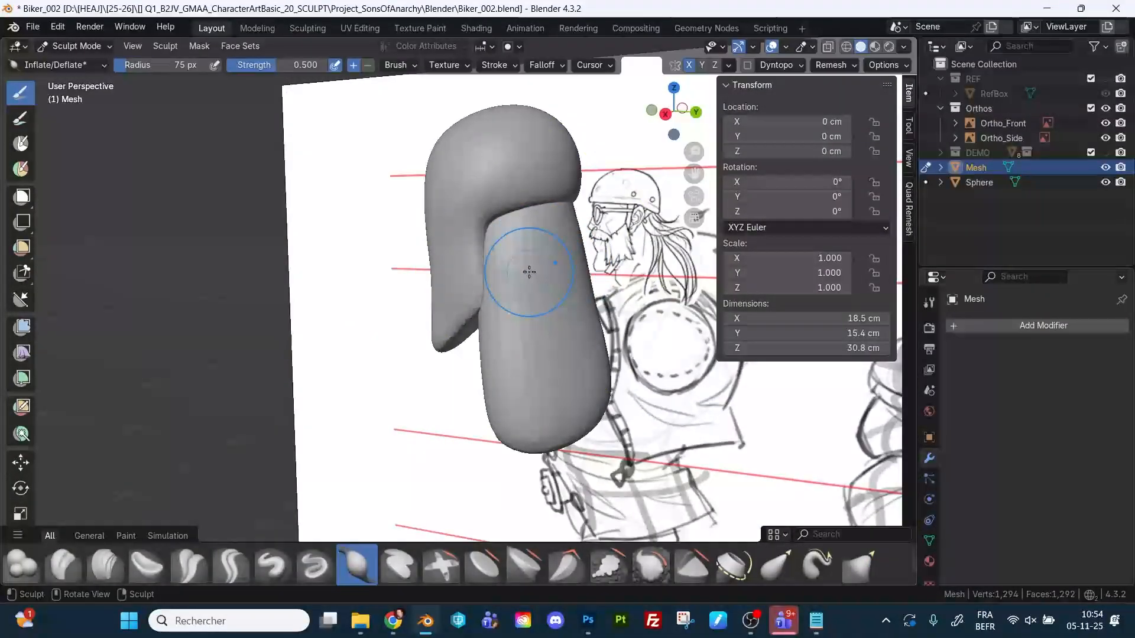
middle_drag(578, 302, 552, 221)
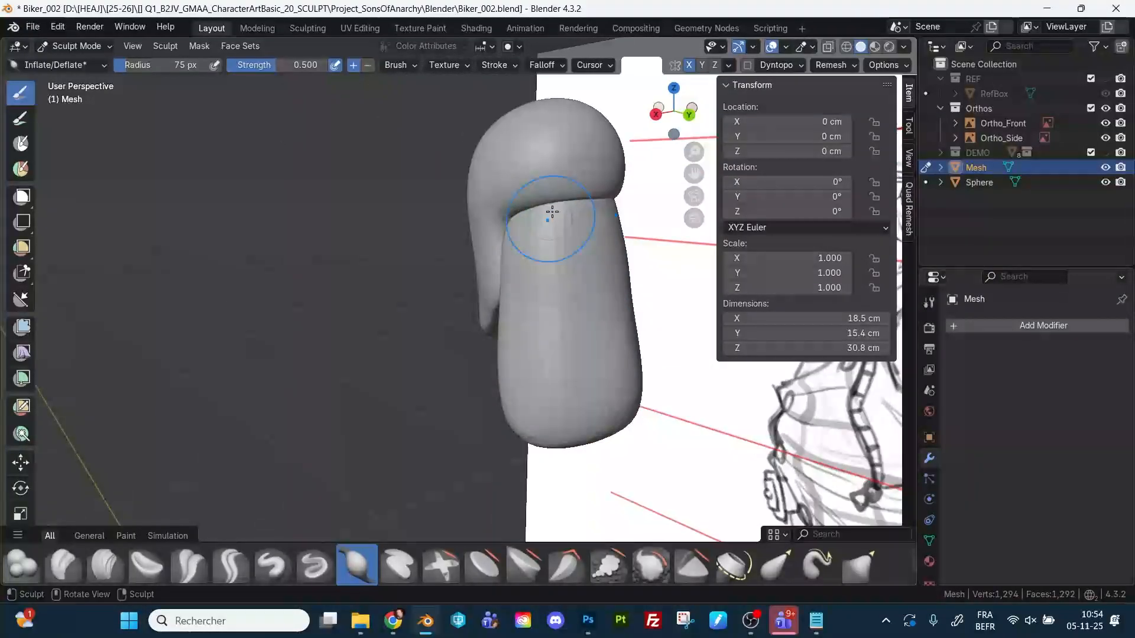
middle_drag(589, 411, 519, 309)
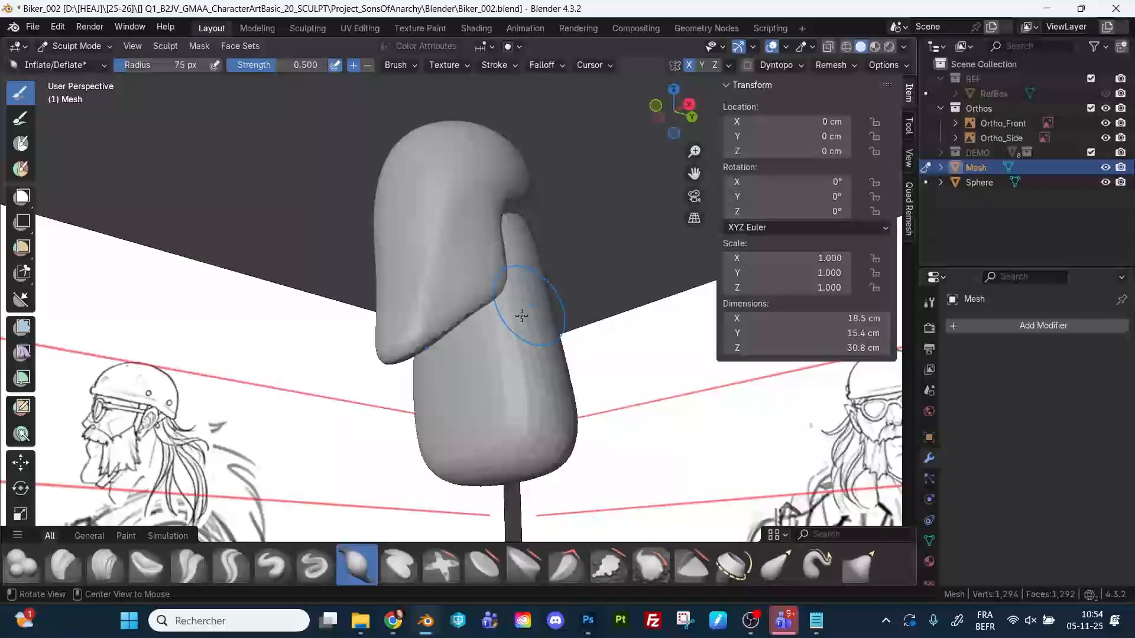
middle_drag(446, 338, 526, 323)
Flatten the sides of the neck symmetrically using the Flatten/Contrast brush with a 94 px radius.
key(shift+t)
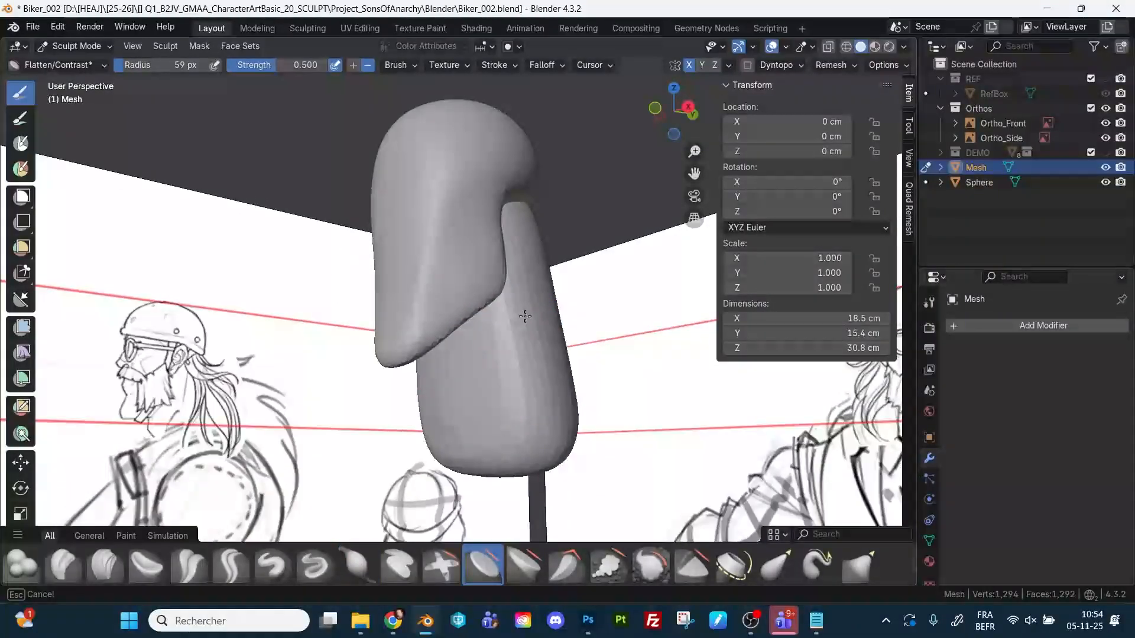
key(f)
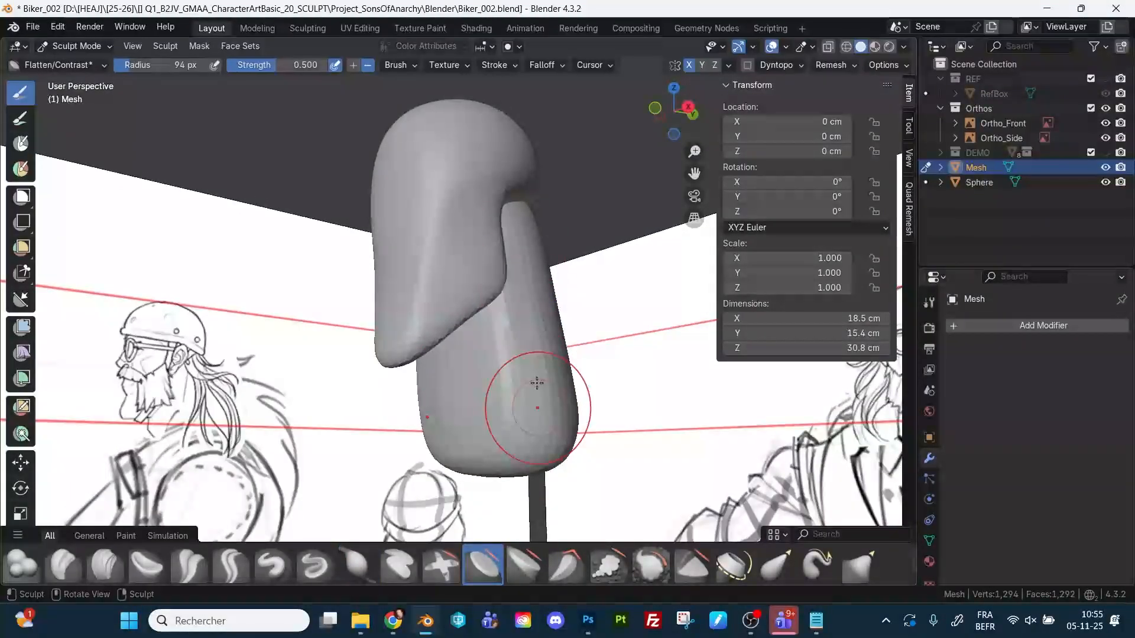
middle_drag(548, 347, 556, 242)
drag(555, 242, 537, 316)
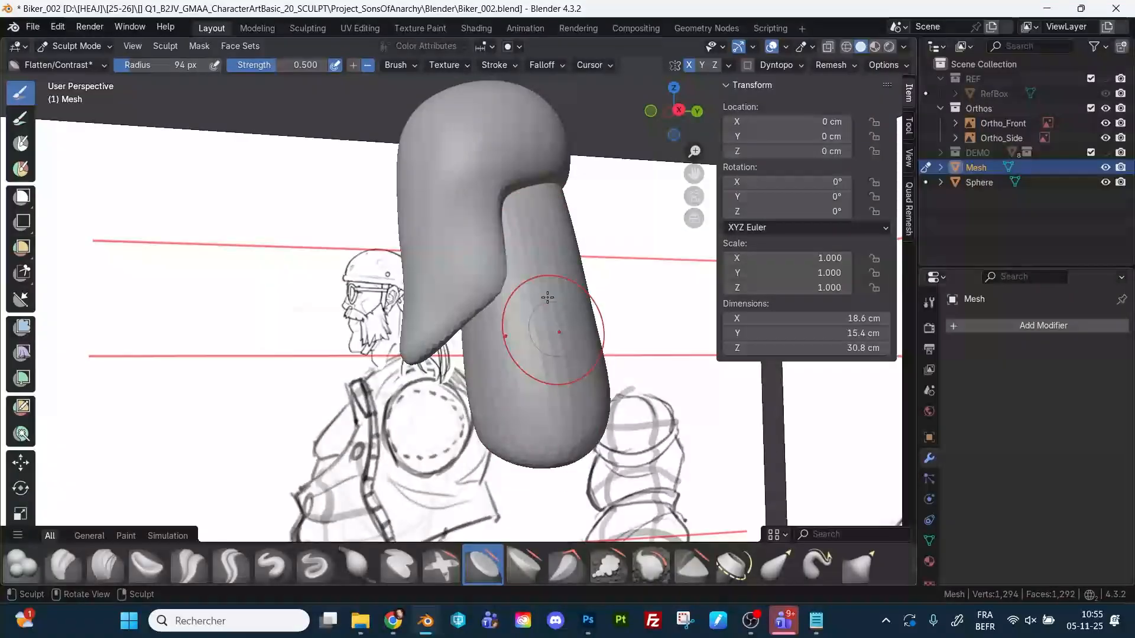
middle_drag(538, 317, 472, 356)
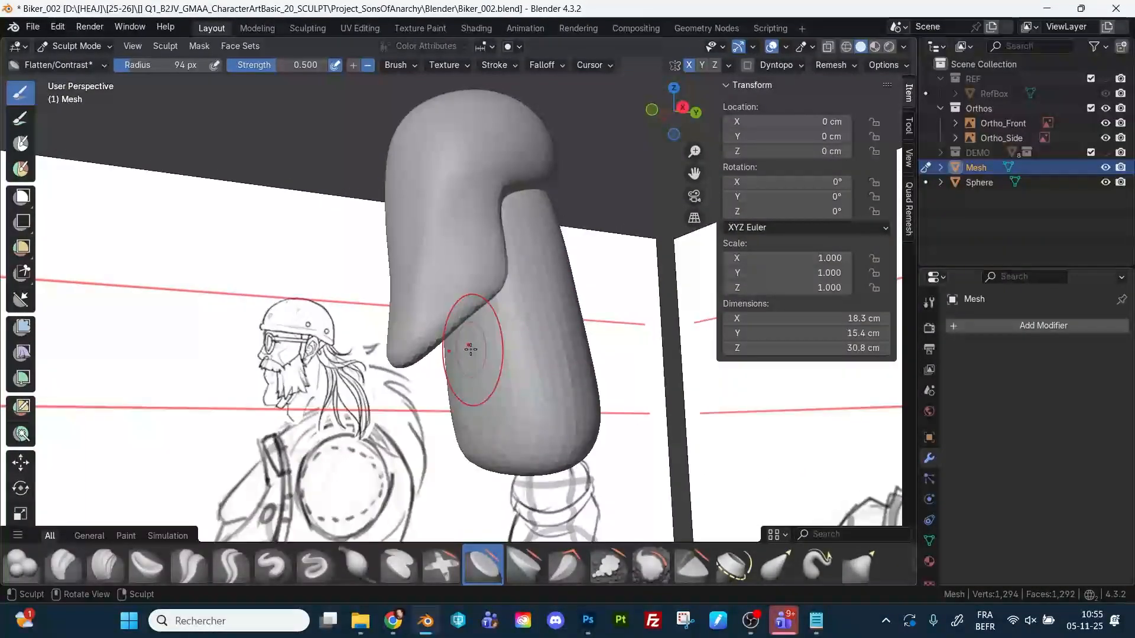
Reshape the neck's front, sides and nape from several angles using the Grab brush at a 249 px radius.
key(g)
key(f)
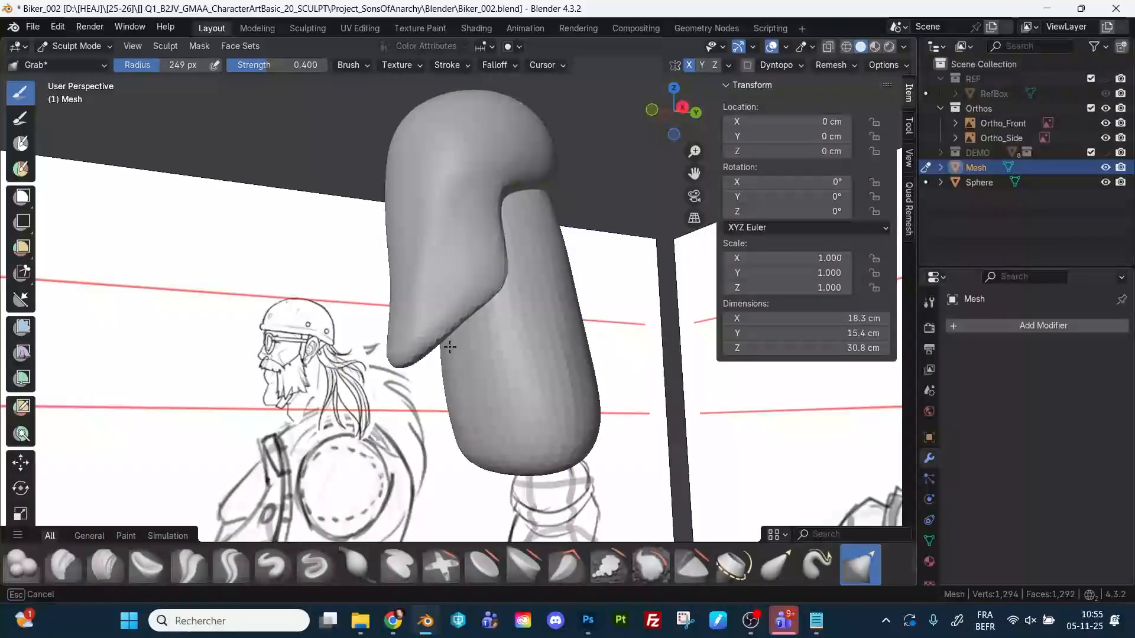
click(449, 346)
middle_drag(449, 347, 472, 400)
drag(464, 417, 463, 413)
middle_drag(567, 330, 517, 296)
drag(533, 233, 553, 191)
mouse_move(550, 277)
middle_down()
mouse_move(622, 281)
mouse_move(489, 291)
middle_up()
drag(488, 292, 463, 320)
Pull the underside of the neck's base downward and round out its lower end with the 249 px Grab brush.
mouse_move(462, 319)
middle_down()
mouse_move(449, 354)
mouse_move(482, 392)
mouse_move(411, 436)
middle_up()
drag(411, 436, 409, 440)
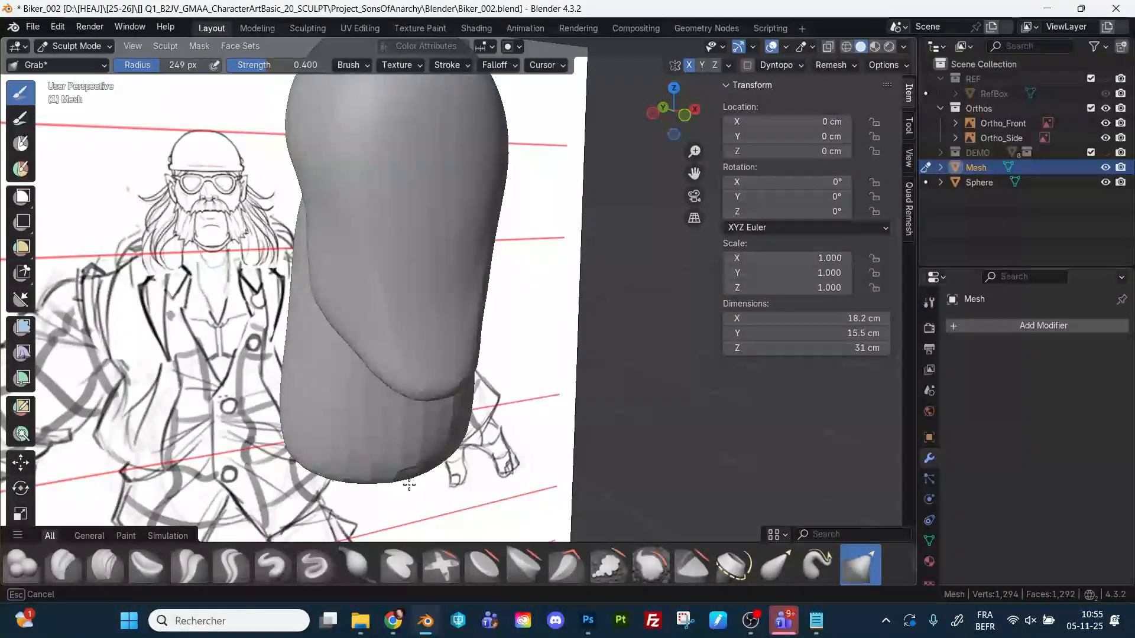
drag(409, 484, 411, 482)
mouse_move(411, 482)
middle_down()
mouse_move(583, 431)
mouse_move(583, 481)
mouse_move(410, 232)
middle_up()
mouse_move(410, 231)
mouse_down()
mouse_move(408, 204)
mouse_move(413, 224)
mouse_up()
mouse_move(414, 224)
middle_down()
mouse_move(665, 343)
mouse_move(555, 369)
middle_up()
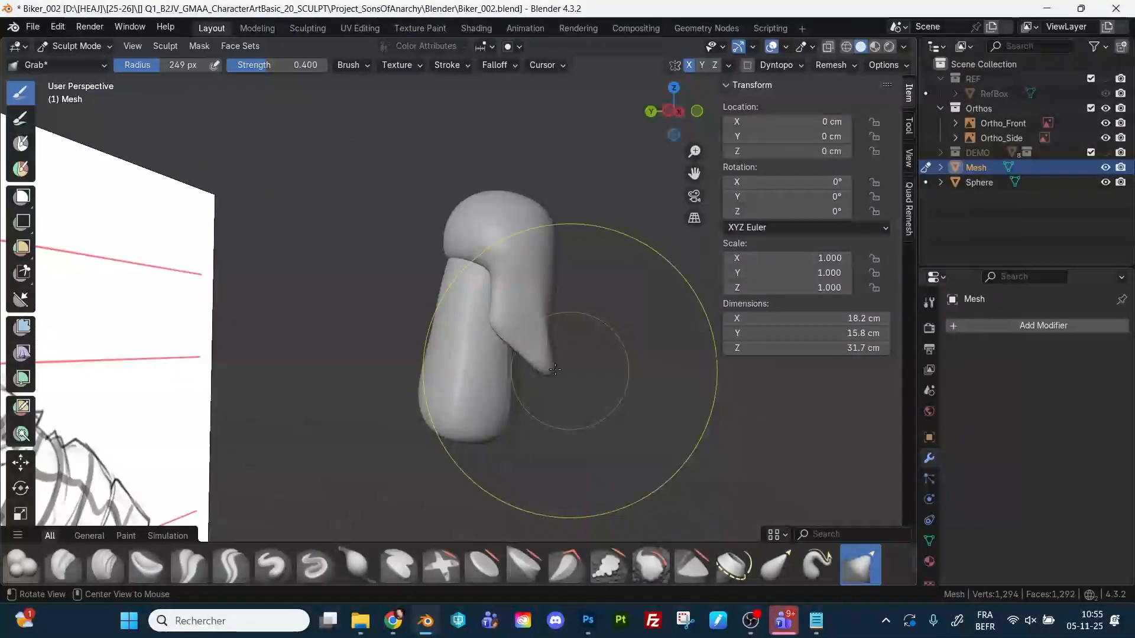
Push the back contour of the neck outward, continuing with the Grab radius reduced to 206 px.
drag(420, 350, 415, 341)
key(f)
click(410, 341)
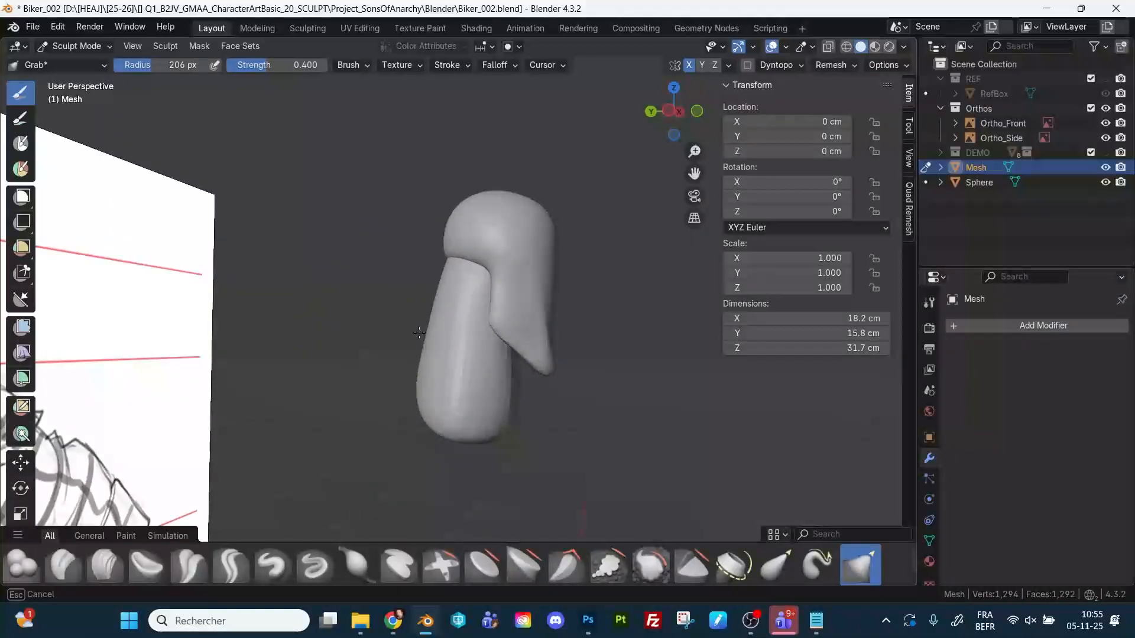
middle_drag(525, 311, 413, 321)
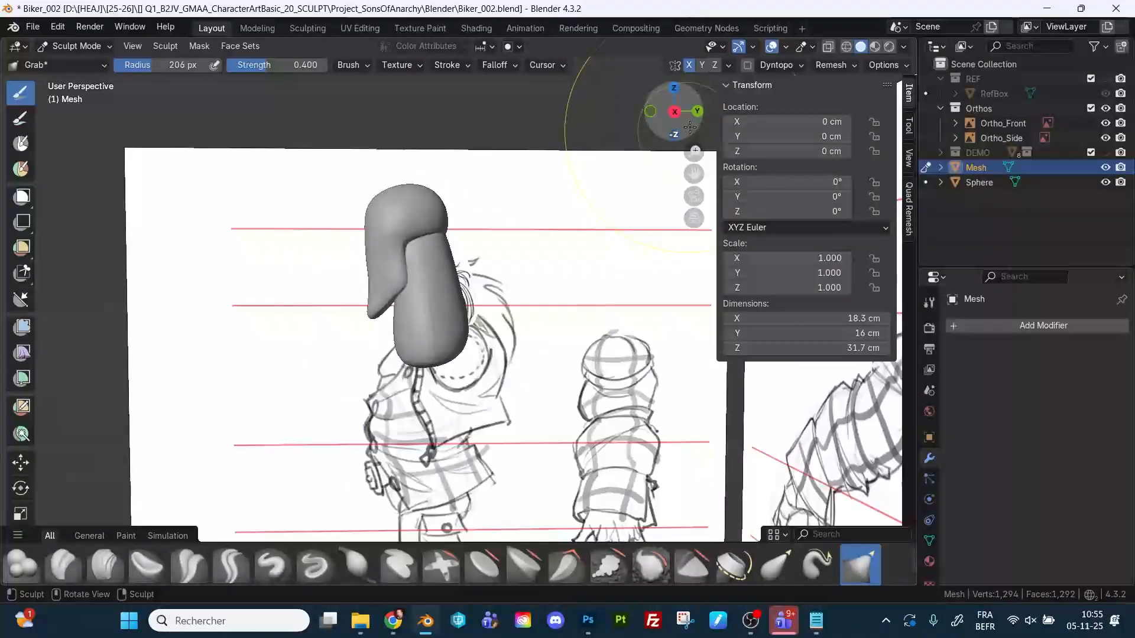
Fit the neck's lower back and throat contours to the side drawing in right orthographic view, using Grab radii of 141 px and 91 px.
click(675, 112)
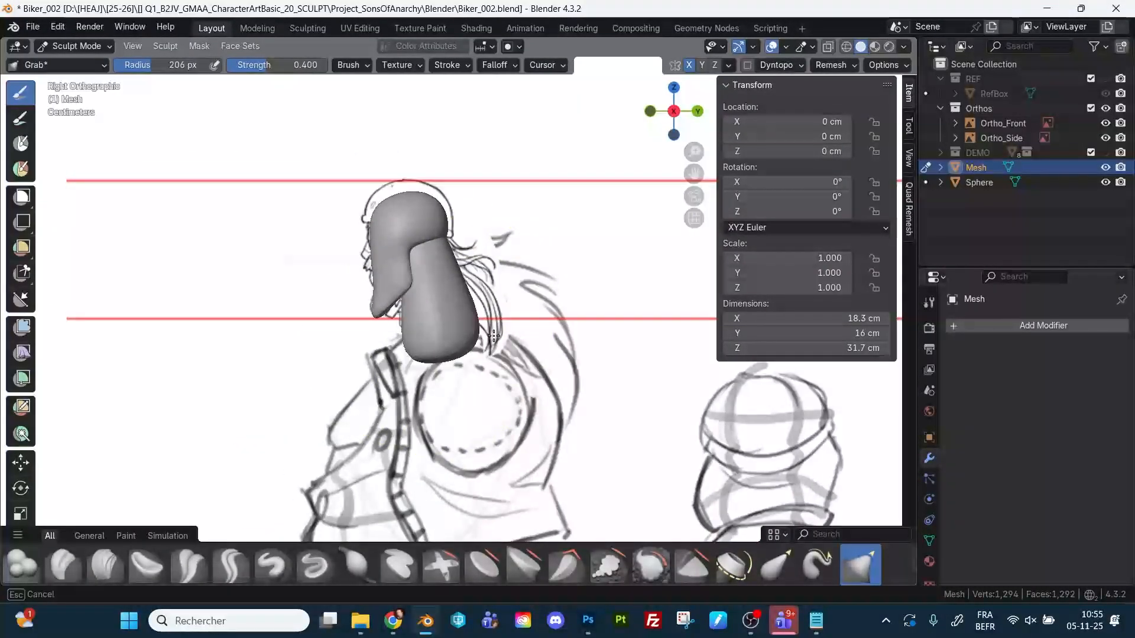
click(392, 305)
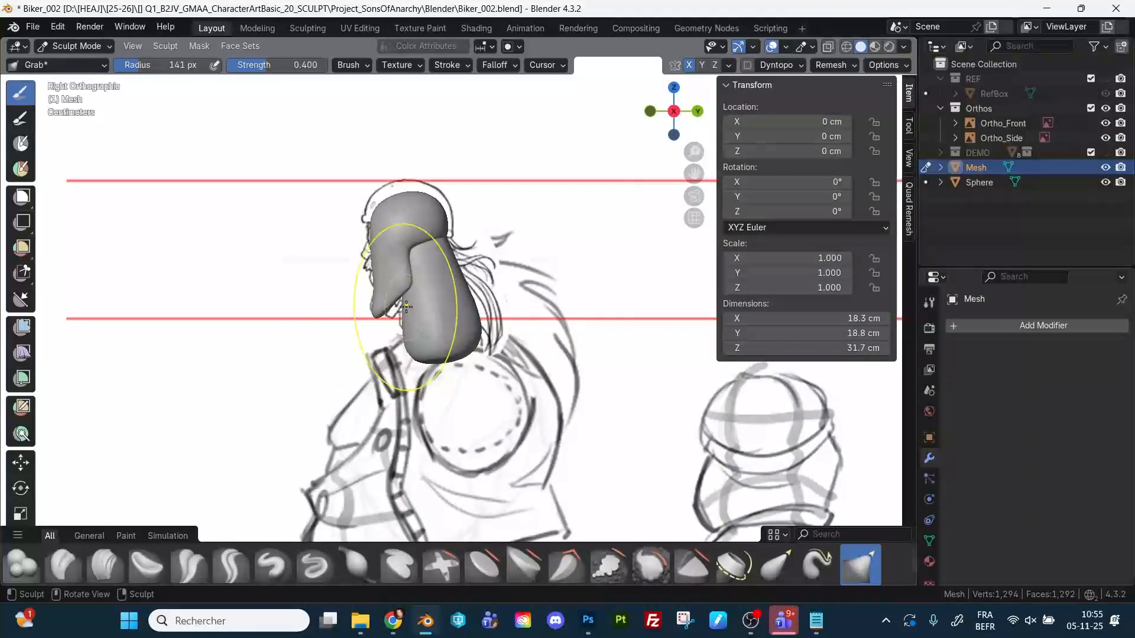
key(f)
click(398, 304)
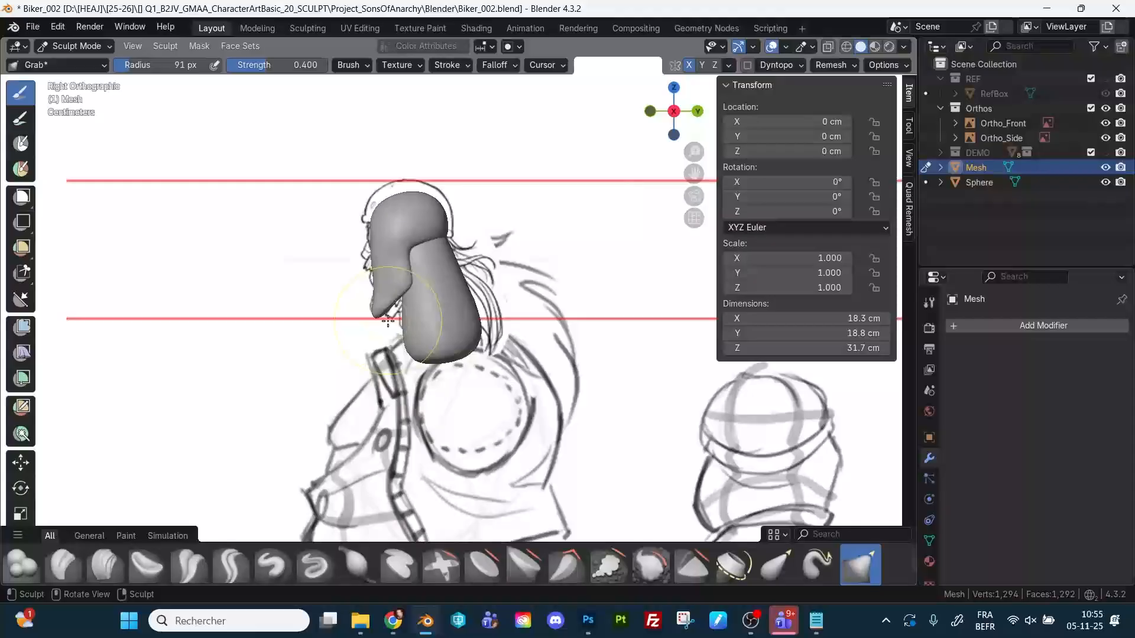
mouse_move(399, 304)
middle_down()
mouse_move(399, 314)
mouse_move(418, 266)
mouse_move(435, 285)
mouse_move(407, 226)
middle_up()
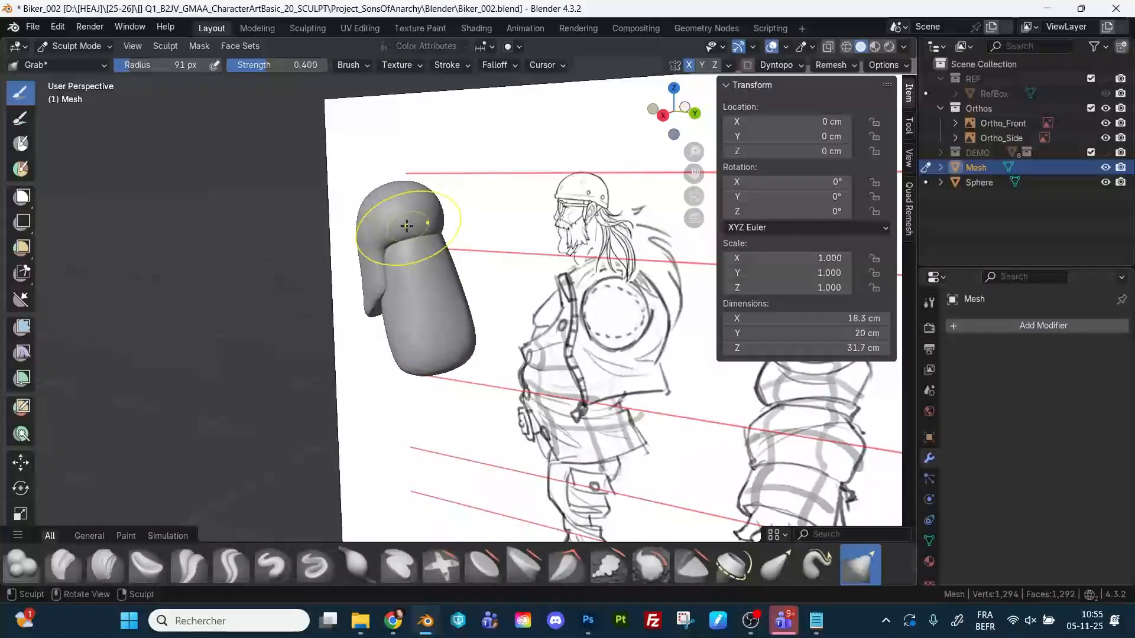
Adjust the top of the neck where it meets the skull with the 91 px Grab brush, and remesh the neck.
drag(394, 213, 394, 209)
middle_drag(430, 219, 410, 223)
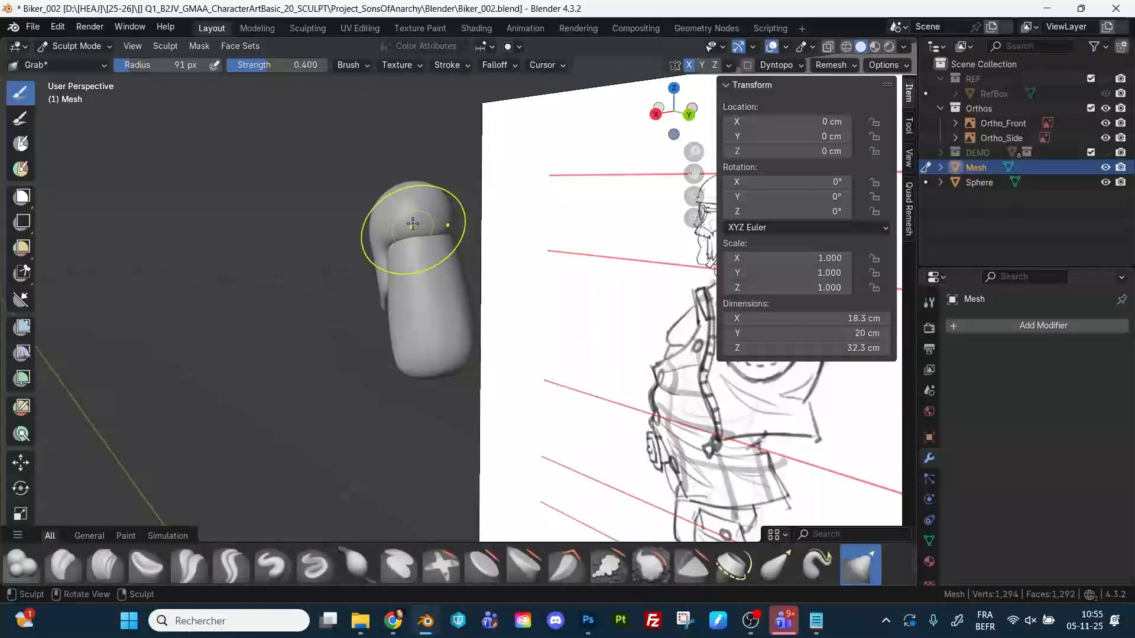
drag(412, 225, 418, 244)
middle_drag(395, 238, 419, 239)
drag(420, 239, 420, 241)
middle_drag(419, 241, 420, 244)
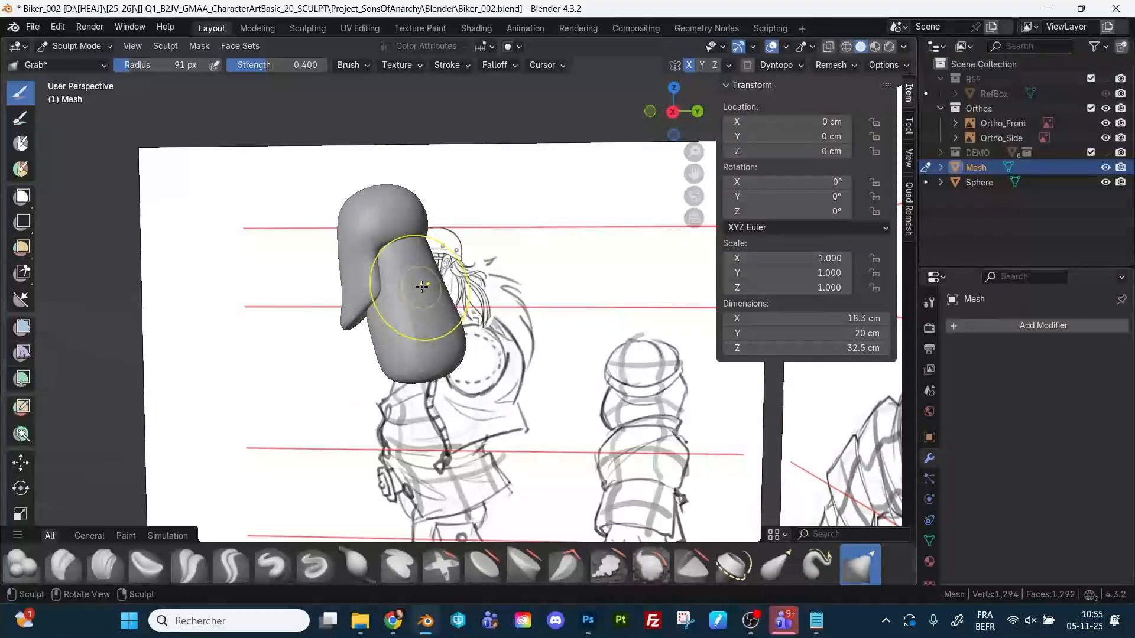
mouse_move(447, 240)
middle_down()
mouse_move(404, 236)
mouse_move(448, 237)
middle_up()
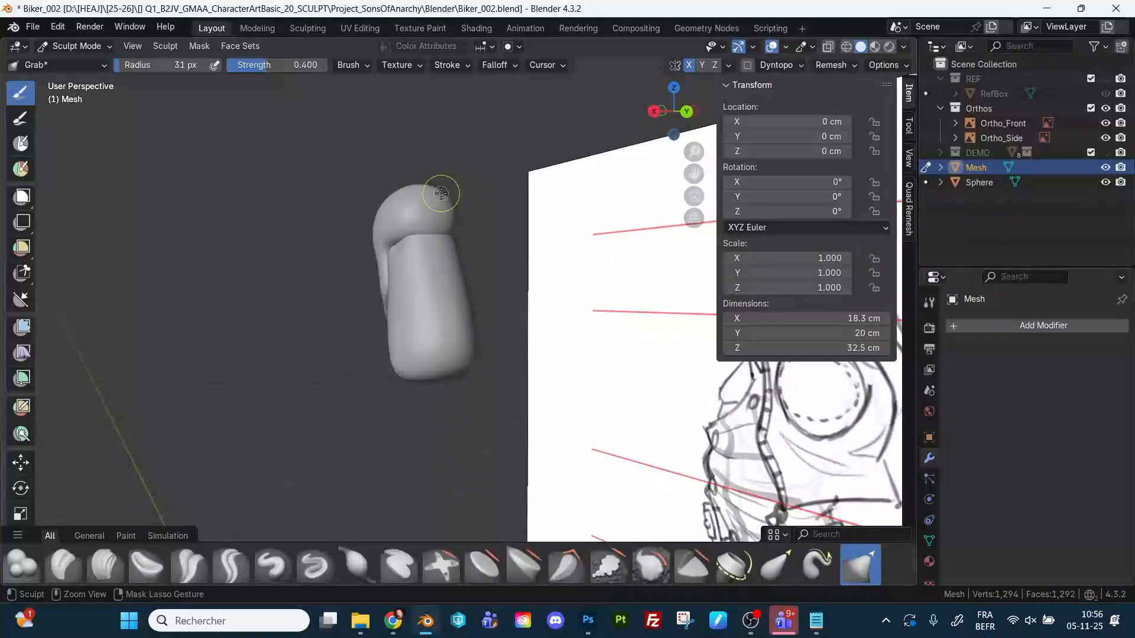
mouse_move(440, 193)
middle_down()
mouse_move(450, 233)
mouse_move(567, 243)
mouse_move(501, 269)
mouse_move(562, 256)
mouse_move(523, 247)
mouse_move(537, 233)
mouse_move(569, 233)
mouse_move(552, 215)
mouse_move(407, 261)
middle_up()
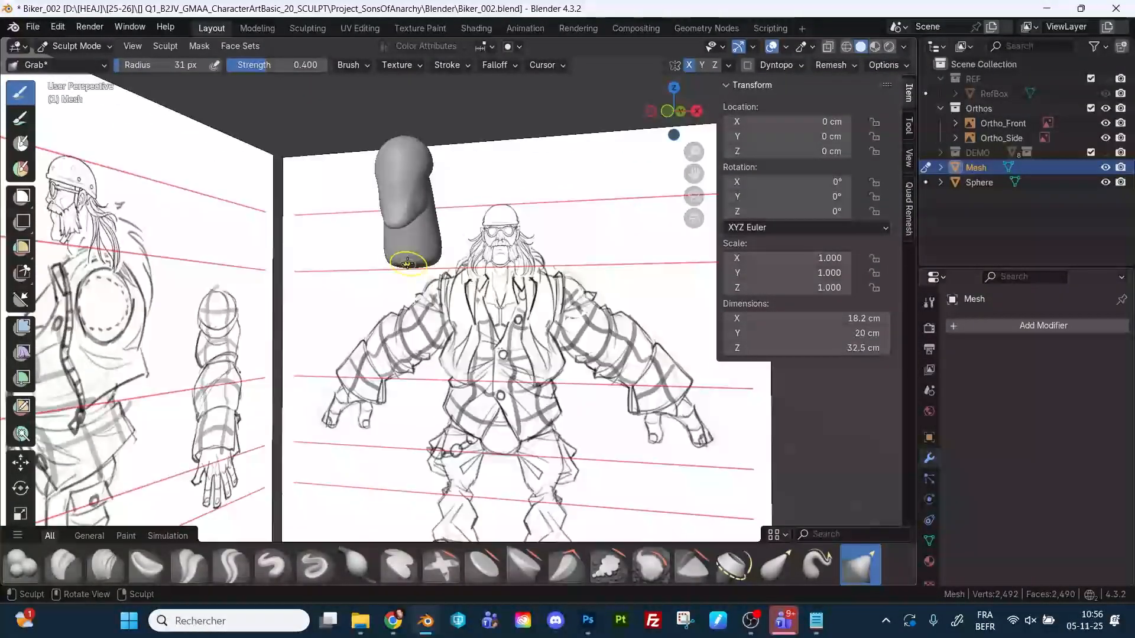
Paint a mask over the underside of the neck's base using the Mask brush at a 32 px radius.
mouse_move(431, 224)
middle_down()
mouse_move(474, 246)
mouse_move(436, 182)
mouse_move(515, 237)
mouse_move(570, 243)
mouse_move(548, 260)
mouse_move(497, 263)
mouse_move(418, 248)
mouse_move(523, 262)
mouse_move(451, 223)
mouse_move(382, 256)
middle_up()
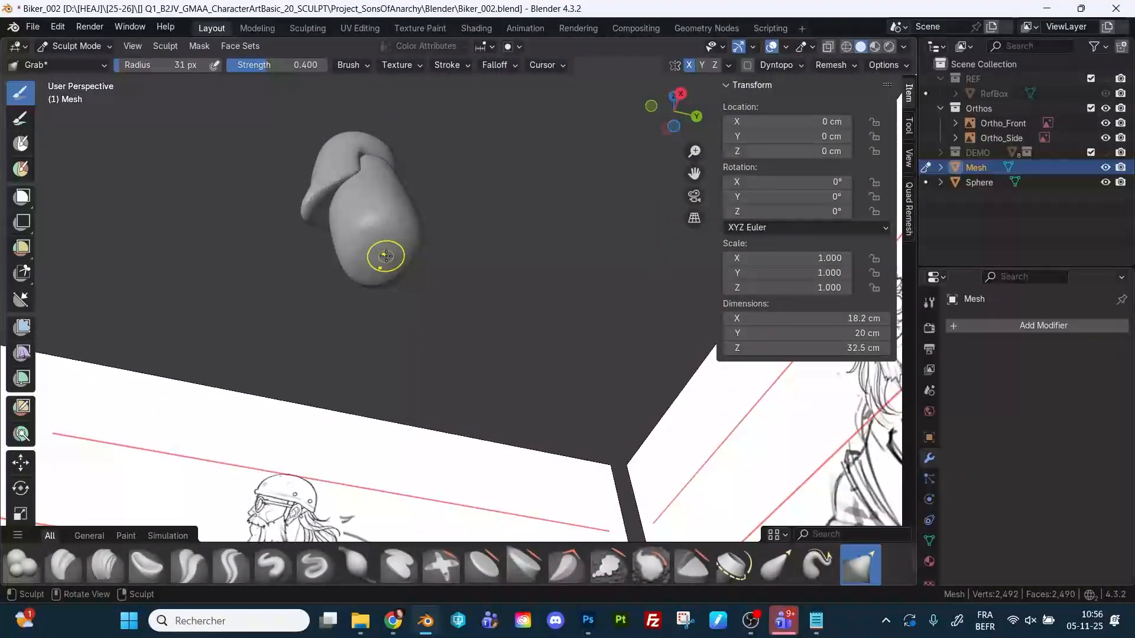
key(shift+space)
key(m)
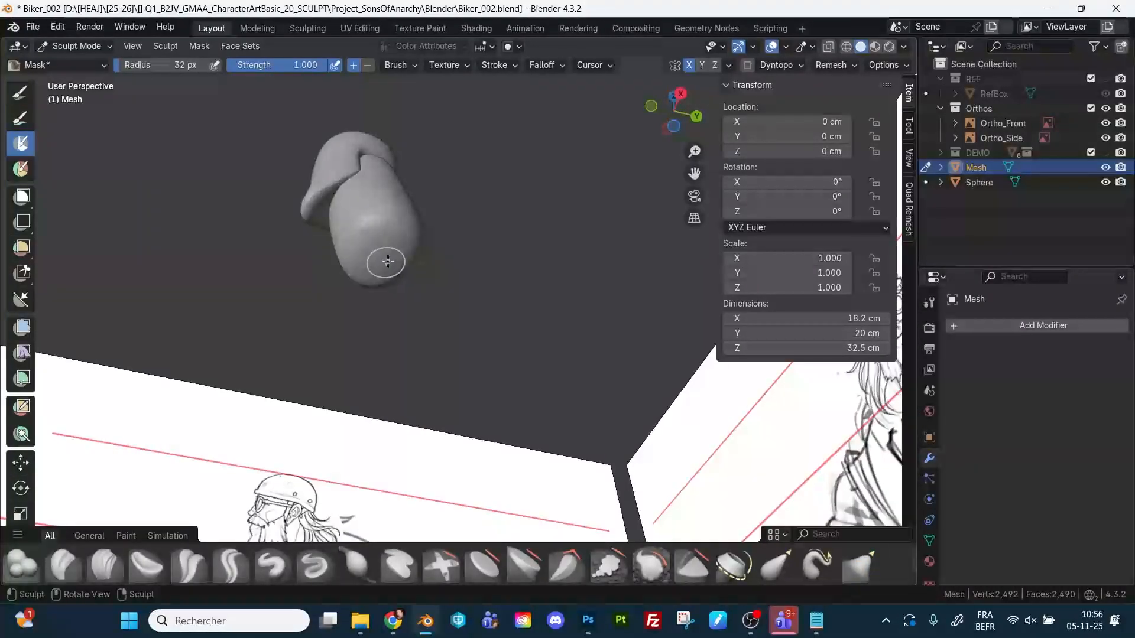
mouse_move(382, 258)
mouse_down()
mouse_move(397, 258)
mouse_move(387, 254)
mouse_up()
Extract the masked area as a solid mesh with a 0.500 threshold and 4 smooth iterations, and apply its extraction modifier.
click(198, 48)
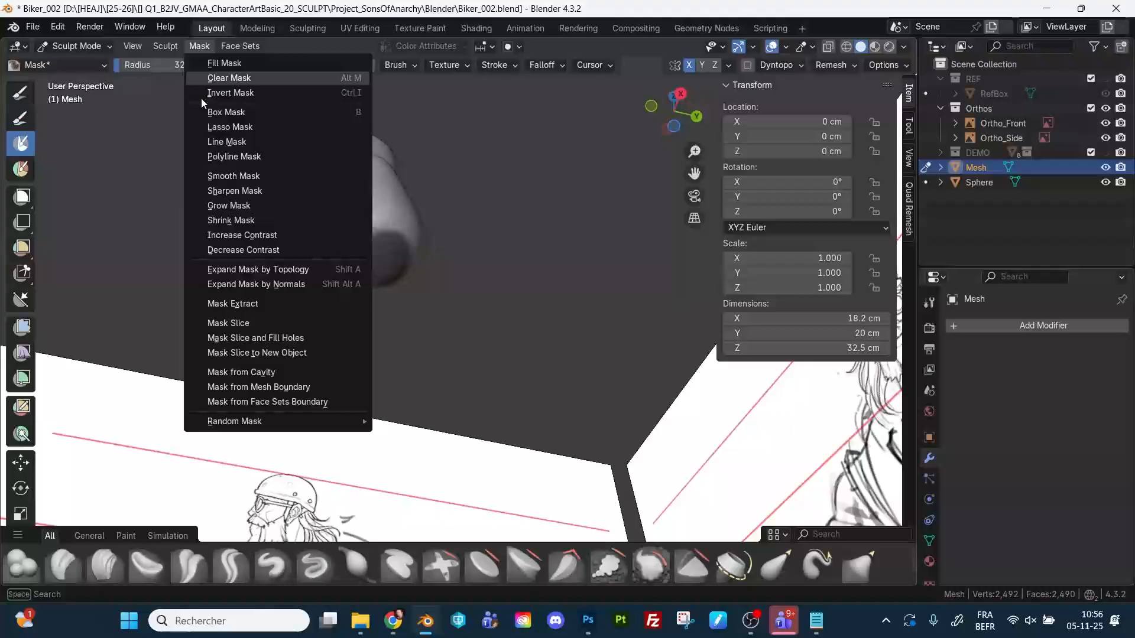
click(248, 302)
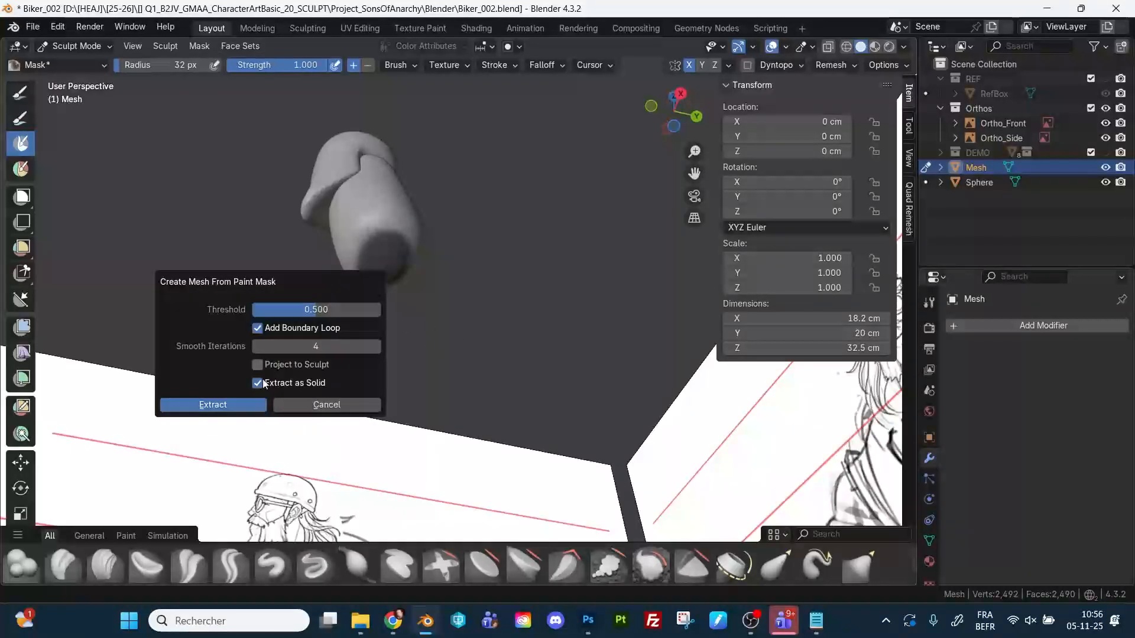
click(251, 406)
click(1085, 351)
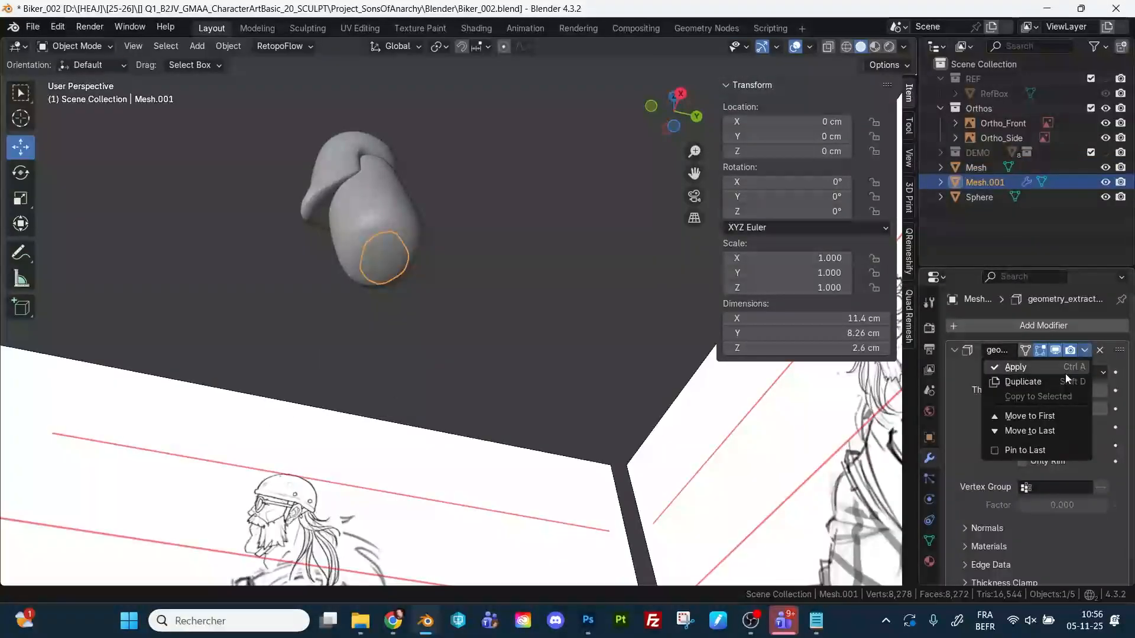
click(1058, 372)
Enter Sculpt Mode on the extracted piece and swell it into a rounded volume with a 180 px Inflate/Deflate brush.
key(ctrl+Tab)
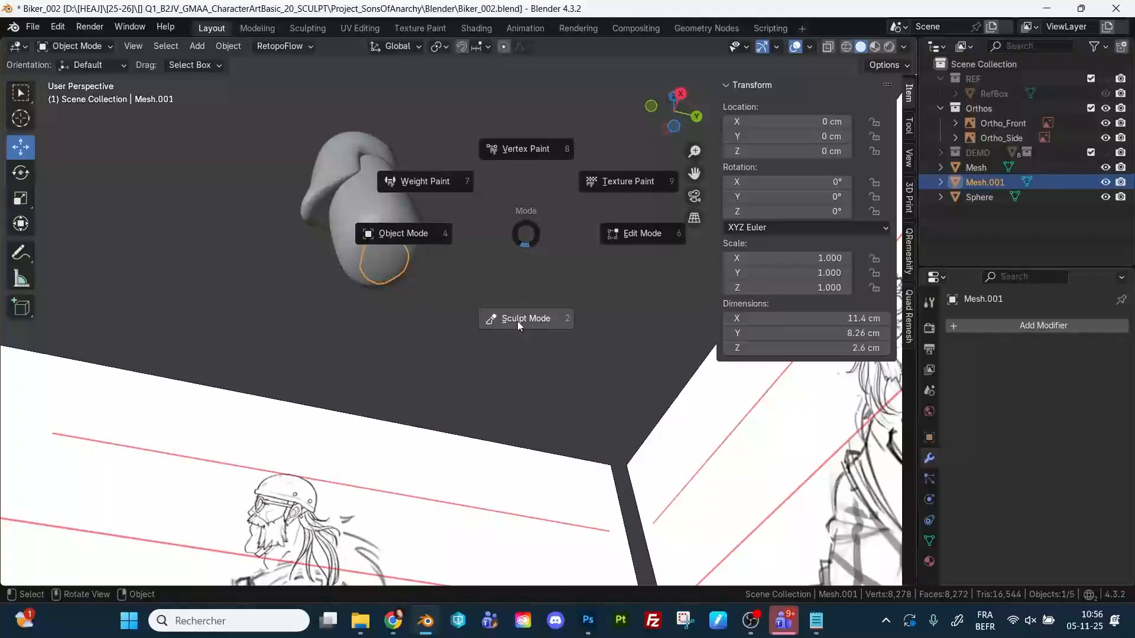
click(523, 319)
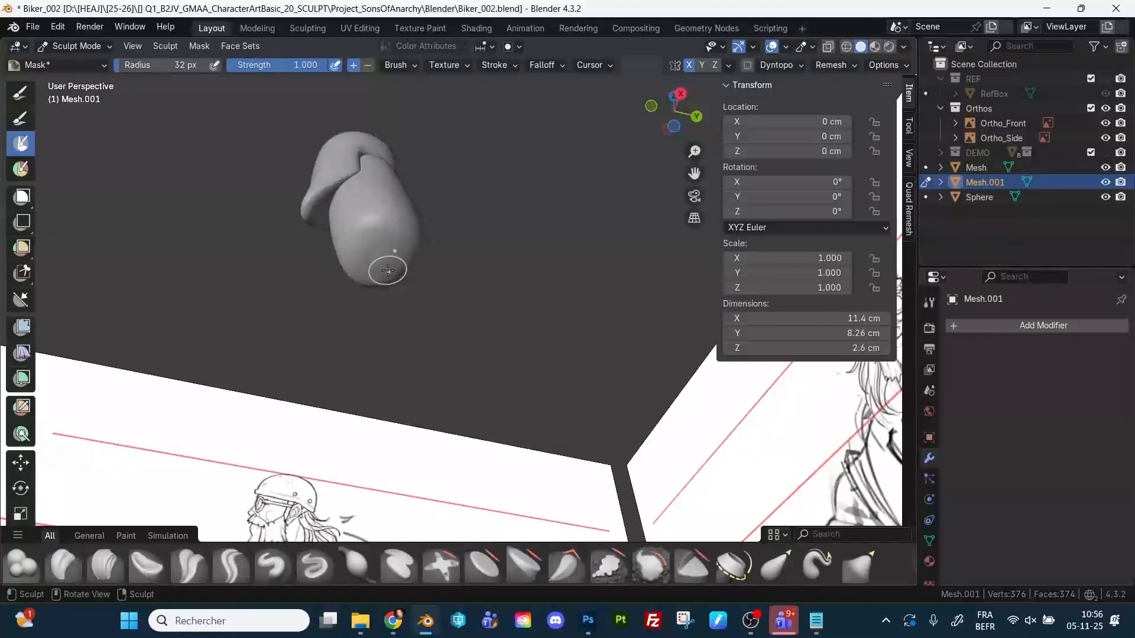
key(f)
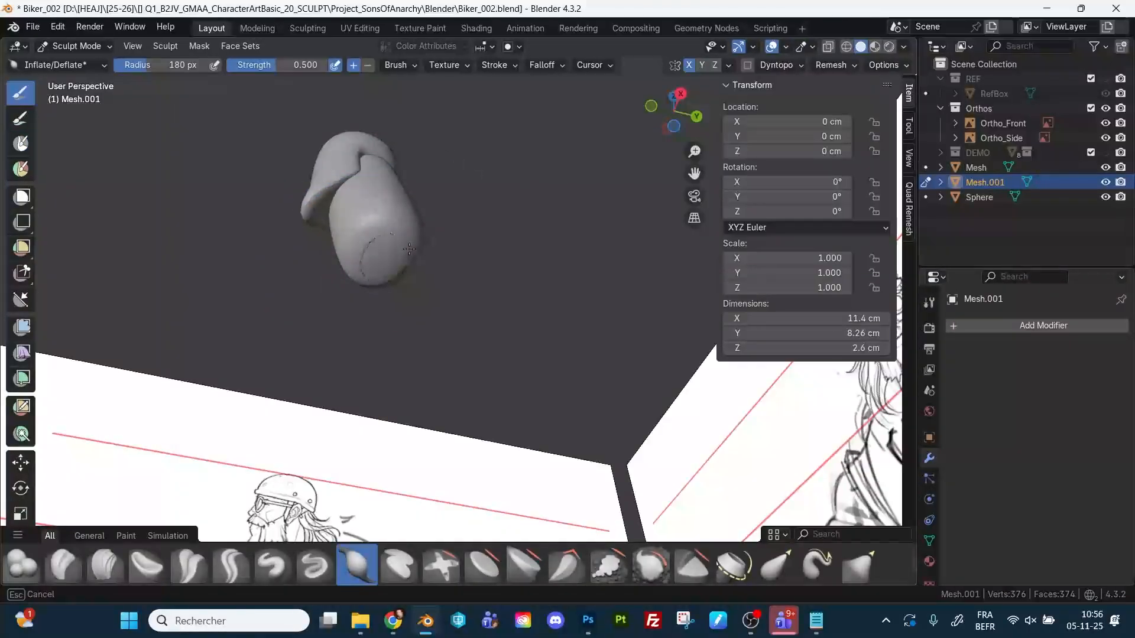
mouse_move(384, 268)
mouse_down()
mouse_move(382, 240)
mouse_move(418, 230)
mouse_move(375, 288)
mouse_up()
Voxel-remesh the swollen piece at the neck's base with an adjusted voxel size and smooth its surface.
key(r)
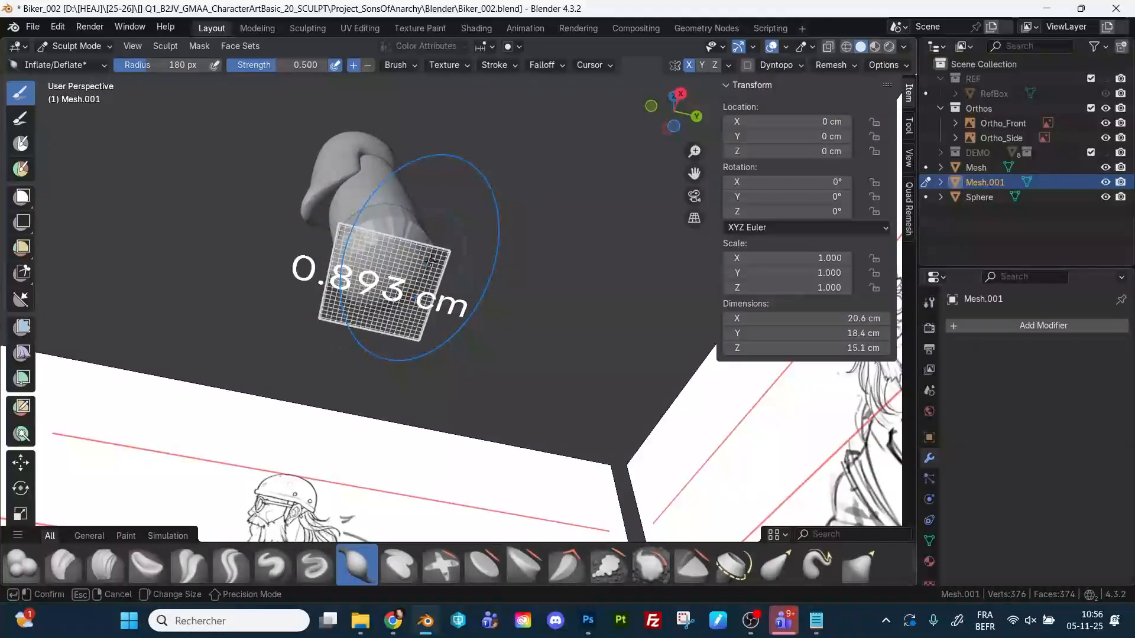
click(356, 279)
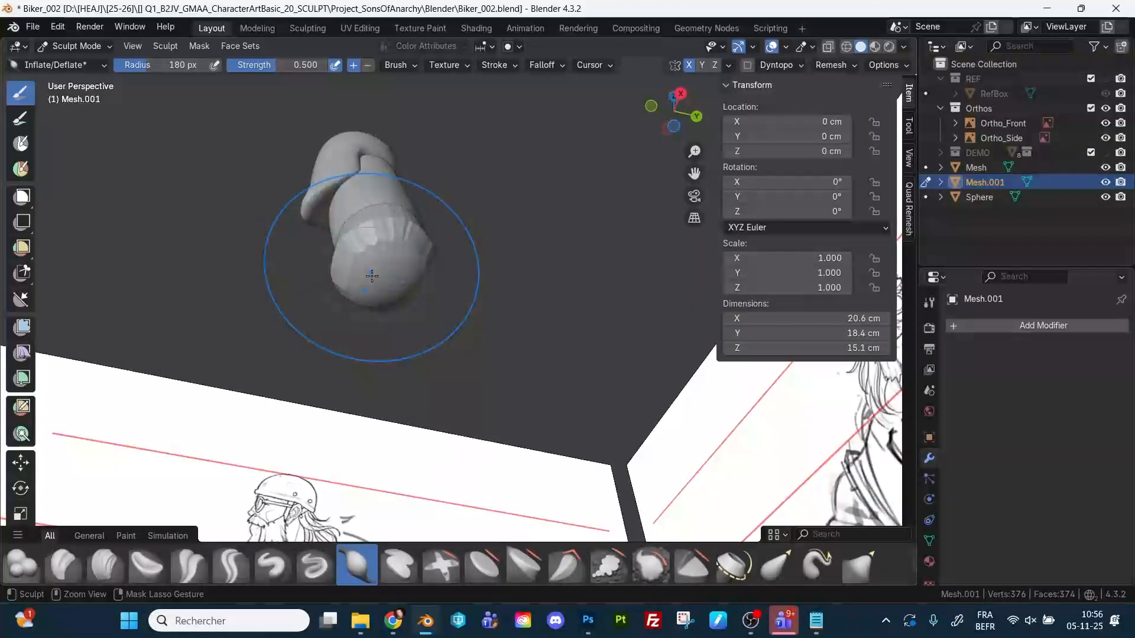
key(ctrl+r)
mouse_move(373, 274)
middle_down()
mouse_move(473, 263)
mouse_move(345, 286)
mouse_move(401, 283)
mouse_move(374, 275)
middle_up()
shift+drag(438, 253, 417, 260)
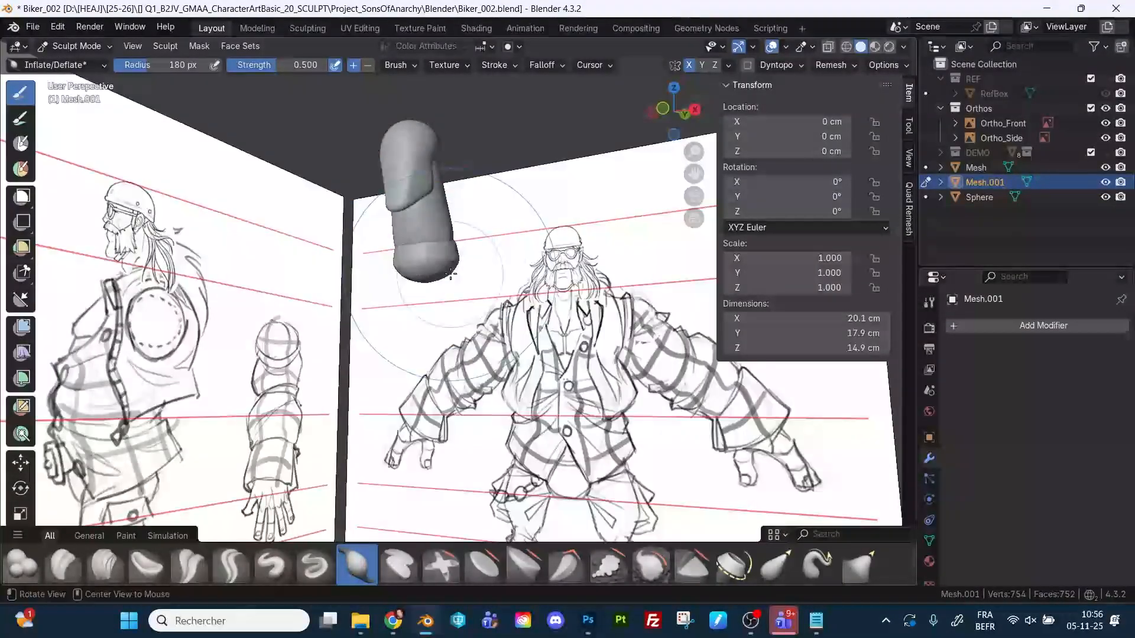
Pull the extracted piece downward from the neck toward the torso using the Grab brush at an 80 px radius.
middle_drag(416, 260, 447, 260)
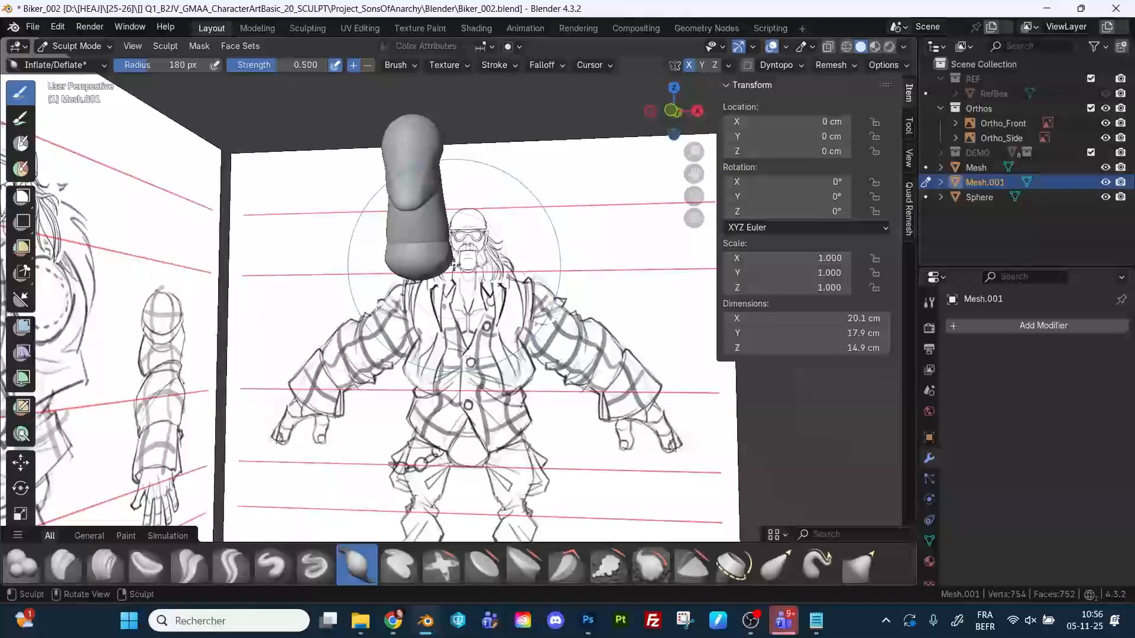
key(g)
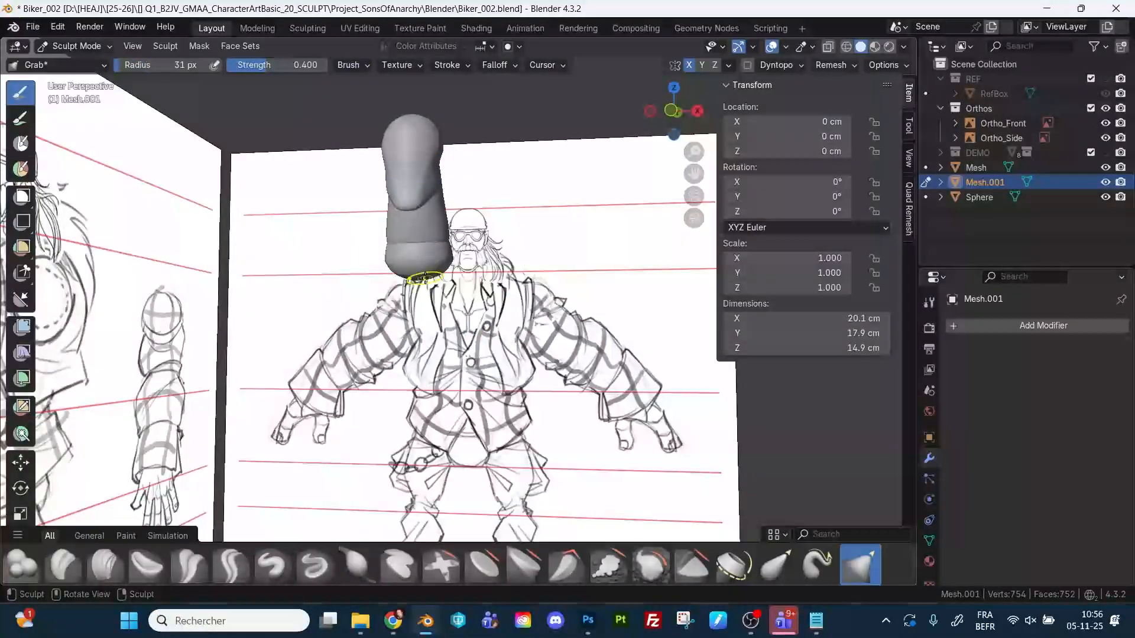
key(f)
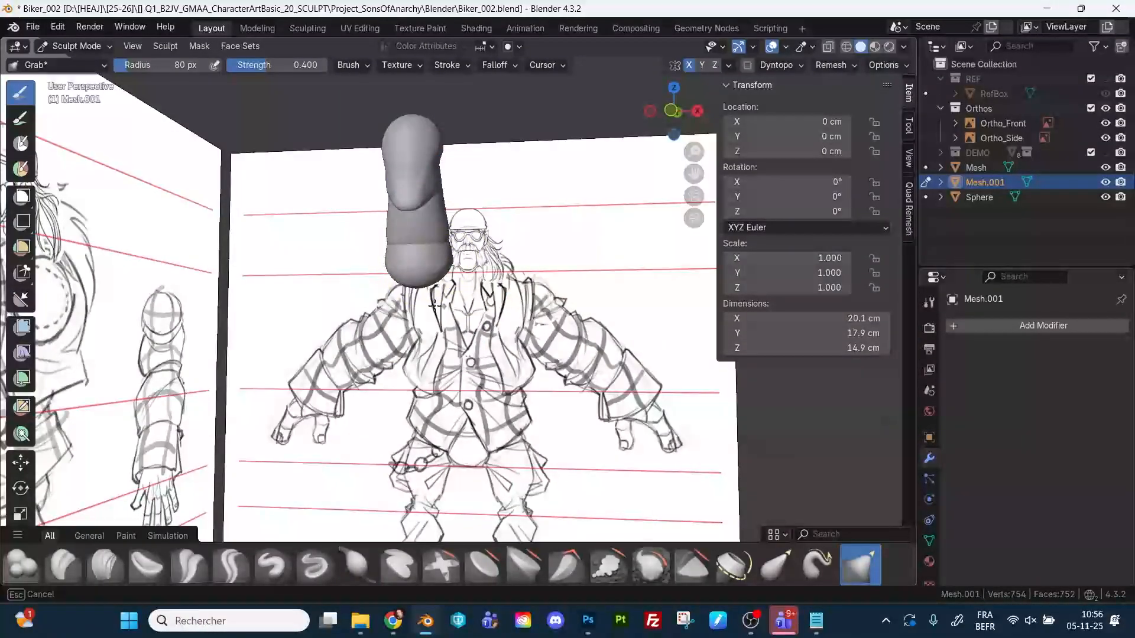
middle_drag(521, 237, 536, 262)
Swell the extracted torso piece further with the Inflate/Deflate brush, enlarging its radius to 283 px.
key(i)
key(f)
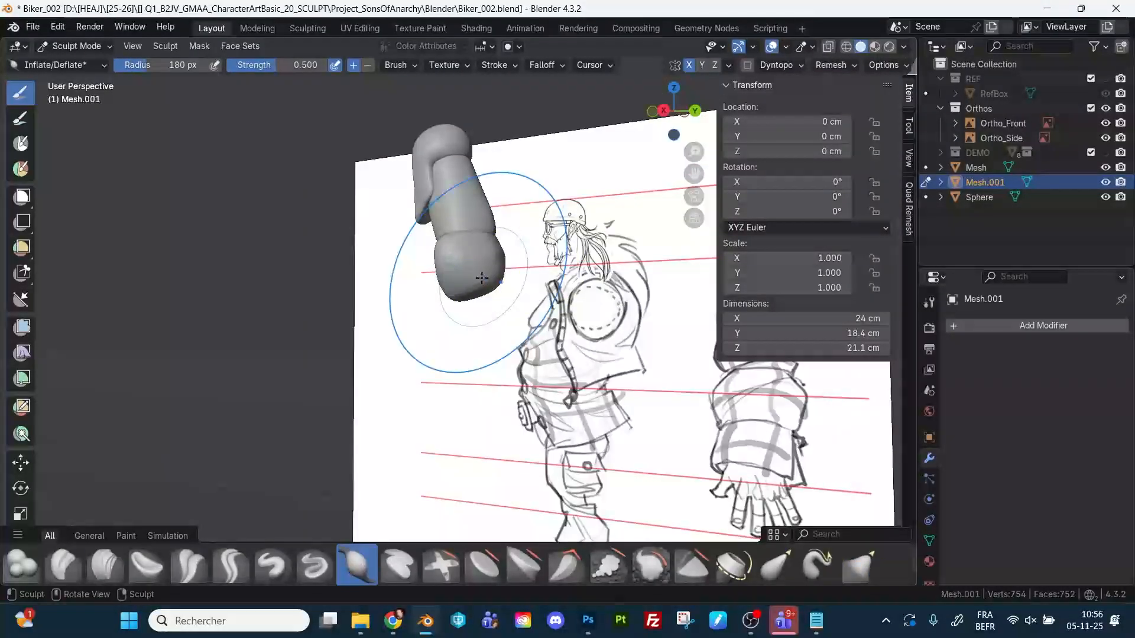
click(483, 262)
drag(483, 262, 480, 264)
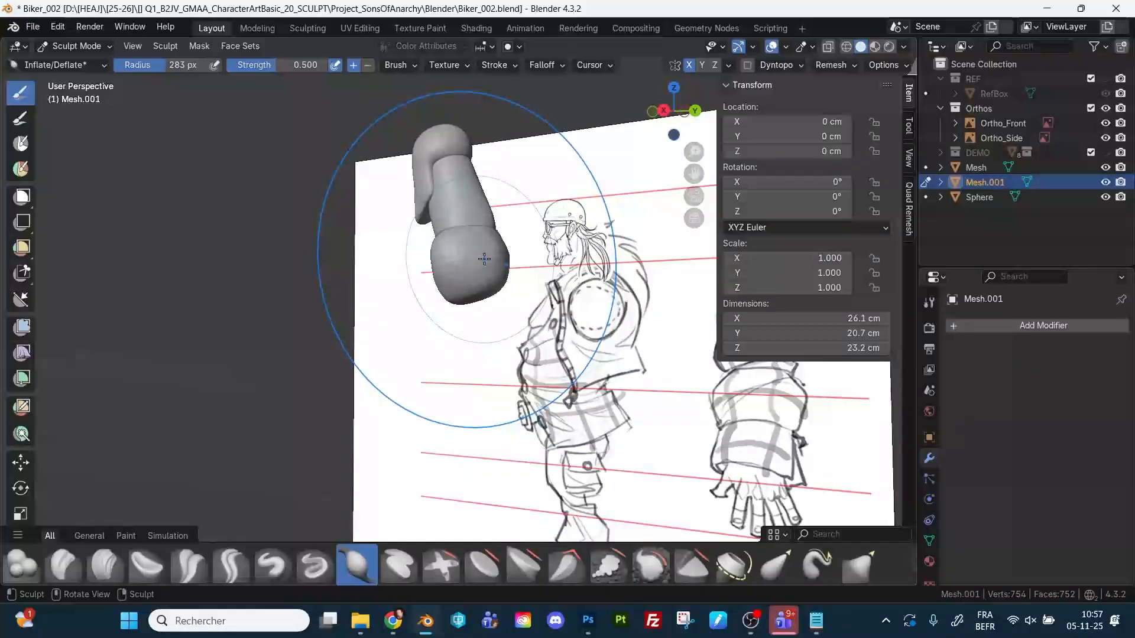
Inflate the whole torso piece into a large ball with the Inflate mesh filter at strength 1.000.
click(26, 332)
click(97, 64)
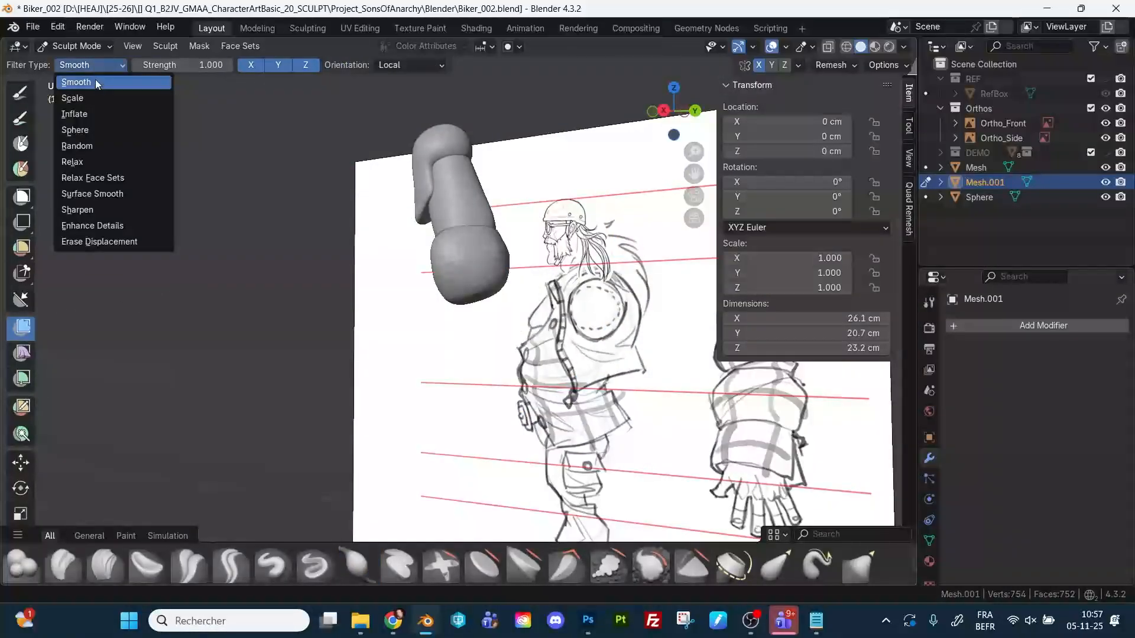
click(75, 114)
drag(253, 308, 256, 305)
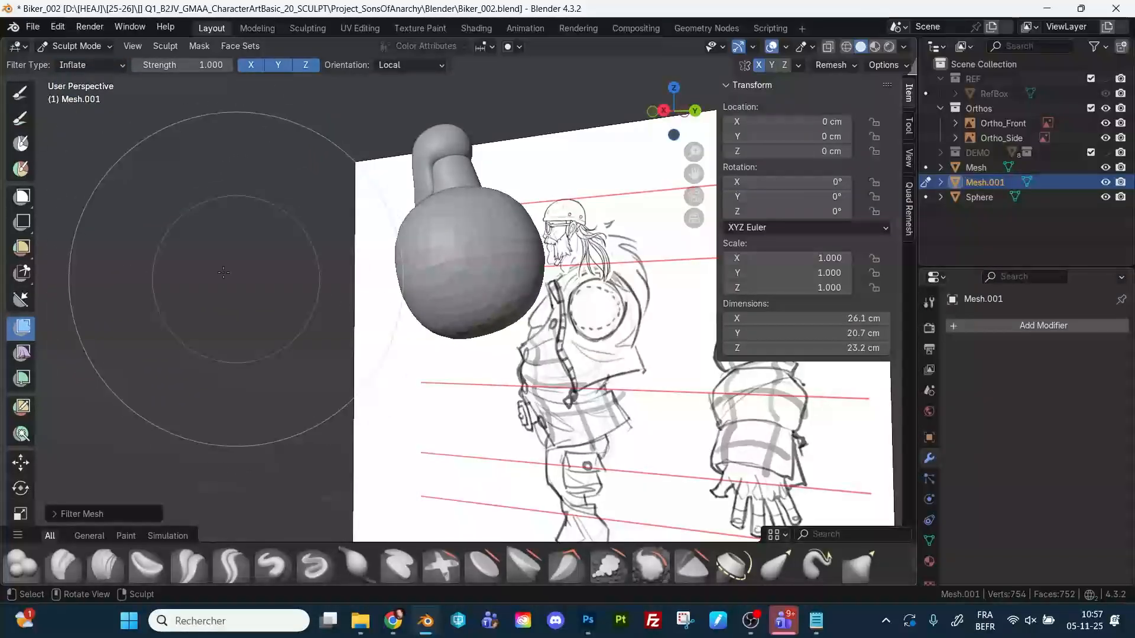
Move the inflated torso ball straight down along Z so its top meets the base of the neck.
click(21, 461)
mouse_move(243, 355)
middle_down()
mouse_move(219, 435)
mouse_move(223, 378)
mouse_move(404, 368)
mouse_move(350, 414)
middle_up()
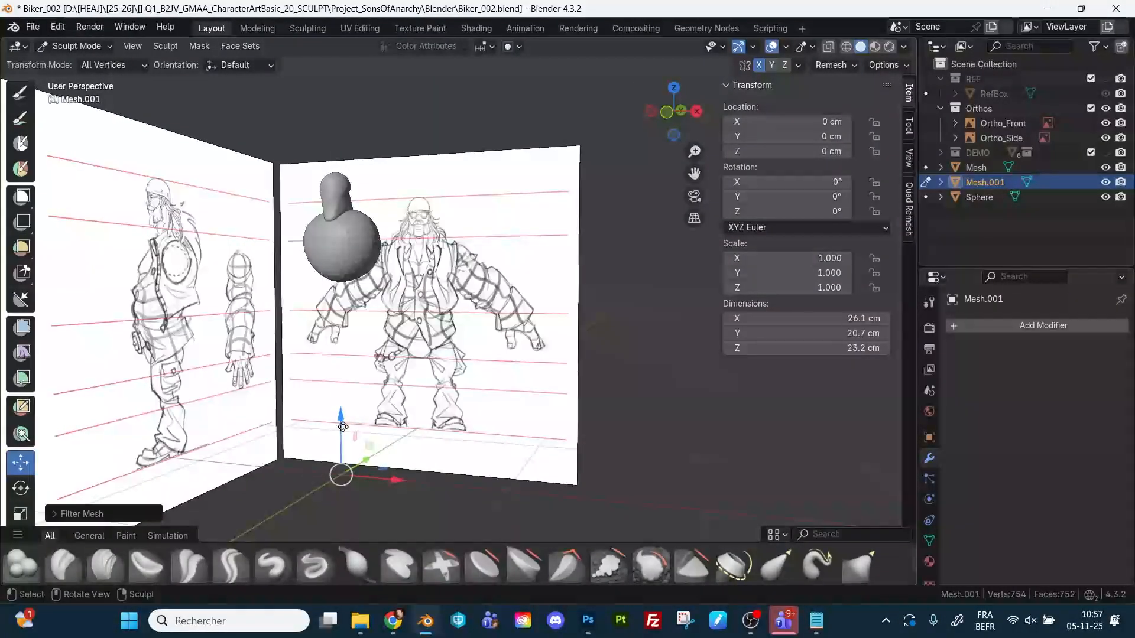
drag(343, 426, 343, 440)
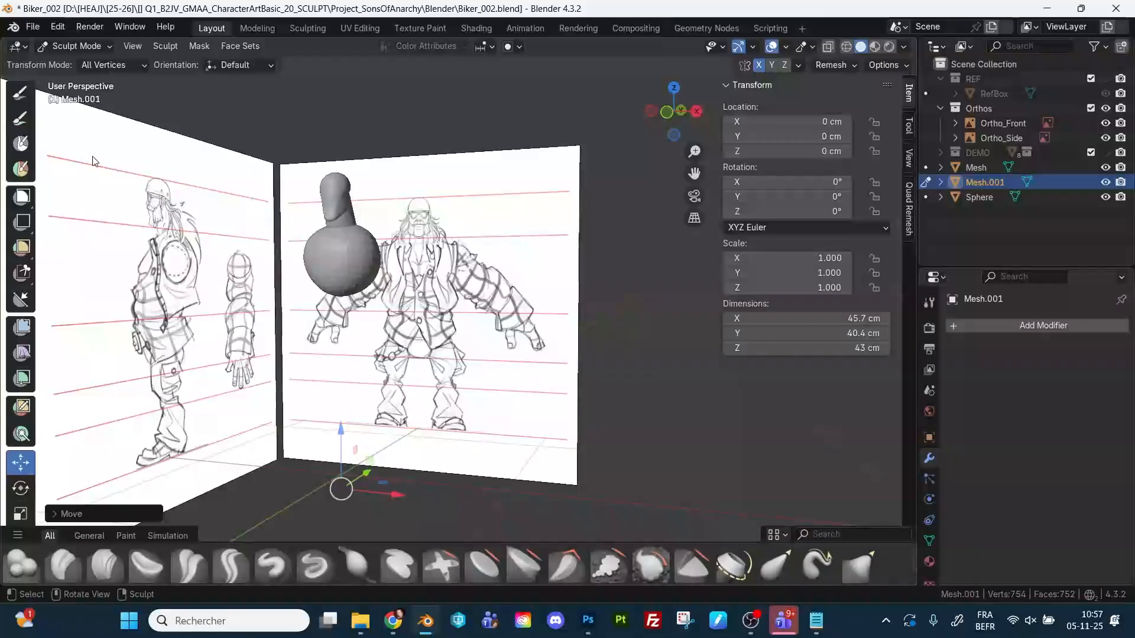
Voxel-remesh the torso ball, coarsen its voxel size, and remesh it again for an even, light topology.
key(i)
scroll(386, 92, up, 5)
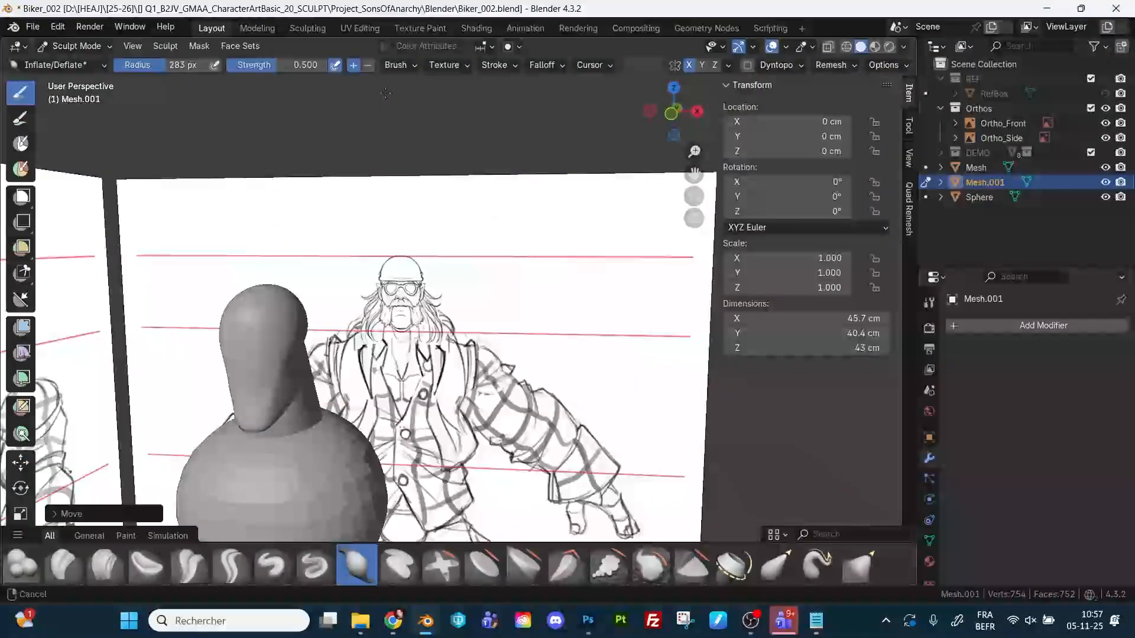
scroll(386, 93, down, 2)
key(ctrl+r)
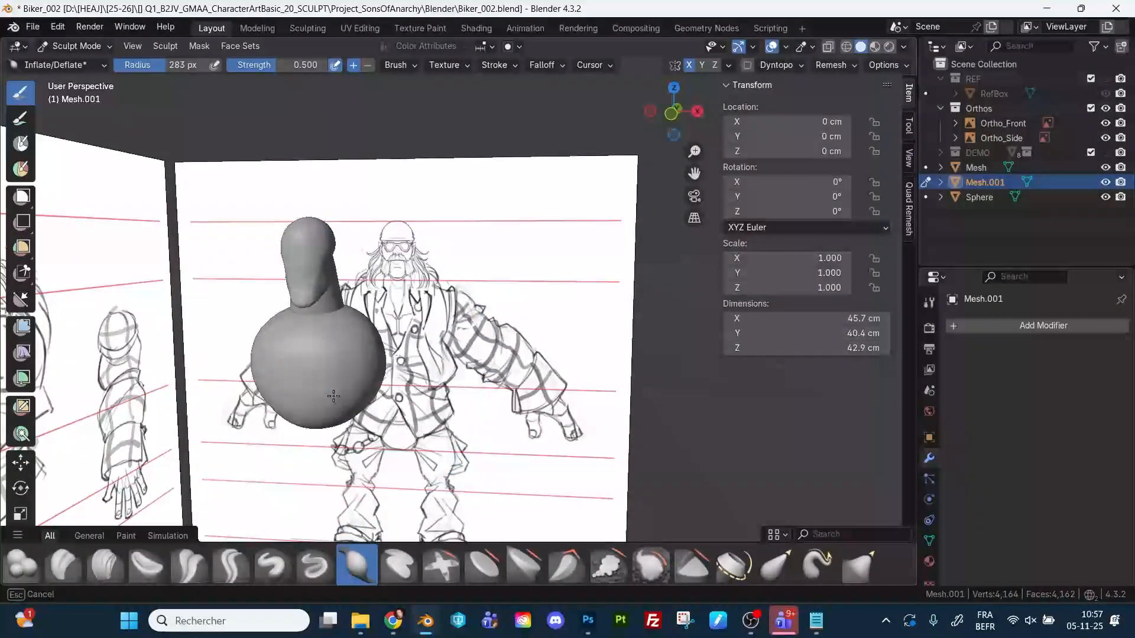
middle_drag(334, 396, 392, 372)
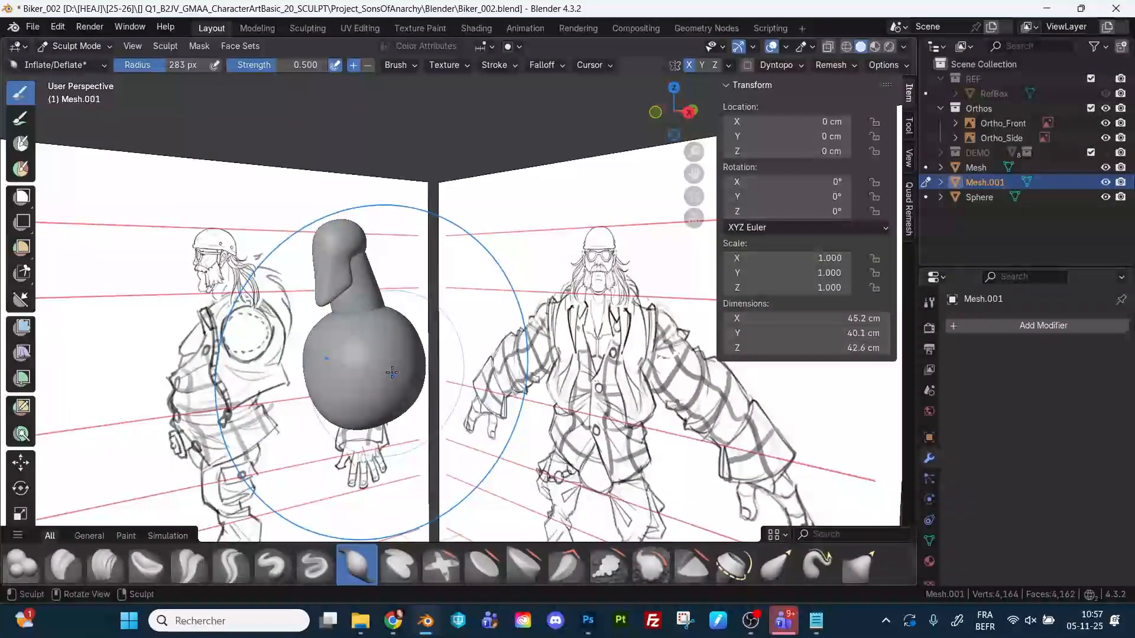
key(r)
click(356, 366)
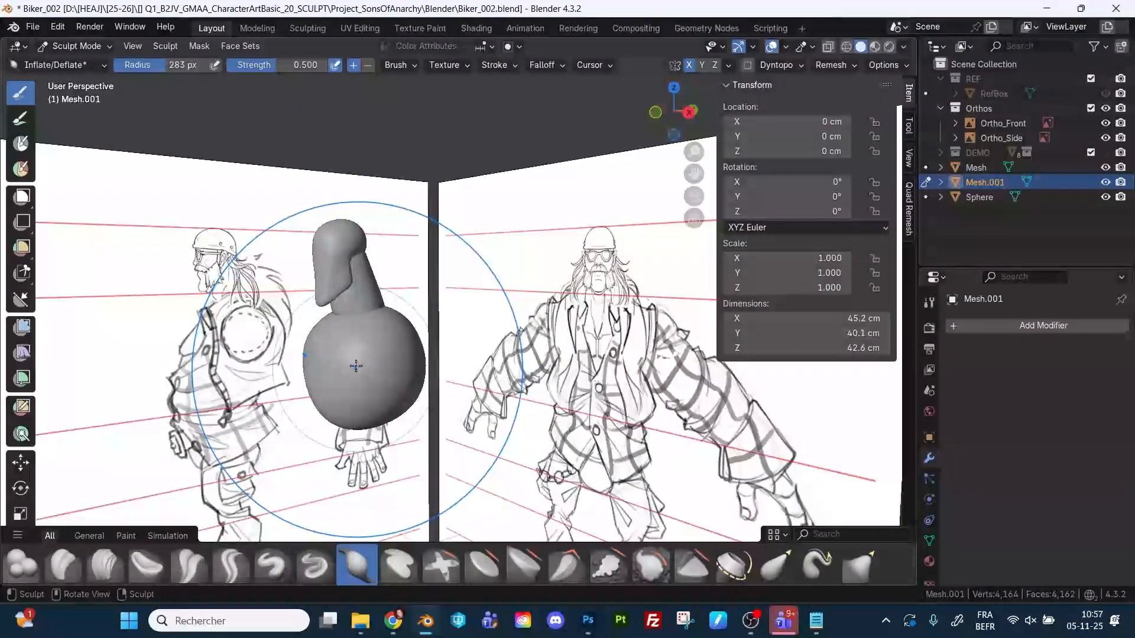
key(ctrl+r)
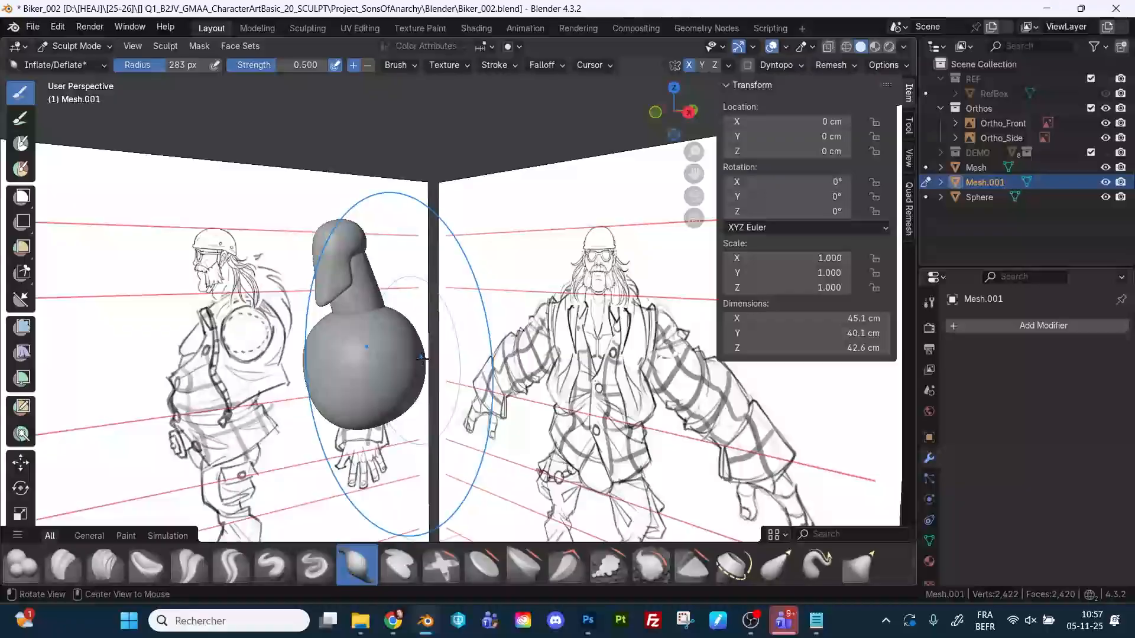
Align the view to the front drawing and widen the torso ball with the Grab brush at a 121 px radius.
mouse_move(422, 358)
alt+mouse_down()
mouse_move(385, 355)
mouse_move(395, 380)
mouse_move(525, 372)
mouse_move(532, 295)
alt+mouse_up()
click(672, 112)
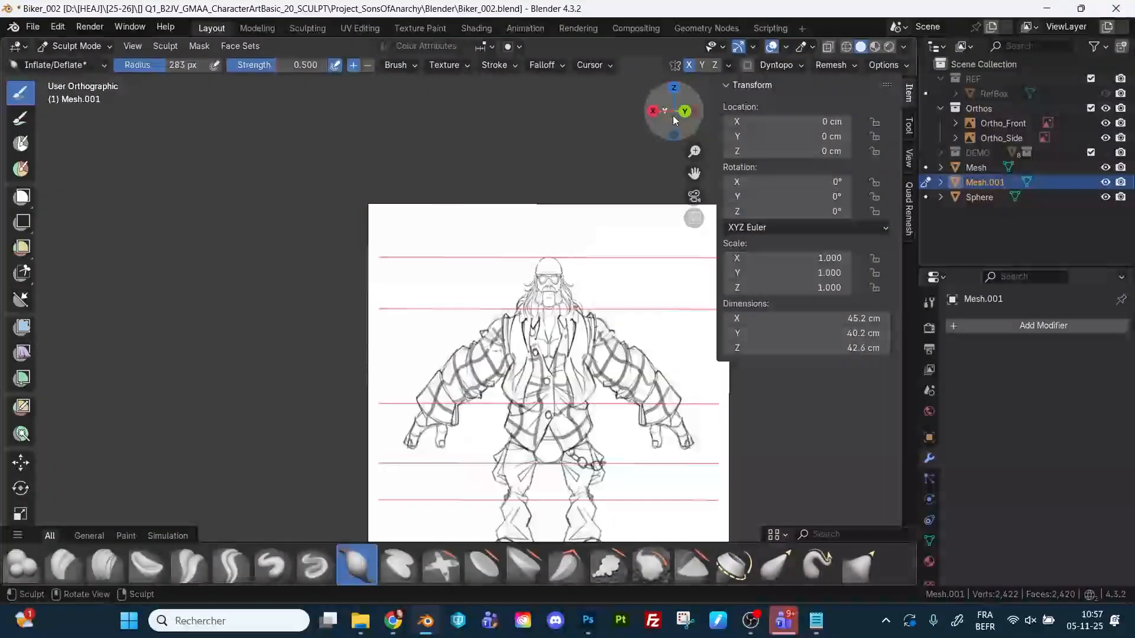
mouse_move(516, 308)
mouse_down()
mouse_move(421, 255)
mouse_move(419, 302)
mouse_up()
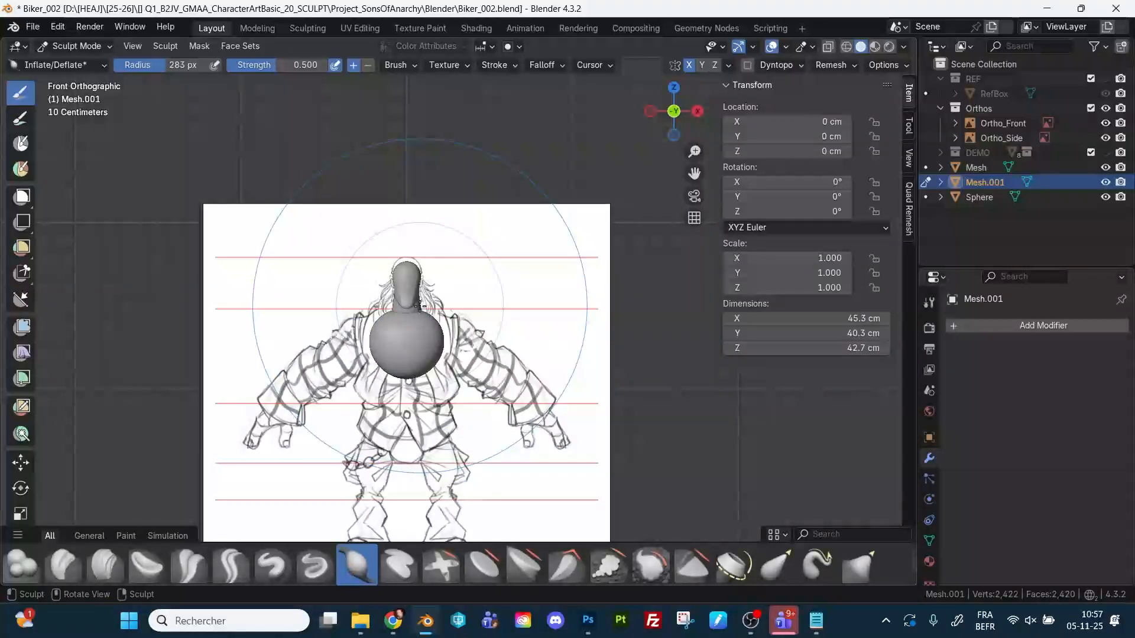
key(g)
key(f)
click(412, 308)
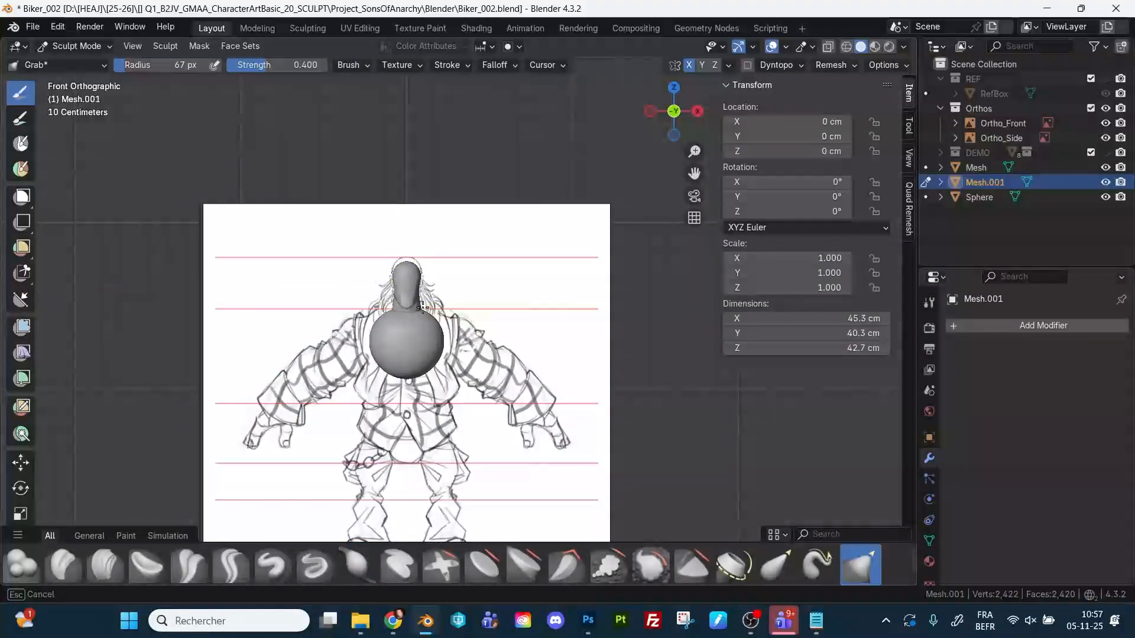
key(f)
click(453, 342)
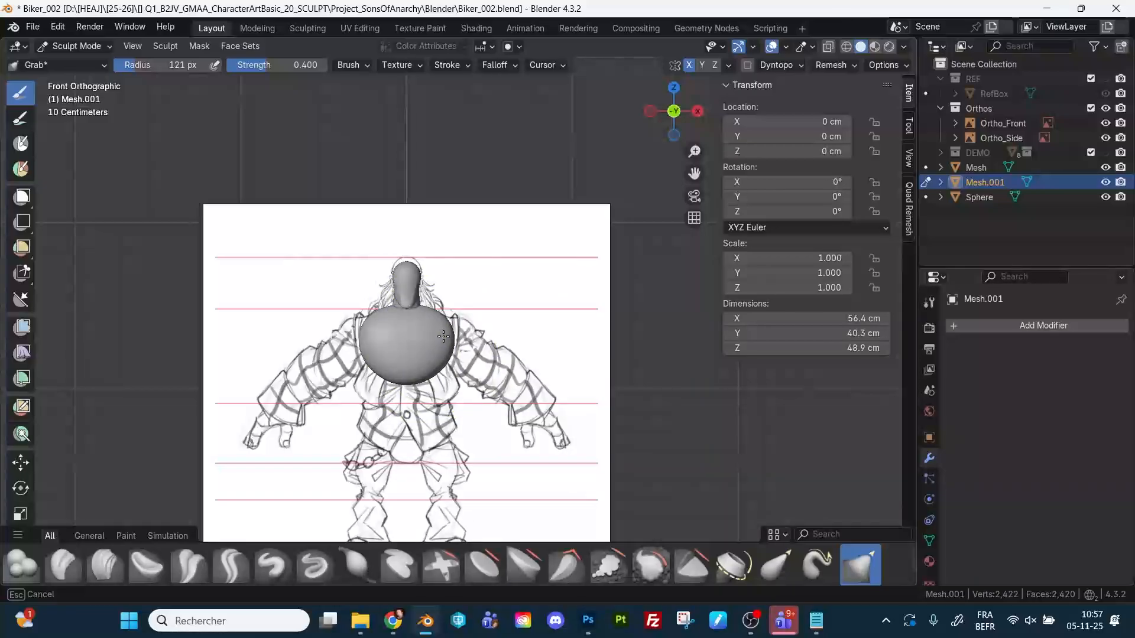
Pull the shoulders outward and the torso's underside down to the front drawing, reducing the Grab radius to 93 px for the neck junction.
mouse_move(443, 337)
mouse_down()
mouse_move(446, 315)
mouse_move(463, 323)
mouse_up()
drag(433, 367, 428, 388)
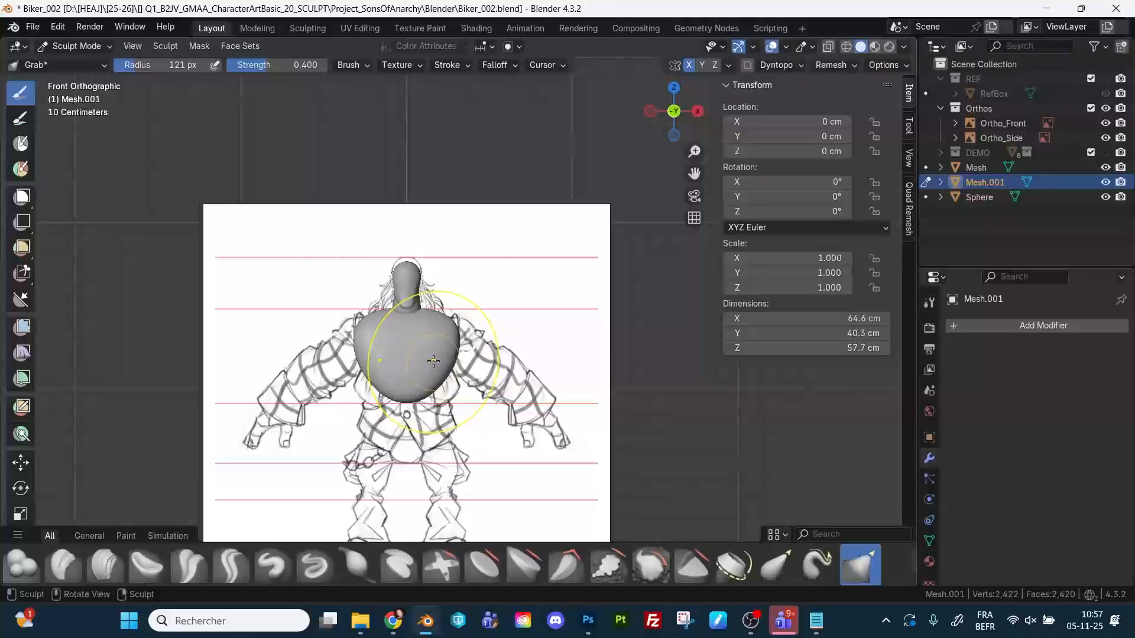
drag(431, 325, 442, 317)
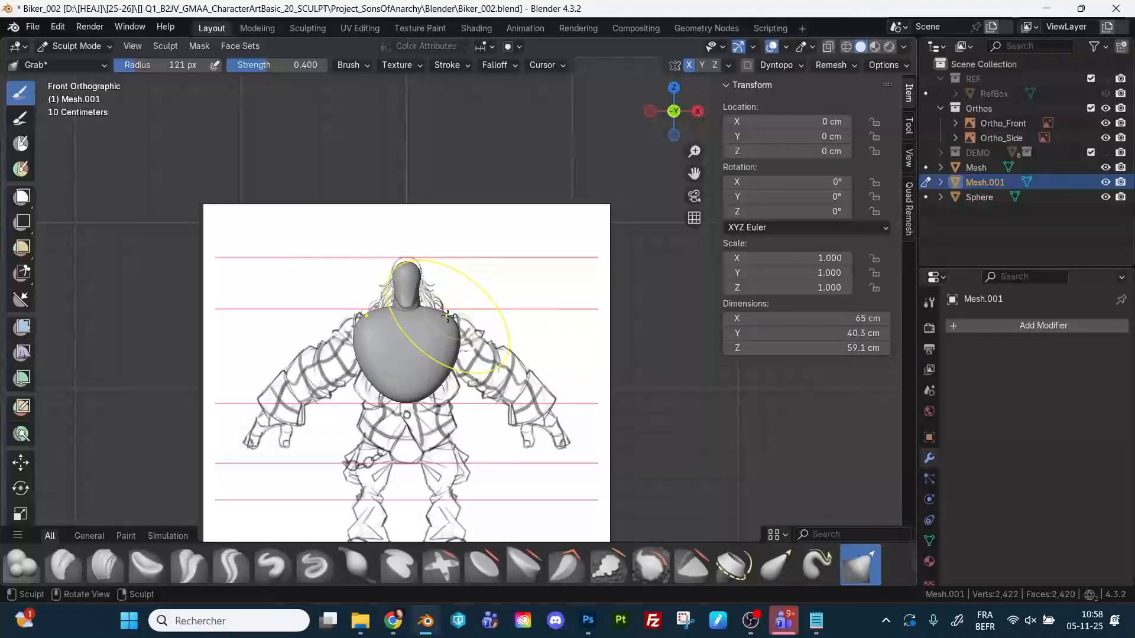
key(f)
click(429, 312)
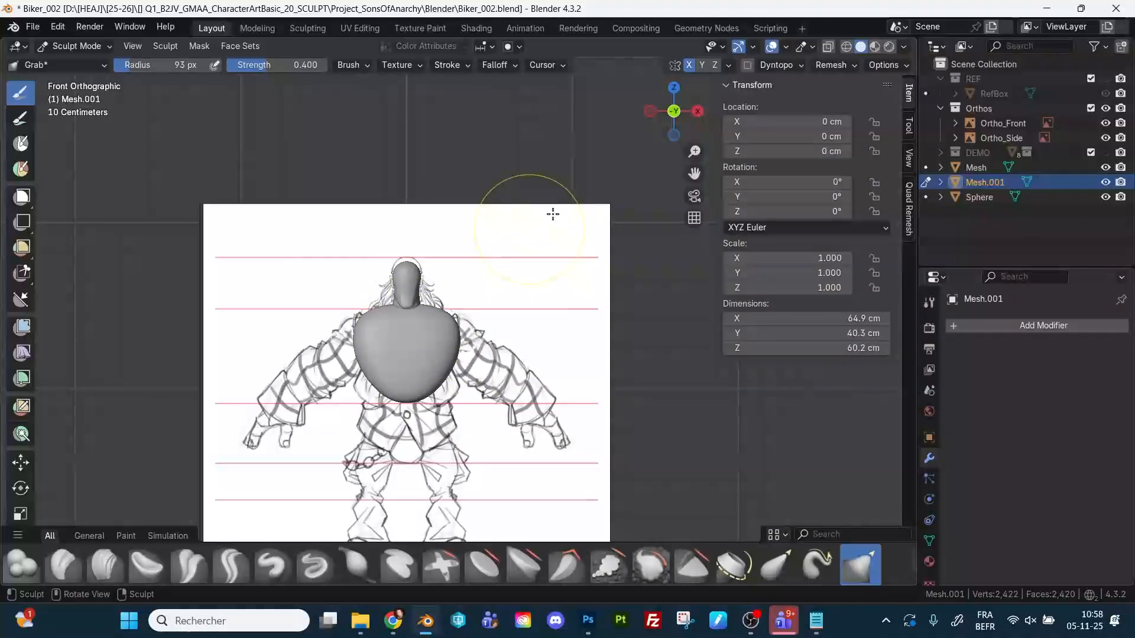
Pull the chest and belly forward to follow the side drawing using the Grab brush at a 156 px radius.
click(697, 112)
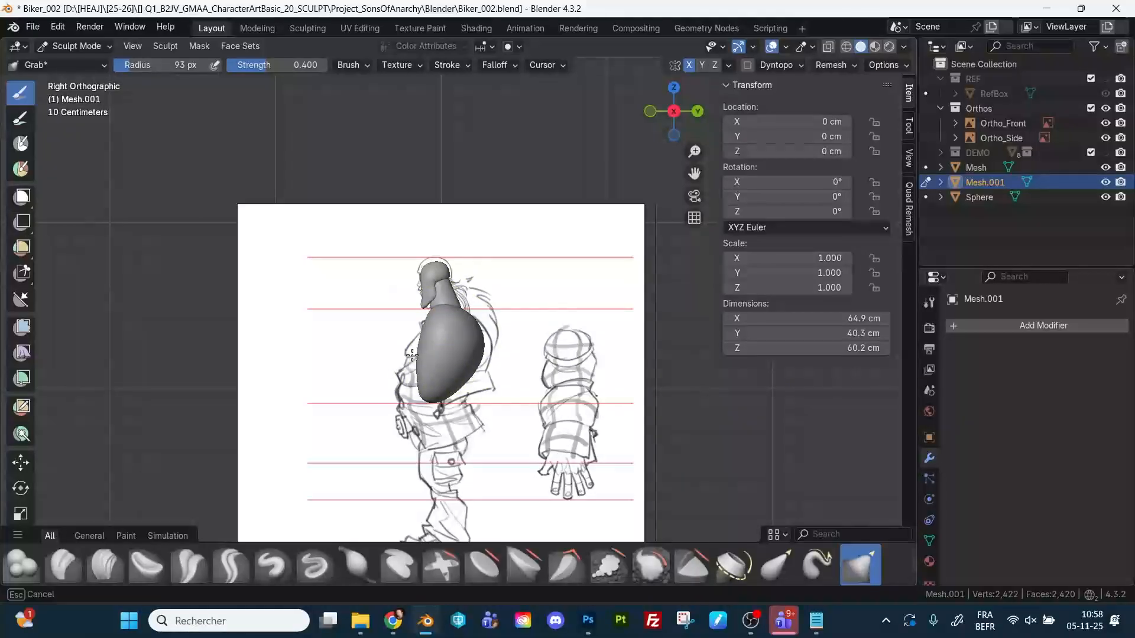
mouse_move(379, 352)
middle_down()
mouse_move(397, 357)
mouse_move(369, 392)
middle_up()
key(f)
click(415, 373)
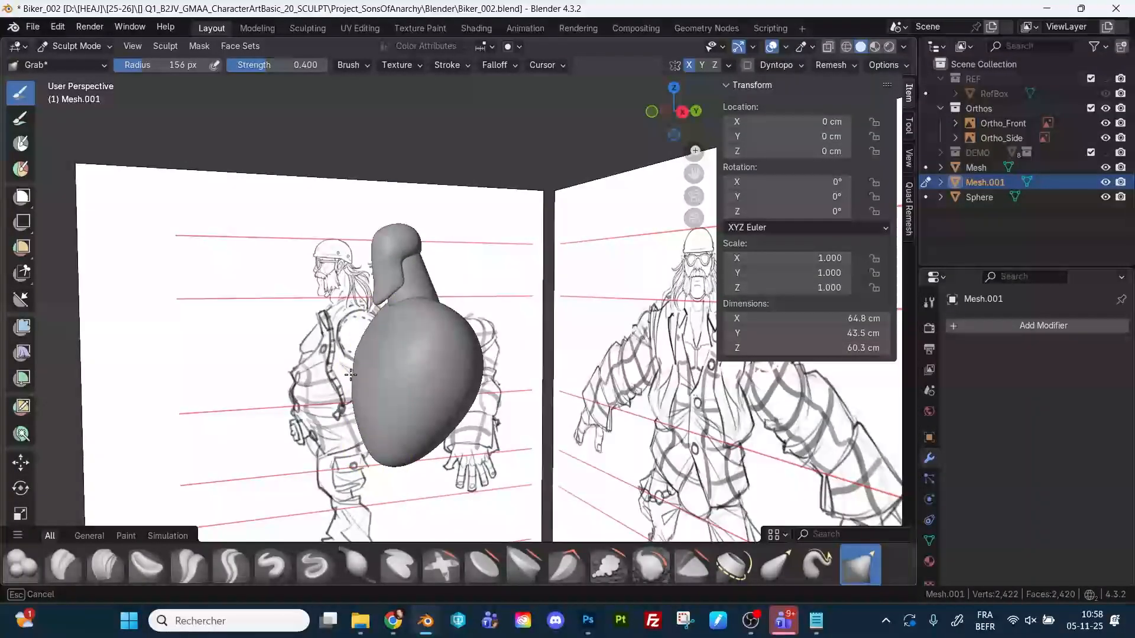
drag(355, 379, 334, 444)
mouse_move(406, 389)
middle_down()
mouse_move(414, 360)
mouse_move(446, 453)
mouse_move(418, 455)
mouse_move(418, 438)
mouse_move(457, 437)
middle_up()
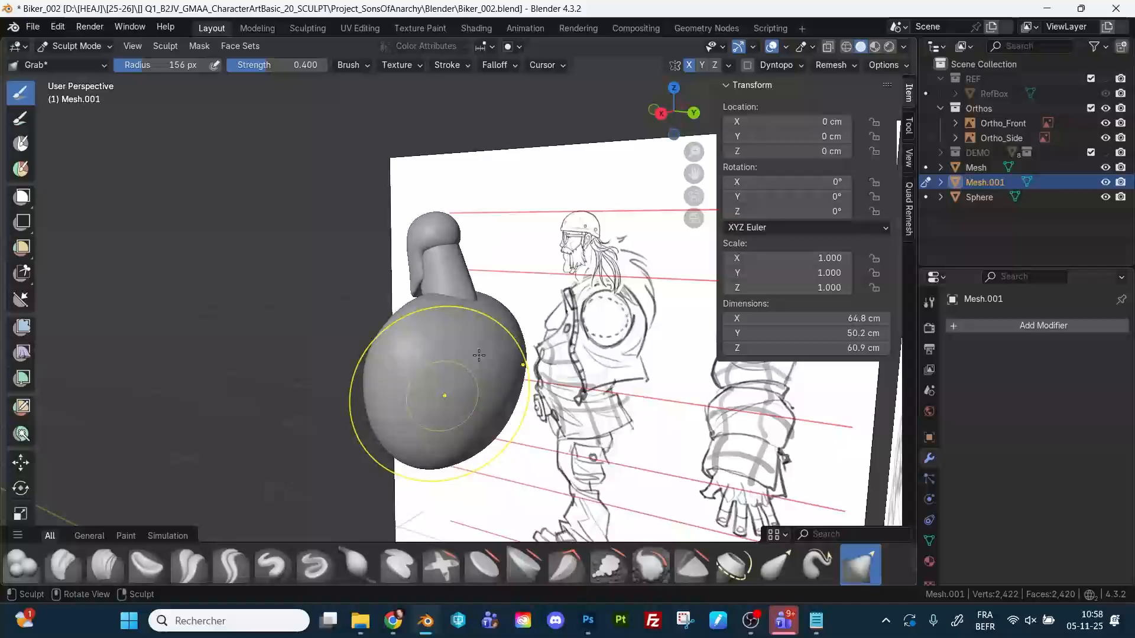
click(661, 113)
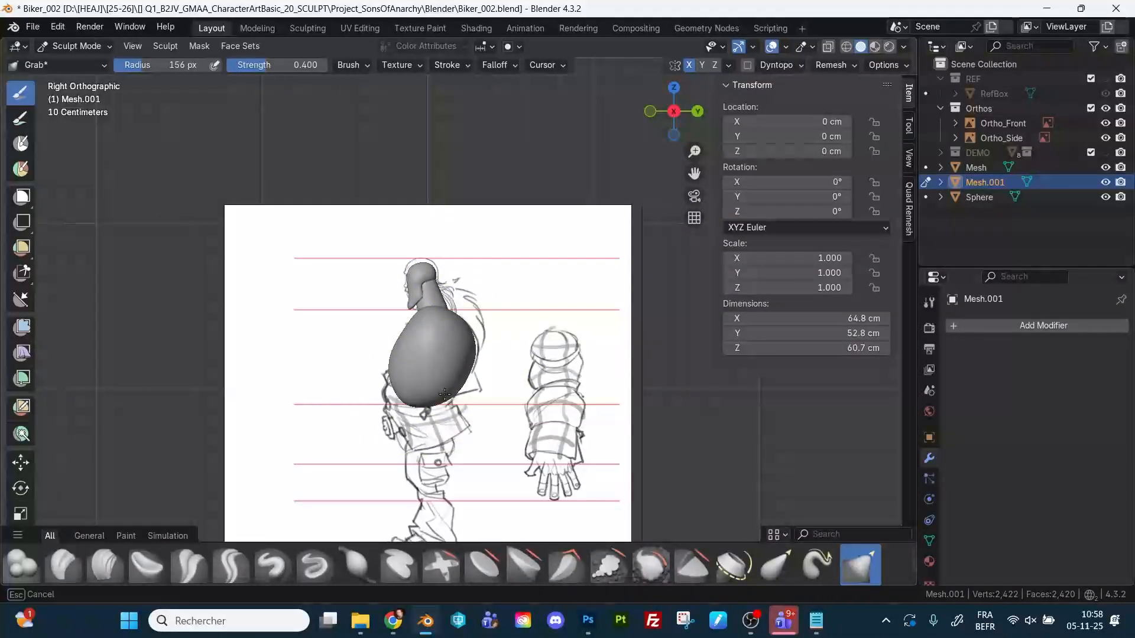
drag(392, 380, 400, 372)
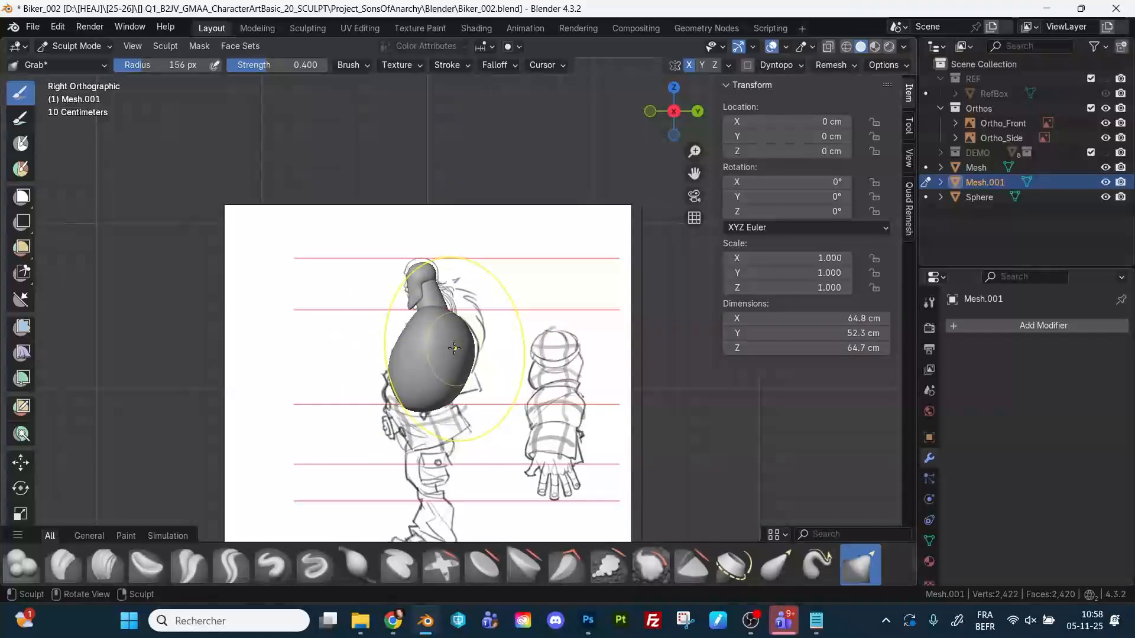
Refine the torso's side profile at the neck base and chest with the Grab brush at 76 px and 114 px radii.
key(f)
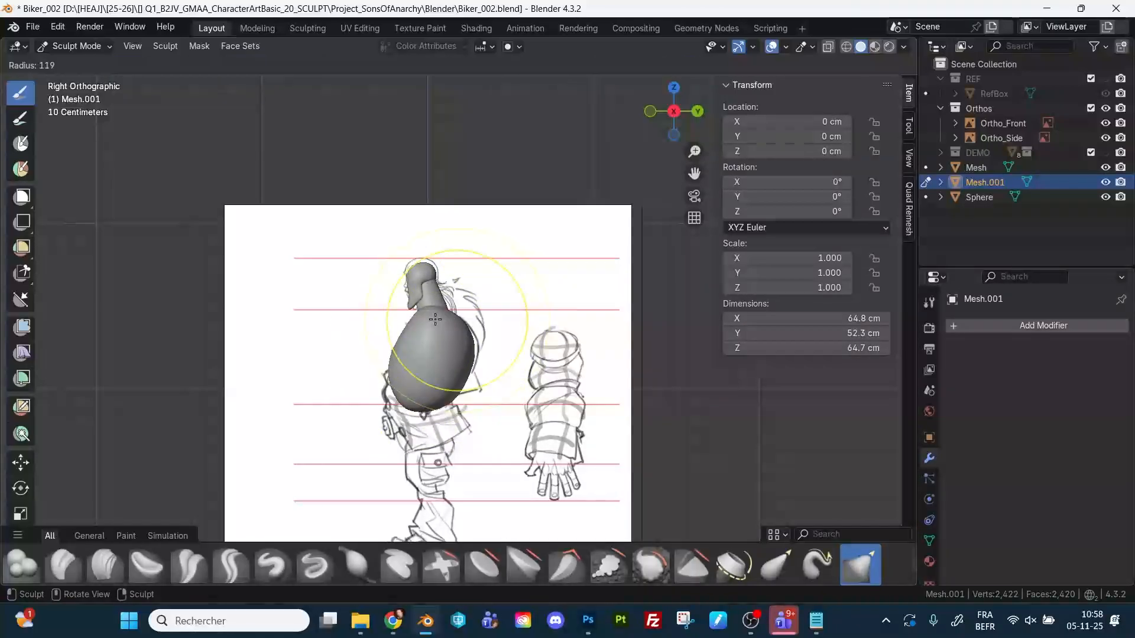
click(431, 316)
drag(430, 315, 424, 309)
key(f)
click(429, 311)
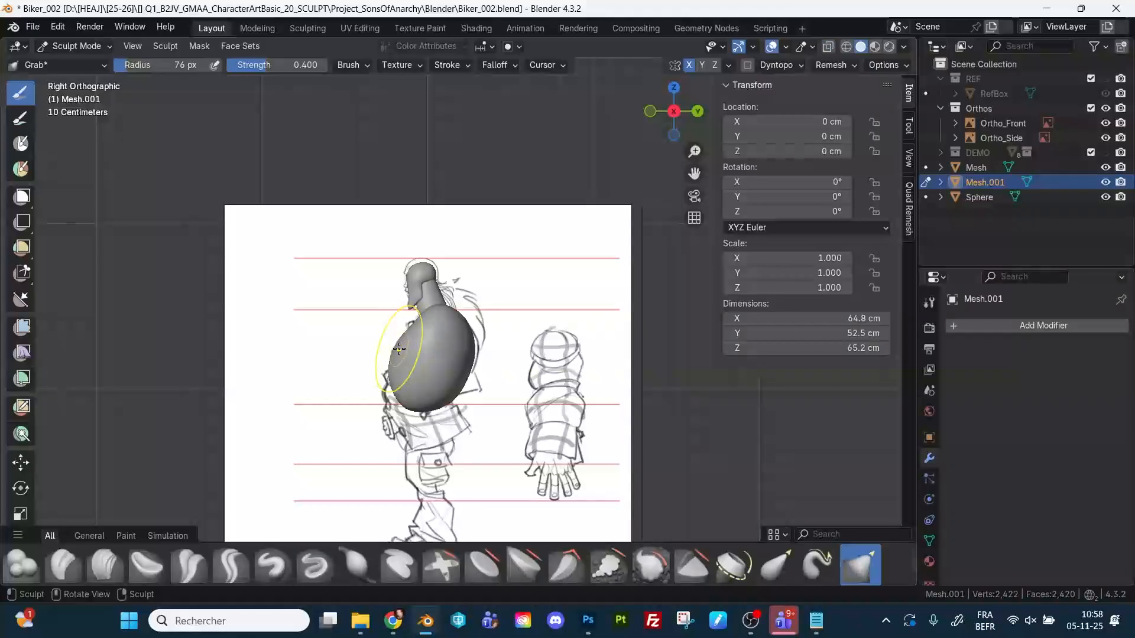
key(f)
click(397, 355)
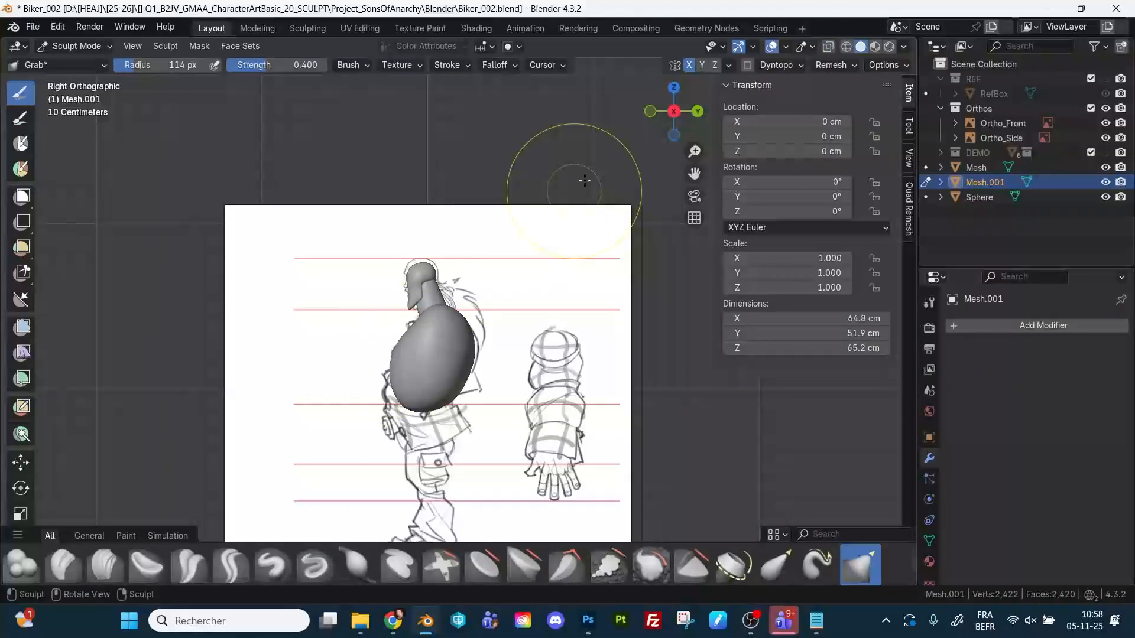
Adjust the torso's width against the front drawing with the 114 px Grab brush and remesh it more finely.
click(698, 111)
click(698, 111)
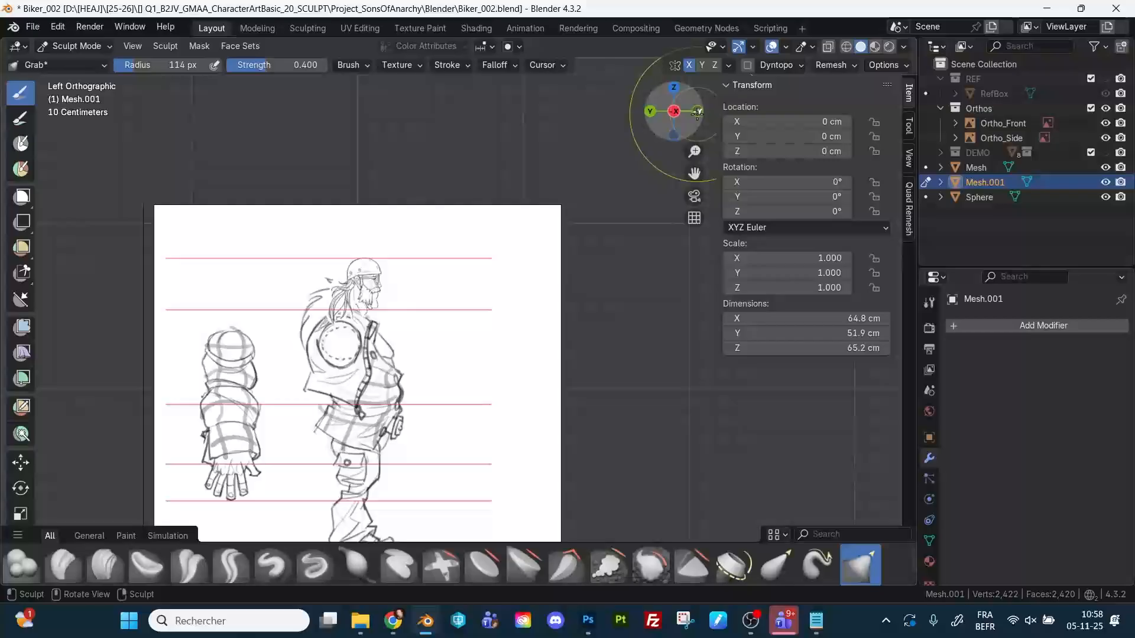
click(698, 111)
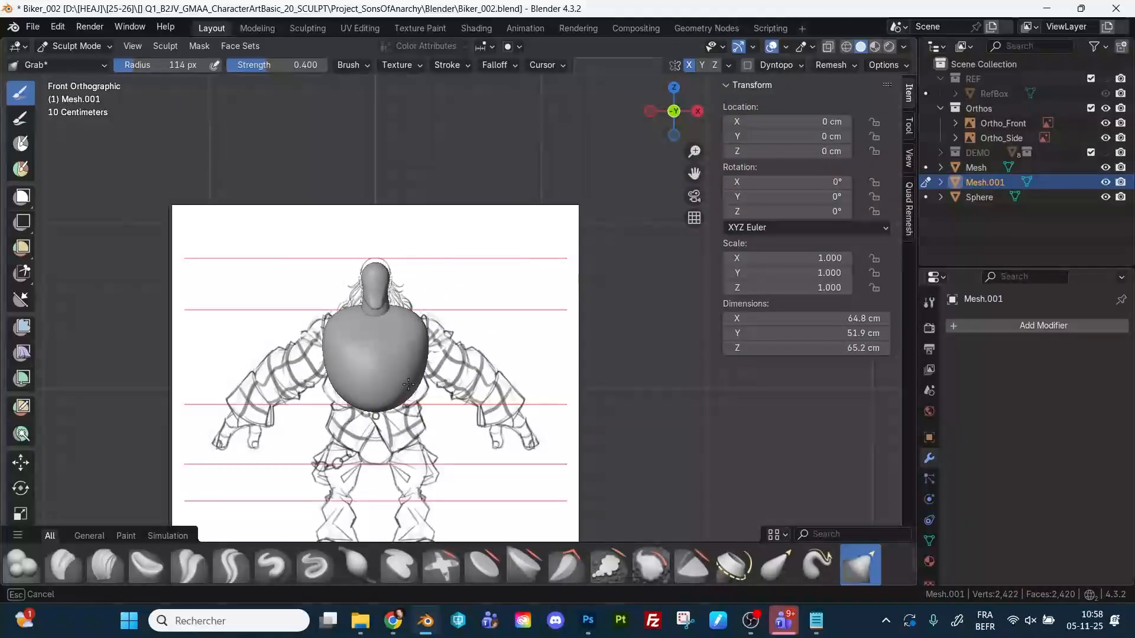
mouse_move(463, 330)
middle_down()
mouse_move(525, 291)
mouse_move(455, 286)
mouse_move(485, 286)
mouse_move(491, 256)
mouse_move(499, 268)
mouse_move(441, 291)
mouse_move(391, 279)
middle_up()
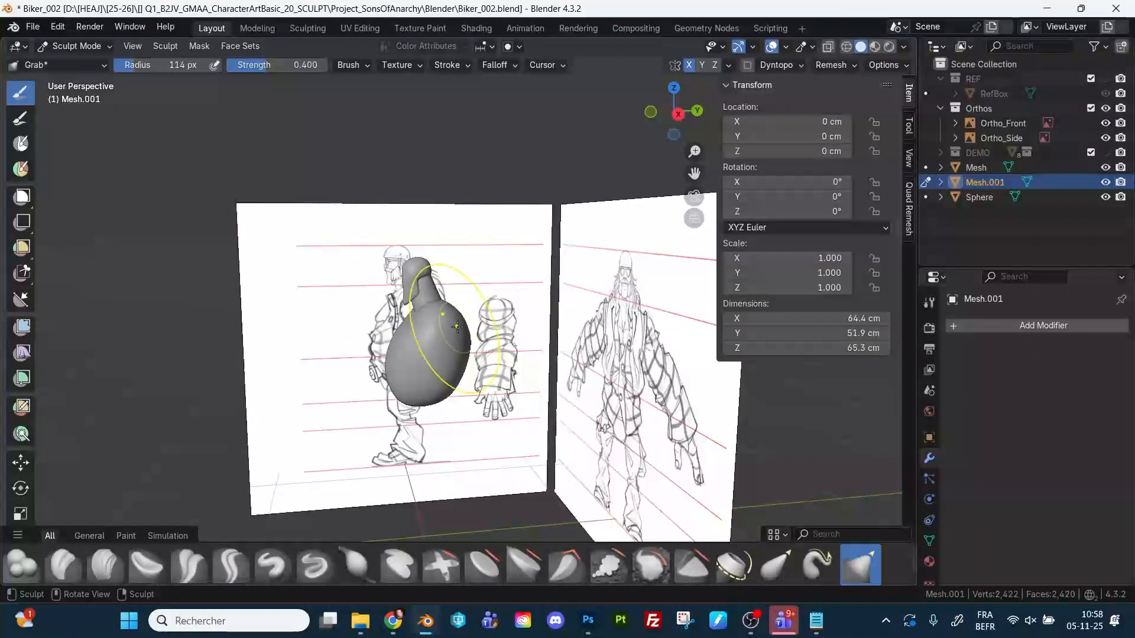
mouse_move(485, 302)
middle_down()
mouse_move(507, 301)
mouse_move(494, 311)
mouse_move(496, 284)
mouse_move(506, 293)
mouse_move(456, 280)
middle_up()
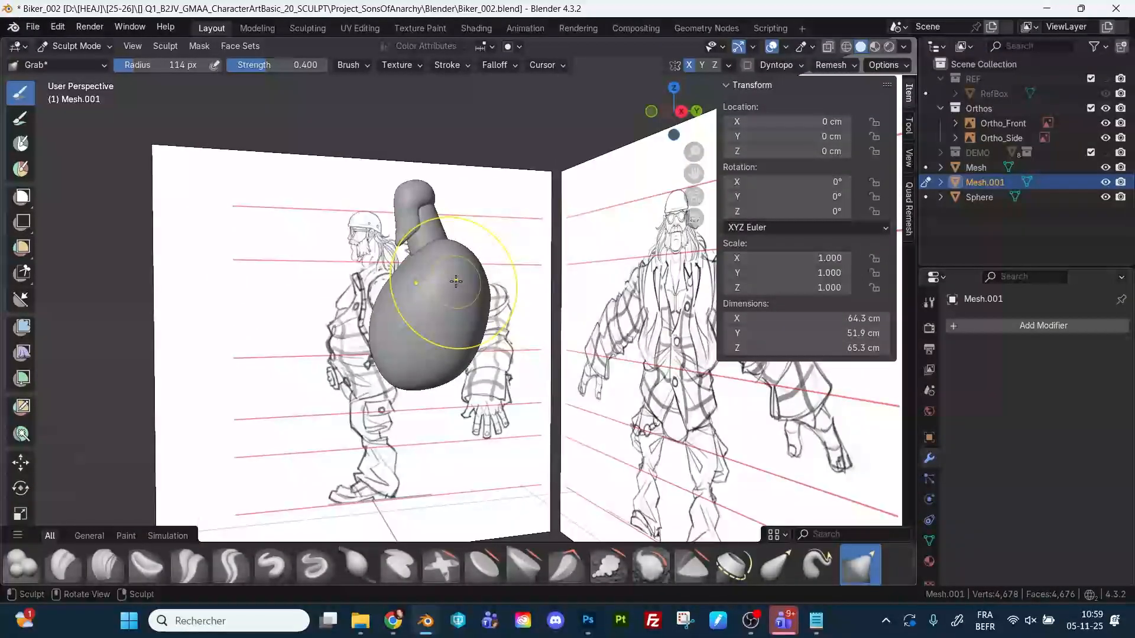
Flatten the sides of the torso where the arms attach, using the Flatten/Contrast brush at a 54 px radius.
key(shift+t)
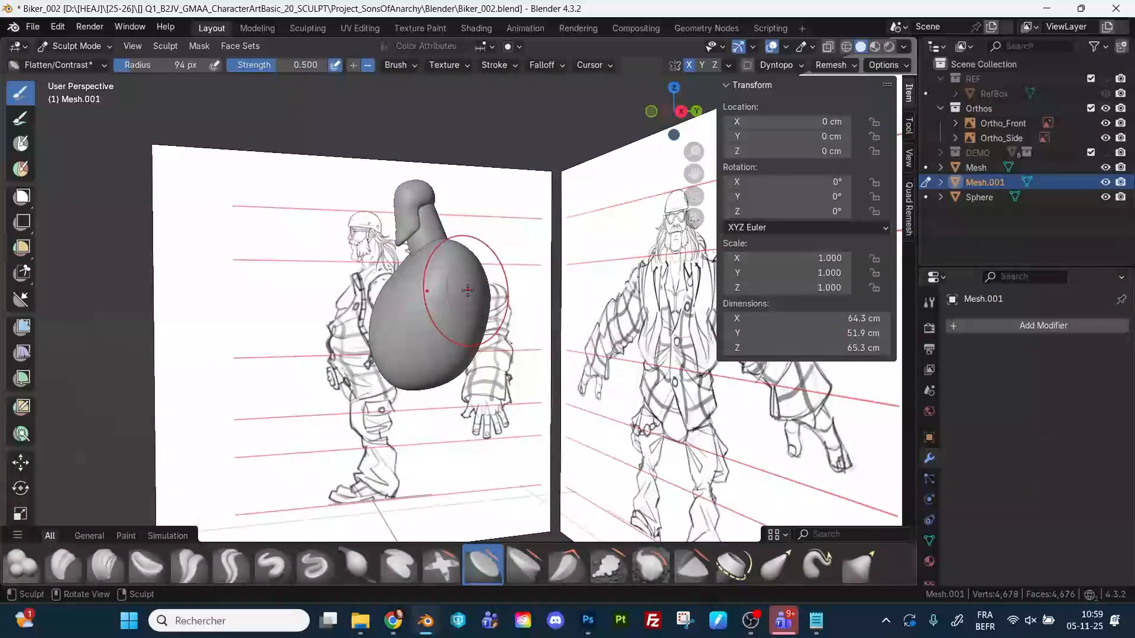
key(f)
click(445, 292)
mouse_move(469, 278)
middle_down()
mouse_move(456, 287)
mouse_move(458, 273)
middle_up()
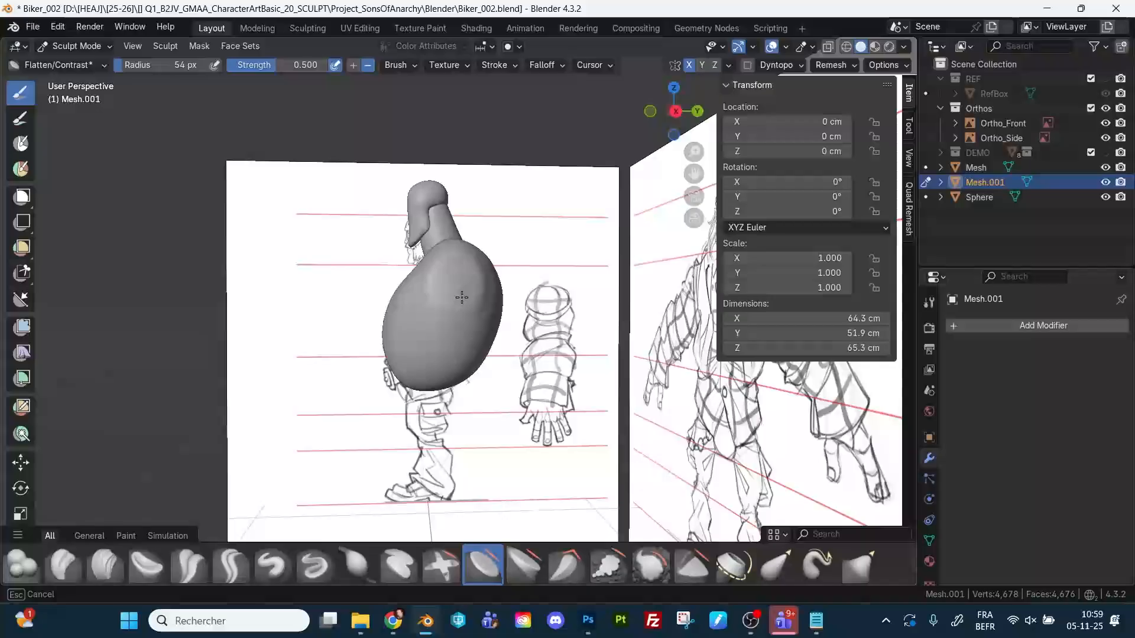
mouse_move(458, 288)
middle_down()
mouse_move(449, 272)
mouse_move(454, 293)
mouse_move(534, 233)
mouse_move(559, 282)
mouse_move(488, 277)
middle_up()
Reshape the torso's back and shoulder area with the Grab brush at a 143 px radius.
key(g)
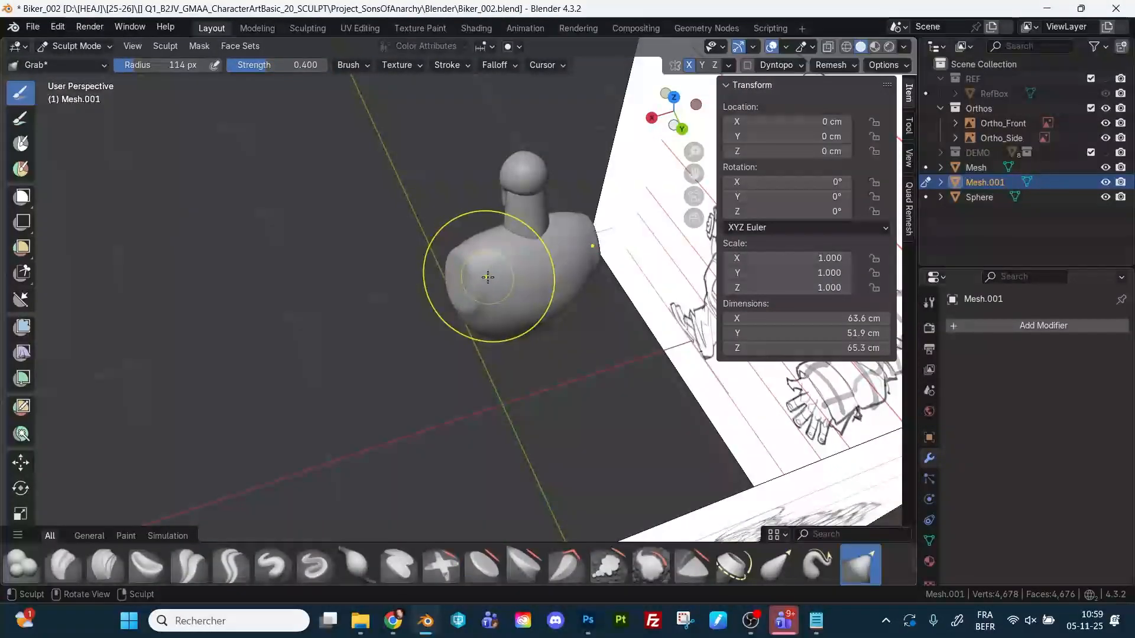
key(f)
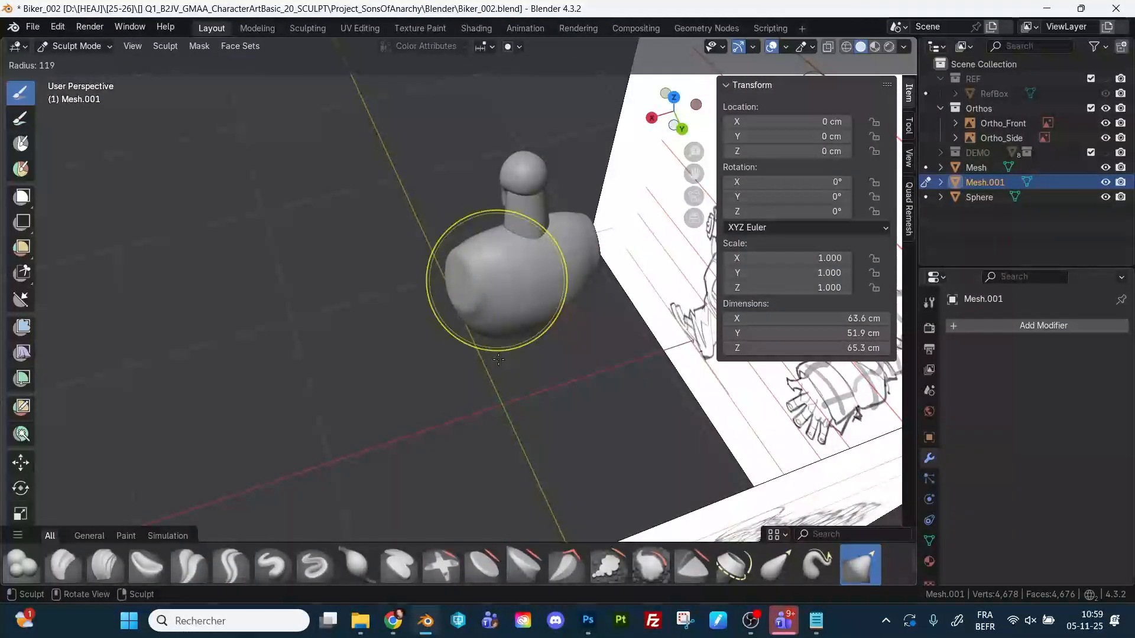
click(513, 318)
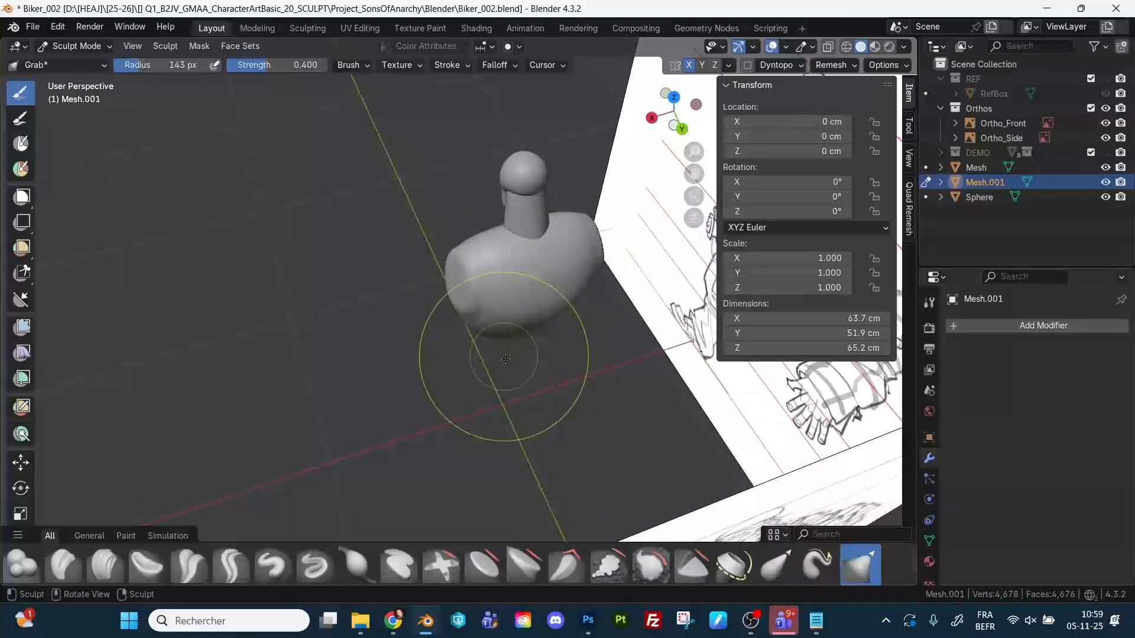
middle_drag(506, 359, 489, 297)
mouse_move(420, 276)
middle_down()
mouse_move(477, 291)
mouse_move(527, 226)
middle_up()
drag(528, 227, 521, 231)
Pull the shoulder slopes up toward the neck with the Grab brush at a 92 px radius.
key(f)
click(586, 235)
mouse_move(521, 230)
middle_down()
mouse_move(645, 173)
mouse_move(635, 195)
mouse_move(651, 233)
mouse_move(594, 283)
mouse_move(609, 242)
middle_up()
middle_drag(460, 243, 439, 242)
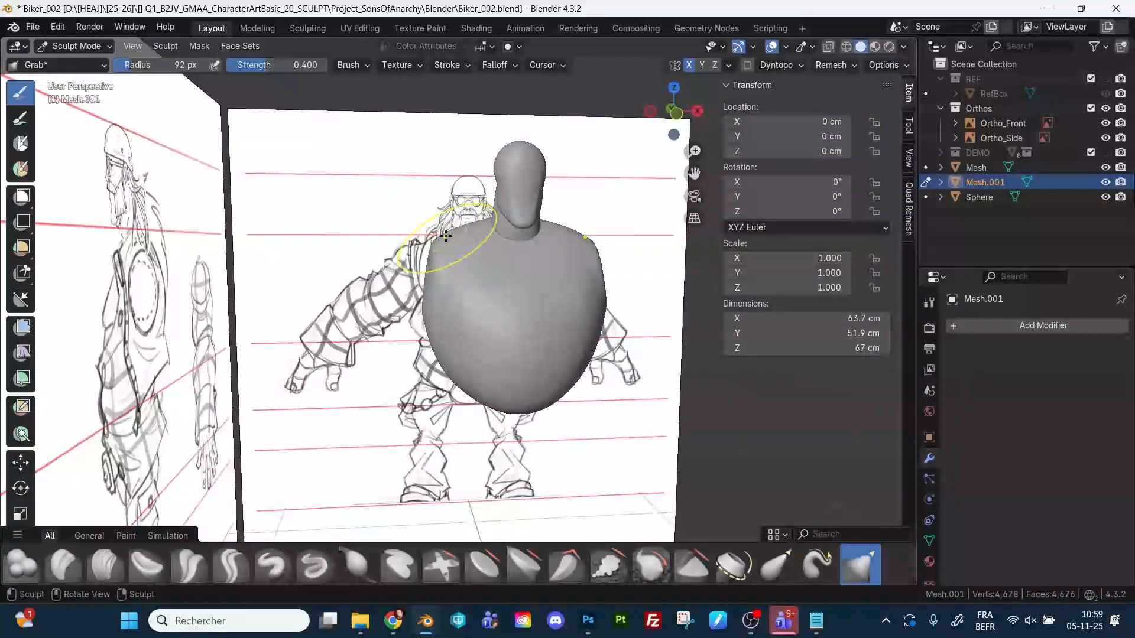
drag(446, 235, 459, 233)
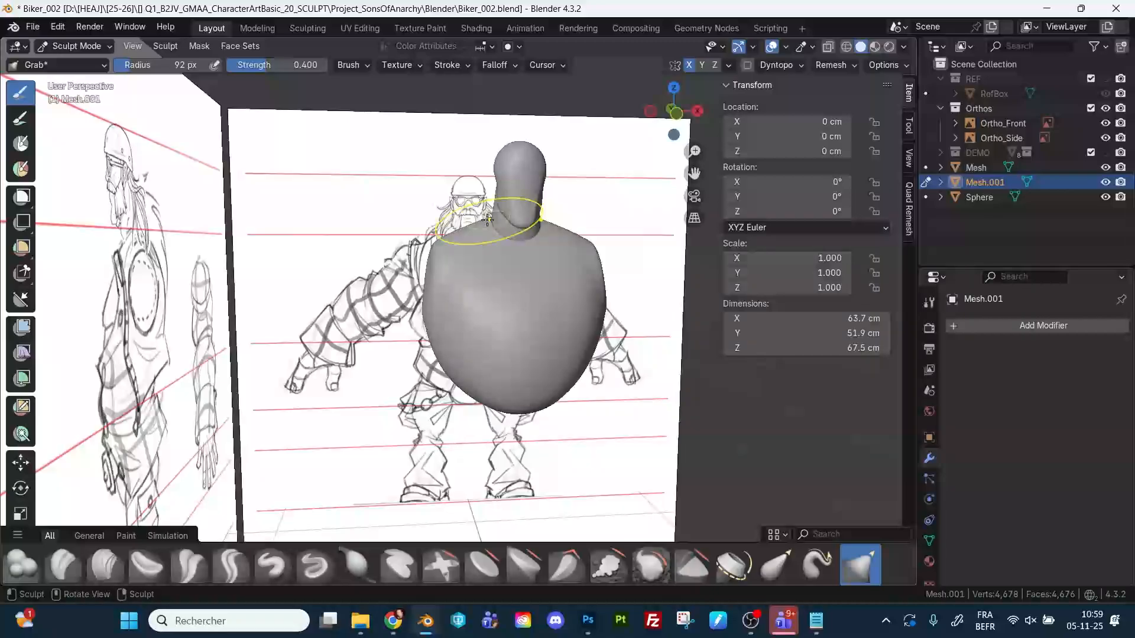
mouse_move(459, 232)
middle_down()
mouse_move(530, 283)
mouse_move(537, 263)
middle_up()
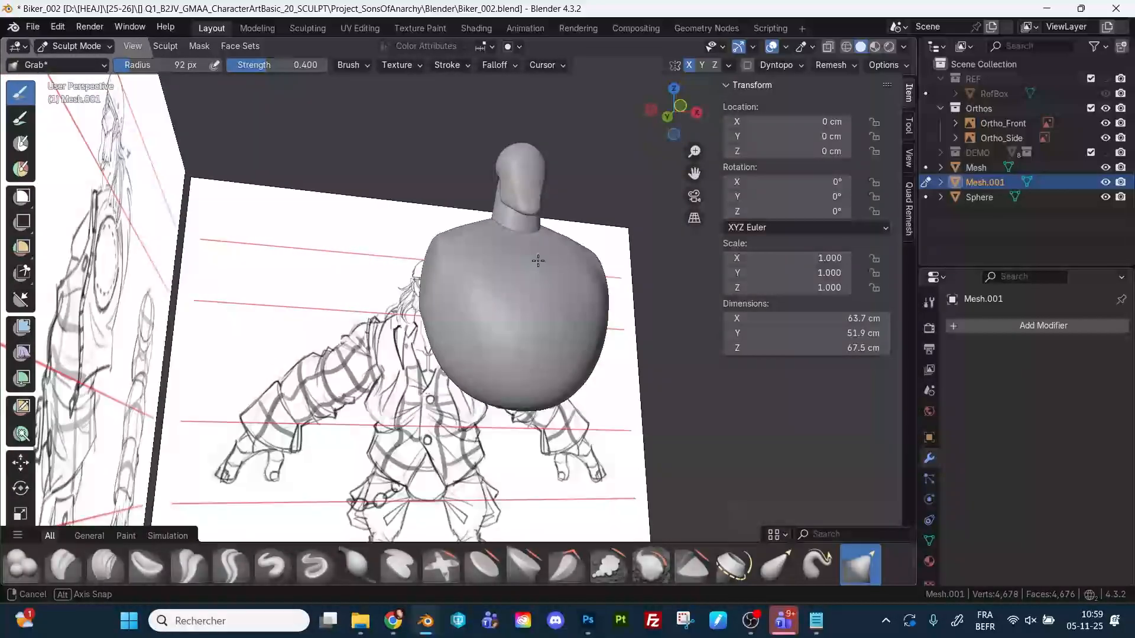
Mark the lower edge of the chest across the torso's front, reducing the Draw brush to a 16 px radius.
key(shift+t)
mouse_move(526, 337)
mouse_down()
mouse_move(510, 351)
mouse_move(524, 329)
mouse_up()
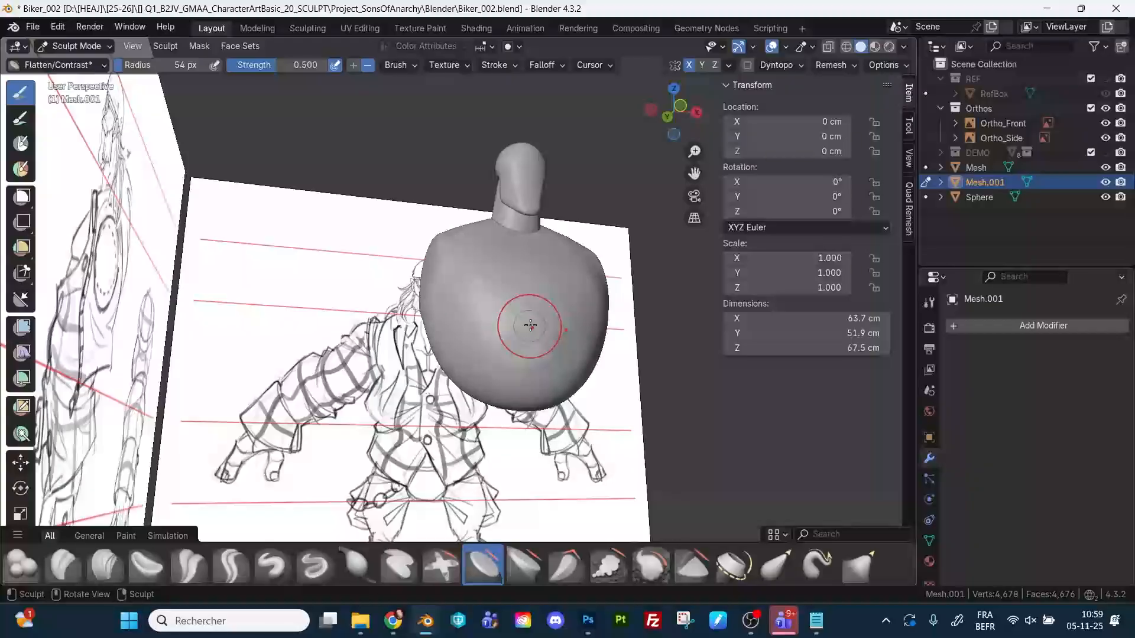
key(x)
key(f)
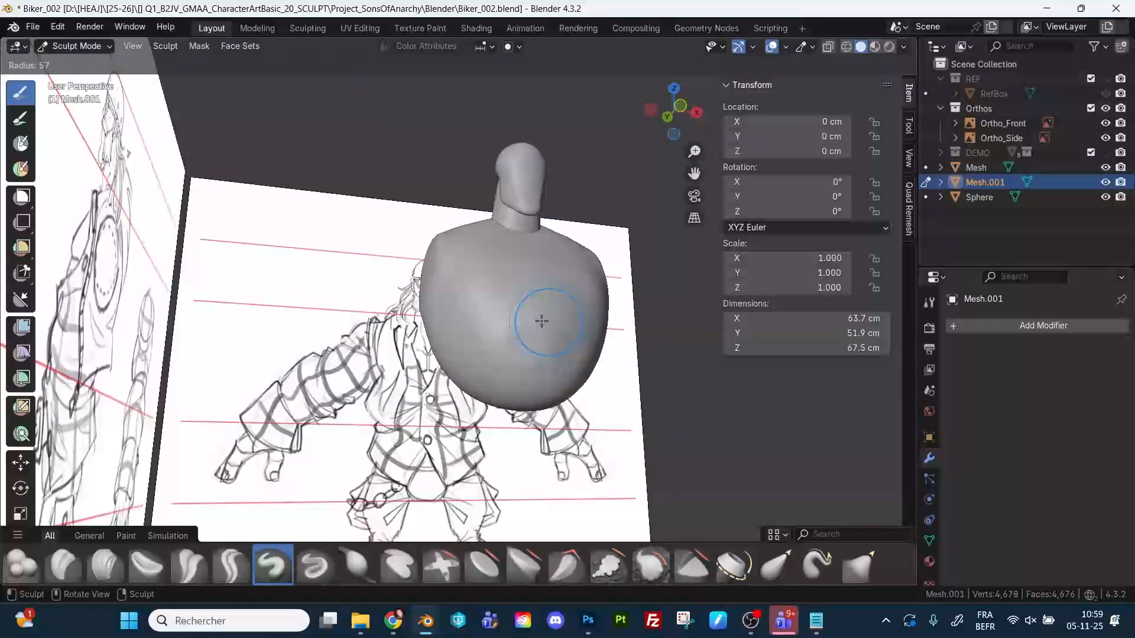
click(532, 321)
drag(532, 325, 481, 355)
key(f)
click(513, 328)
middle_drag(481, 354, 520, 343)
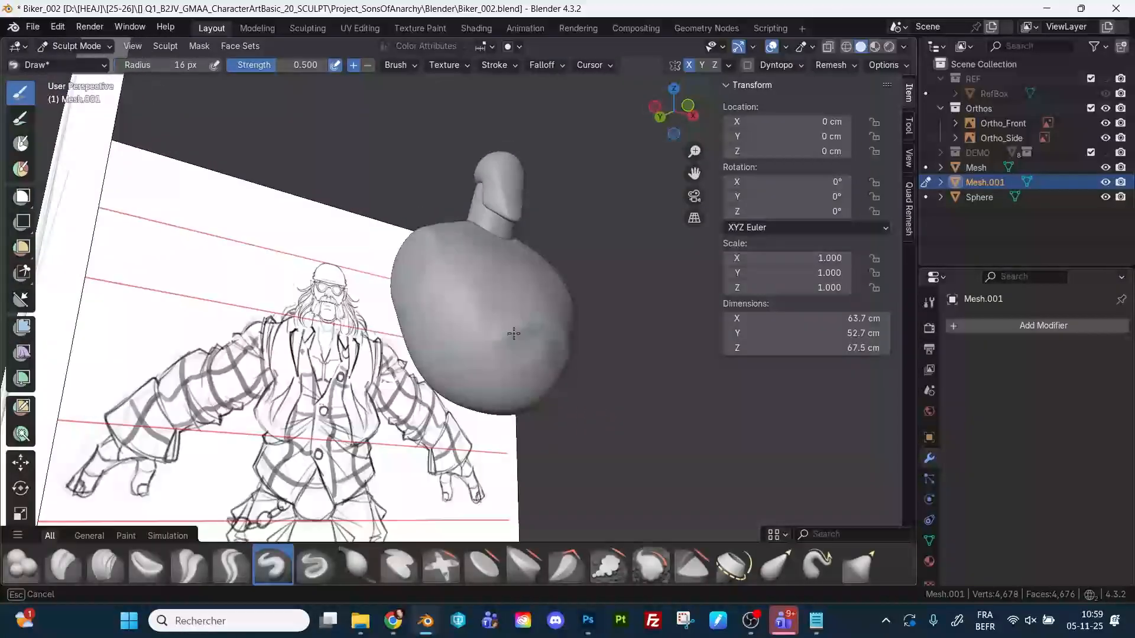
Hide the Orthos drawings and strengthen the edge between chest and belly with the Draw brush at a 34 px radius.
key(f)
click(472, 361)
mouse_move(448, 370)
middle_down()
mouse_move(491, 367)
mouse_move(514, 349)
mouse_move(436, 385)
mouse_move(373, 379)
mouse_move(408, 370)
mouse_move(432, 334)
middle_up()
click(1105, 108)
key(f)
click(470, 370)
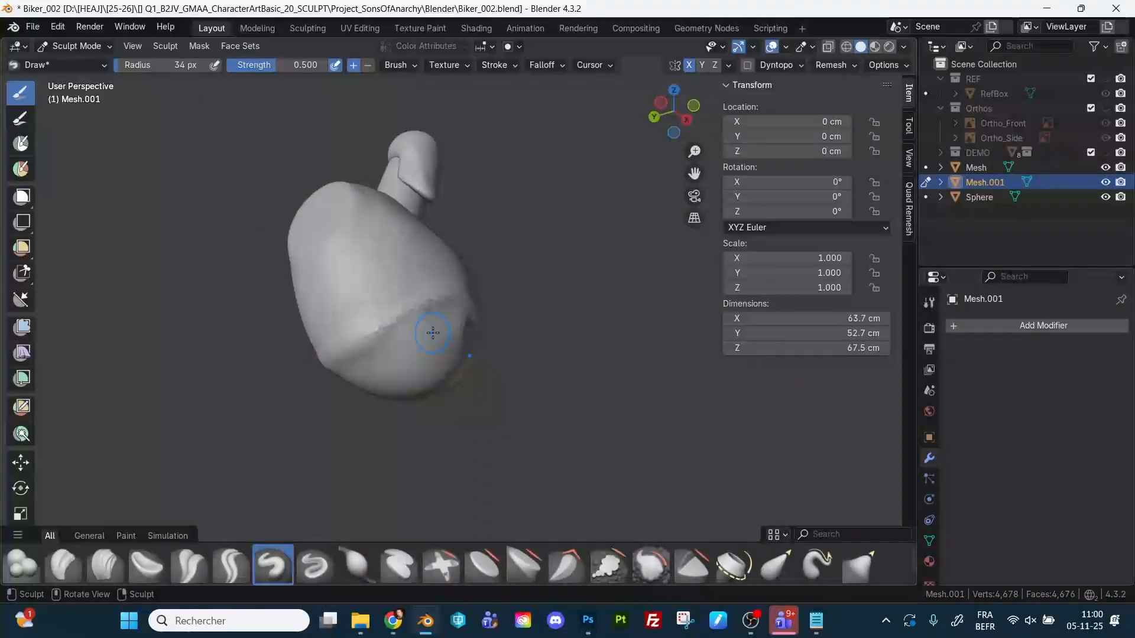
Flatten the belly area below the chest edge with the Flatten/Contrast brush at a 101 px radius.
key(shift+t)
key(f)
click(457, 339)
alt+drag(435, 322, 461, 338)
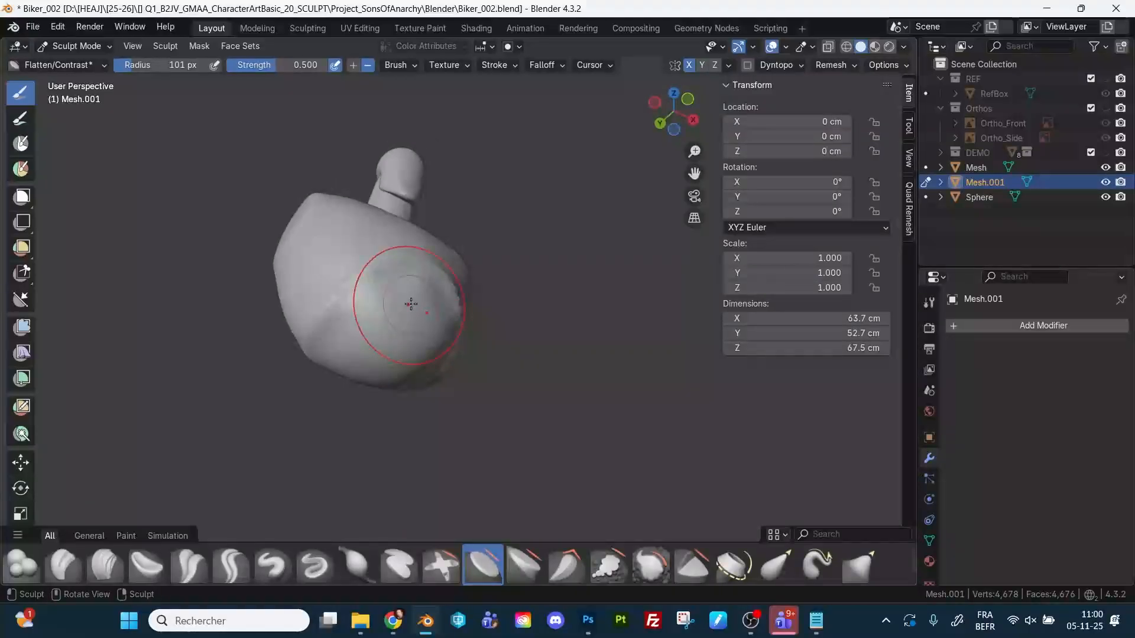
mouse_move(412, 334)
middle_down()
mouse_move(410, 299)
mouse_move(393, 333)
middle_up()
mouse_move(420, 292)
middle_down()
mouse_move(398, 313)
mouse_move(442, 329)
mouse_move(445, 320)
mouse_move(443, 329)
middle_up()
mouse_move(443, 329)
mouse_down()
mouse_move(451, 301)
mouse_move(443, 325)
mouse_up()
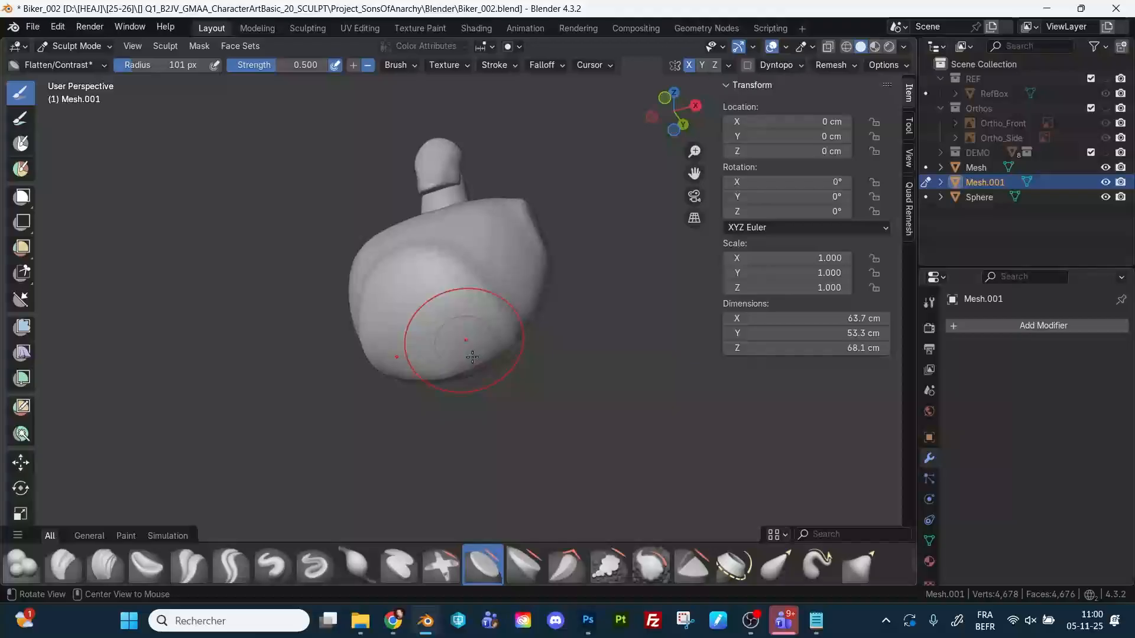
Flatten the underside of the torso with the Flatten/Contrast brush, reducing its radius from 101 px to 70 px.
middle_drag(443, 324, 451, 367)
drag(458, 381, 459, 378)
mouse_move(459, 379)
middle_down()
mouse_move(501, 350)
mouse_move(490, 336)
middle_up()
mouse_move(491, 337)
mouse_down()
mouse_move(511, 338)
mouse_move(459, 344)
mouse_up()
key(f)
click(491, 334)
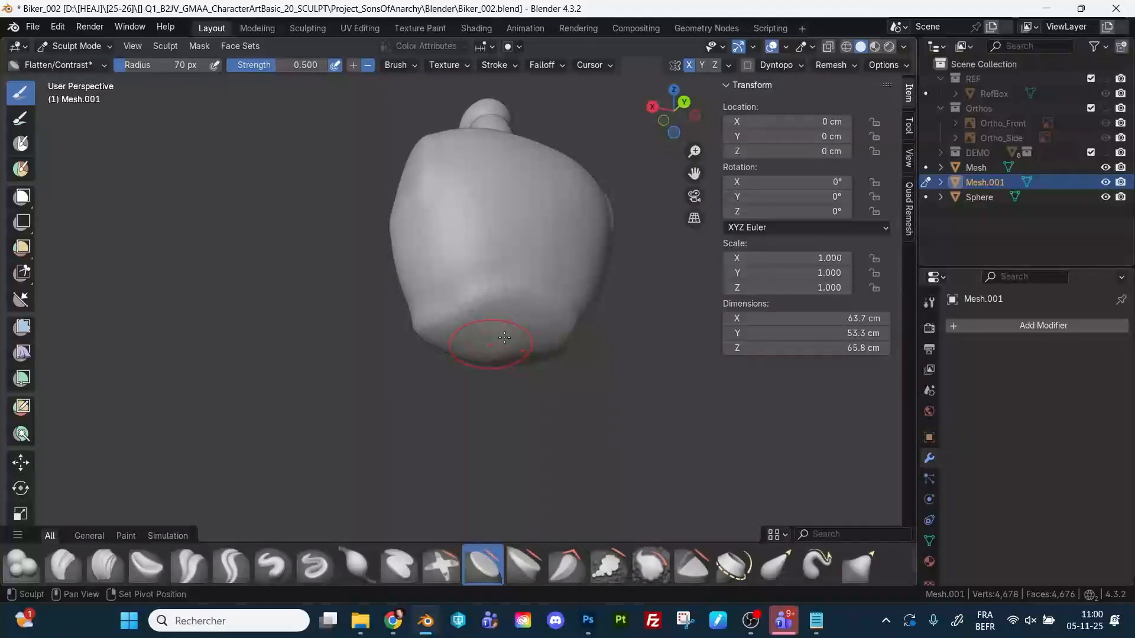
middle_drag(389, 385, 467, 331)
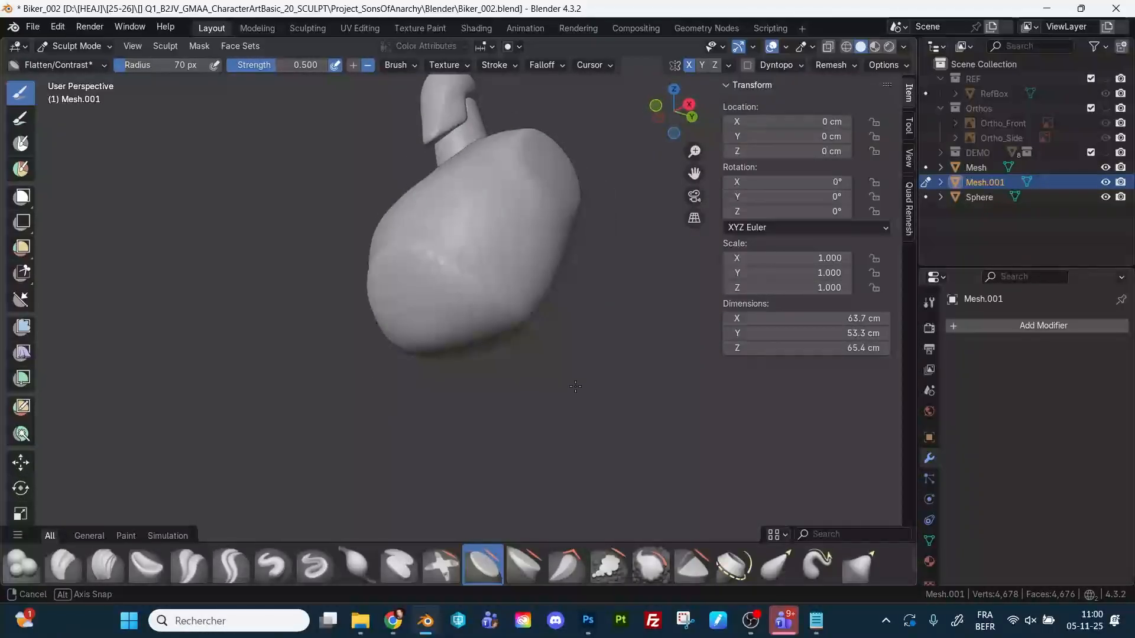
Refine the lower front and bottom edges of the torso into cleaner planes with the 70 px Flatten/Contrast brush.
drag(466, 331, 455, 331)
middle_drag(455, 331, 447, 321)
mouse_move(446, 324)
mouse_down()
mouse_move(438, 332)
mouse_move(433, 323)
mouse_up()
alt+drag(432, 320, 439, 325)
middle_drag(440, 326, 467, 328)
drag(469, 328, 479, 290)
drag(474, 308, 470, 335)
Push the bottom of the torso slightly upward with the Grab brush at a 145 px radius.
key(g)
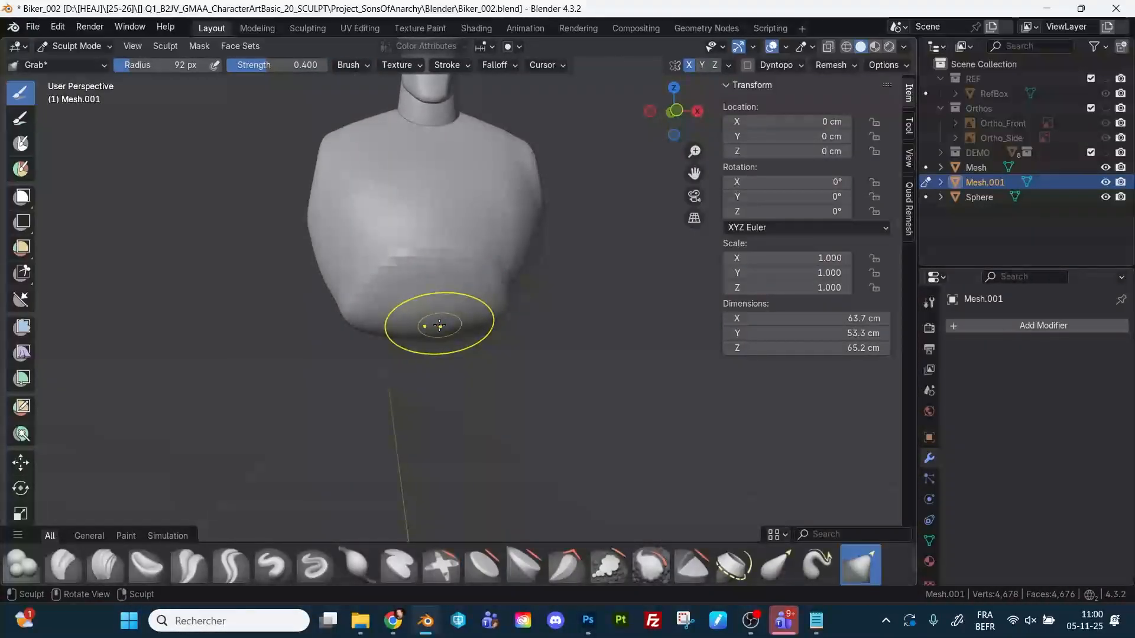
key(f)
click(516, 325)
mouse_move(431, 331)
mouse_down()
mouse_move(434, 319)
mouse_move(475, 321)
mouse_move(468, 352)
mouse_up()
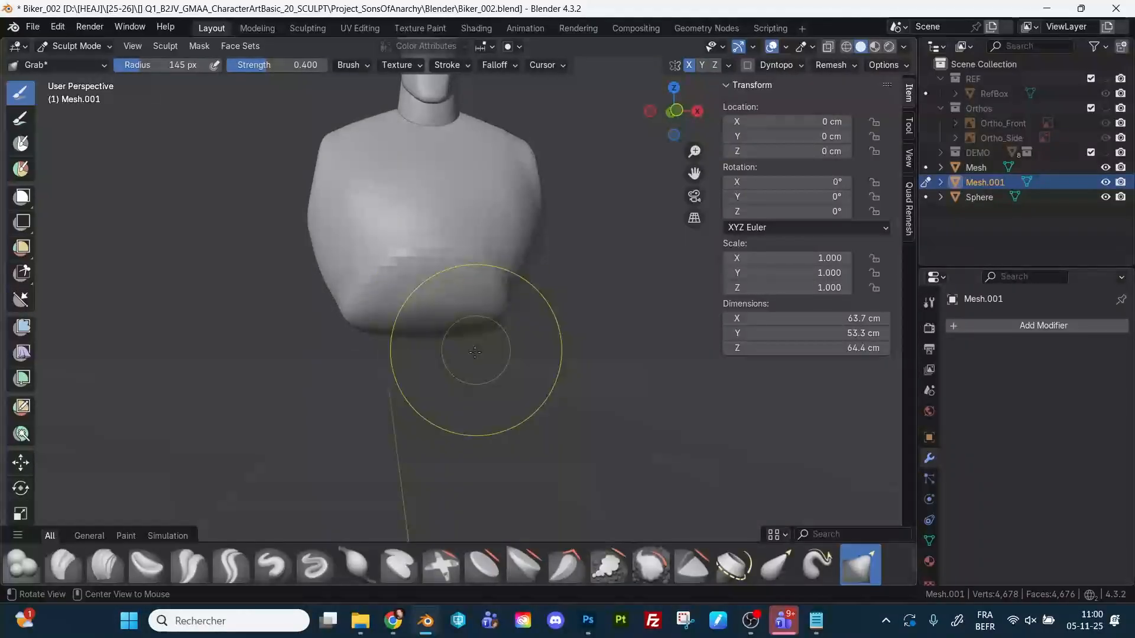
middle_drag(469, 355, 494, 354)
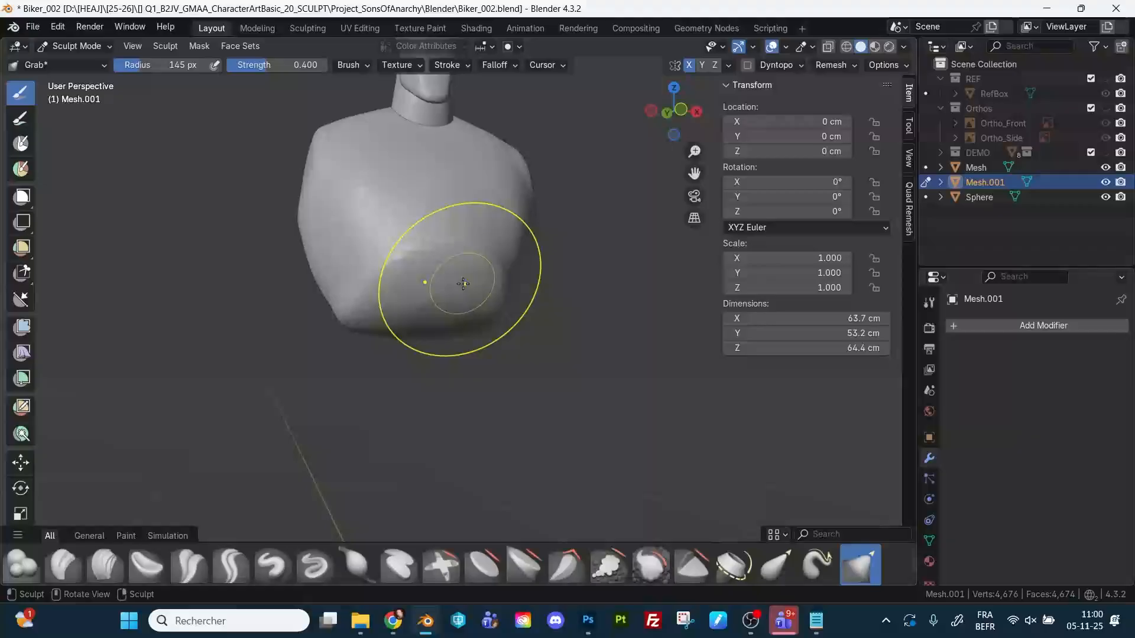
Soften the transition between chest and belly with the Flatten/Contrast brush at 37 px and 58 px radii.
key(shift+t)
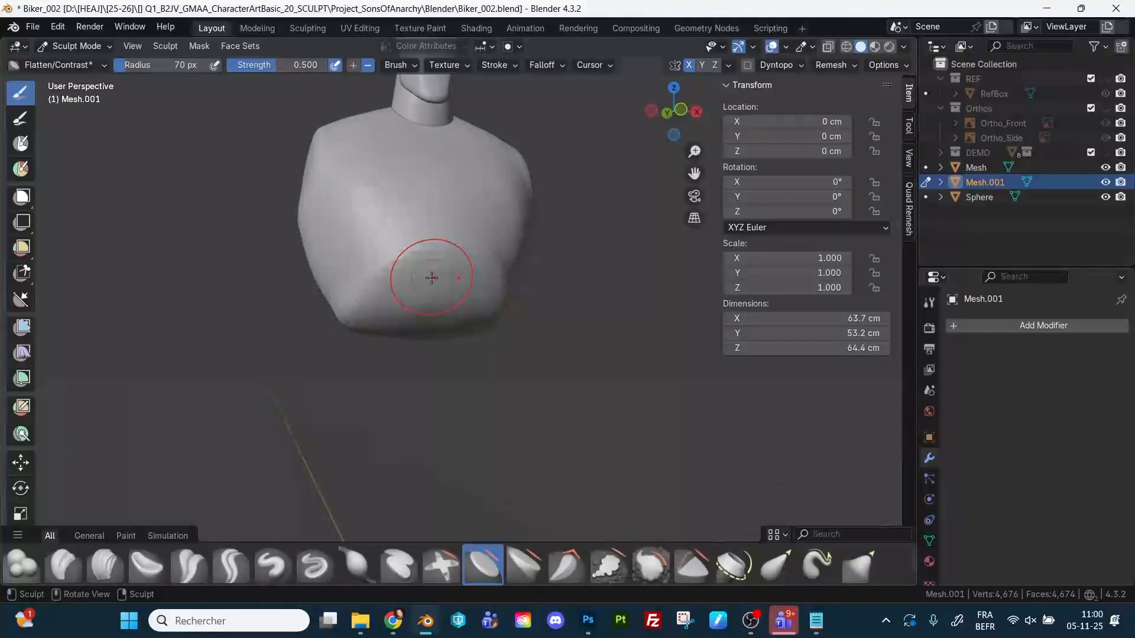
key(bracketleft)
key(bracketleft)
key(bracketleft)
key(bracketleft)
key(bracketleft)
key(bracketleft)
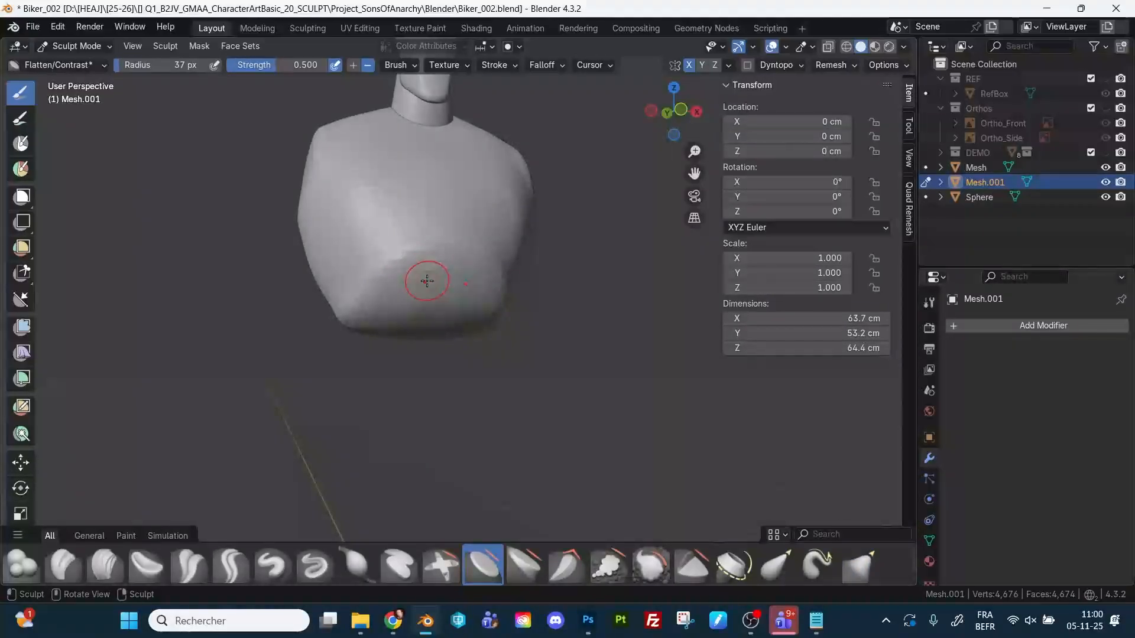
key(f)
click(442, 267)
middle_drag(442, 268, 452, 286)
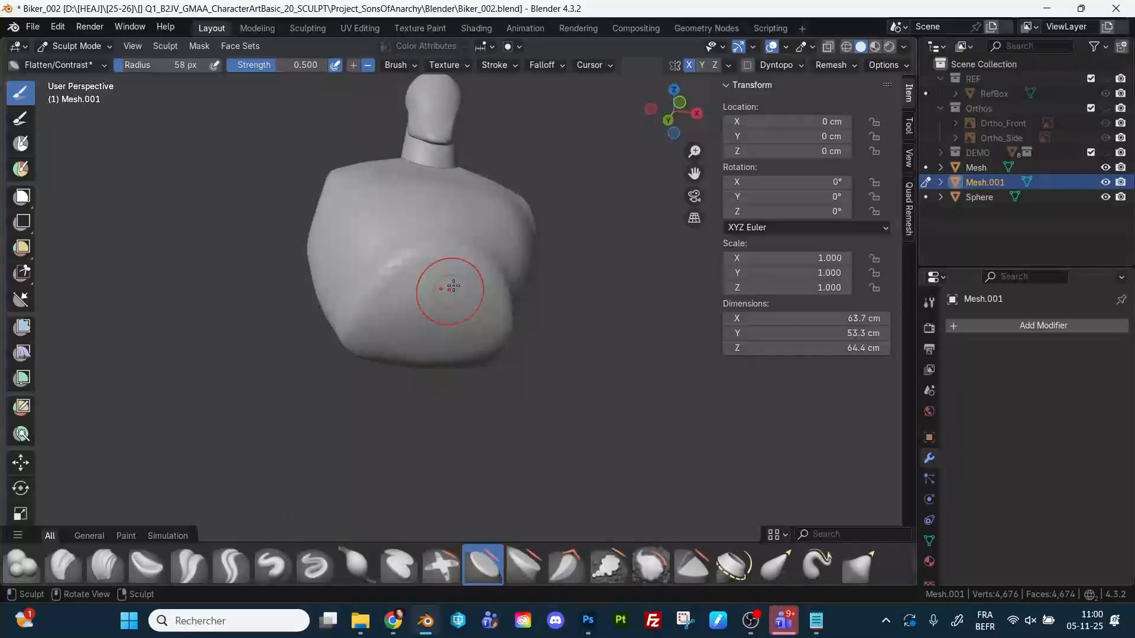
middle_drag(476, 379, 462, 332)
Build up the lower front and sides of the torso with the Clay Strips brush at a 36 px radius.
key(c)
key(f)
click(410, 308)
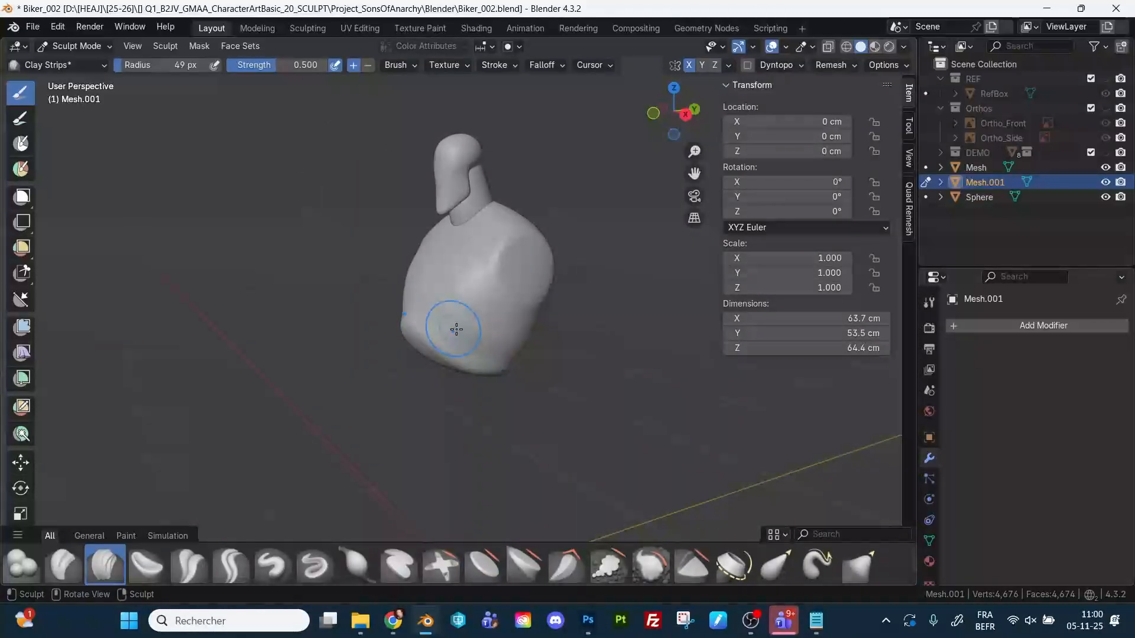
key(bracketleft)
key(bracketleft)
key(bracketleft)
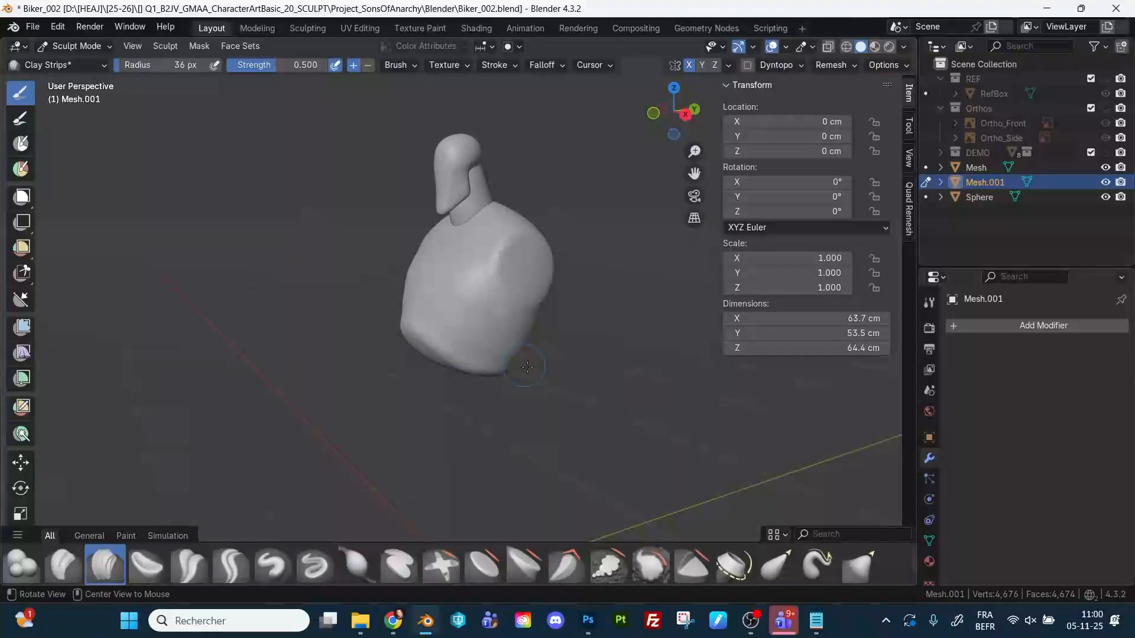
middle_drag(528, 367, 489, 338)
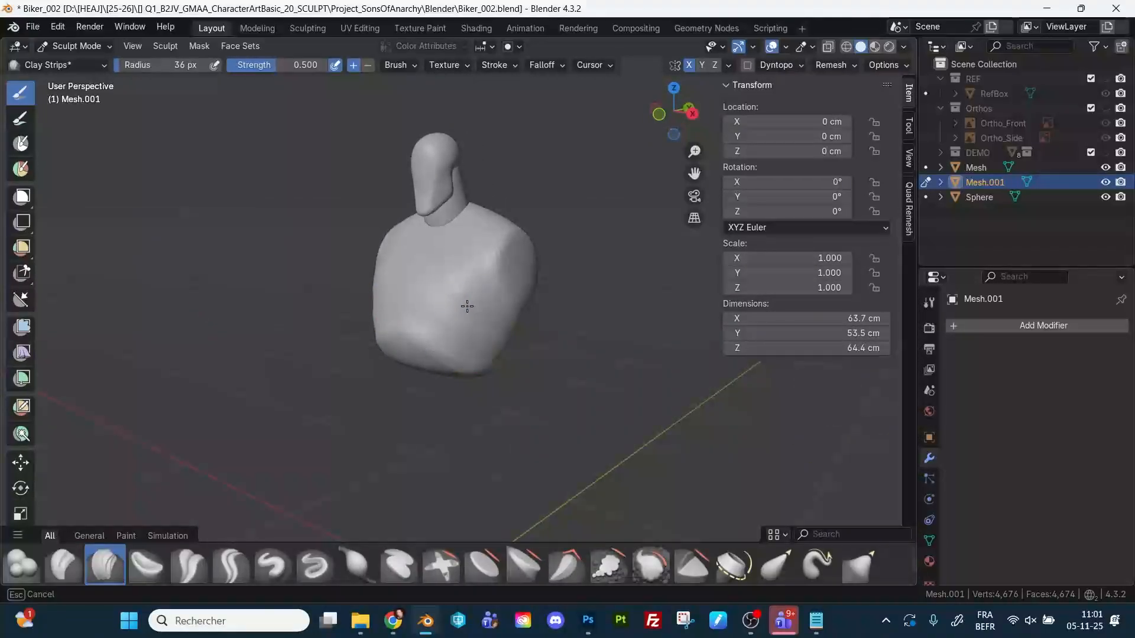
mouse_move(486, 358)
middle_down()
mouse_move(578, 355)
mouse_move(605, 341)
middle_up()
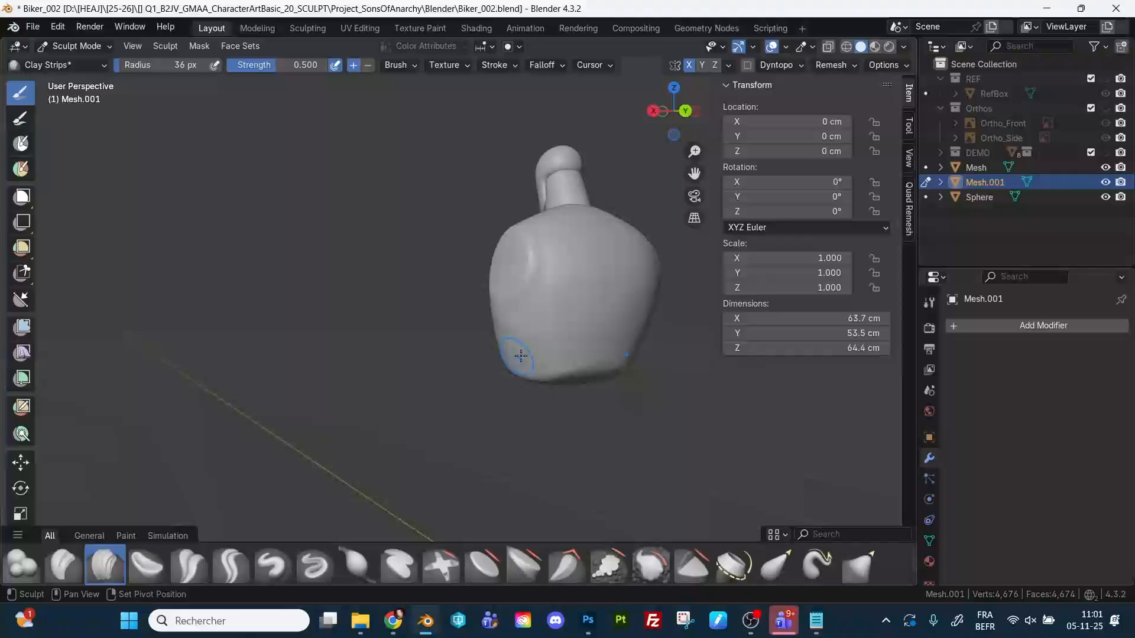
Refine the volume along the flank and around the arm attachments with the 36 px Clay Strips brush.
mouse_move(501, 361)
middle_down()
mouse_move(557, 320)
mouse_move(548, 244)
middle_up()
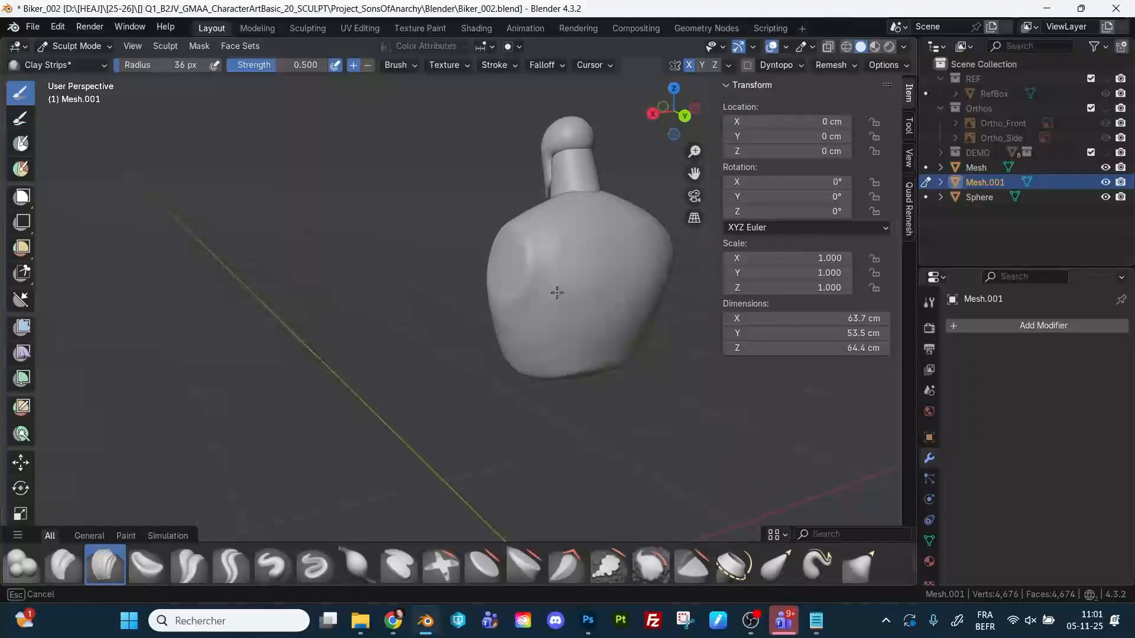
middle_drag(461, 321, 520, 246)
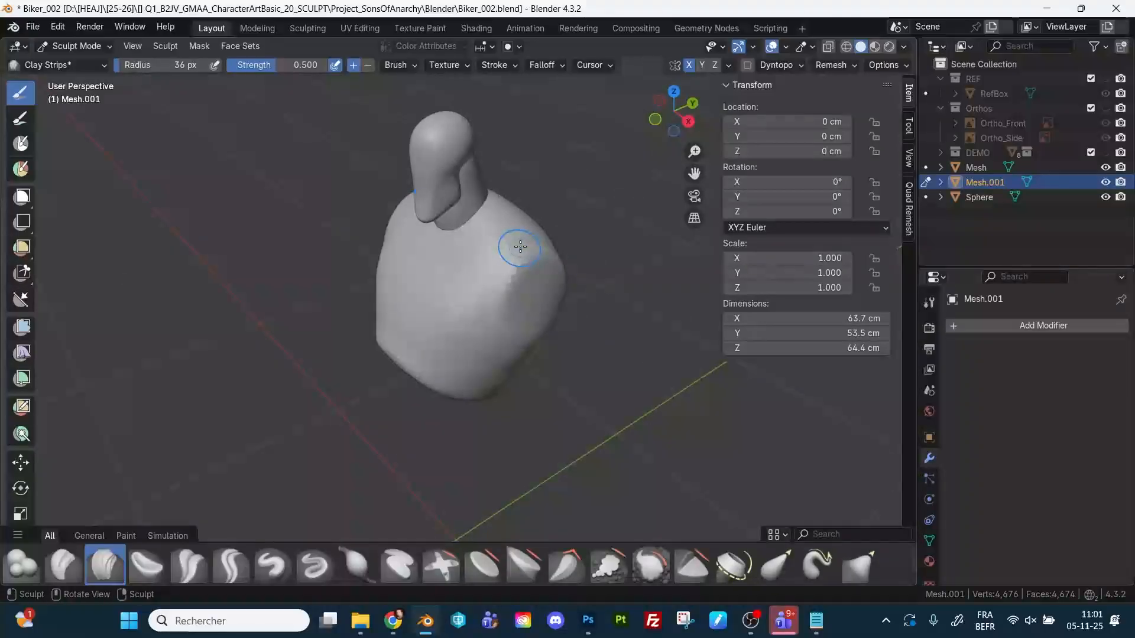
middle_drag(485, 289, 495, 251)
mouse_move(495, 357)
middle_down()
mouse_move(497, 329)
mouse_move(513, 343)
middle_up()
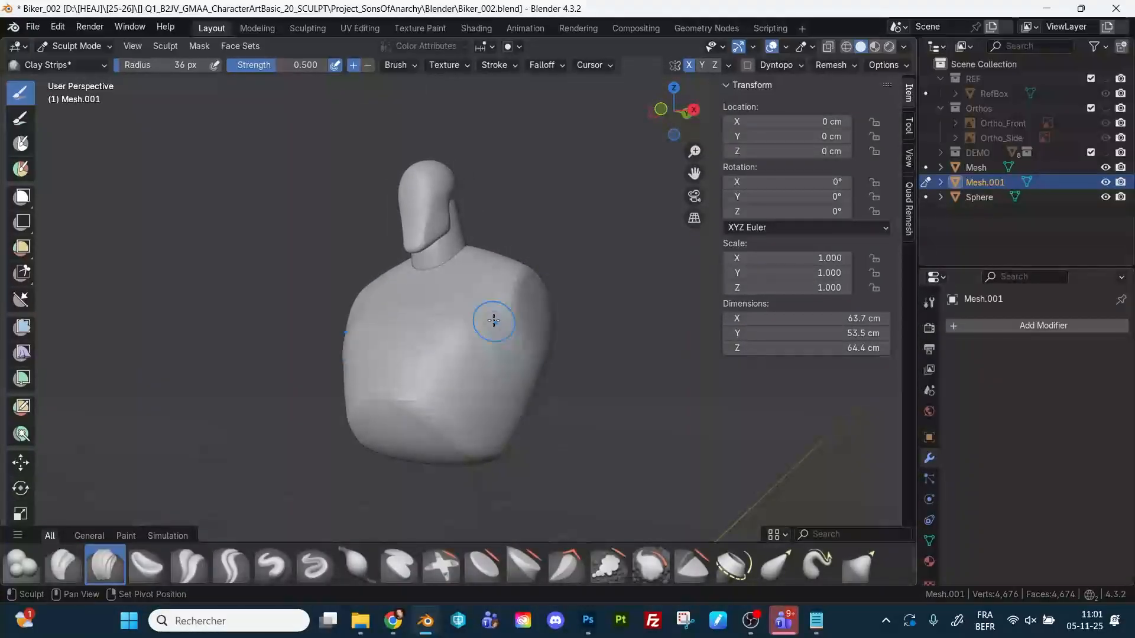
middle_drag(562, 387, 502, 341)
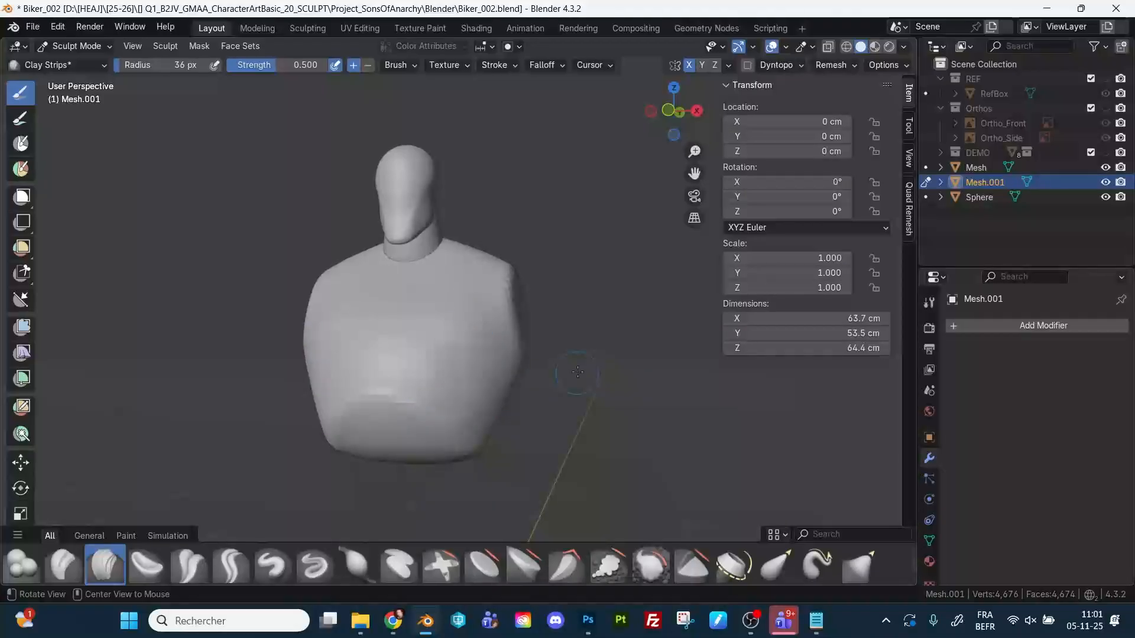
middle_drag(578, 372, 520, 349)
Show the Orthos drawings again and compare the torso with the front drawing in the front orthographic view.
scroll(507, 337, down, 2)
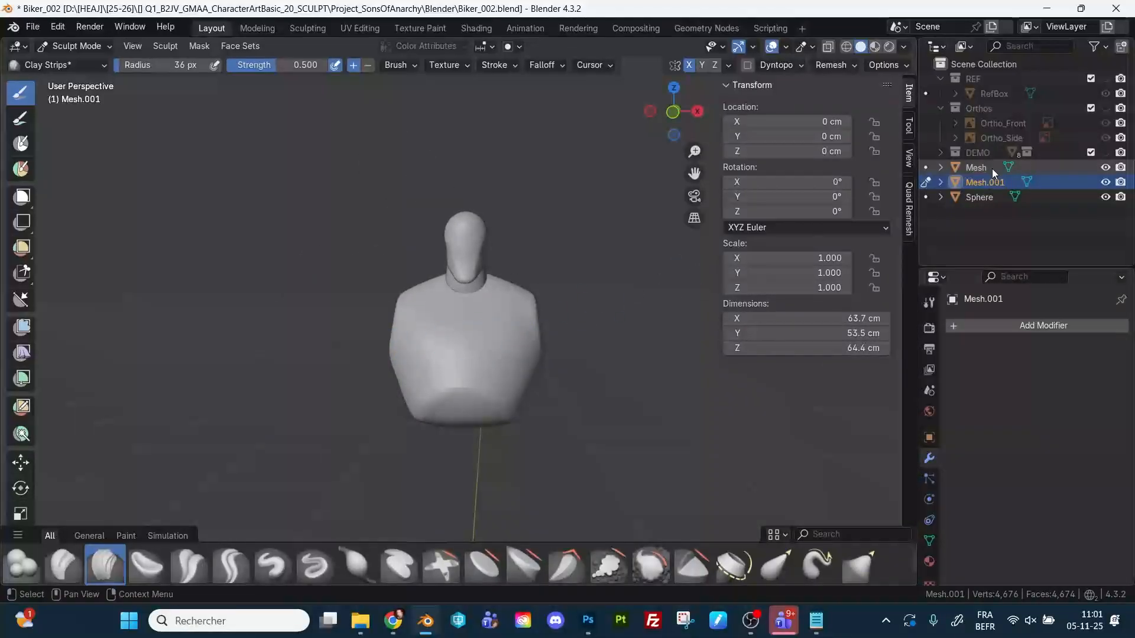
click(1105, 108)
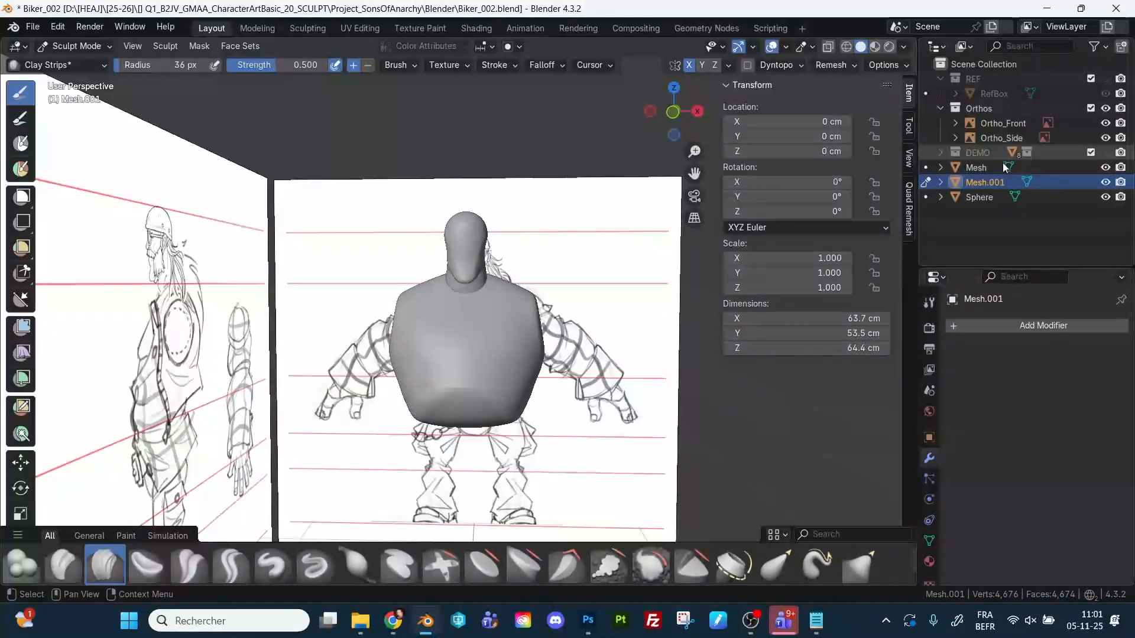
click(674, 111)
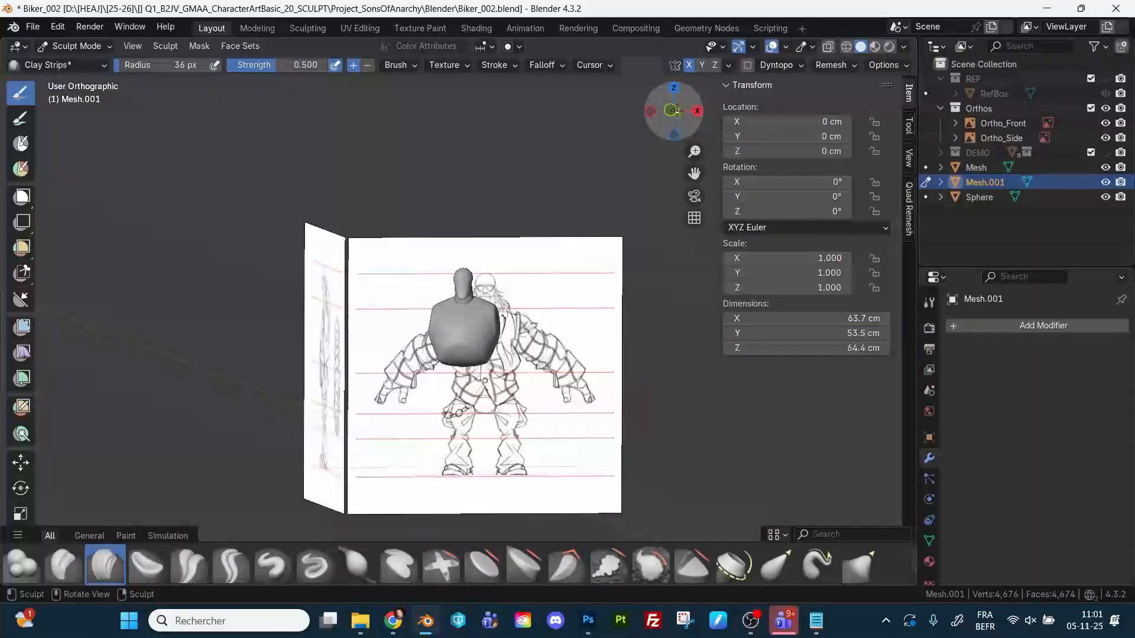
click(677, 110)
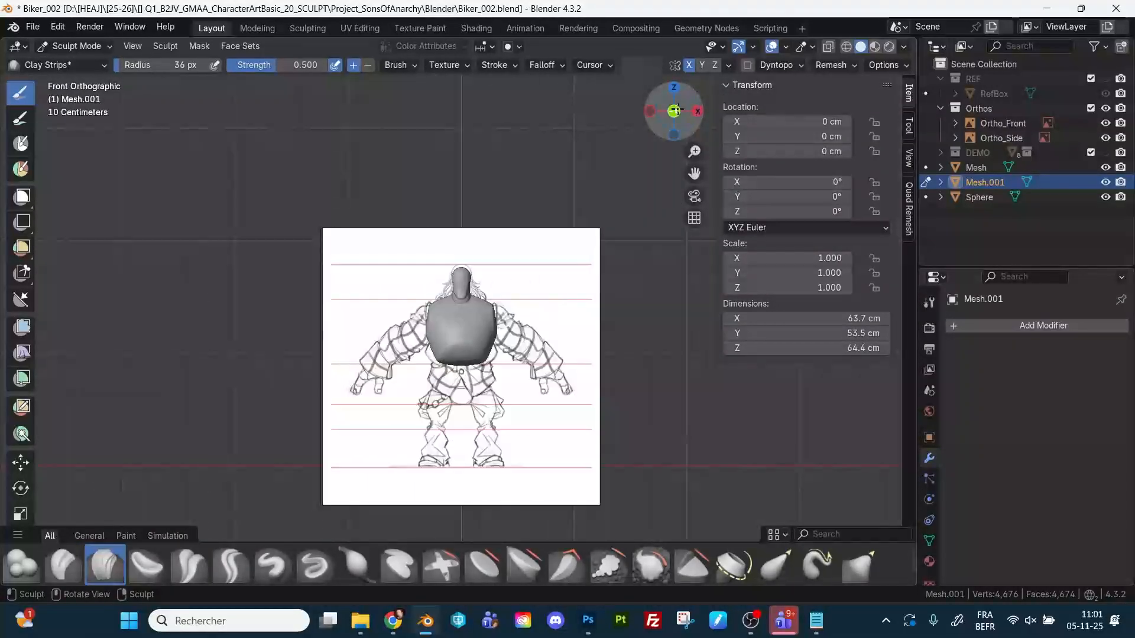
scroll(503, 287, up, 6)
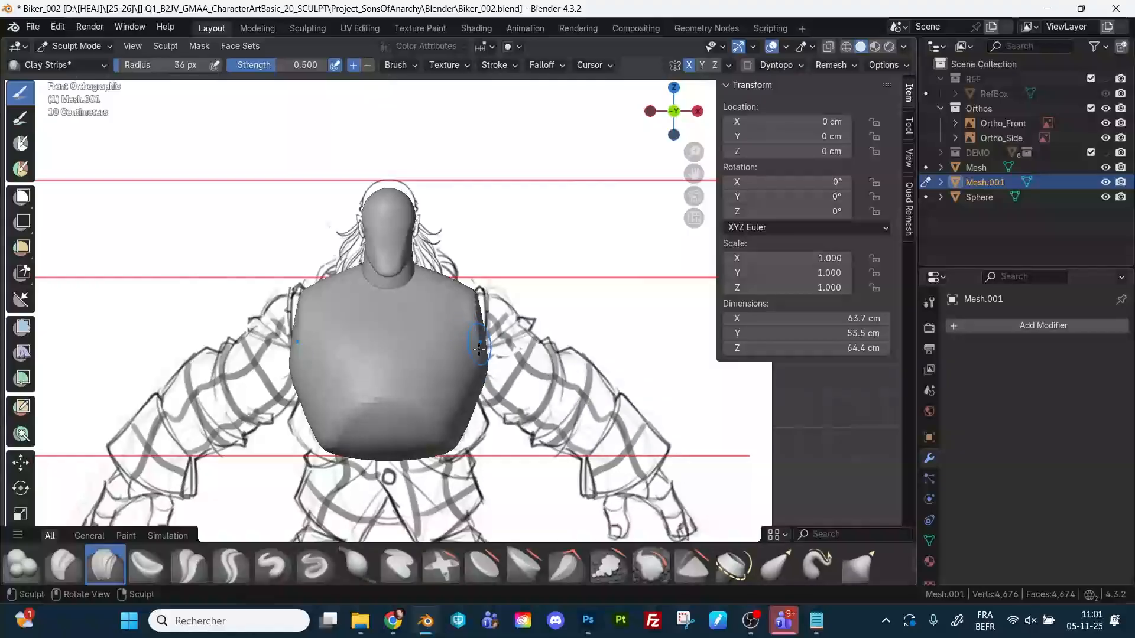
Narrow the torso's sides and adjust the shoulders to the front drawing with the Grab brush at a 208 px radius.
key(g)
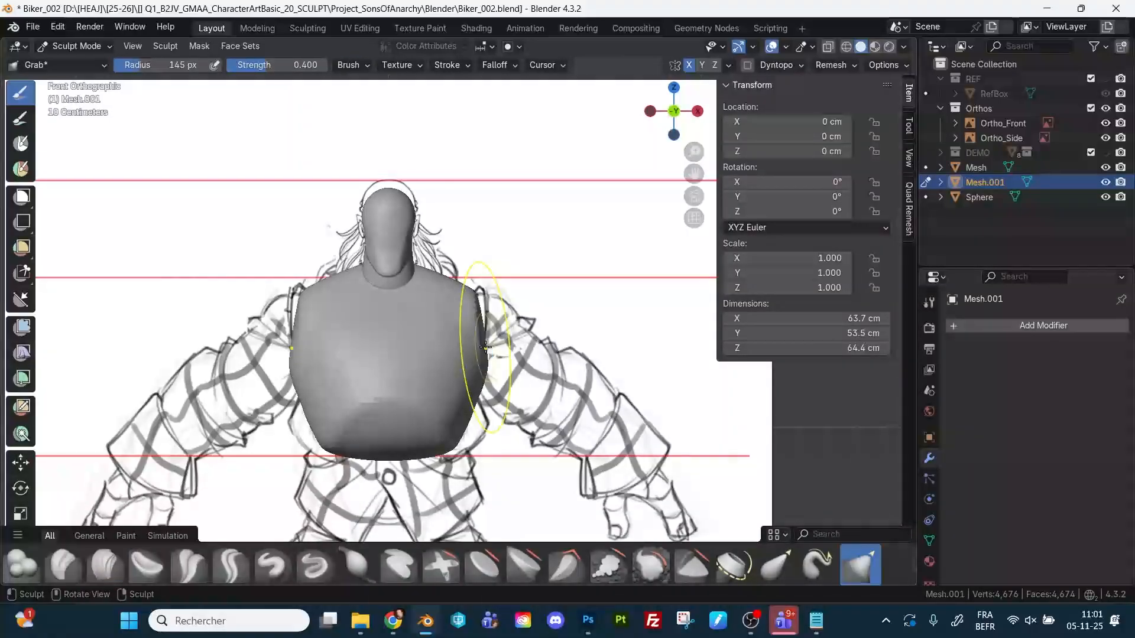
key(f)
click(510, 357)
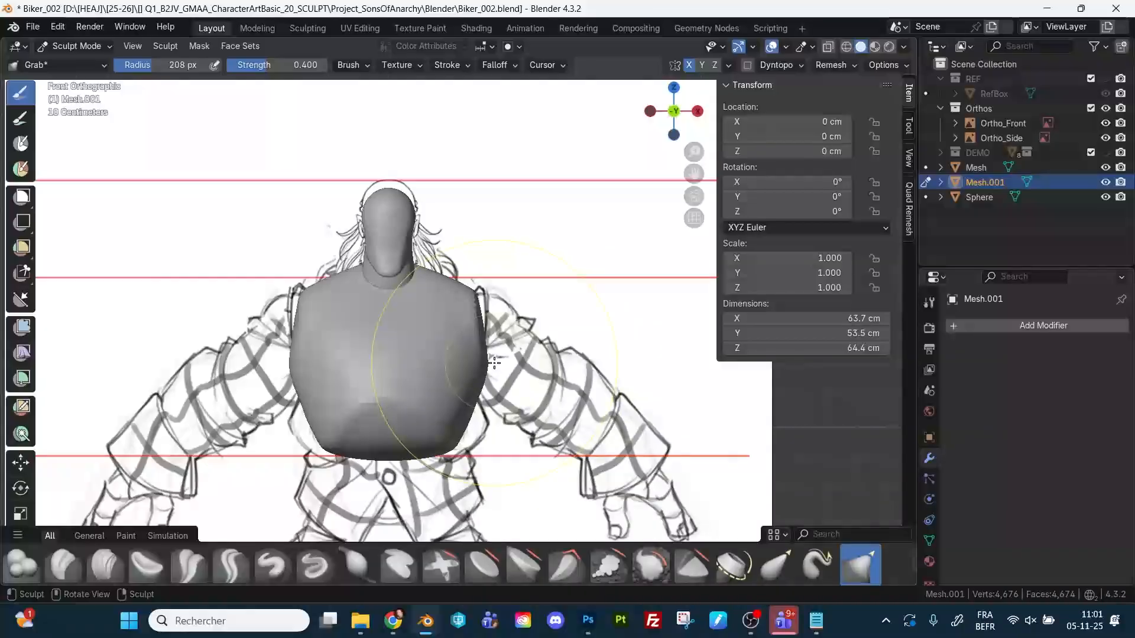
drag(491, 362, 478, 369)
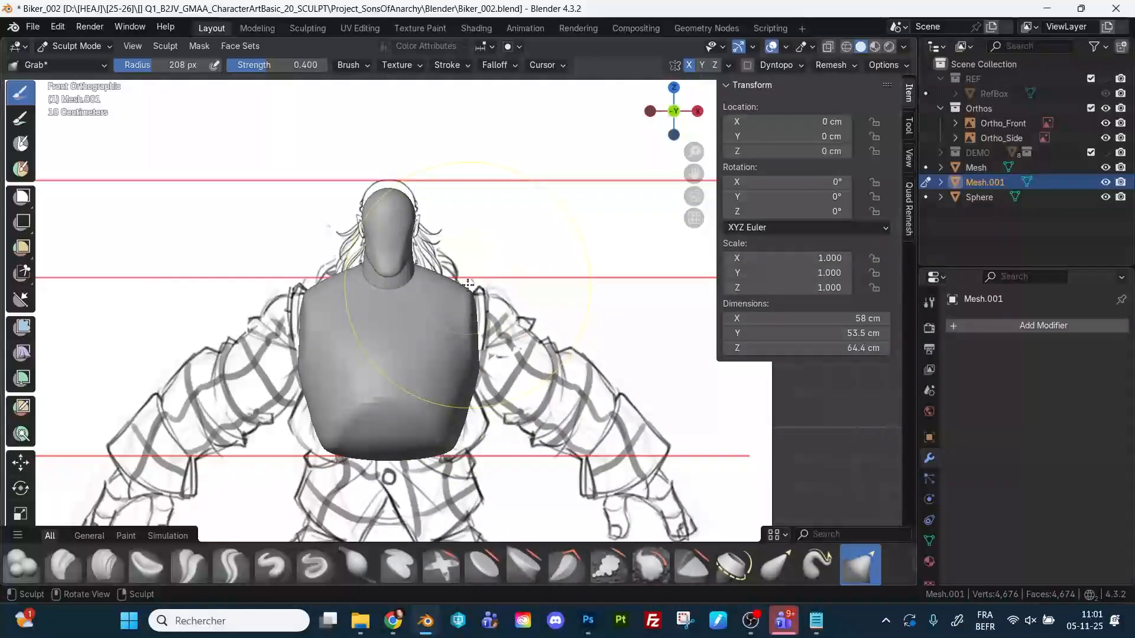
drag(470, 285, 488, 296)
Reshape the torso's flanks and lower sides from several angles with the 208 px Grab brush.
mouse_move(548, 321)
middle_down()
mouse_move(503, 307)
mouse_move(497, 325)
middle_up()
drag(512, 394, 498, 398)
middle_drag(502, 396, 548, 387)
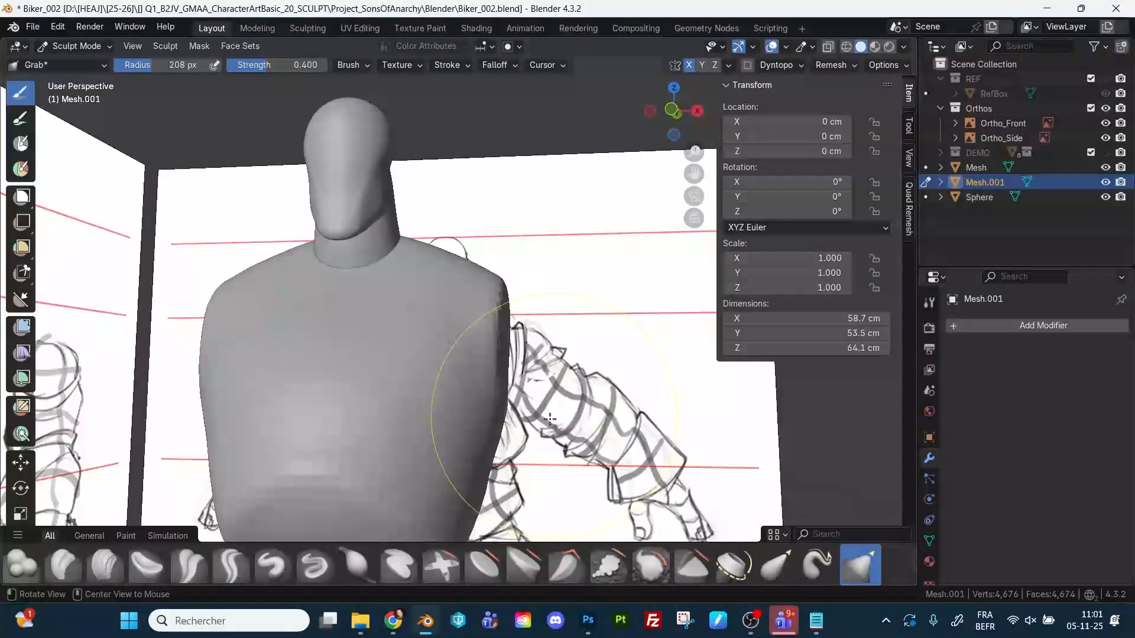
drag(492, 474, 474, 476)
middle_drag(493, 458, 398, 431)
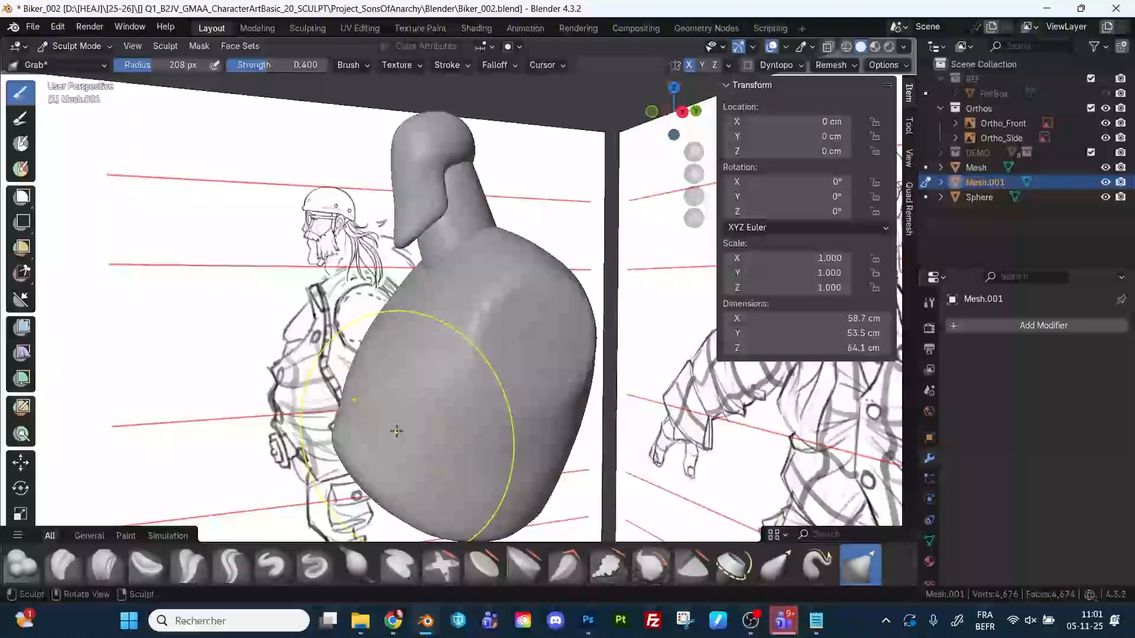
drag(398, 431, 407, 424)
Compare the torso with the front and side drawings, and pull the lower back inward in the right orthographic view.
middle_drag(569, 451, 651, 236)
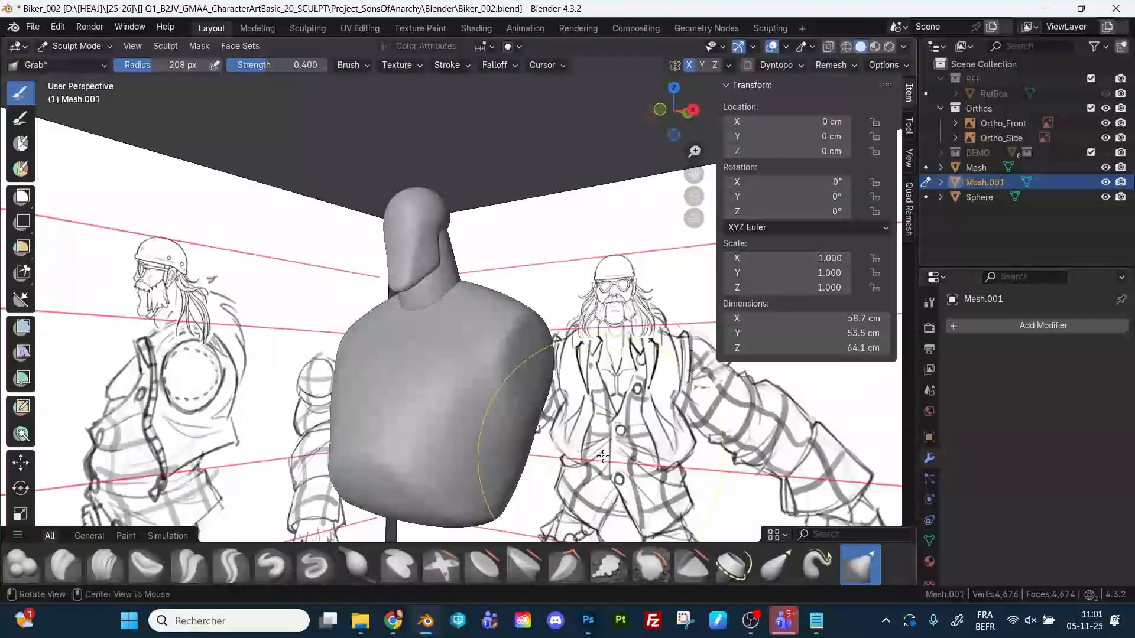
click(660, 110)
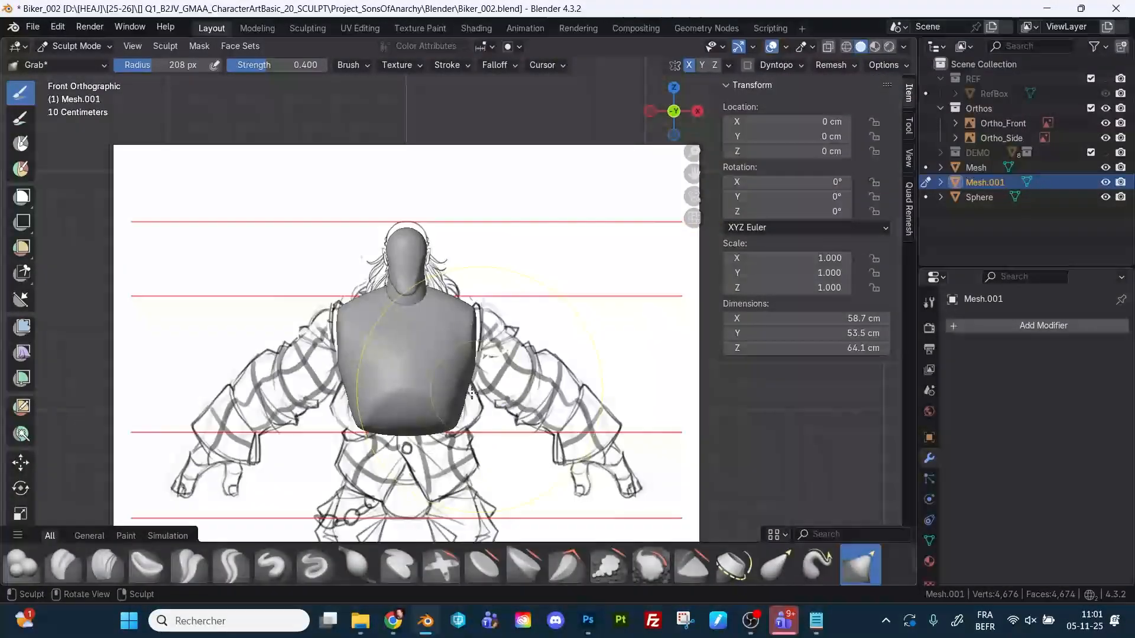
mouse_move(443, 400)
middle_down()
mouse_move(378, 408)
mouse_move(423, 413)
mouse_move(441, 402)
middle_up()
click(691, 111)
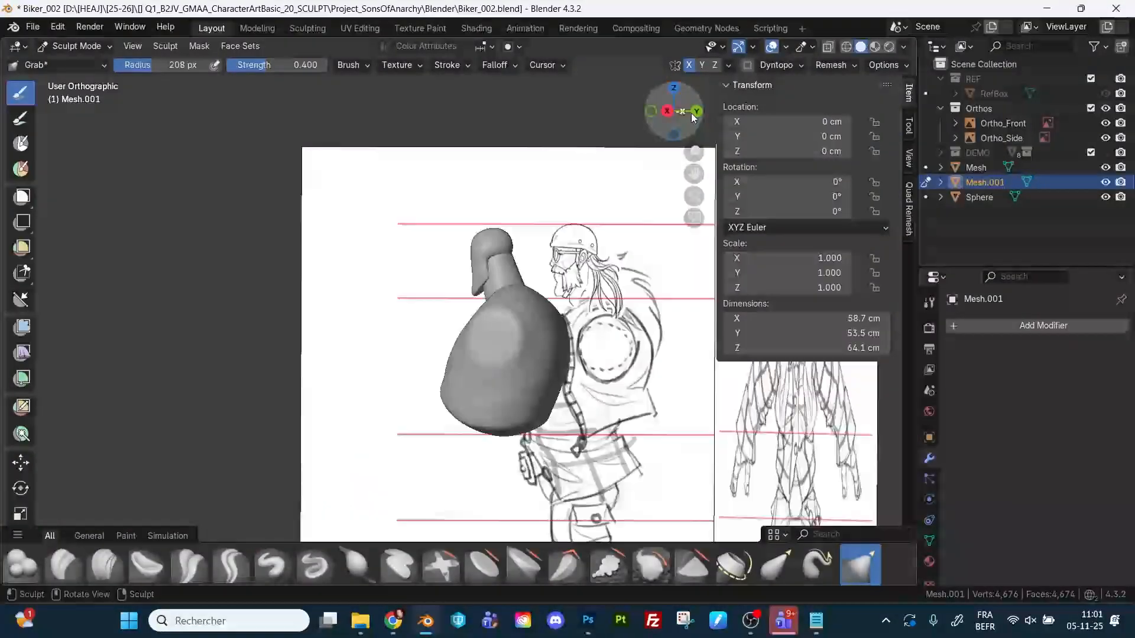
click(698, 111)
click(698, 112)
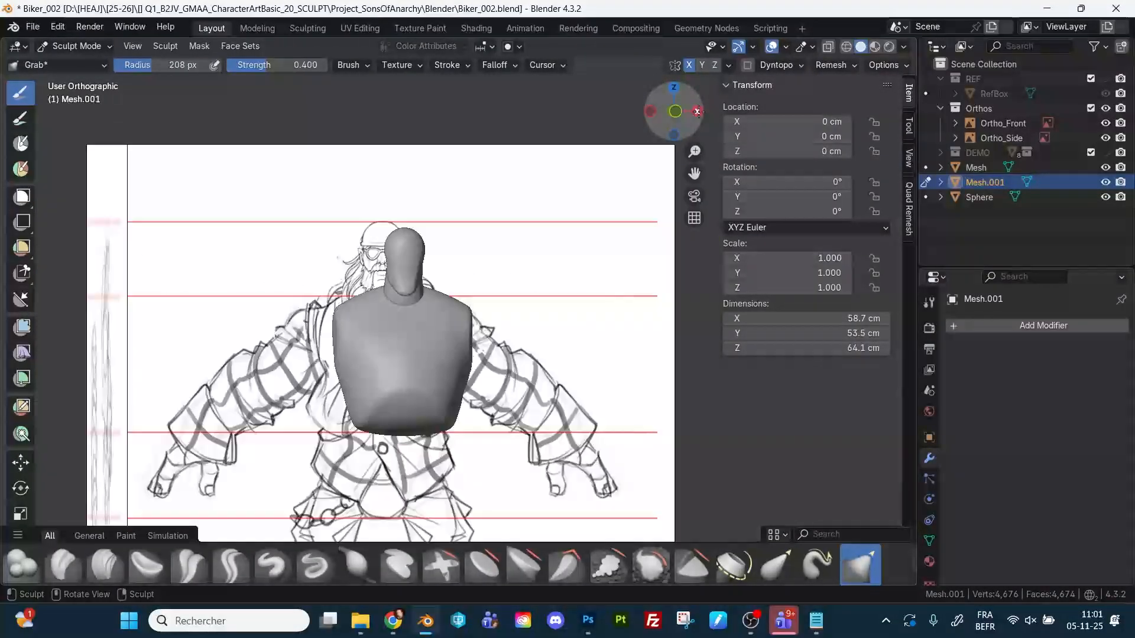
click(698, 111)
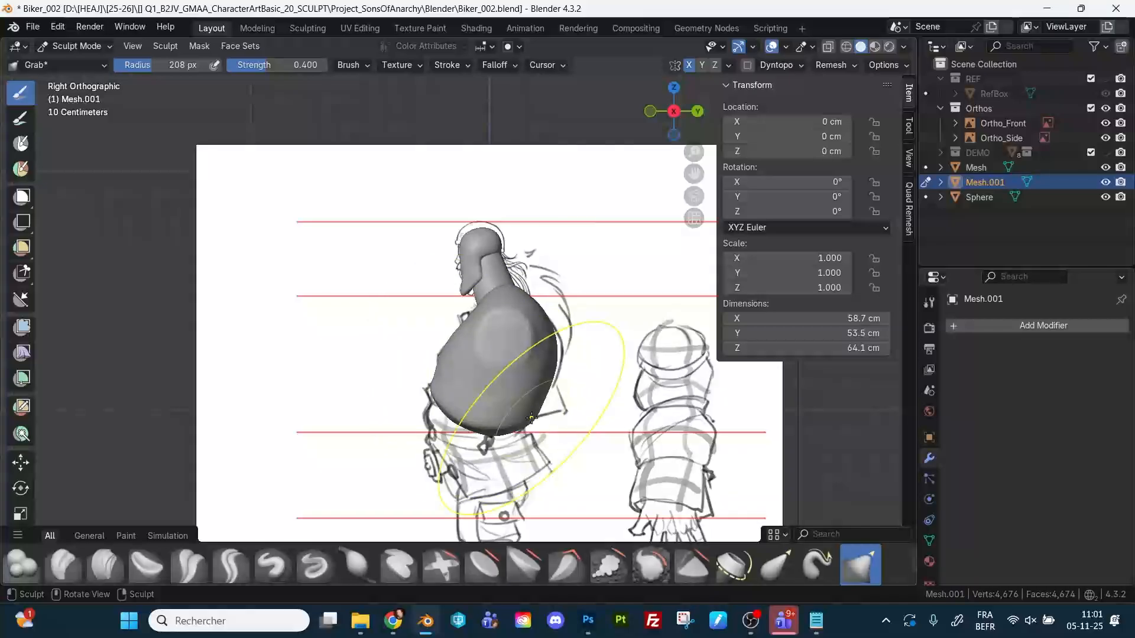
mouse_move(534, 416)
mouse_down()
mouse_move(479, 414)
mouse_move(531, 415)
mouse_up()
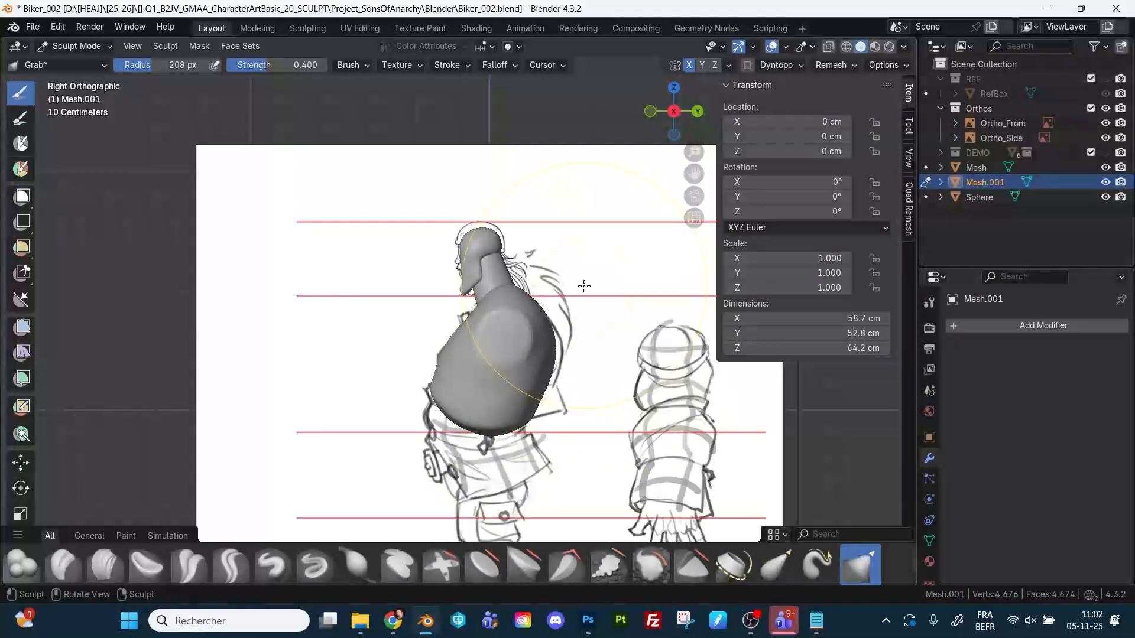
Adjust the torso's lower edge with the Grab brush at a 121 px radius, and reduce the radius to 63 px.
mouse_move(626, 286)
middle_down()
mouse_move(729, 282)
mouse_move(647, 321)
middle_up()
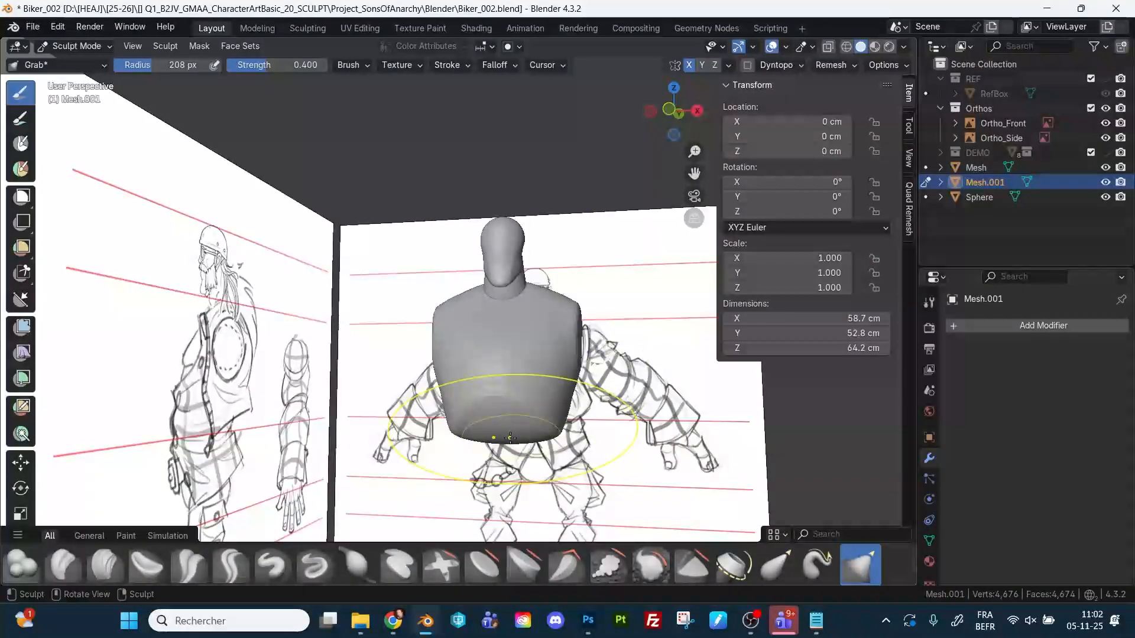
key(f)
click(465, 436)
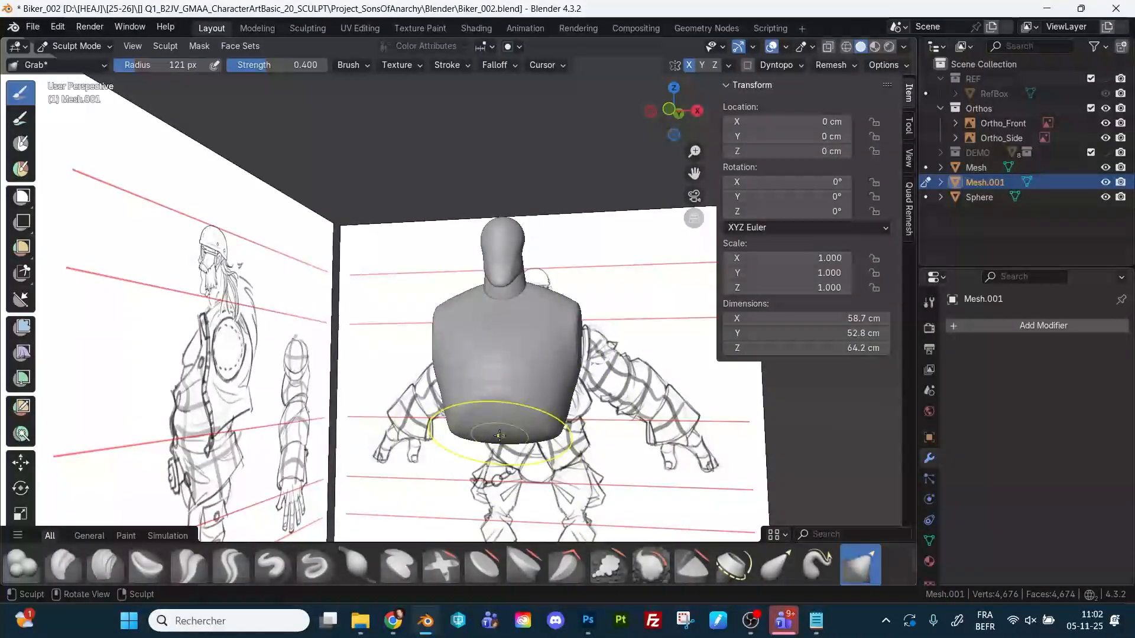
drag(565, 425, 557, 431)
mouse_move(558, 431)
middle_down()
mouse_move(618, 400)
mouse_move(543, 367)
middle_up()
key(bracketleft)
key(bracketleft)
key(bracketleft)
key(bracketleft)
key(bracketleft)
key(bracketleft)
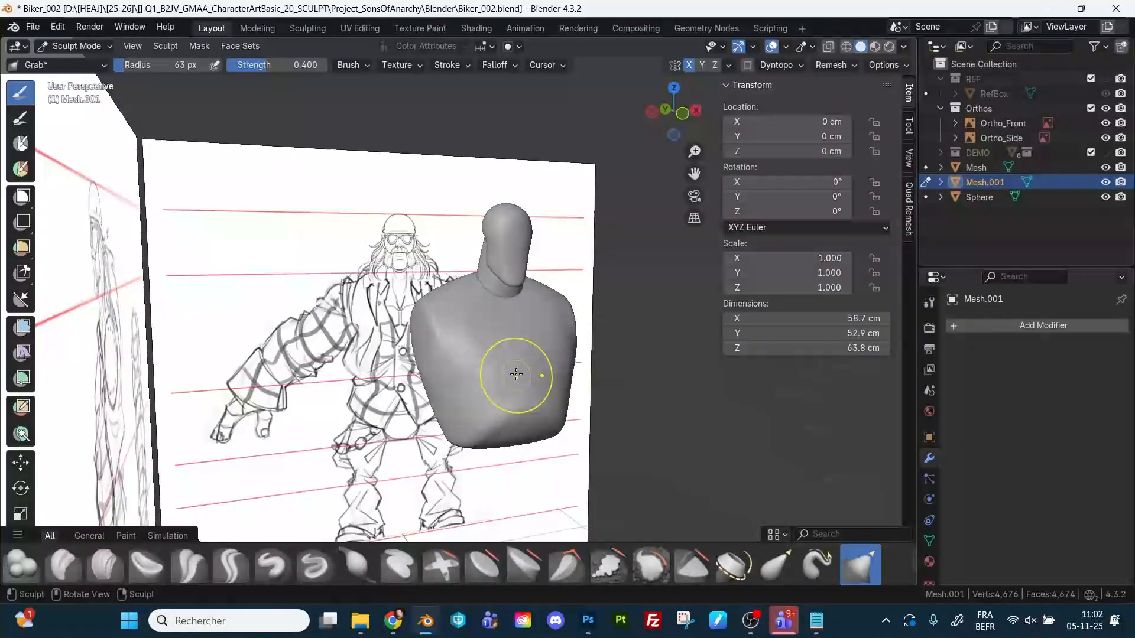
mouse_move(458, 411)
middle_down()
mouse_move(620, 400)
mouse_move(615, 436)
mouse_move(534, 355)
mouse_move(521, 355)
mouse_move(529, 388)
middle_up()
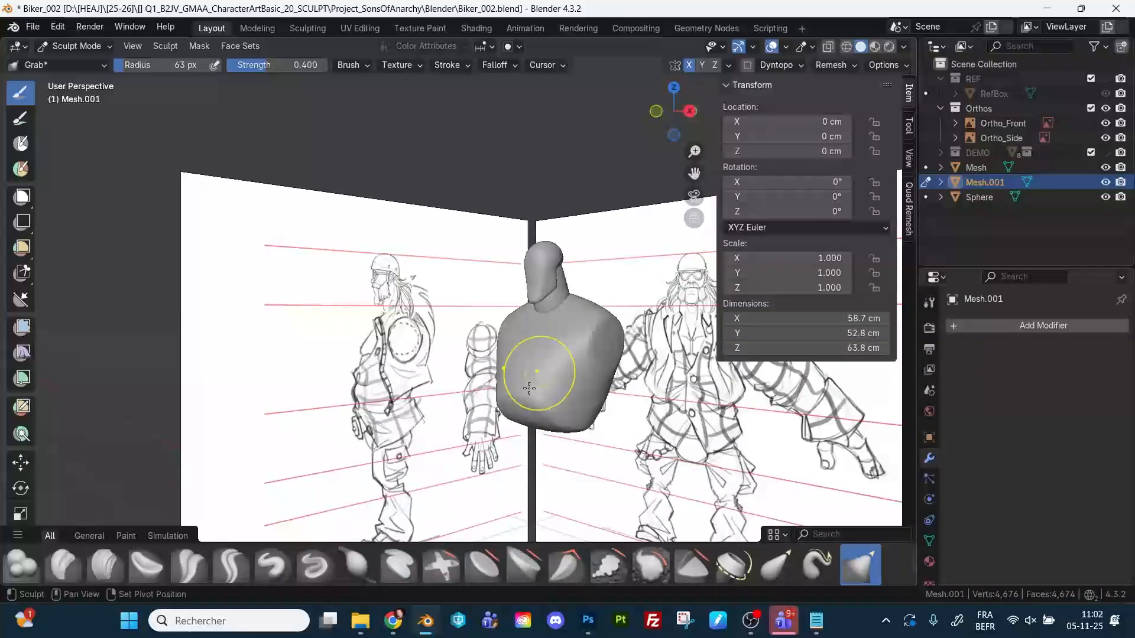
Mask the belly's lower front and the torso's underside with the Mask brush, enlarging its radius to 48 px.
mouse_move(669, 428)
middle_down()
mouse_move(604, 361)
mouse_move(609, 394)
middle_up()
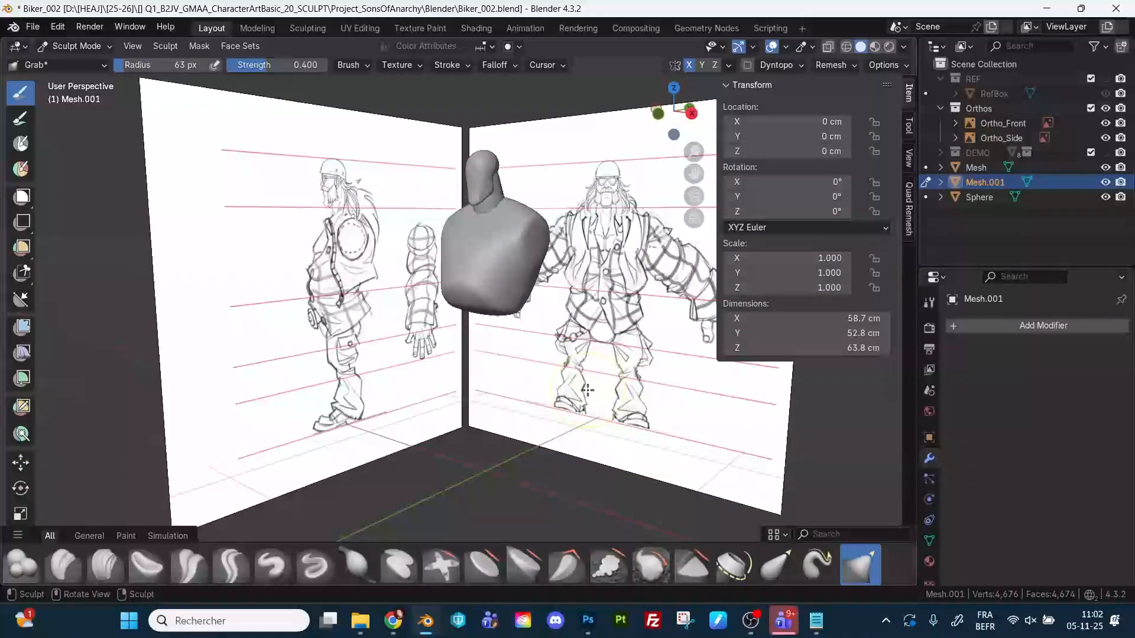
middle_drag(584, 362, 612, 355)
scroll(610, 357, up, 2)
middle_drag(568, 283, 542, 218)
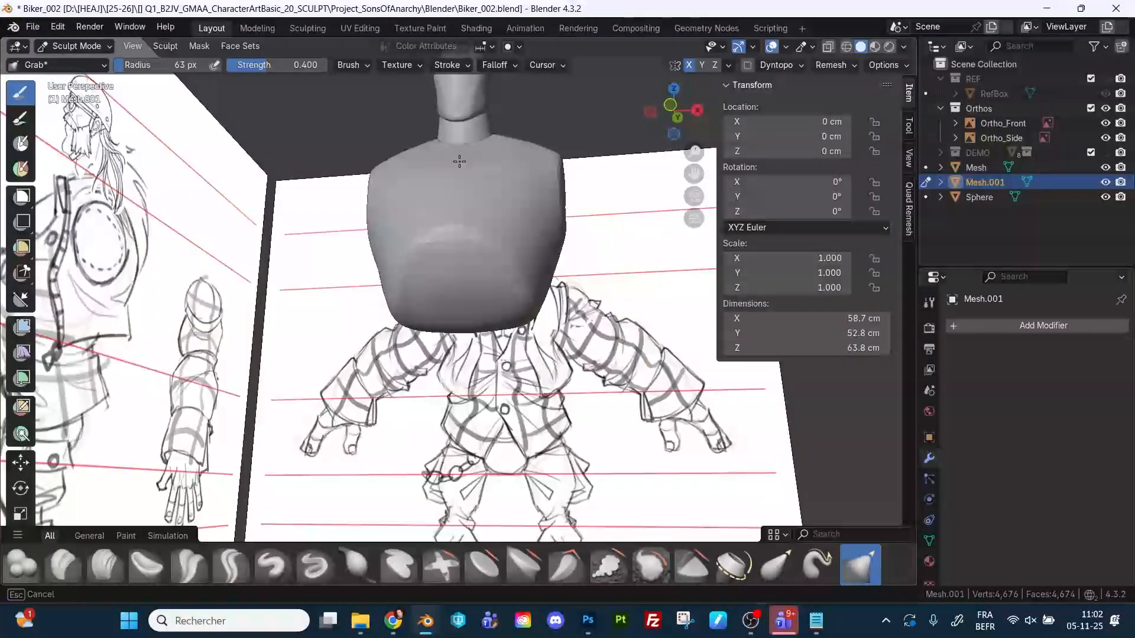
middle_drag(450, 172, 473, 248)
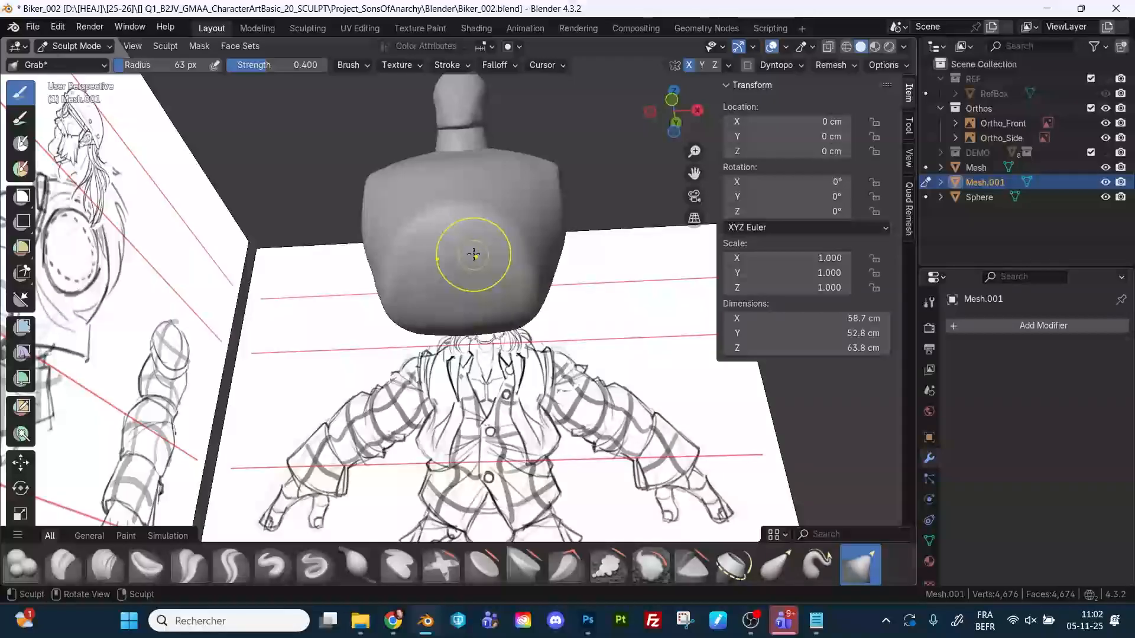
key(shift+space)
key(4)
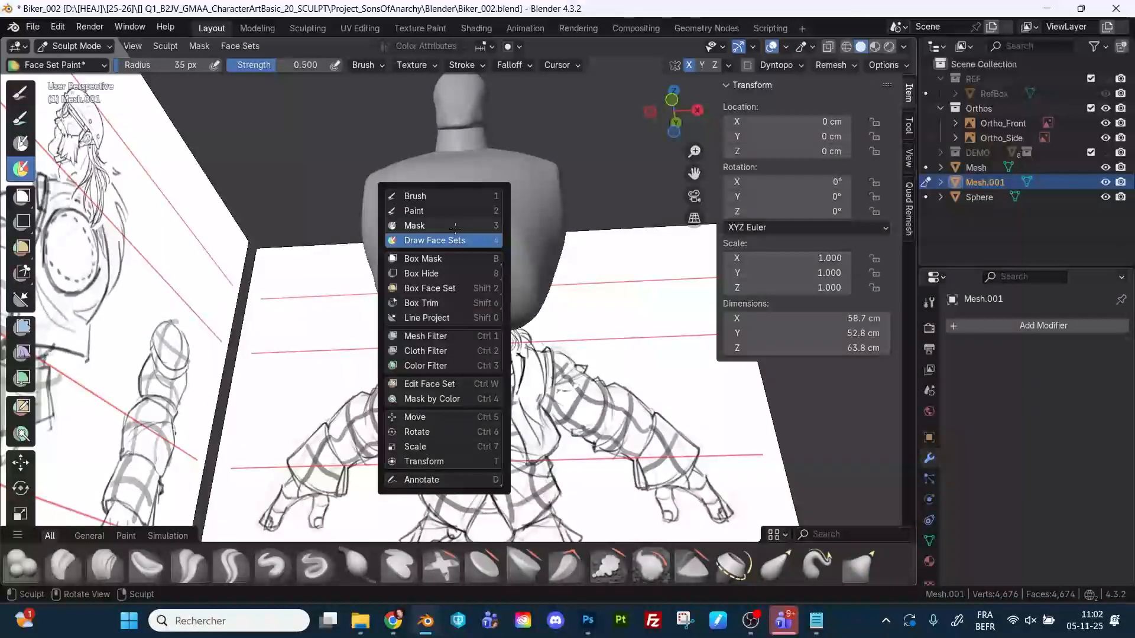
click(455, 227)
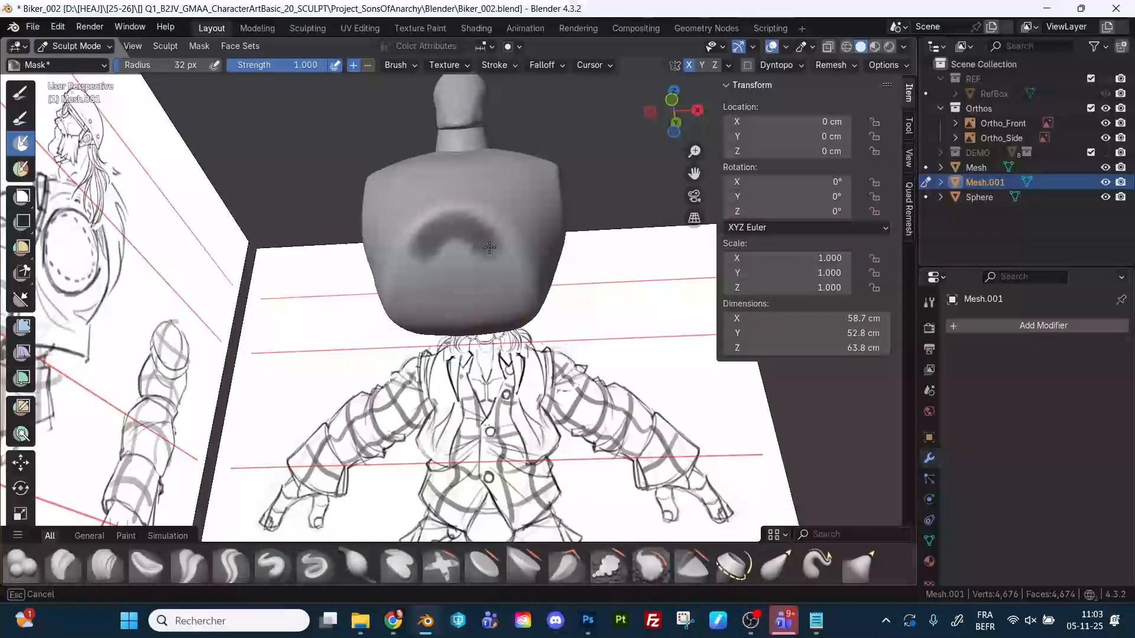
key(f)
click(493, 267)
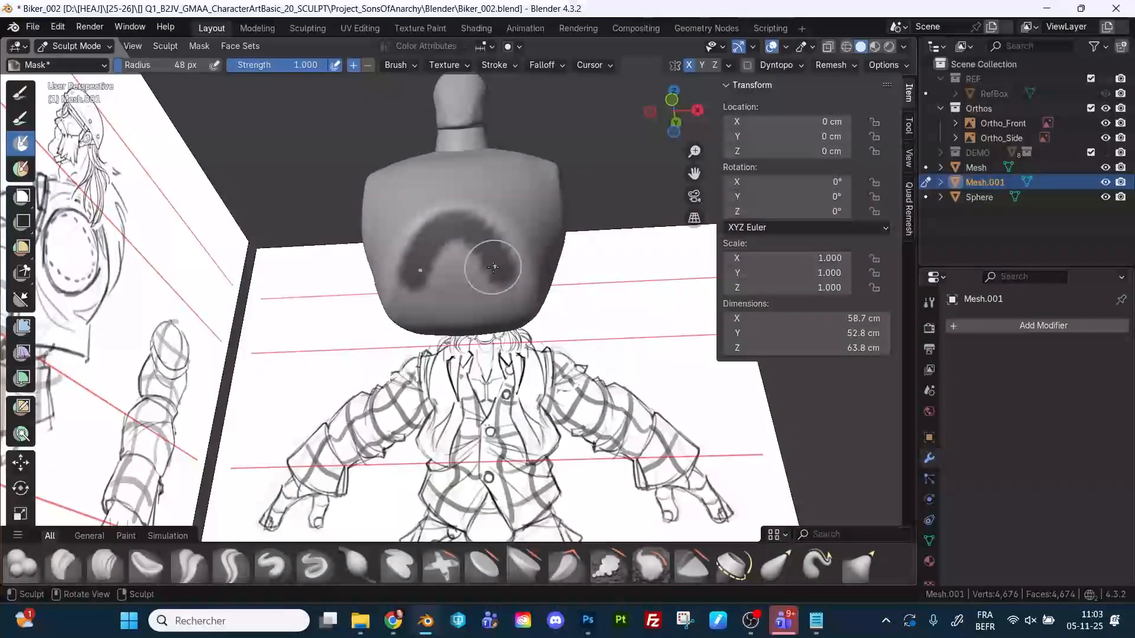
drag(429, 294, 445, 307)
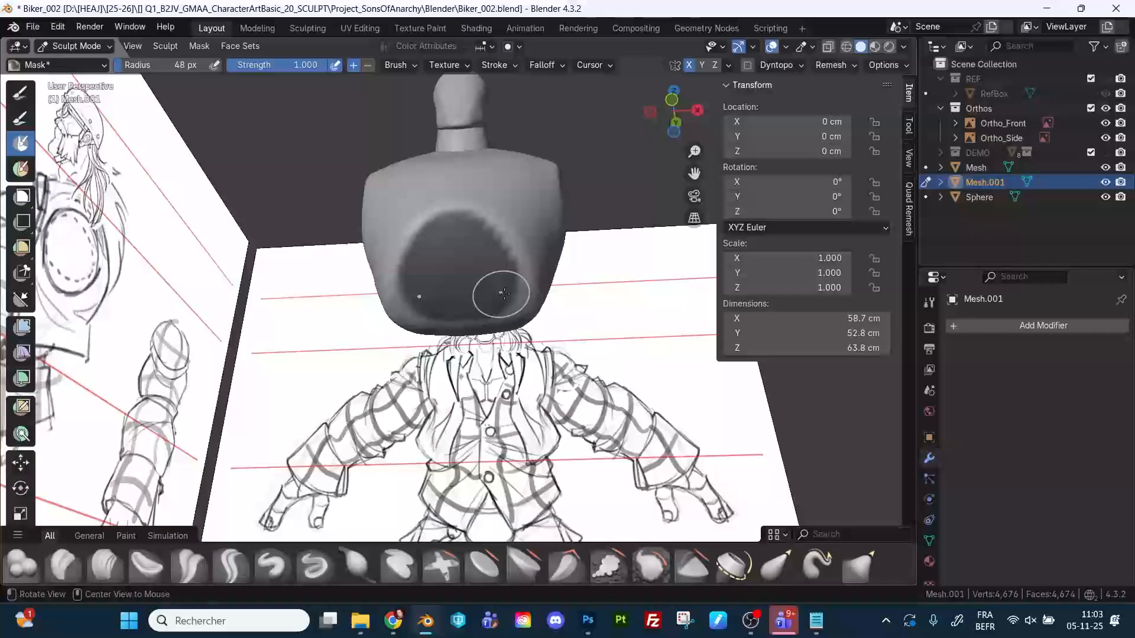
middle_drag(503, 293, 484, 249)
mouse_move(508, 299)
middle_down()
mouse_move(478, 299)
mouse_move(467, 355)
mouse_move(477, 372)
mouse_move(509, 308)
mouse_move(480, 238)
middle_up()
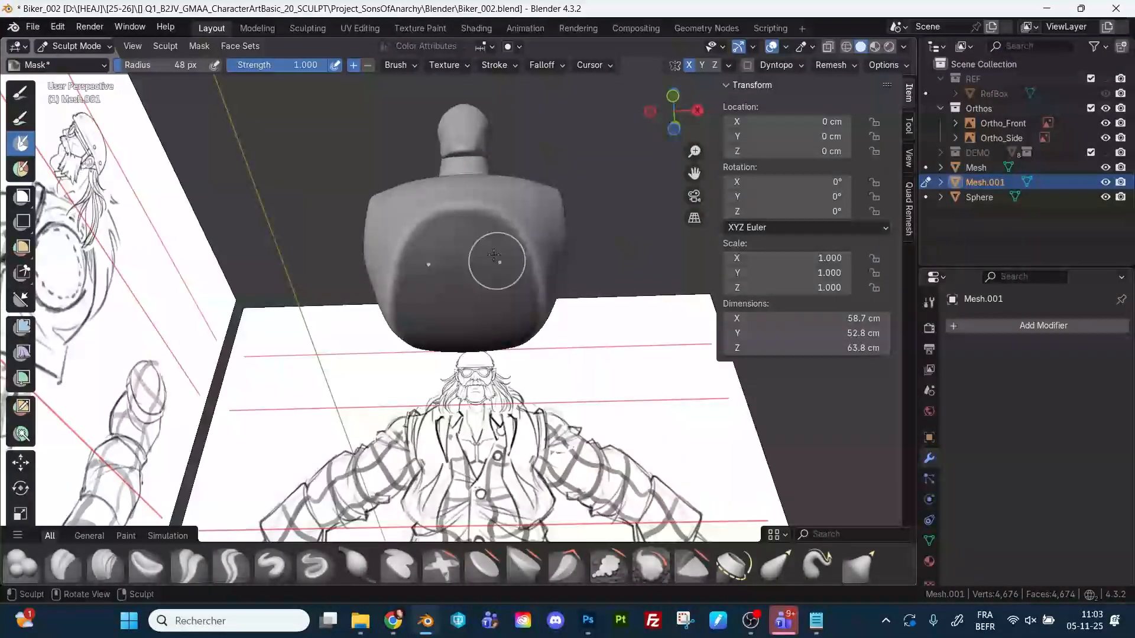
Extract the masked belly area as a separate solid mesh with a 0.500 threshold, and apply its extraction modifier.
mouse_move(483, 300)
middle_down()
mouse_move(449, 290)
mouse_move(449, 278)
mouse_move(512, 288)
mouse_move(461, 331)
mouse_move(342, 392)
mouse_move(369, 229)
middle_up()
click(199, 45)
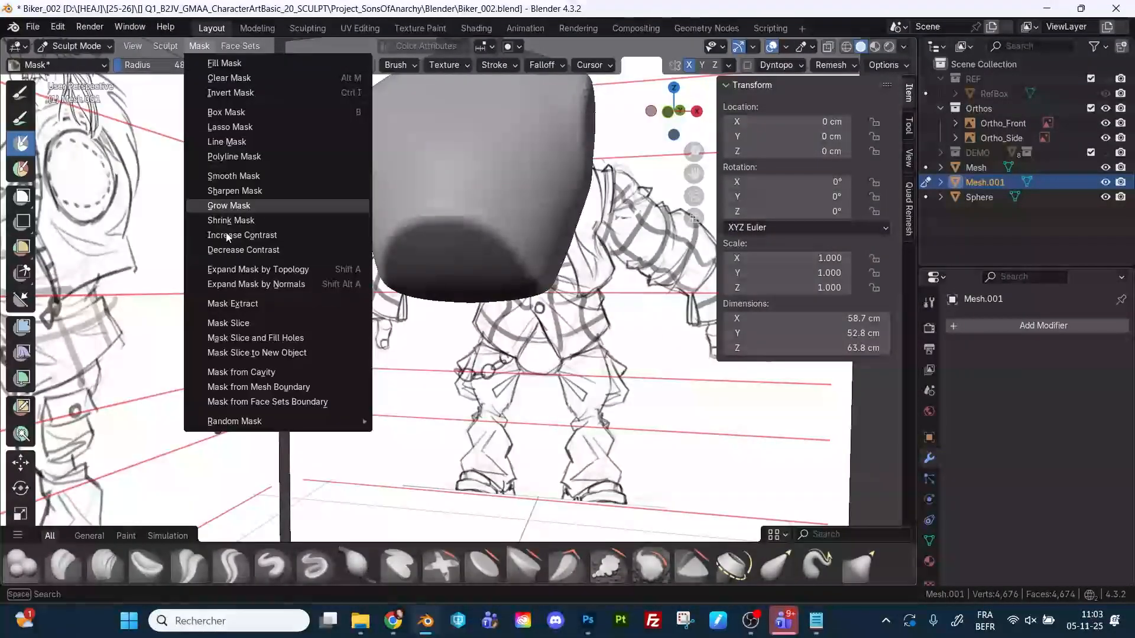
click(237, 303)
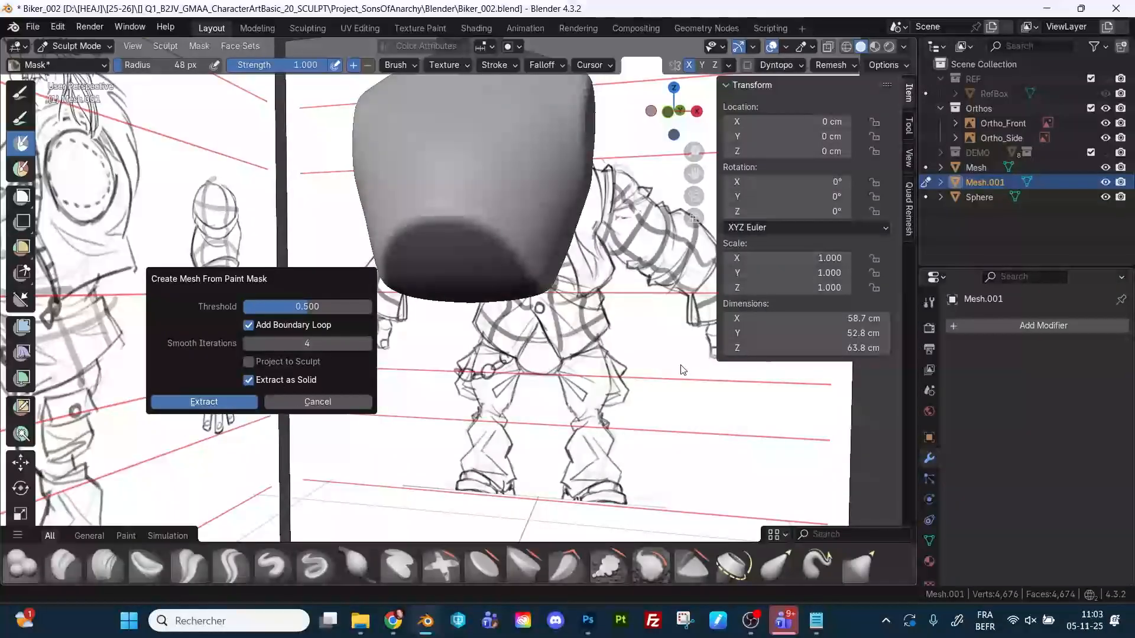
click(232, 401)
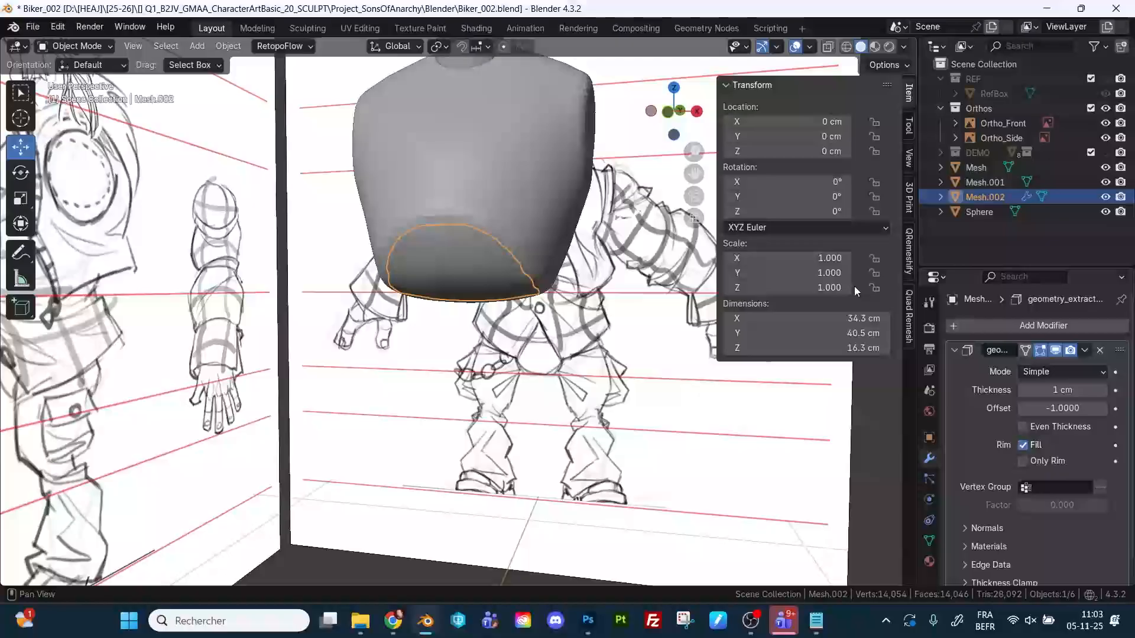
click(1084, 350)
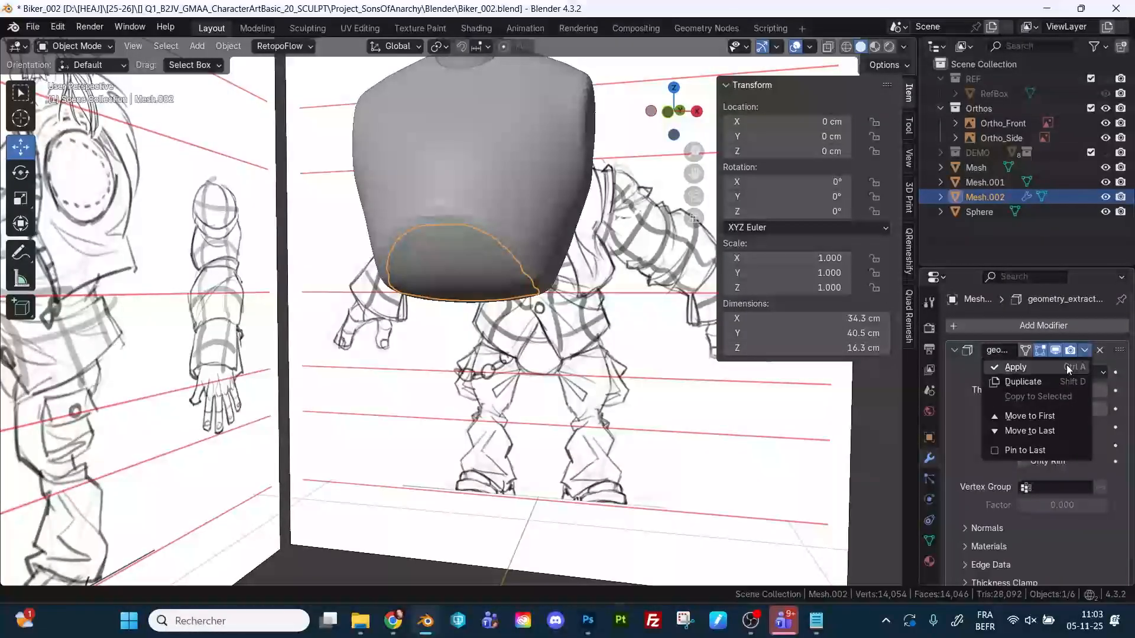
click(1015, 363)
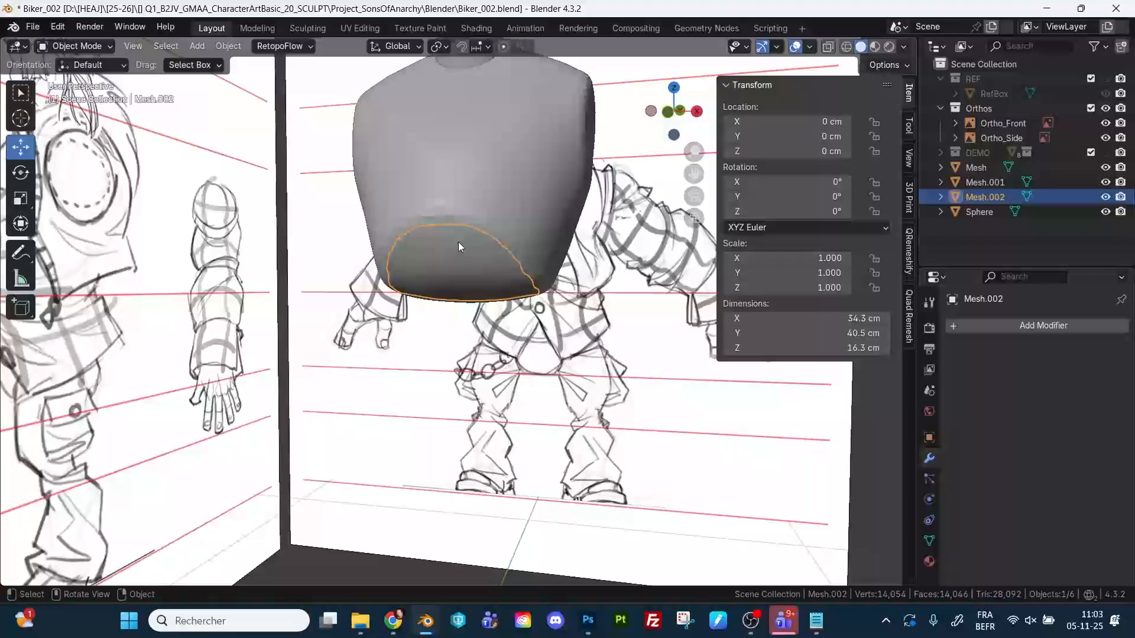
Switch to Sculpt Mode on the extracted mesh and swell it with the Inflate/Deflate brush at a 283 px radius.
key(ctrl+Tab)
click(453, 332)
key(f)
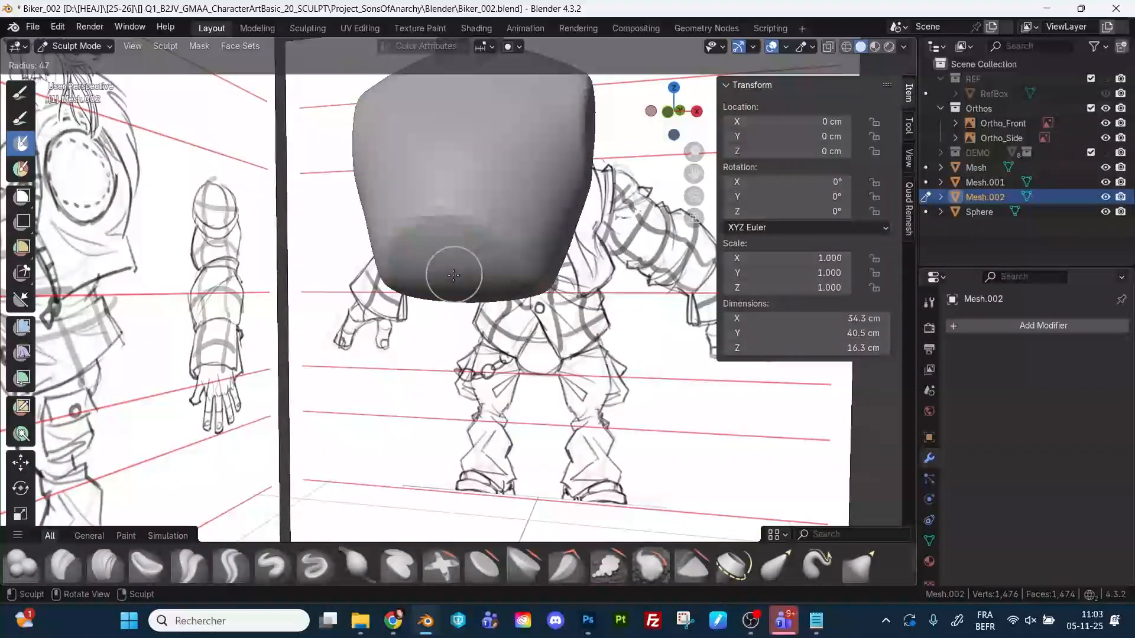
click(546, 274)
key(i)
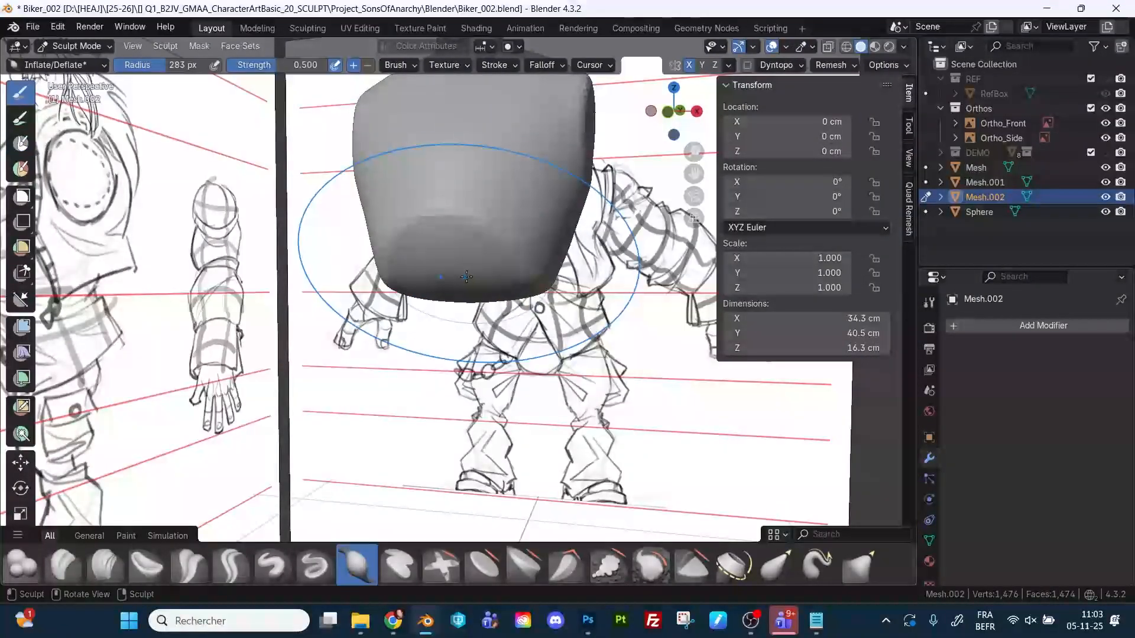
middle_drag(492, 261, 488, 229)
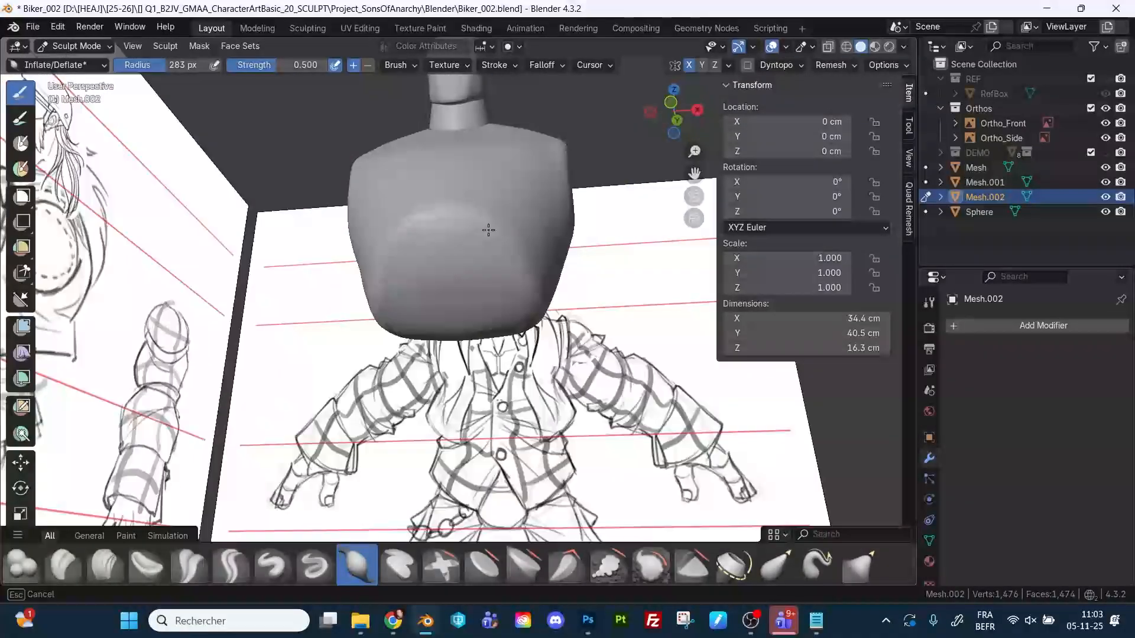
drag(467, 281, 464, 331)
mouse_move(464, 331)
middle_down()
mouse_move(532, 317)
mouse_move(485, 314)
middle_up()
drag(490, 261, 492, 277)
Clear the mask on the extracted mesh and inflate it further into a rounded volume below the torso.
key(a)
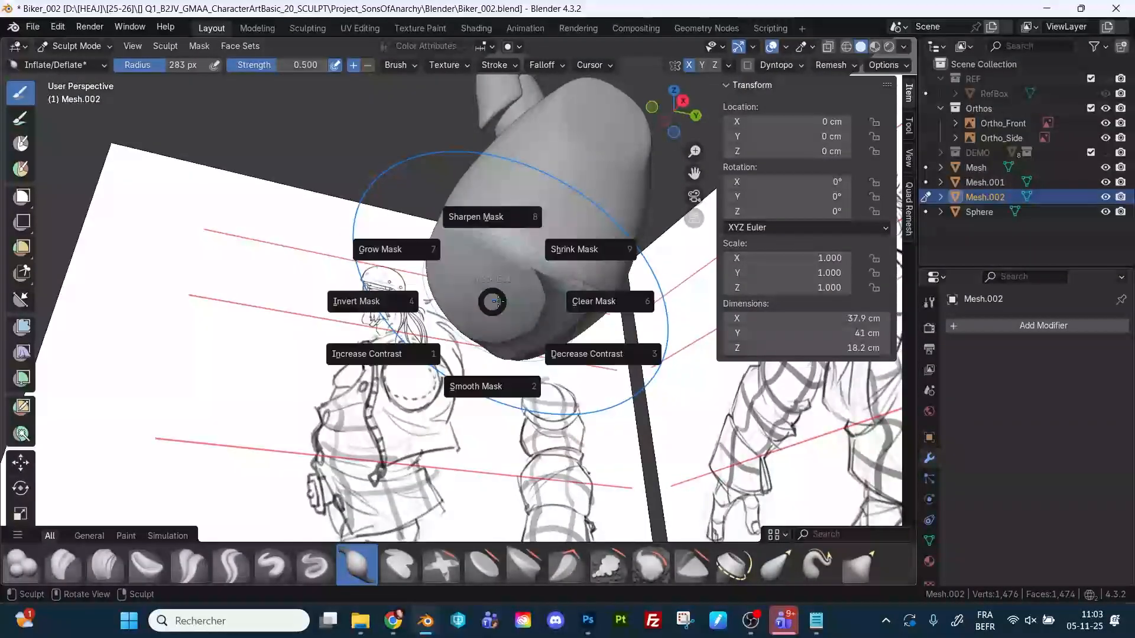
click(566, 294)
mouse_move(566, 292)
shift+mouse_down()
mouse_move(486, 286)
mouse_move(502, 337)
mouse_move(507, 286)
shift+mouse_up()
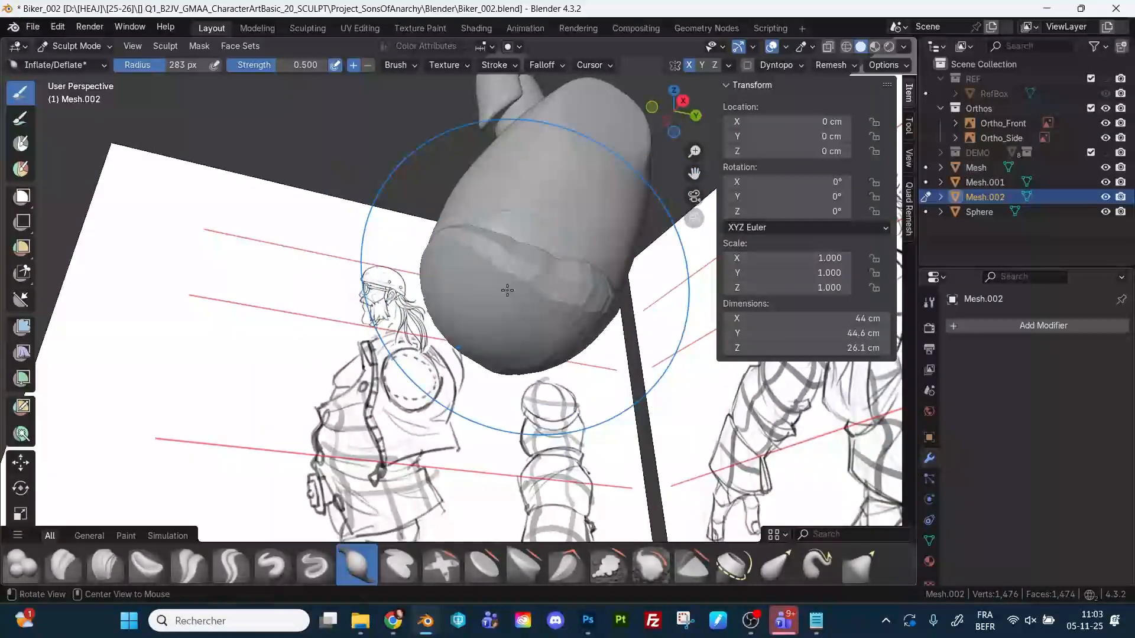
middle_drag(507, 286, 516, 313)
drag(516, 313, 513, 320)
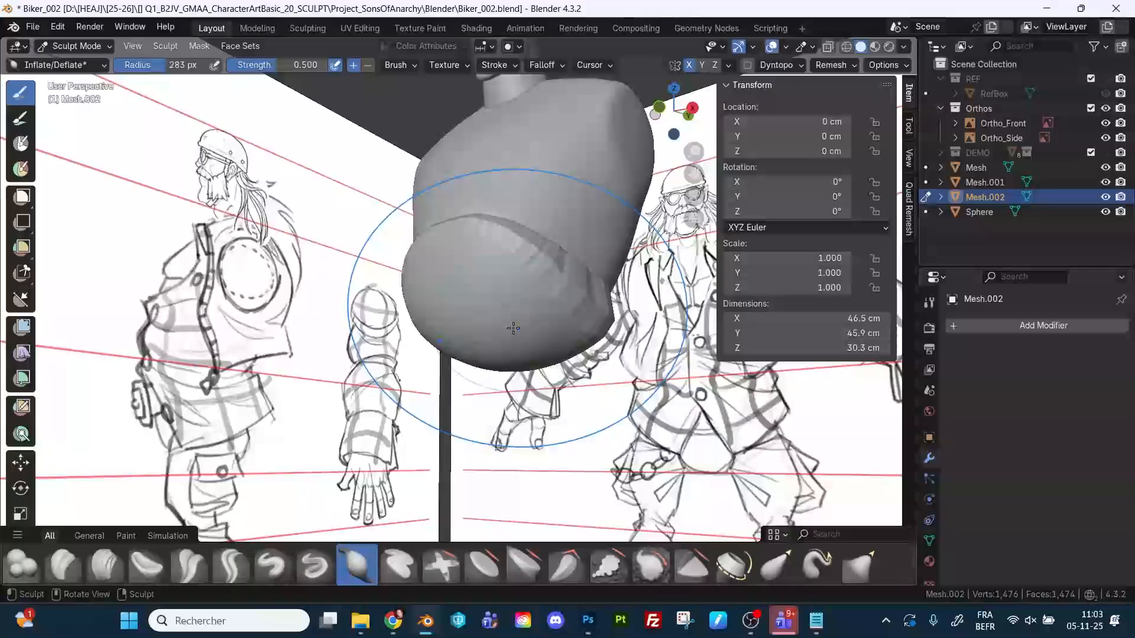
Set the voxel size for the extracted mesh and remesh it into one even surface.
key(r)
click(515, 318)
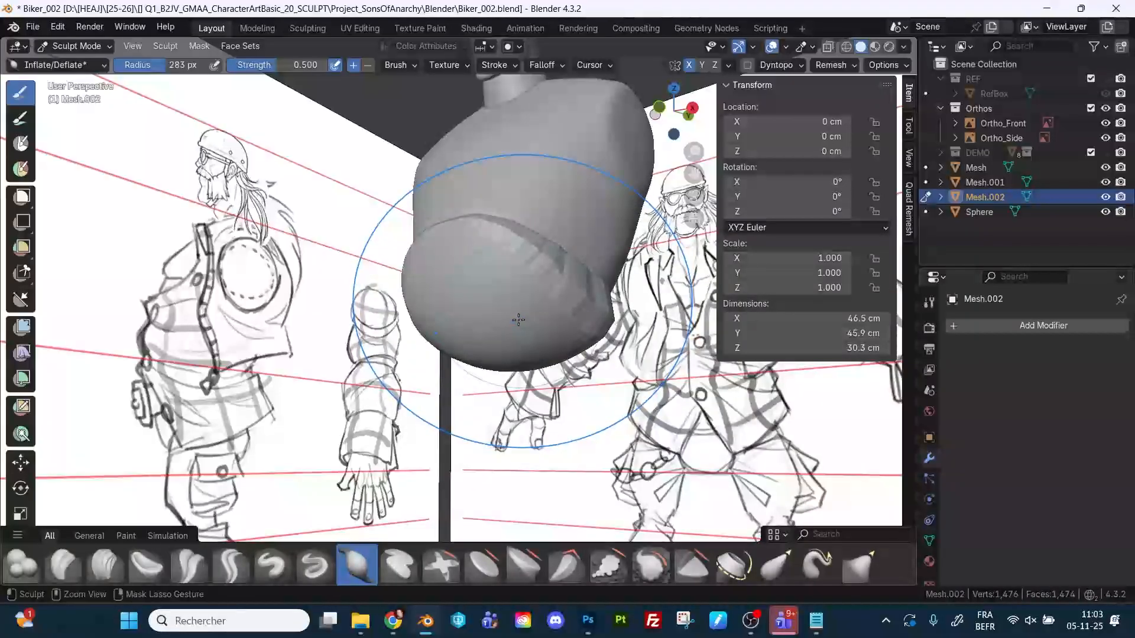
key(ctrl+r)
Pull the remeshed volume downward below the torso with the Grab brush at 215 px and 265 px radii.
mouse_move(520, 296)
middle_down()
mouse_move(527, 243)
mouse_move(586, 325)
middle_up()
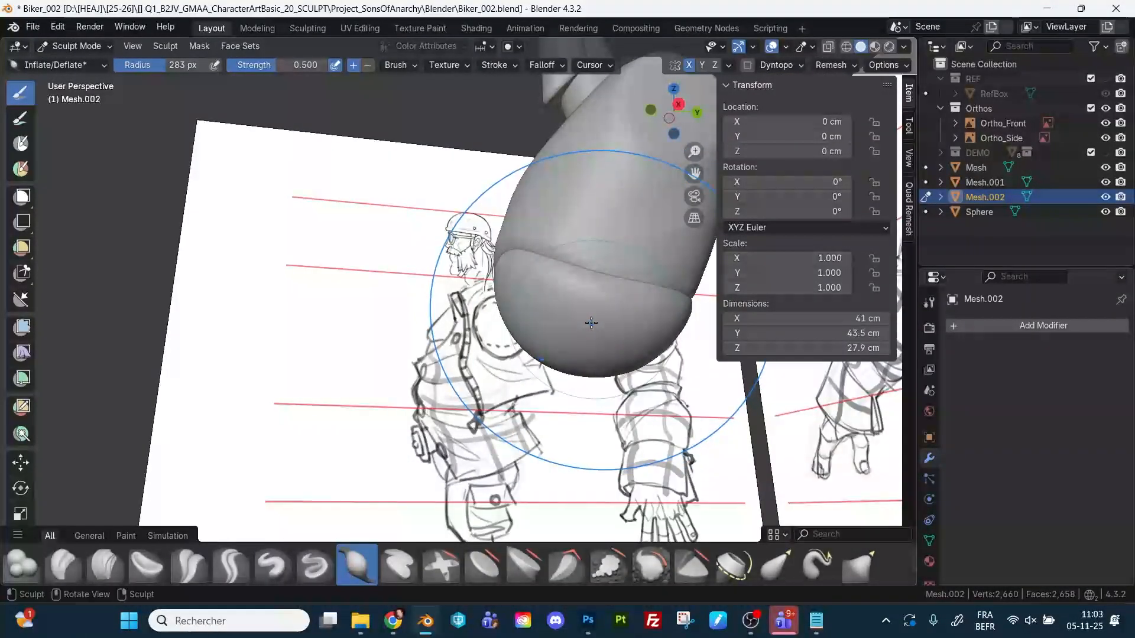
key(g)
key(f)
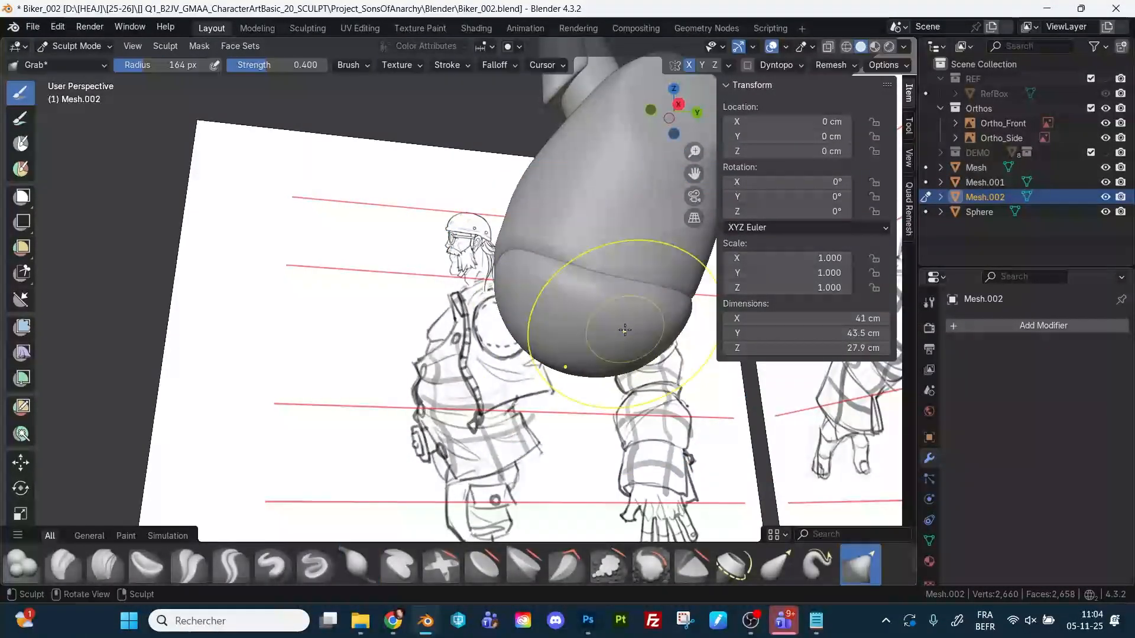
drag(586, 343, 591, 393)
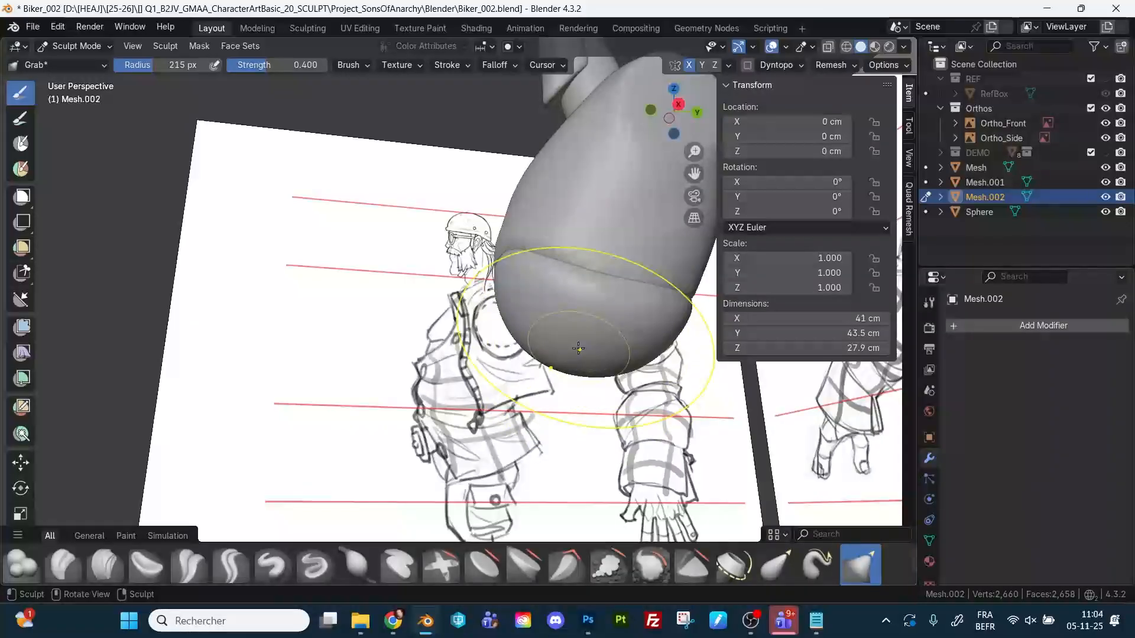
mouse_move(591, 393)
middle_down()
mouse_move(551, 391)
mouse_move(625, 379)
middle_up()
drag(600, 314, 603, 335)
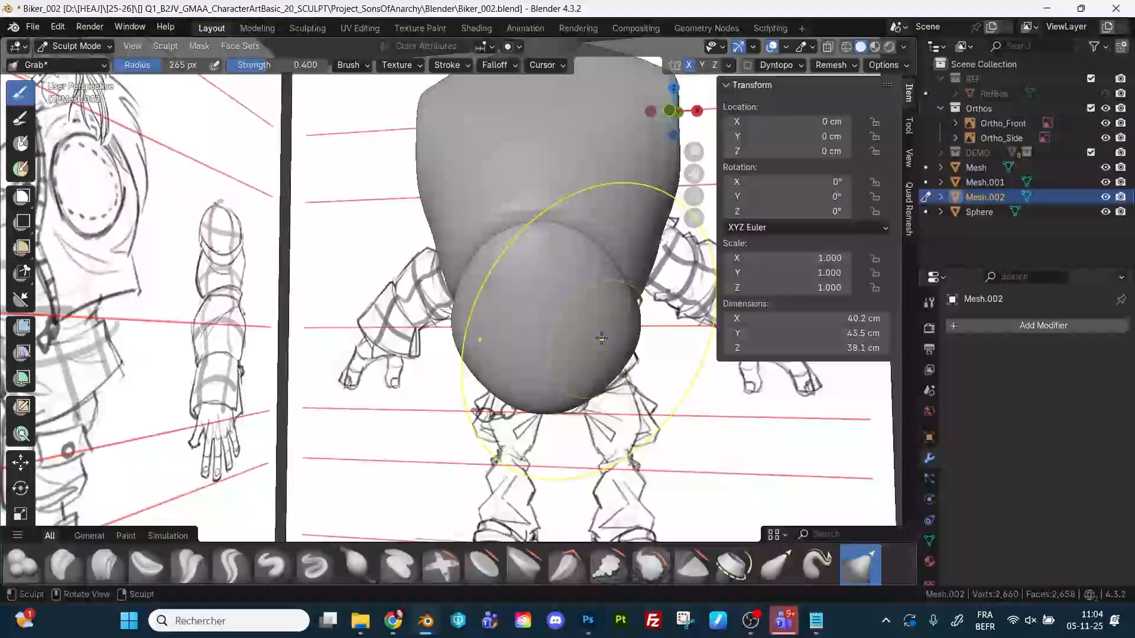
Resize the Grab brush in the front orthographic view to fit the lower volume to the front drawing.
key(KP_1)
key(f)
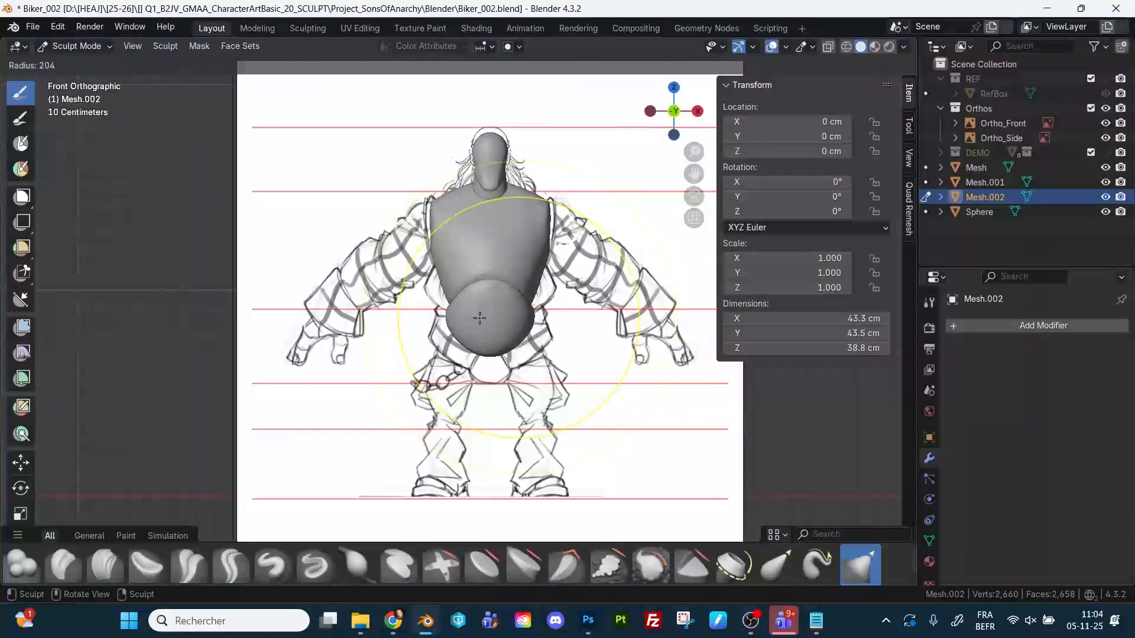
Stretch the belly sphere down over the hips with the Grab brush at 151 px, following the front sketch.
click(476, 312)
drag(523, 328, 532, 338)
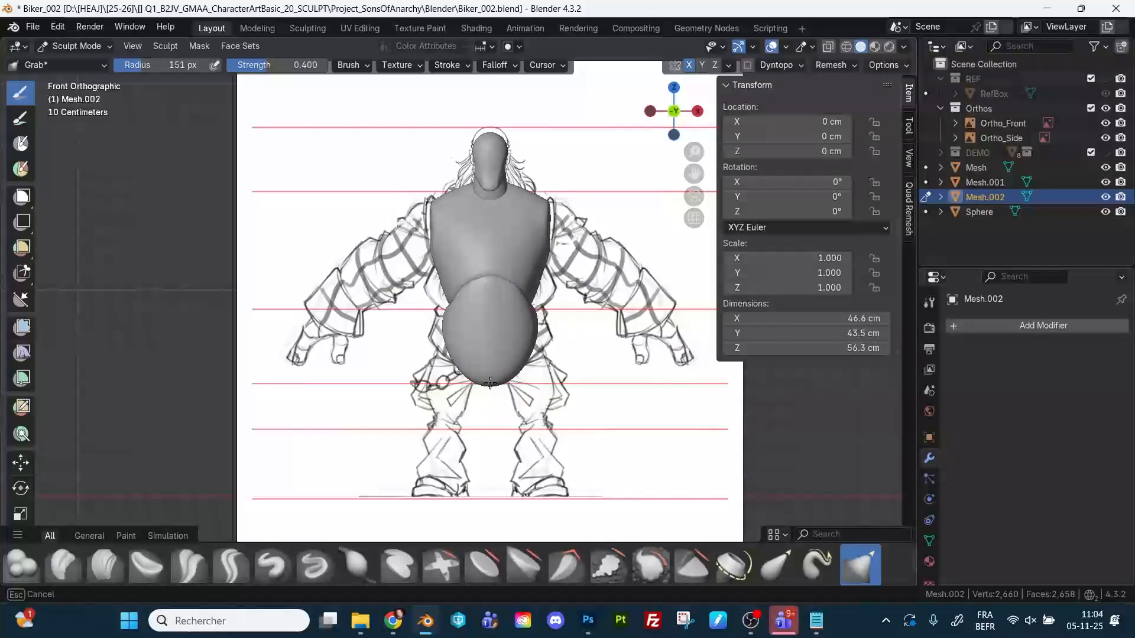
drag(545, 338, 547, 339)
mouse_move(547, 340)
middle_down()
mouse_move(591, 332)
mouse_move(629, 378)
mouse_move(641, 346)
middle_up()
Shape the belly's profile against the side sketch with the Inflate/Deflate brush at 100 px and the Grab brush at 80 px.
key(i)
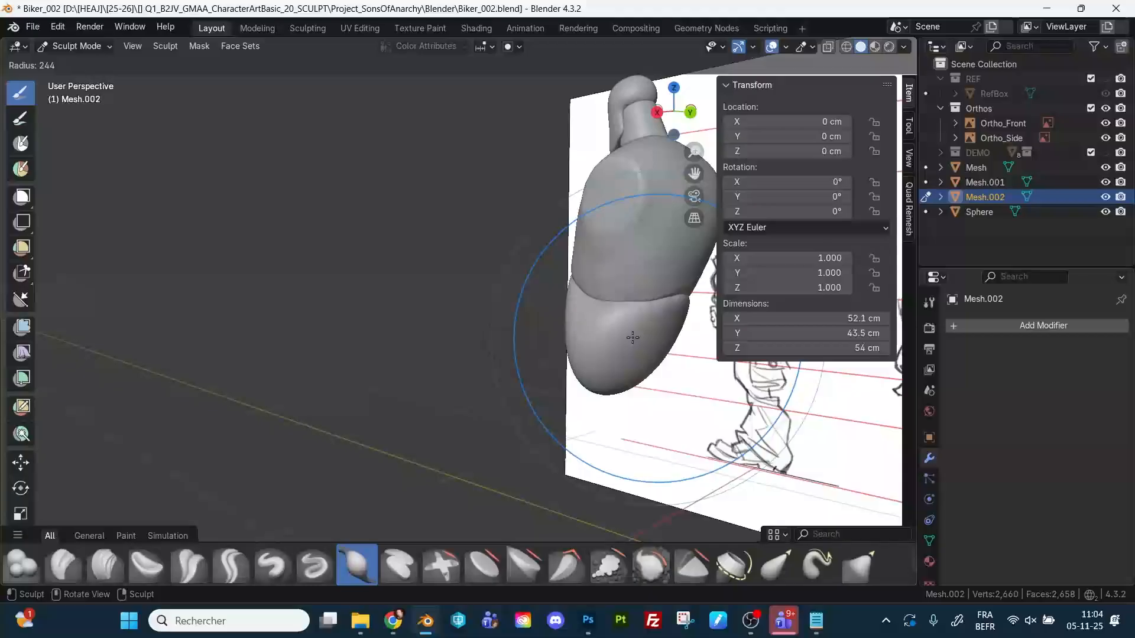
alt+drag(674, 111, 565, 326)
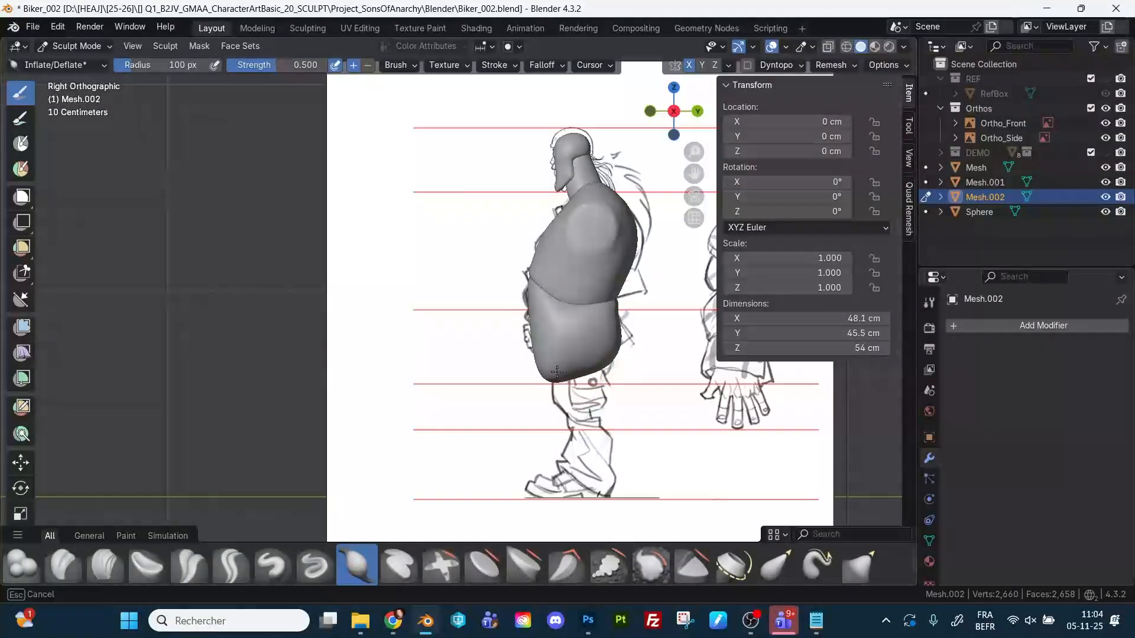
key(g)
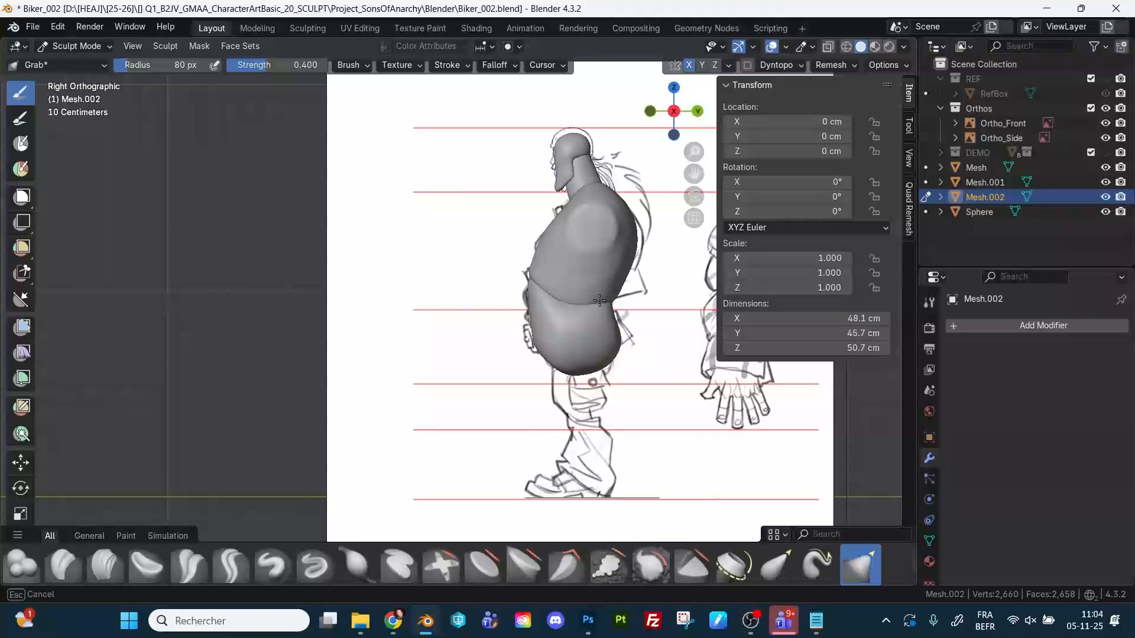
mouse_move(595, 299)
alt+mouse_down()
mouse_move(604, 329)
mouse_move(631, 330)
mouse_move(624, 353)
mouse_move(582, 381)
alt+mouse_up()
mouse_move(559, 331)
alt+mouse_down()
mouse_move(596, 322)
mouse_move(580, 328)
mouse_move(592, 297)
mouse_move(569, 320)
mouse_move(561, 295)
mouse_move(571, 304)
alt+mouse_up()
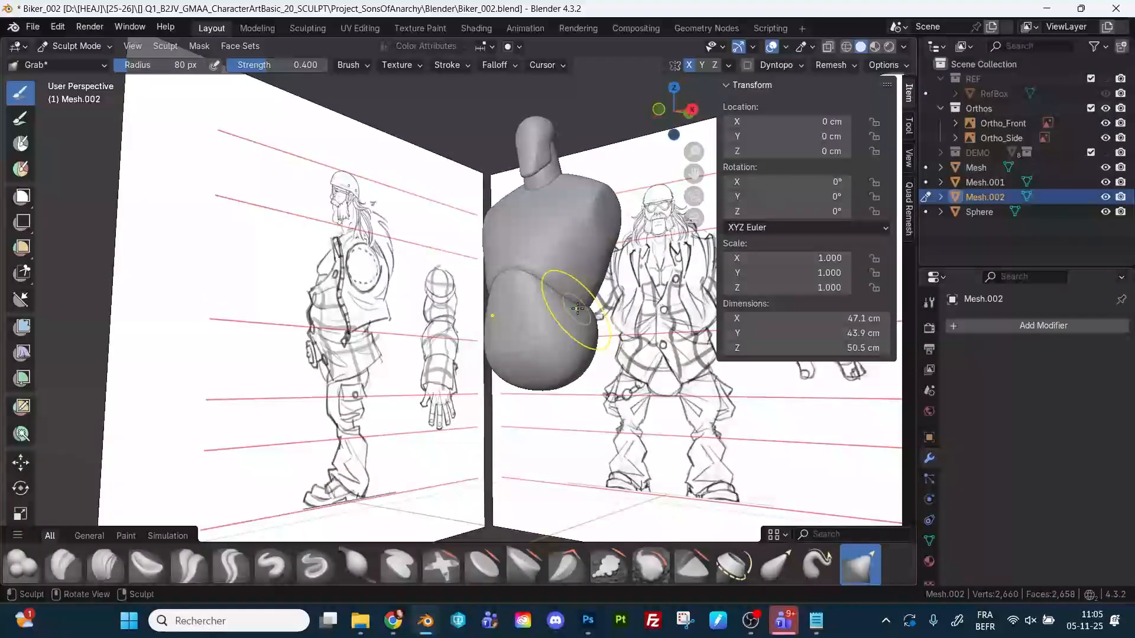
Refine the belly's front and flanks with the Grab brush at 80 px and remesh it.
alt+drag(579, 331, 576, 350)
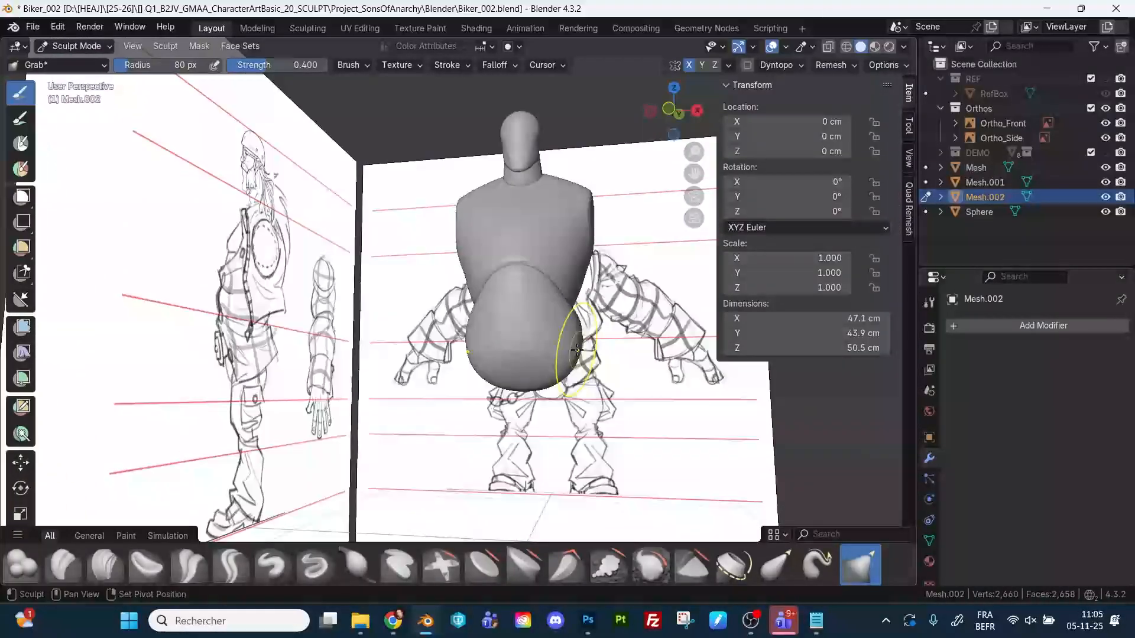
mouse_move(508, 357)
alt+mouse_down()
mouse_move(567, 343)
mouse_move(648, 299)
mouse_move(668, 324)
mouse_move(586, 334)
alt+mouse_up()
mouse_move(547, 277)
alt+mouse_down()
mouse_move(626, 393)
mouse_move(577, 347)
mouse_move(576, 373)
mouse_move(644, 418)
mouse_move(666, 405)
mouse_move(559, 421)
mouse_move(561, 309)
mouse_move(597, 398)
mouse_move(766, 367)
mouse_move(583, 339)
mouse_move(604, 343)
mouse_move(606, 381)
alt+mouse_up()
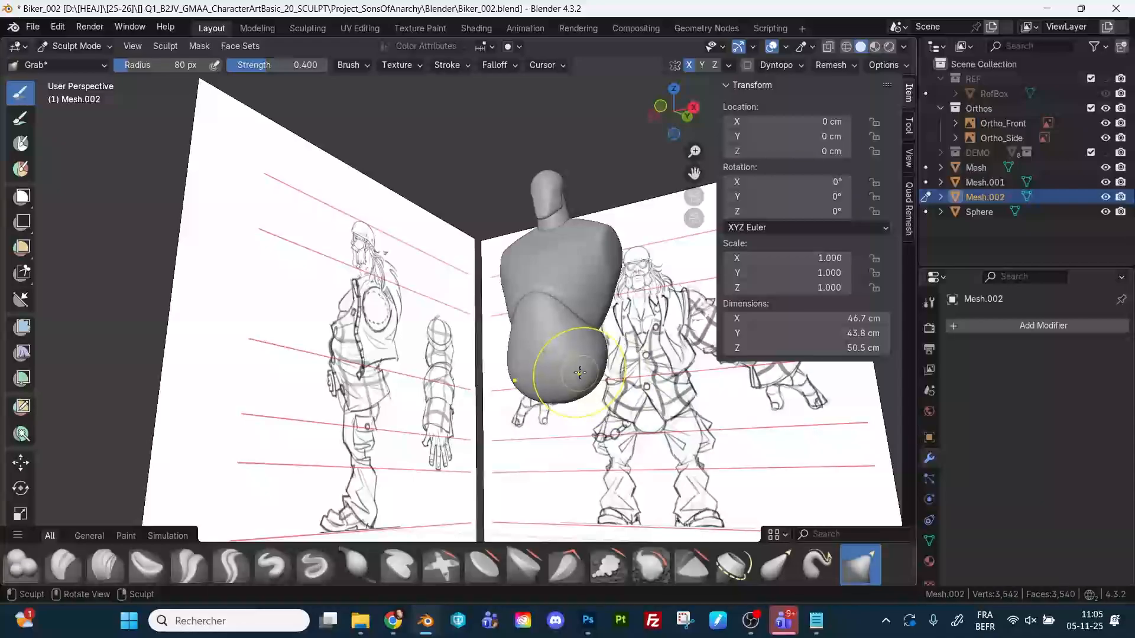
alt+drag(576, 329, 559, 304)
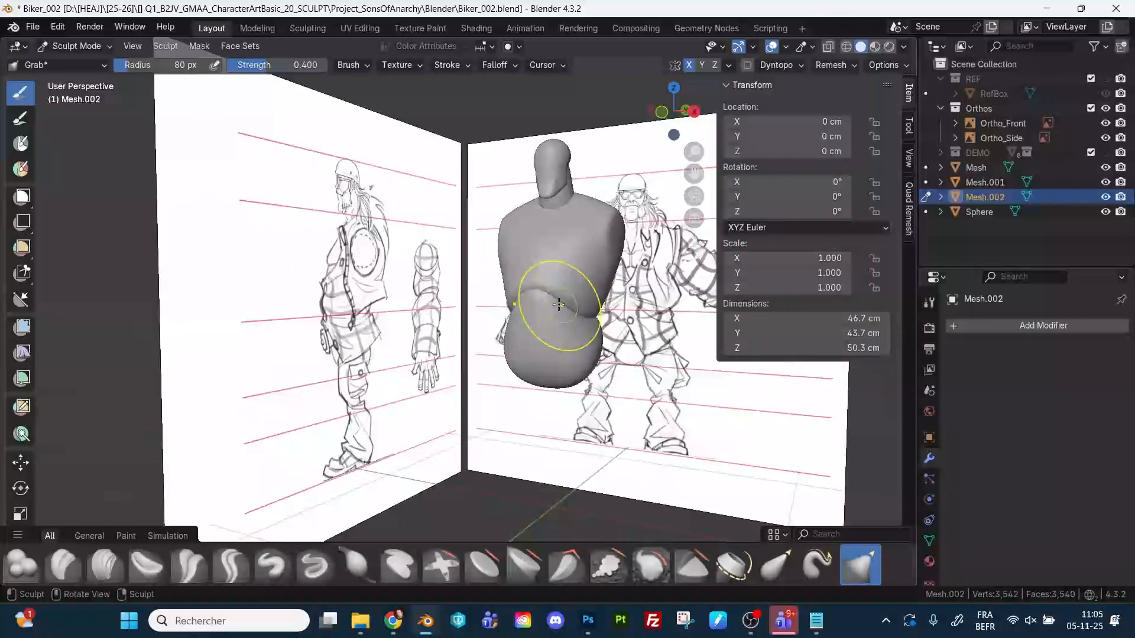
Set the Grab brush radius to 66 px and adjust the belly's form below the ribcage.
key(f)
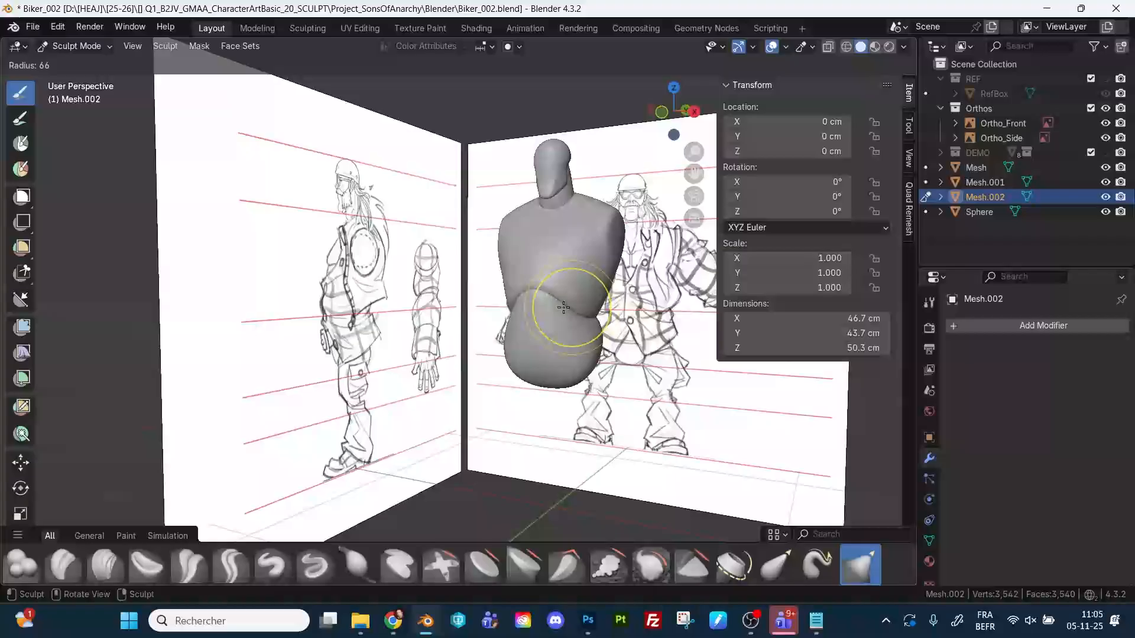
click(567, 307)
mouse_move(567, 307)
alt+mouse_down()
mouse_move(596, 299)
mouse_move(587, 344)
alt+mouse_up()
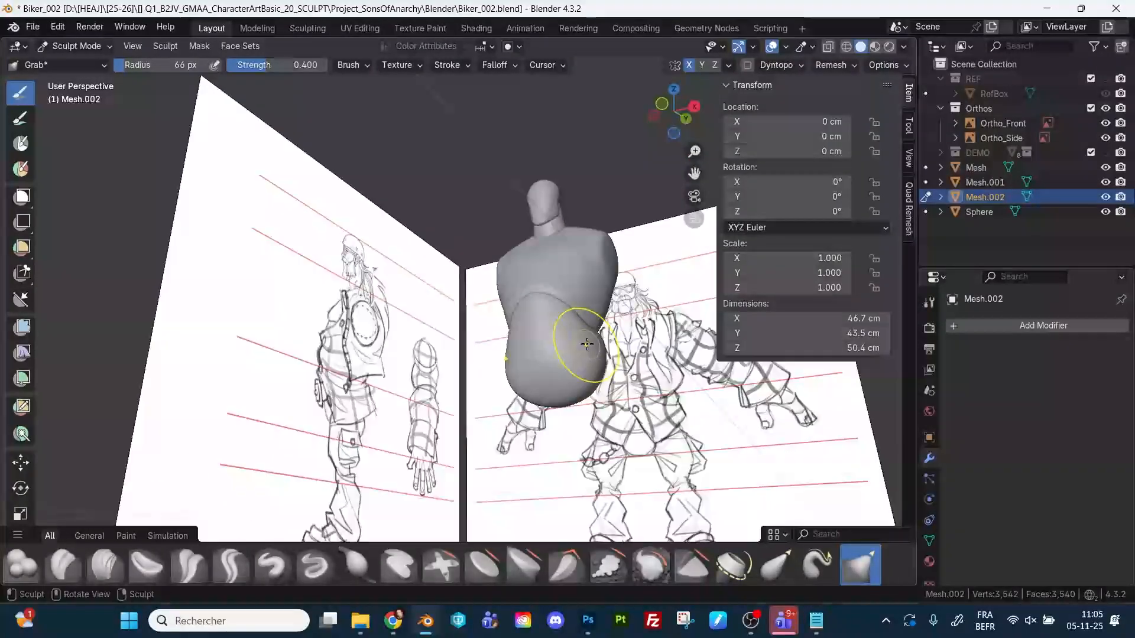
Paint a mask over the lower part of the belly mesh with the Mask brush at 42 px.
key(shift+space)
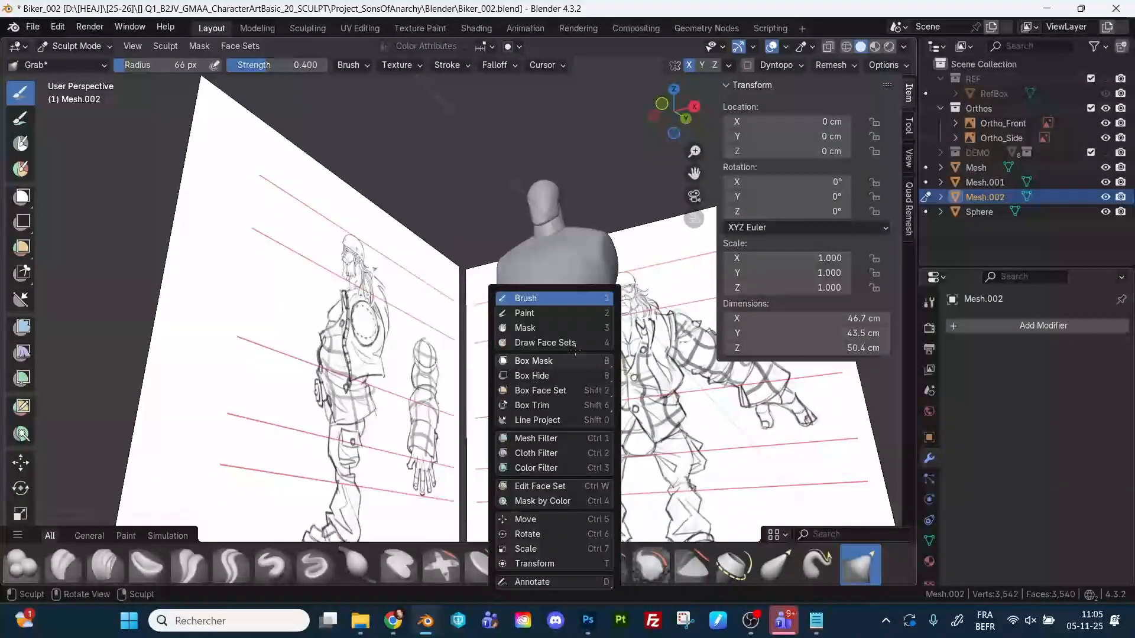
click(545, 329)
key(f)
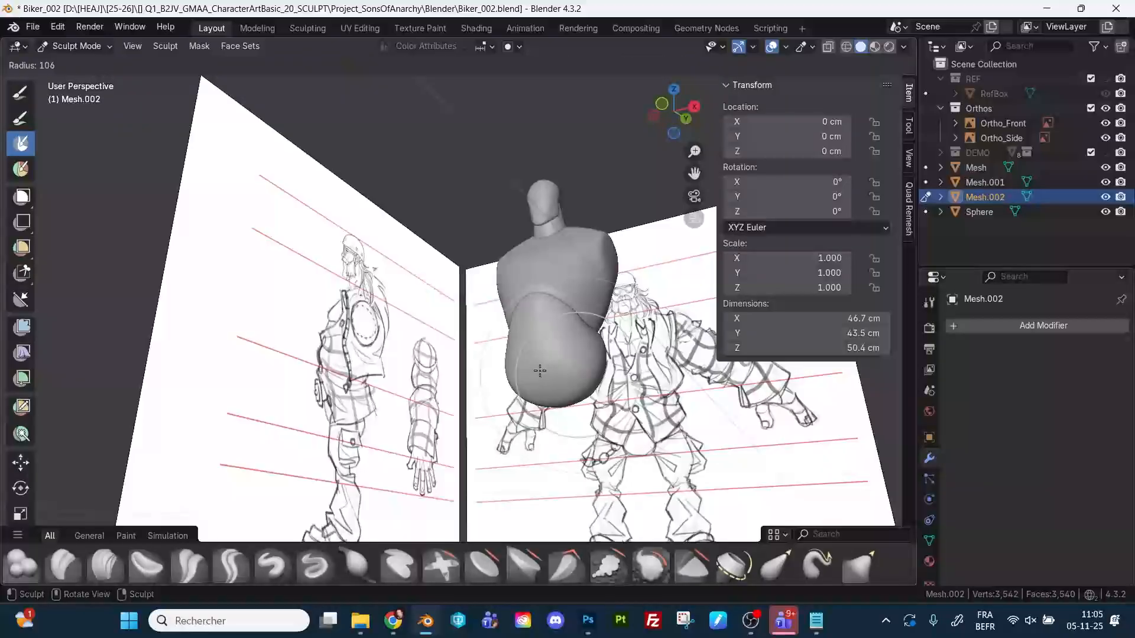
click(503, 376)
drag(503, 376, 588, 374)
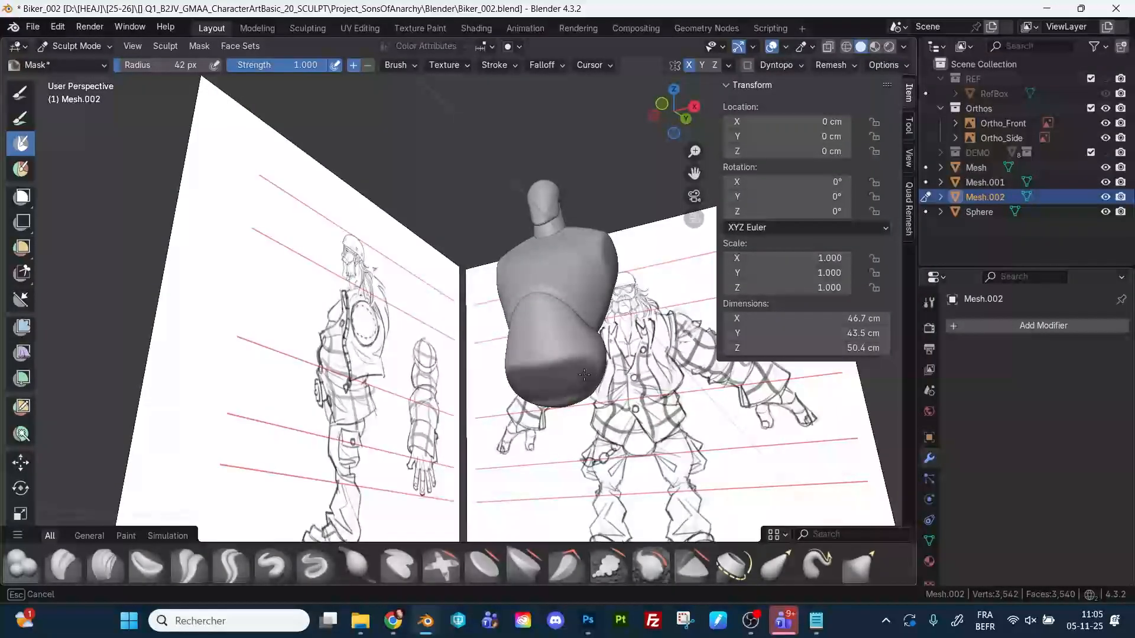
middle_drag(651, 378, 639, 414)
Slice the masked lower part into a new object as the pelvis and enter Sculpt Mode on it.
click(198, 50)
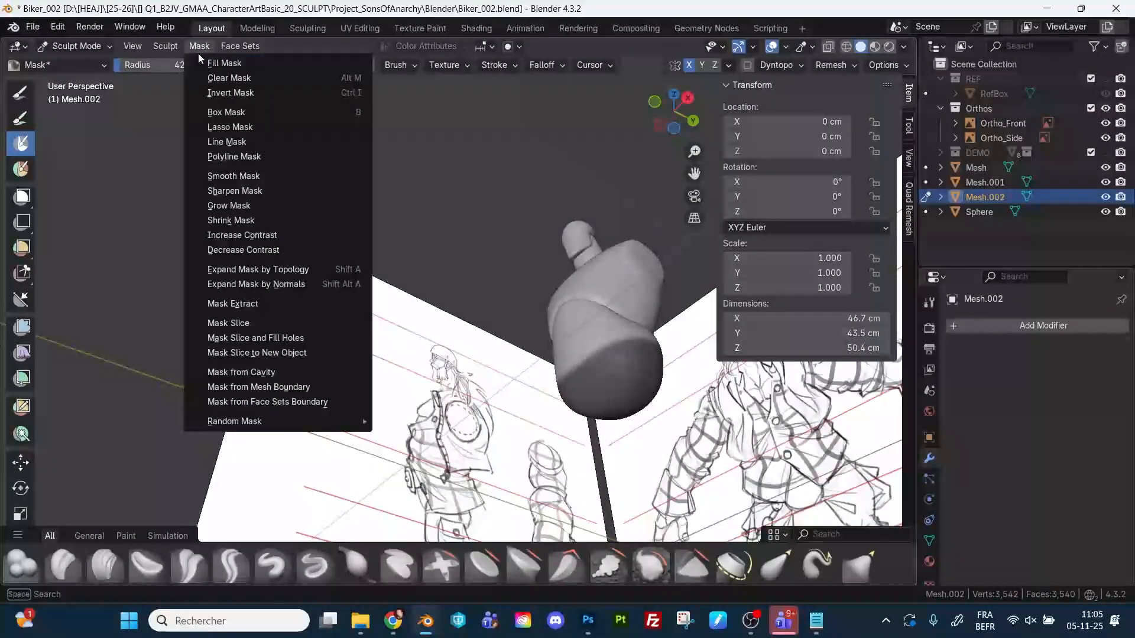
click(276, 353)
middle_drag(577, 143, 602, 207)
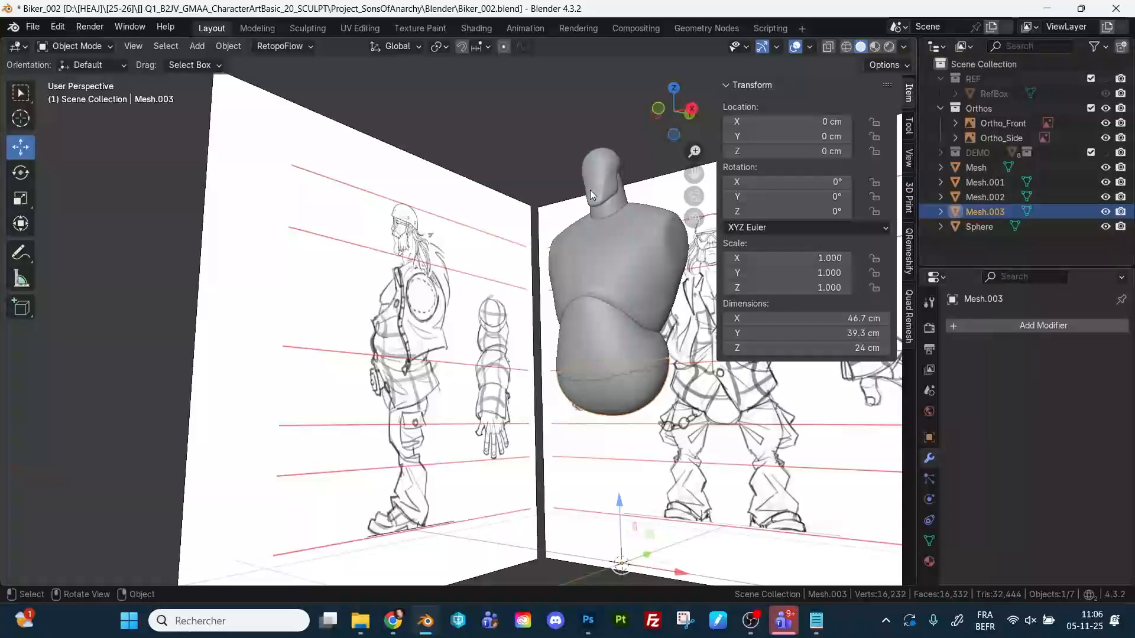
key(ctrl+Tab)
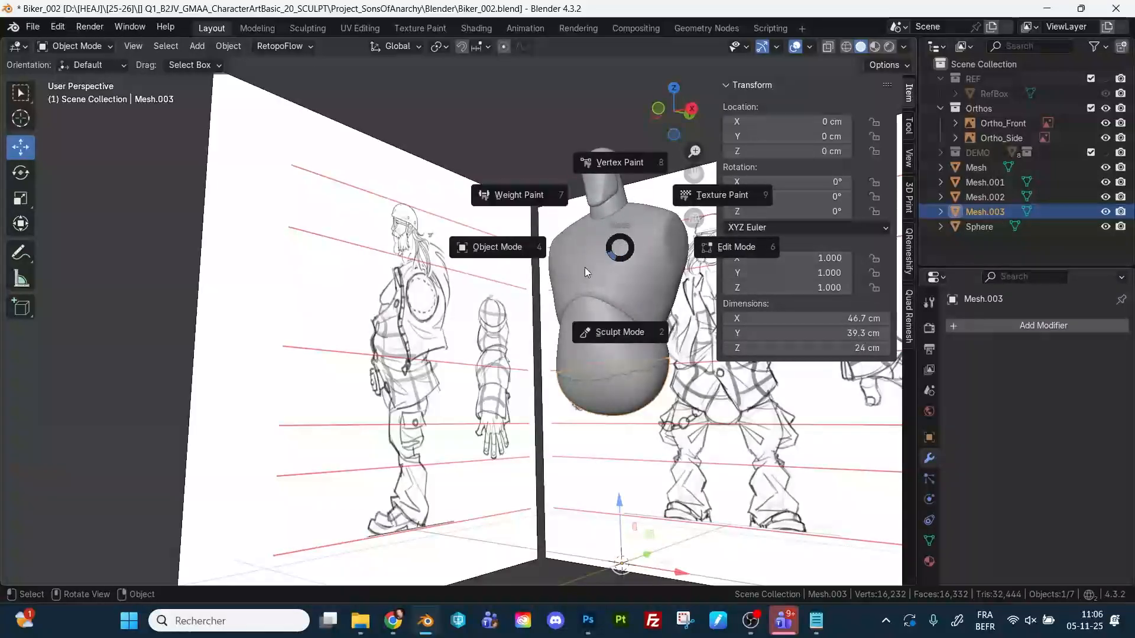
click(608, 328)
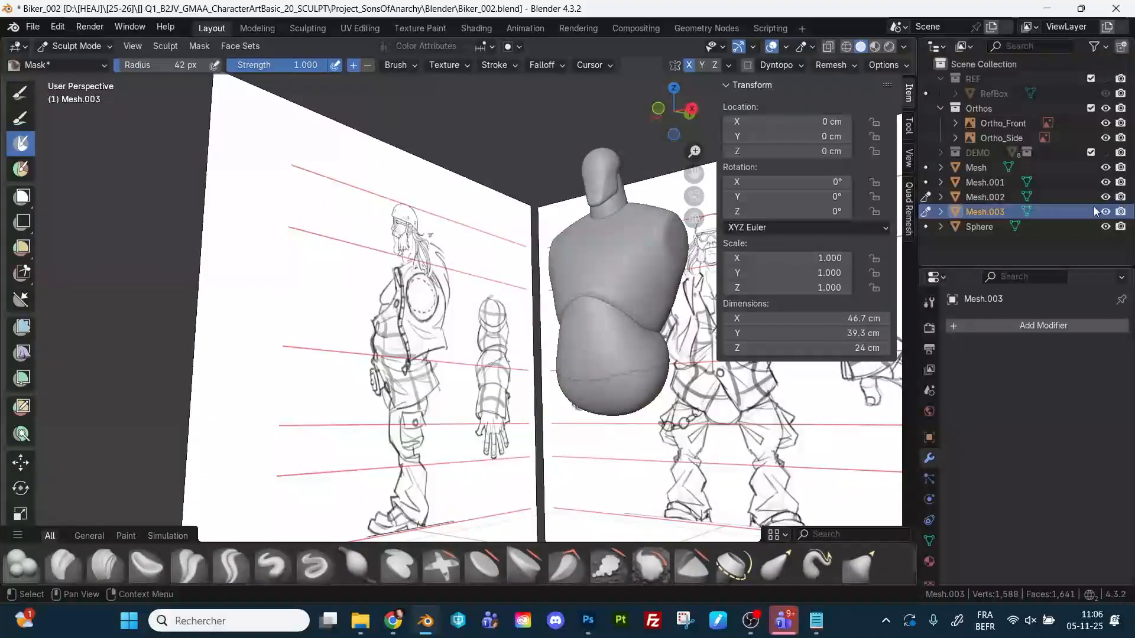
With the pelvis piece hidden, switch sculpting to the belly, clear its mask and remesh it.
mouse_move(626, 355)
middle_down()
mouse_move(644, 361)
mouse_move(597, 344)
middle_up()
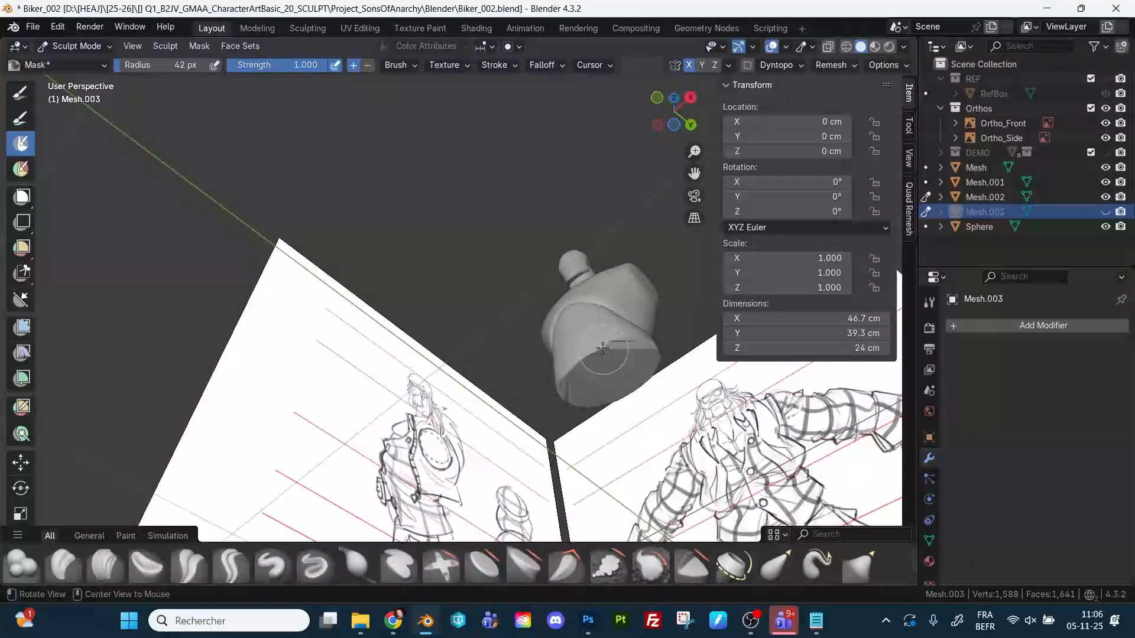
key(alt+q)
key(a)
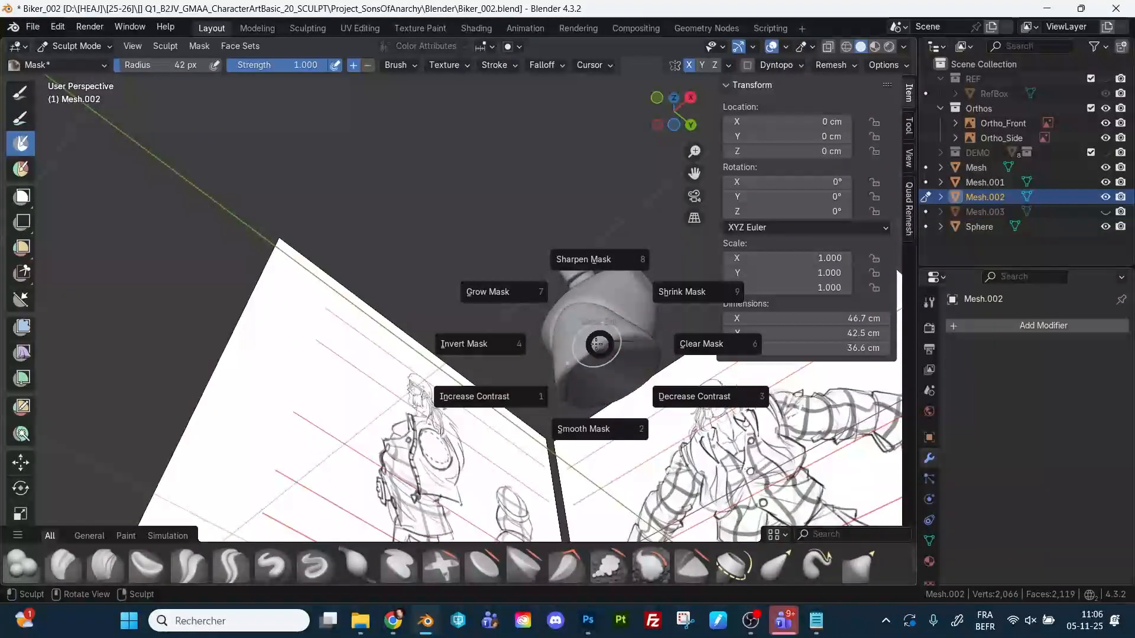
click(685, 344)
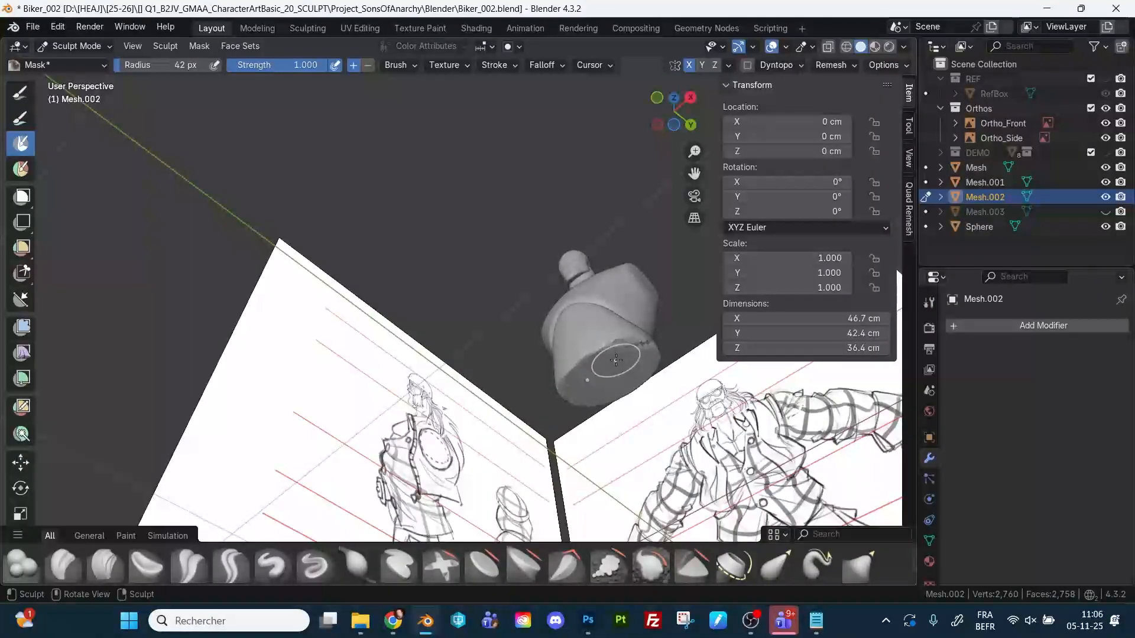
Switch sculpting to the pelvis piece, remesh it to close the cut, and leave both pieces visible.
key(x)
middle_drag(652, 357, 597, 384)
key(alt+q)
click(1104, 197)
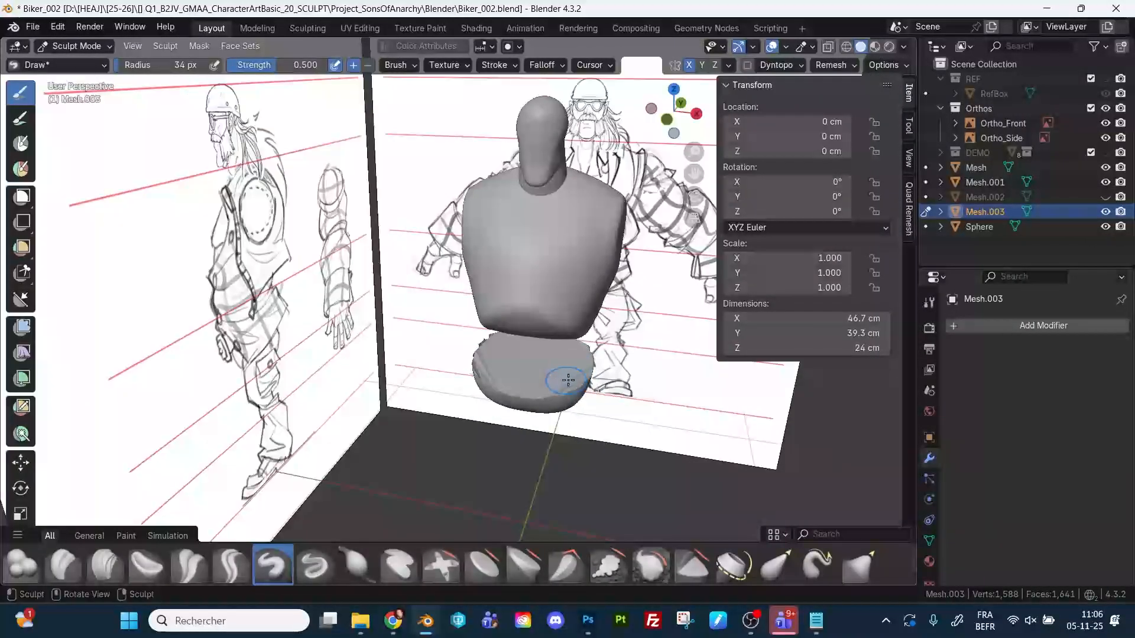
click(1104, 197)
middle_drag(568, 378, 509, 382)
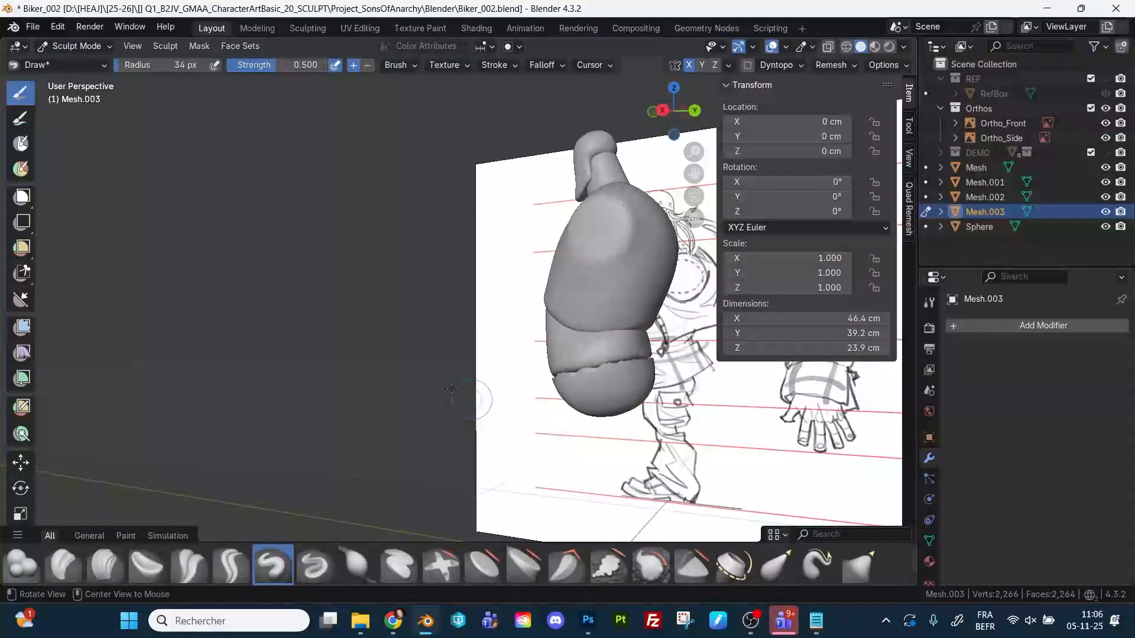
Smooth the pelvis piece along its cut edge where it meets the belly.
alt+drag(414, 375, 443, 358)
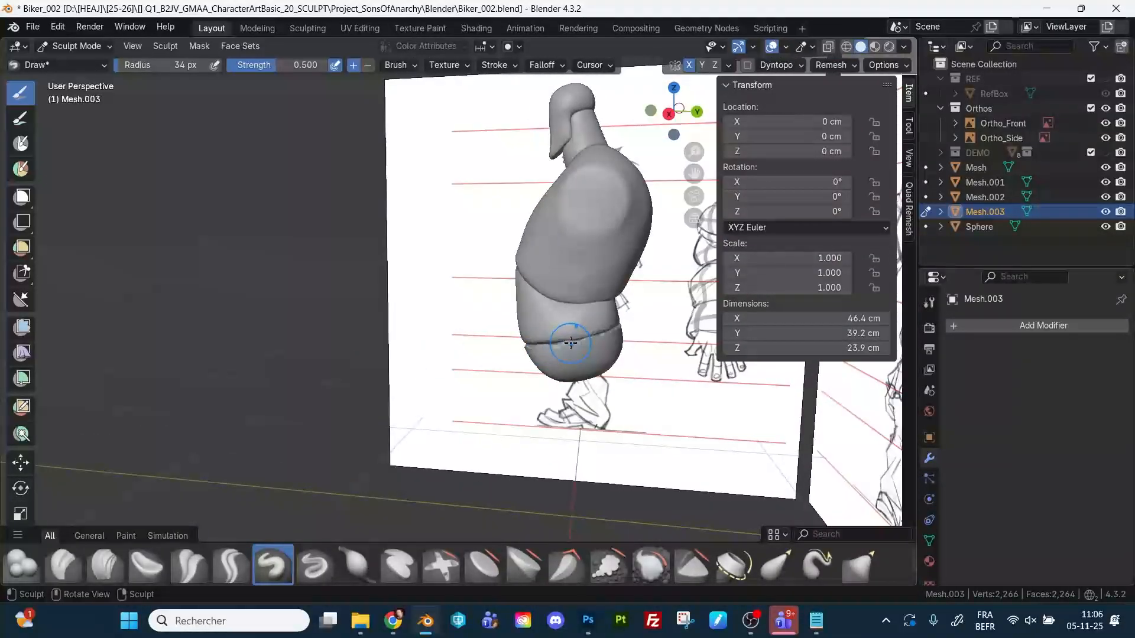
mouse_move(572, 337)
shift+mouse_down()
mouse_move(555, 340)
mouse_move(612, 330)
shift+mouse_up()
mouse_move(637, 333)
alt+mouse_down()
mouse_move(585, 343)
mouse_move(637, 342)
mouse_move(597, 361)
mouse_move(512, 380)
mouse_move(567, 352)
mouse_move(571, 364)
mouse_move(597, 365)
mouse_move(592, 352)
alt+mouse_up()
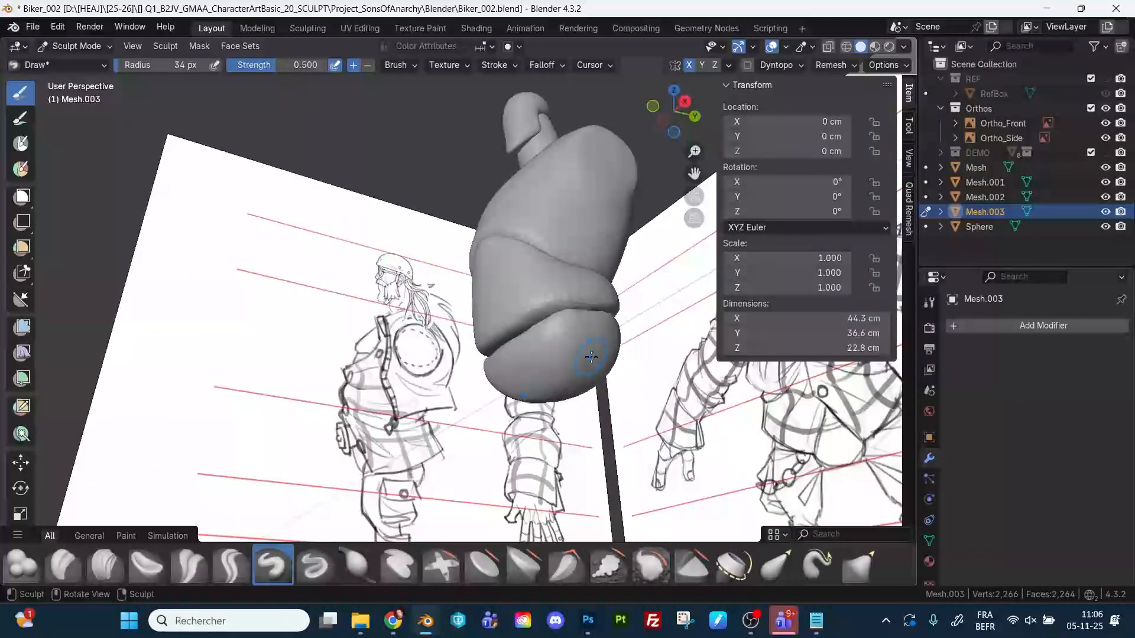
Flatten the lower sides of the pelvis with the Flatten/Contrast brush at 58 px.
key(shift+t)
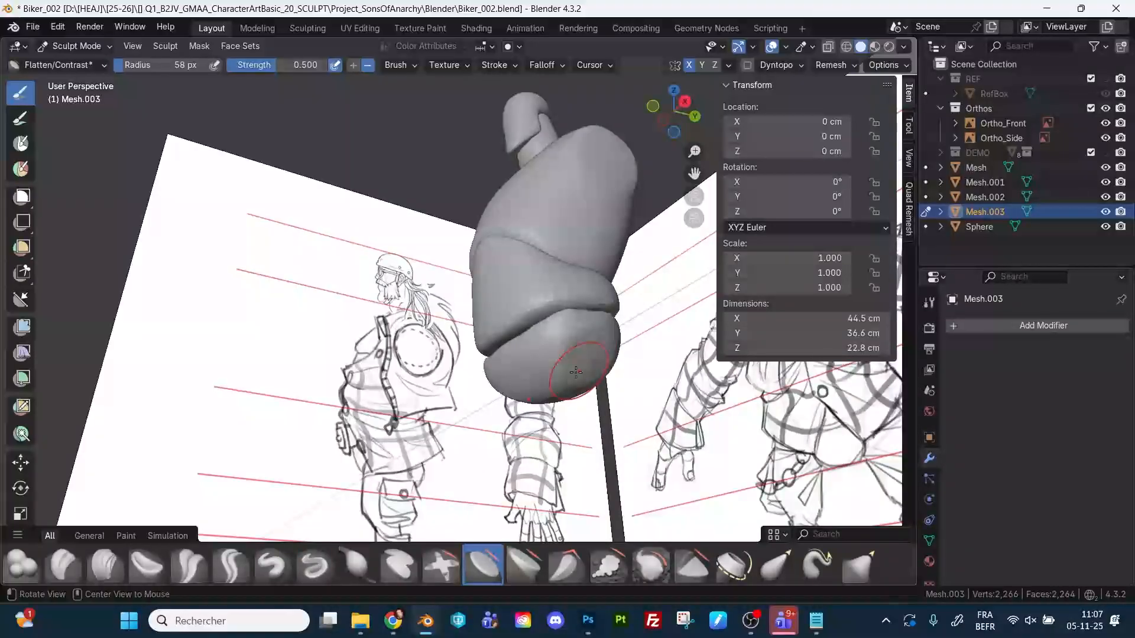
alt+drag(576, 371, 588, 362)
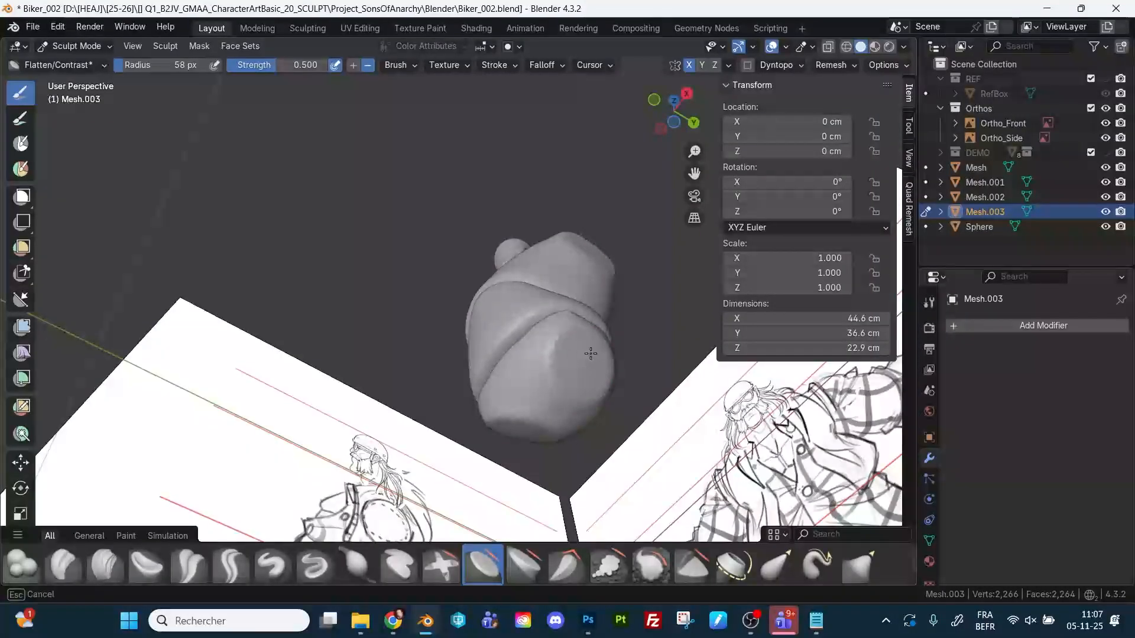
mouse_move(590, 376)
middle_down()
mouse_move(656, 414)
mouse_move(670, 441)
mouse_move(571, 375)
mouse_move(701, 421)
middle_up()
Pull the bottom and sides of the pelvis toward the front sketch with the Grab brush at 155 px.
click(663, 109)
scroll(578, 264, up, 4)
key(g)
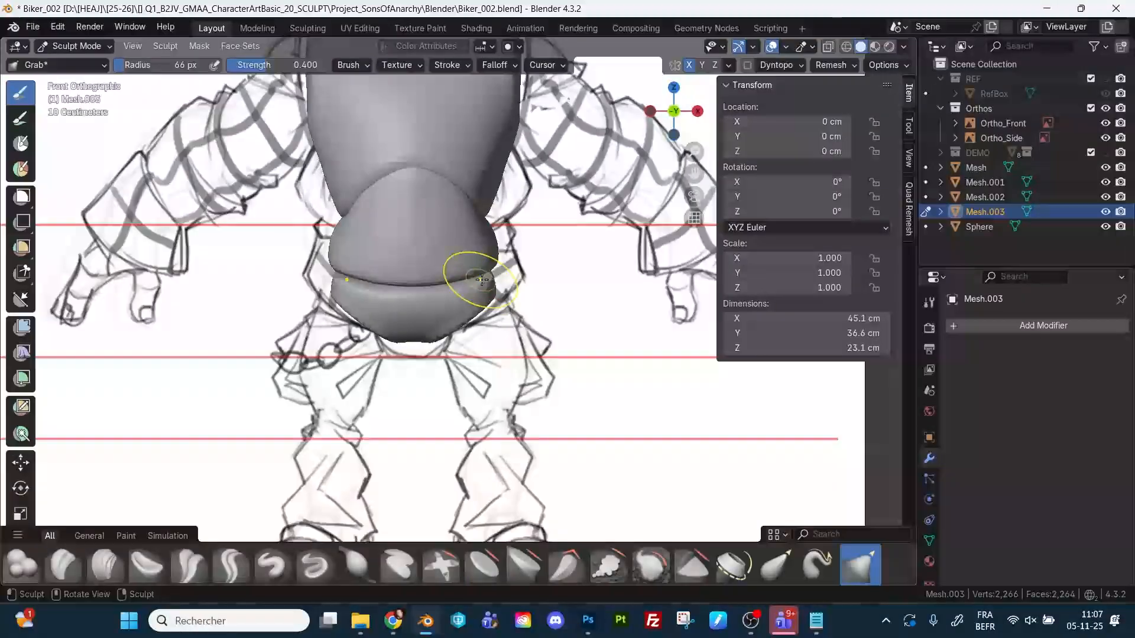
key(f)
click(497, 336)
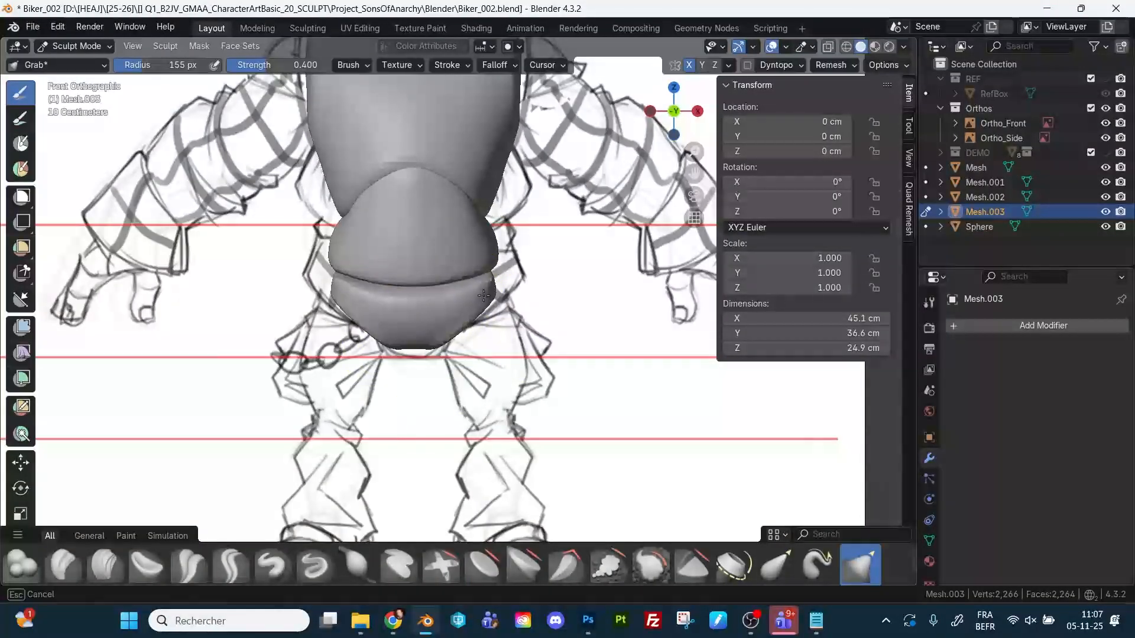
drag(484, 296, 489, 295)
mouse_move(489, 295)
middle_down()
mouse_move(544, 299)
mouse_move(556, 254)
middle_up()
drag(555, 254, 576, 248)
Widen the pelvis at the hips with the Grab brush, set its radius to 118 px, and compare against the front sketch.
scroll(576, 248, down, 3)
mouse_move(576, 248)
middle_down()
mouse_move(603, 304)
mouse_move(650, 307)
middle_up()
drag(650, 307, 657, 307)
mouse_move(657, 306)
middle_down()
mouse_move(644, 308)
mouse_move(679, 254)
mouse_move(697, 190)
middle_up()
key(f)
click(654, 305)
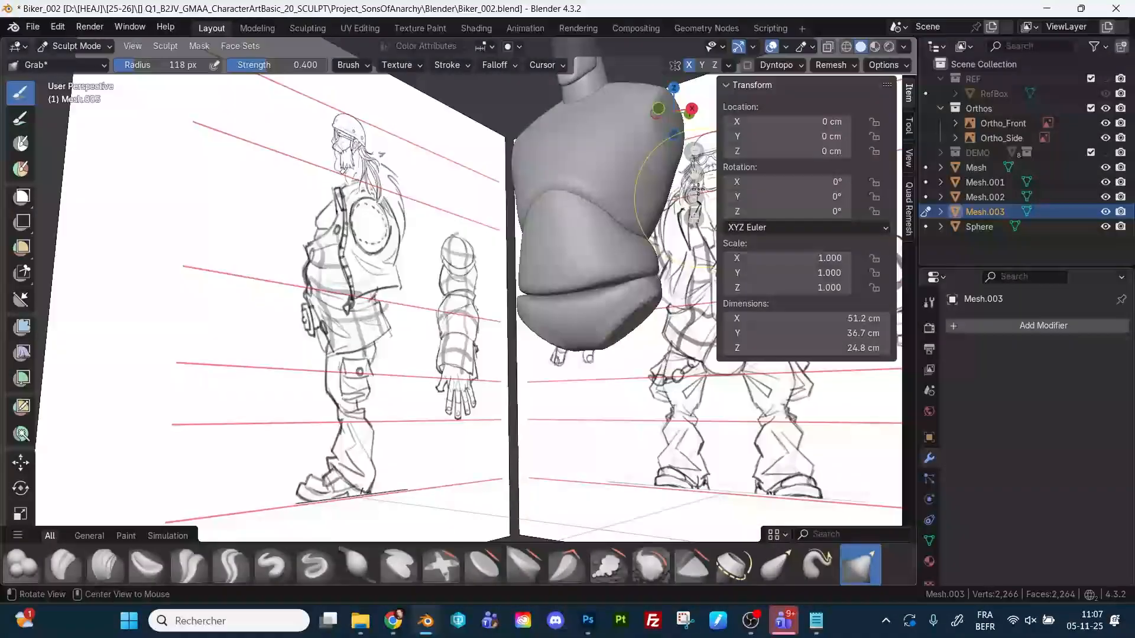
click(663, 108)
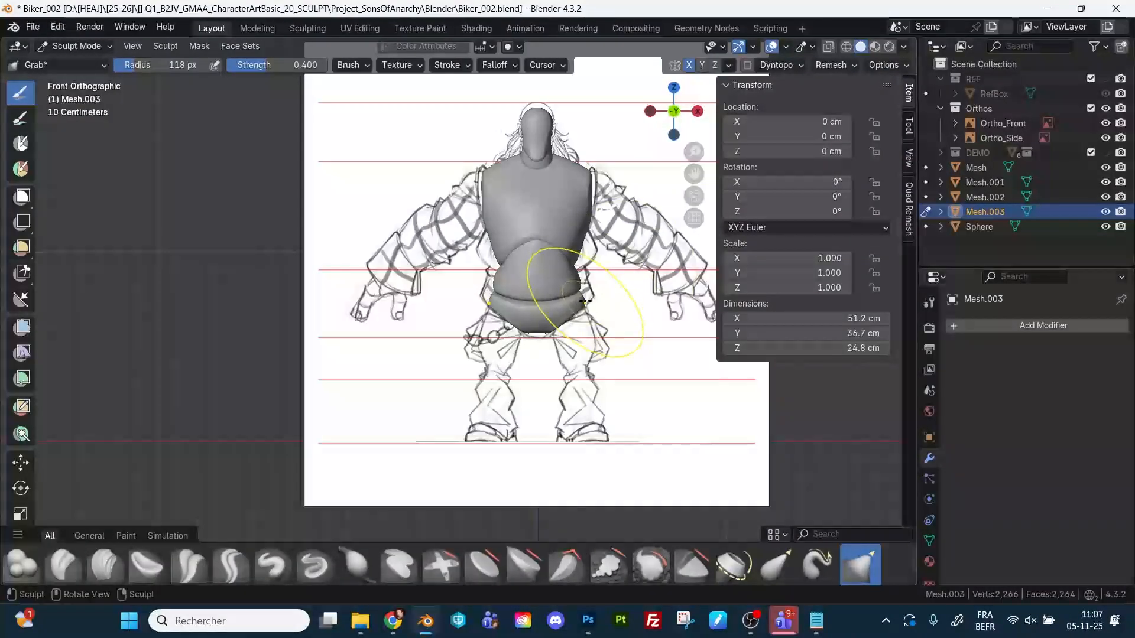
scroll(614, 301, up, 3)
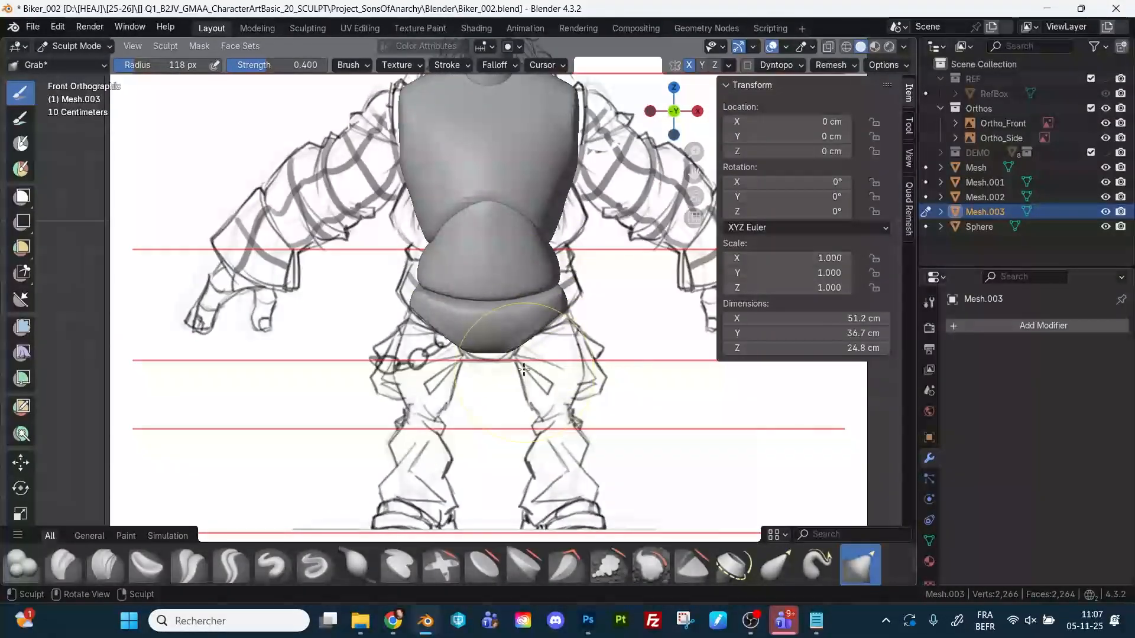
With the ortho sketches hidden, work the back of the pelvis with the Flatten/Contrast brush at 95 px and save the file.
mouse_move(591, 320)
middle_down()
mouse_move(621, 317)
mouse_move(601, 329)
mouse_move(621, 402)
mouse_move(585, 458)
mouse_move(591, 414)
mouse_move(563, 347)
mouse_move(514, 348)
mouse_move(425, 381)
mouse_move(398, 369)
middle_up()
key(shift+t)
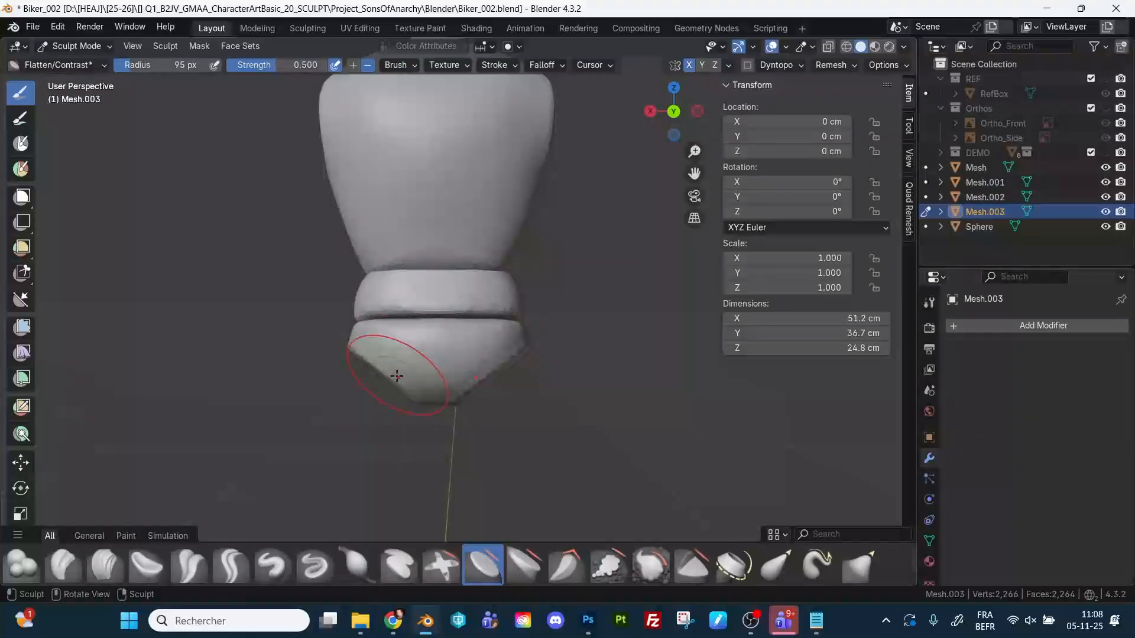
key(super+s)
key(Escape)
key(ctrl+s)
Round out the lower back of the pelvis with the Grab brush at 163 px.
key(g)
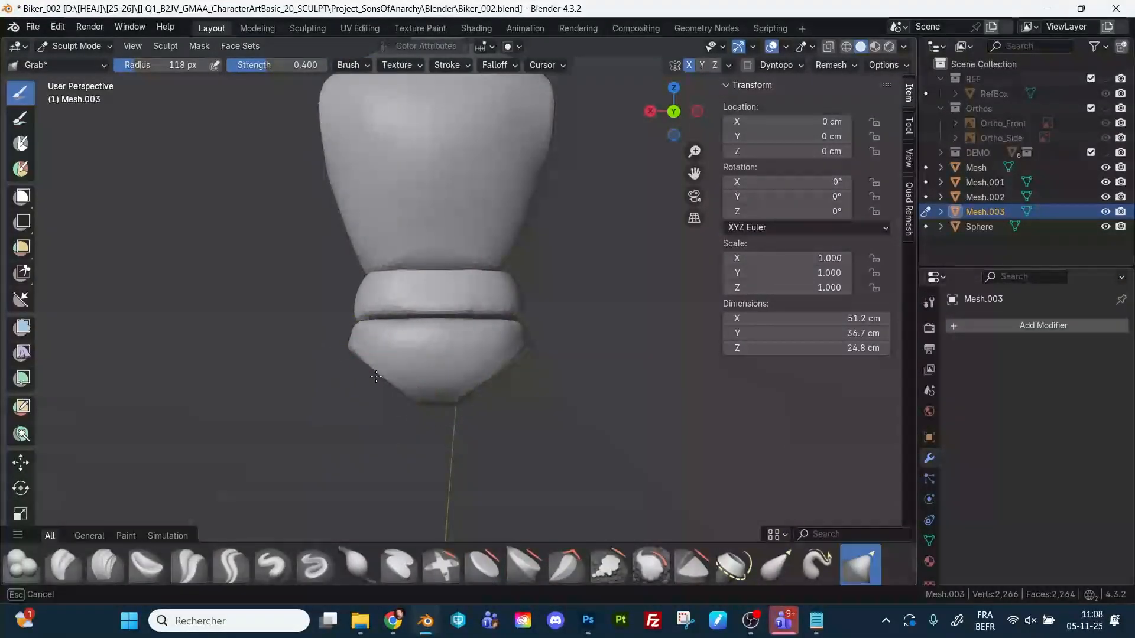
key(f)
click(436, 330)
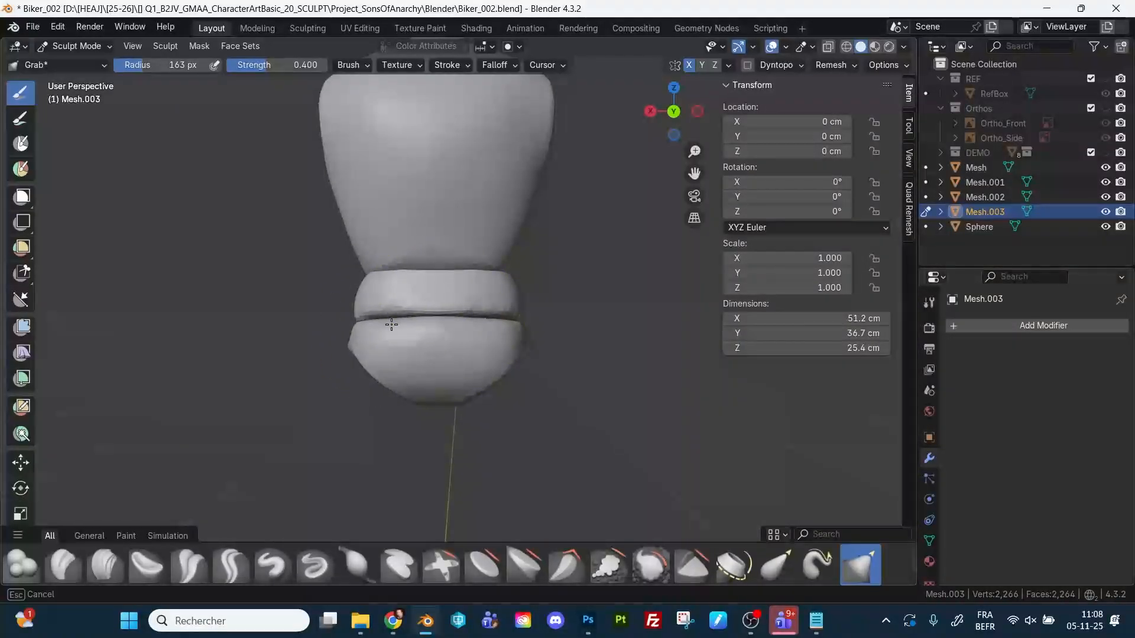
drag(402, 372, 431, 405)
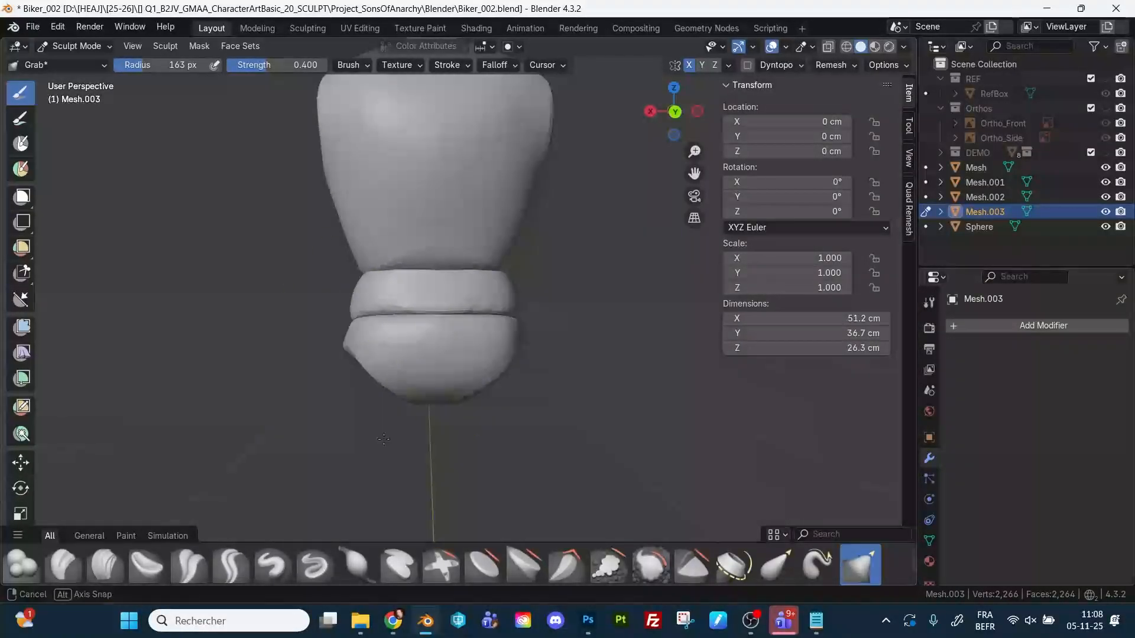
Switch to the belly volume and reshape its back and sides with the Grab brush at 163 px.
mouse_move(431, 405)
middle_down()
mouse_move(468, 415)
mouse_move(408, 310)
mouse_move(507, 315)
middle_up()
key(alt+q)
drag(507, 321, 487, 256)
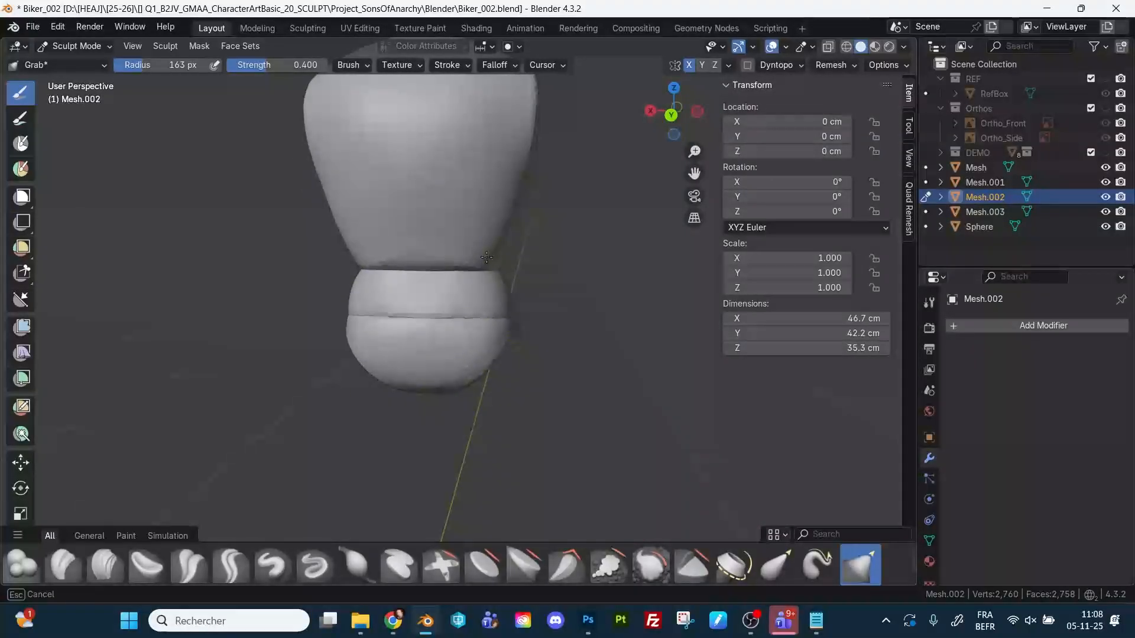
middle_drag(514, 314, 520, 260)
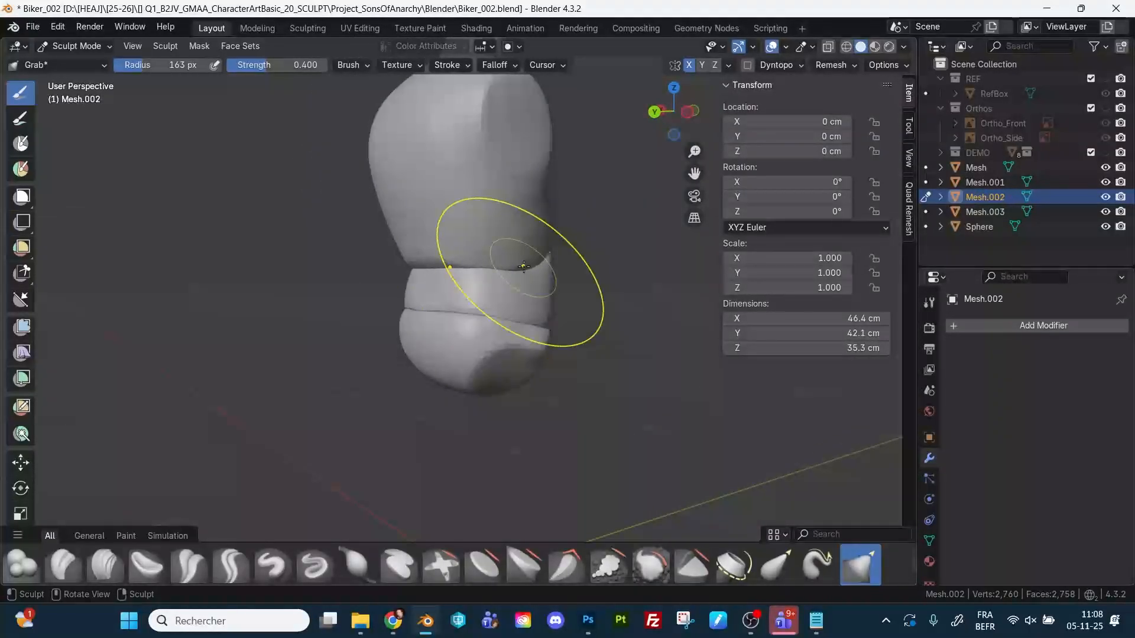
middle_drag(456, 284, 490, 273)
middle_drag(589, 303, 572, 379)
Pull the lower front of the belly down over the pelvis with the Grab brush.
drag(587, 402, 583, 397)
middle_drag(582, 397, 544, 380)
mouse_move(544, 380)
mouse_down()
mouse_move(537, 400)
mouse_move(598, 413)
mouse_up()
middle_drag(598, 413, 629, 354)
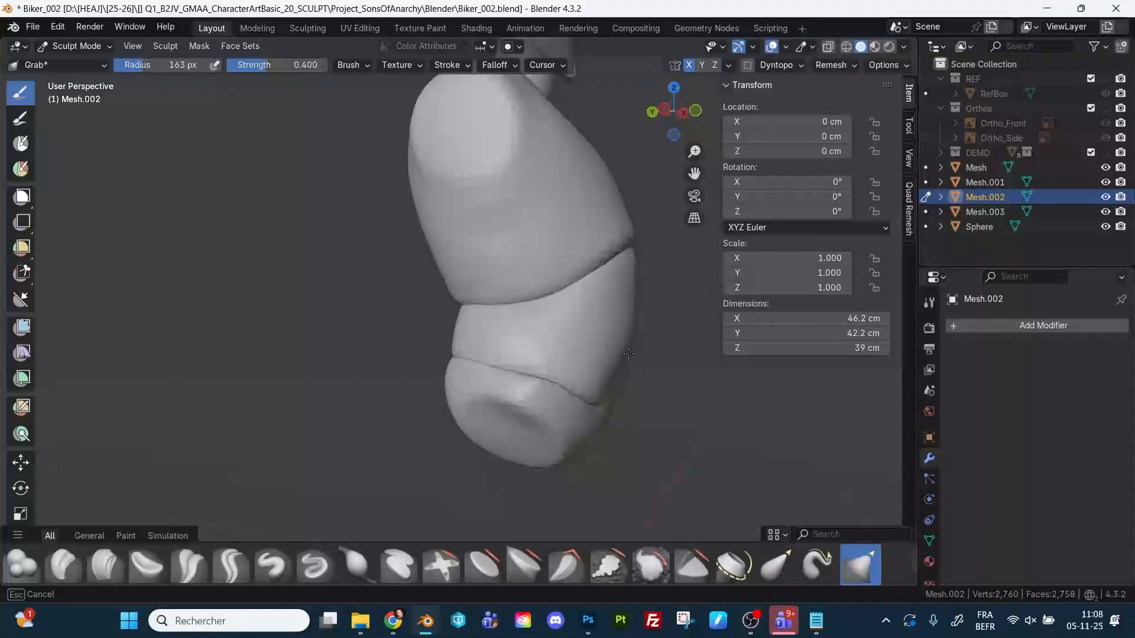
mouse_move(665, 409)
middle_down()
mouse_move(577, 388)
mouse_move(584, 405)
mouse_move(661, 347)
middle_up()
middle_drag(615, 406, 650, 353)
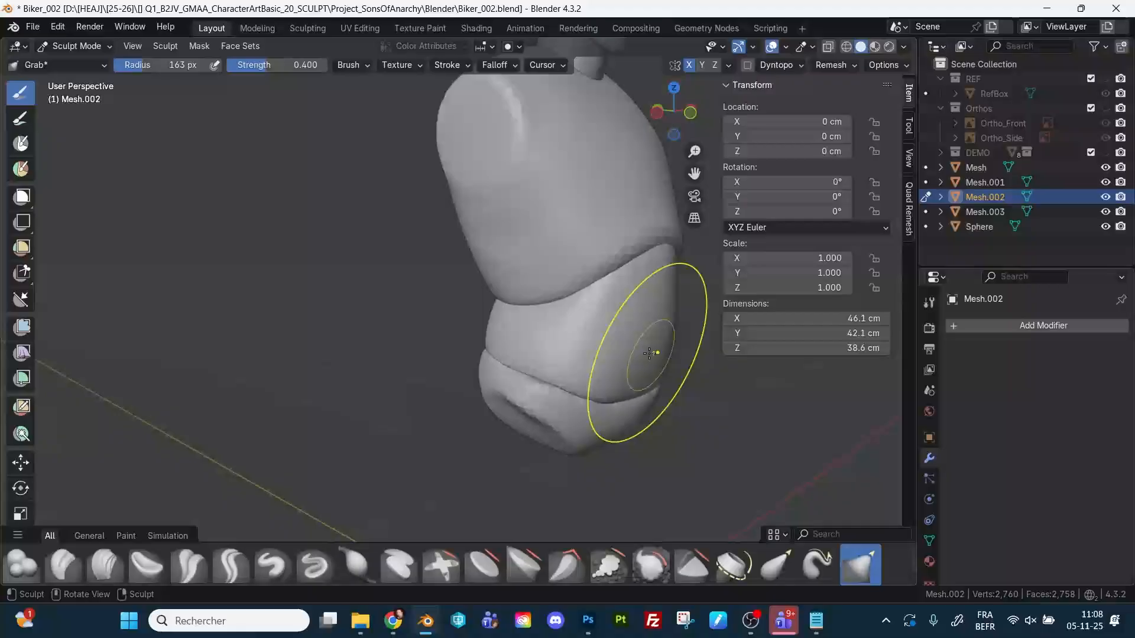
Refine the belly's sagging lower edge from several angles with the Grab brush, reducing its radius to 129 px.
middle_drag(572, 364, 662, 418)
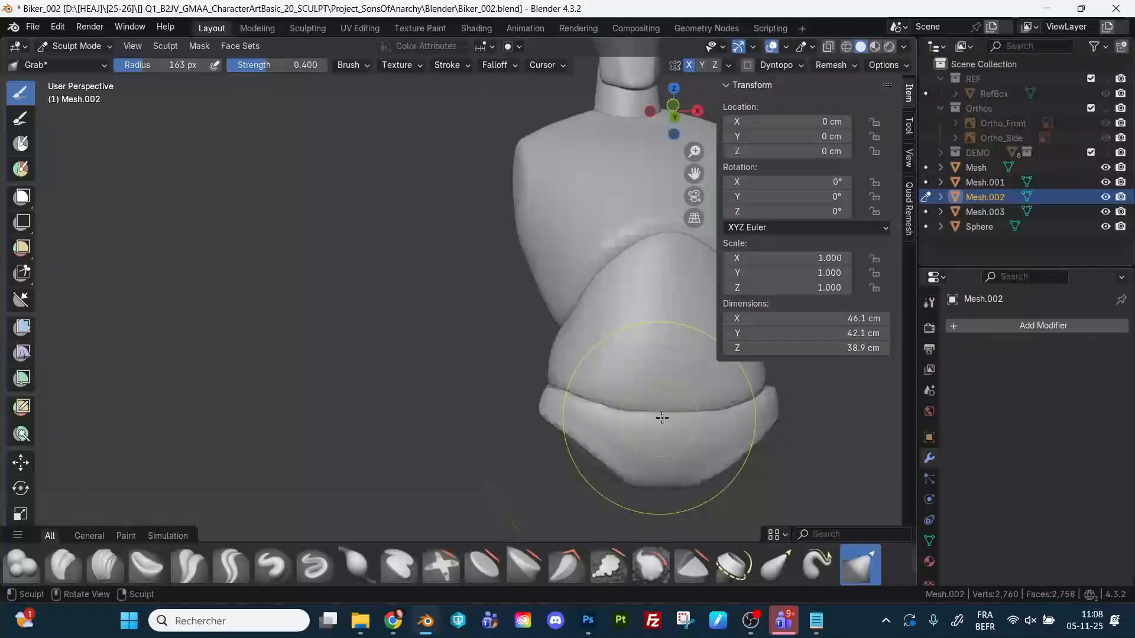
scroll(486, 445, down, 3)
middle_drag(697, 494, 606, 355)
mouse_move(678, 391)
middle_down()
mouse_move(710, 455)
mouse_move(688, 428)
mouse_move(715, 418)
mouse_move(709, 436)
mouse_move(724, 435)
mouse_move(744, 419)
mouse_move(720, 414)
mouse_move(788, 414)
middle_up()
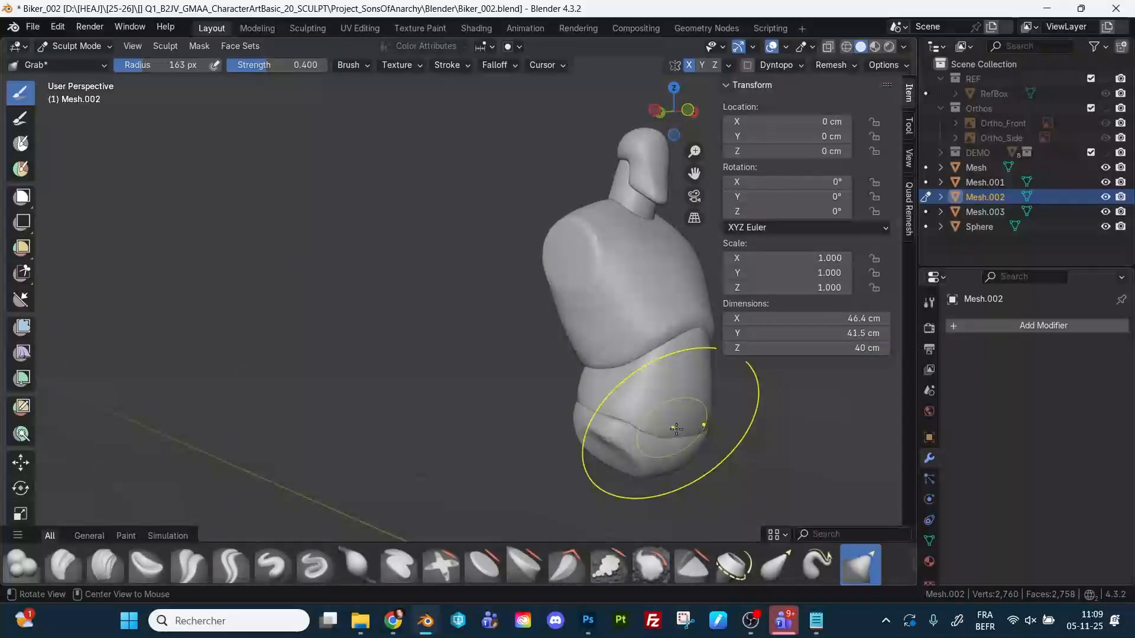
mouse_move(676, 429)
middle_down()
mouse_move(739, 438)
mouse_move(671, 494)
mouse_move(721, 505)
mouse_move(630, 419)
middle_up()
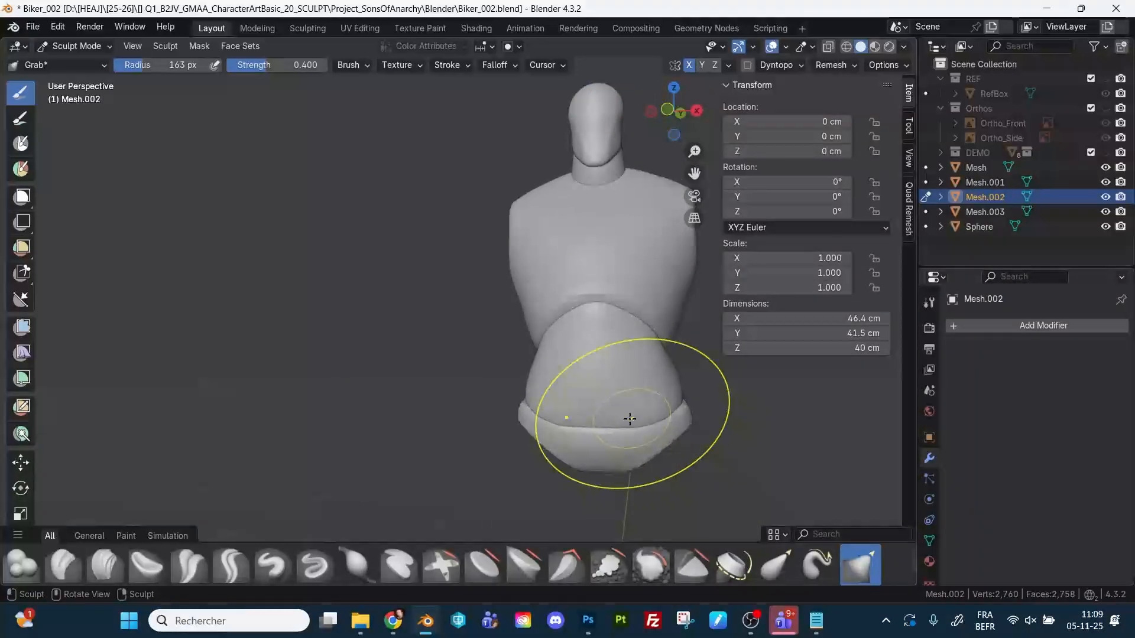
key(f)
click(598, 411)
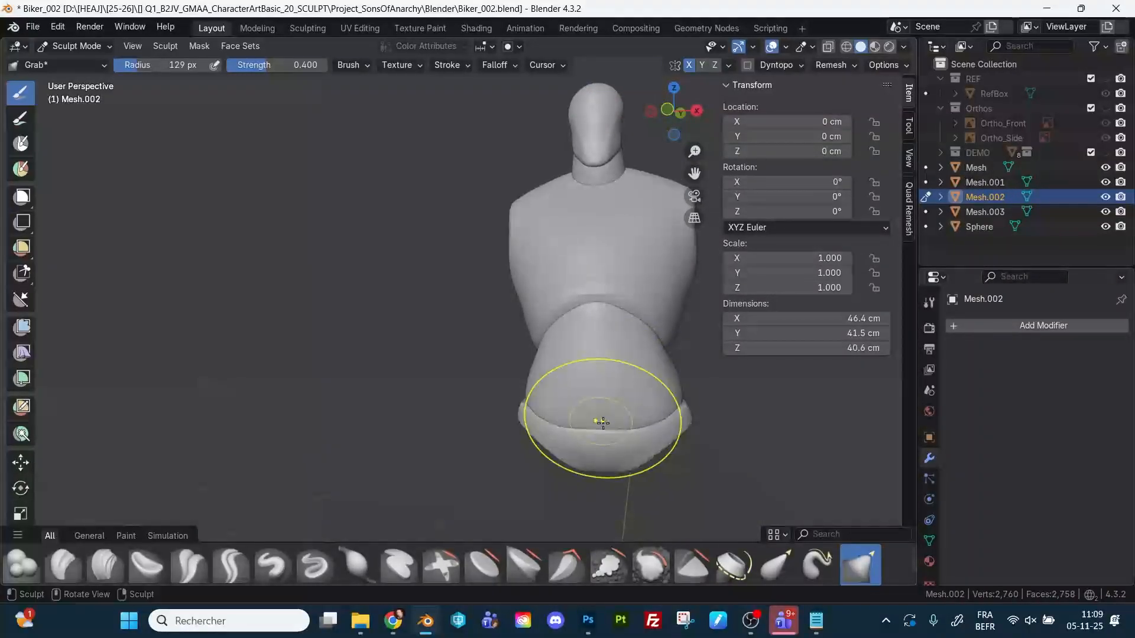
mouse_move(631, 404)
middle_down()
mouse_move(601, 434)
mouse_move(680, 393)
mouse_move(680, 420)
mouse_move(702, 412)
middle_up()
On the pelvis, flatten the leg attachment areas with the Flatten/Contrast brush at 51 px and the Trim brush at 35 px.
key(alt+q)
key(shift+t)
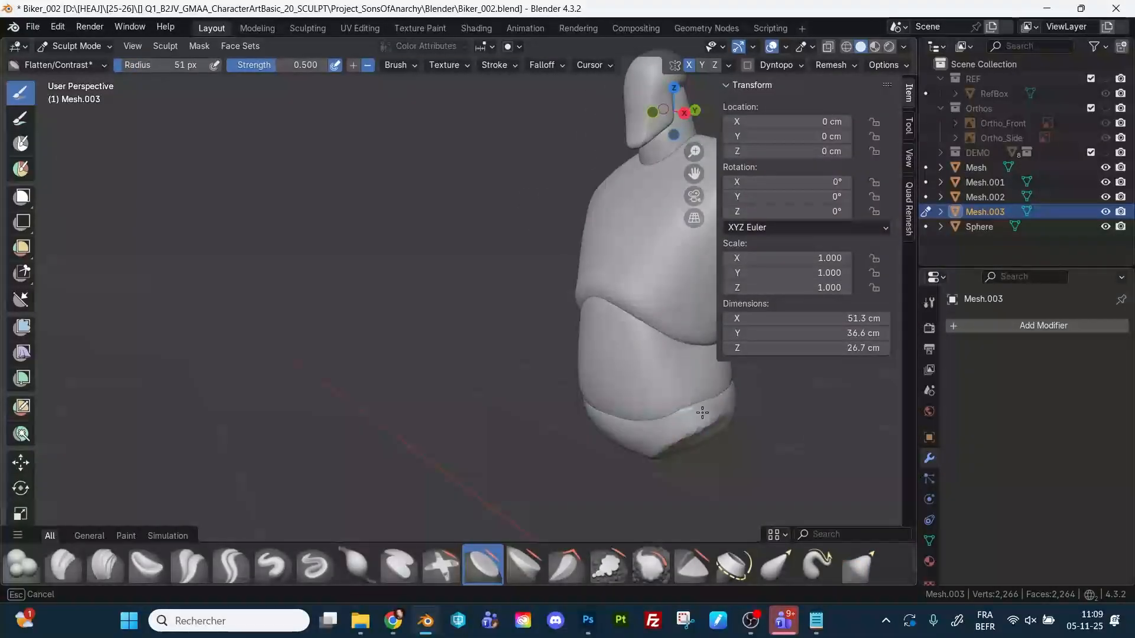
middle_drag(588, 460, 568, 380)
scroll(538, 415, down, 2)
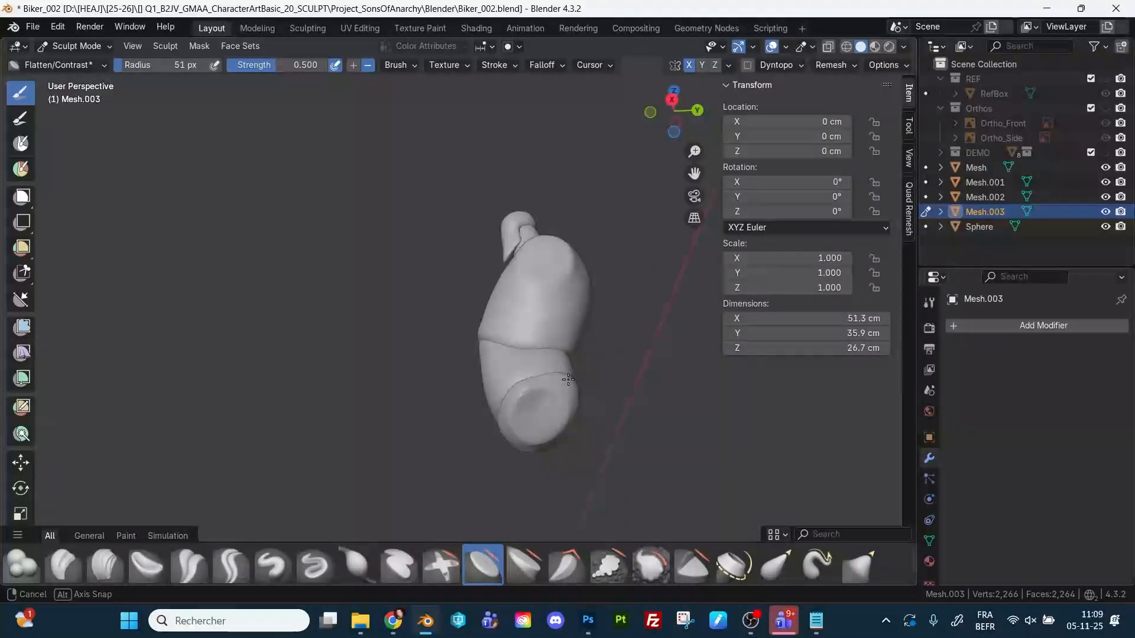
key(shift+t)
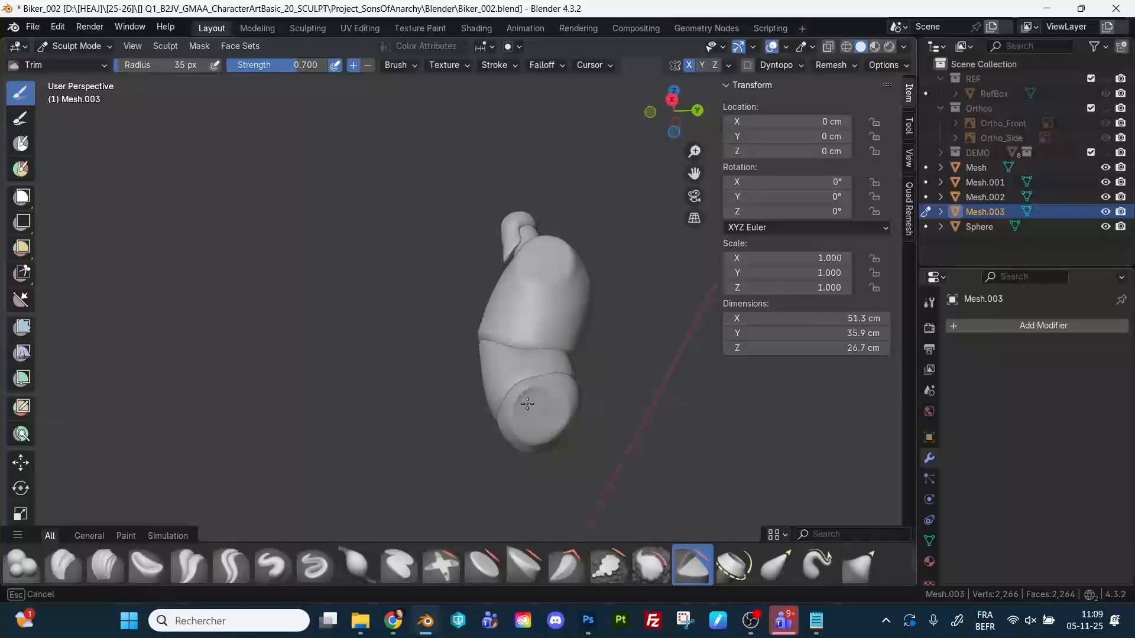
middle_drag(565, 429, 562, 397)
scroll(562, 397, up, 4)
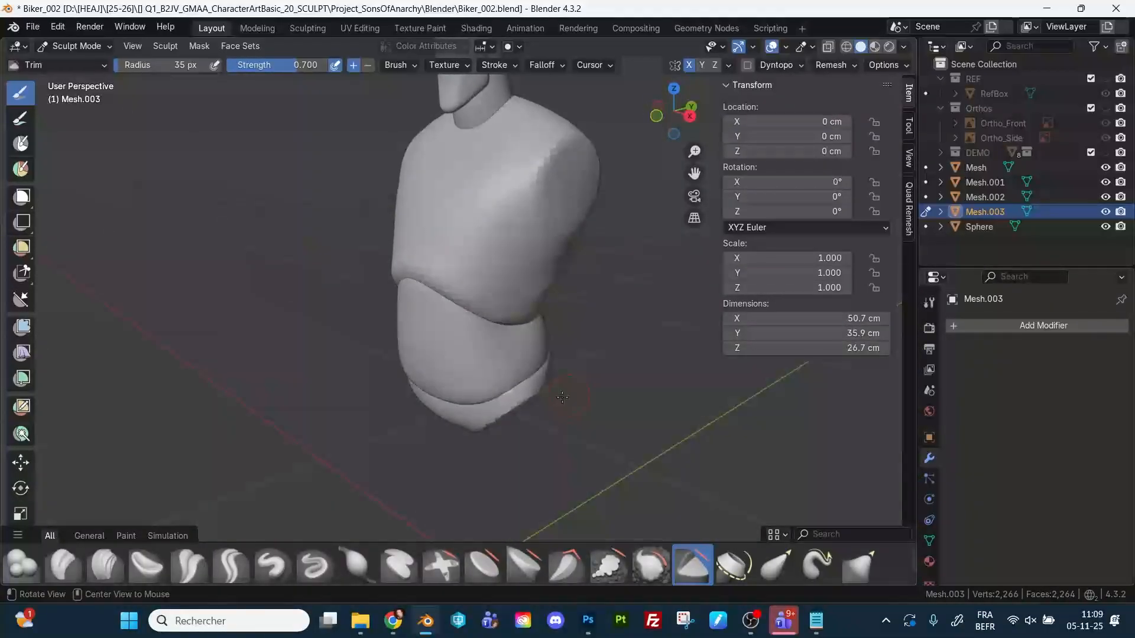
key(shift+t)
mouse_move(540, 381)
middle_down()
mouse_move(592, 383)
mouse_move(579, 354)
mouse_move(597, 331)
mouse_move(565, 273)
mouse_move(571, 305)
middle_up()
Set the Grab brush radius to 87 px and switch sculpting from the pelvis to the chest volume.
key(g)
key(f)
click(562, 377)
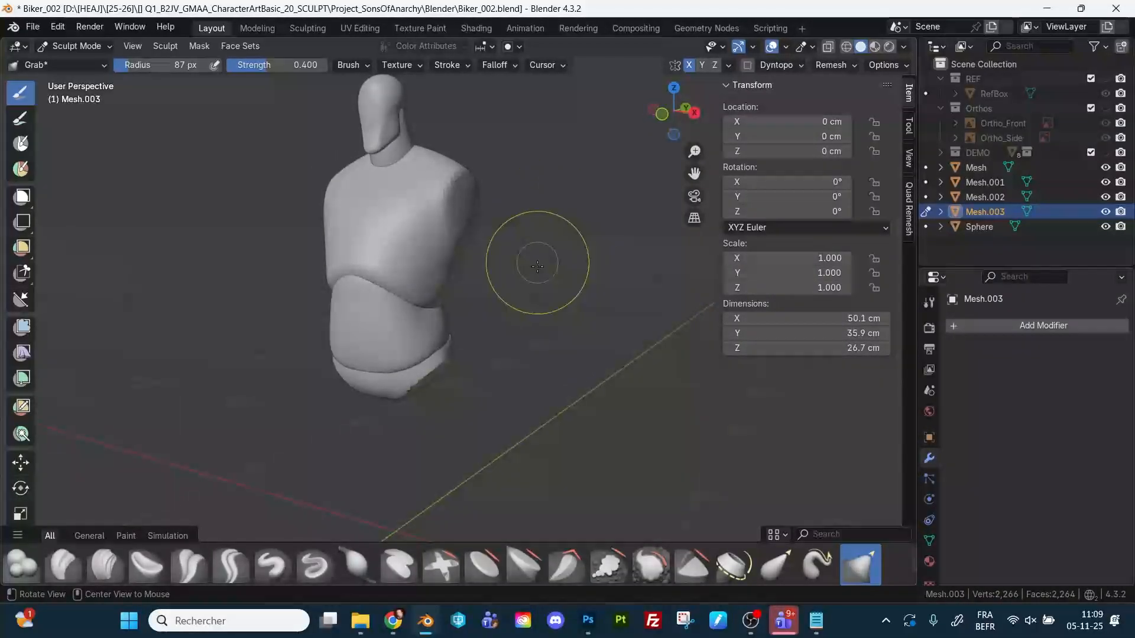
mouse_move(538, 263)
alt+mouse_down()
mouse_move(540, 244)
mouse_move(565, 301)
alt+mouse_up()
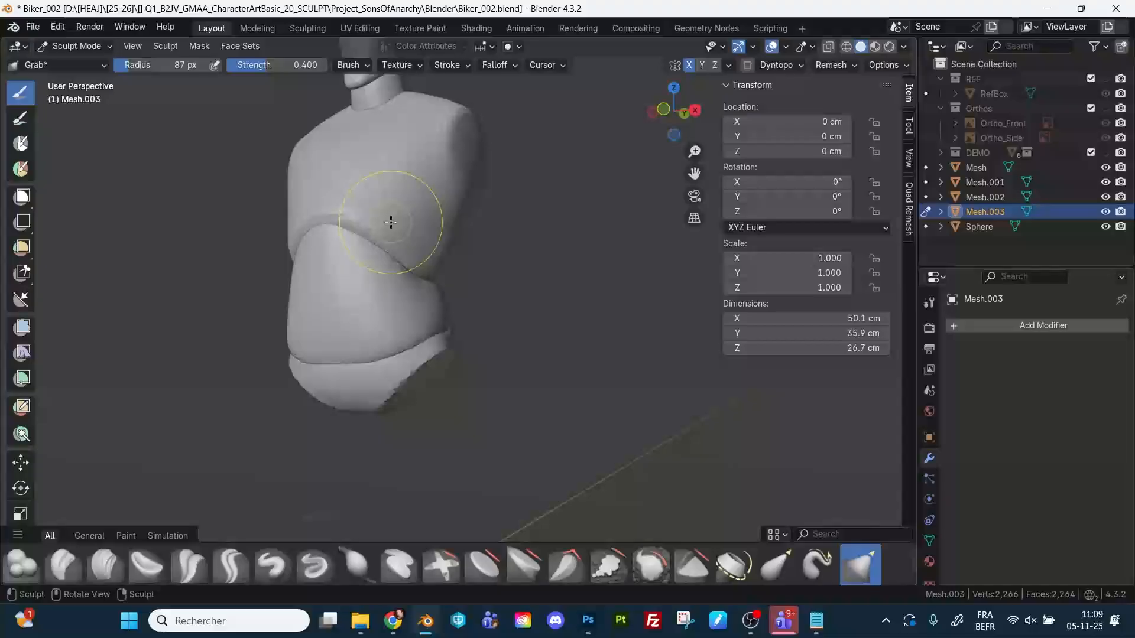
key(alt+q)
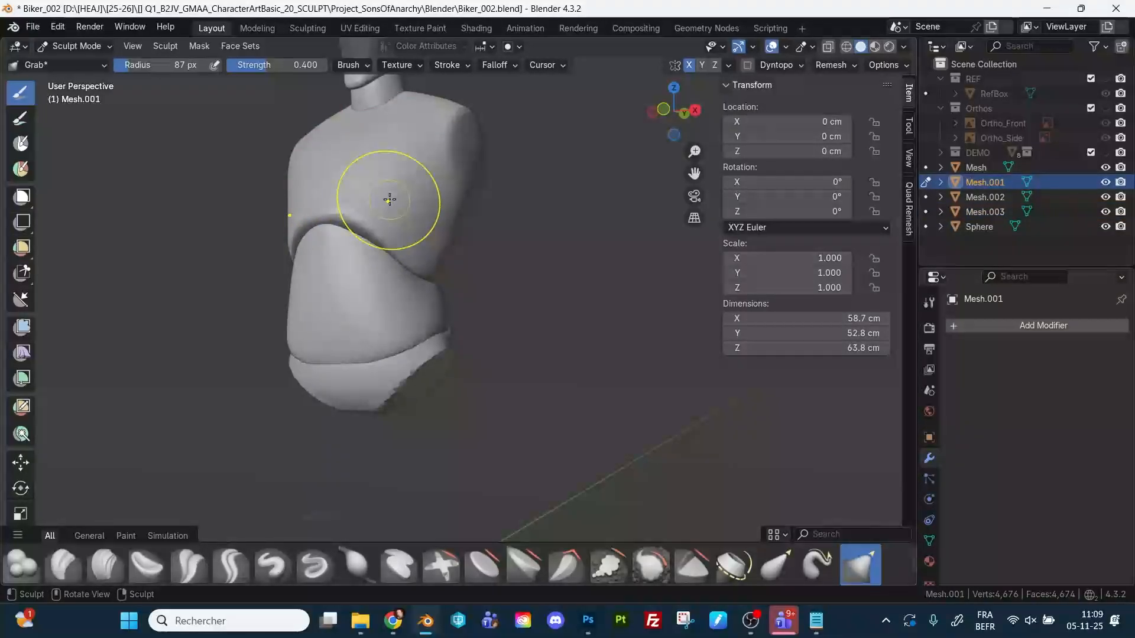
mouse_move(402, 201)
middle_down()
mouse_move(357, 214)
mouse_move(393, 218)
middle_up()
key(a)
key(Escape)
Flatten the lower chest above the belly with the Flatten/Contrast brush at 58 px.
key(shift+t)
key(f)
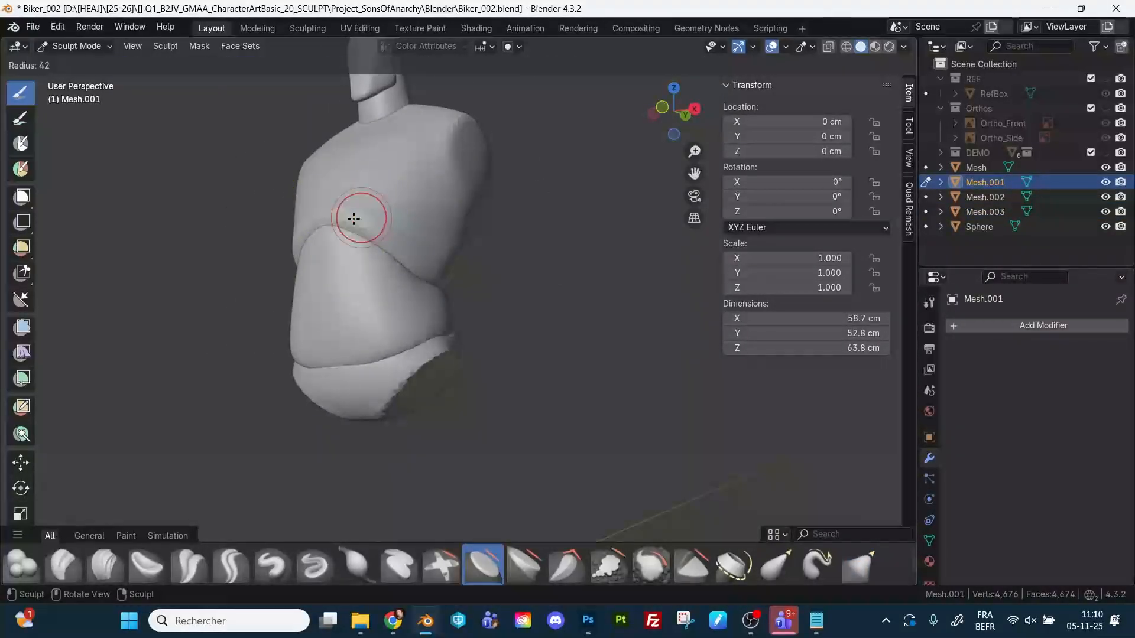
click(328, 213)
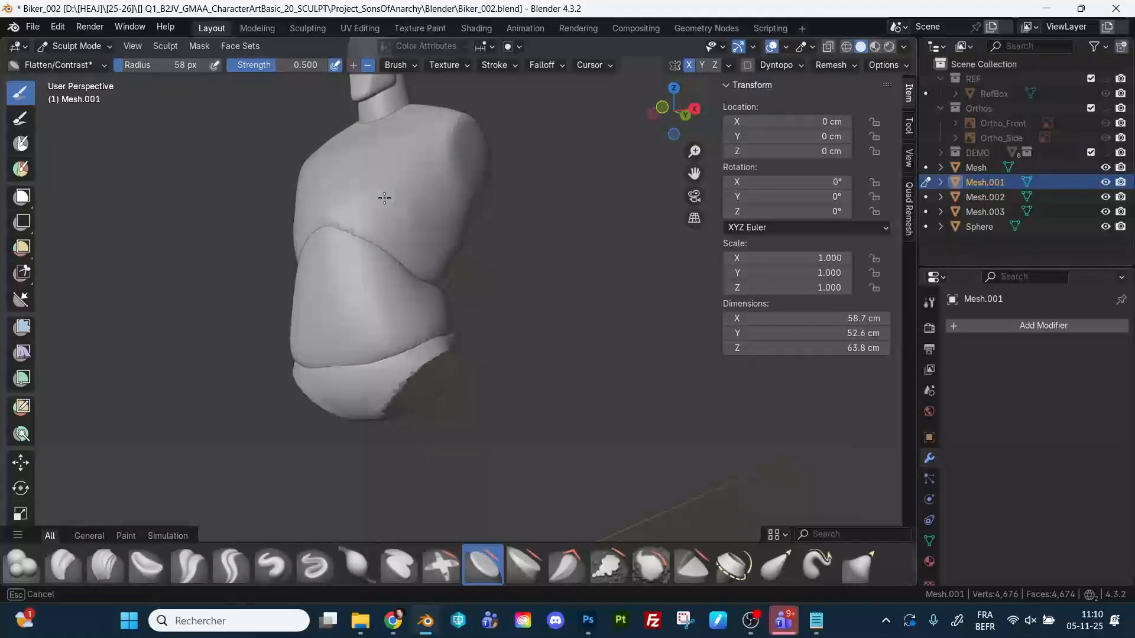
drag(385, 198, 408, 185)
drag(351, 218, 393, 207)
Show the Orthos reference collection and compare the torso with the side sketch in the right orthographic view.
mouse_move(600, 259)
middle_down()
mouse_move(621, 272)
mouse_move(645, 267)
middle_up()
click(1105, 108)
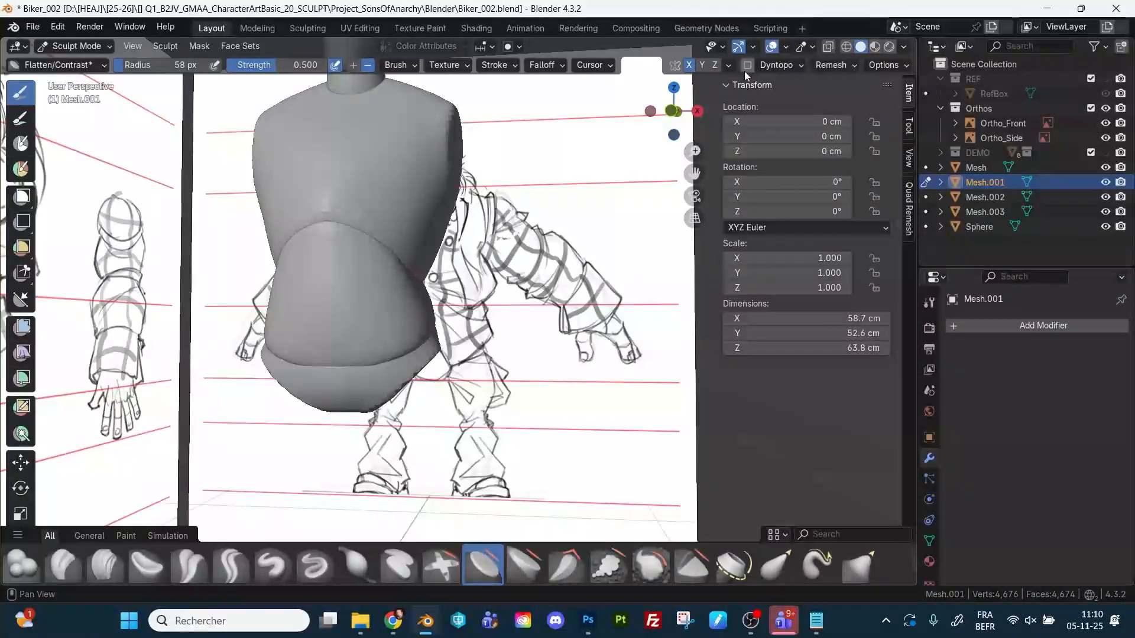
click(674, 112)
click(697, 111)
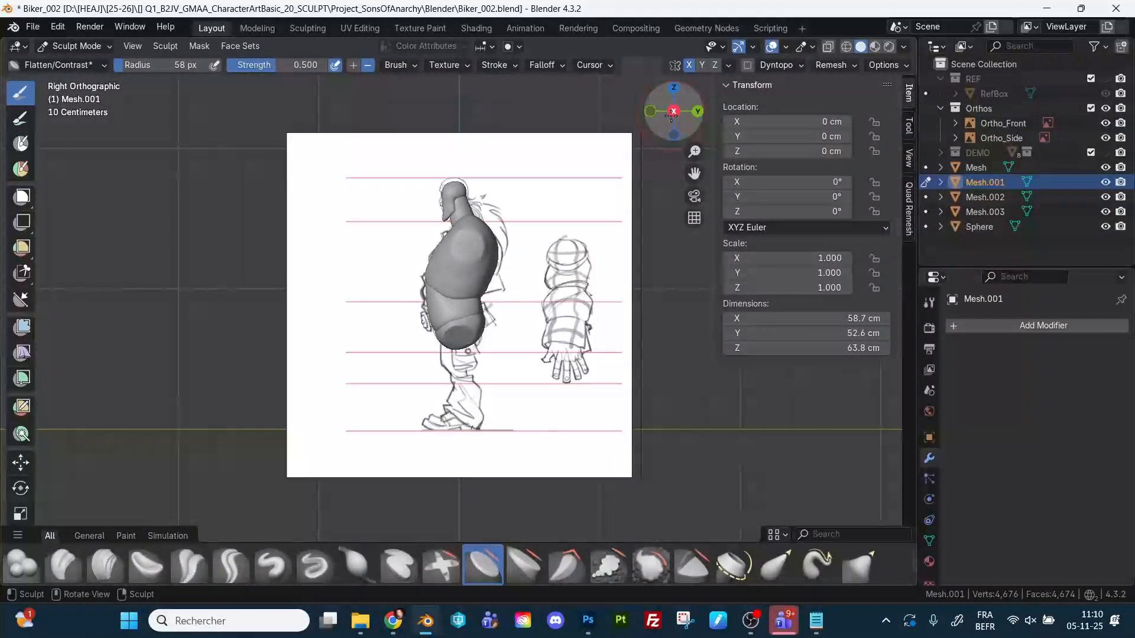
click(671, 115)
click(671, 116)
Flatten the lower front of the chest, adjust it with the Grab brush at 87 and 62 px, and save the file.
middle_drag(612, 391, 742, 410)
drag(427, 289, 435, 295)
middle_drag(436, 295, 395, 284)
key(g)
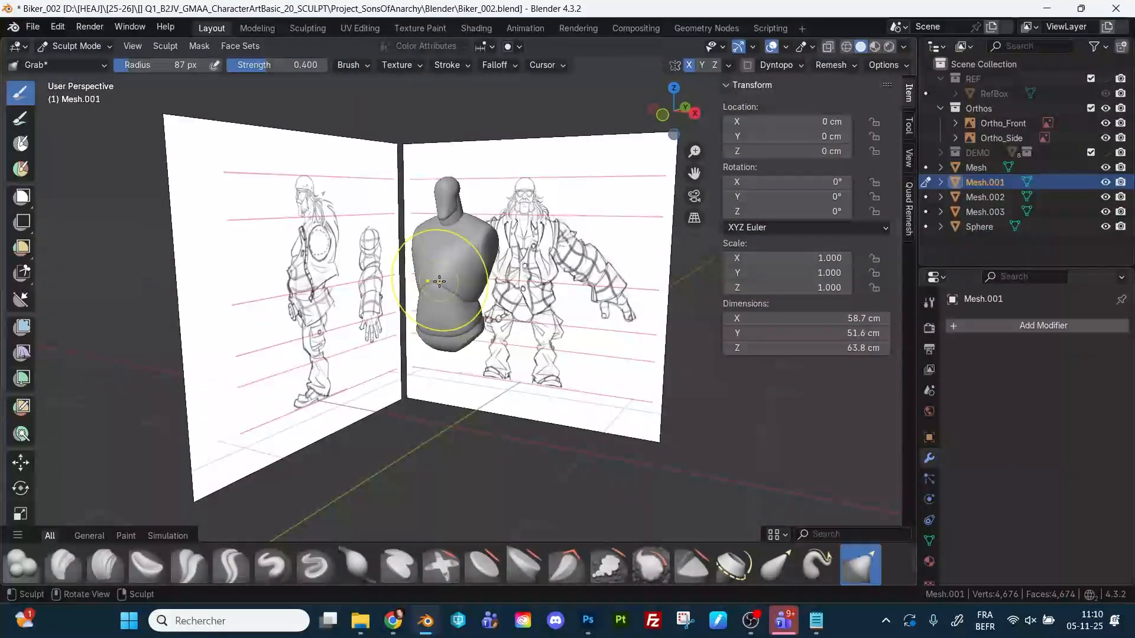
drag(439, 281, 436, 254)
mouse_move(436, 254)
middle_down()
mouse_move(515, 391)
mouse_move(470, 278)
middle_up()
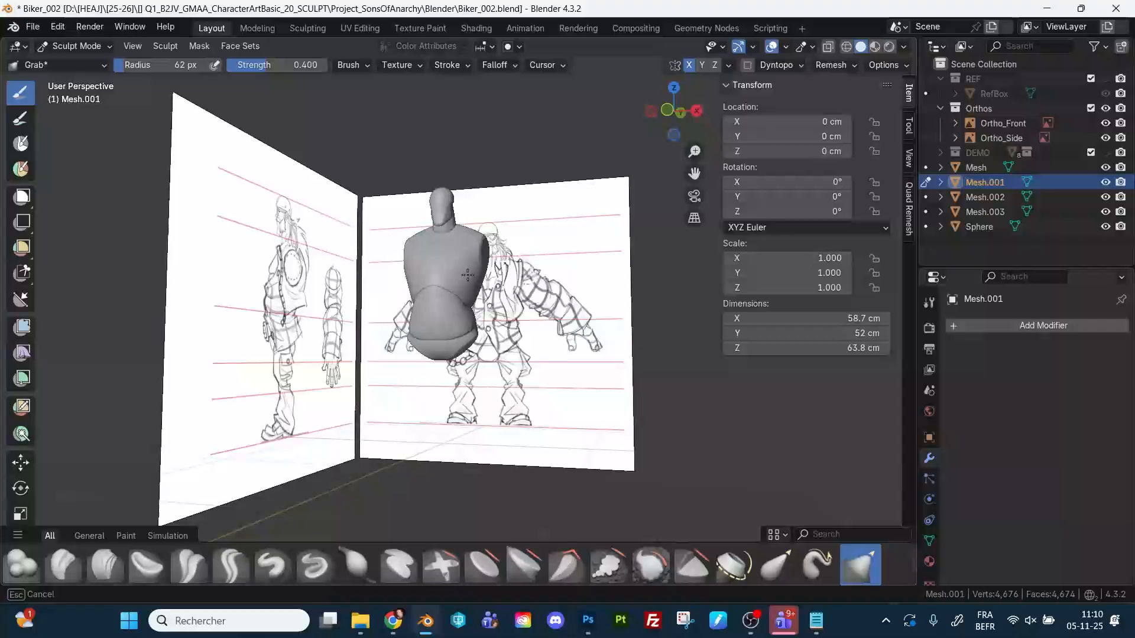
key(ctrl+s)
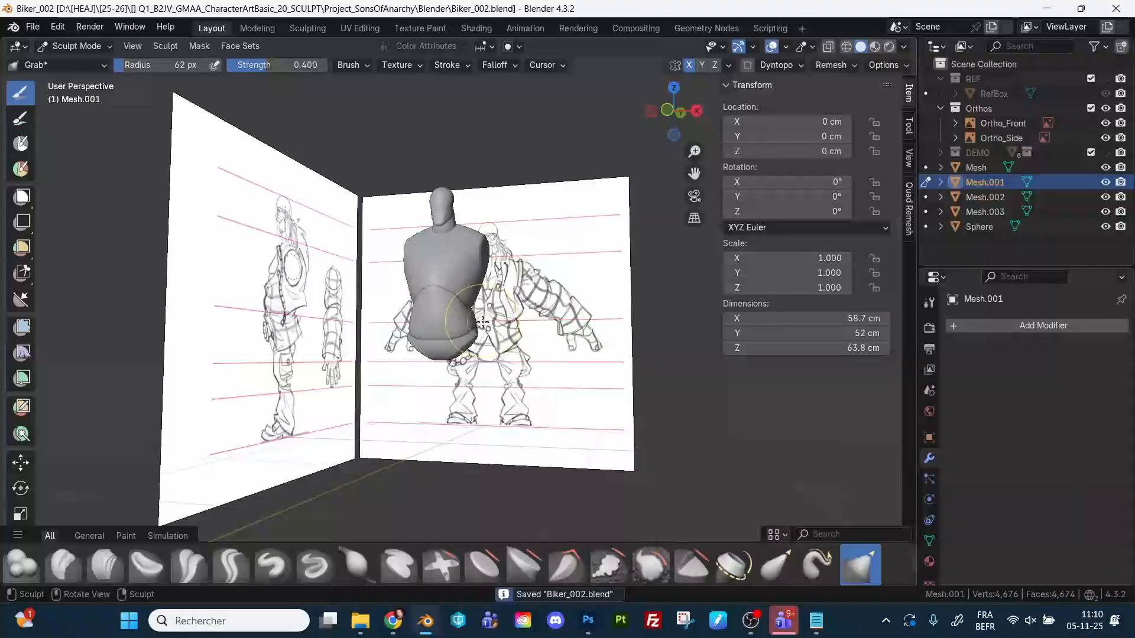
Flatten the chest's side planes at the shoulders with the Trim brush at 35 px.
mouse_move(457, 467)
middle_down()
mouse_move(438, 447)
mouse_move(454, 443)
mouse_move(349, 464)
mouse_move(366, 461)
middle_up()
scroll(440, 461, up, 3)
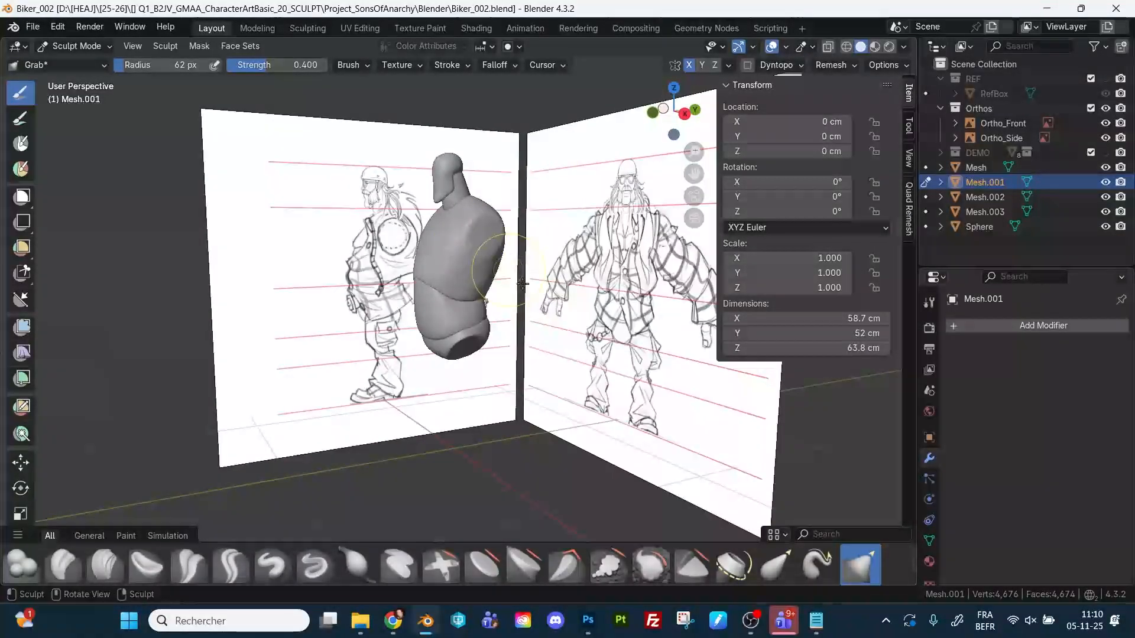
click(704, 566)
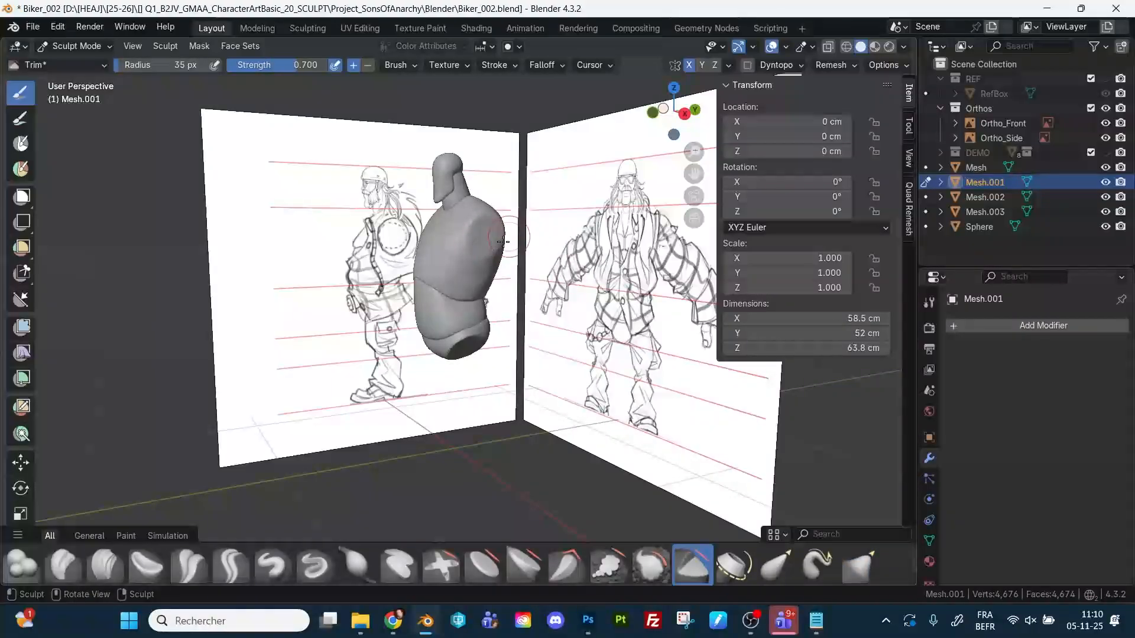
mouse_move(503, 241)
middle_down()
mouse_move(494, 228)
mouse_move(519, 230)
mouse_move(490, 255)
middle_up()
Adjust the side of the chest with the Grab brush, setting its radius to 83 px.
key(g)
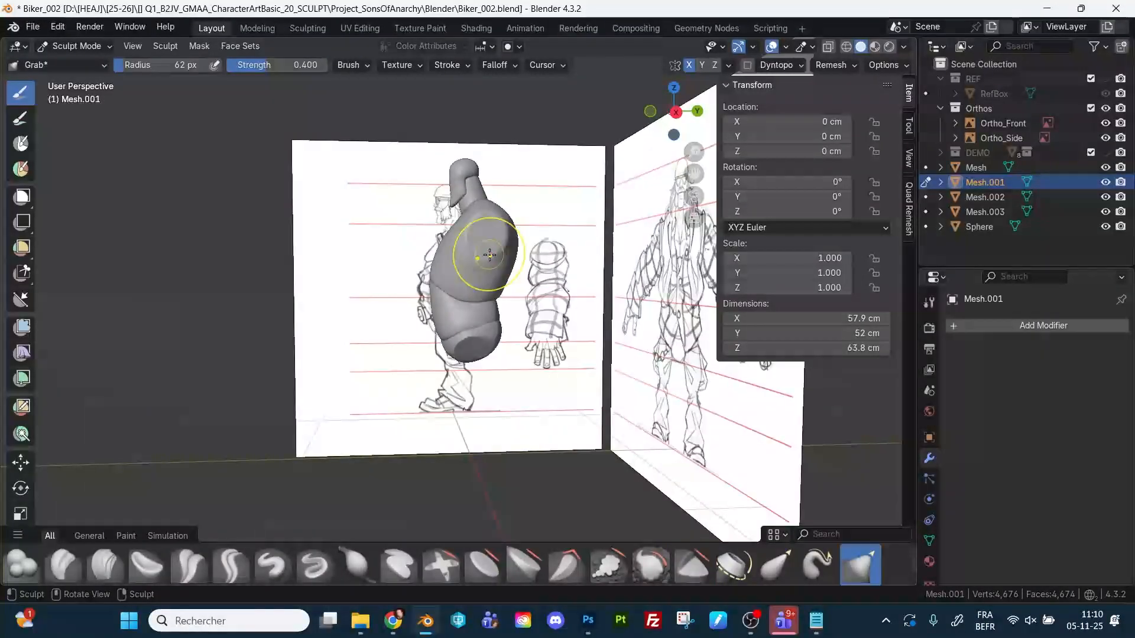
key(f)
click(481, 263)
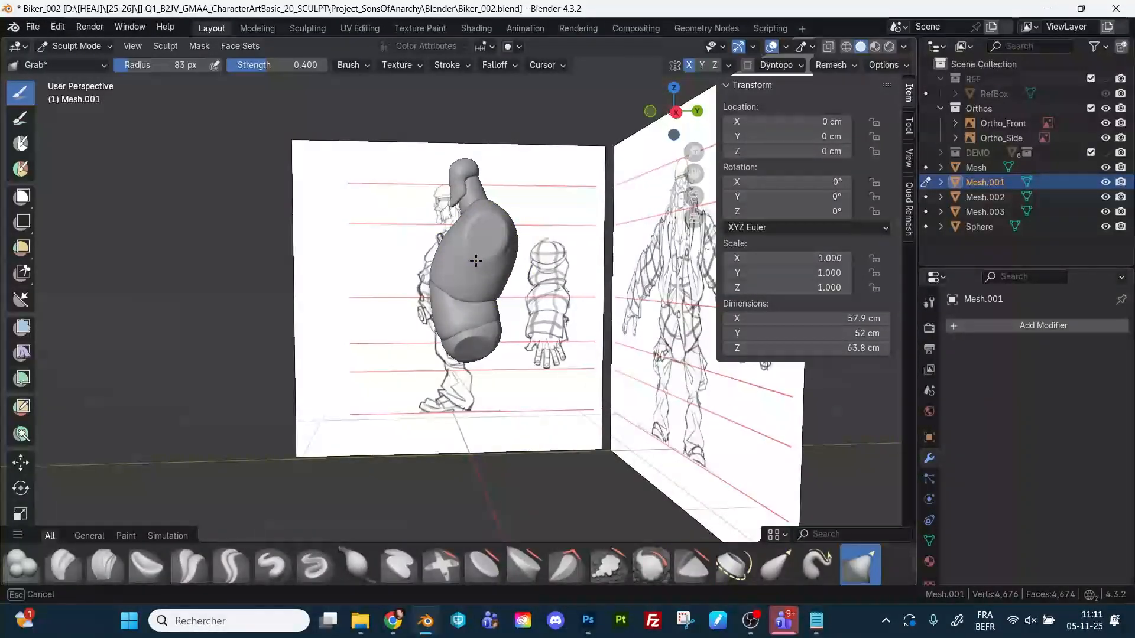
key(f)
click(500, 244)
middle_drag(484, 306, 454, 291)
Switch to the pelvis, paint a mask over the leg attachment areas, and extract the masked patches as a new mesh.
key(alt+q)
key(shift+space)
click(482, 324)
mouse_move(454, 292)
mouse_down()
mouse_move(484, 319)
mouse_move(492, 305)
mouse_up()
middle_drag(493, 305, 568, 379)
click(199, 46)
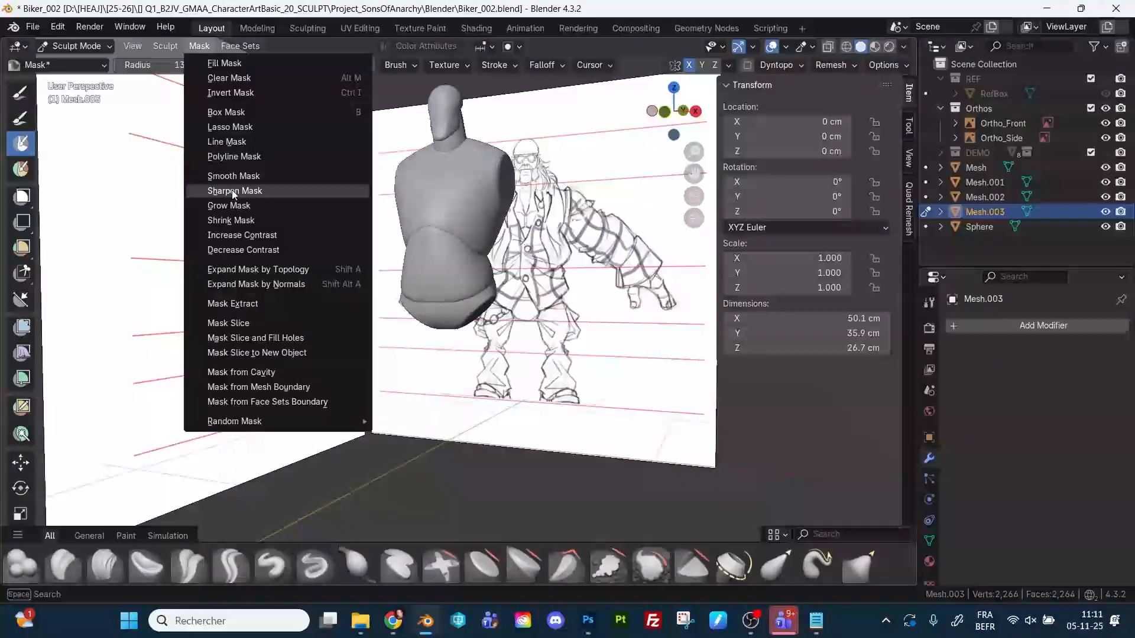
click(237, 302)
key(Return)
Enter Sculpt Mode on the extracted leg patches and swell them with the Inflate/Deflate brush at 174 px.
key(ctrl+a)
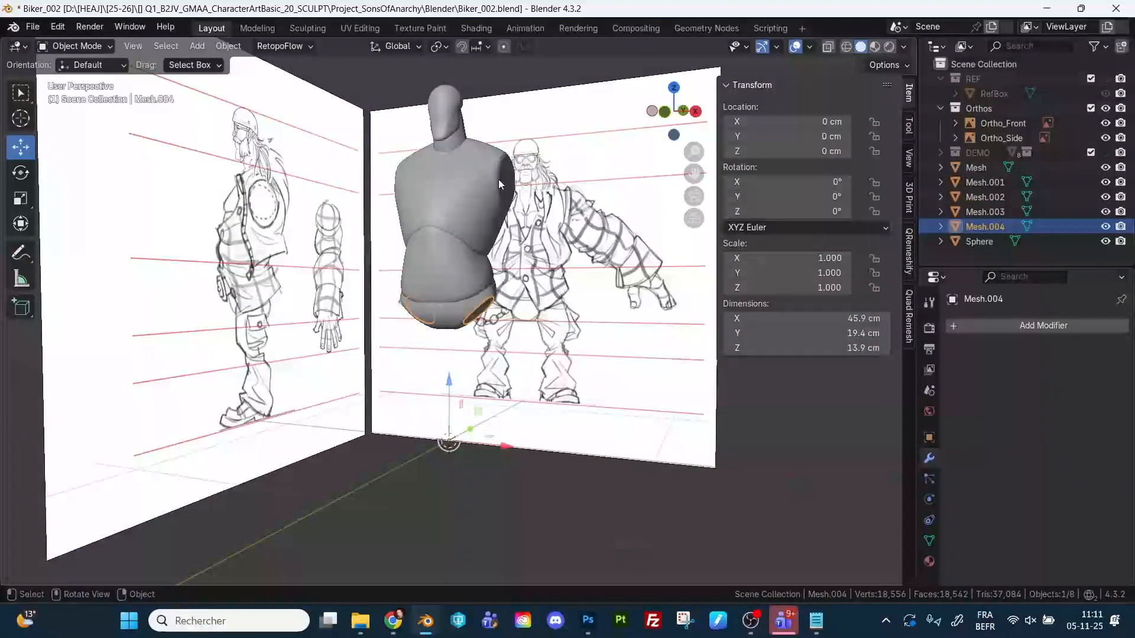
middle_drag(499, 179, 477, 282)
key(ctrl+Tab)
click(481, 361)
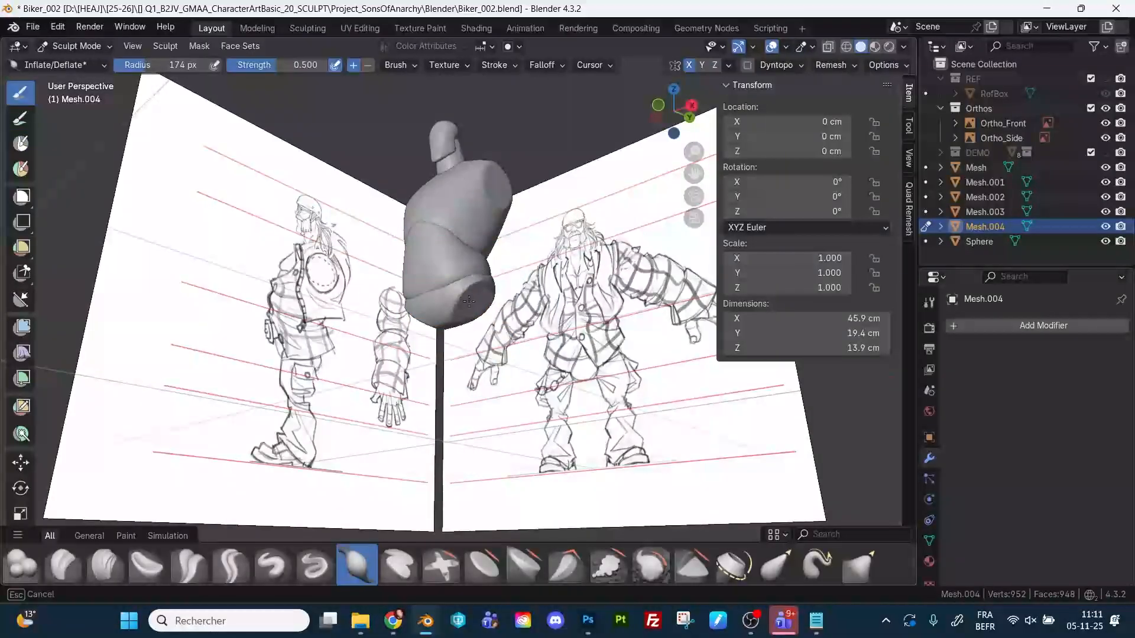
drag(488, 312, 483, 306)
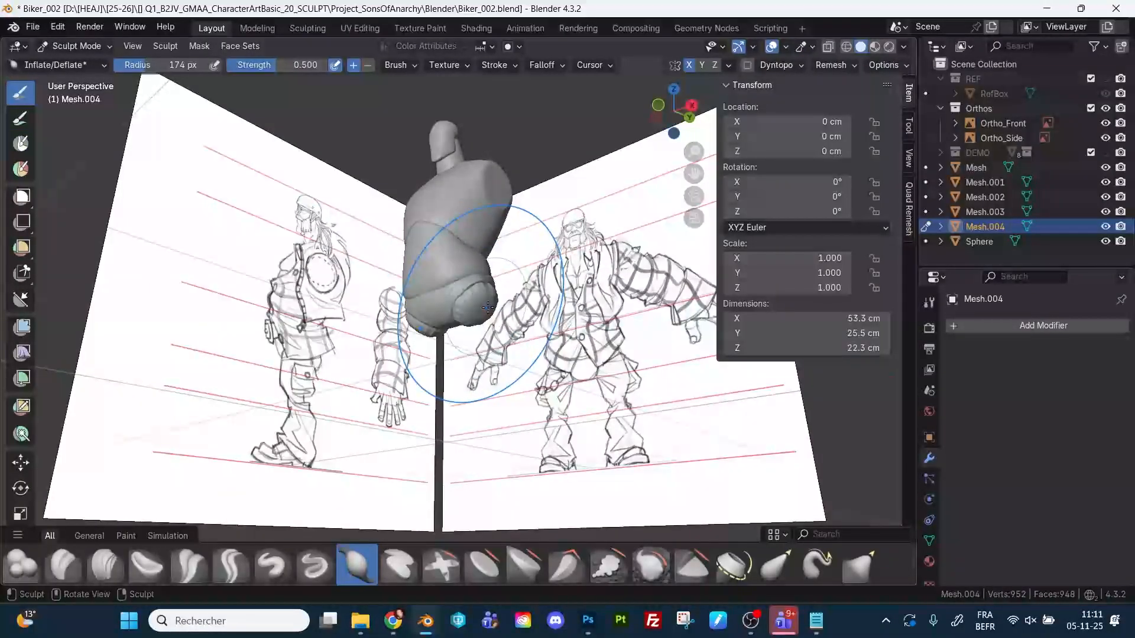
middle_drag(490, 307, 500, 319)
Pull the leg patches down into thighs about 44 cm tall with the Grab brush at 63 and 101 px, and remesh them.
key(g)
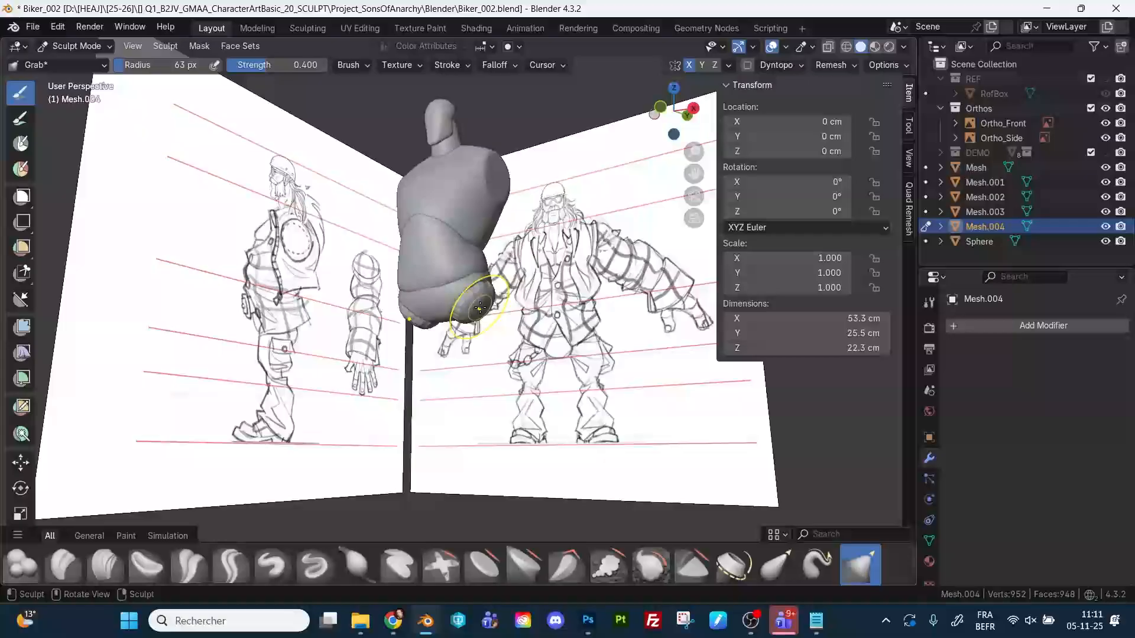
drag(464, 324, 490, 362)
middle_drag(480, 340, 518, 339)
drag(471, 337, 470, 362)
middle_drag(520, 343, 482, 346)
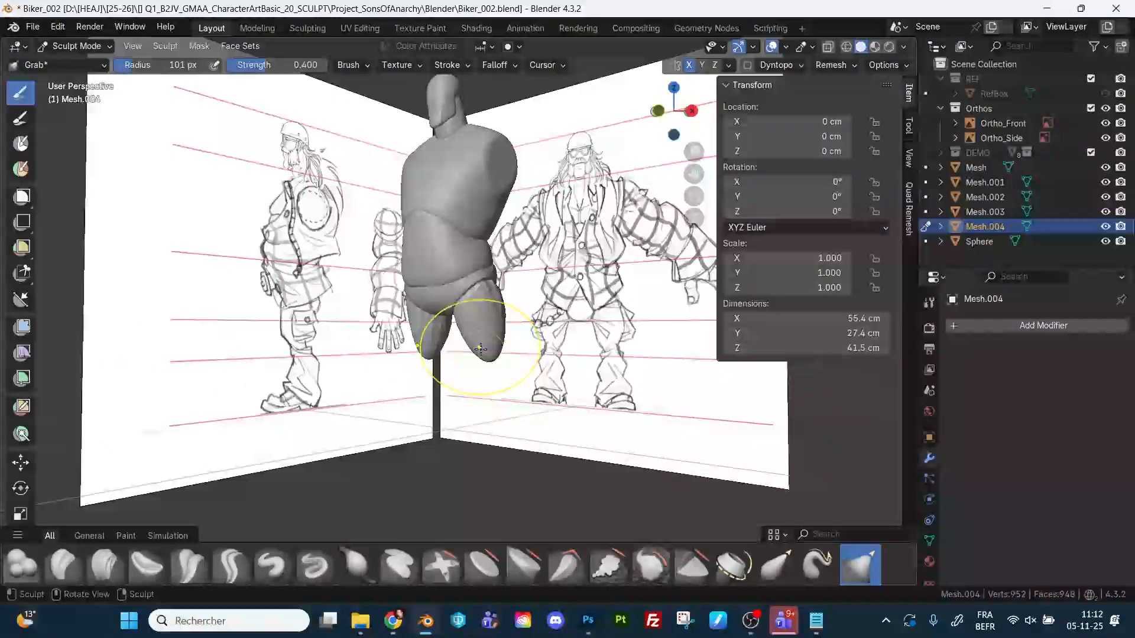
drag(482, 347, 486, 369)
mouse_move(567, 269)
middle_down()
mouse_move(506, 280)
mouse_move(482, 260)
middle_up()
key(ctrl+r)
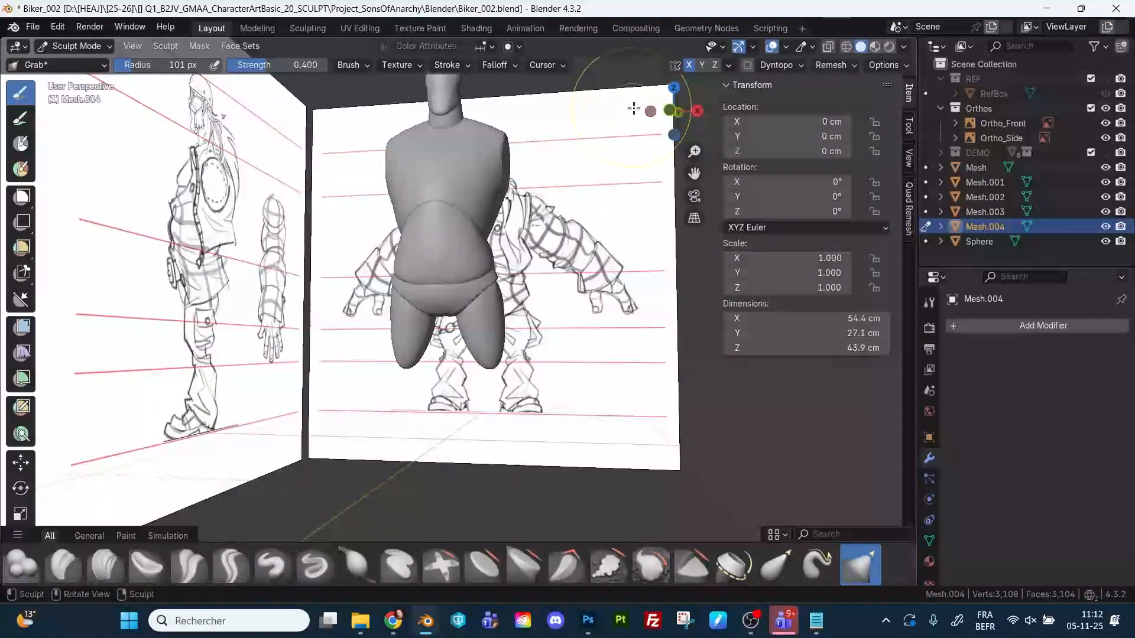
In the front view, pull the thighs outward to match the front sketch with the Grab brush at 101 px.
key(KP_1)
drag(451, 344, 462, 340)
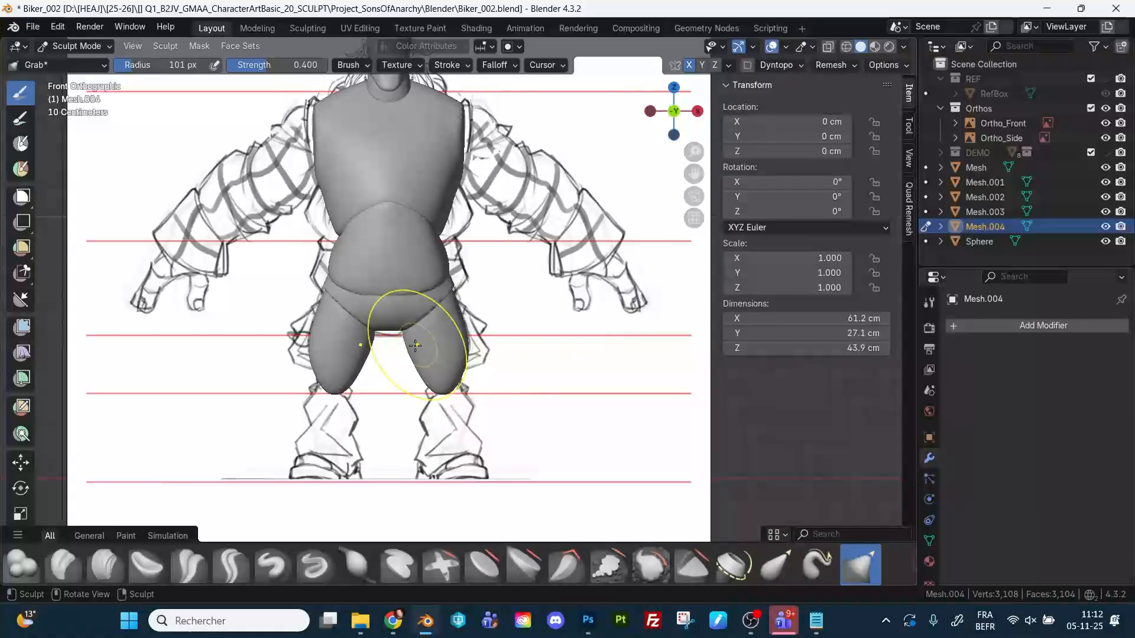
middle_drag(535, 324, 396, 327)
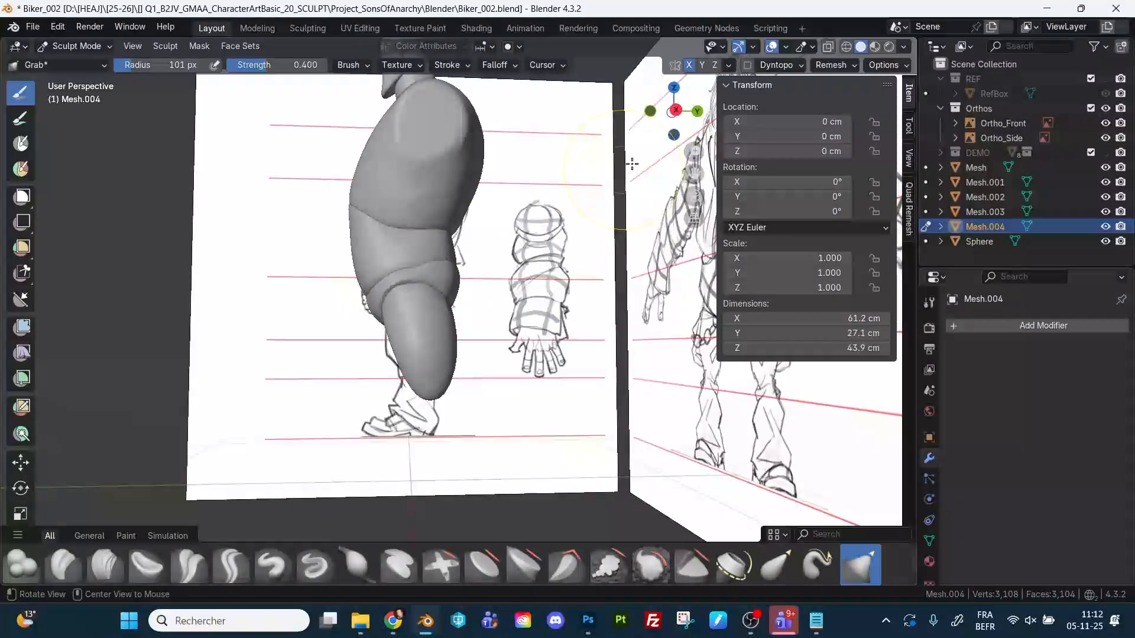
Try to rotate the thighs about the current pivot in the right side view, and undo the rotation.
click(675, 110)
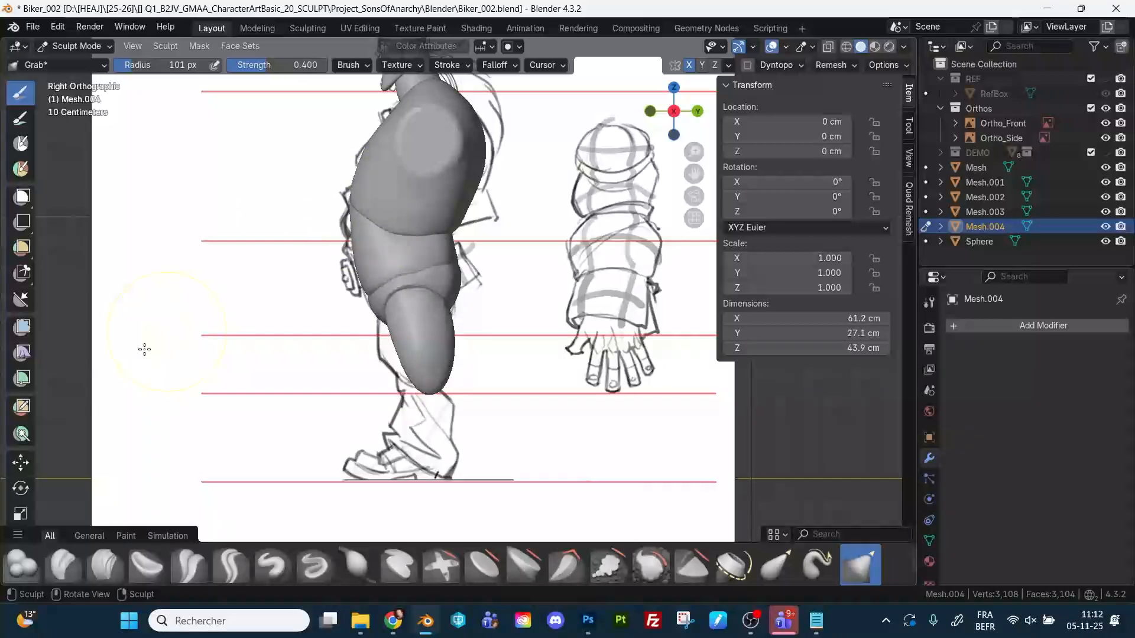
click(20, 490)
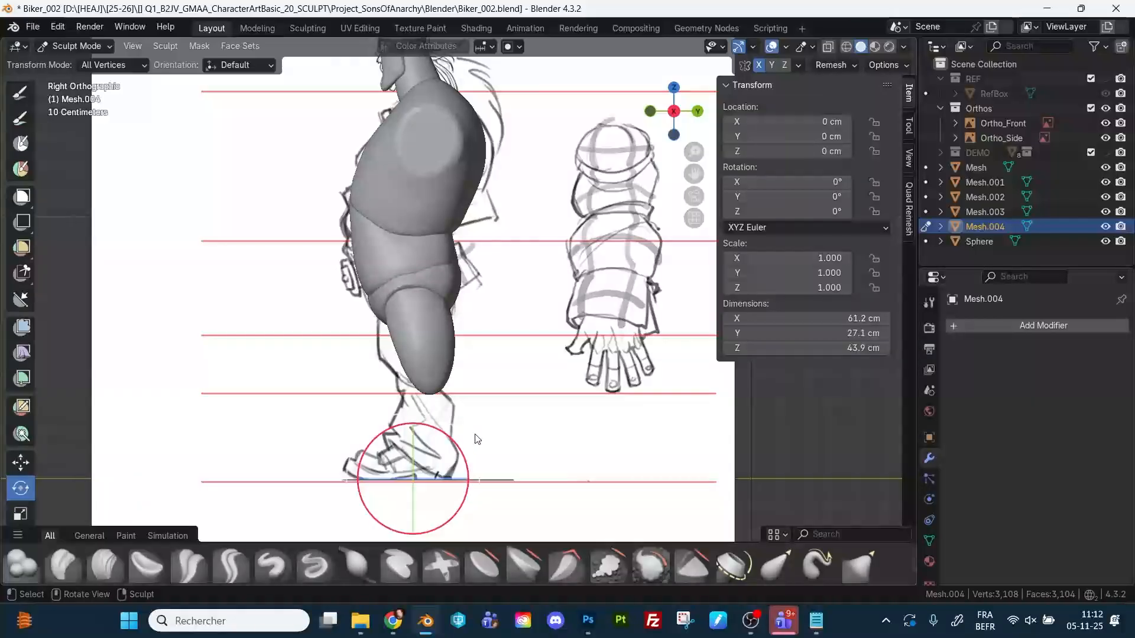
middle_drag(477, 439, 456, 430)
drag(454, 429, 464, 438)
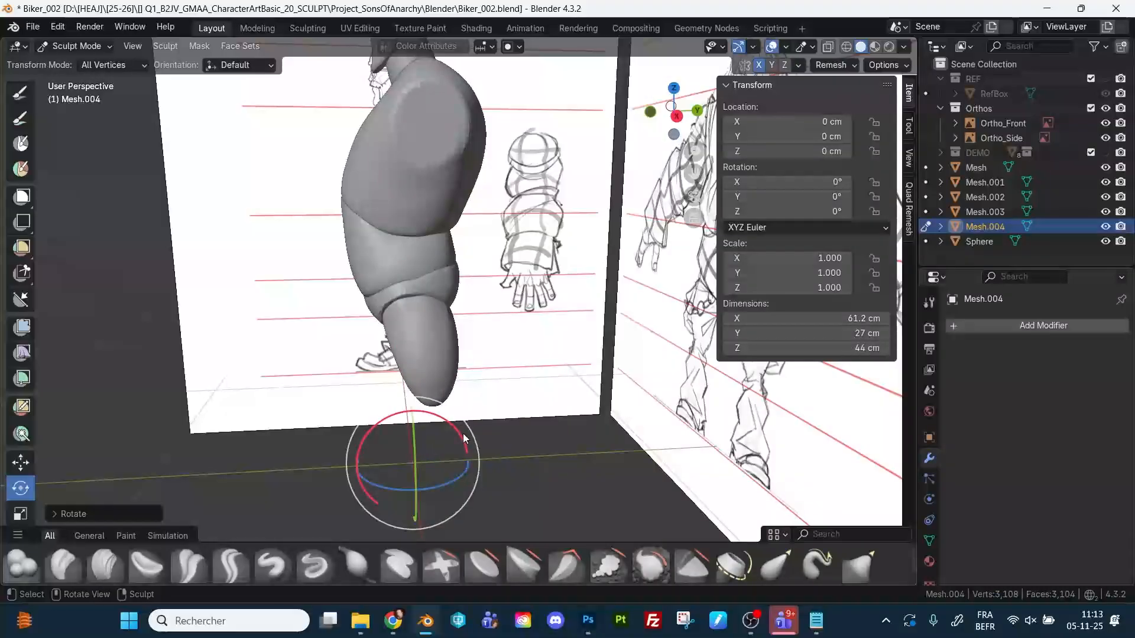
key(ctrl+z)
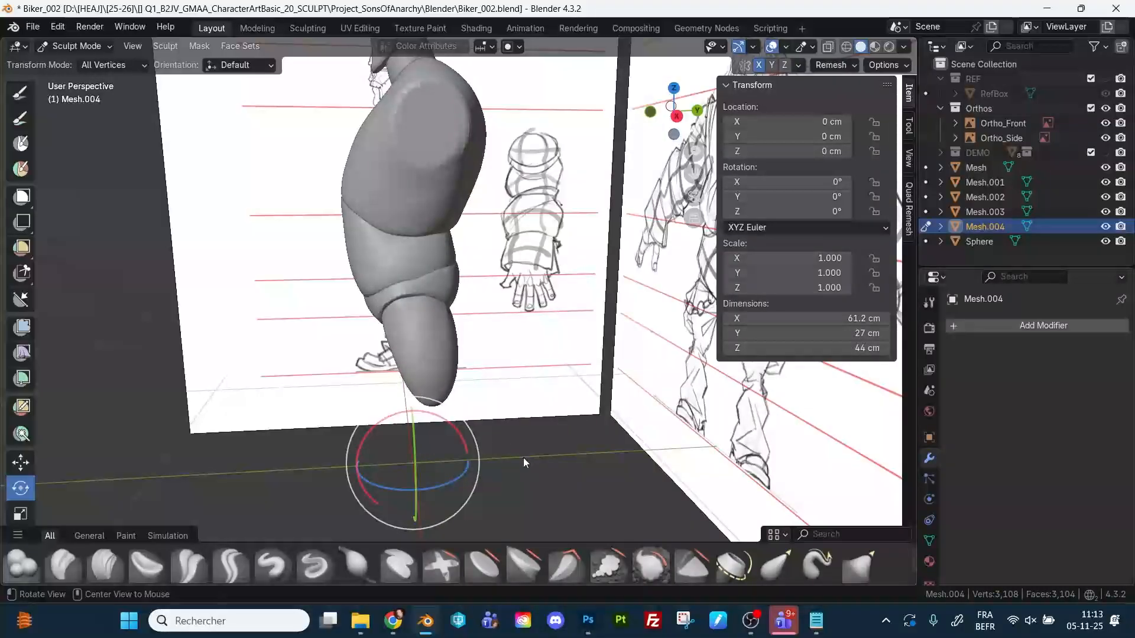
Move the transform pivot up to the hip and rotate the thighs about it in the right view to follow the side sketch.
mouse_move(524, 459)
middle_down()
mouse_move(562, 447)
mouse_move(523, 440)
middle_up()
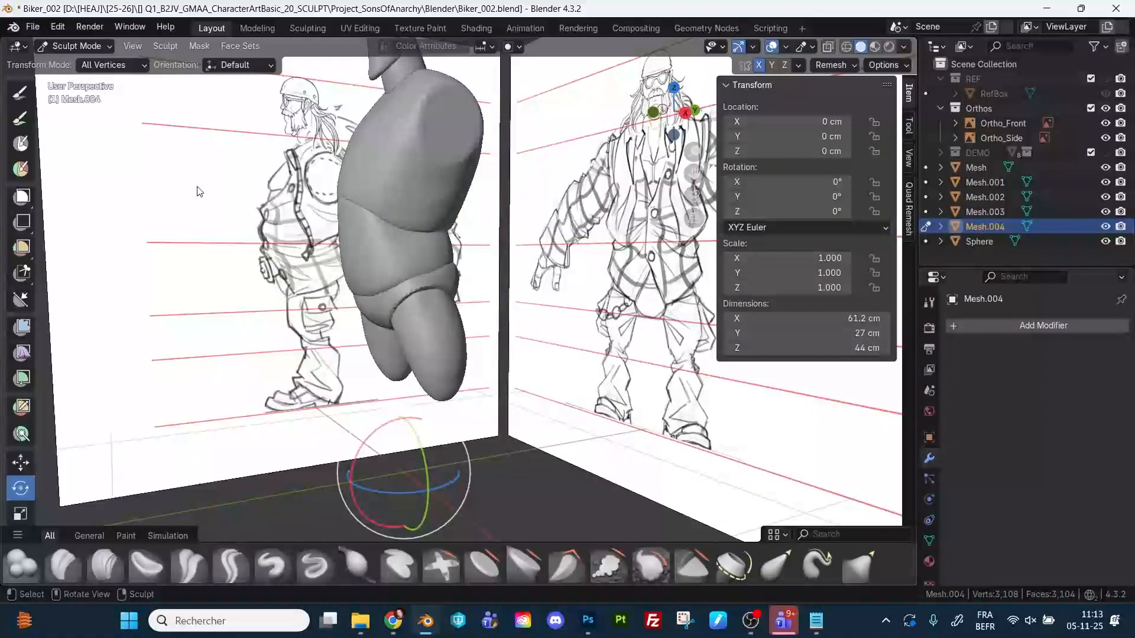
key(shift)
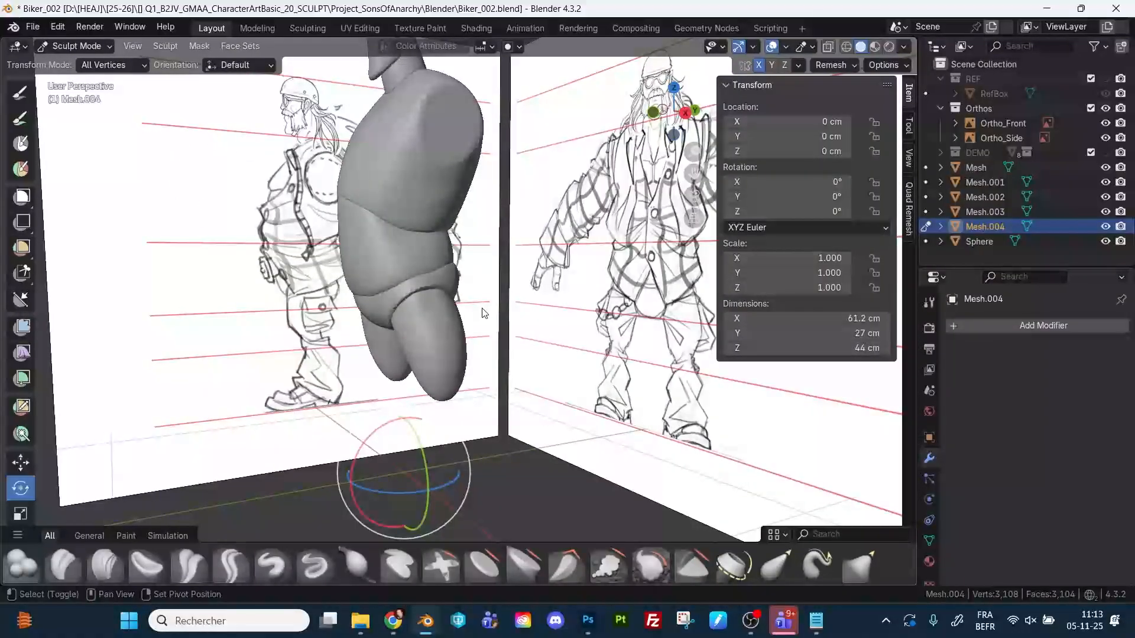
shift+right_click(434, 296)
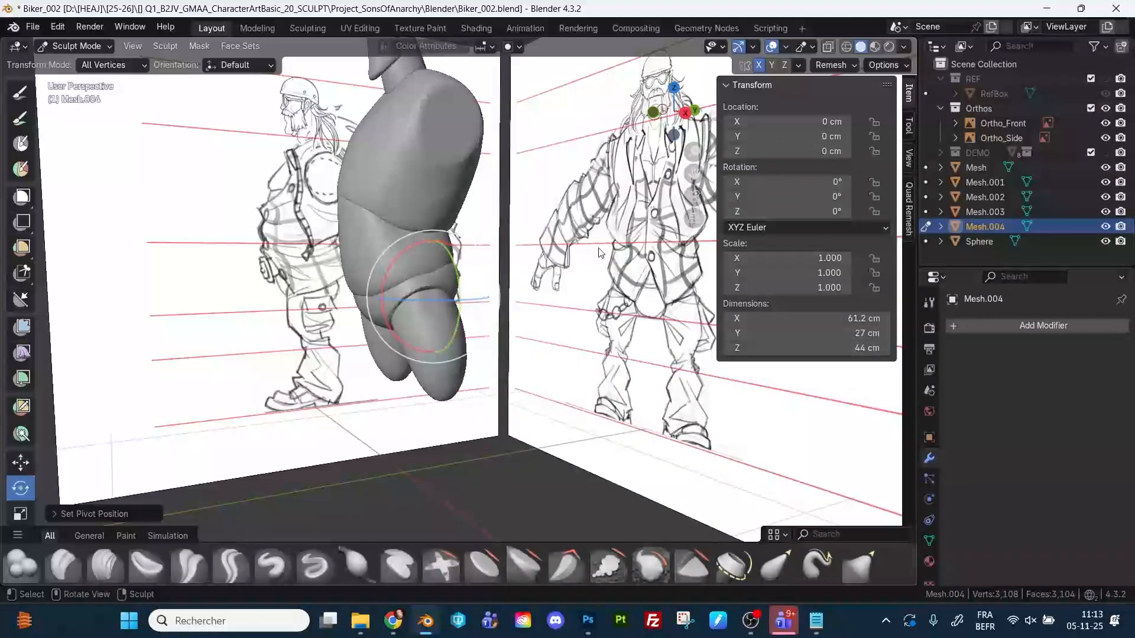
click(685, 112)
drag(483, 268, 494, 284)
Reshape the lower end and the outline of the thighs in the side view with the Grab brush at 101 and 61 px.
key(g)
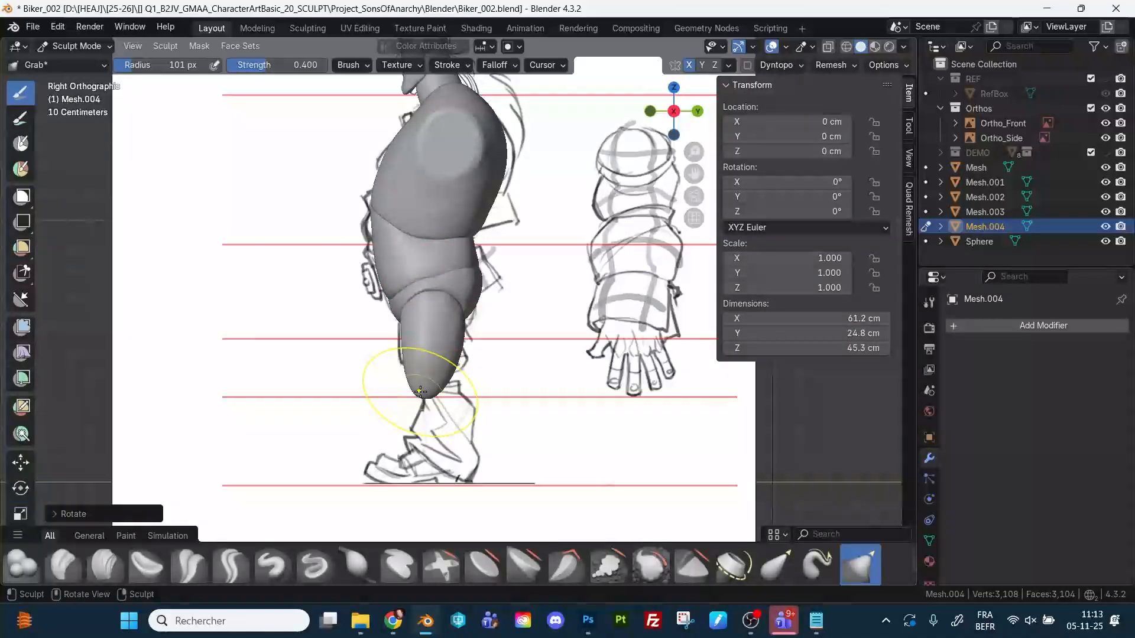
mouse_move(420, 392)
mouse_down()
mouse_move(436, 387)
mouse_move(432, 400)
mouse_up()
key(f)
click(427, 395)
drag(398, 360, 460, 318)
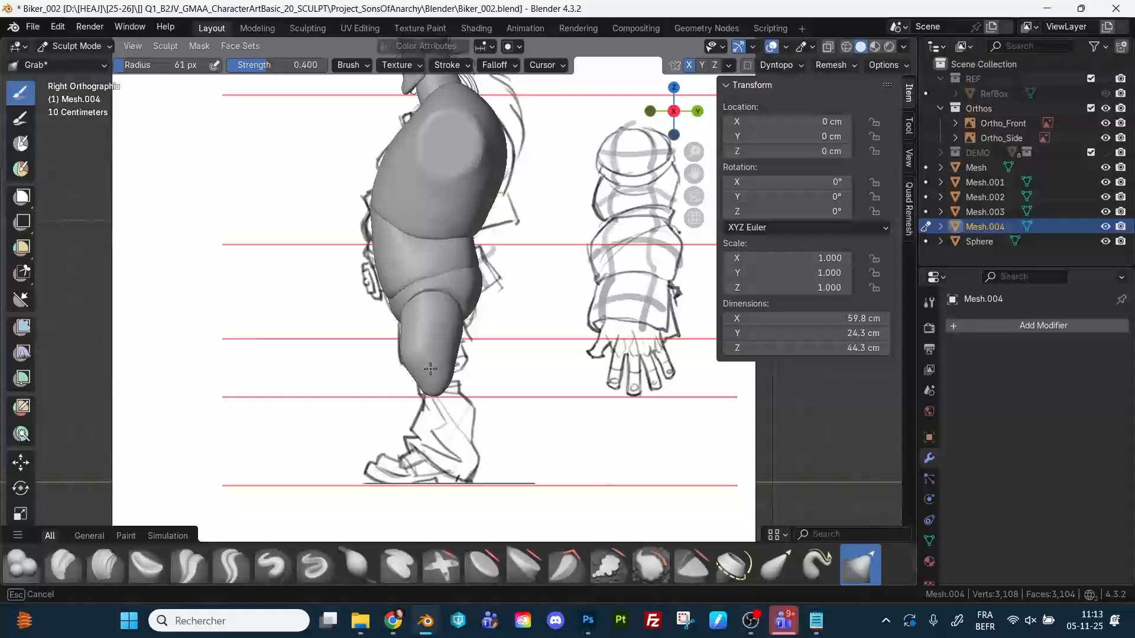
drag(431, 369, 432, 366)
In the front view, adjust the inner thighs with the Grab brush at 84 px and compare the body with the front sketch through X-ray.
key(ctrl+KP_3)
key(KP_1)
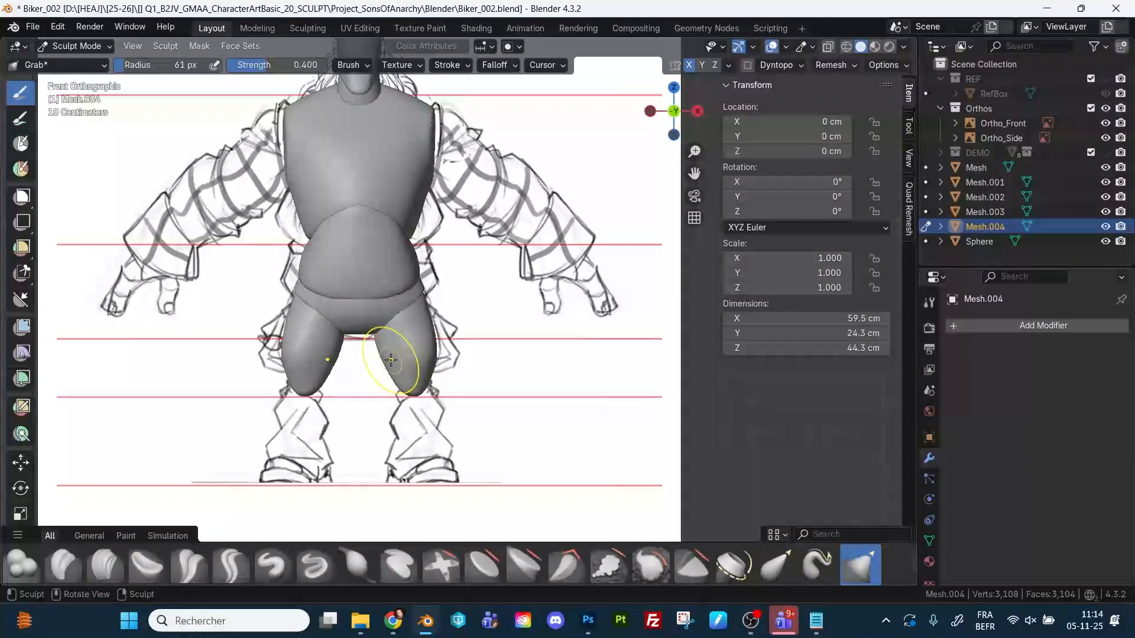
key(alt+z)
key(alt+z)
key(f)
click(385, 342)
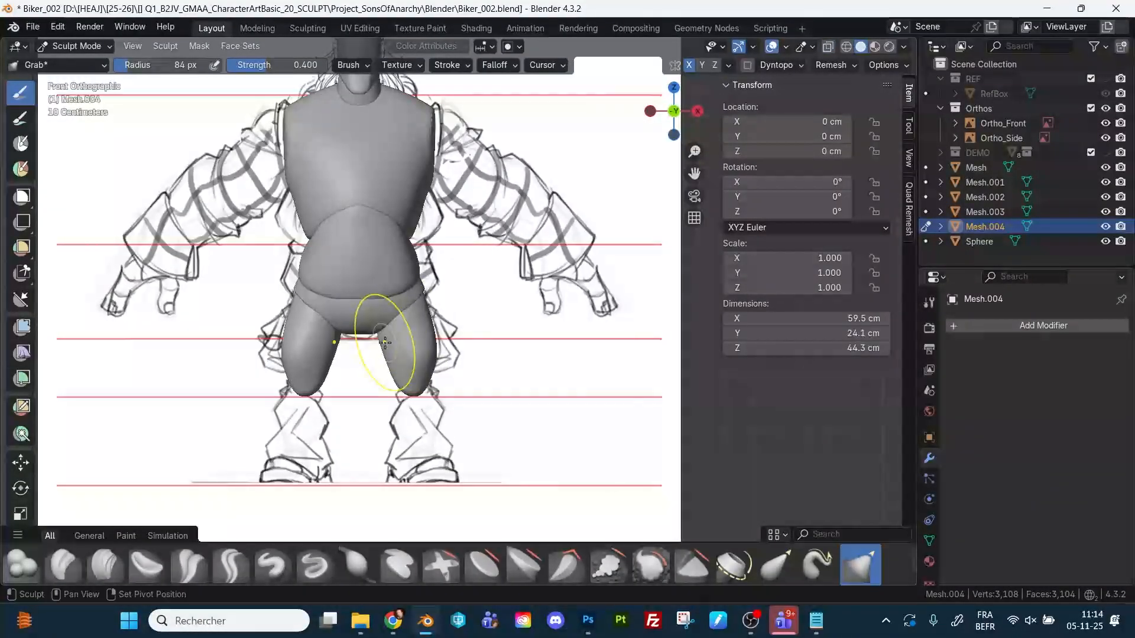
drag(385, 342, 389, 350)
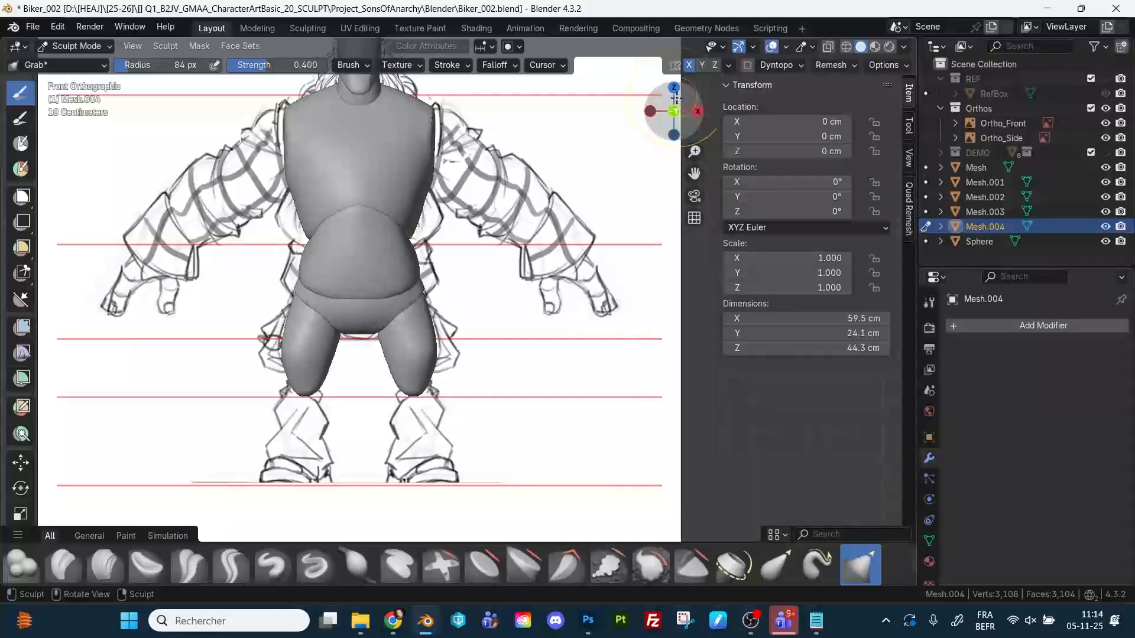
key(alt+z)
key(alt+z)
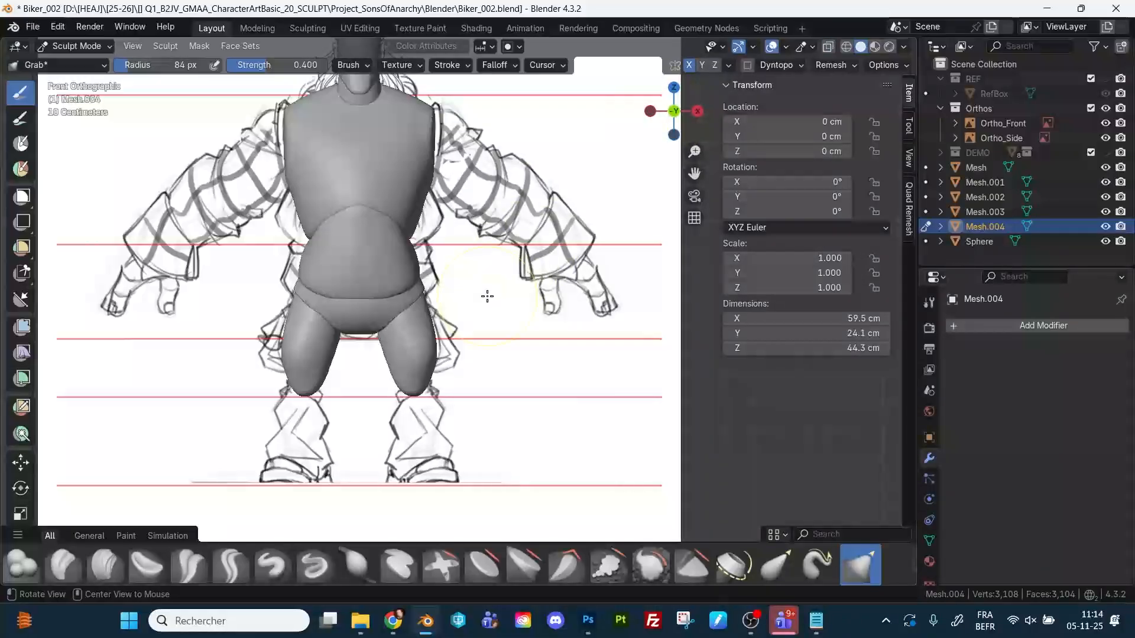
key(alt+z)
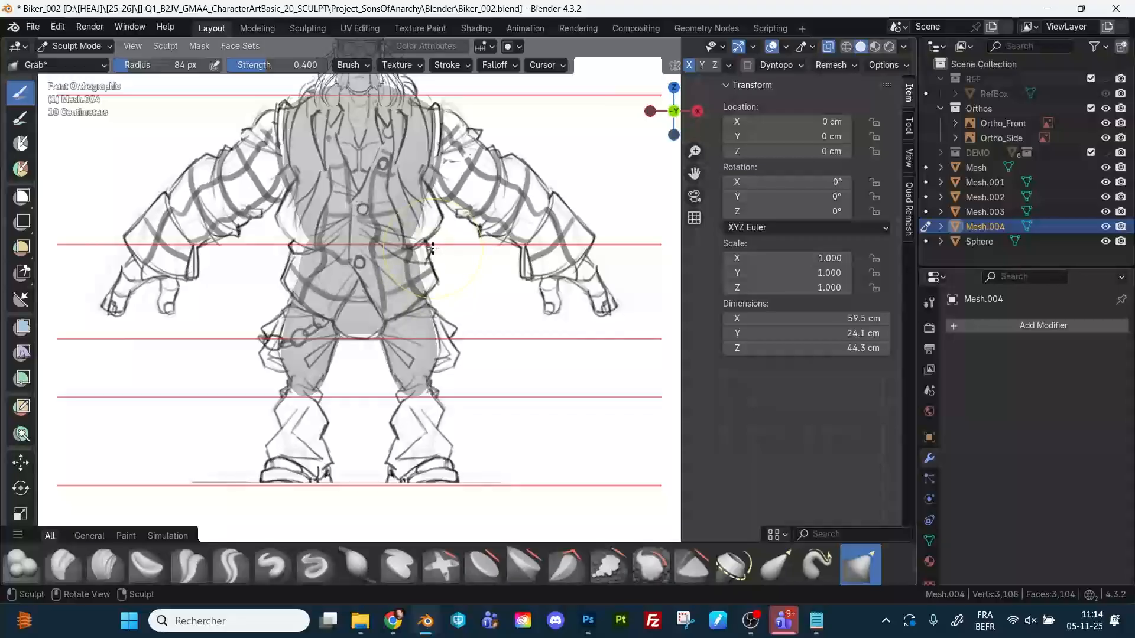
key(alt+z)
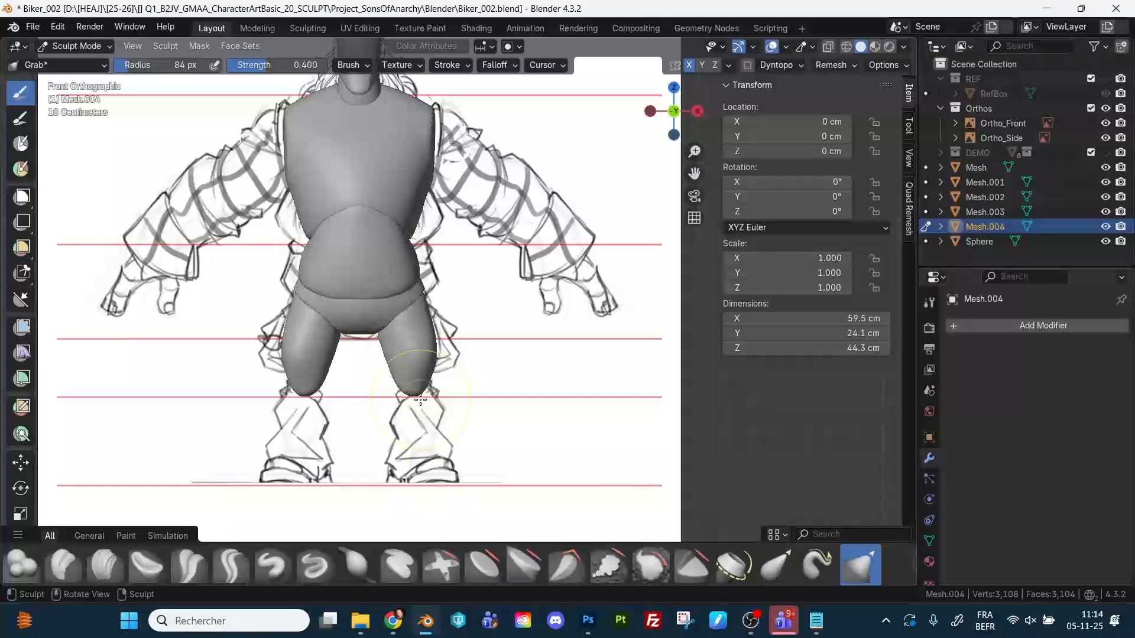
Flatten the lower ends of the thighs from below with the Flatten/Contrast brush at 45 and 76 px.
middle_drag(431, 397, 252, 347)
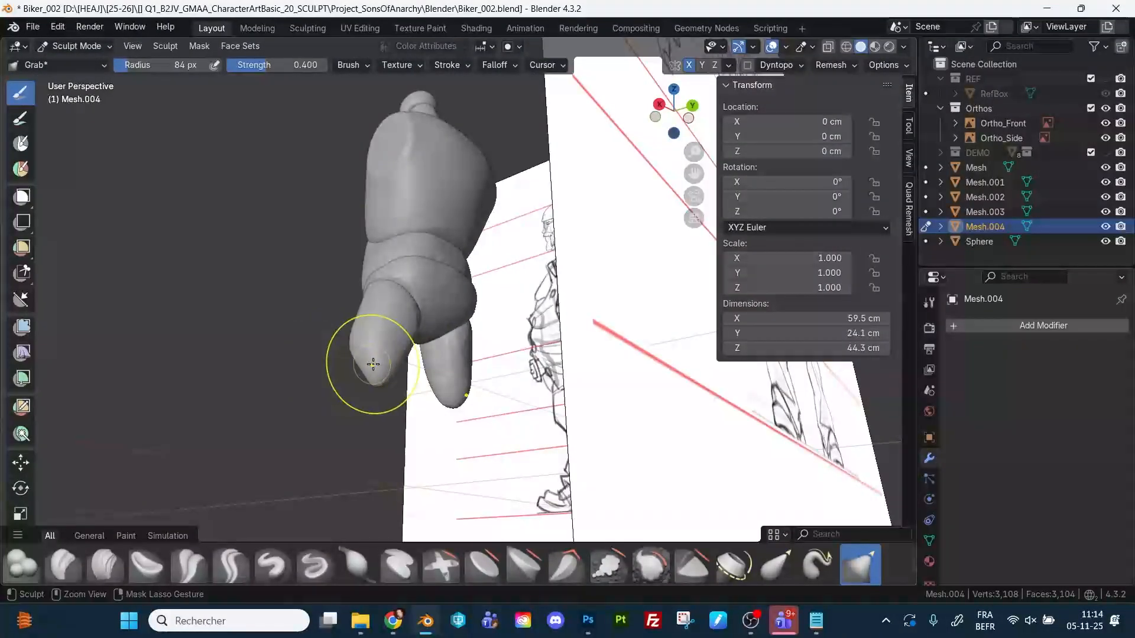
mouse_move(395, 379)
middle_down()
mouse_move(368, 346)
mouse_move(373, 361)
middle_up()
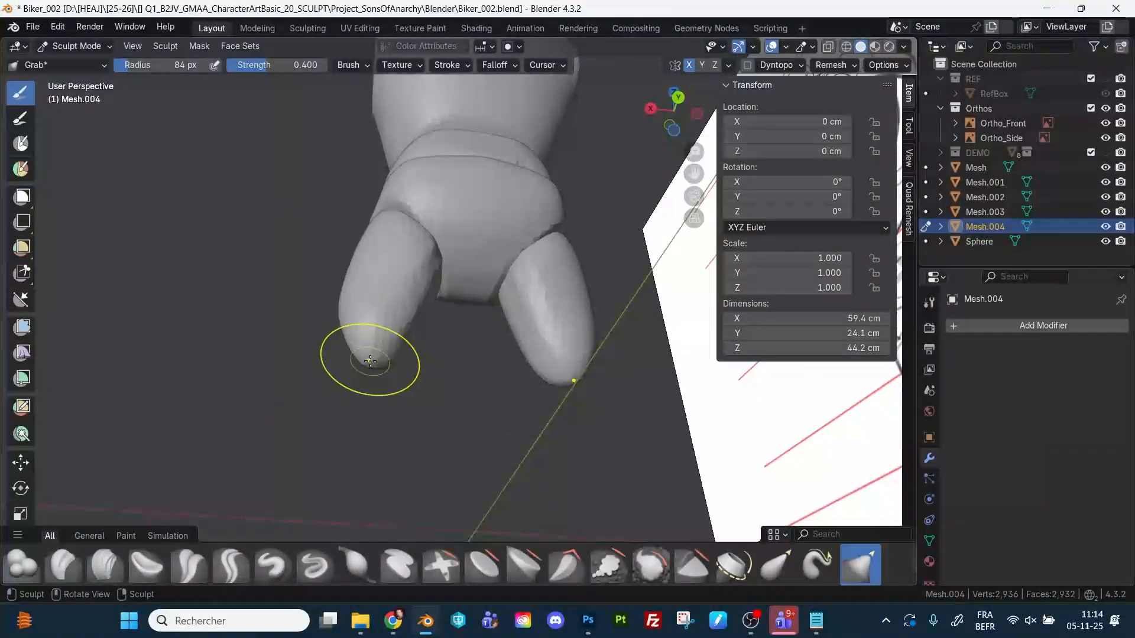
key(shift+t)
drag(375, 340, 378, 351)
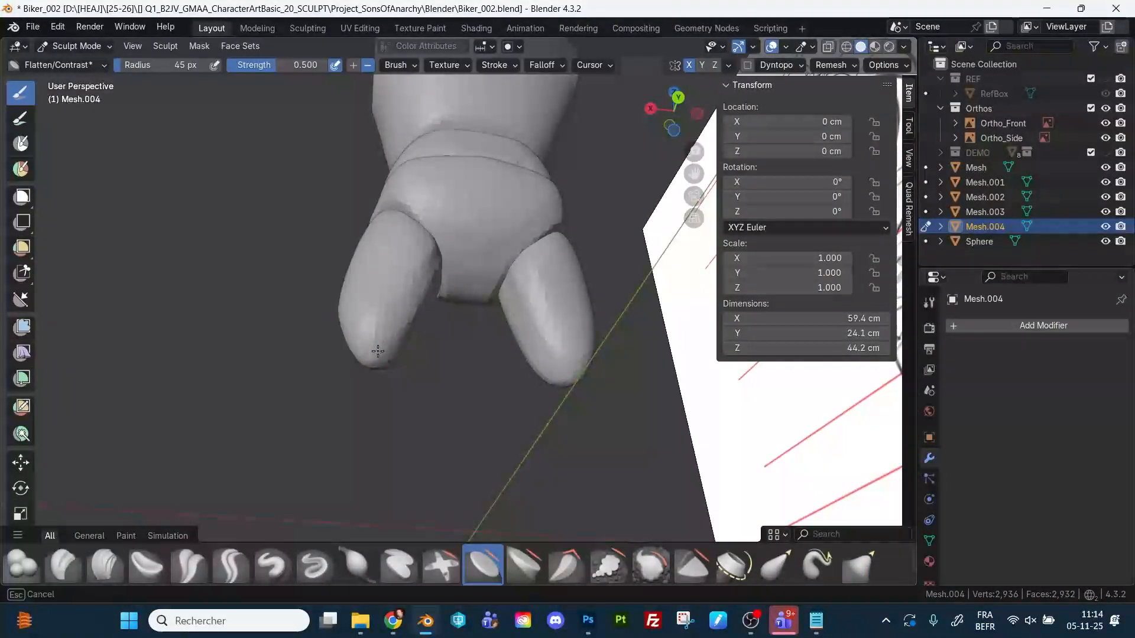
key(f)
click(390, 351)
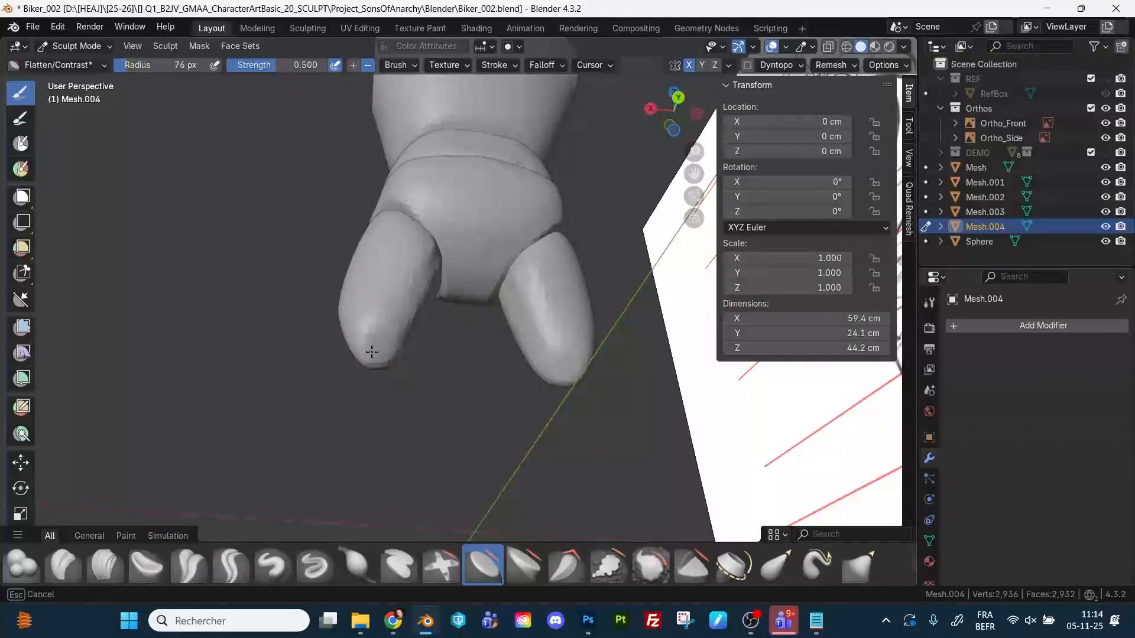
In the right view, pull the knee ends of the thighs toward the side sketch with the Grab brush, making the thighs about 45 cm tall.
mouse_move(366, 344)
middle_down()
mouse_move(504, 385)
mouse_move(361, 346)
mouse_move(483, 400)
mouse_move(387, 319)
mouse_move(486, 357)
mouse_move(603, 142)
middle_up()
click(673, 109)
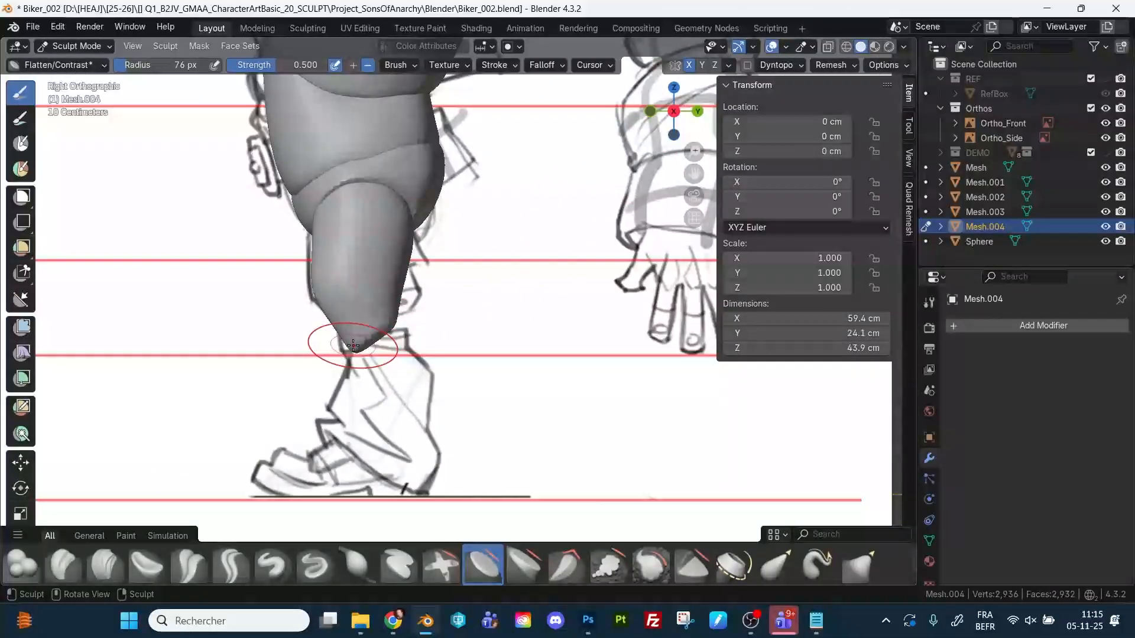
key(g)
drag(353, 346, 371, 341)
Paint a round mask over the bottom end of both thighs with the Mask brush at 33 px.
mouse_move(371, 341)
middle_down()
mouse_move(384, 347)
mouse_move(384, 329)
mouse_move(417, 331)
middle_up()
key(x)
key(bracketleft)
key(bracketleft)
key(bracketleft)
key(bracketleft)
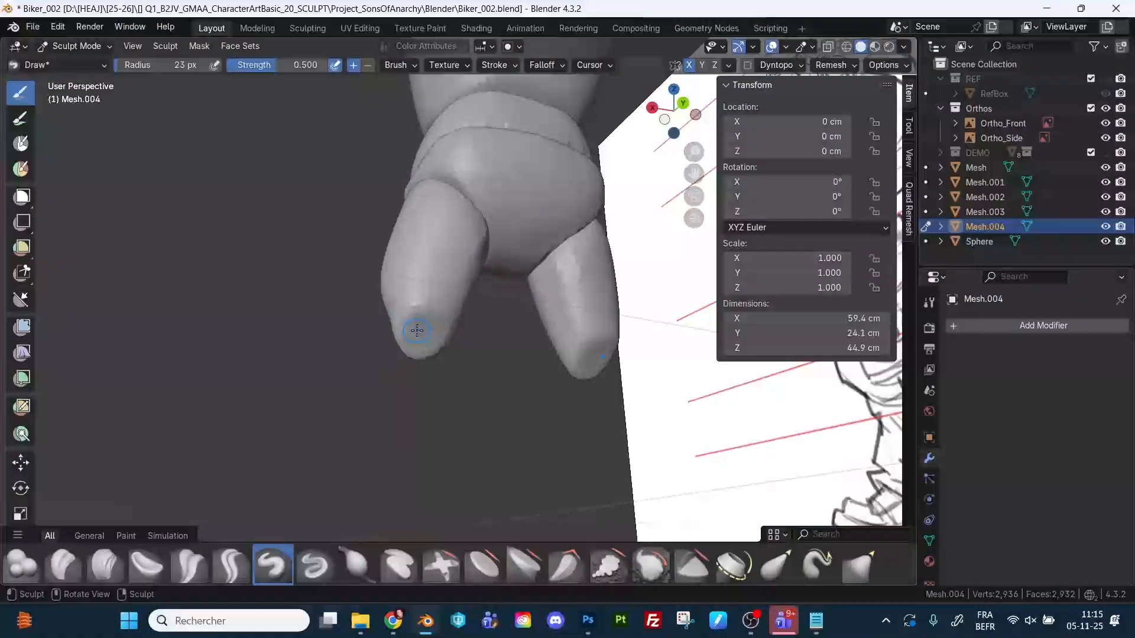
key(m)
click(419, 332)
click(591, 360)
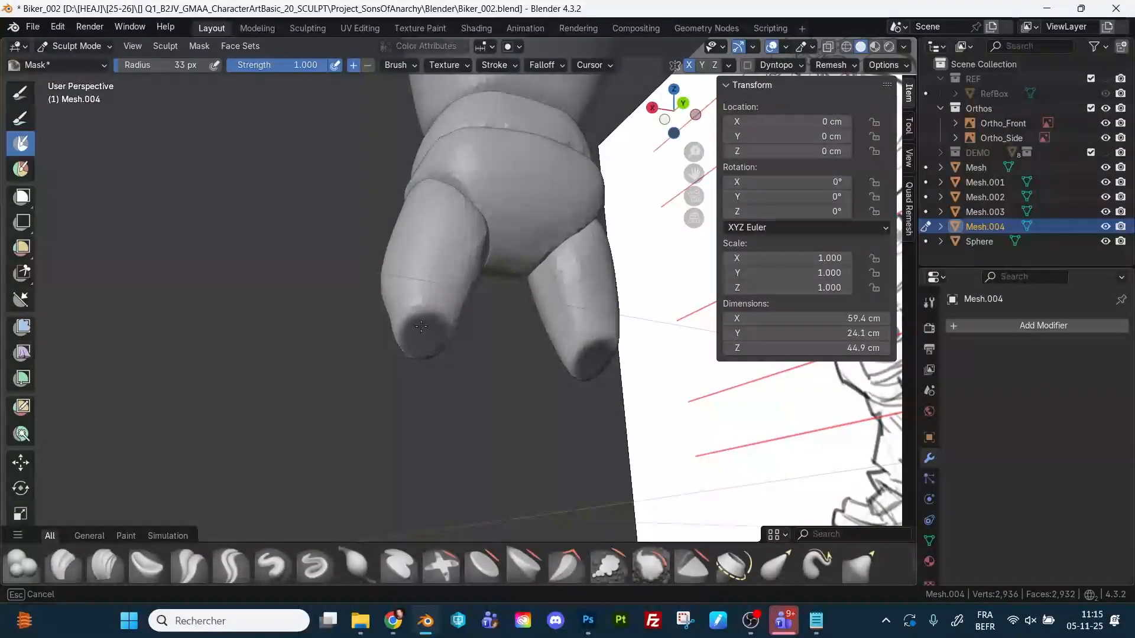
Extract the masked knee patches as a new mesh and apply its geometry_extract modifier.
click(199, 46)
click(254, 302)
click(213, 401)
click(1084, 350)
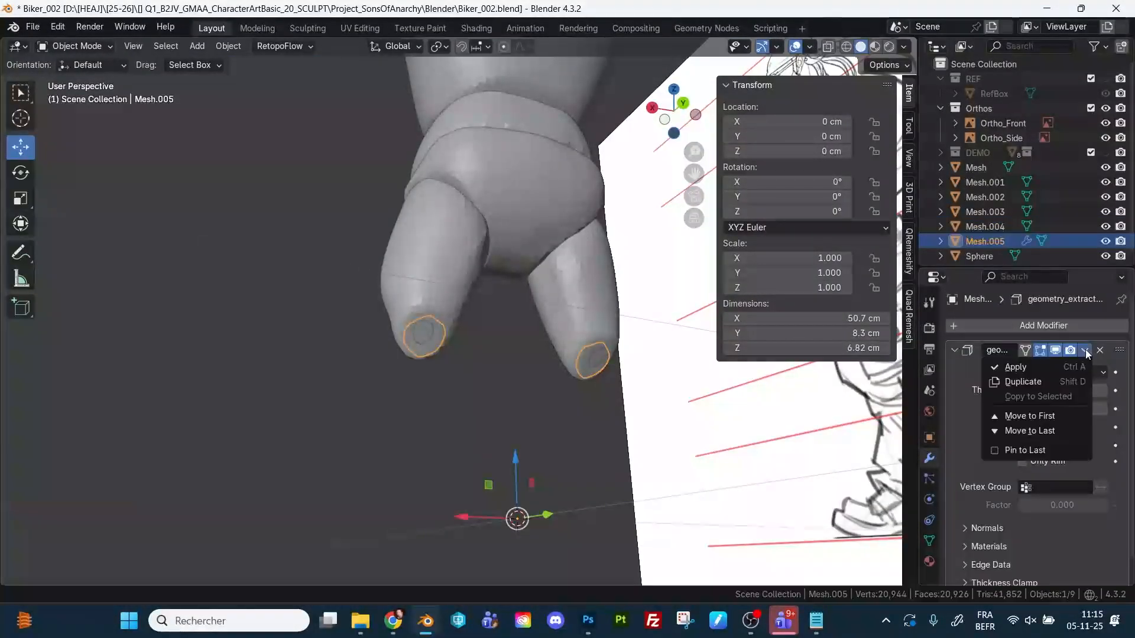
click(1051, 369)
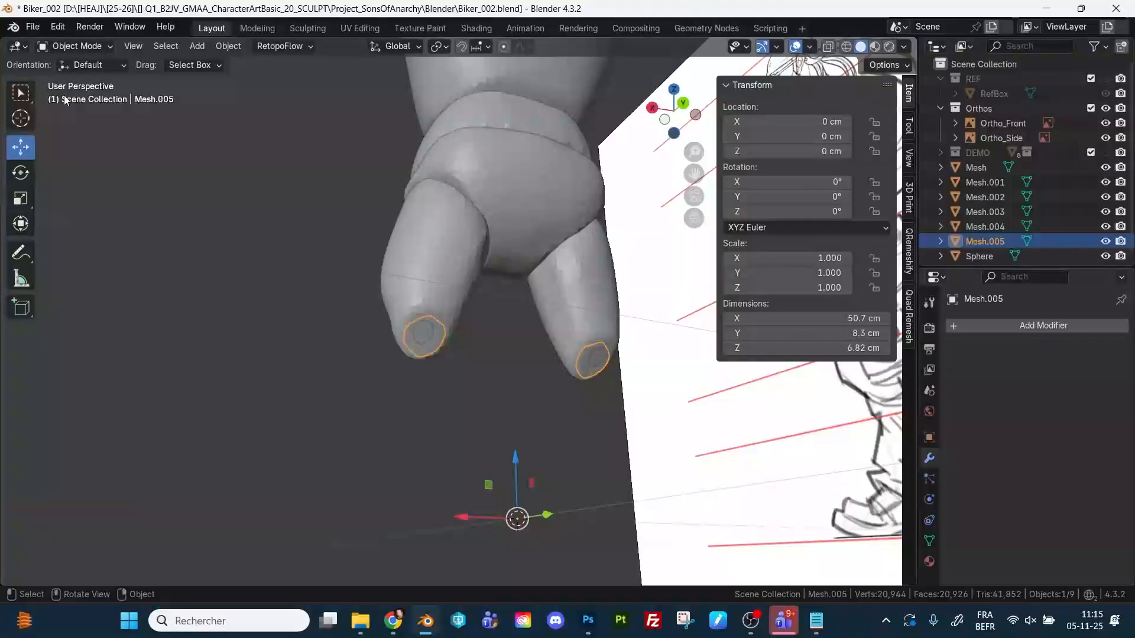
Enter Sculpt Mode on the extracted knee patches, swell them to about 20 cm tall with the Inflate/Deflate brush, and remesh them.
key(ctrl+Tab)
click(150, 229)
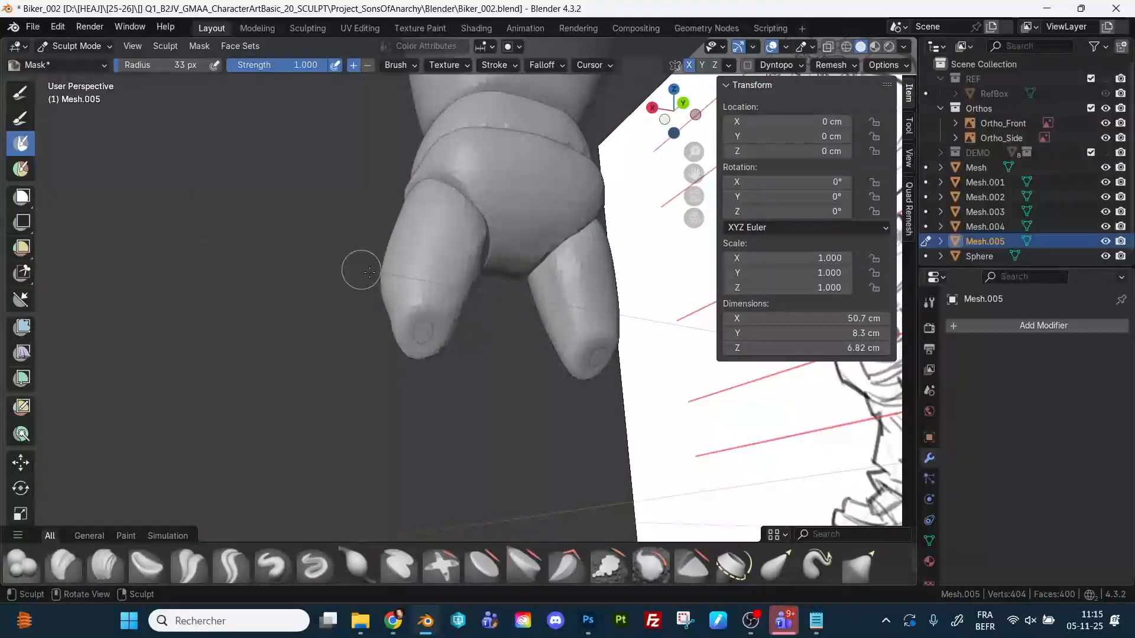
key(i)
drag(440, 326, 439, 416)
key(ctrl+r)
Pull the swollen knee patches down into lower legs about 43 cm tall with the Grab brush at 126 px.
key(g)
key(f)
click(451, 360)
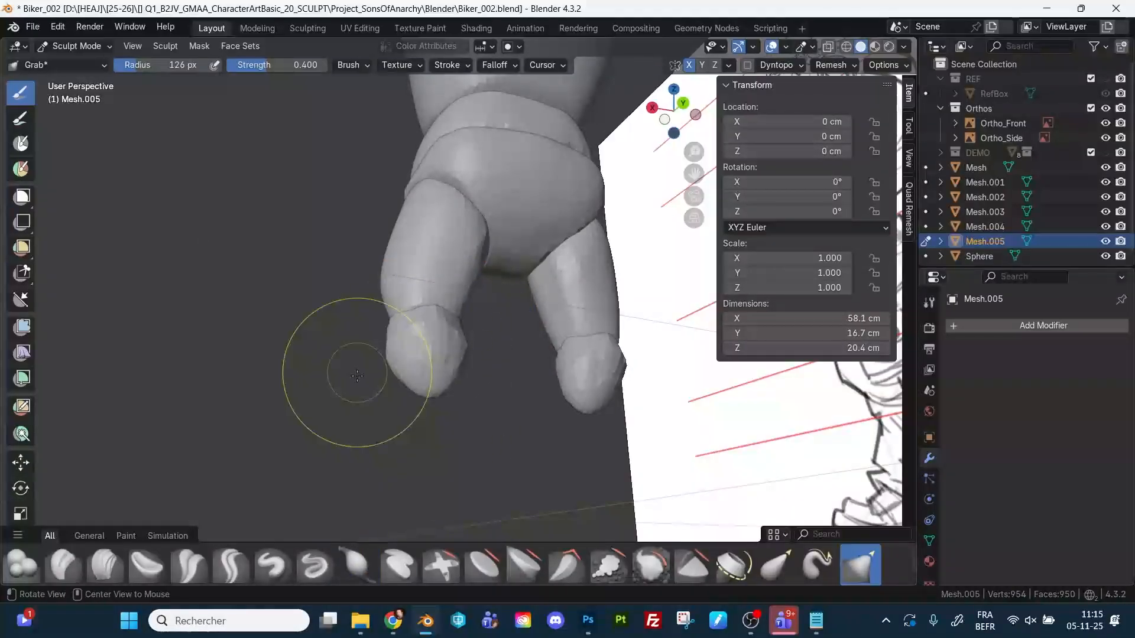
middle_drag(290, 311, 416, 327)
mouse_move(417, 327)
mouse_down()
mouse_move(401, 329)
mouse_move(390, 369)
mouse_move(405, 379)
mouse_move(415, 432)
mouse_up()
In the right view, shape the calves and ankles to match the side sketch with the Grab brush at 126 px.
click(653, 111)
click(698, 111)
drag(413, 390, 449, 387)
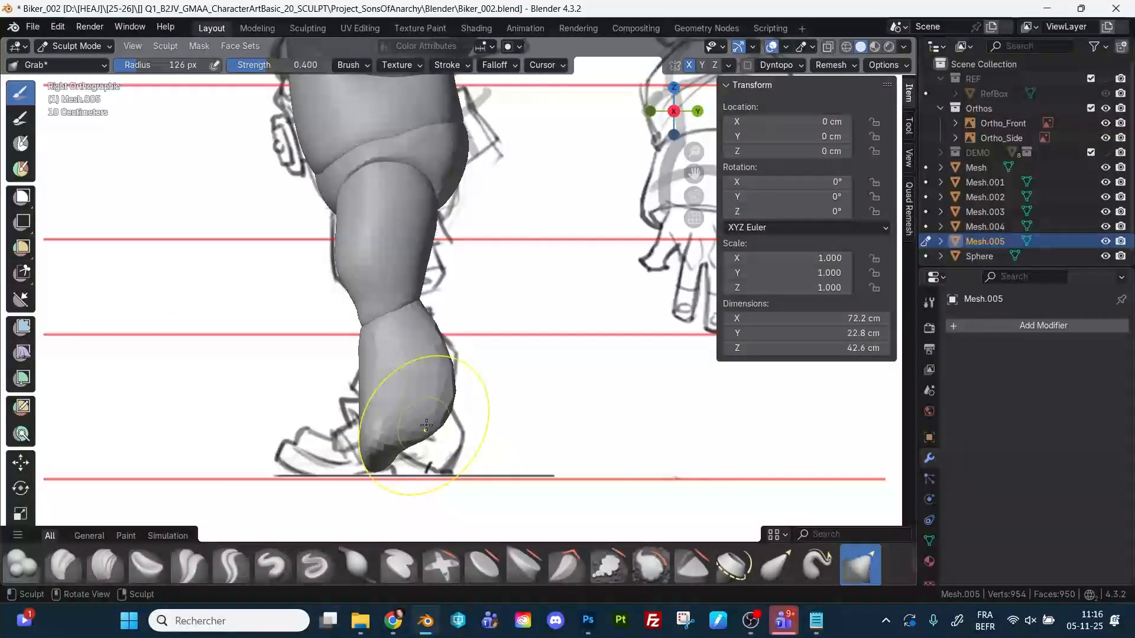
drag(367, 460, 361, 443)
drag(320, 400, 325, 408)
Hide the Orthos collection and remesh the lower legs.
middle_drag(325, 408, 582, 266)
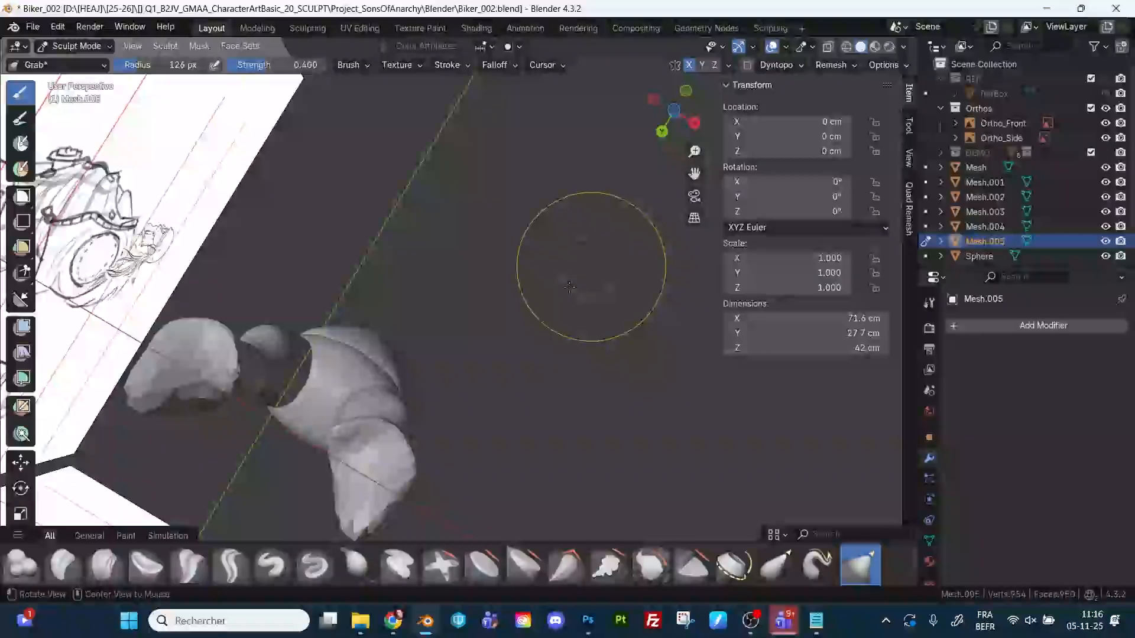
mouse_move(354, 456)
middle_down()
mouse_move(541, 414)
mouse_move(481, 426)
mouse_move(464, 466)
mouse_move(380, 488)
mouse_move(484, 490)
mouse_move(560, 425)
mouse_move(246, 446)
mouse_move(709, 237)
middle_up()
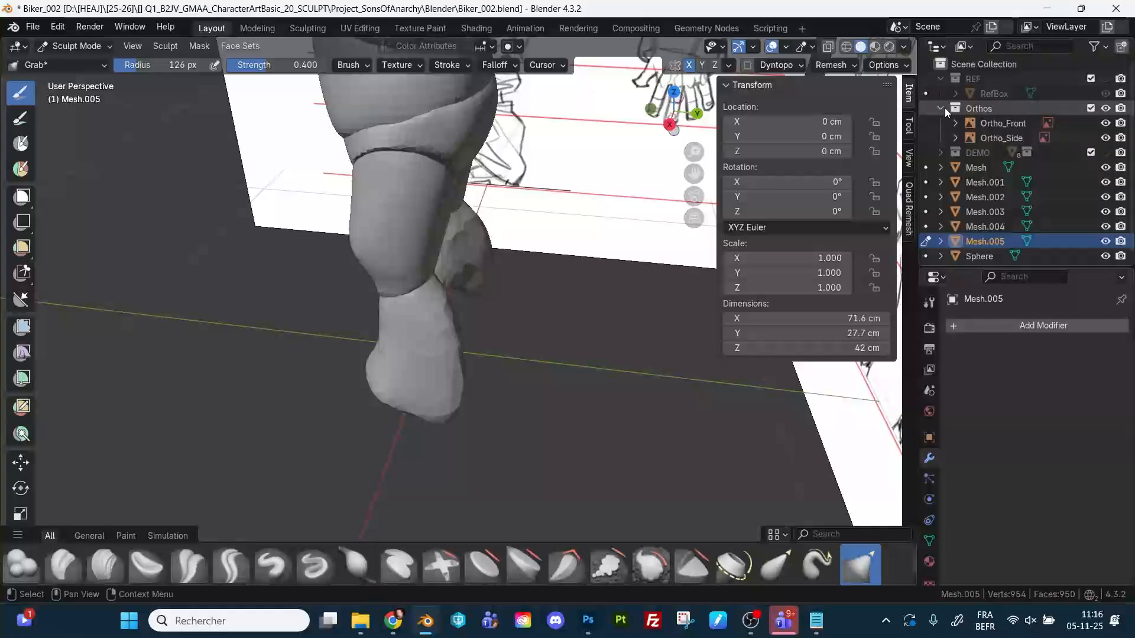
click(1105, 108)
mouse_move(484, 355)
middle_down()
mouse_move(455, 378)
mouse_move(455, 405)
mouse_move(406, 356)
mouse_move(367, 354)
mouse_move(380, 380)
mouse_move(375, 411)
mouse_move(358, 402)
mouse_move(367, 352)
middle_up()
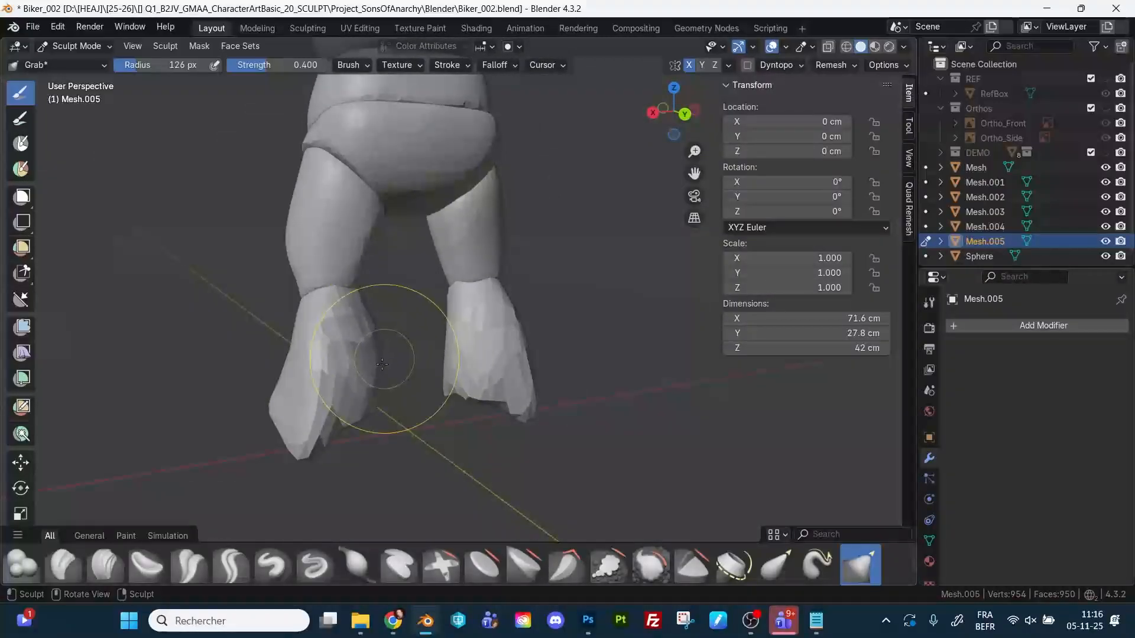
mouse_move(468, 375)
middle_down()
mouse_move(483, 407)
mouse_move(497, 360)
mouse_move(506, 380)
mouse_move(502, 355)
mouse_move(518, 376)
mouse_move(582, 404)
mouse_move(524, 367)
mouse_move(515, 409)
mouse_move(540, 252)
mouse_move(451, 273)
mouse_move(424, 261)
middle_up()
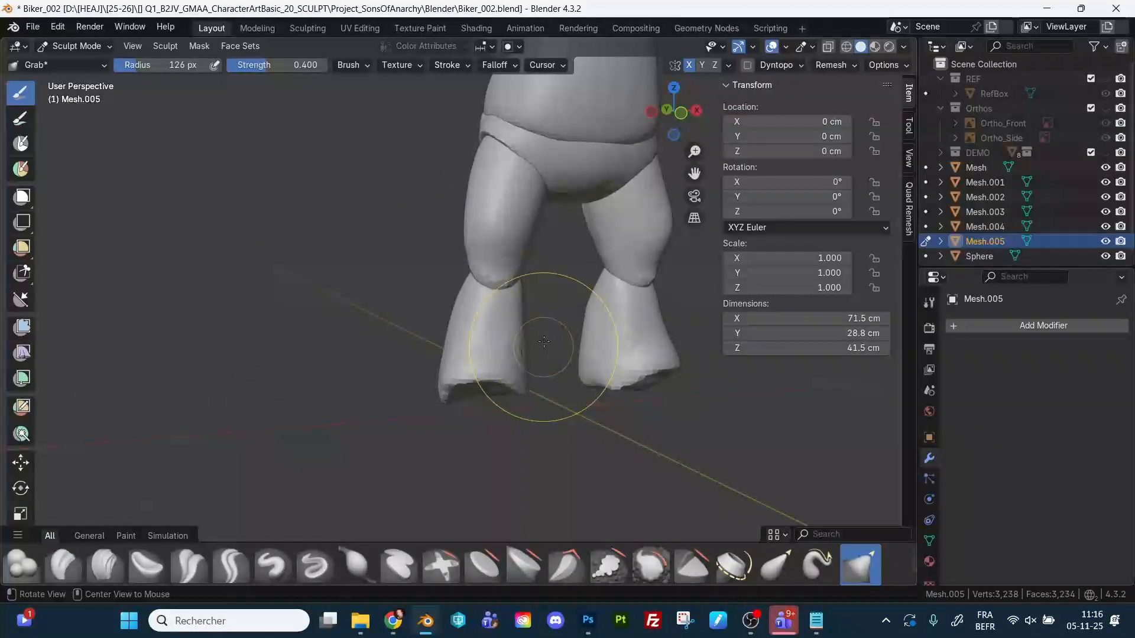
Even out the undersides and hems of the lower legs with the Grab brush at 126 and 104 px.
middle_drag(544, 341, 679, 375)
drag(679, 375, 683, 432)
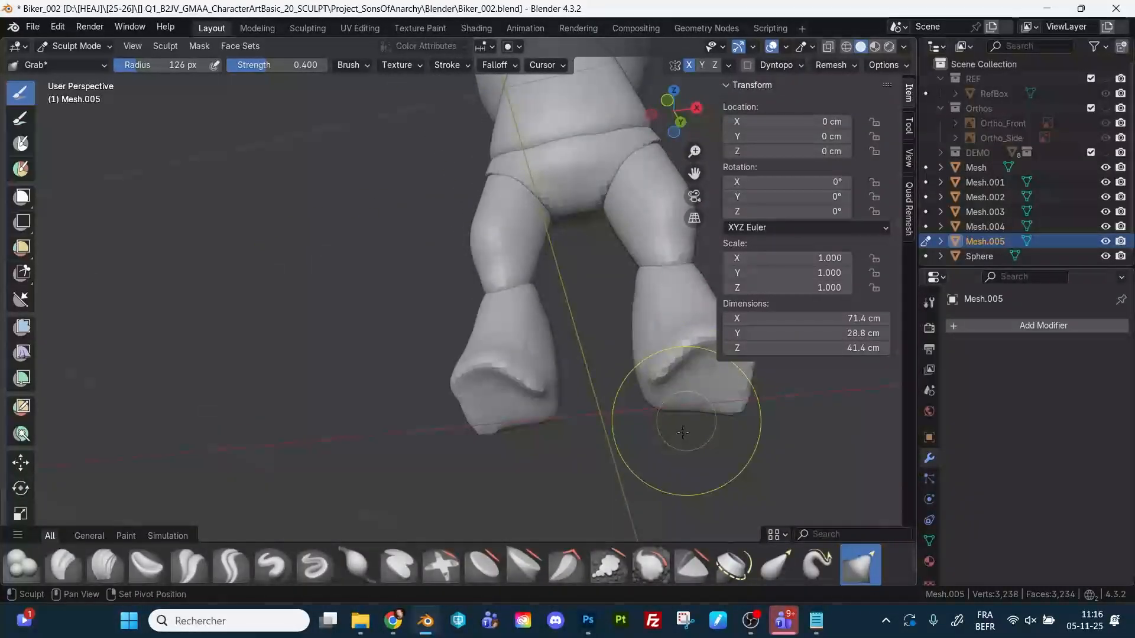
middle_drag(683, 432, 667, 449)
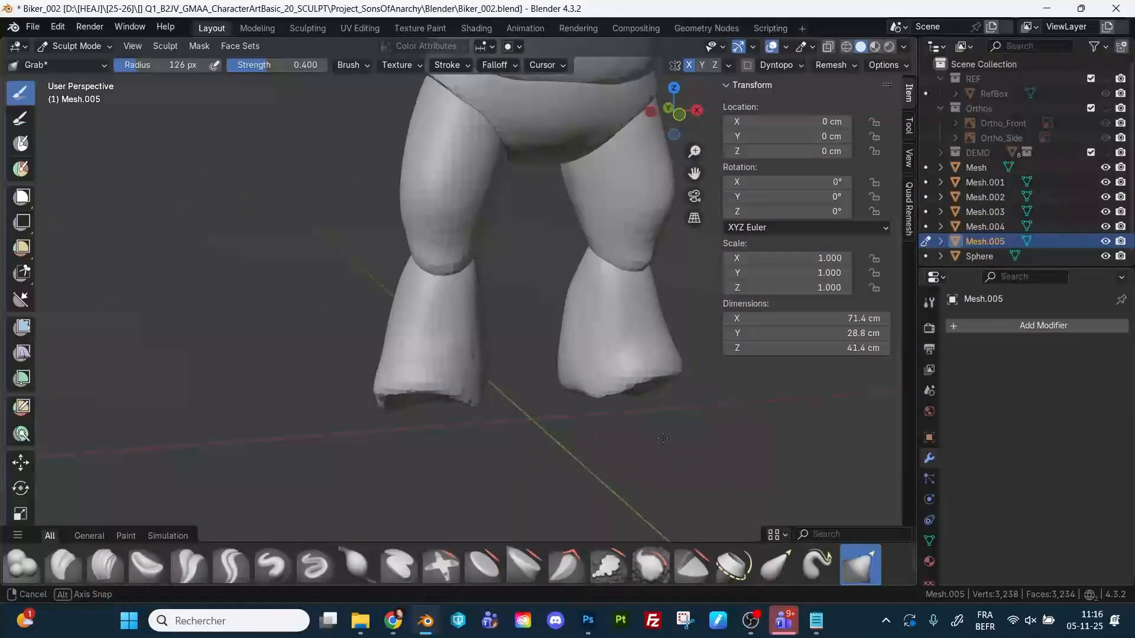
key(f)
click(573, 368)
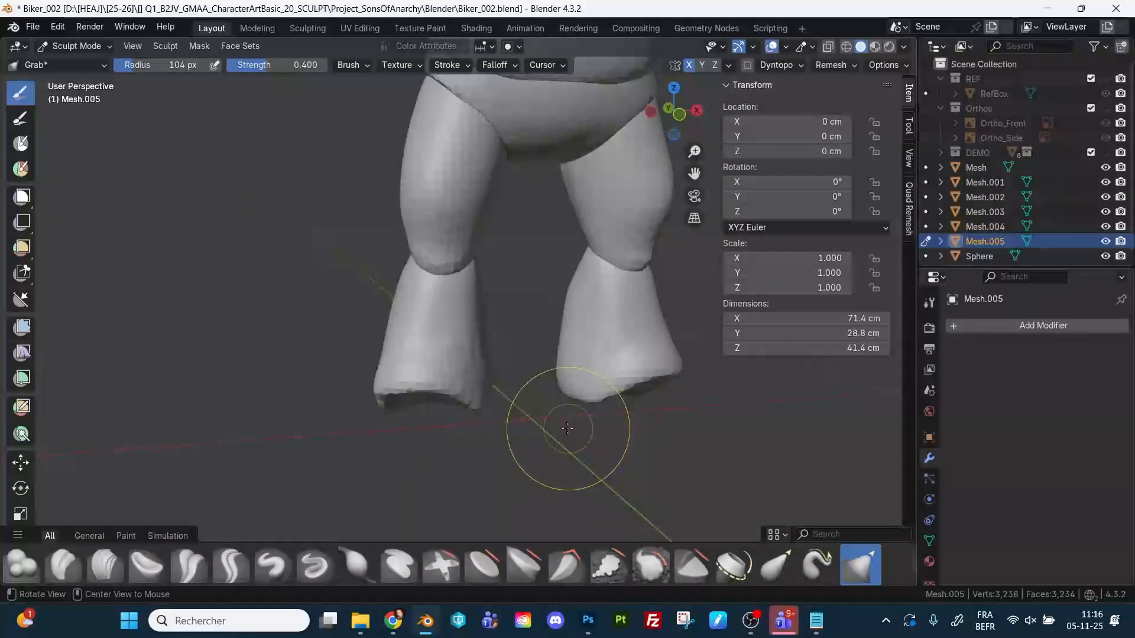
middle_drag(567, 428, 605, 375)
drag(605, 375, 626, 407)
middle_drag(697, 415, 652, 424)
drag(651, 425, 643, 407)
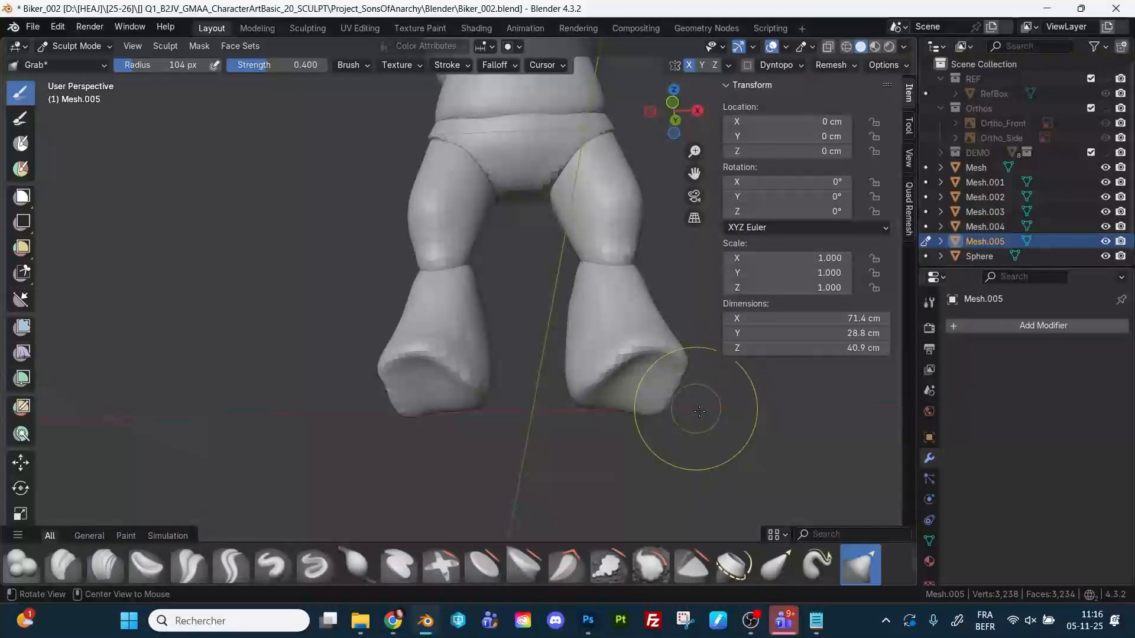
Pull the front hems and shins of the lower legs into shape with the Grab brush at 104 px.
middle_drag(699, 410, 621, 427)
drag(677, 394, 674, 397)
mouse_move(674, 397)
middle_down()
mouse_move(676, 372)
mouse_move(641, 334)
mouse_move(609, 378)
middle_up()
mouse_move(603, 381)
mouse_down()
mouse_move(594, 383)
mouse_move(598, 361)
mouse_up()
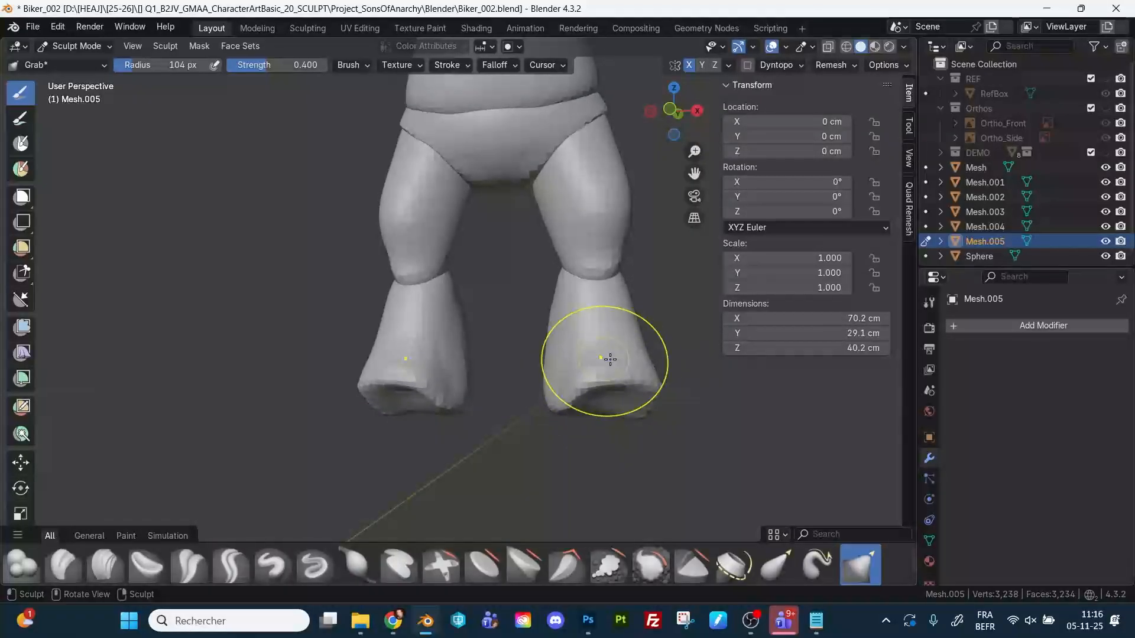
middle_drag(598, 360, 574, 405)
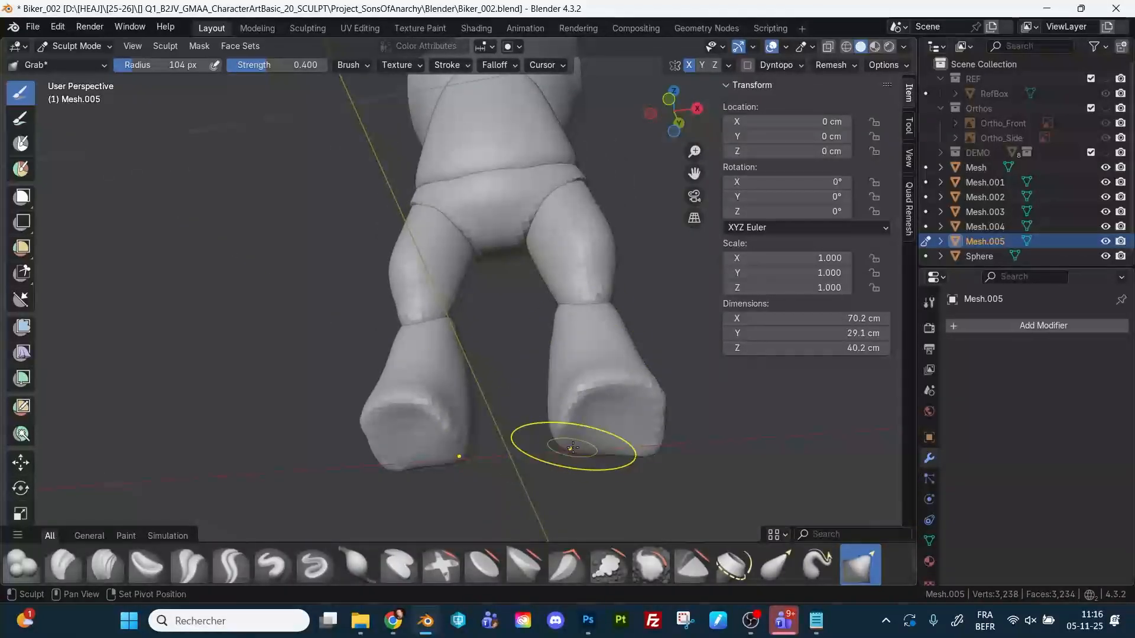
mouse_move(572, 448)
middle_down()
mouse_move(686, 366)
mouse_move(676, 467)
mouse_move(648, 419)
mouse_move(484, 424)
middle_up()
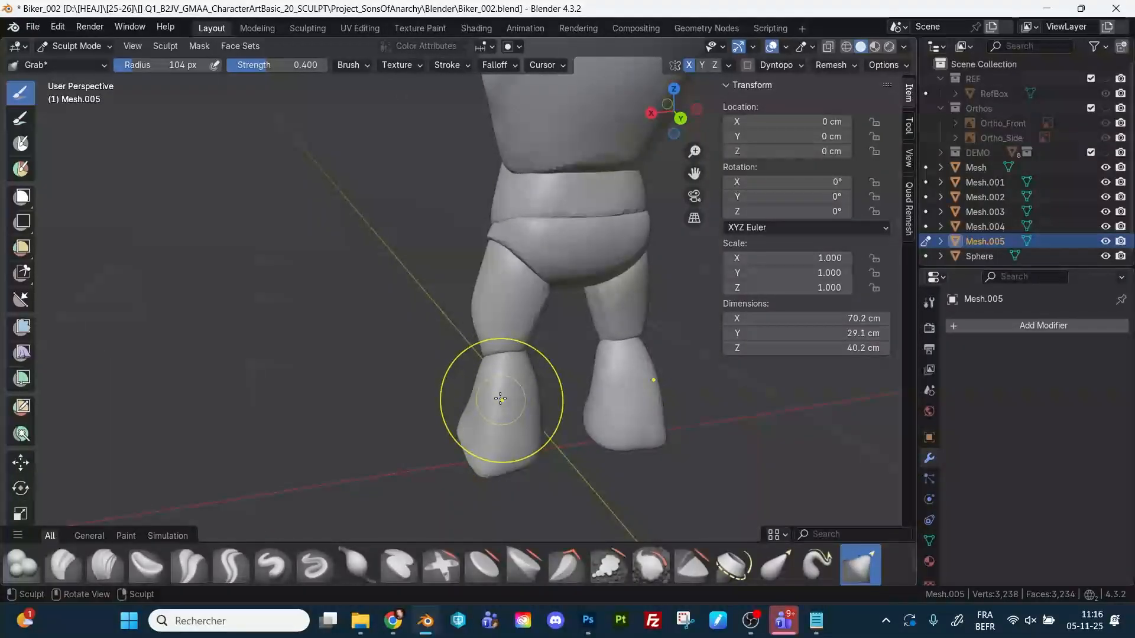
Flatten the backs of the lower legs with the Flatten/Contrast brush at 63 px.
key(shift+t)
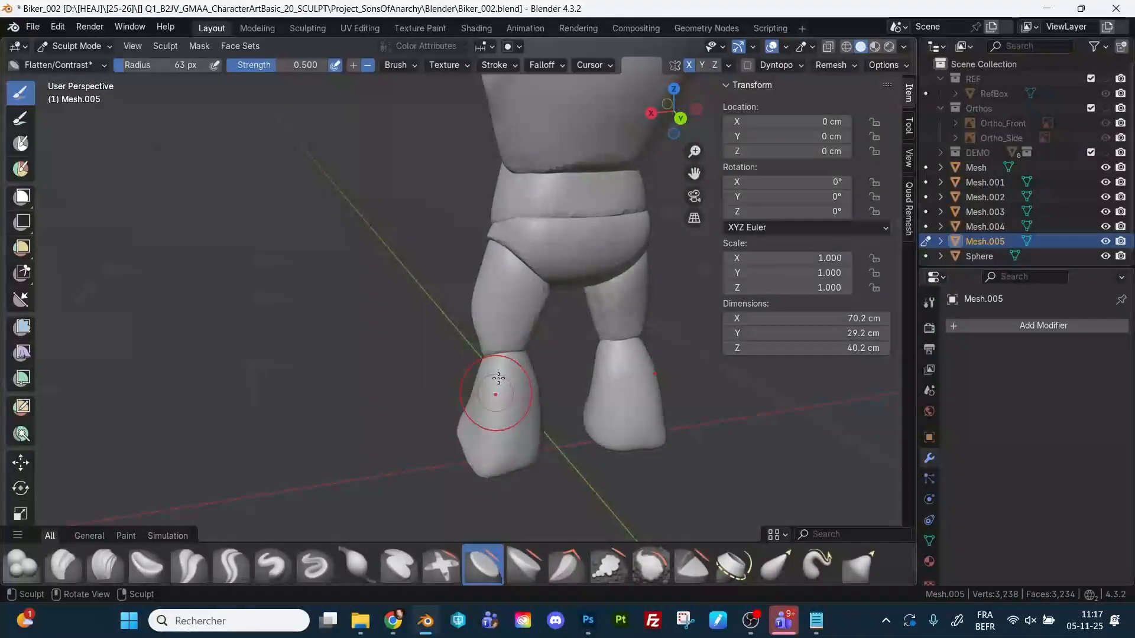
middle_drag(483, 407, 508, 445)
mouse_move(488, 381)
middle_down()
mouse_move(477, 405)
mouse_move(506, 448)
middle_up()
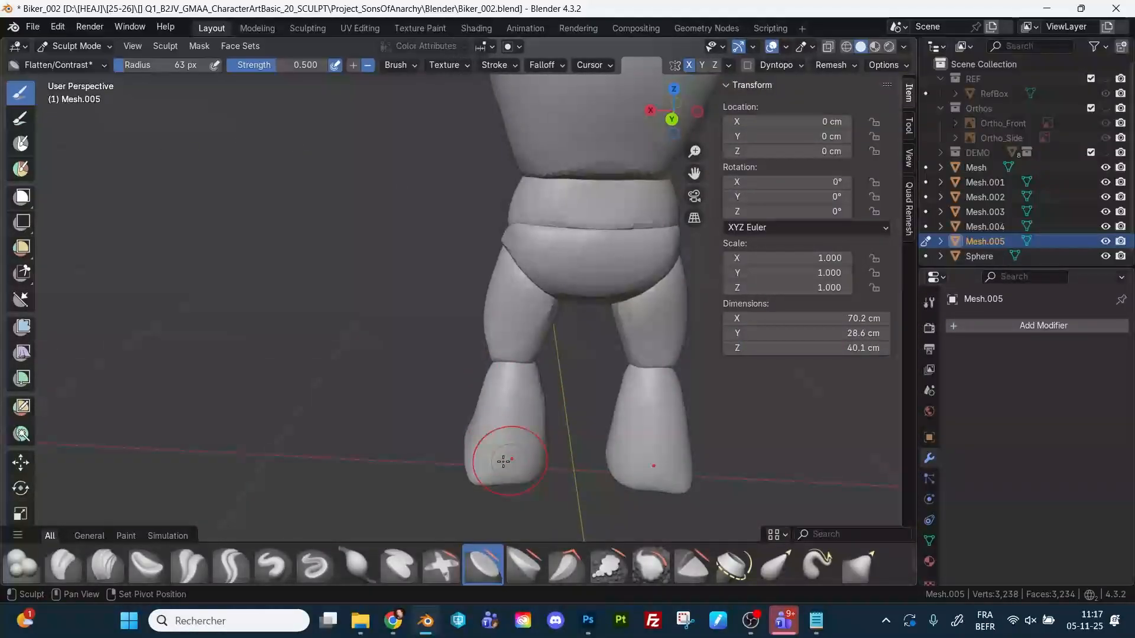
Raise and tighten the rear hems of the lower legs with the Grab brush.
key(g)
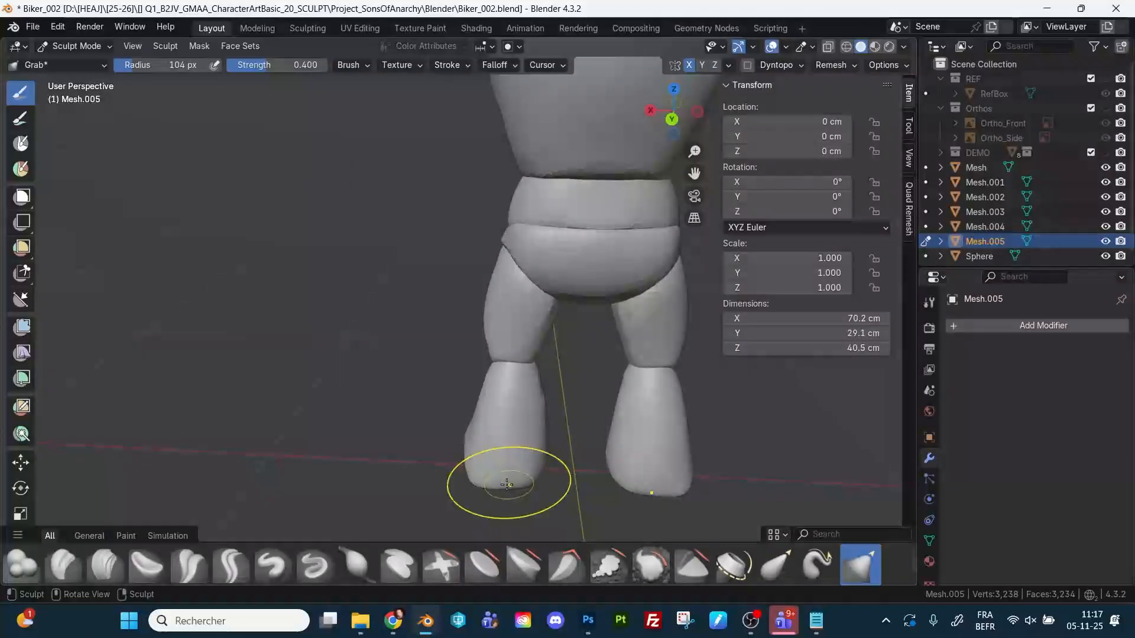
mouse_move(506, 485)
mouse_down()
mouse_move(483, 474)
mouse_move(522, 474)
mouse_up()
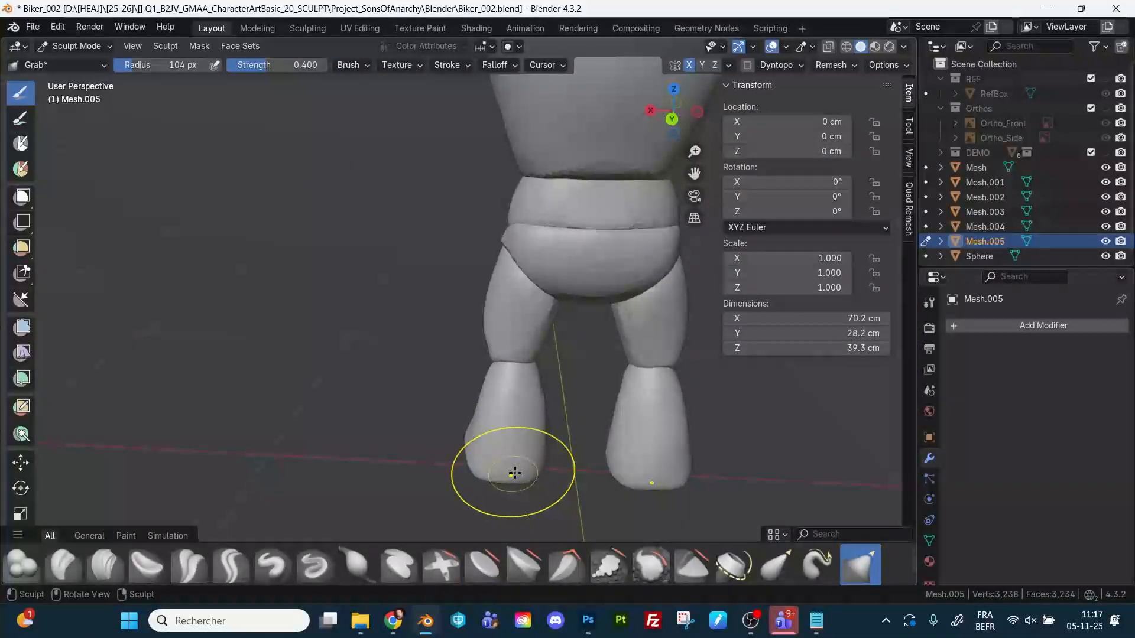
key(f)
click(497, 473)
mouse_move(510, 488)
middle_down()
mouse_move(441, 477)
mouse_move(517, 436)
mouse_move(488, 406)
middle_up()
Flatten the undersides and sides of the lower legs with the Flatten/Contrast brush at 63 px, and remesh them.
key(shift+t)
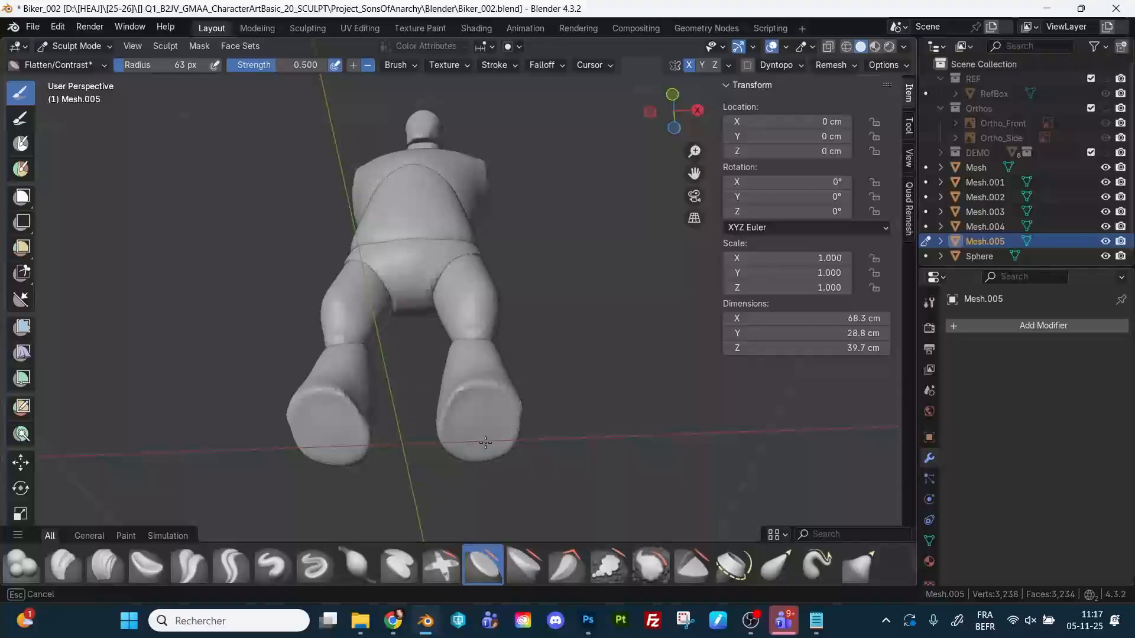
middle_drag(484, 442, 485, 407)
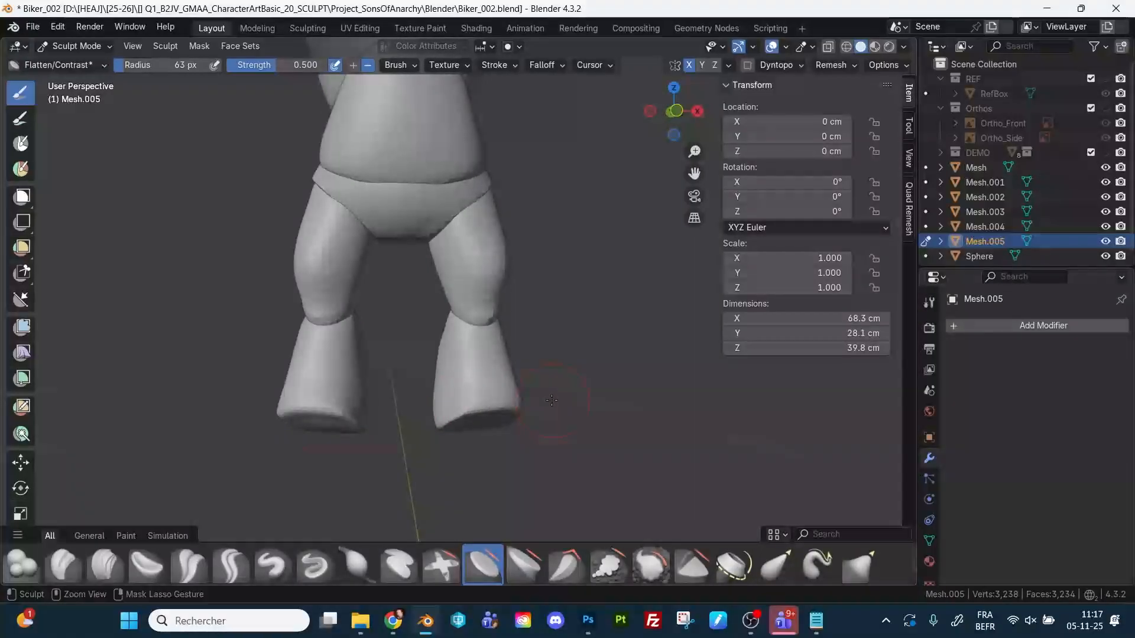
middle_drag(557, 410, 571, 380)
middle_drag(459, 419, 490, 417)
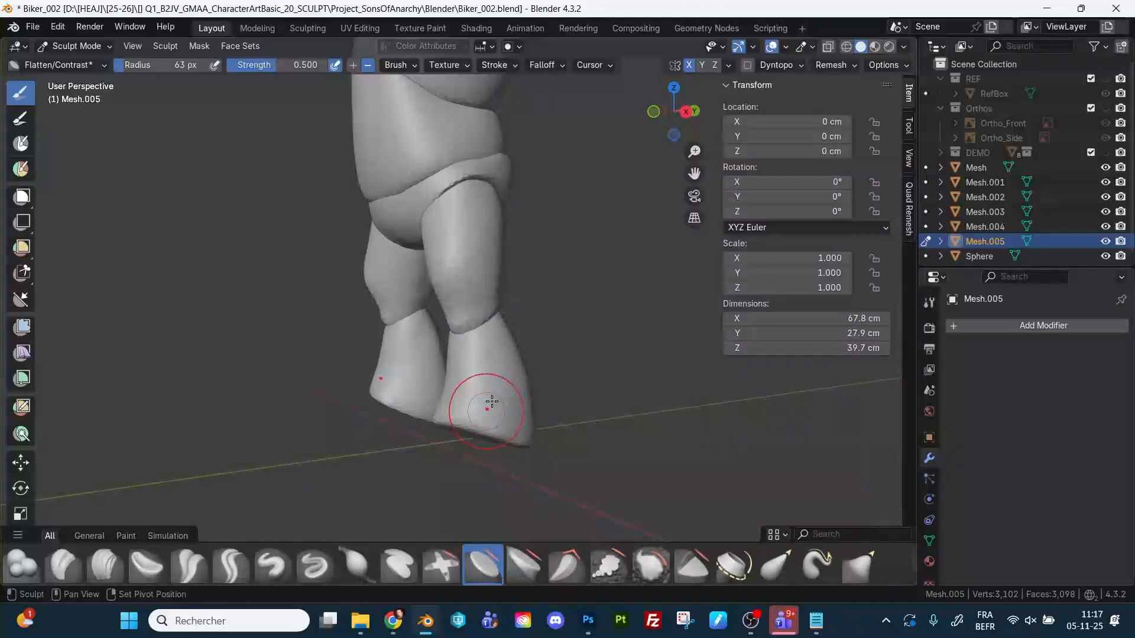
mouse_move(492, 402)
middle_down()
mouse_move(568, 380)
mouse_move(477, 410)
mouse_move(551, 363)
mouse_move(493, 421)
middle_up()
drag(503, 428, 503, 428)
middle_drag(503, 428, 608, 372)
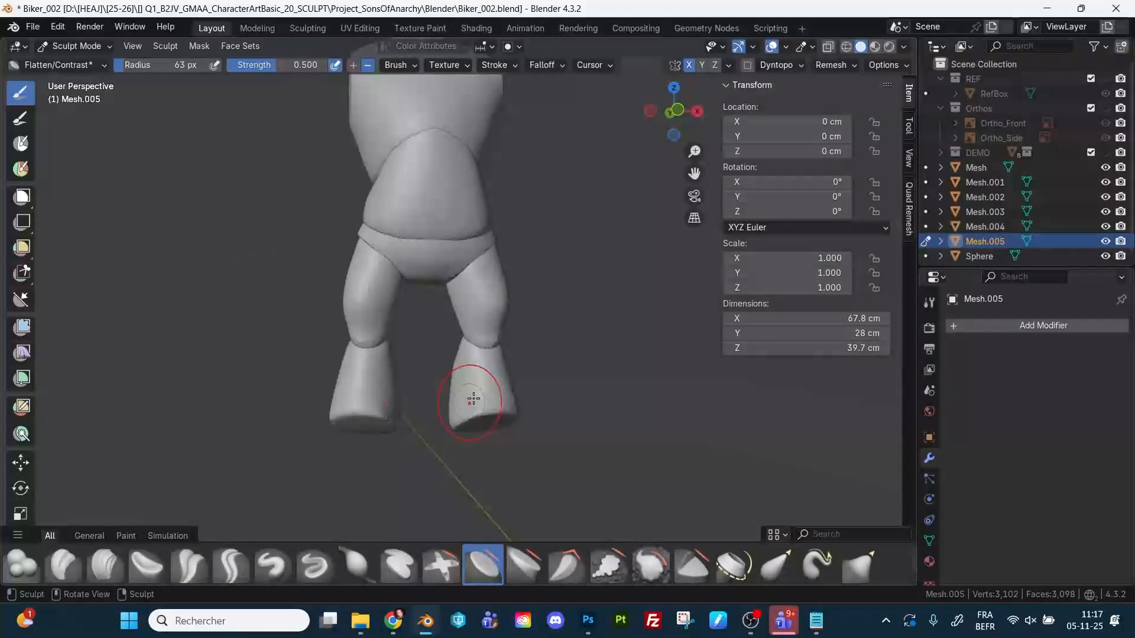
middle_drag(473, 399, 543, 360)
mouse_move(481, 410)
middle_down()
mouse_move(471, 367)
mouse_move(486, 305)
middle_up()
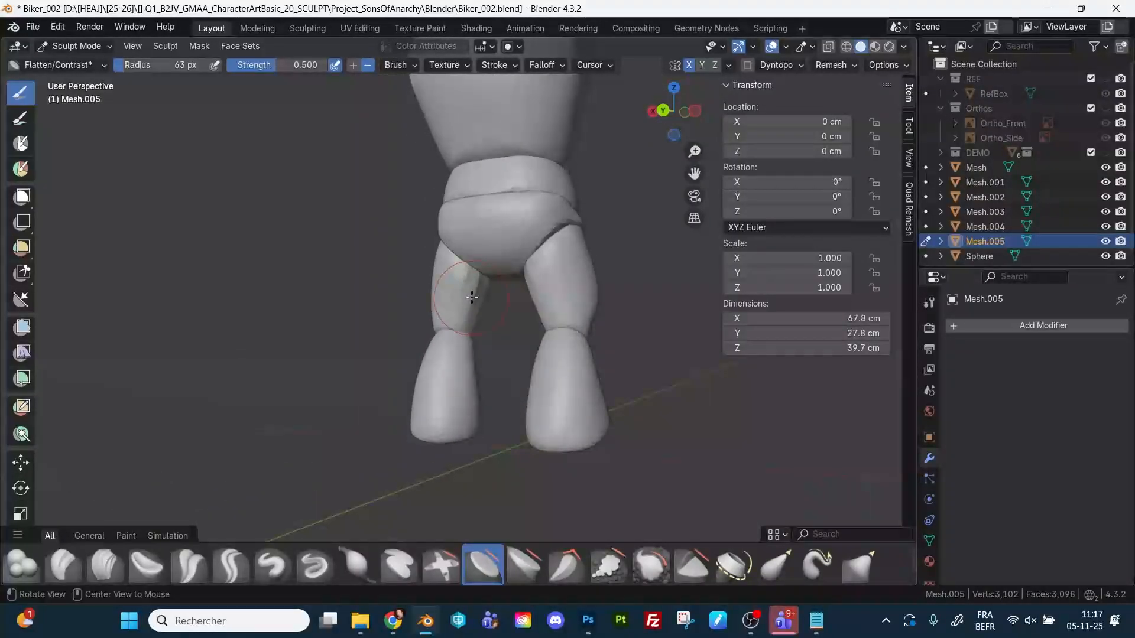
Switch sculpting to the thighs and show the Orthos collection in the right view.
key(alt+q)
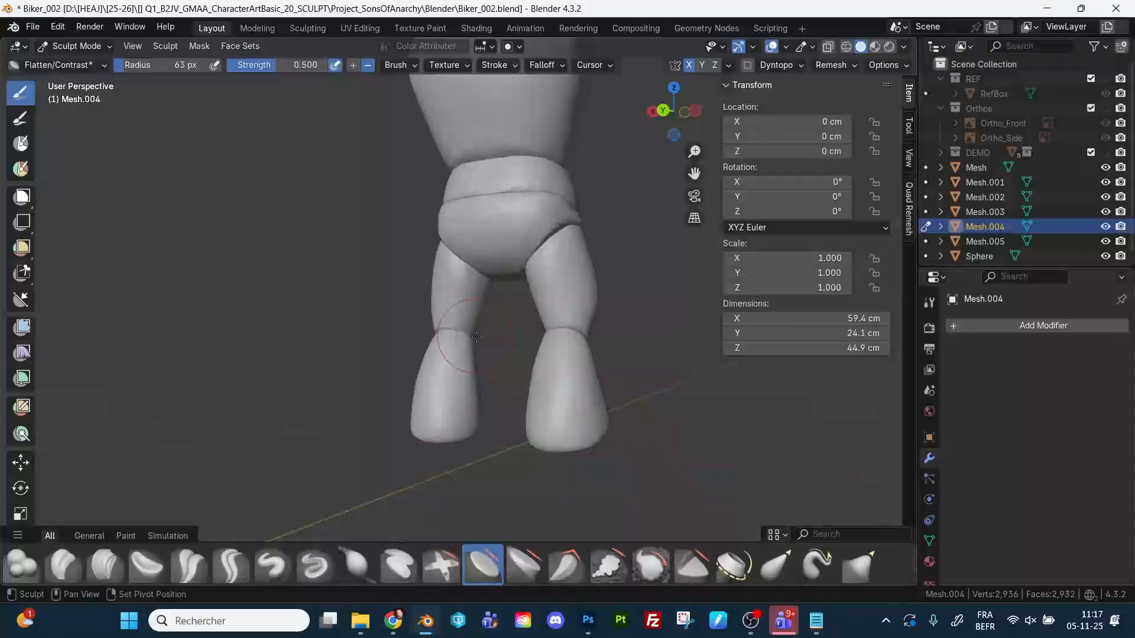
middle_drag(476, 337, 591, 284)
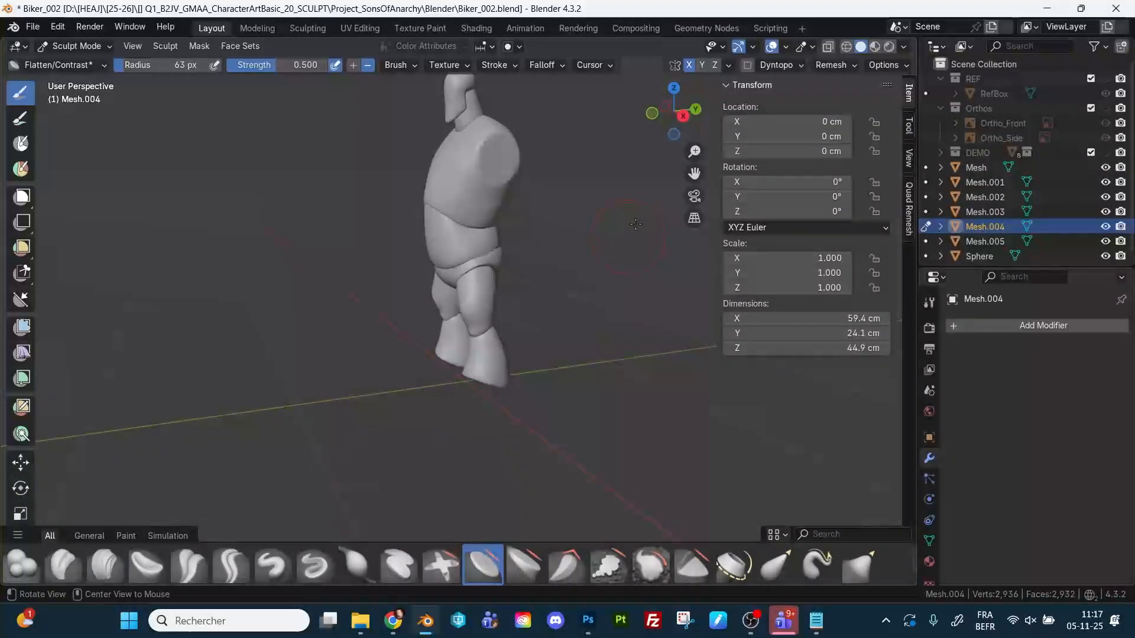
click(684, 116)
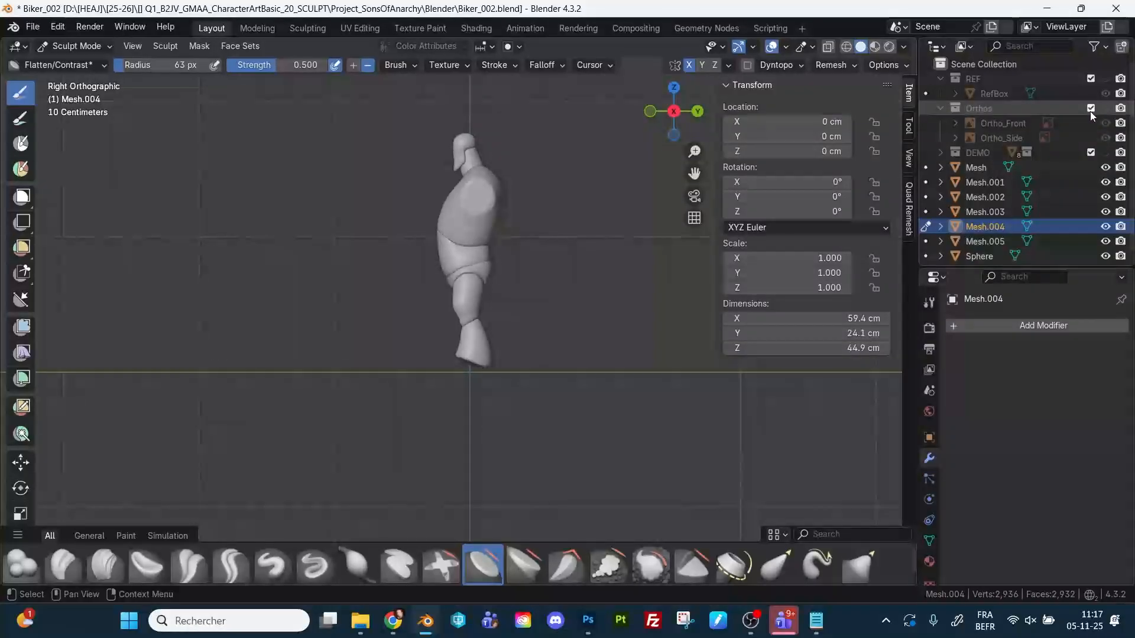
click(1105, 108)
scroll(617, 241, up, 5)
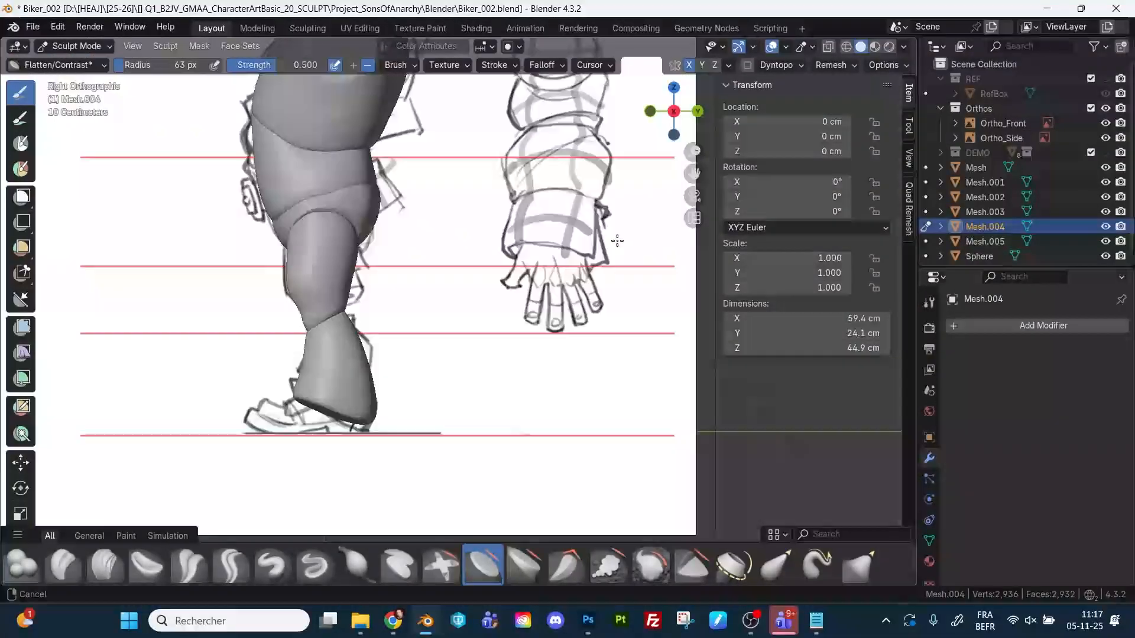
scroll(585, 322, up, 1)
Switch sculpting back to the lower legs and adjust the calves with the Grab brush at 104 px.
key(g)
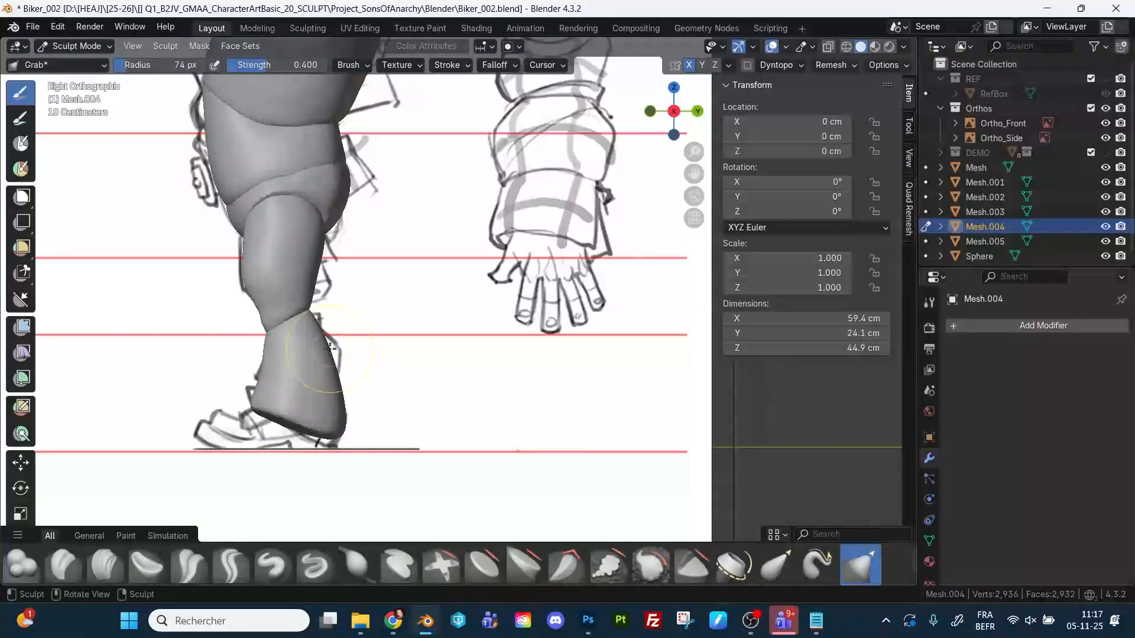
key(f)
click(346, 352)
middle_drag(346, 352, 260, 413)
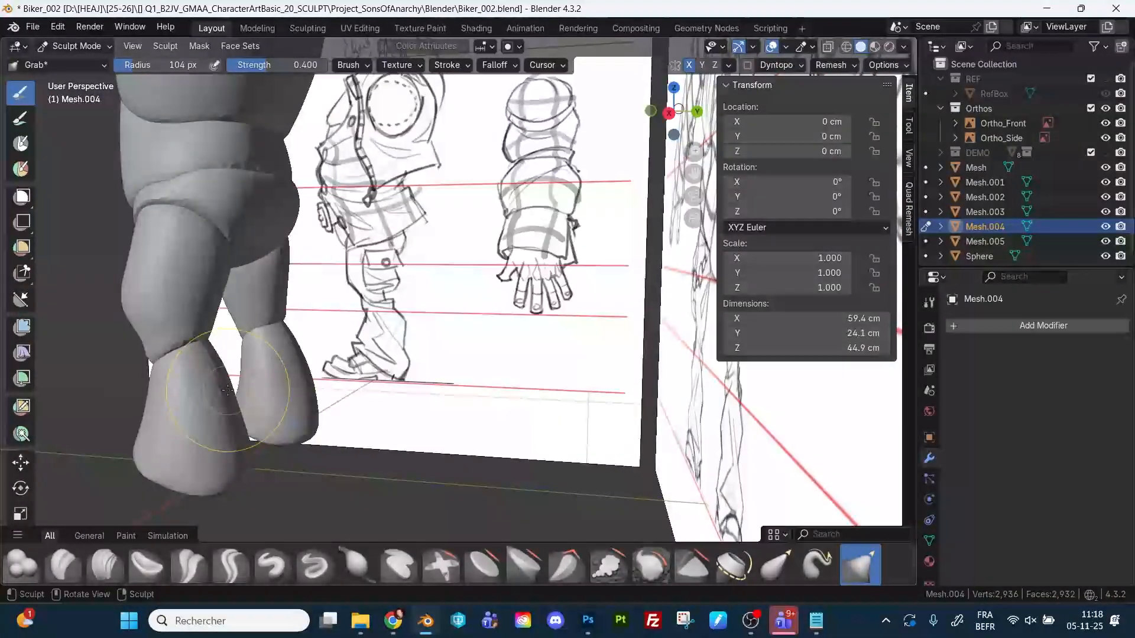
key(alt+q)
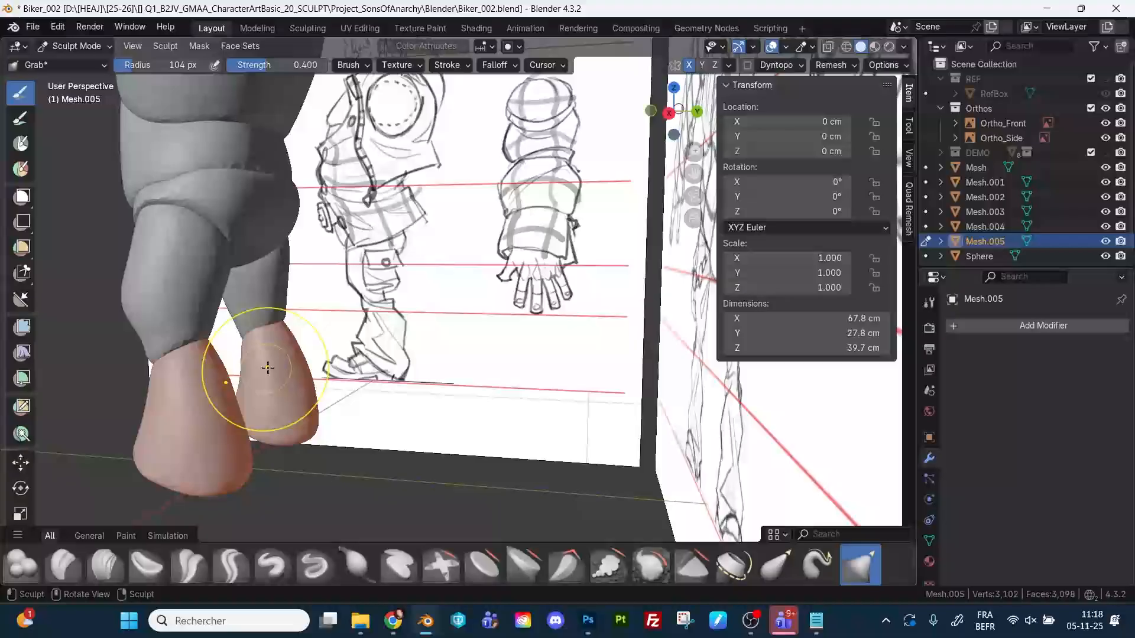
drag(319, 346, 308, 355)
In the right view, match the knees and calves to the side sketch with the Grab brush at 104 and 55 px, using X-ray.
click(668, 112)
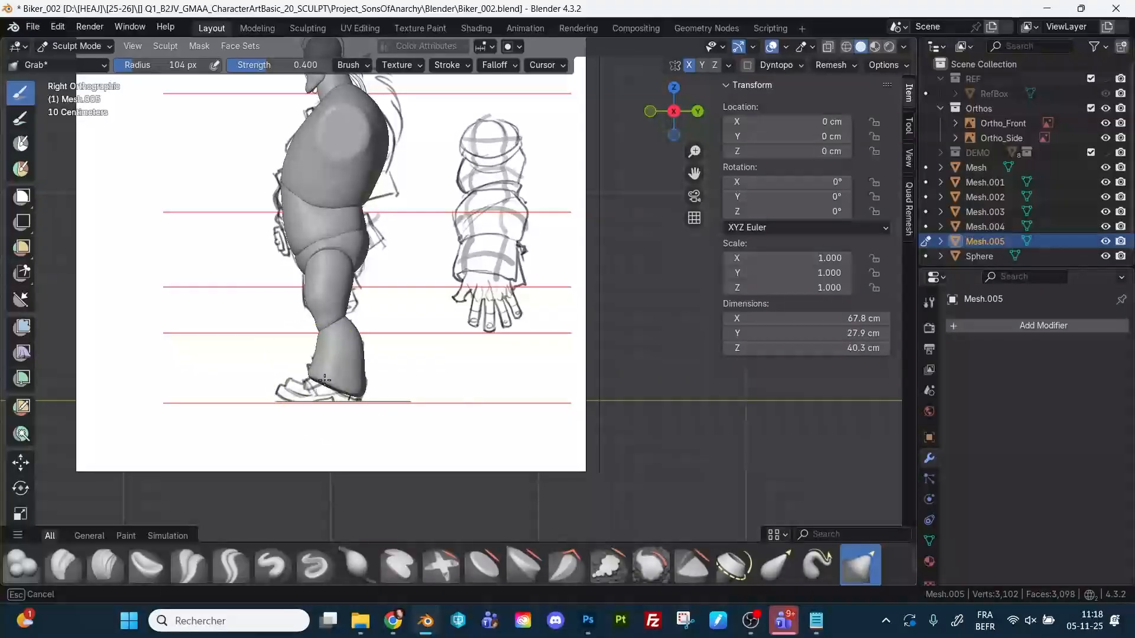
key(alt+z)
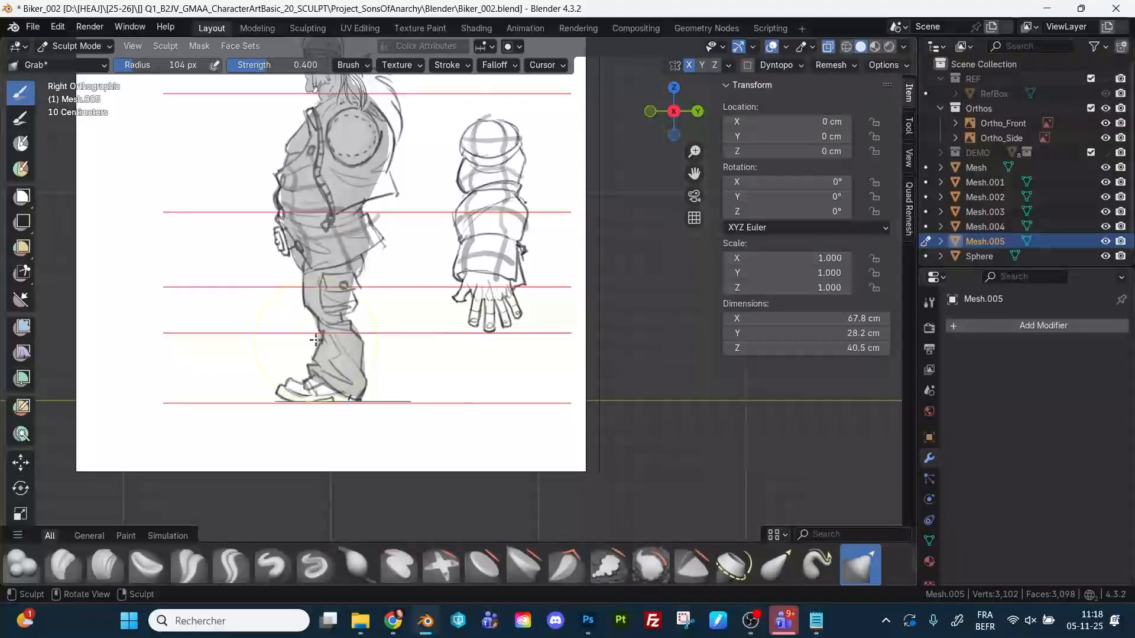
key(alt+z)
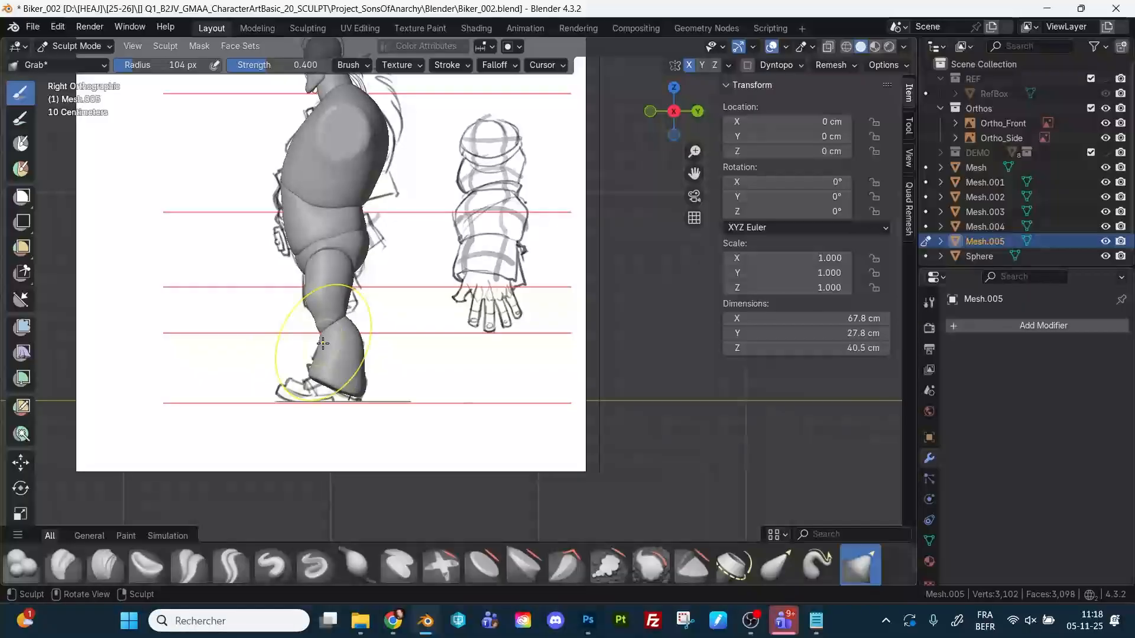
key(alt+z)
drag(316, 368, 349, 336)
key(alt+z)
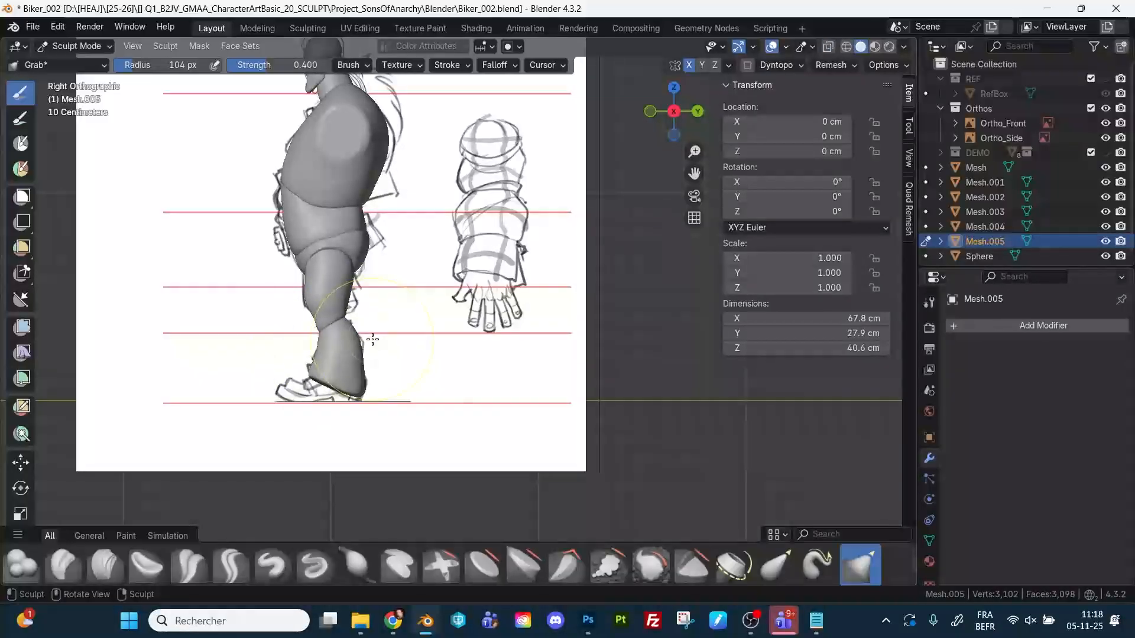
key(f)
click(346, 343)
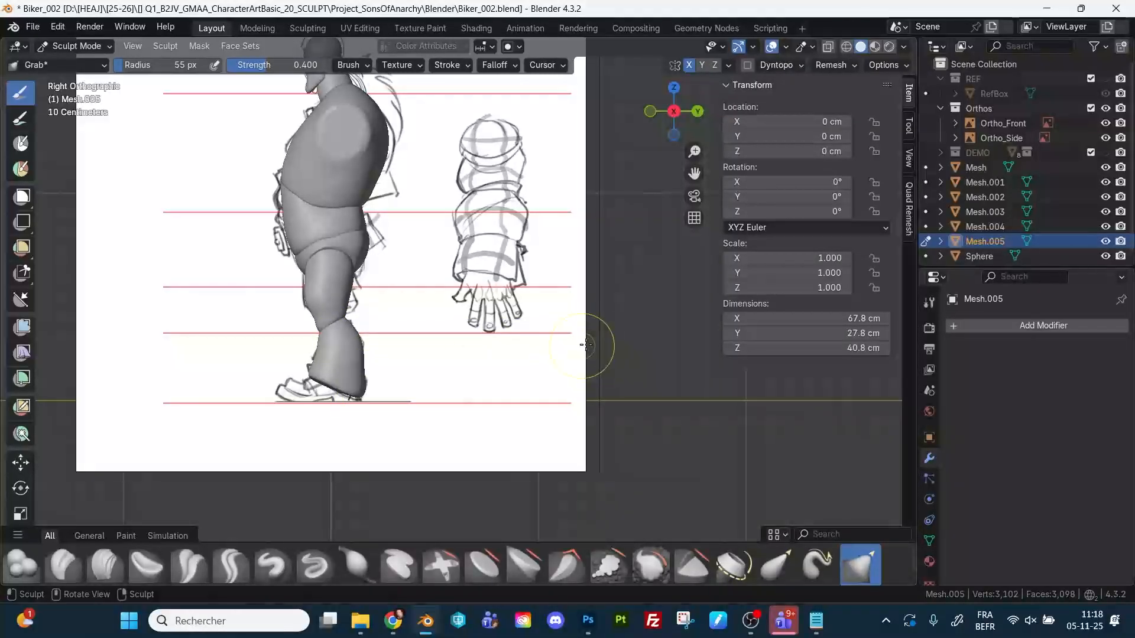
In the front view, fit the lower legs to the front sketch with the Grab brush at 102 px, using X-ray.
middle_drag(585, 345, 751, 363)
click(674, 114)
key(alt+z)
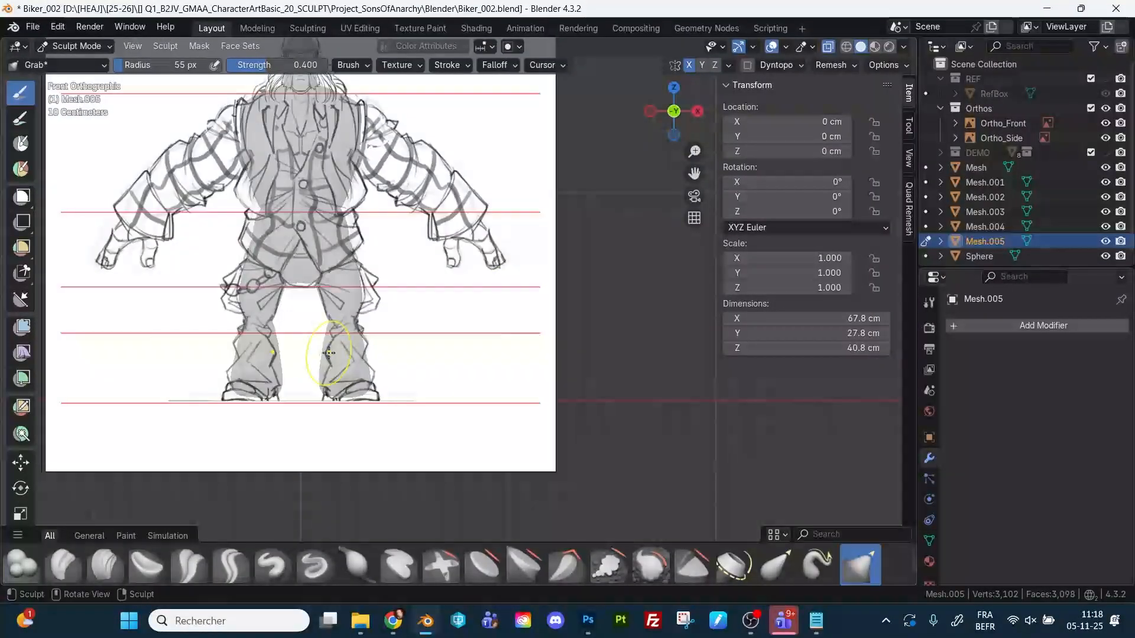
key(f)
click(314, 337)
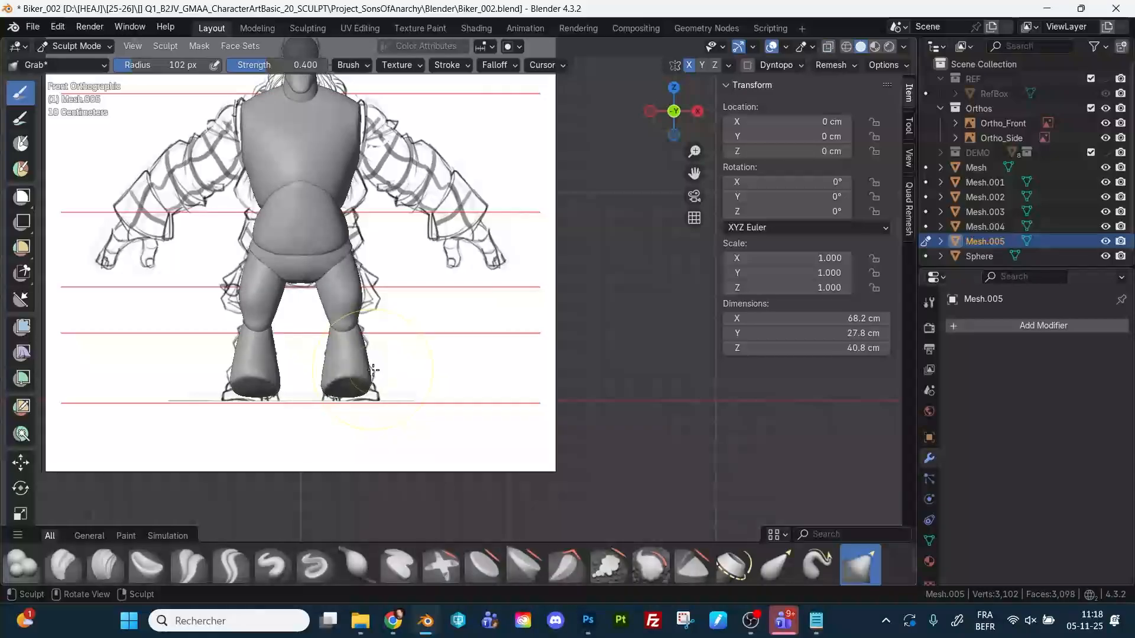
Refine the undersides and inner edges of the lower legs with the Grab brush at 75 and 47 px.
mouse_move(373, 369)
middle_down()
mouse_move(570, 440)
mouse_move(452, 322)
middle_up()
key(f)
click(437, 332)
middle_drag(435, 362, 427, 334)
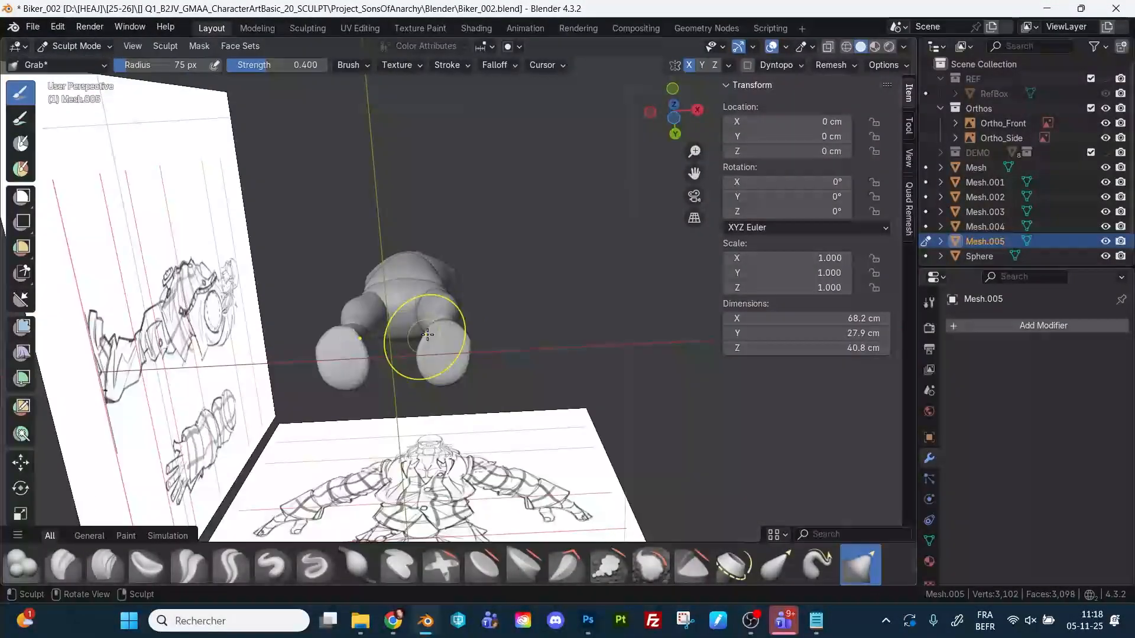
key(f)
click(435, 336)
drag(436, 337, 419, 338)
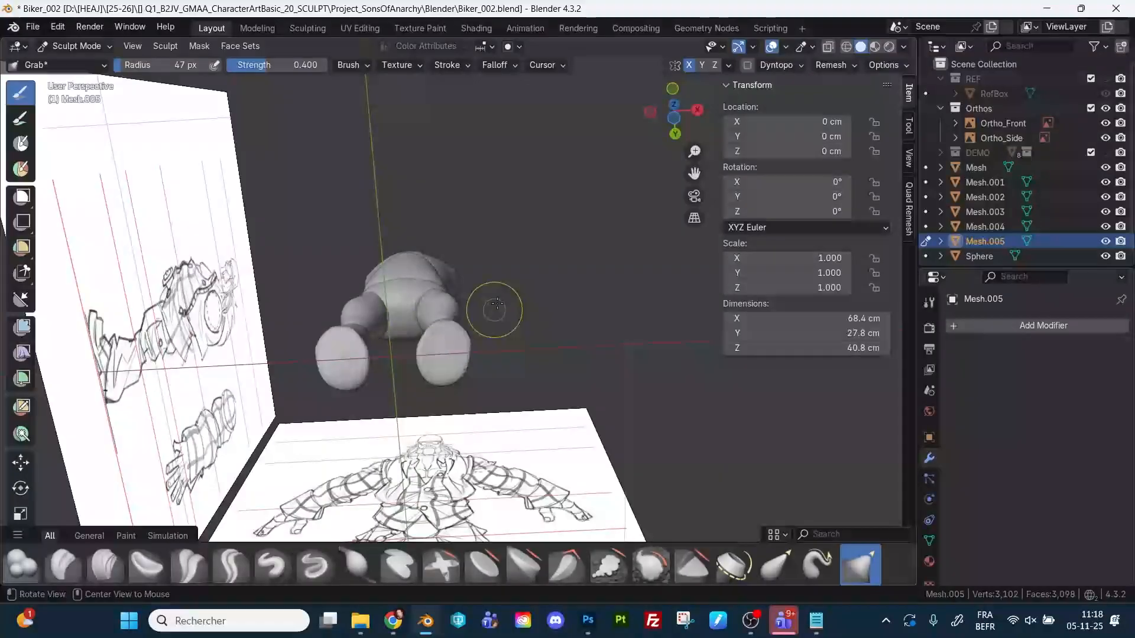
mouse_move(496, 305)
middle_down()
mouse_move(472, 331)
mouse_move(451, 266)
mouse_move(478, 428)
mouse_move(444, 469)
mouse_move(459, 457)
mouse_move(440, 456)
mouse_move(468, 435)
mouse_move(471, 375)
mouse_move(498, 296)
middle_up()
Mask the undersides of the lower legs and extract the masked area as a new mesh.
key(shift+space)
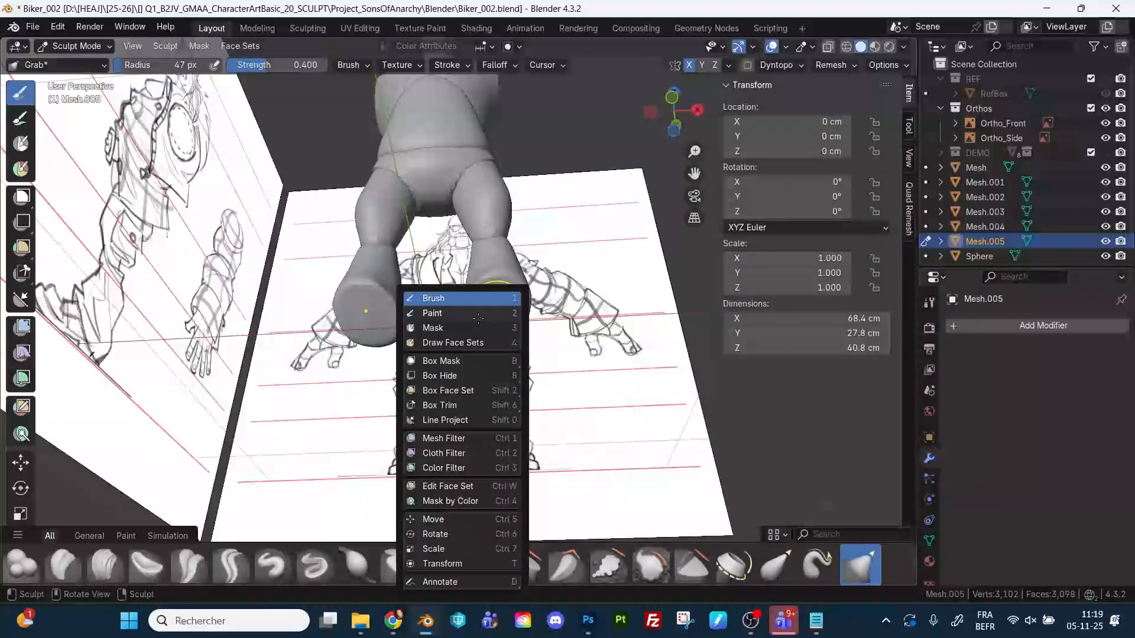
key(m)
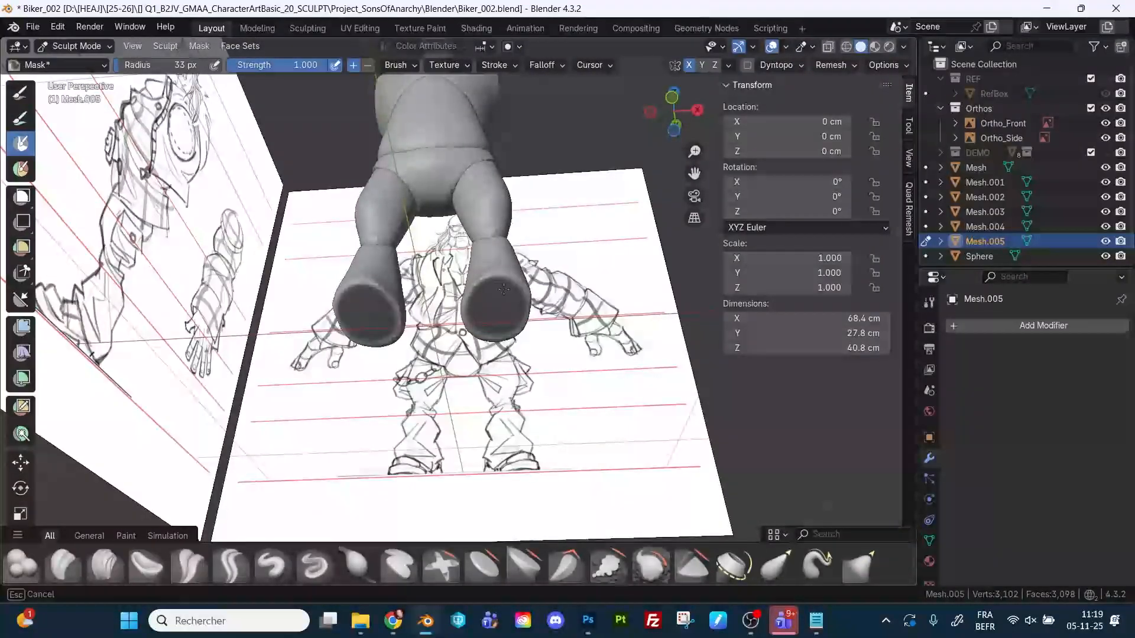
click(189, 47)
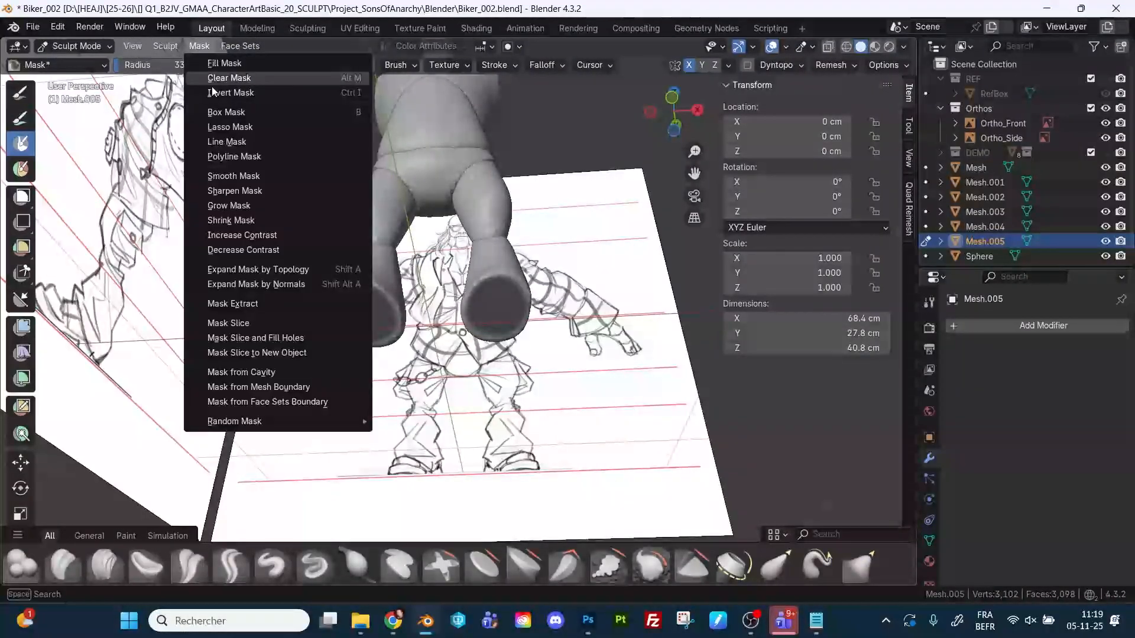
click(235, 306)
key(Return)
click(1092, 359)
click(1052, 369)
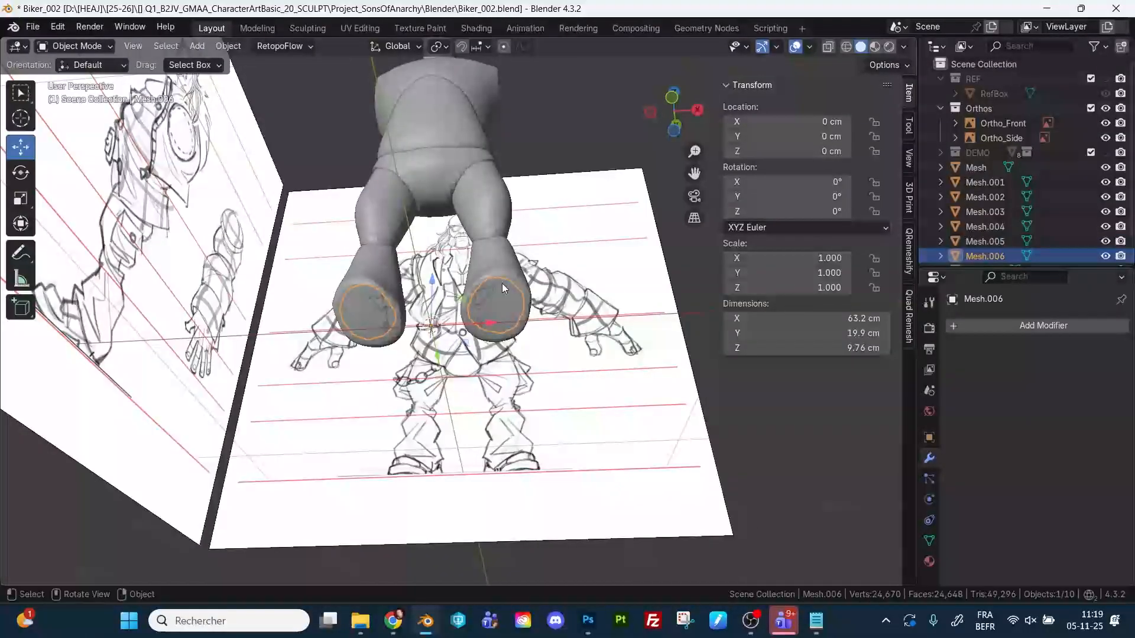
Swell the extracted underside patches with the Inflate/Deflate brush at 174 px and remesh them.
key(i)
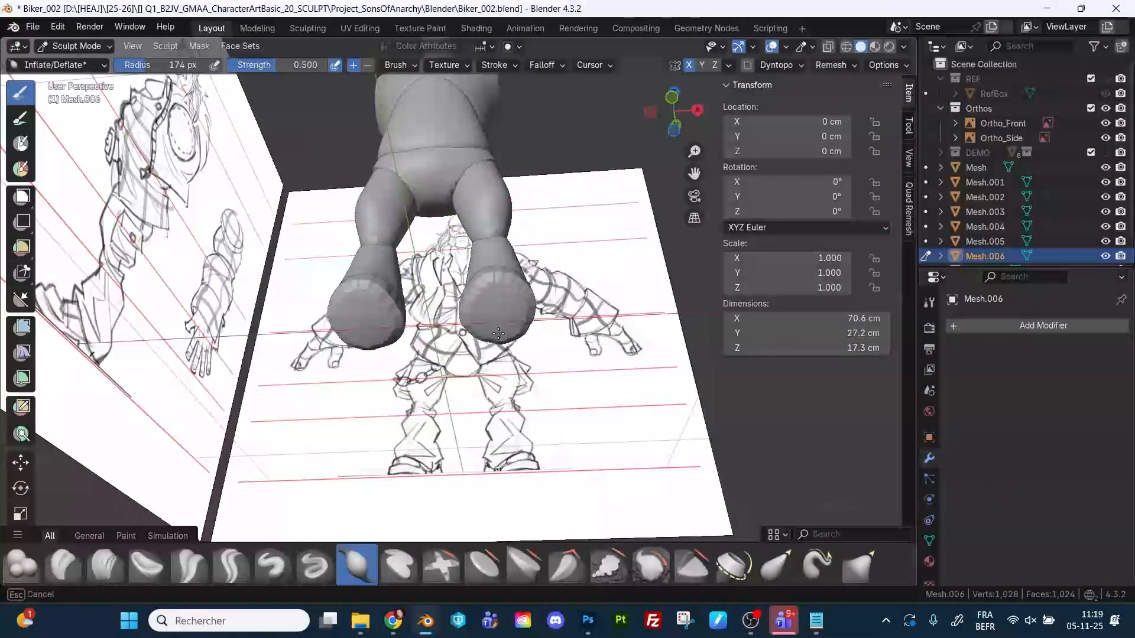
drag(498, 333, 502, 314)
key(r)
click(511, 307)
key(ctrl+r)
Pull the extracted underside patches forward into long foot shapes with the Grab brush at 129 px.
middle_drag(502, 307, 504, 358)
key(g)
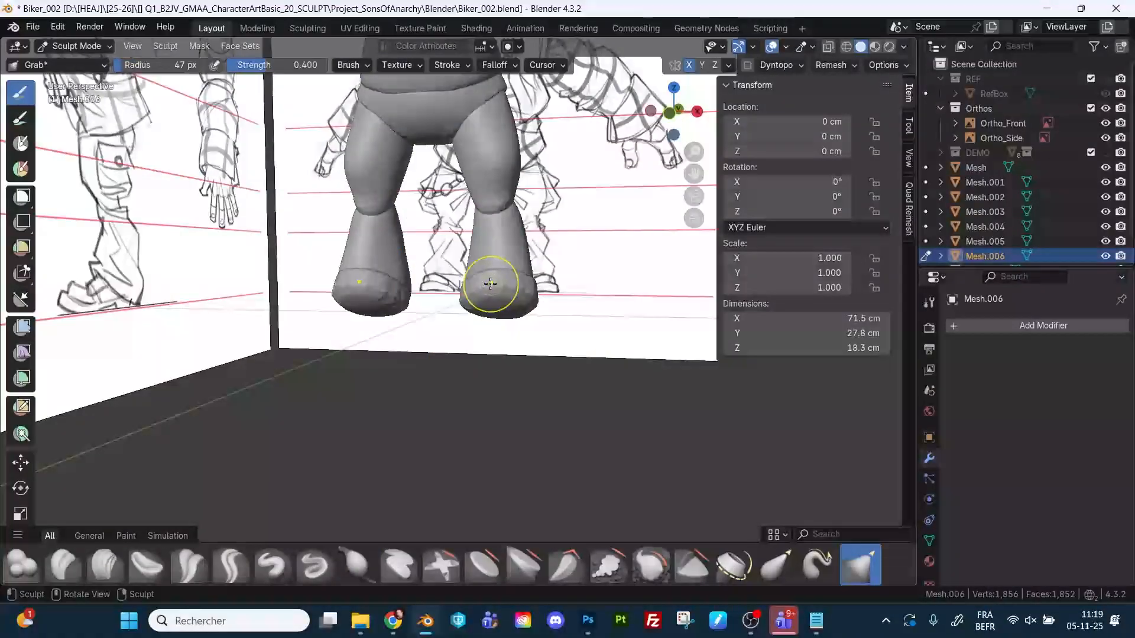
key(f)
click(539, 284)
drag(492, 313, 489, 294)
middle_drag(488, 294, 490, 204)
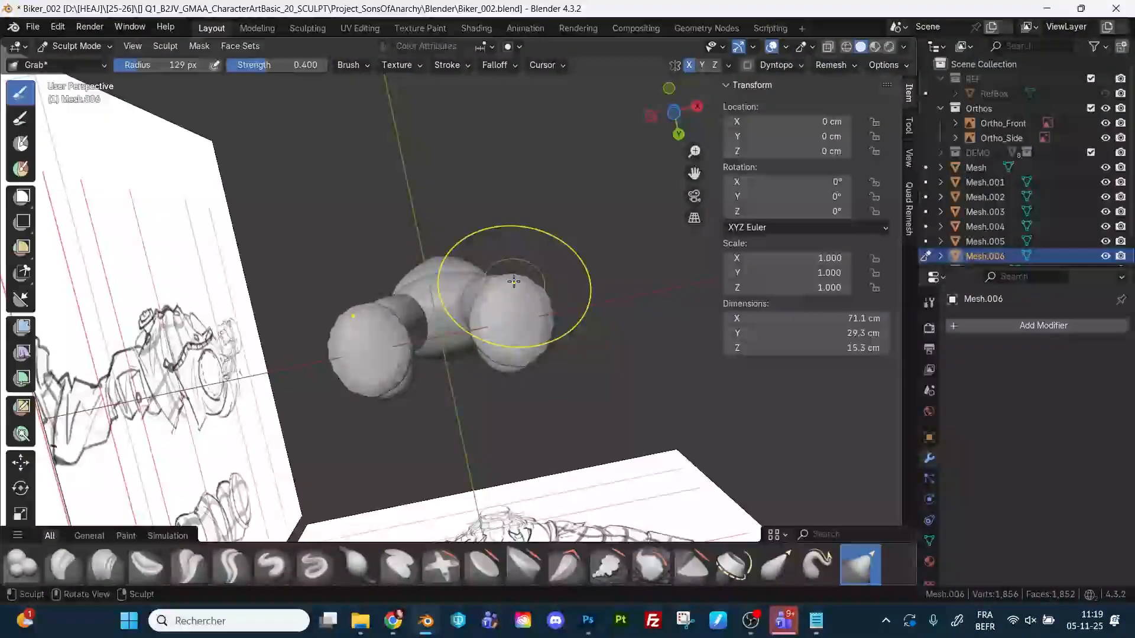
mouse_move(514, 282)
mouse_down()
mouse_move(523, 263)
mouse_move(504, 250)
mouse_up()
Refine the feet from the sides and underneath with the Grab brush at 85 px.
key(f)
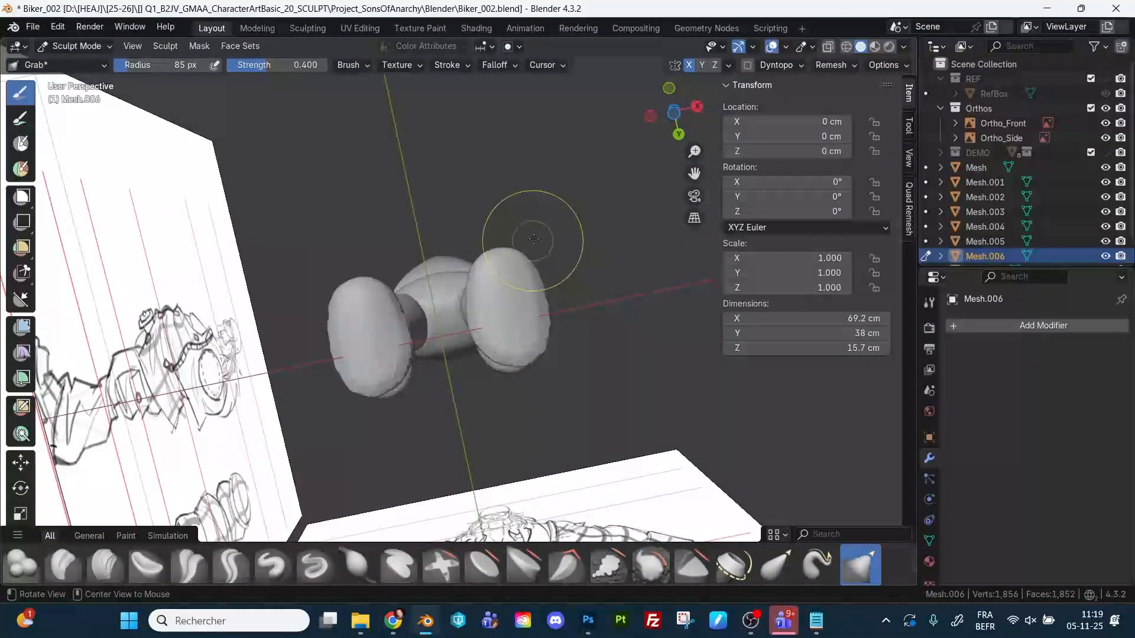
middle_drag(533, 241, 555, 226)
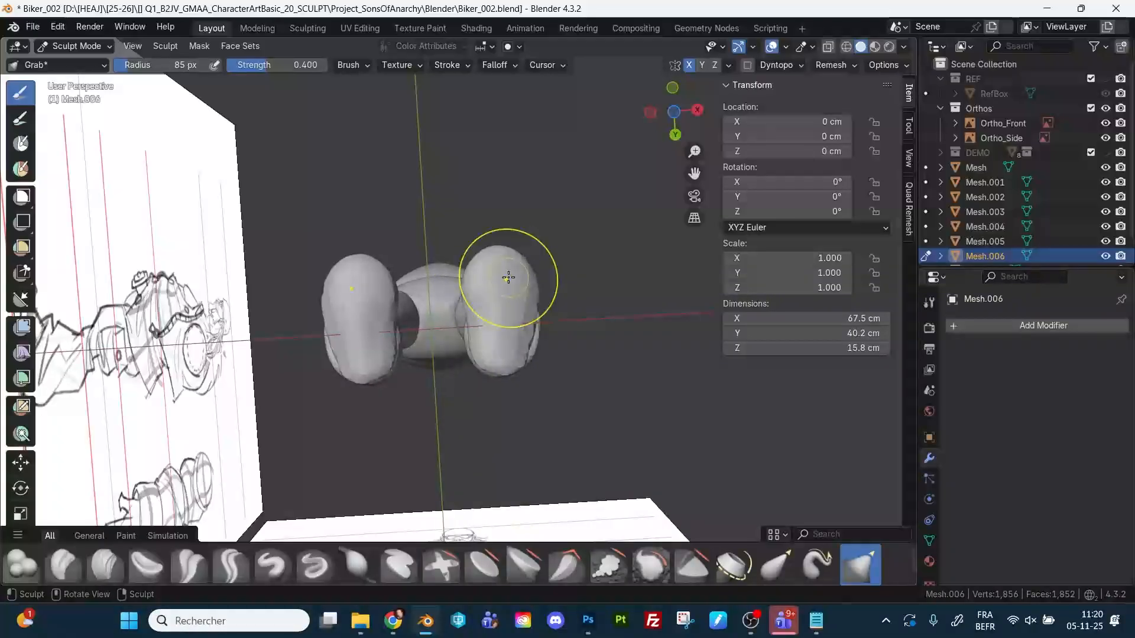
middle_drag(532, 237, 405, 367)
middle_drag(491, 305, 481, 355)
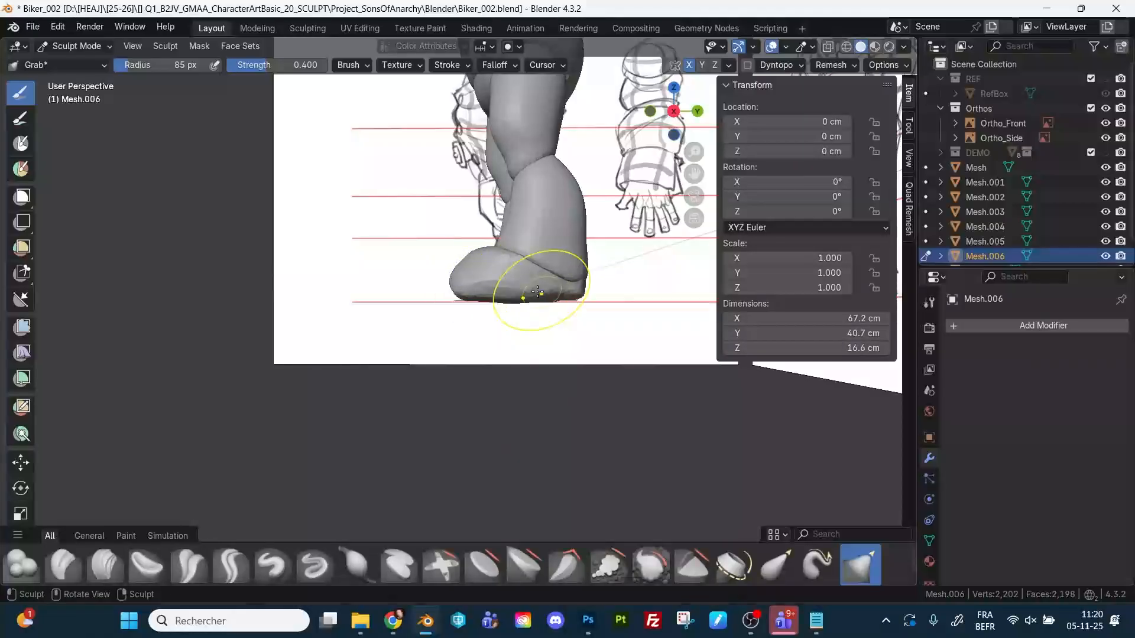
middle_drag(537, 291, 437, 303)
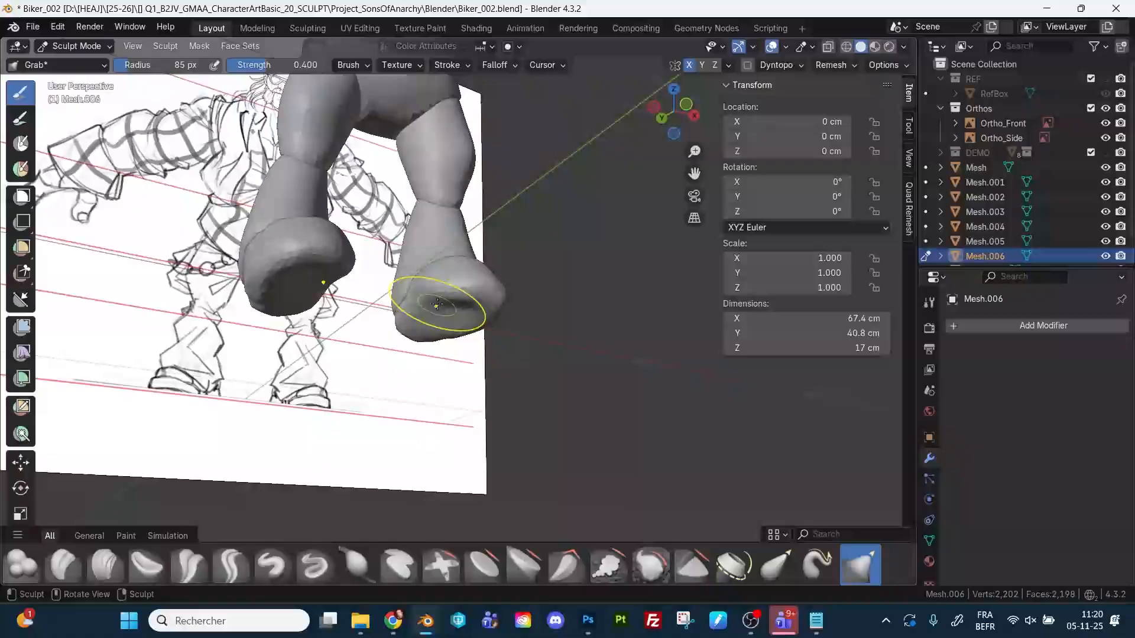
drag(413, 325, 461, 327)
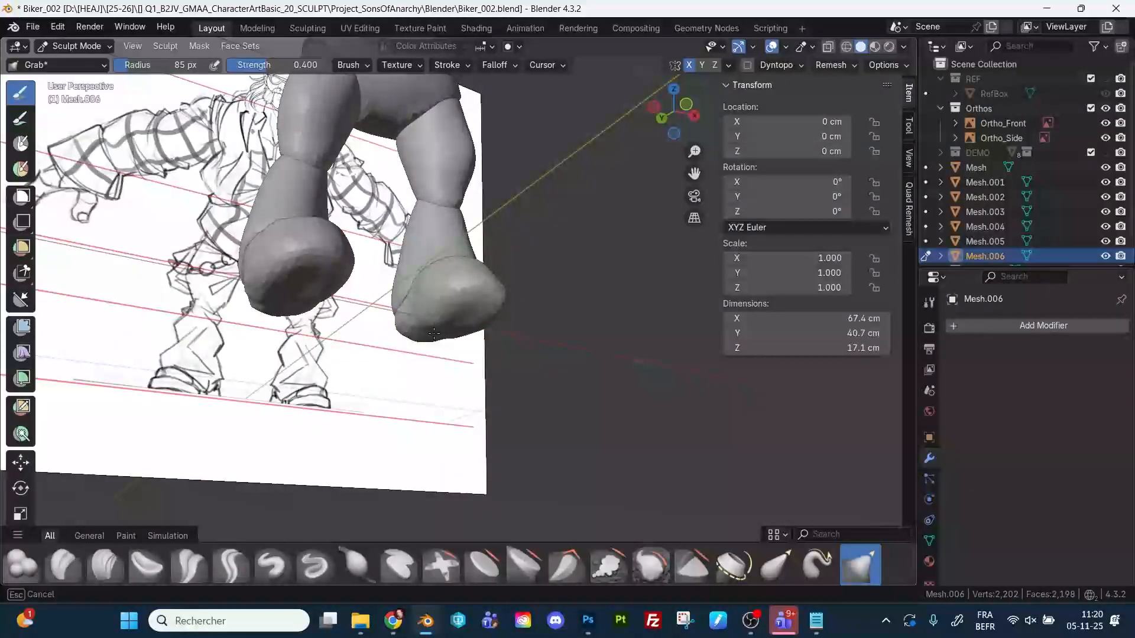
middle_drag(458, 330, 366, 289)
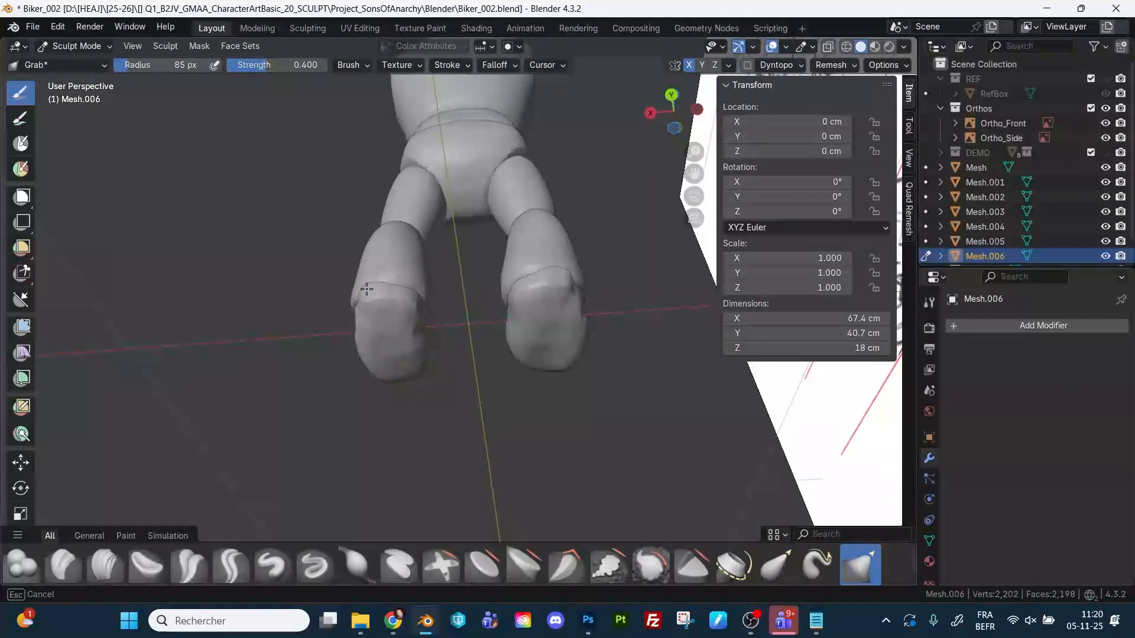
mouse_move(383, 329)
middle_down()
mouse_move(481, 441)
mouse_move(653, 189)
middle_up()
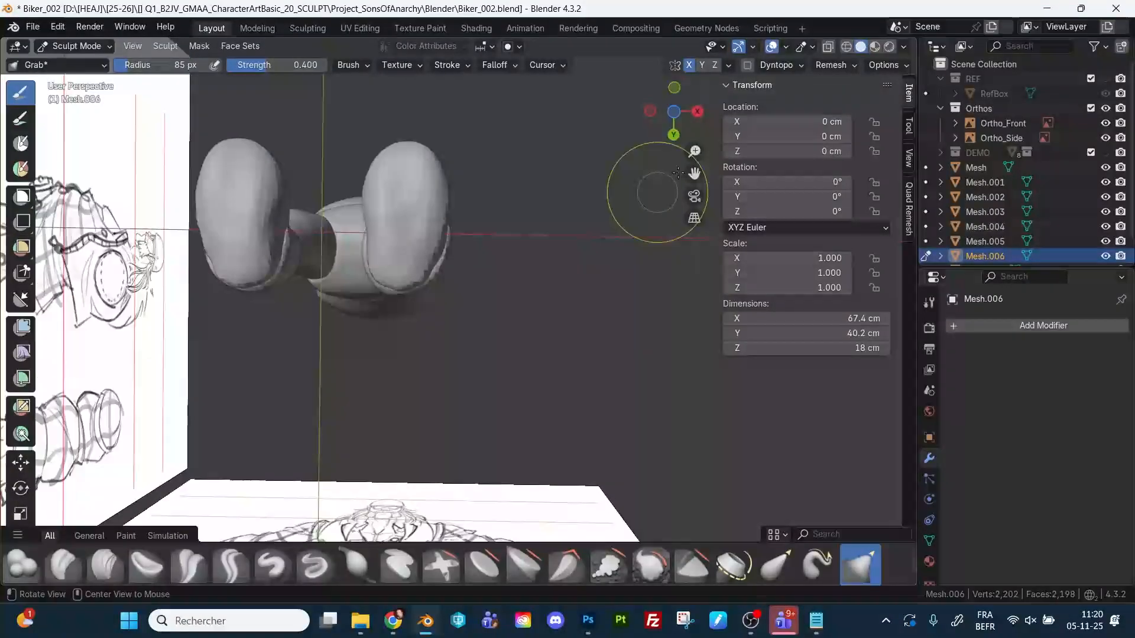
In the right view, adjust the toes' profile against the side sketch with the Grab brush at 85 px.
click(674, 111)
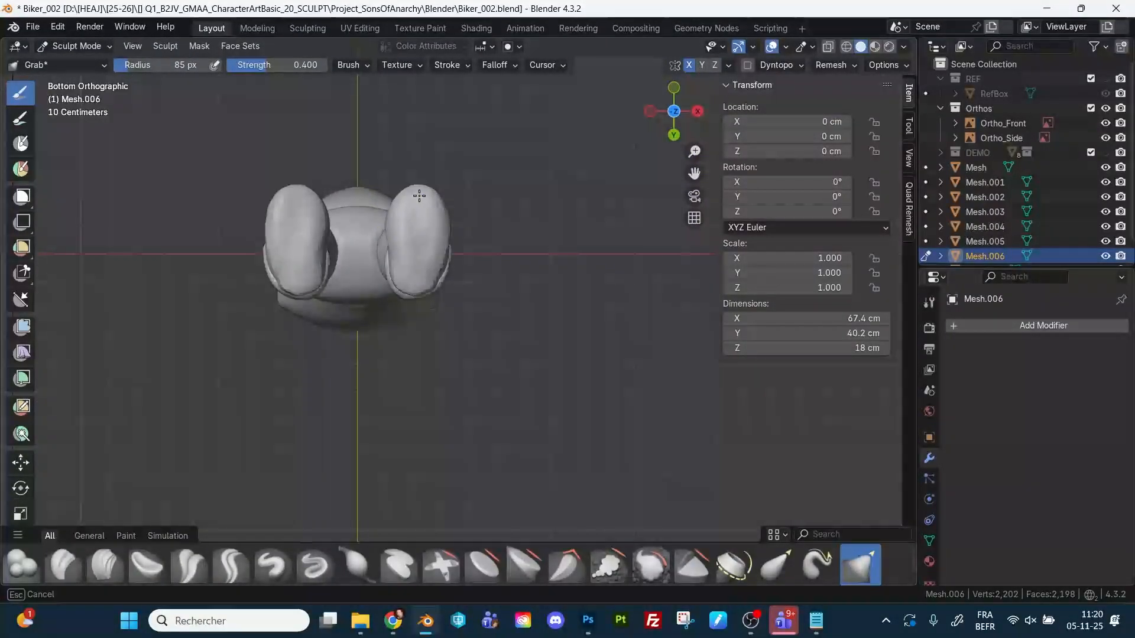
click(696, 113)
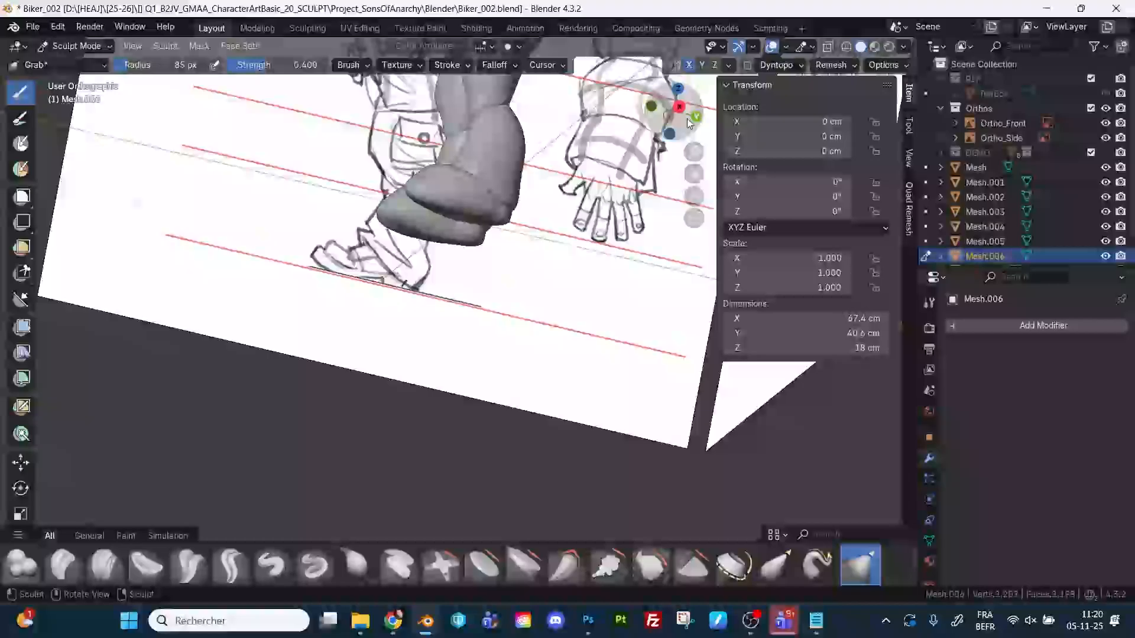
mouse_move(414, 177)
mouse_down()
mouse_move(407, 191)
mouse_move(432, 197)
mouse_up()
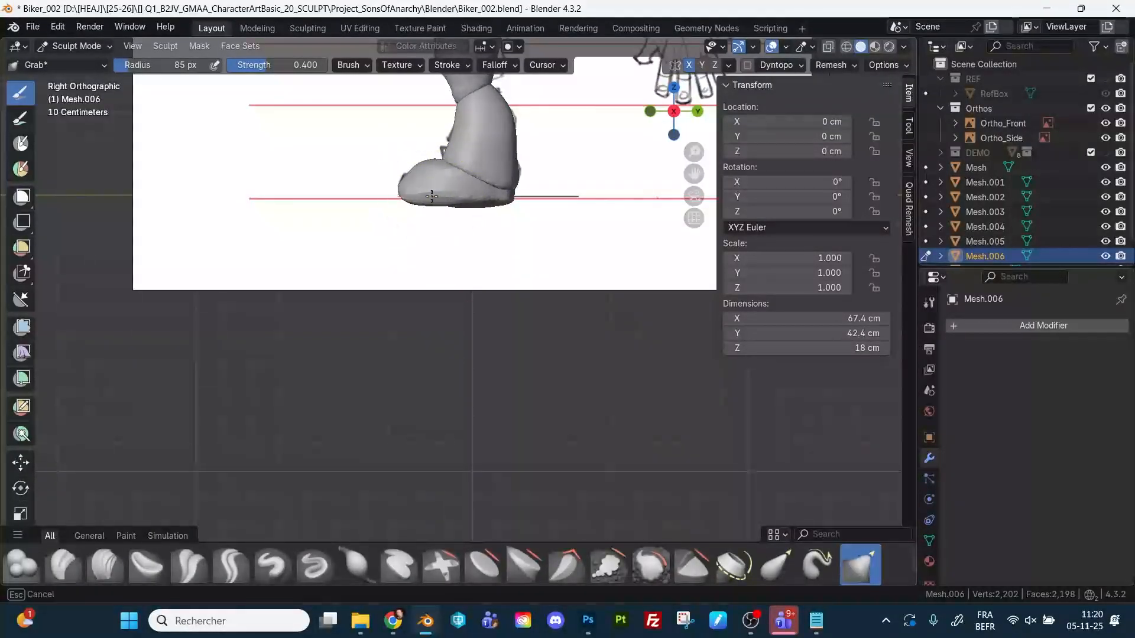
Flatten the soles along the ground line with Line Project and remesh the feet.
click(25, 303)
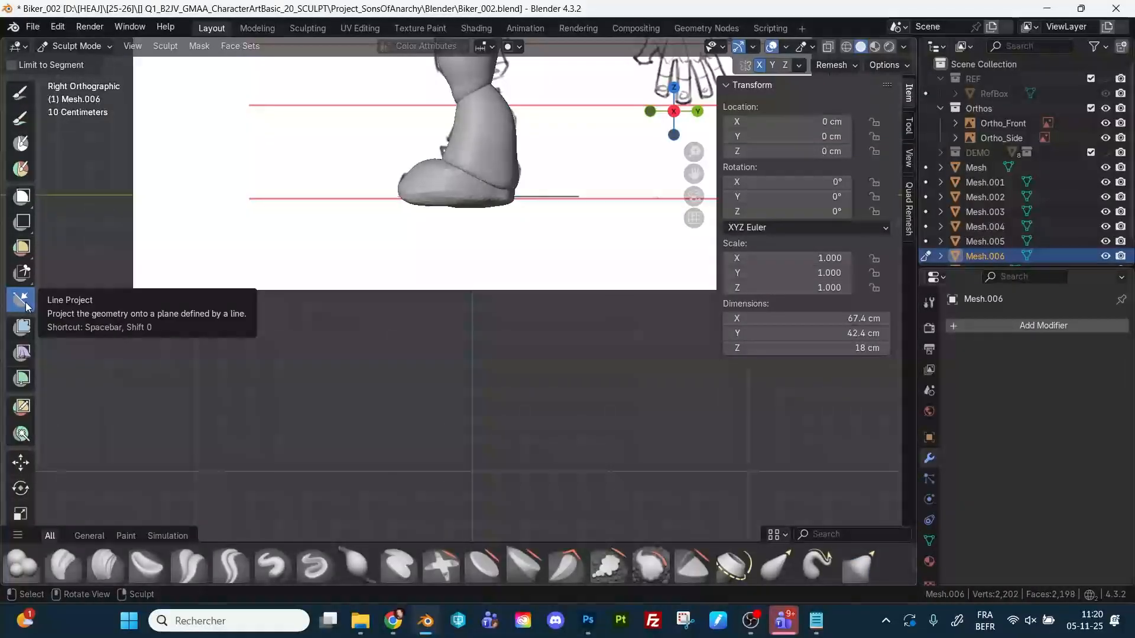
drag(293, 199, 603, 196)
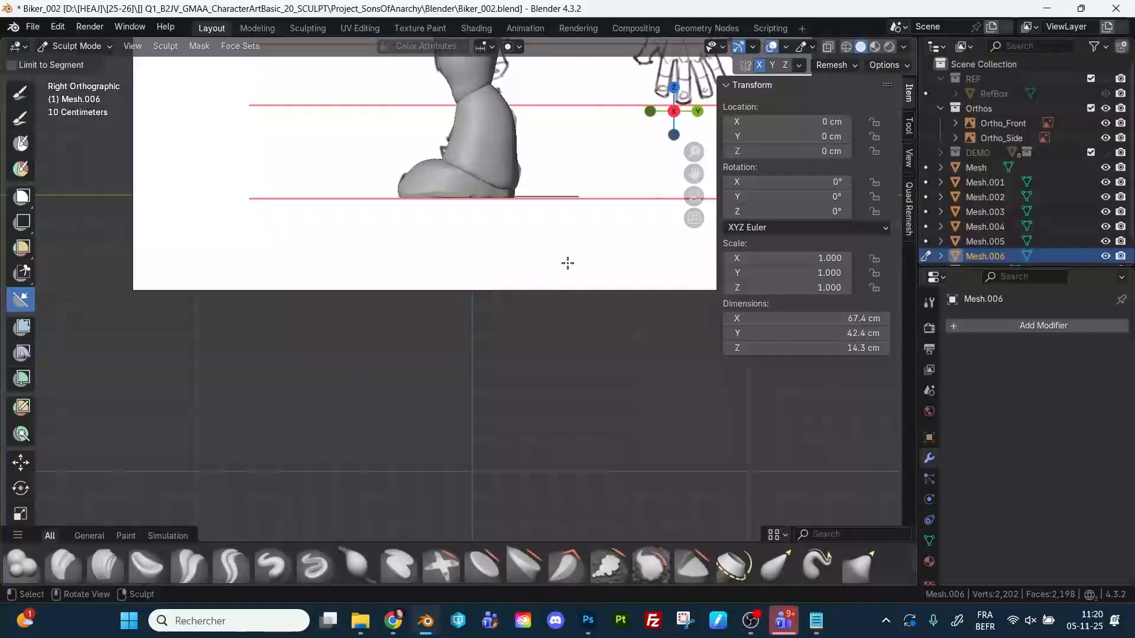
mouse_move(514, 377)
middle_down()
mouse_move(622, 222)
mouse_move(605, 343)
mouse_move(555, 363)
mouse_move(590, 318)
mouse_move(580, 348)
mouse_move(516, 256)
middle_up()
Flatten the front of the toes with the Flatten/Contrast brush at 40 px.
key(shift+t)
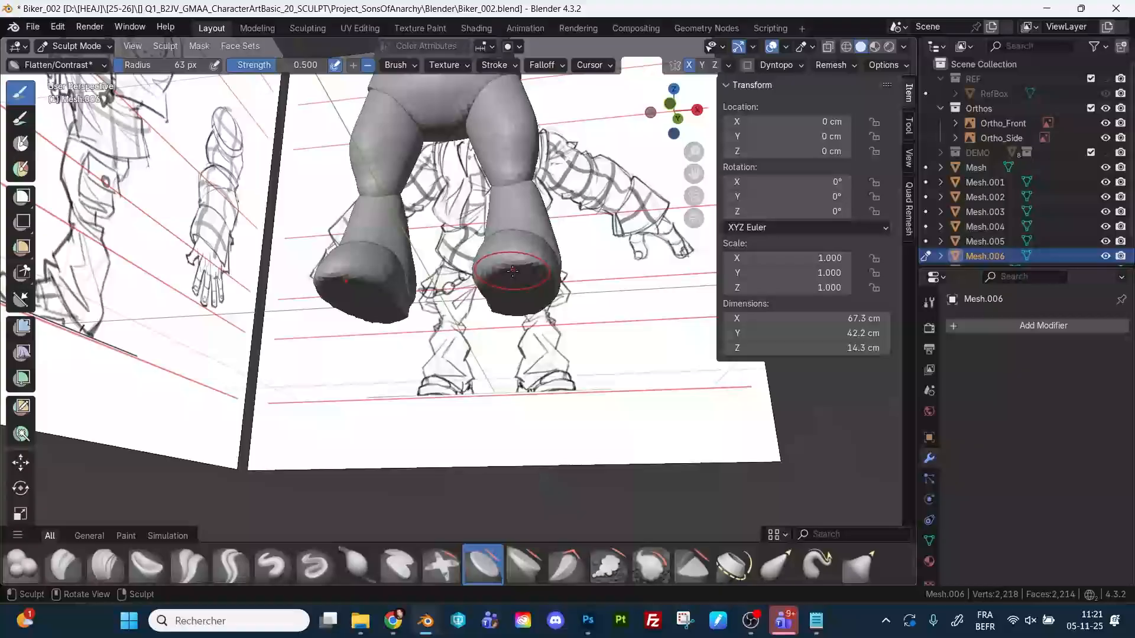
key(f)
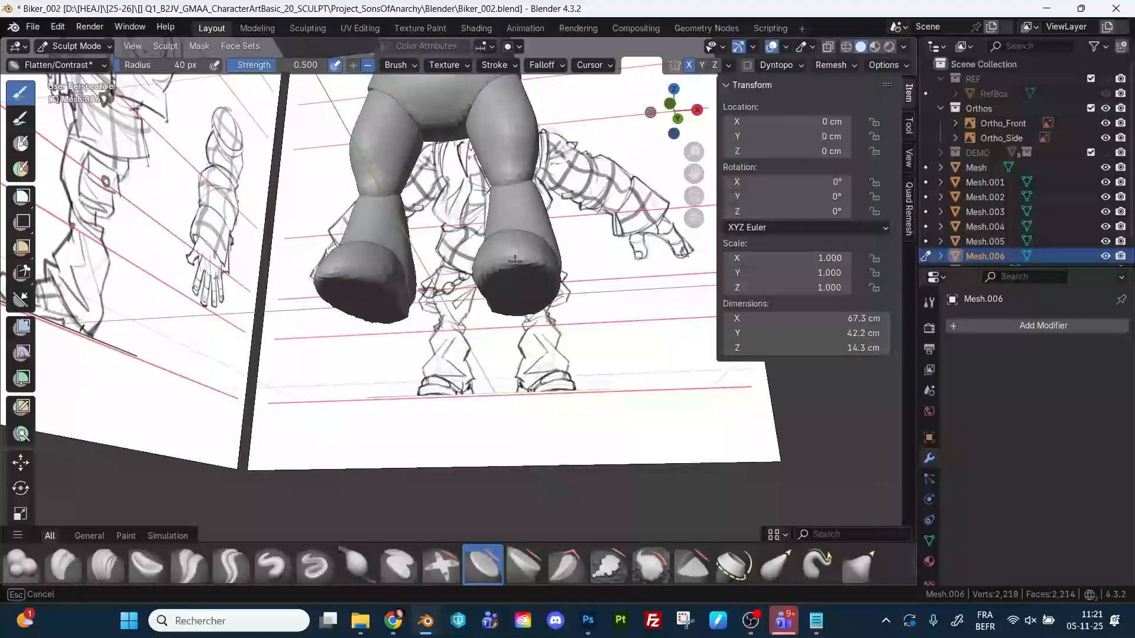
middle_drag(538, 262, 501, 276)
drag(501, 276, 539, 269)
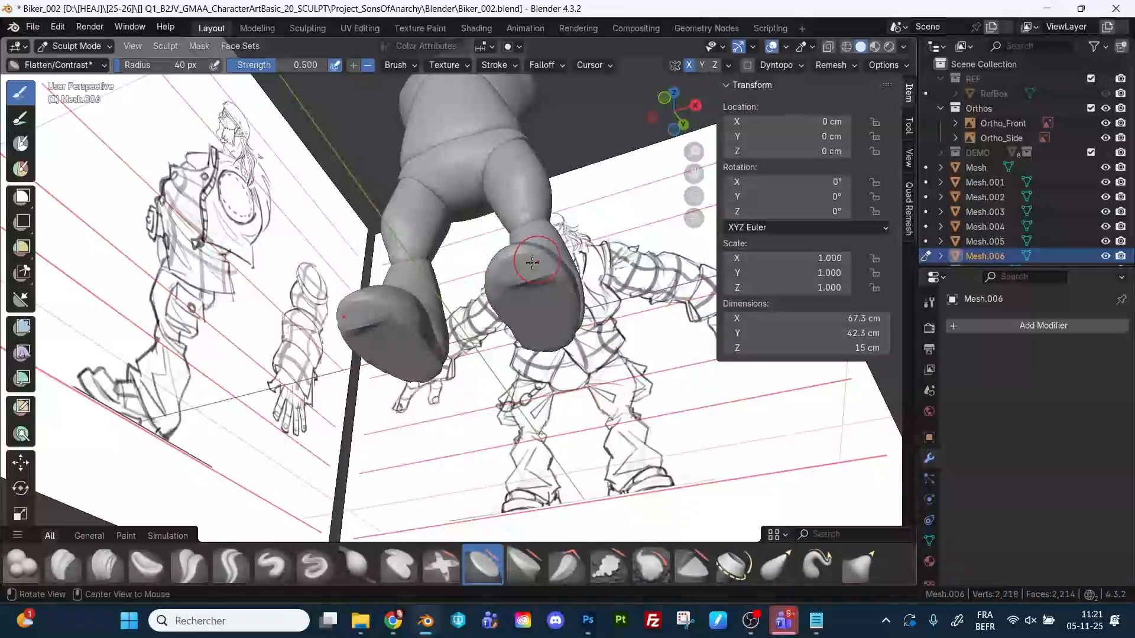
mouse_move(539, 269)
middle_down()
mouse_move(508, 392)
mouse_move(514, 248)
middle_up()
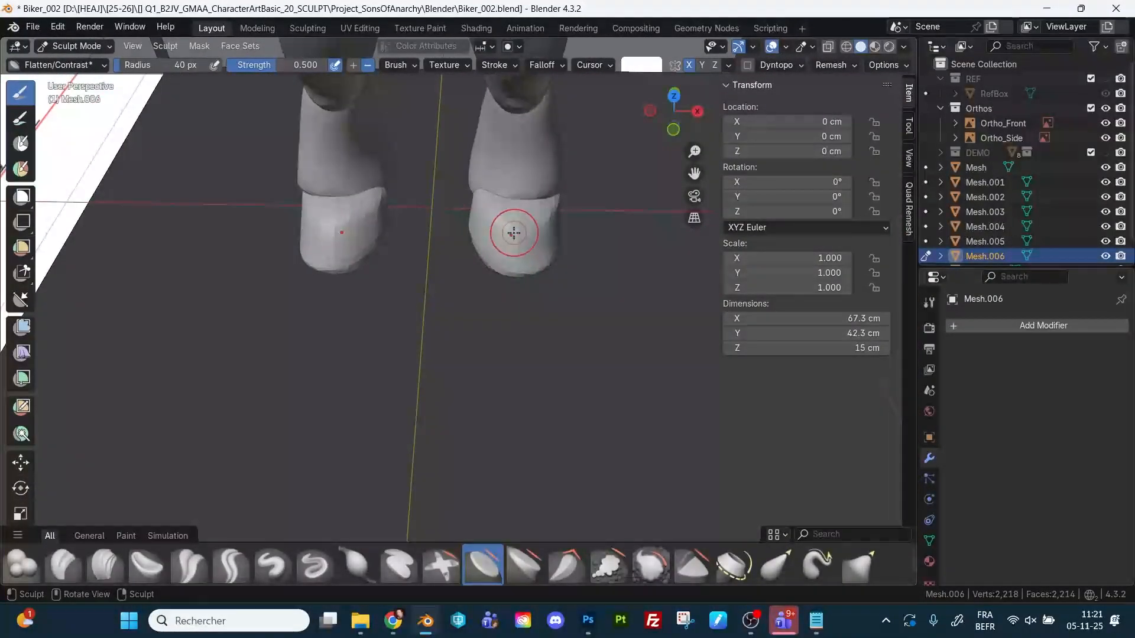
Reshape the toe outlines and lower the tops of the feet with the Grab brush at 110 px.
key(g)
key(f)
click(517, 226)
middle_drag(516, 226, 460, 231)
drag(486, 261, 483, 264)
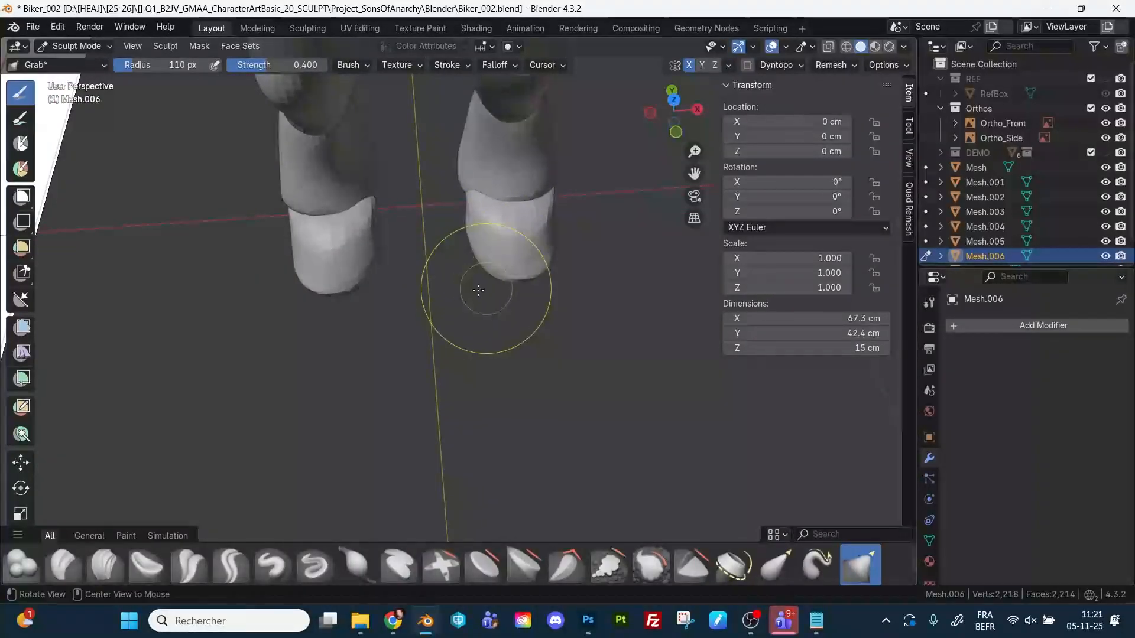
middle_drag(486, 288, 480, 216)
drag(480, 216, 483, 227)
middle_drag(513, 225, 502, 219)
drag(462, 214, 461, 217)
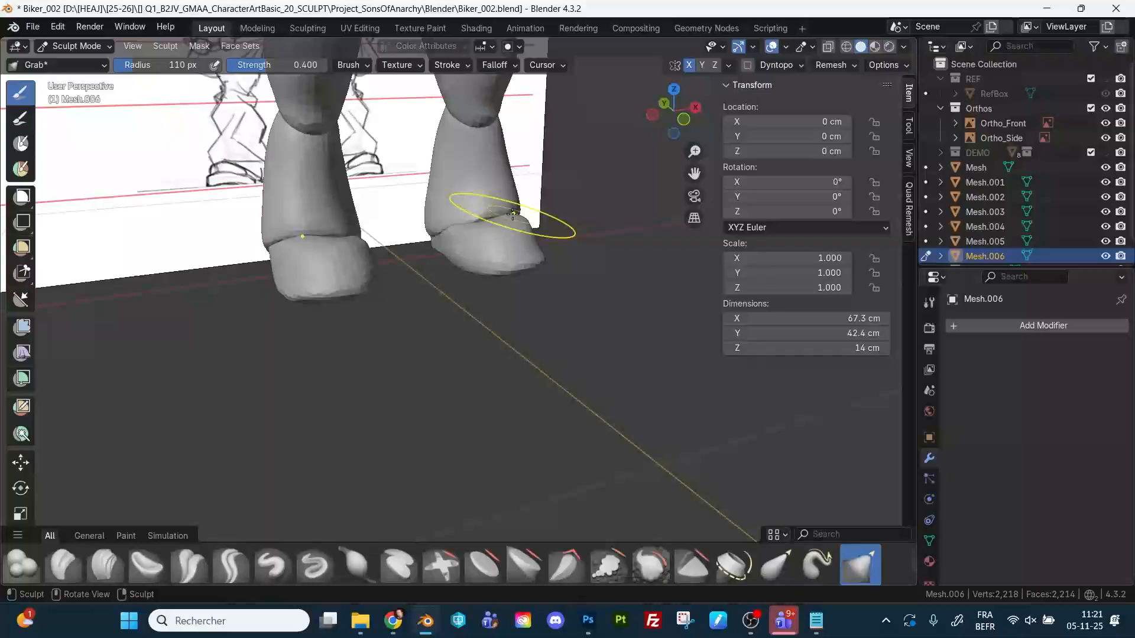
middle_drag(457, 221, 545, 237)
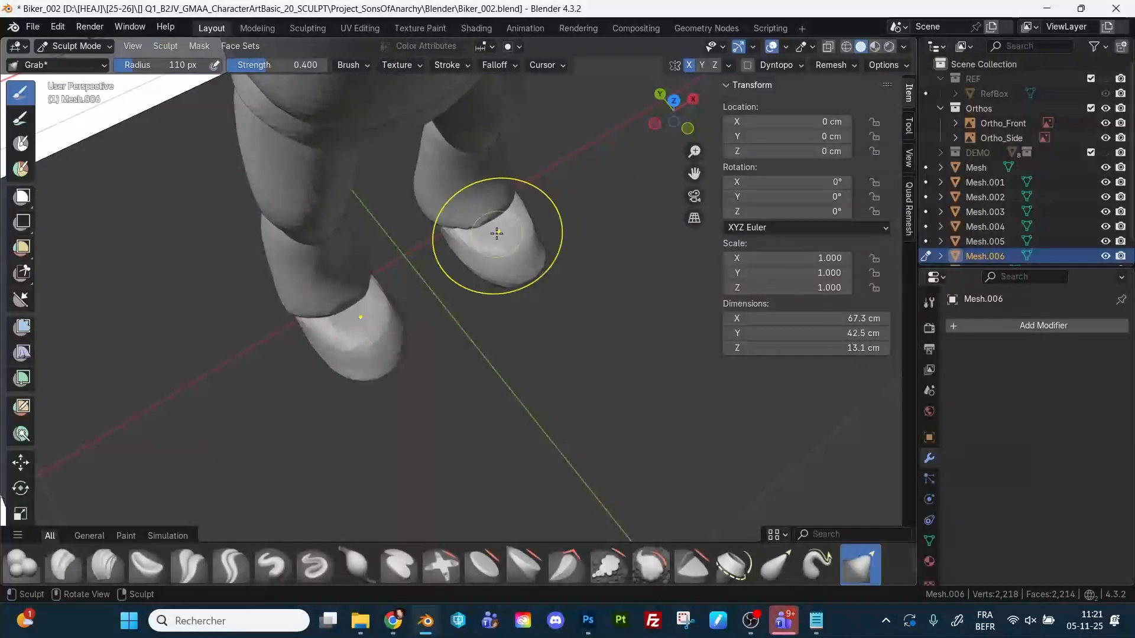
mouse_move(496, 233)
middle_down()
mouse_move(525, 228)
mouse_move(545, 315)
mouse_move(570, 266)
mouse_move(555, 244)
mouse_move(611, 222)
mouse_move(559, 265)
mouse_move(536, 225)
mouse_move(549, 237)
mouse_move(544, 260)
mouse_move(587, 157)
mouse_move(498, 170)
mouse_move(562, 198)
mouse_move(555, 176)
mouse_move(581, 225)
middle_up()
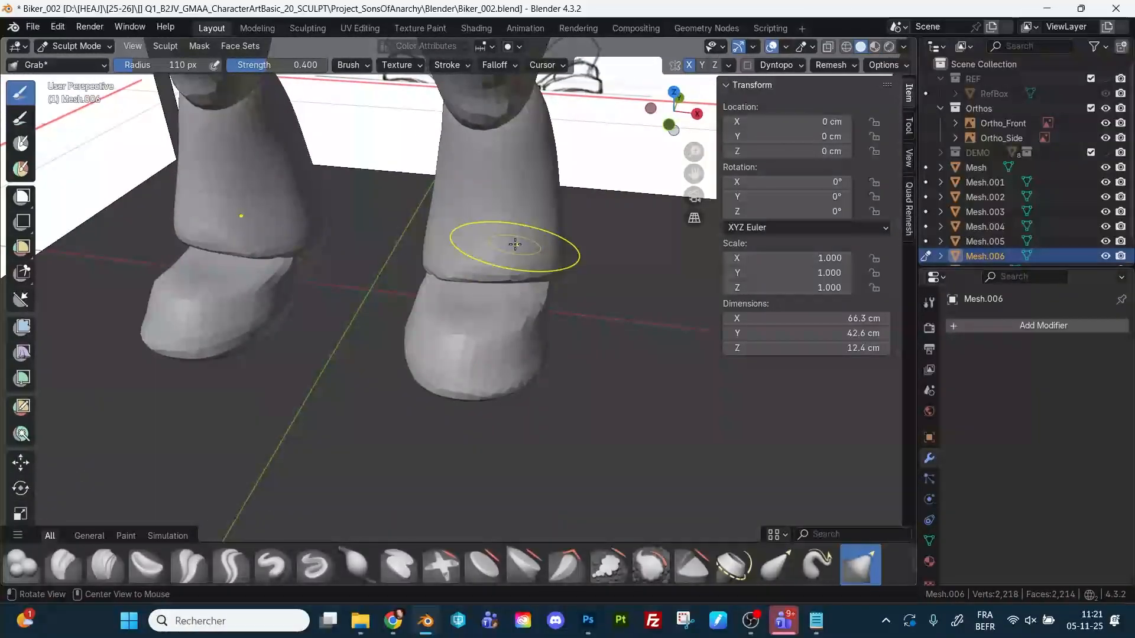
Switch to the lower legs and adjust their front lower edges above the feet with the Grab brush at 110 and 171 px.
key(alt+q)
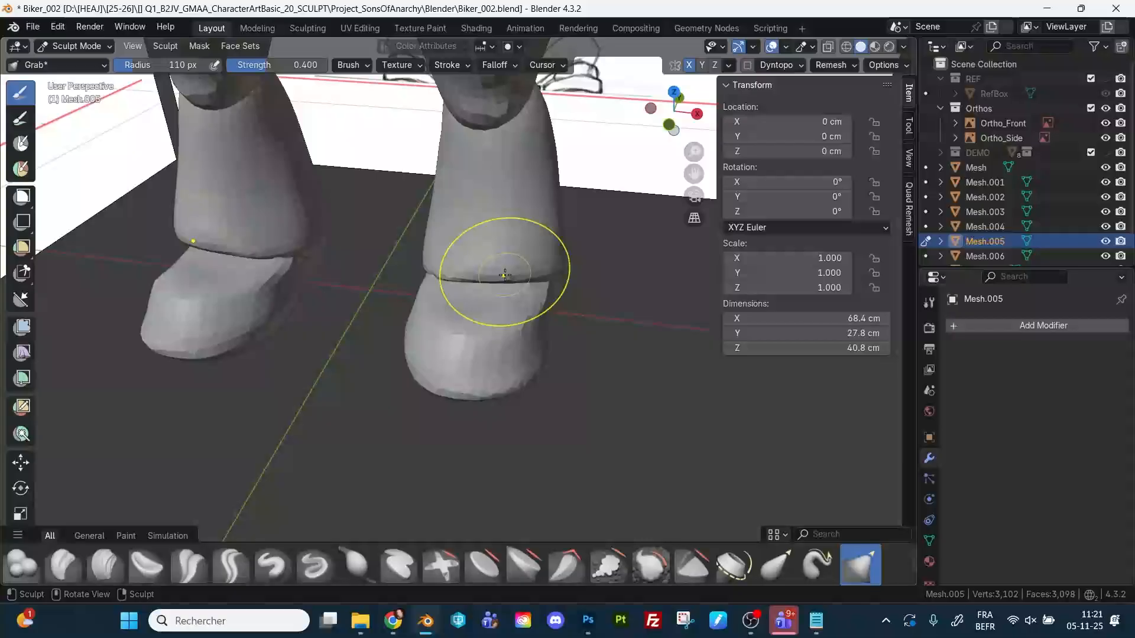
drag(507, 281, 445, 280)
mouse_move(444, 269)
middle_down()
mouse_move(481, 235)
mouse_move(442, 282)
middle_up()
key(f)
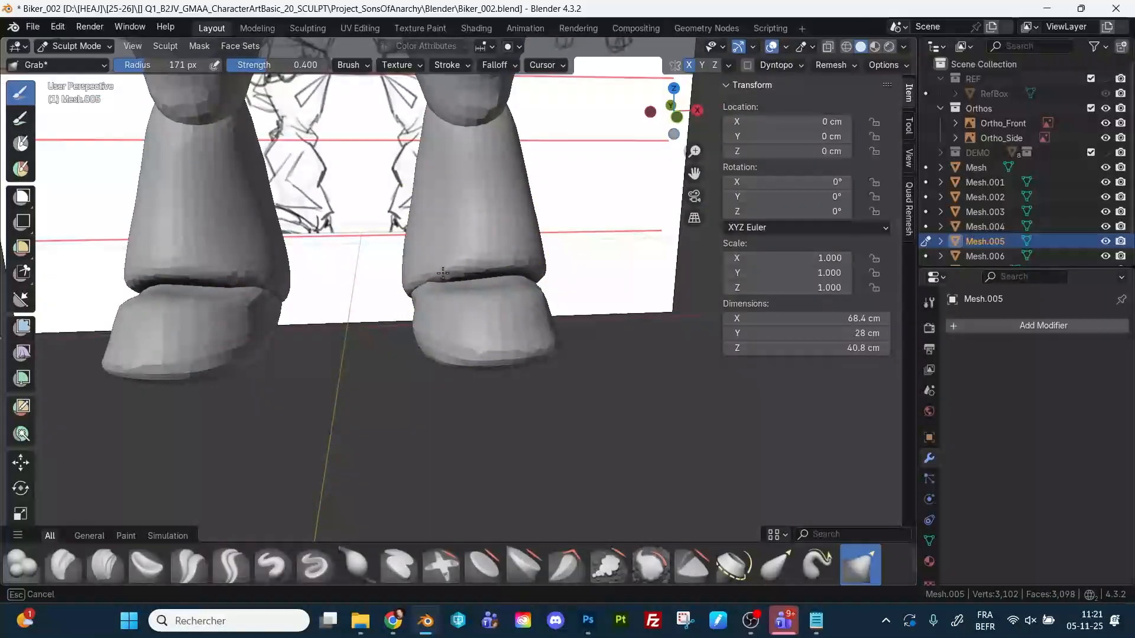
click(432, 261)
drag(433, 261, 473, 263)
middle_drag(473, 263, 584, 305)
Switch back to the feet and raise the insteps toward the lower legs with the Grab brush at 119 px.
key(alt+q)
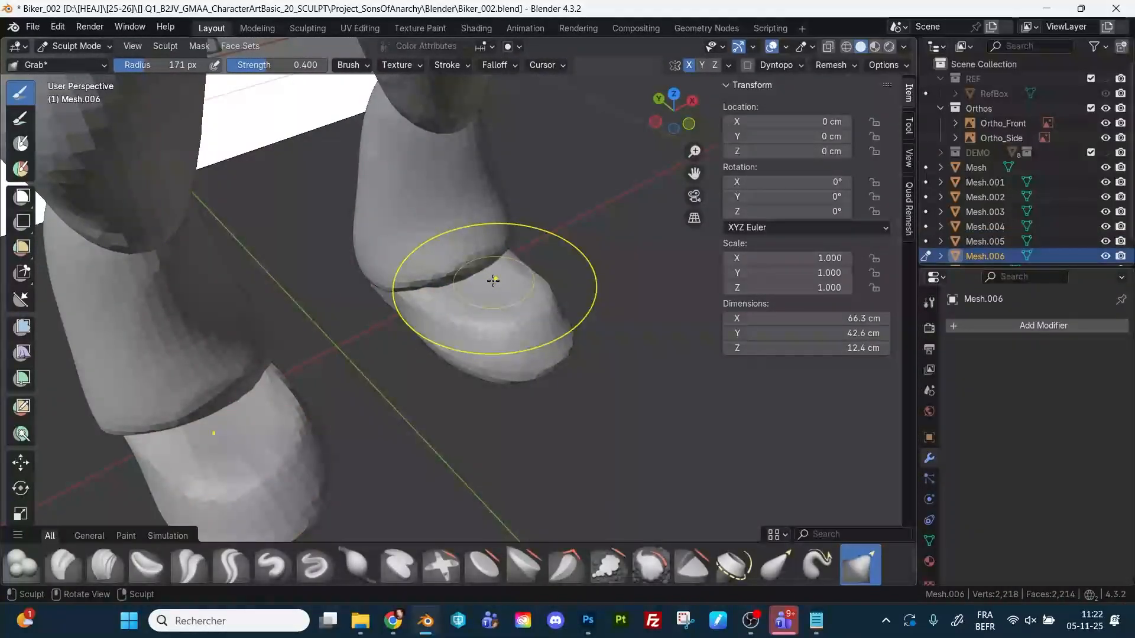
key(f)
click(456, 265)
mouse_move(455, 266)
middle_down()
mouse_move(457, 244)
mouse_move(483, 275)
middle_up()
key(f)
click(512, 277)
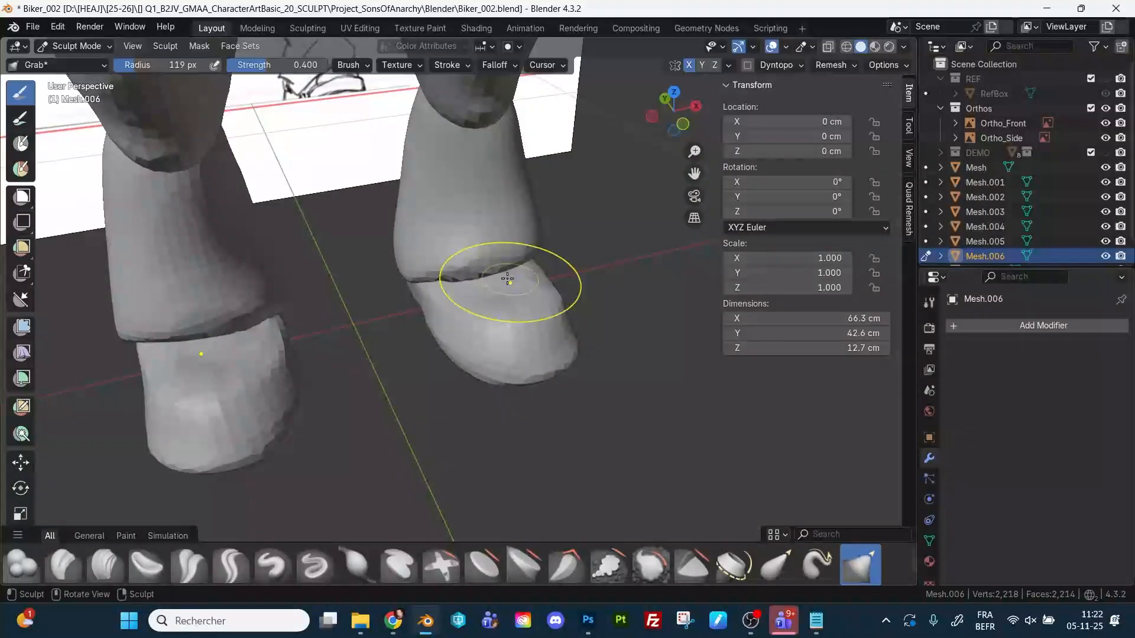
middle_drag(490, 267, 473, 266)
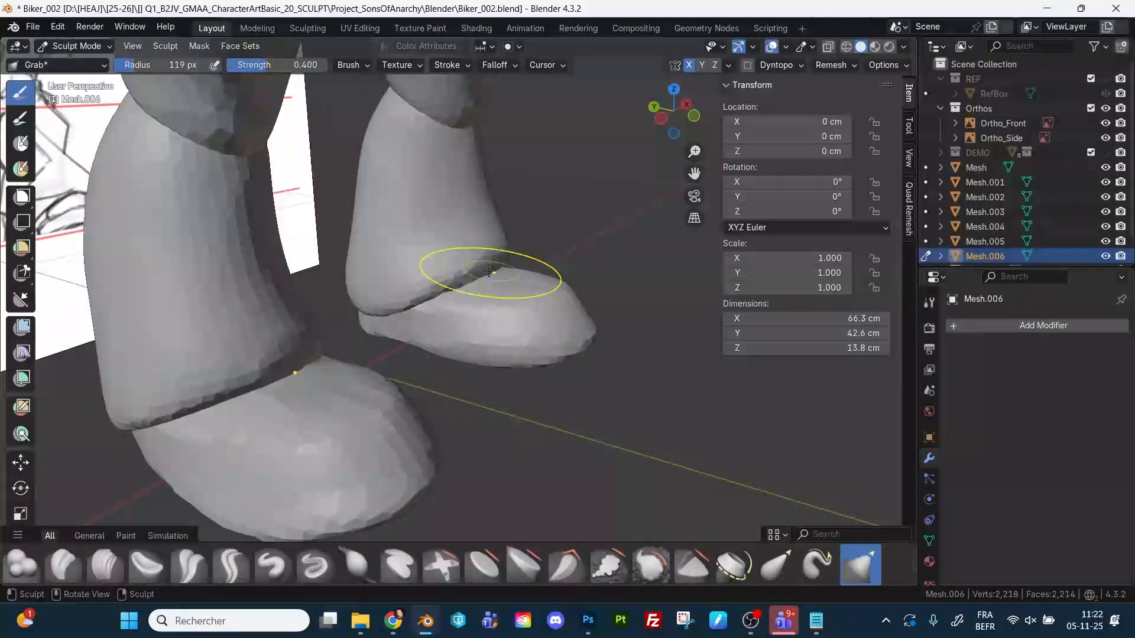
Pull the upper edges and sides of the feet up into the lower legs with the Grab brush at 71 px.
key(f)
click(477, 278)
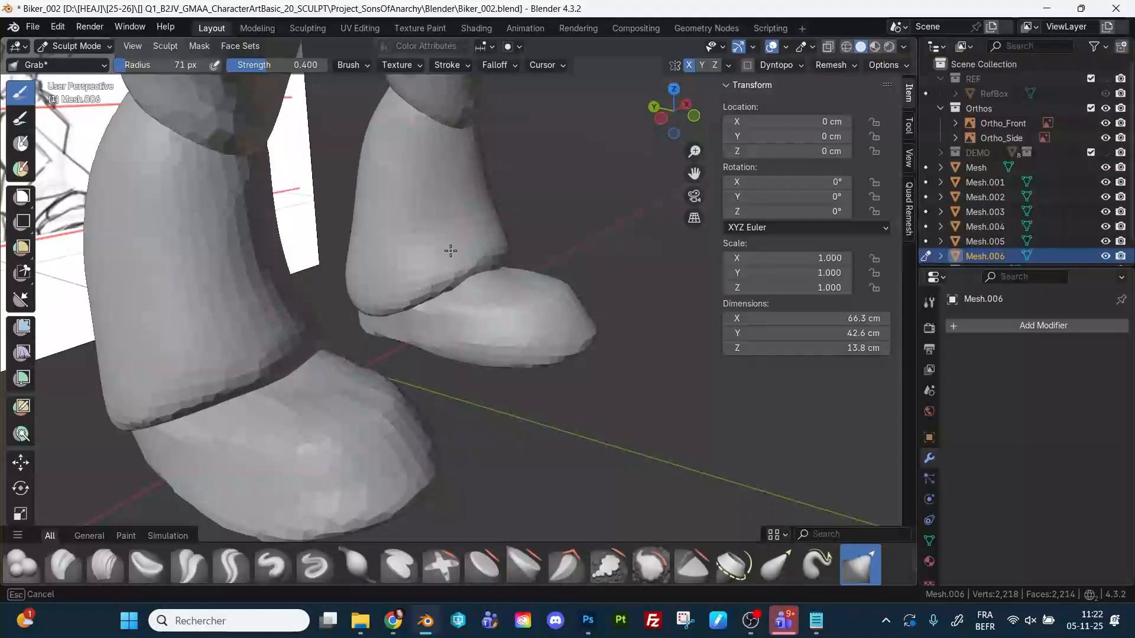
drag(451, 251, 457, 248)
middle_drag(462, 249, 447, 277)
drag(513, 259, 485, 239)
middle_drag(498, 260, 528, 259)
drag(524, 270, 545, 236)
middle_drag(597, 220, 505, 251)
drag(508, 249, 506, 224)
mouse_move(540, 229)
middle_down()
mouse_move(525, 260)
mouse_move(502, 269)
middle_up()
drag(547, 269, 553, 260)
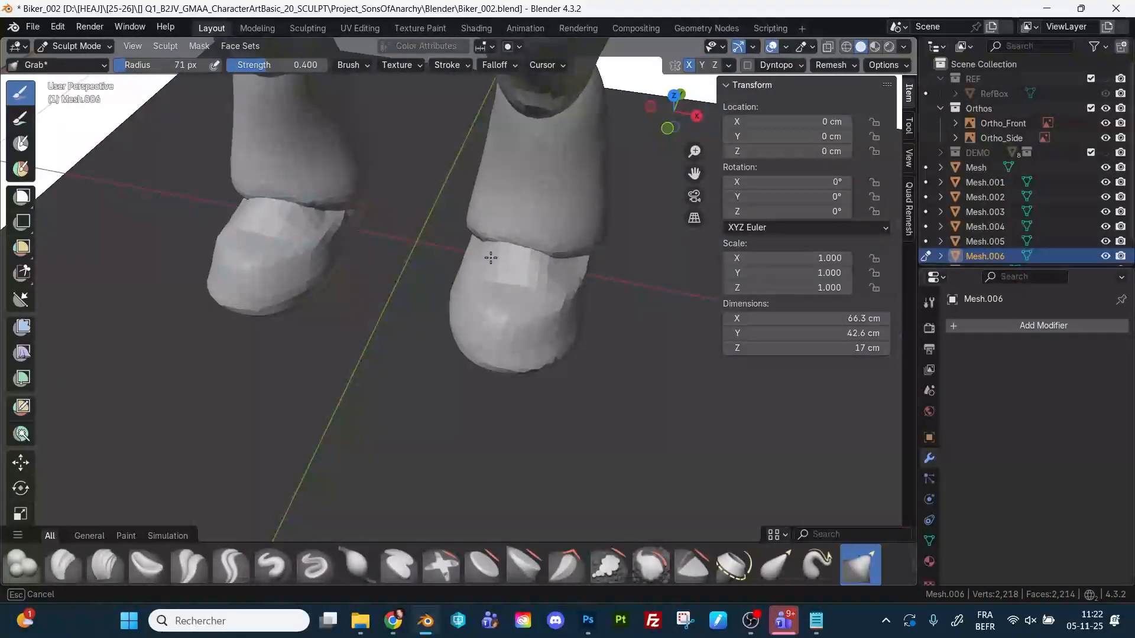
mouse_move(491, 258)
middle_down()
mouse_move(540, 246)
mouse_move(489, 235)
middle_up()
drag(489, 235, 563, 272)
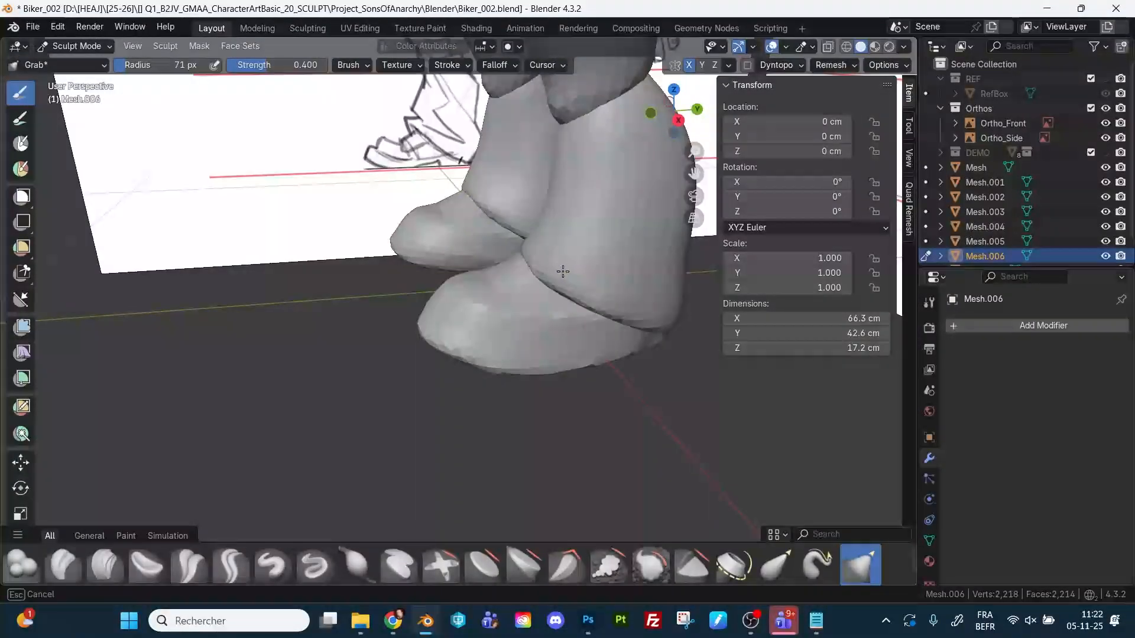
mouse_move(563, 272)
middle_down()
mouse_move(616, 264)
mouse_move(541, 273)
middle_up()
drag(541, 273, 543, 276)
Switch to the lower legs and remesh them, returning to the feet as the sculpted mesh.
mouse_move(528, 256)
middle_down()
mouse_move(501, 293)
mouse_move(476, 274)
mouse_move(512, 271)
mouse_move(497, 299)
mouse_move(418, 223)
mouse_move(443, 215)
mouse_move(425, 236)
mouse_move(494, 254)
mouse_move(403, 253)
middle_up()
key(alt+q)
key(a)
key(super)
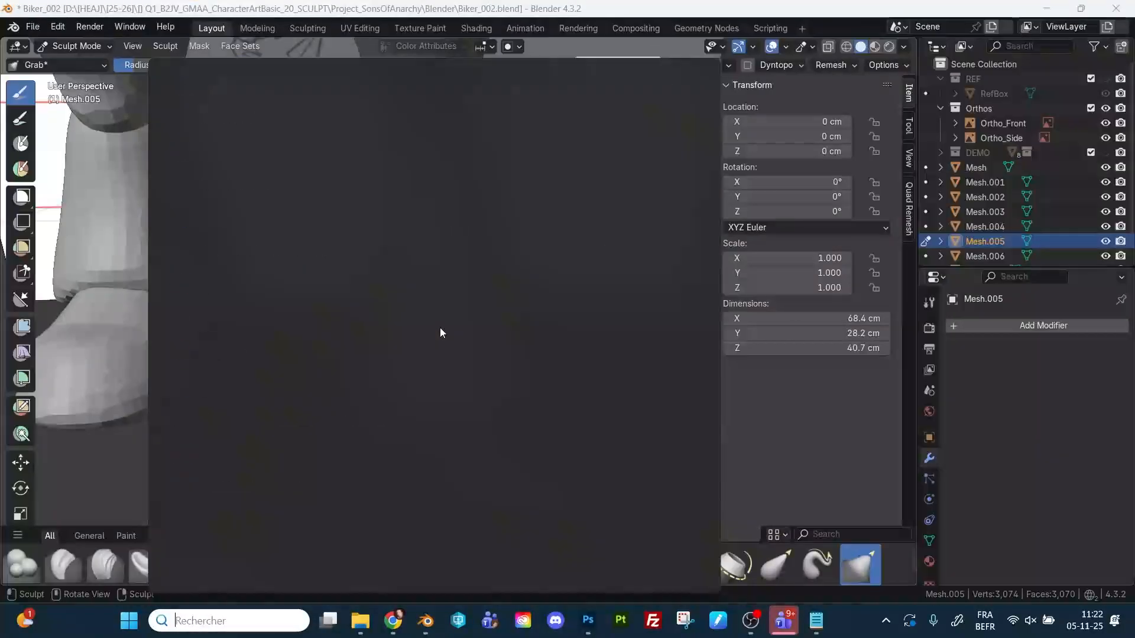
key(super)
key(alt+q)
Set the rotation pivot near the heel and rotate the mirrored feet so the toes point slightly outward.
middle_drag(547, 418, 644, 168)
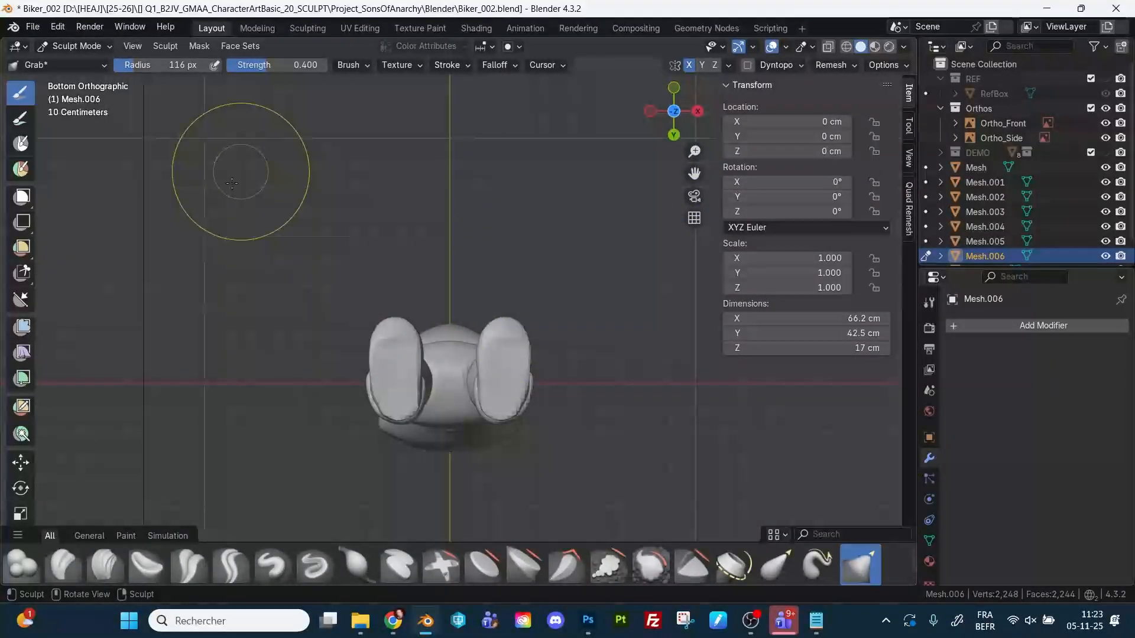
click(23, 490)
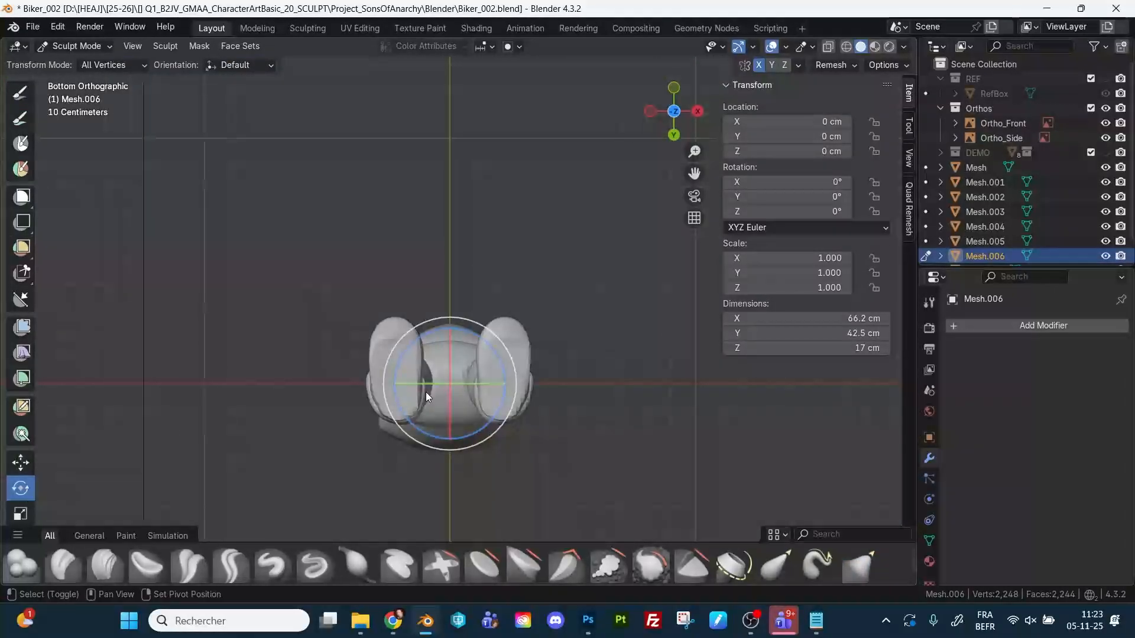
shift+right_click(515, 333)
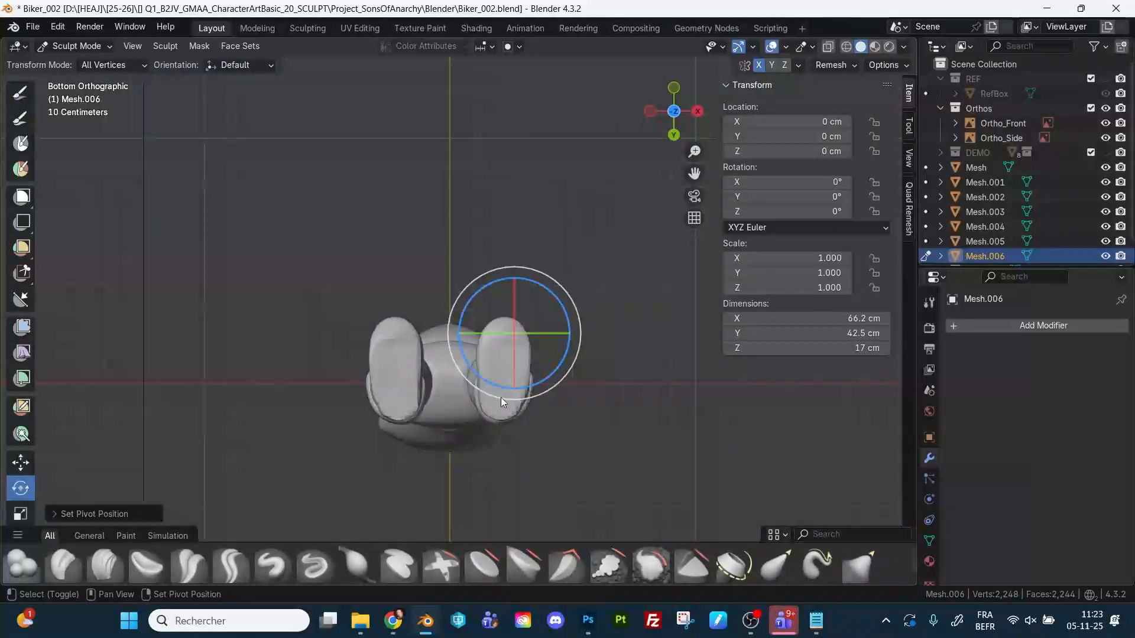
shift+right_click(502, 394)
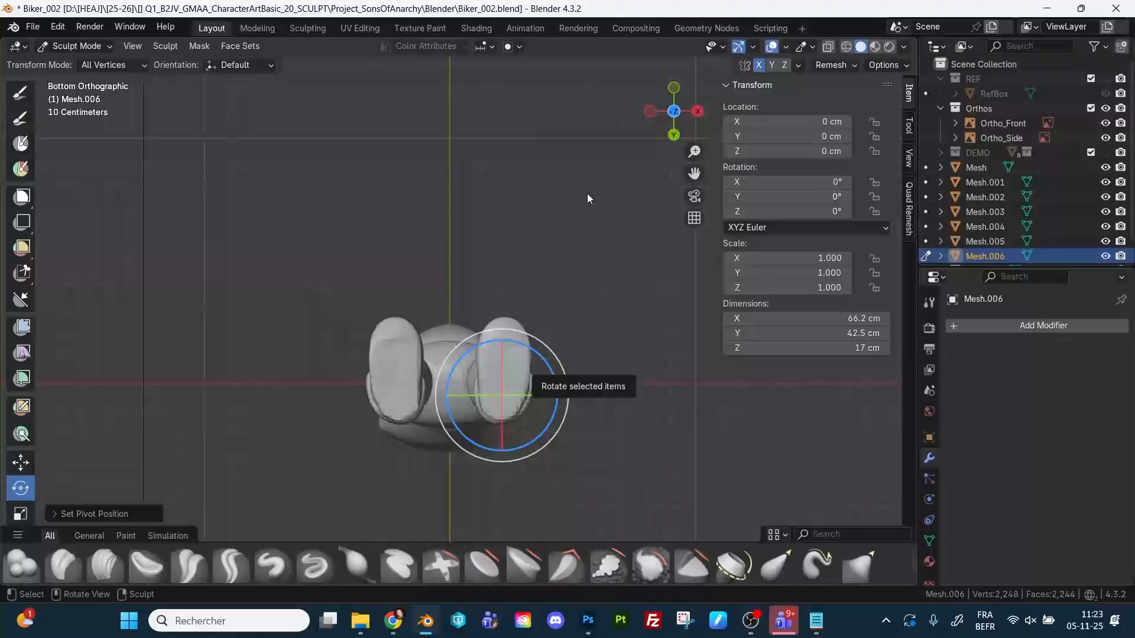
drag(567, 416, 570, 579)
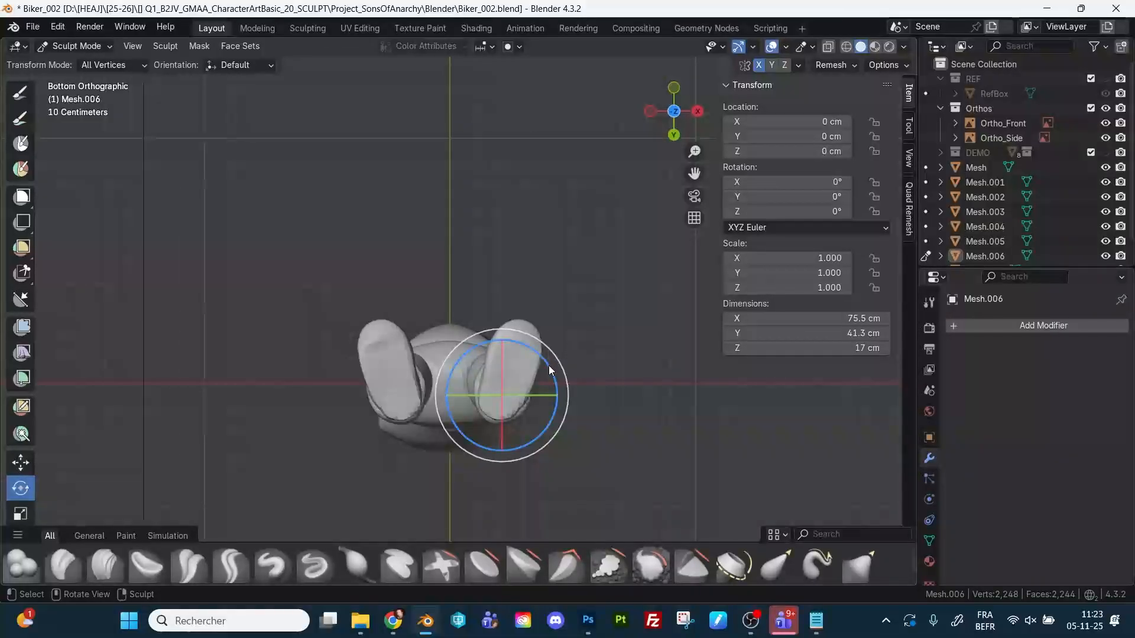
drag(548, 371, 541, 360)
middle_drag(541, 360, 402, 449)
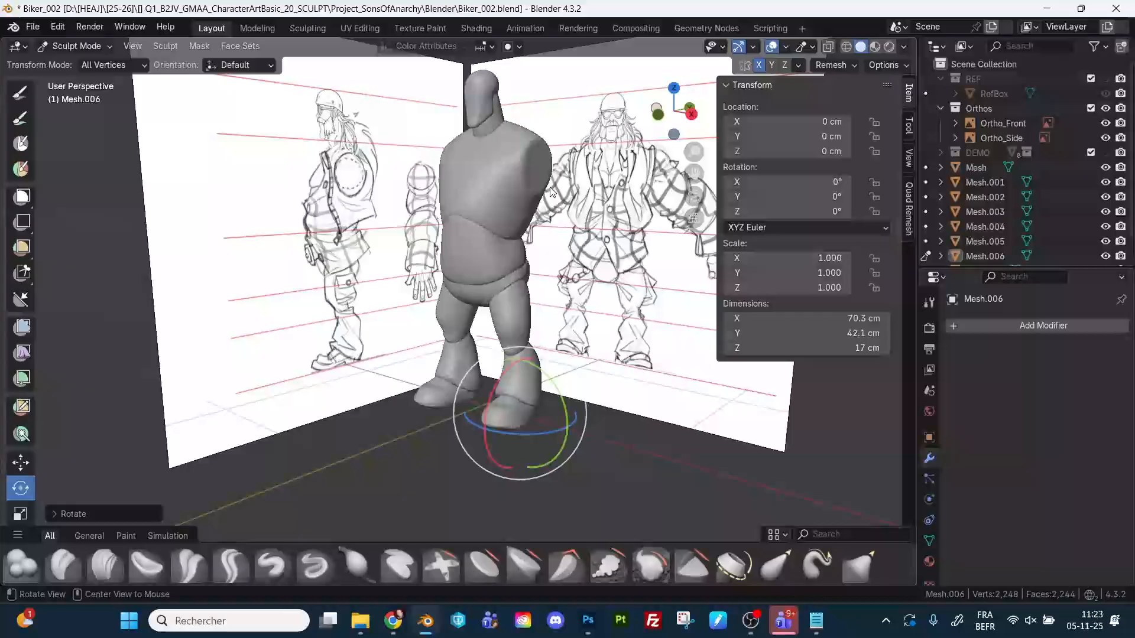
middle_drag(548, 179, 534, 165)
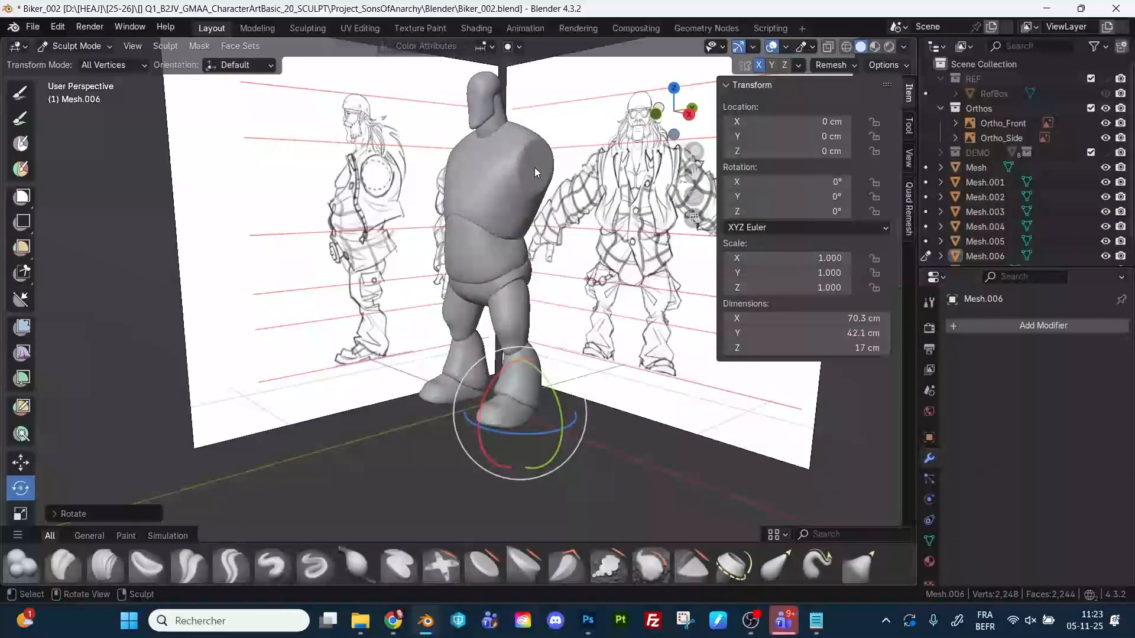
Switch to the chest mesh and paint a mask over the arm sockets with the Mask brush at 33 px.
key(alt+q)
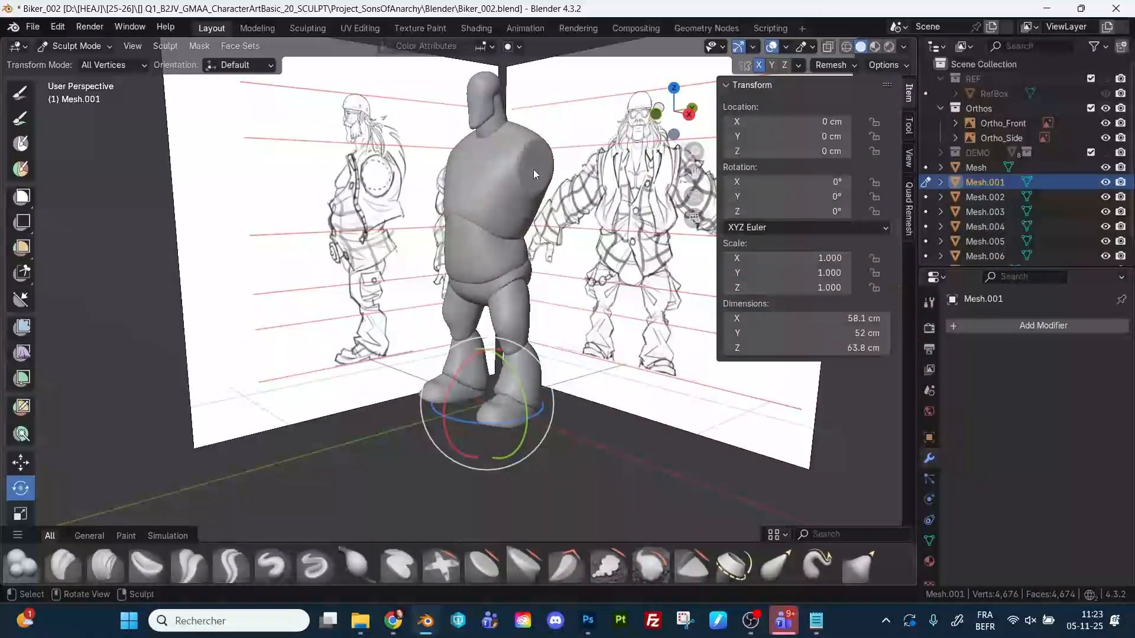
middle_drag(516, 184, 500, 198)
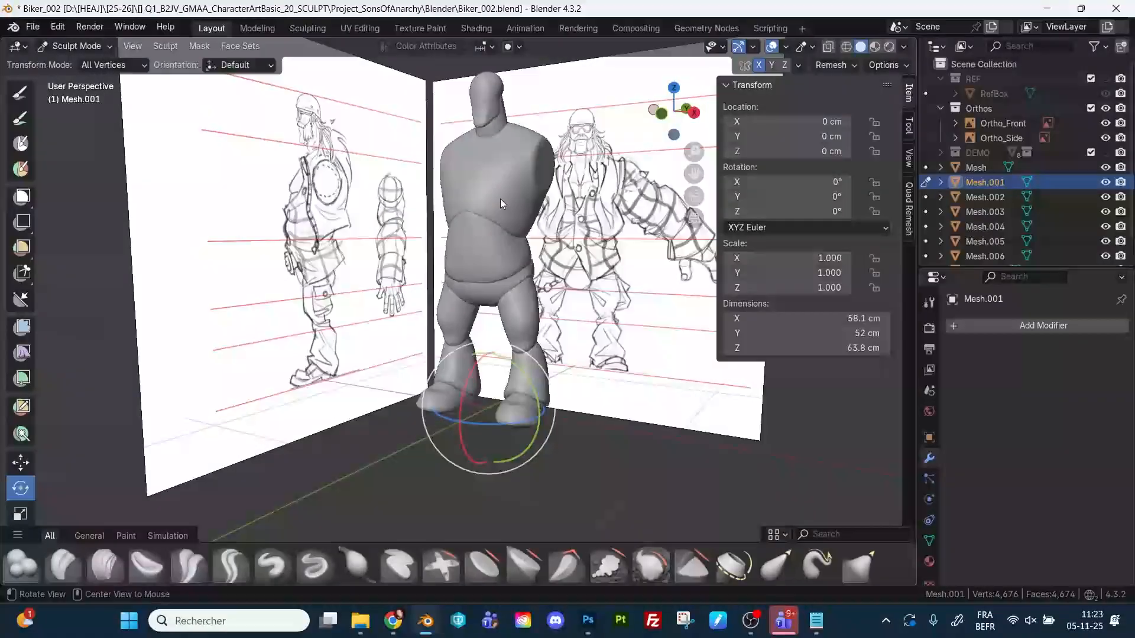
key(a)
click(587, 189)
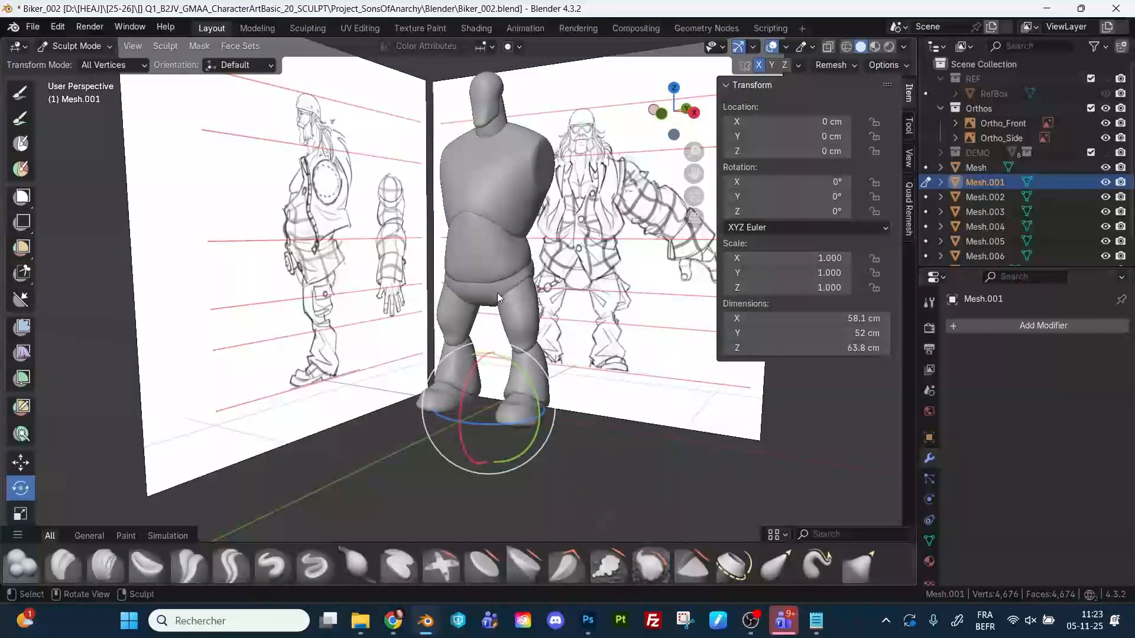
middle_drag(485, 480, 561, 472)
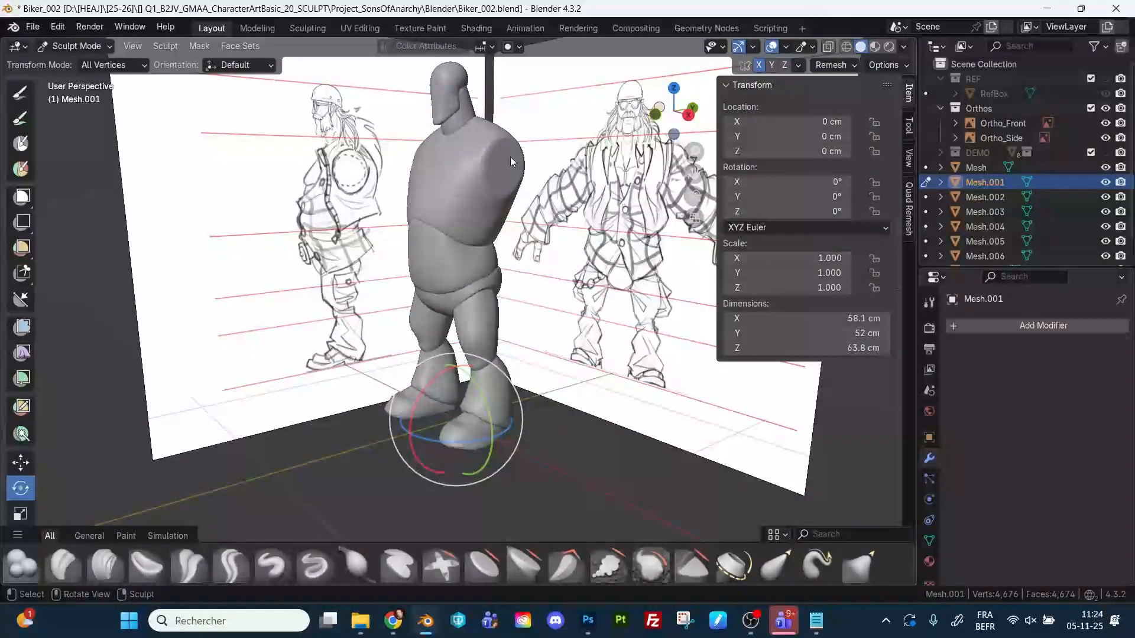
key(shift+space)
key(m)
drag(503, 163, 509, 163)
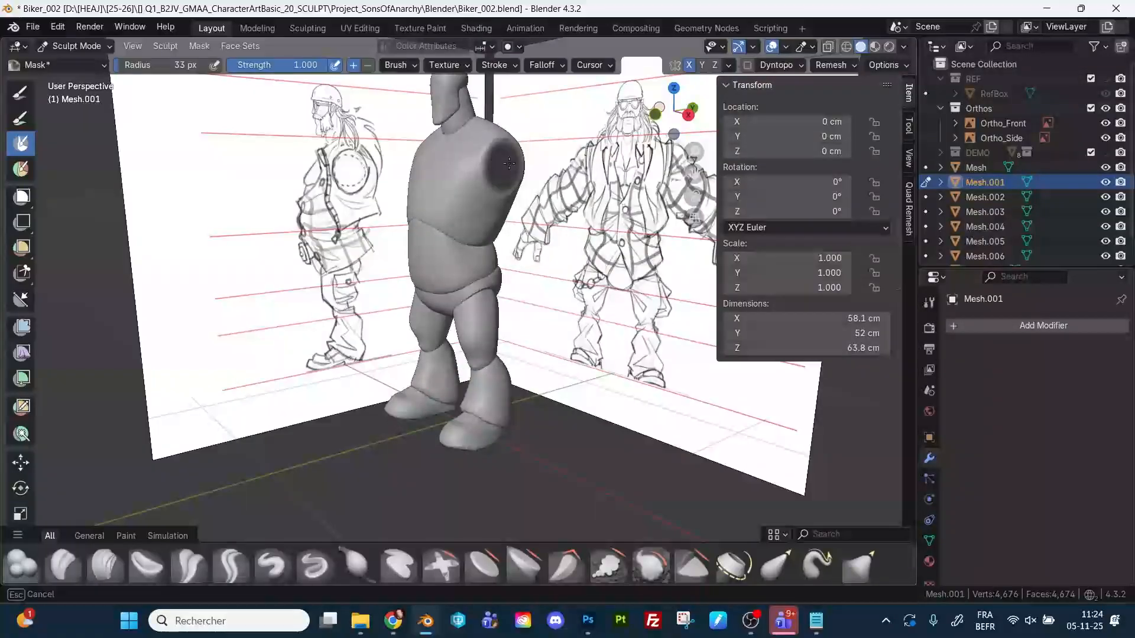
Extract the masked arm sockets as a new shoulder mesh and enter Sculpt Mode on it.
click(200, 46)
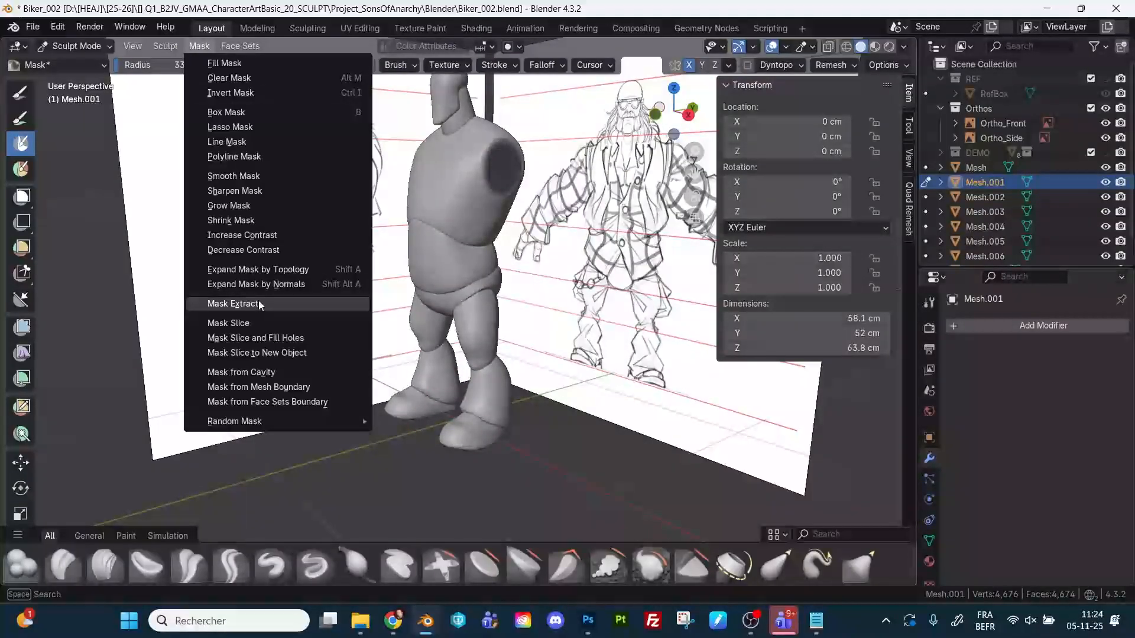
click(257, 301)
click(214, 394)
key(ctrl+Tab)
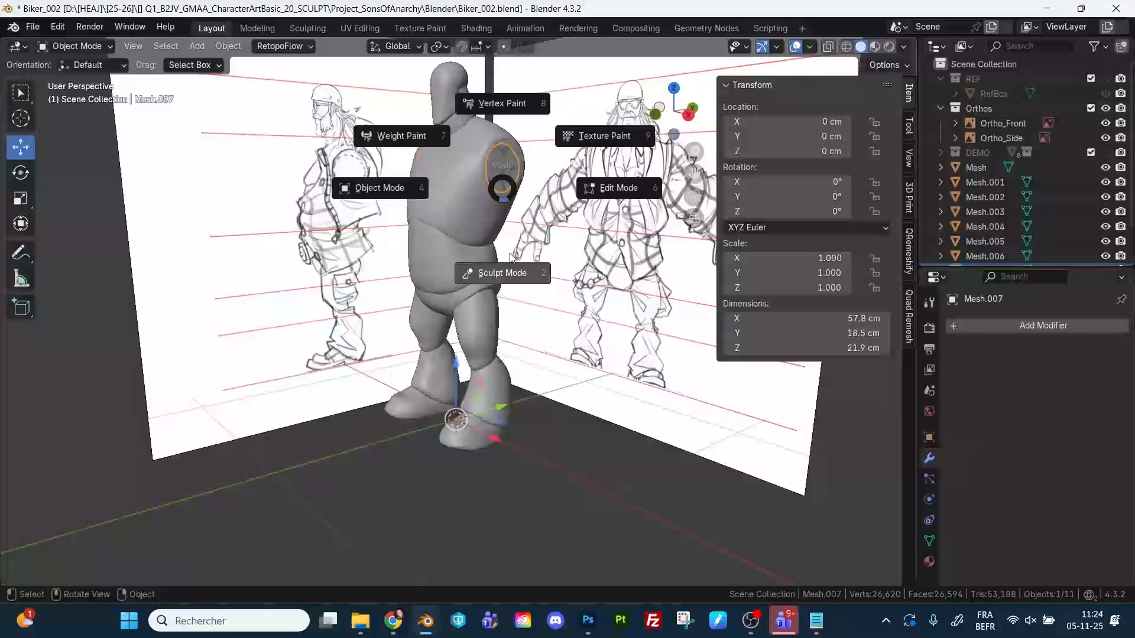
click(502, 270)
Inflate the extracted shoulder pieces into rounded volumes with the Inflate/Deflate brush at 149 px.
key(i)
key(f)
click(509, 167)
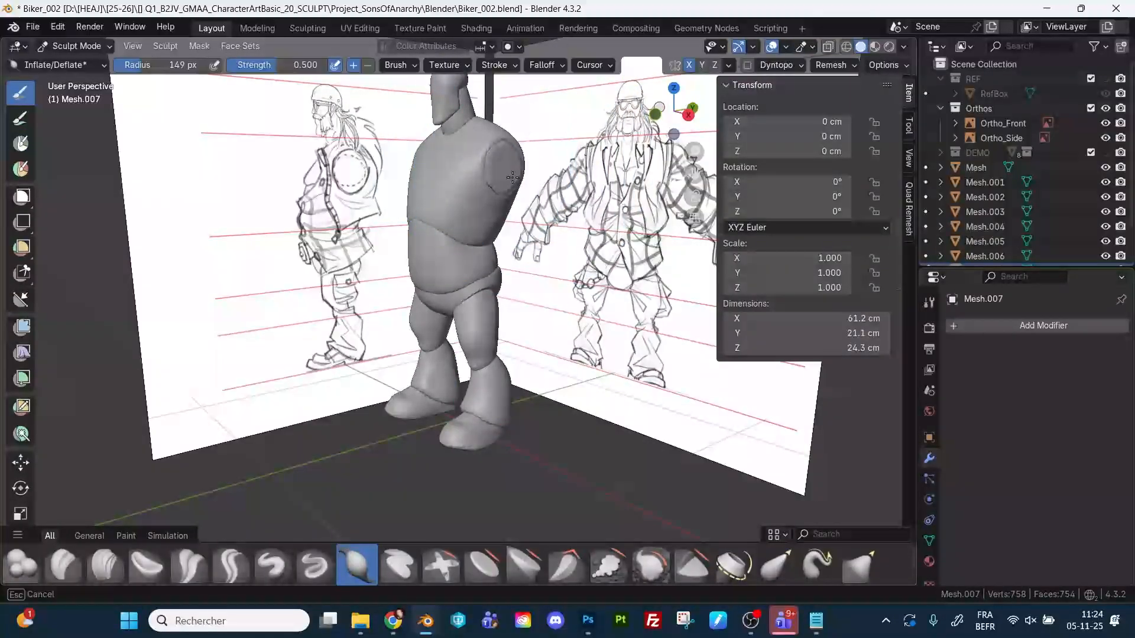
drag(506, 168, 498, 177)
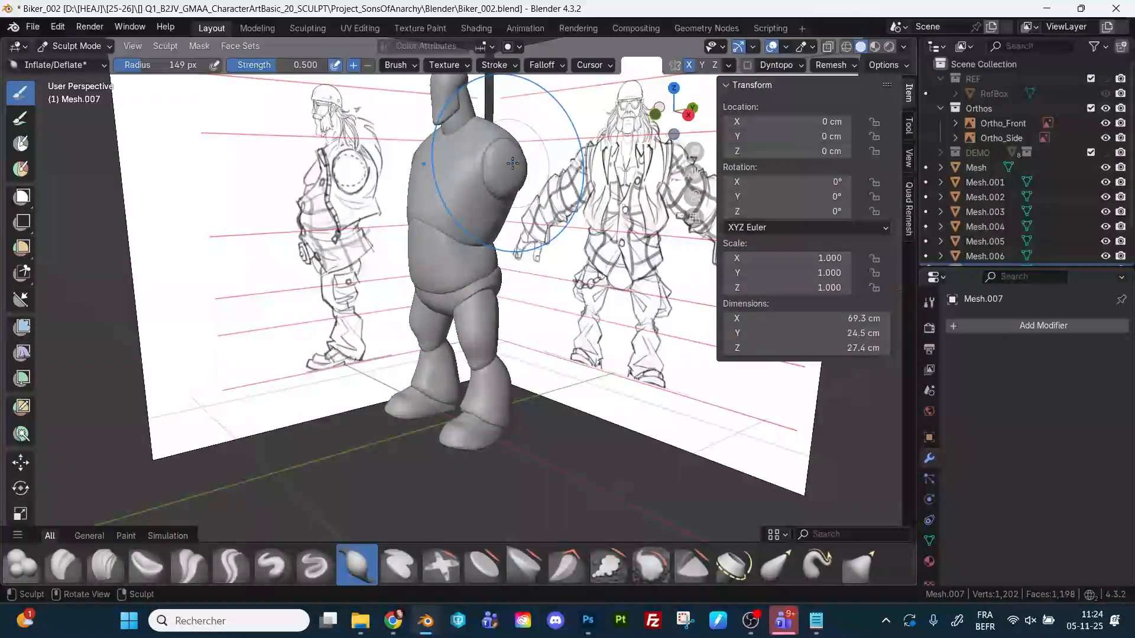
Pull the shoulders outward from the chest with the Grab brush at 97 px, following the front sketch.
key(g)
mouse_move(497, 177)
middle_down()
mouse_move(518, 184)
mouse_move(528, 171)
mouse_move(588, 185)
middle_up()
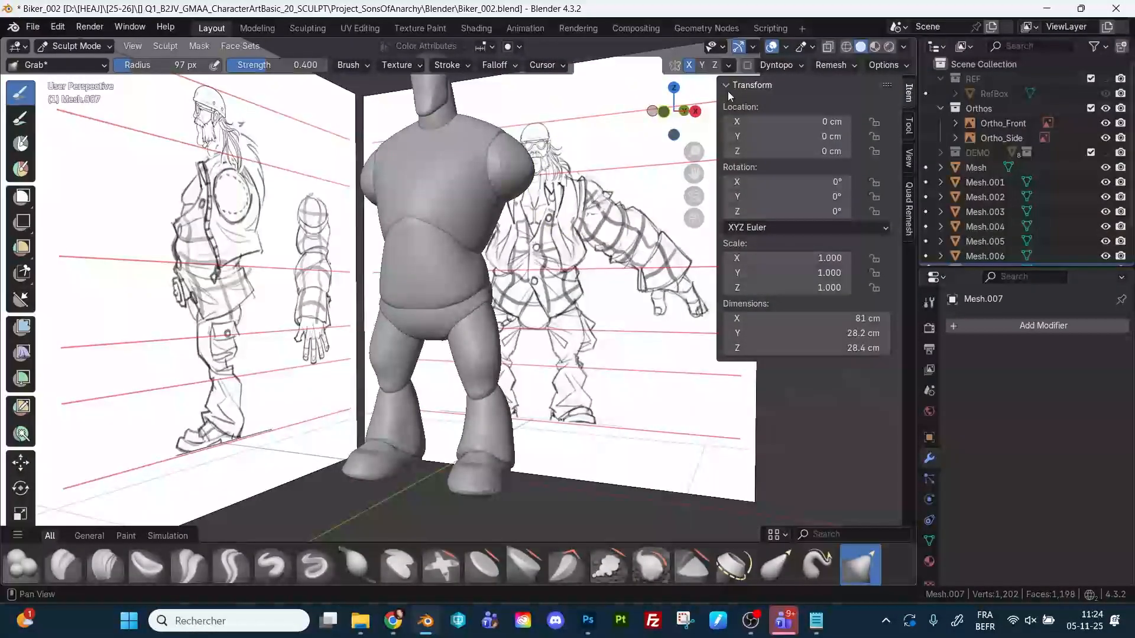
click(684, 112)
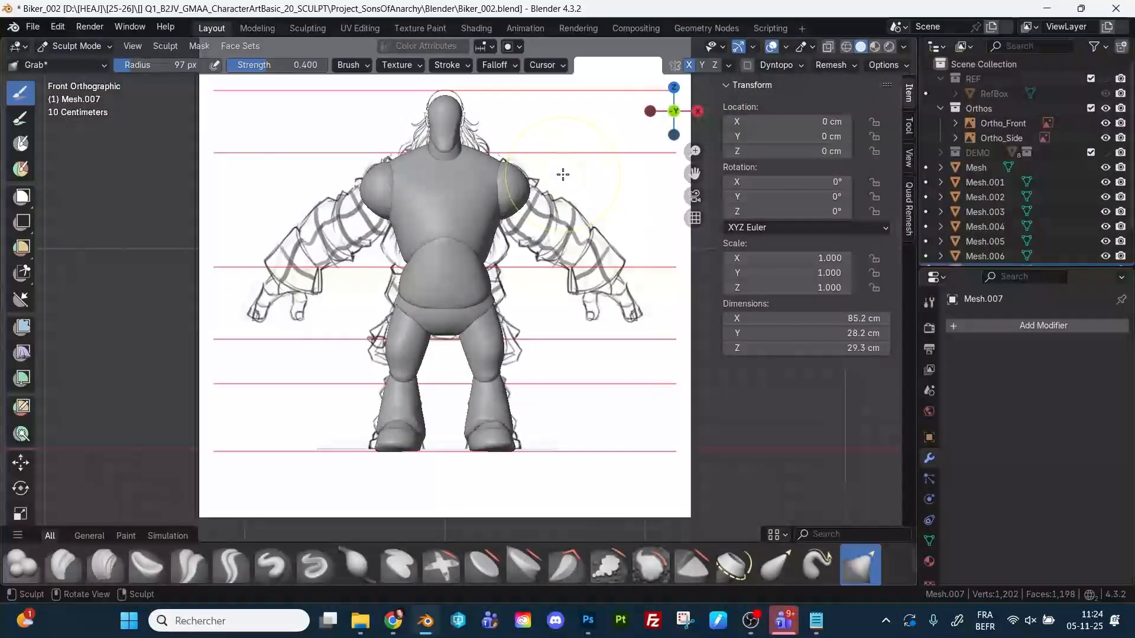
mouse_move(563, 175)
middle_down()
mouse_move(405, 190)
mouse_move(537, 203)
mouse_move(481, 177)
mouse_move(539, 230)
mouse_move(461, 198)
mouse_move(478, 174)
middle_up()
scroll(461, 198, up, 3)
Flatten the lower outer ends of the shoulders with the Flatten/Contrast brush at 71 px.
key(shift+t)
key(f)
click(479, 172)
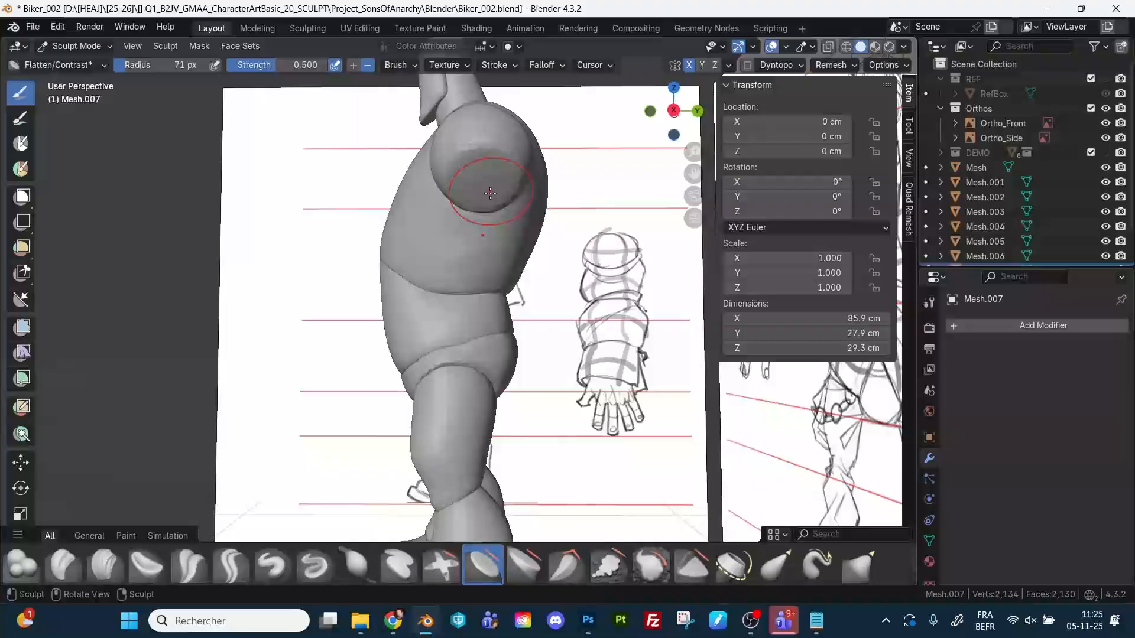
mouse_move(490, 192)
middle_down()
mouse_move(619, 213)
mouse_move(477, 175)
middle_up()
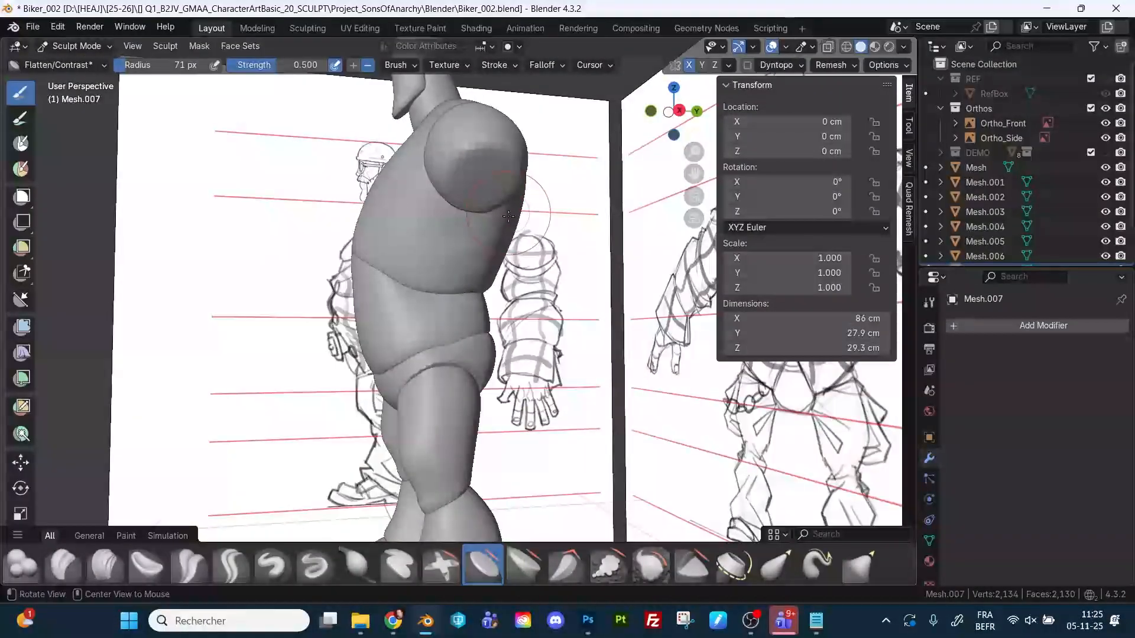
middle_drag(508, 216, 614, 244)
scroll(594, 243, down, 5)
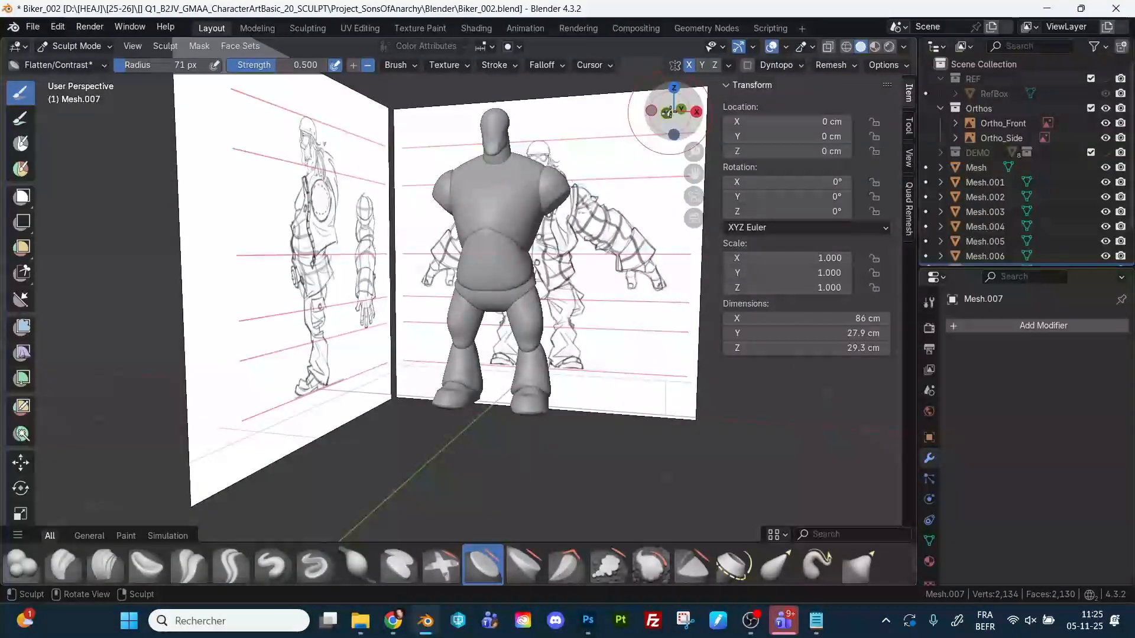
Reshape the shoulders against the front sketch with the Grab brush at 118 px and 74 px.
click(668, 112)
scroll(575, 217, up, 4)
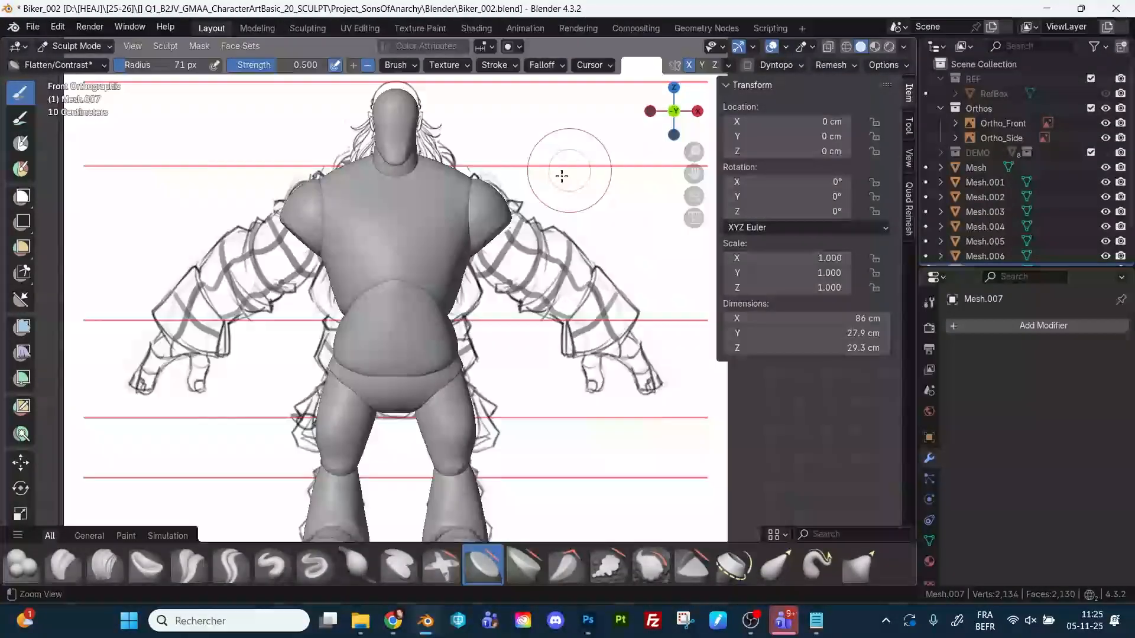
key(g)
key(f)
click(508, 224)
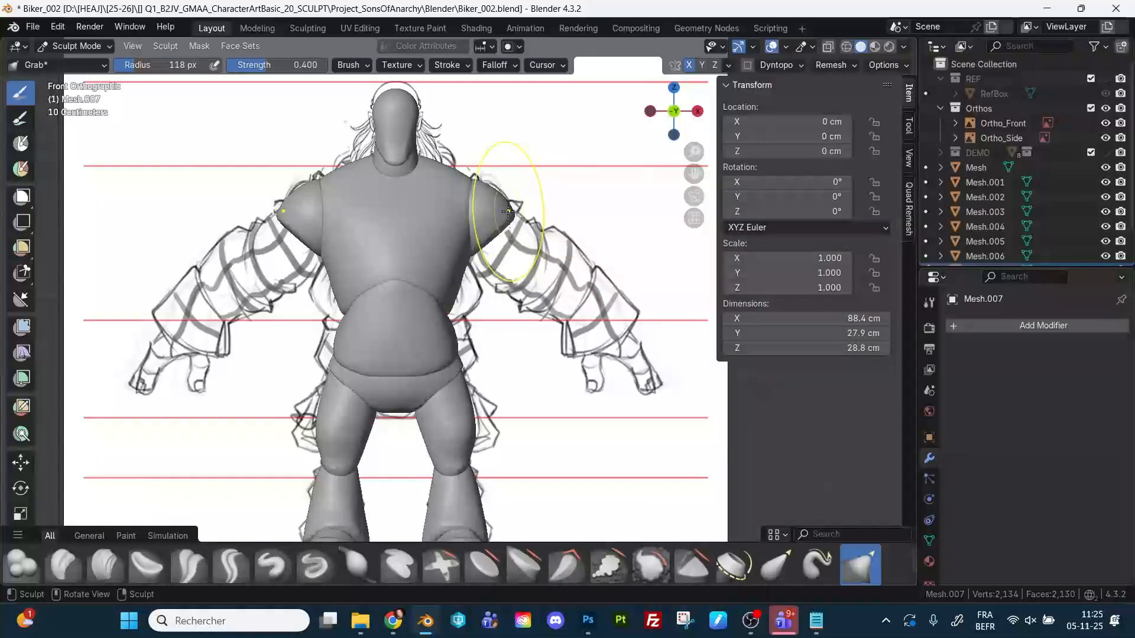
mouse_move(509, 210)
middle_down()
mouse_move(459, 222)
mouse_move(545, 185)
mouse_move(545, 221)
mouse_move(651, 264)
mouse_move(522, 223)
middle_up()
key(f)
click(526, 220)
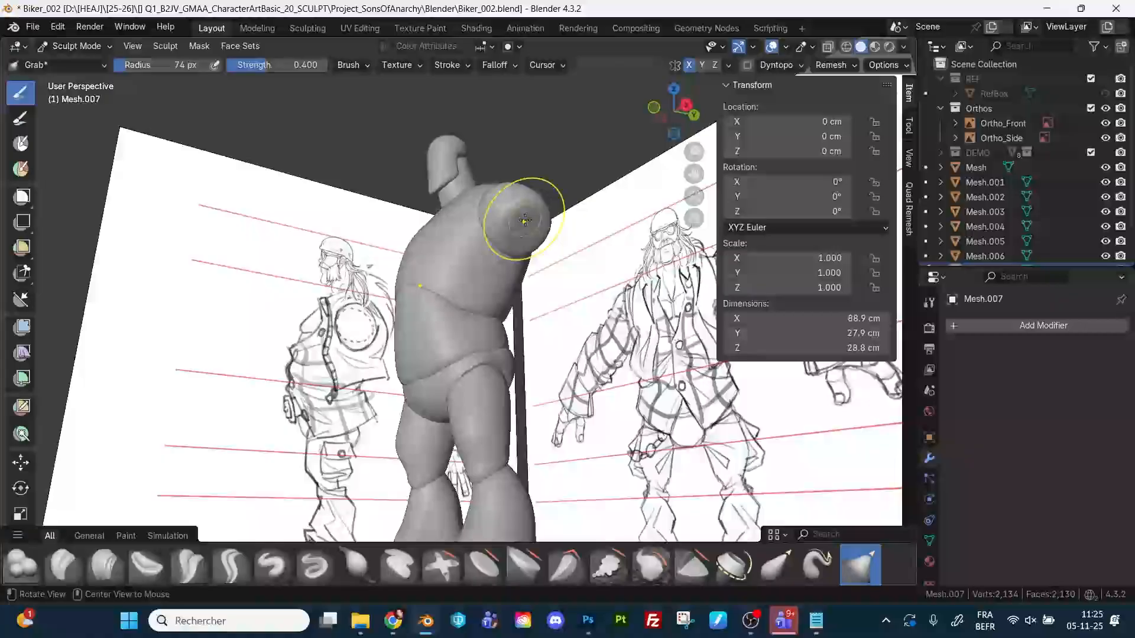
Mask the outer ends of the shoulders with the Mask brush at 33 px and extract them as a new upper-arm mesh.
key(shift+space)
click(508, 250)
drag(527, 227, 531, 235)
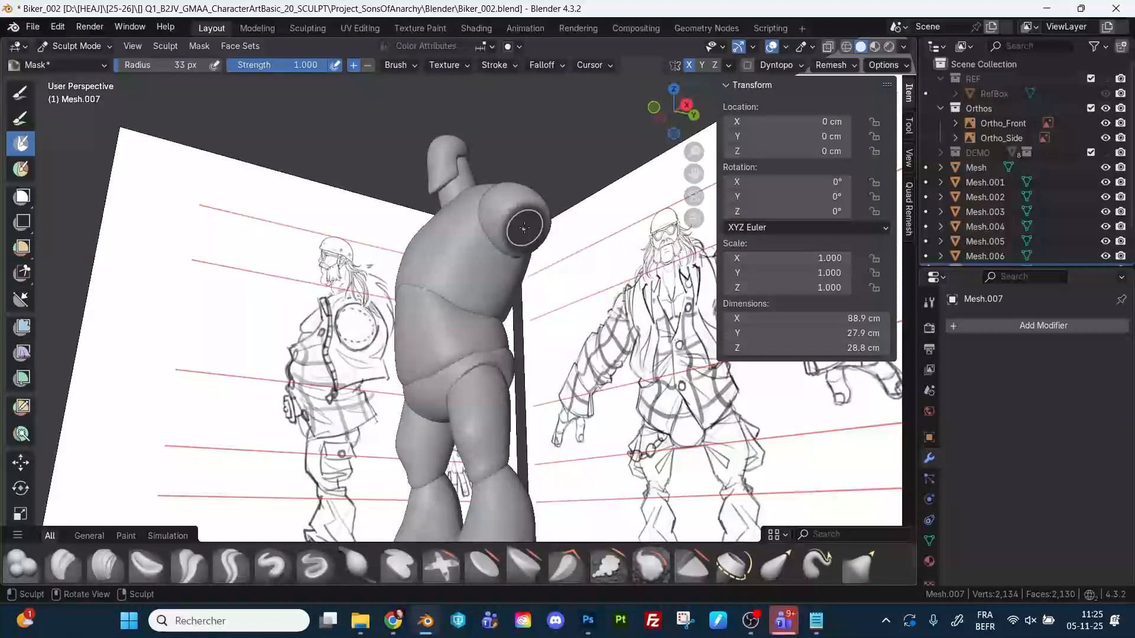
click(195, 44)
click(247, 302)
click(206, 404)
Apply the extraction modifier on the new upper-arm mesh and enter Sculpt Mode on it.
click(1084, 354)
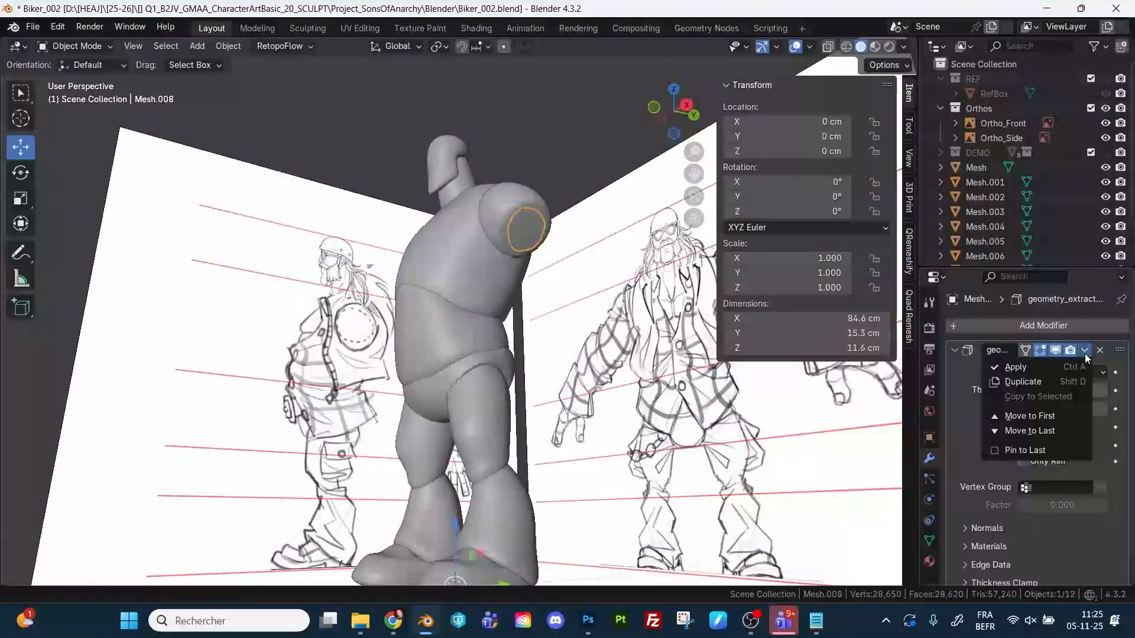
click(1007, 366)
key(ctrl+Tab)
click(398, 325)
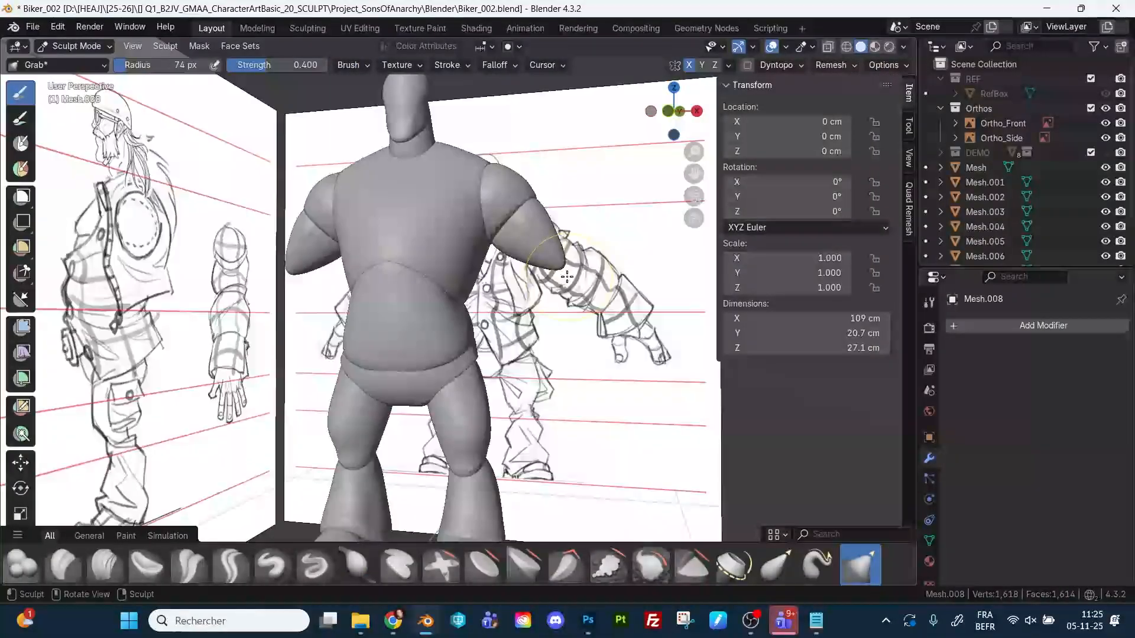
Inflate the upper arms and adjust their volume with the Grab brush at 93 px.
click(356, 565)
mouse_move(520, 236)
mouse_down()
mouse_move(535, 258)
mouse_move(520, 248)
mouse_up()
key(g)
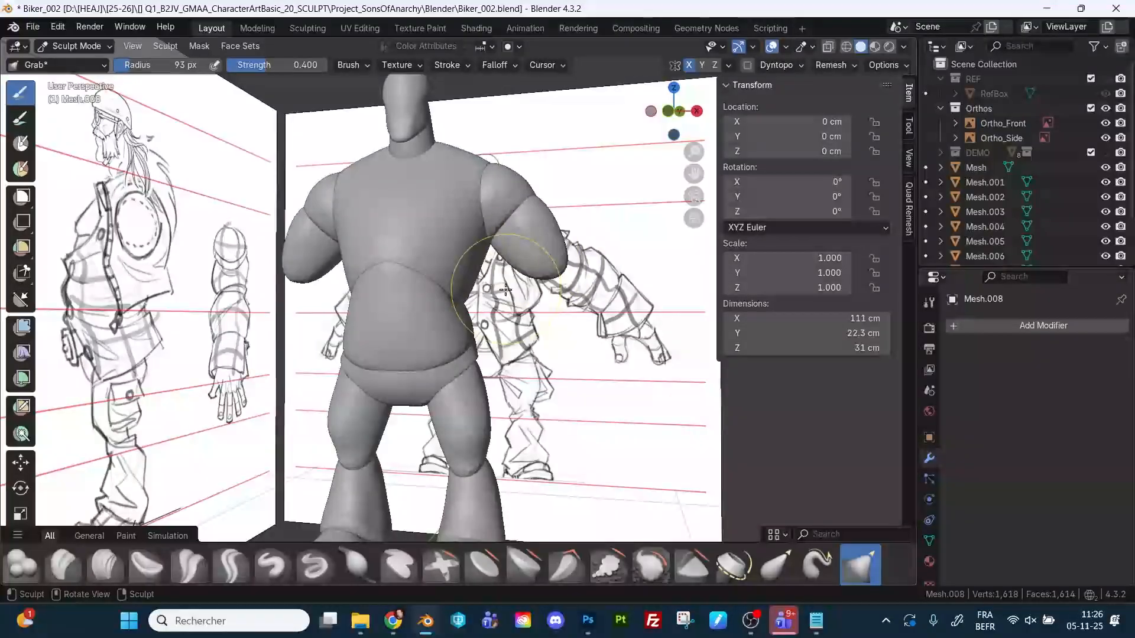
mouse_move(520, 249)
middle_down()
mouse_move(446, 193)
mouse_move(511, 281)
mouse_move(502, 266)
mouse_move(545, 260)
mouse_move(545, 246)
middle_up()
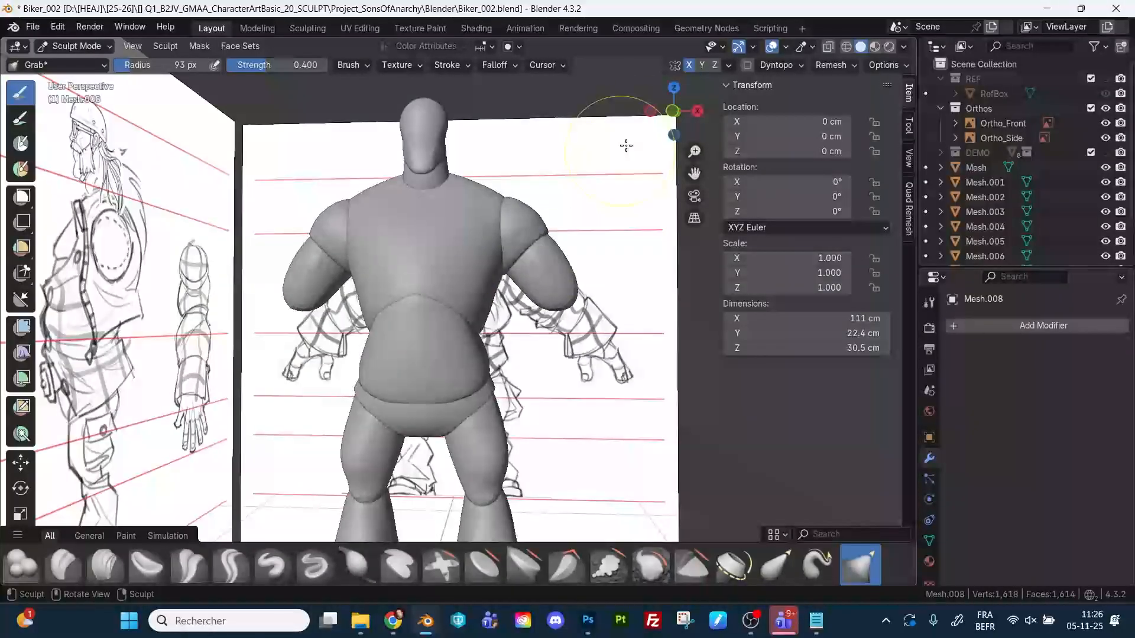
Pull the upper arms down and outward over the sleeves of the front sketch with the Grab brush at 98 px.
key(KP_1)
key(f)
click(589, 273)
drag(565, 273, 586, 290)
drag(536, 300, 534, 296)
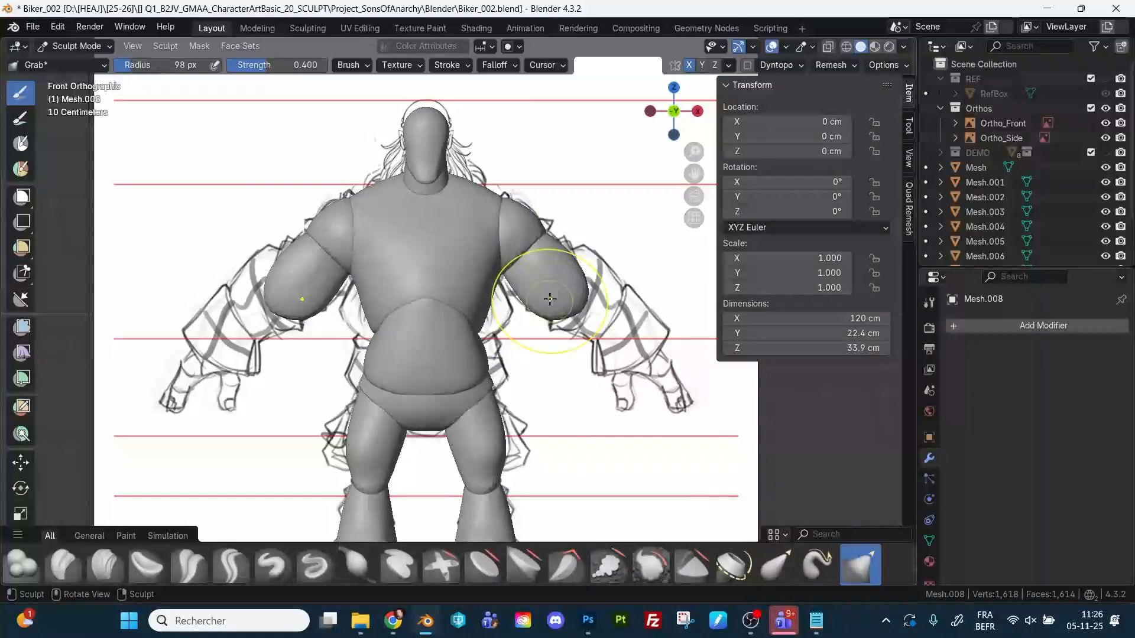
mouse_move(550, 299)
mouse_down()
mouse_move(549, 284)
mouse_move(545, 311)
mouse_up()
Widen the upper arms front to back in the side view with the Grab brush at 82 px and 74 px.
middle_drag(606, 325, 523, 278)
key(f)
click(515, 280)
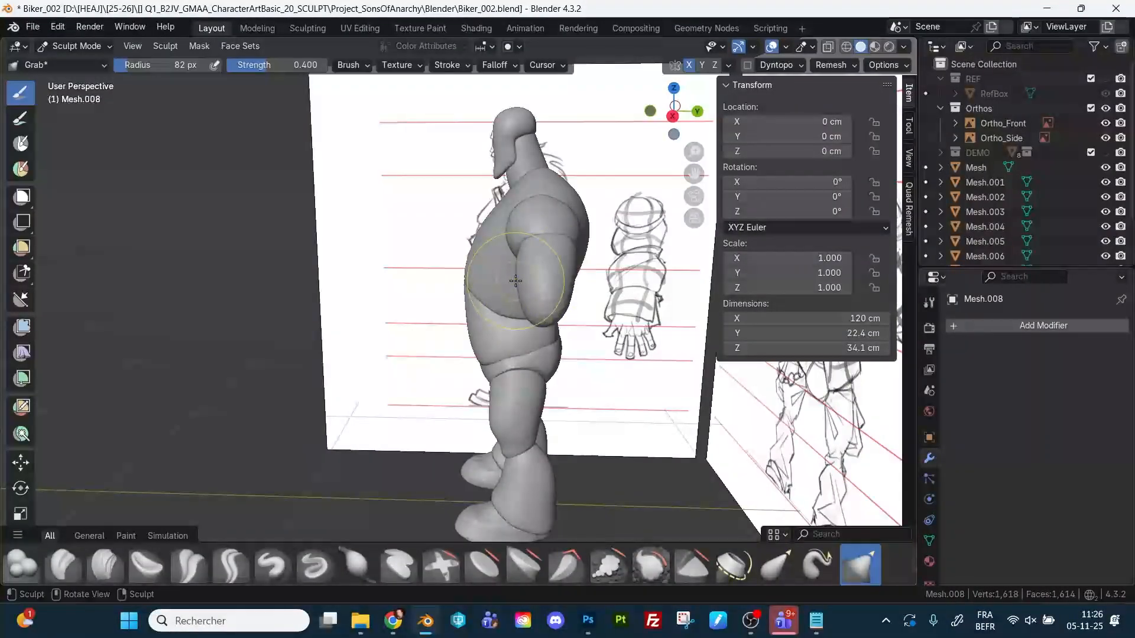
click(672, 113)
shift+middle_drag(572, 299, 449, 287)
key(f)
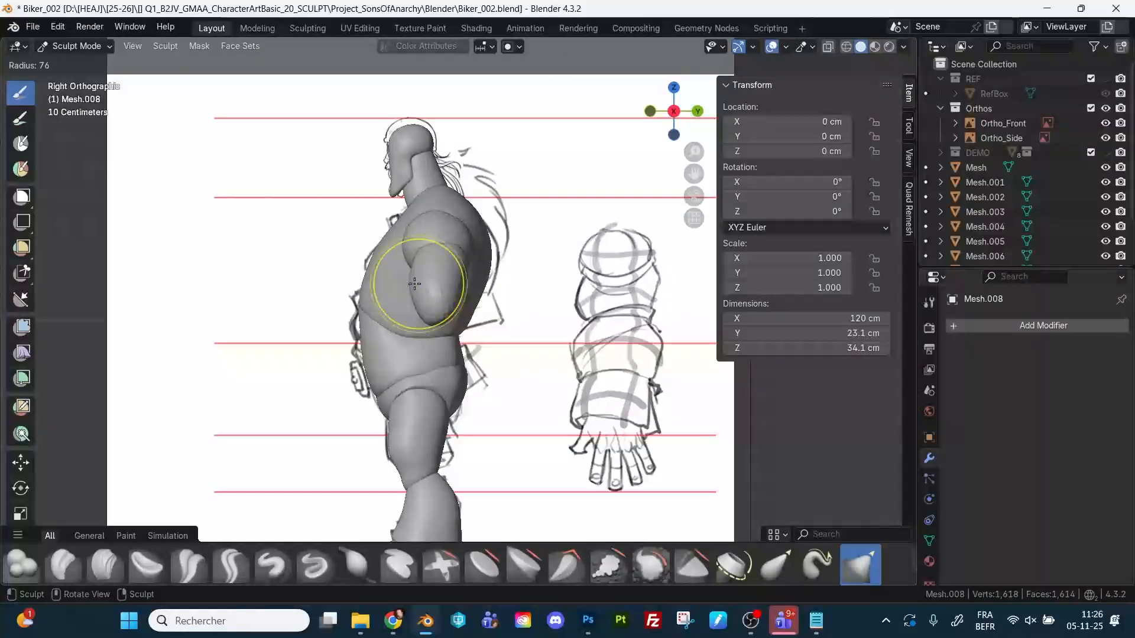
click(418, 287)
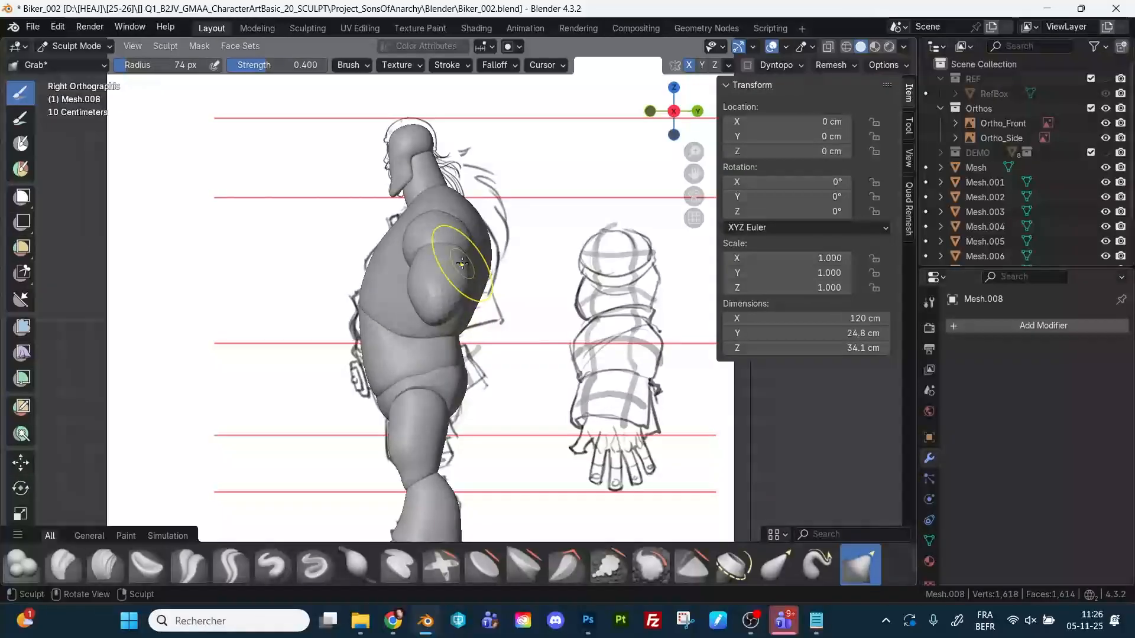
mouse_move(461, 263)
mouse_down()
mouse_move(468, 285)
mouse_move(490, 288)
mouse_up()
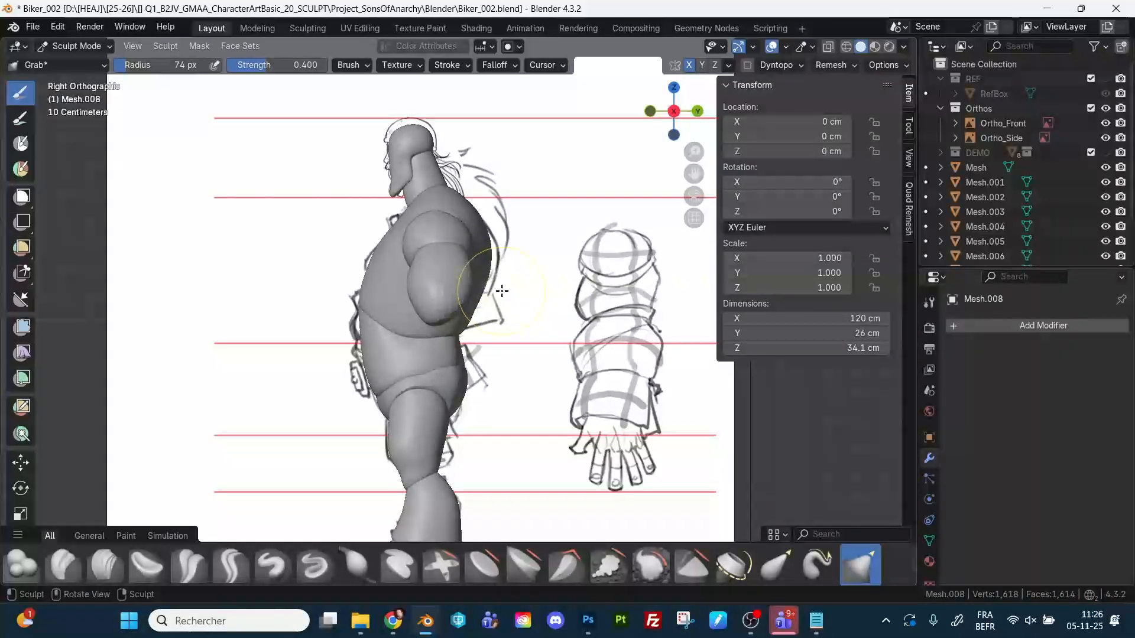
middle_drag(502, 290, 532, 272)
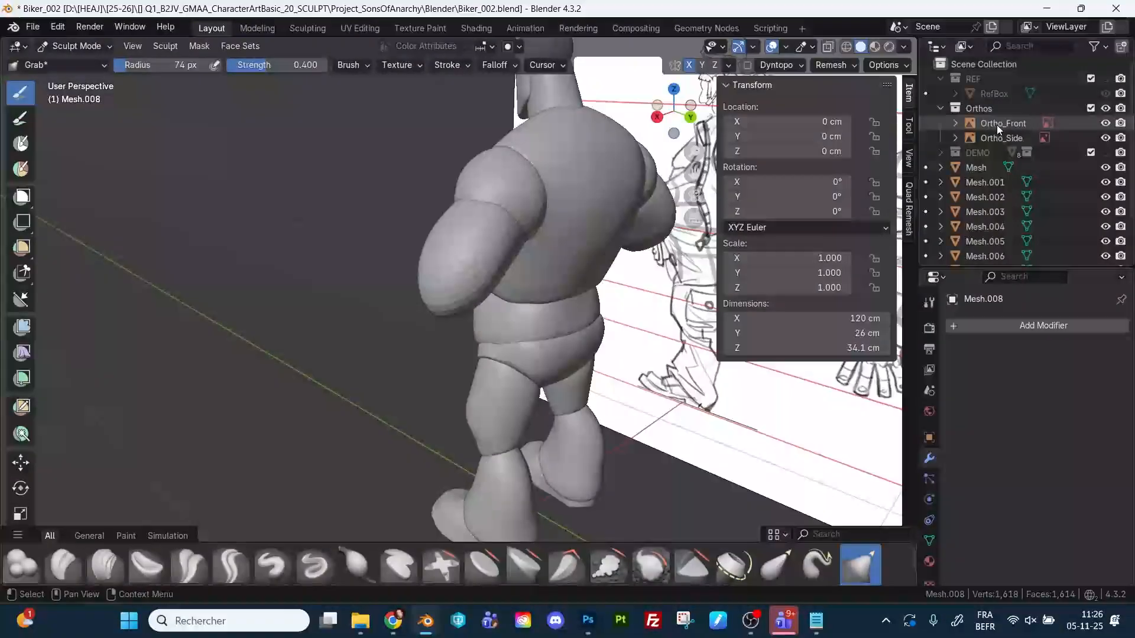
Hide the Orthos reference collection, then swell and remesh the upper arms using the Inflate/Deflate brush at 49 px and 102 px.
click(1105, 109)
middle_drag(656, 274, 536, 255)
key(i)
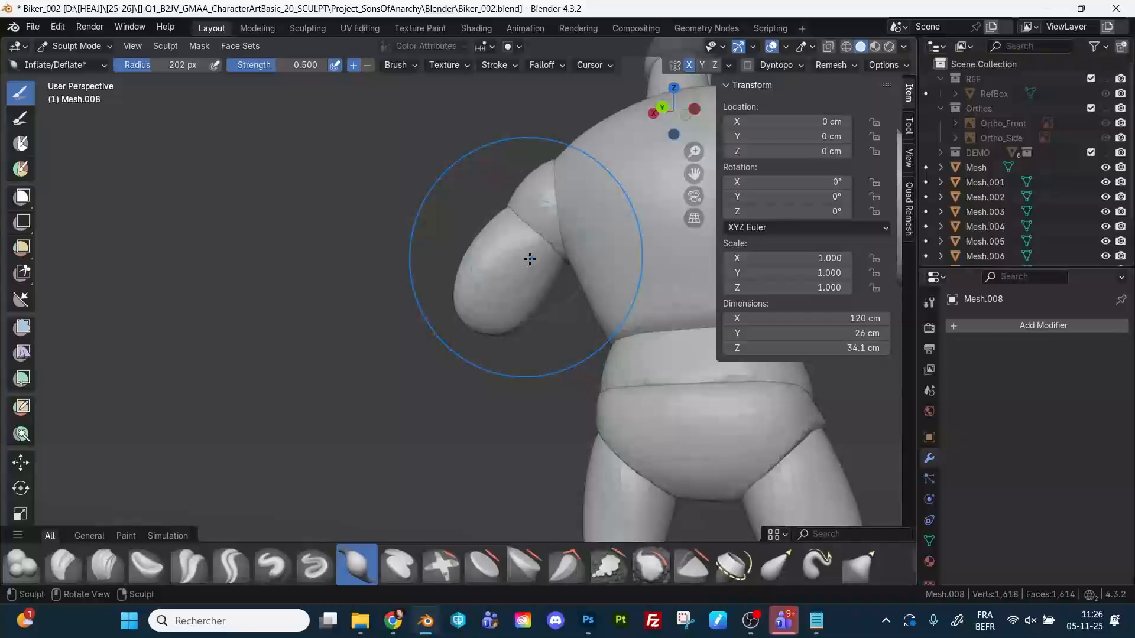
key(f)
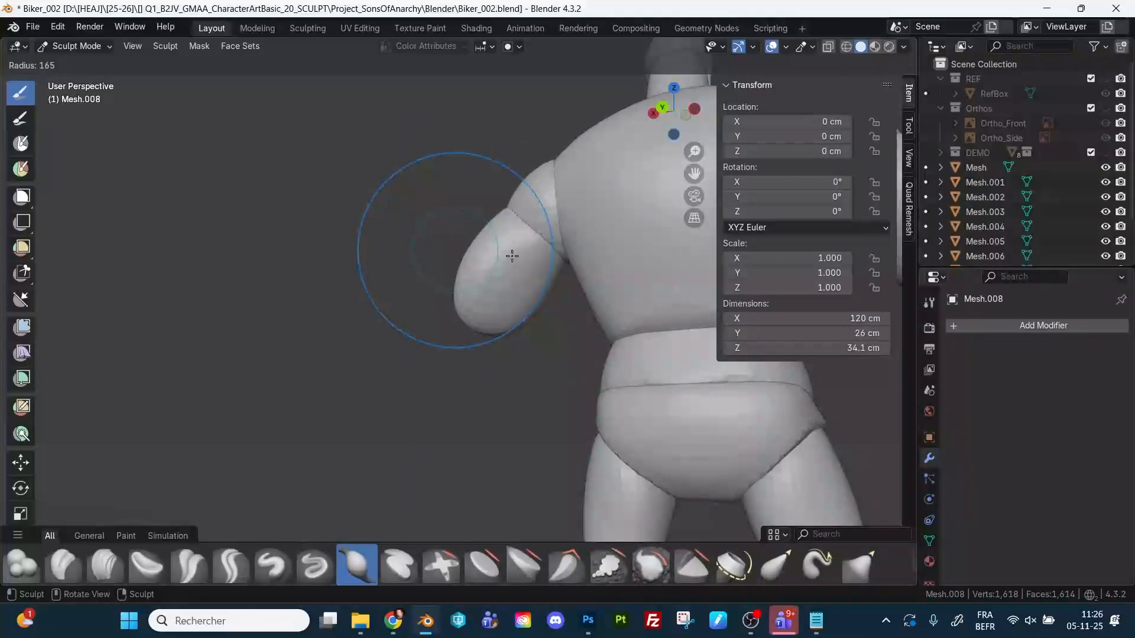
click(429, 237)
key(f)
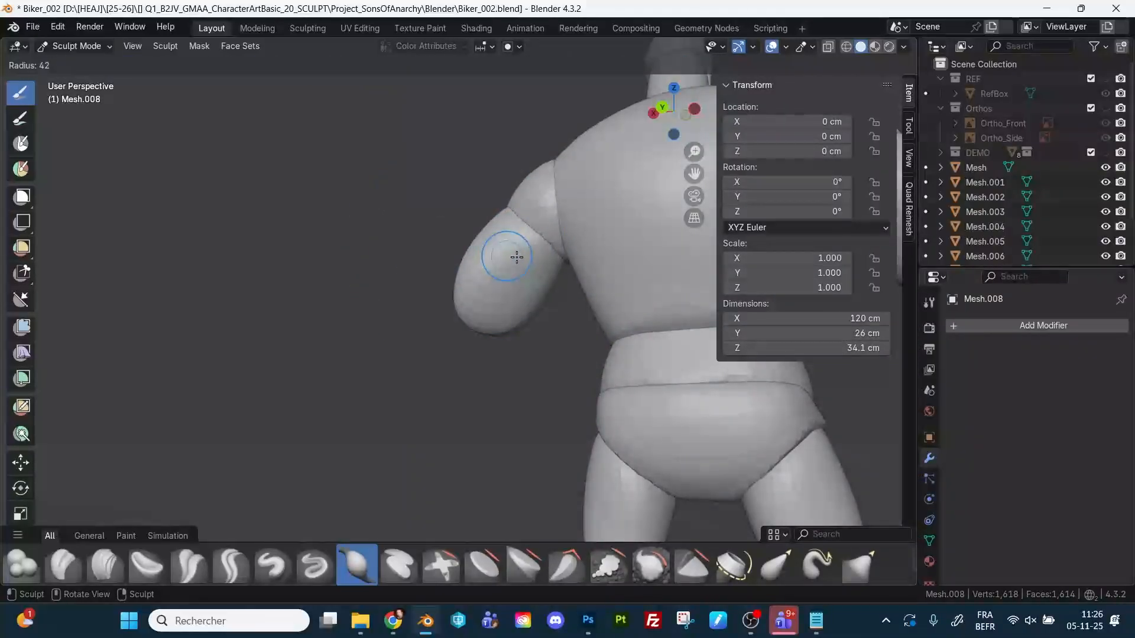
click(525, 273)
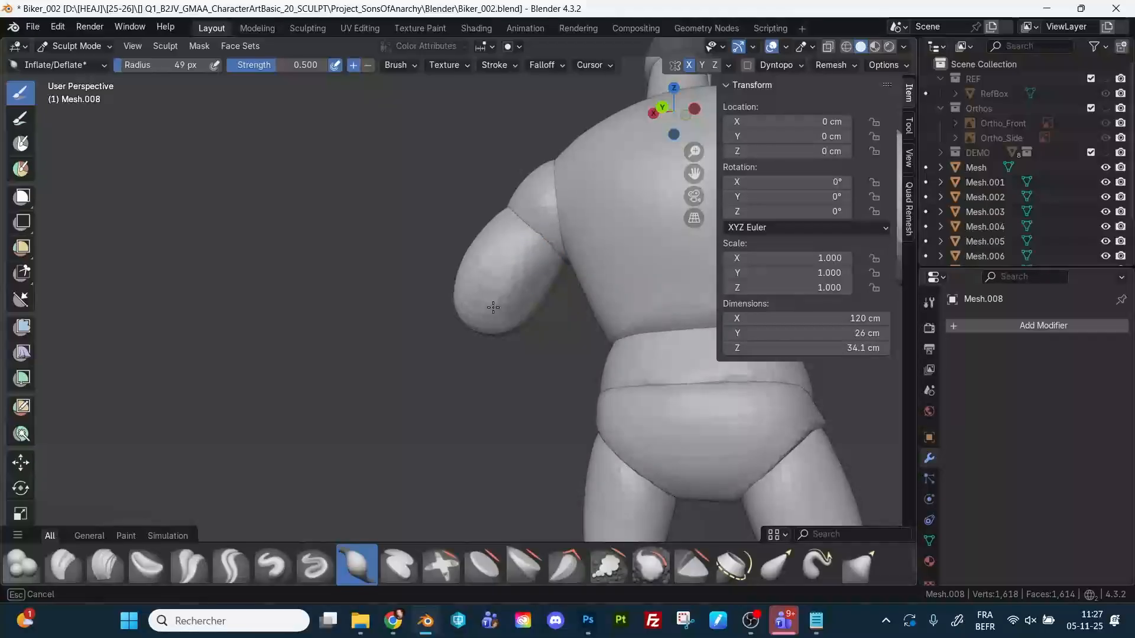
middle_drag(523, 255, 545, 270)
key(f)
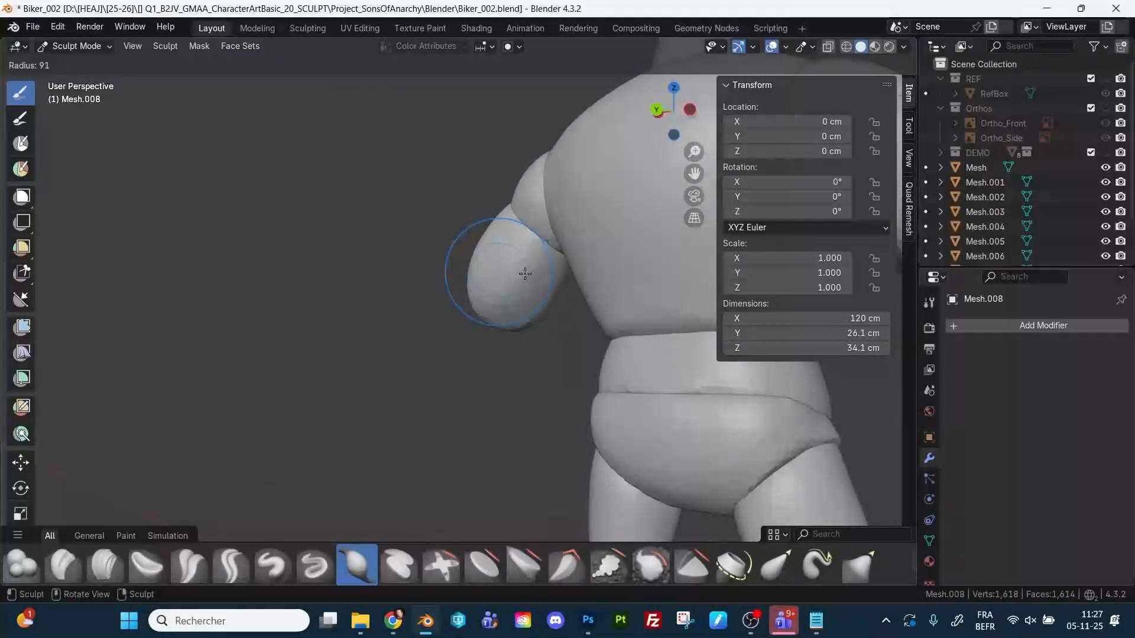
click(513, 284)
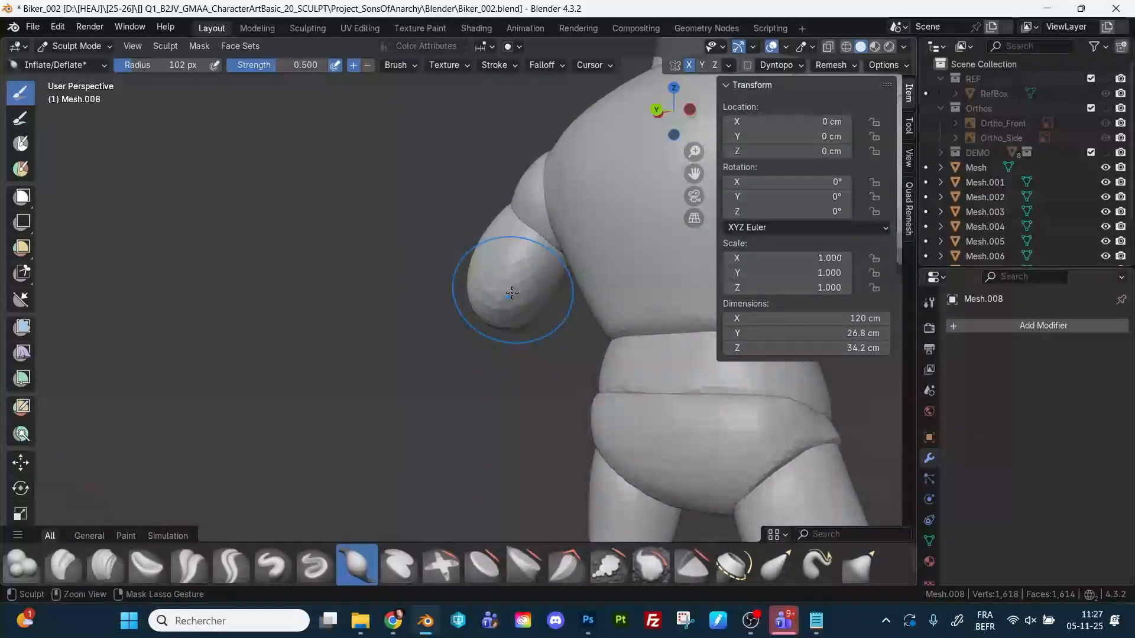
mouse_move(471, 360)
middle_down()
mouse_move(579, 375)
mouse_move(694, 305)
mouse_move(469, 328)
middle_up()
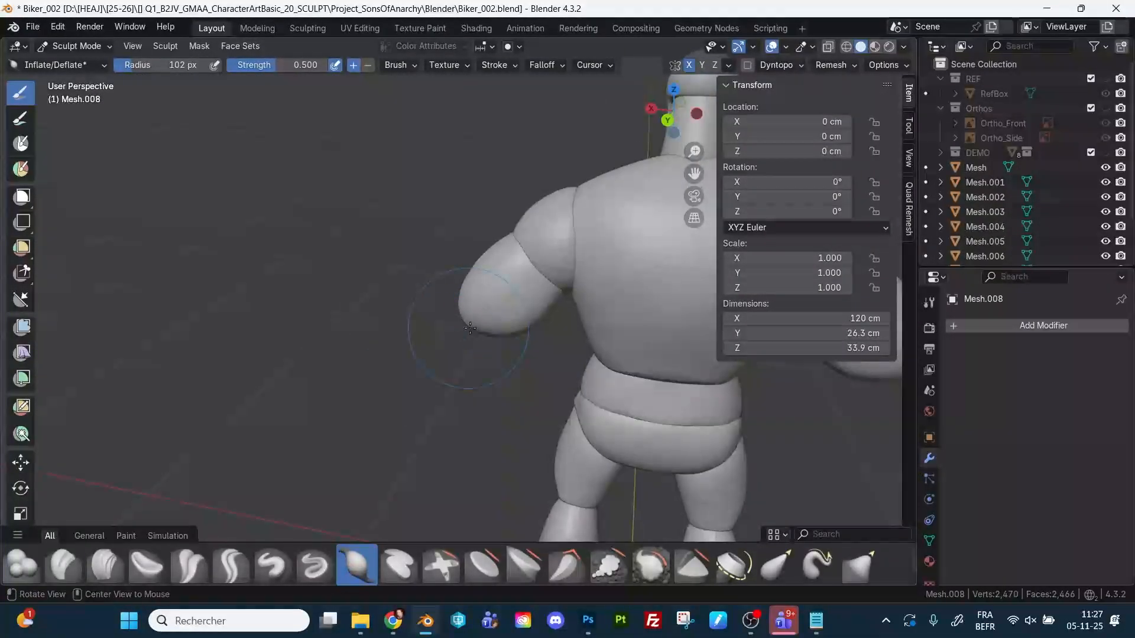
Pull the elbow ends of the upper arms down and outward with the Grab brush at 94 px.
key(shift+t)
key(f)
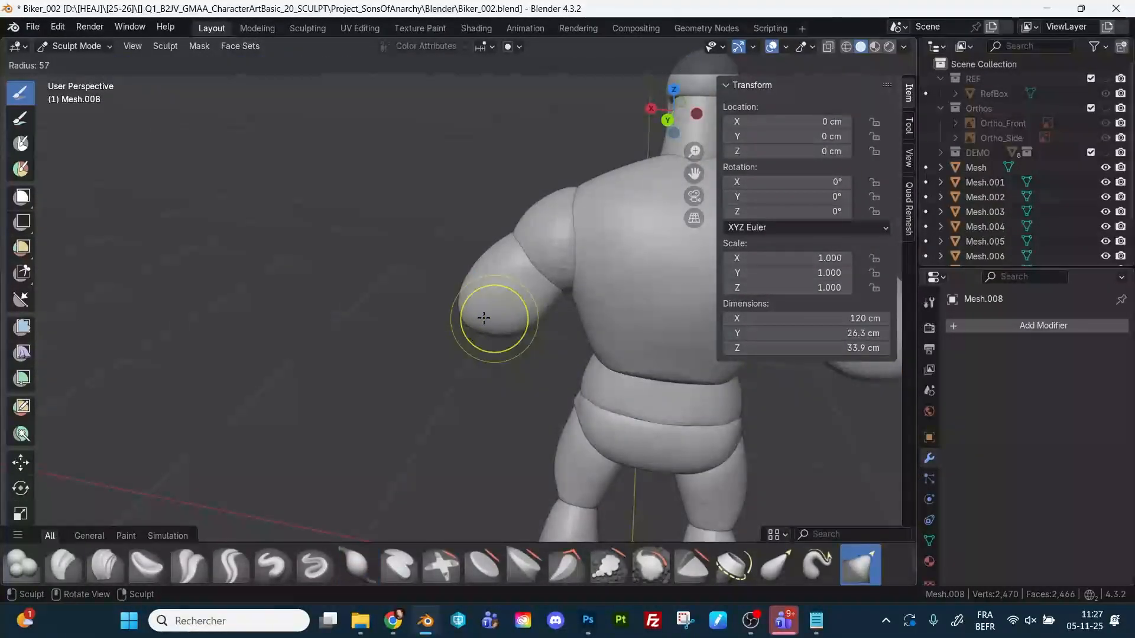
click(476, 319)
middle_drag(472, 332, 479, 315)
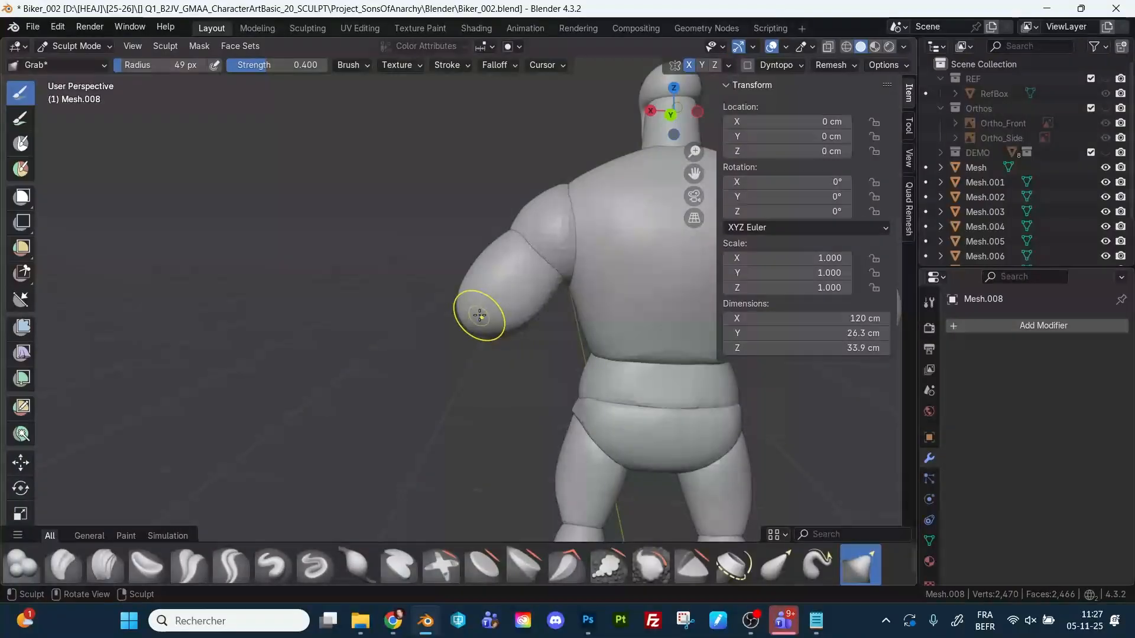
key(f)
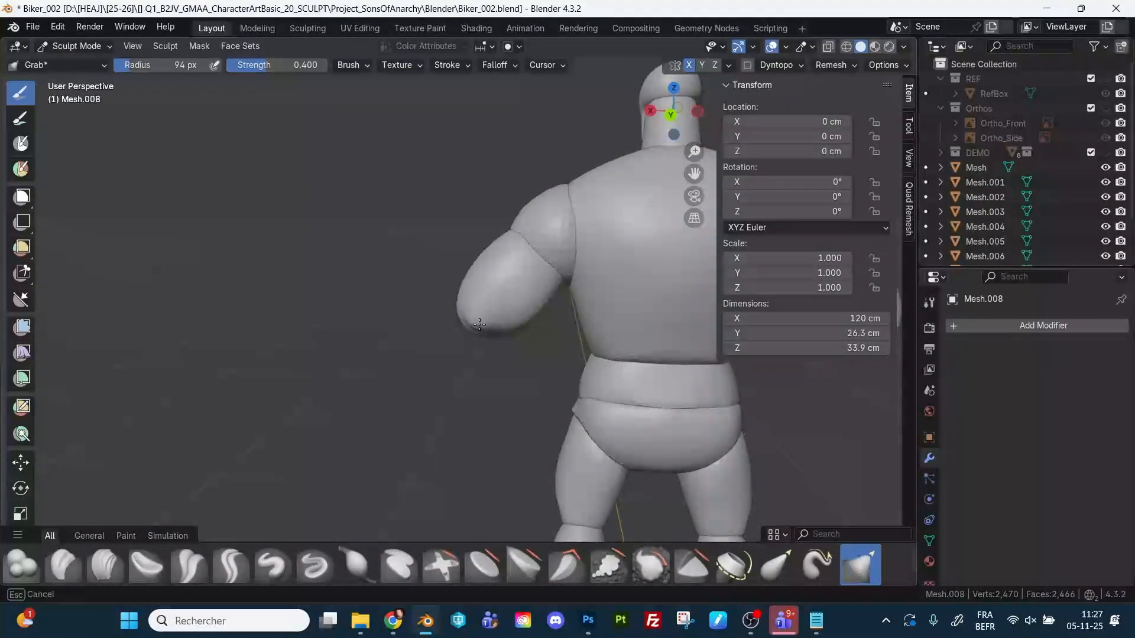
click(449, 352)
mouse_move(449, 352)
middle_down()
mouse_move(506, 355)
mouse_move(492, 356)
mouse_move(484, 387)
mouse_move(505, 439)
middle_up()
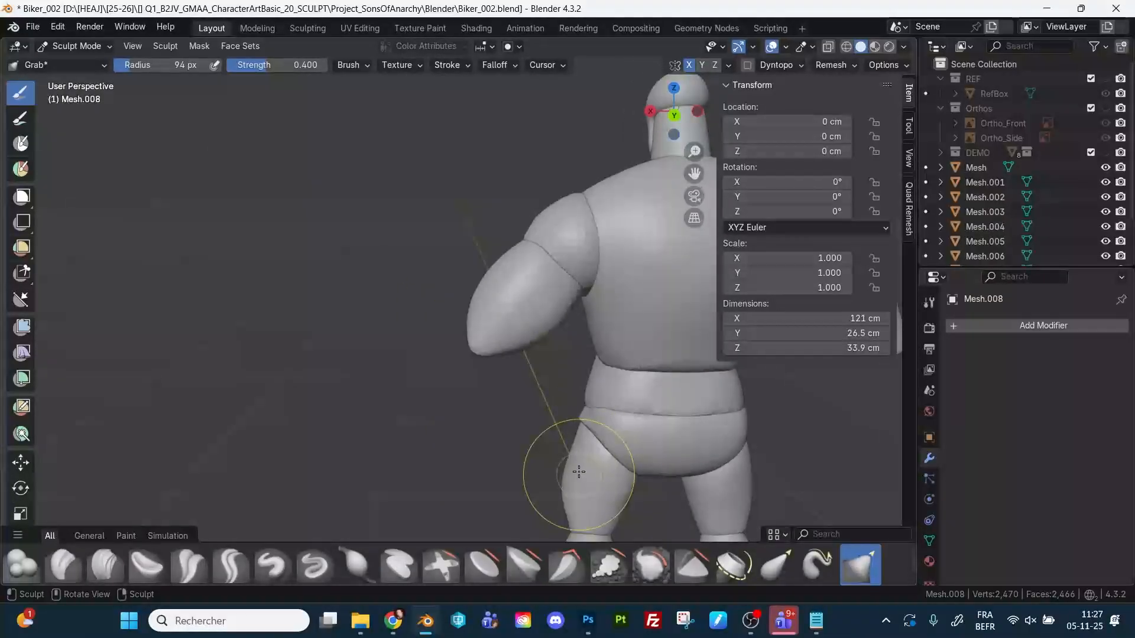
mouse_move(579, 471)
middle_down()
mouse_move(684, 410)
mouse_move(567, 398)
middle_up()
Show the Orthos references and widen the upper arms front to back in the right side view with the Grab brush at 127 px.
click(675, 112)
click(1105, 109)
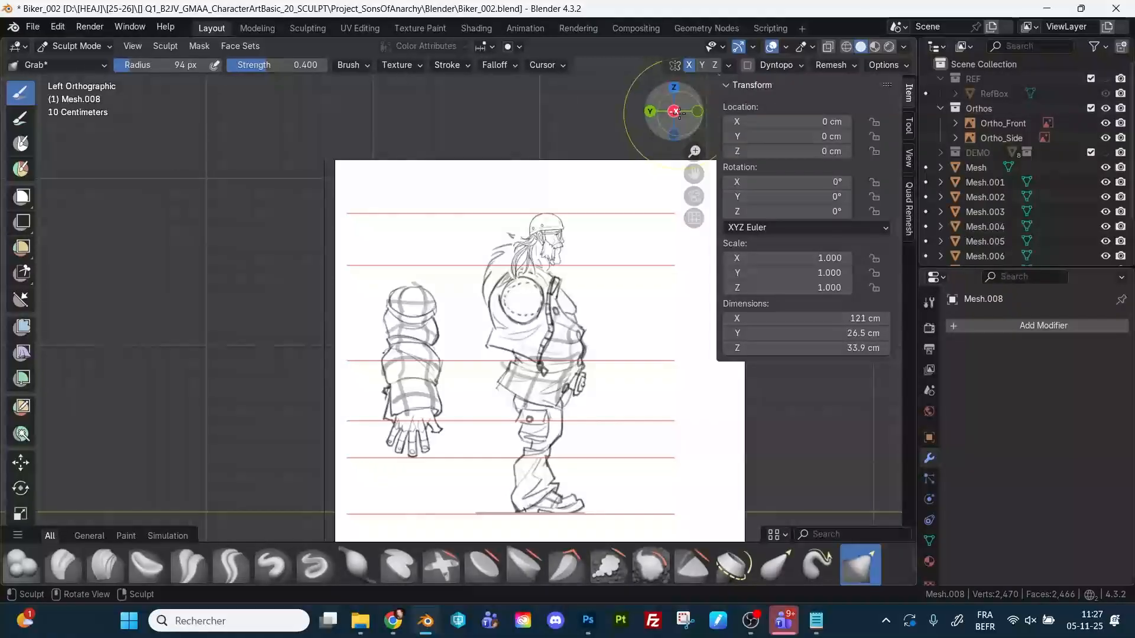
click(676, 111)
scroll(456, 344, up, 6)
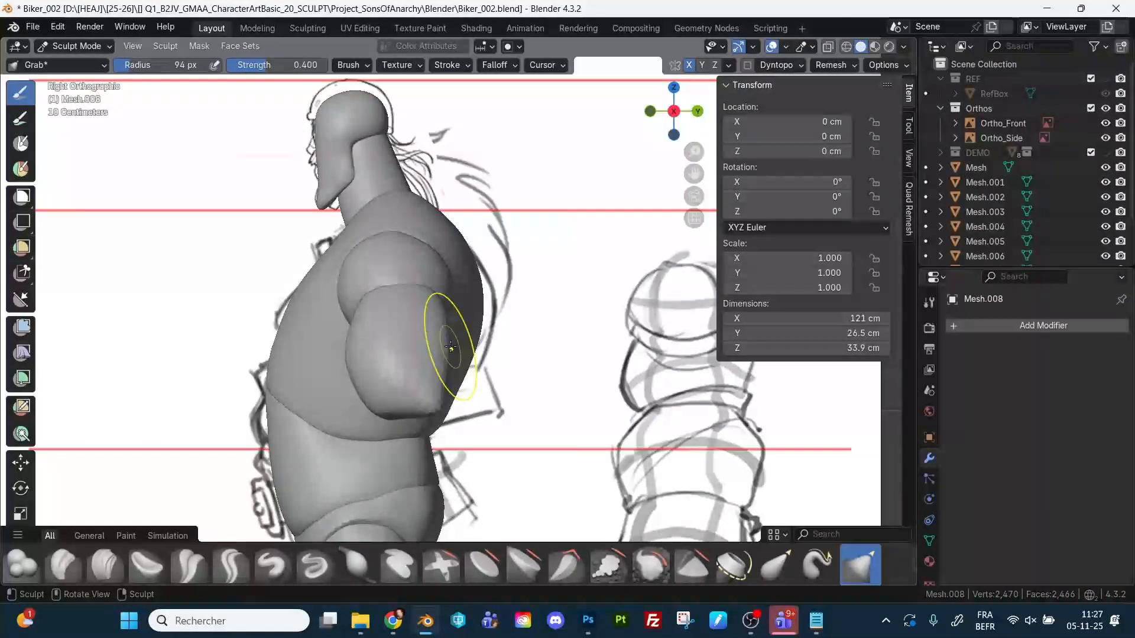
drag(395, 349, 355, 355)
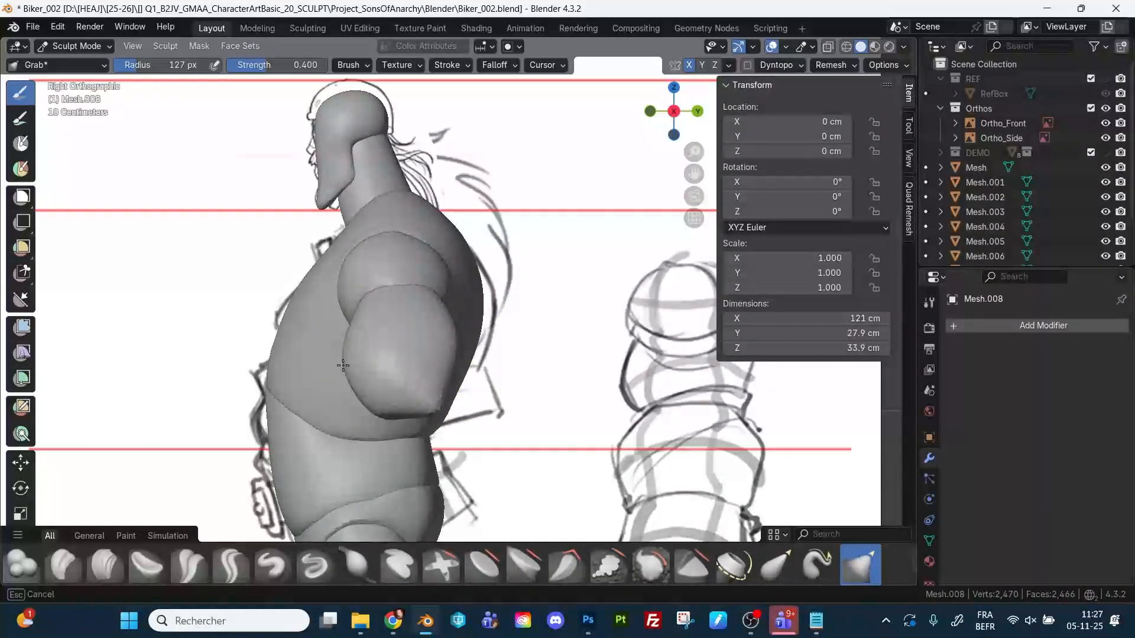
Fill out the upper arms from the front with the Inflate/Deflate brush at 40 px.
mouse_move(355, 354)
middle_down()
mouse_move(246, 257)
mouse_move(411, 354)
mouse_move(471, 367)
mouse_move(646, 344)
mouse_move(636, 432)
mouse_move(456, 296)
middle_up()
key(i)
key(f)
click(448, 291)
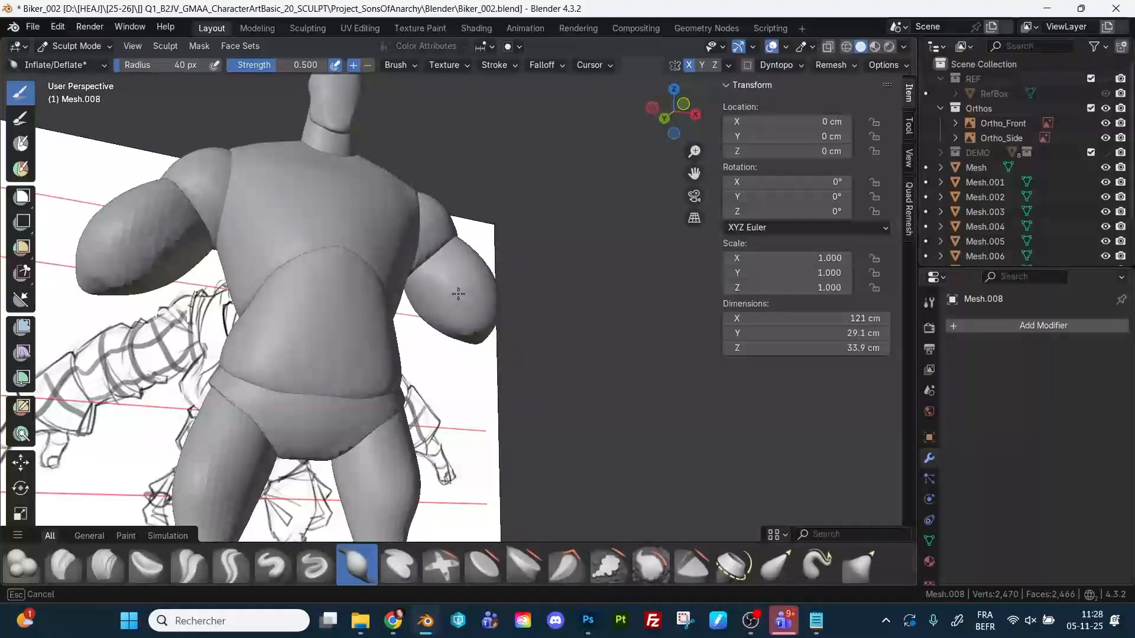
mouse_move(691, 351)
middle_down()
mouse_move(658, 357)
mouse_move(654, 399)
middle_up()
Mask the elbow ends of the upper arms and extract the masked area as a new forearm mesh.
middle_drag(653, 399, 482, 309)
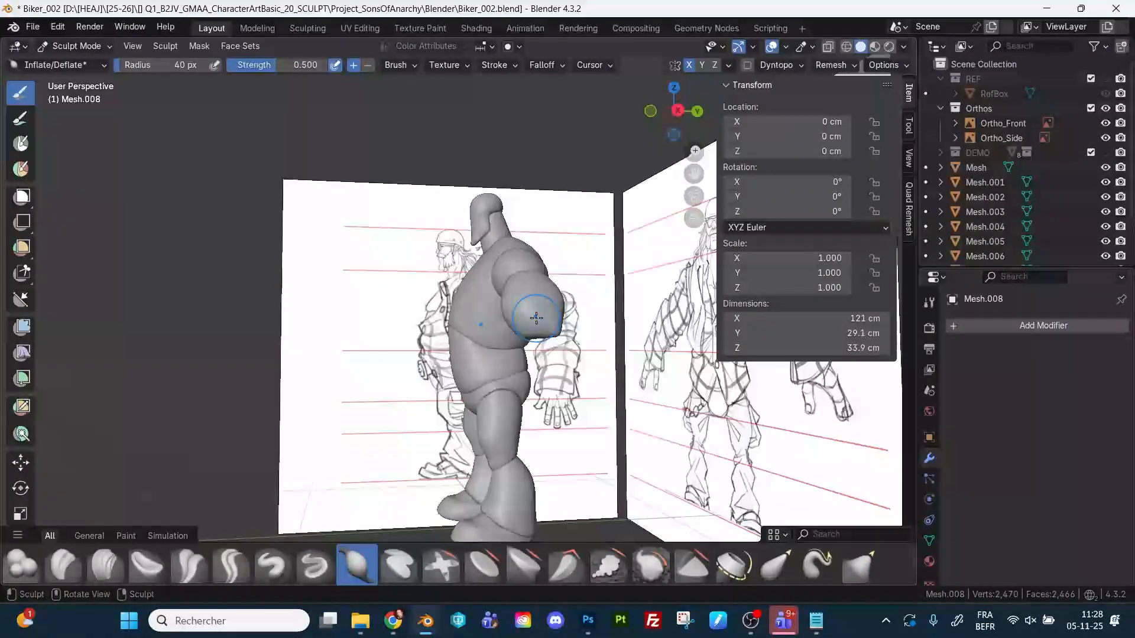
key(shift+space)
click(482, 327)
click(535, 319)
click(199, 46)
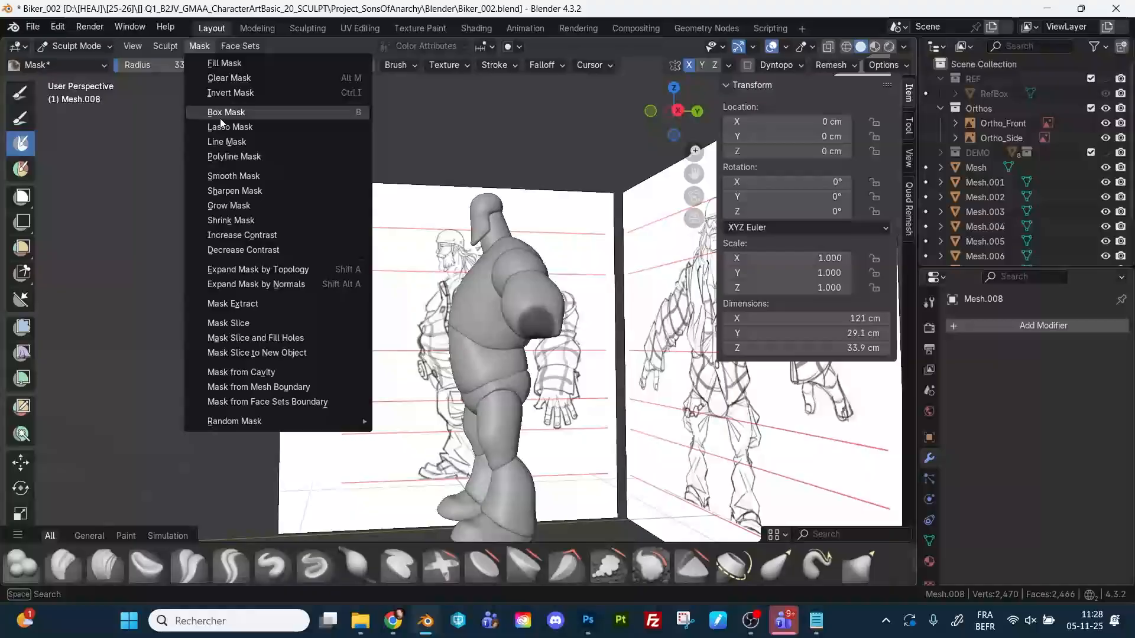
click(235, 304)
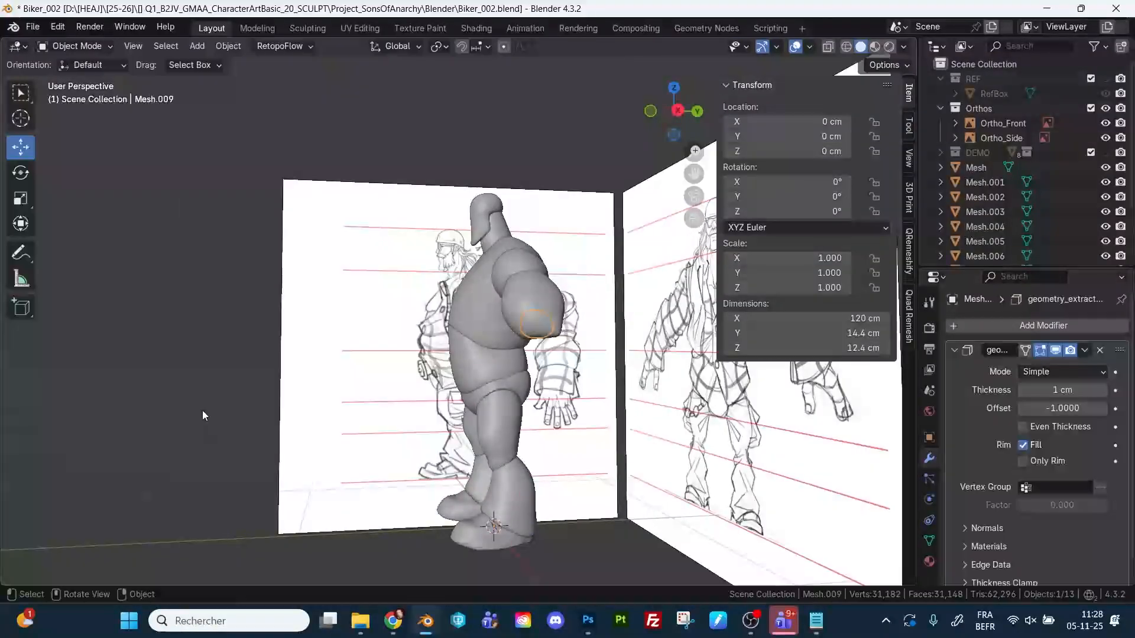
Apply the extraction modifier on the new forearm mesh and enter Sculpt Mode on it.
click(1084, 350)
click(1059, 367)
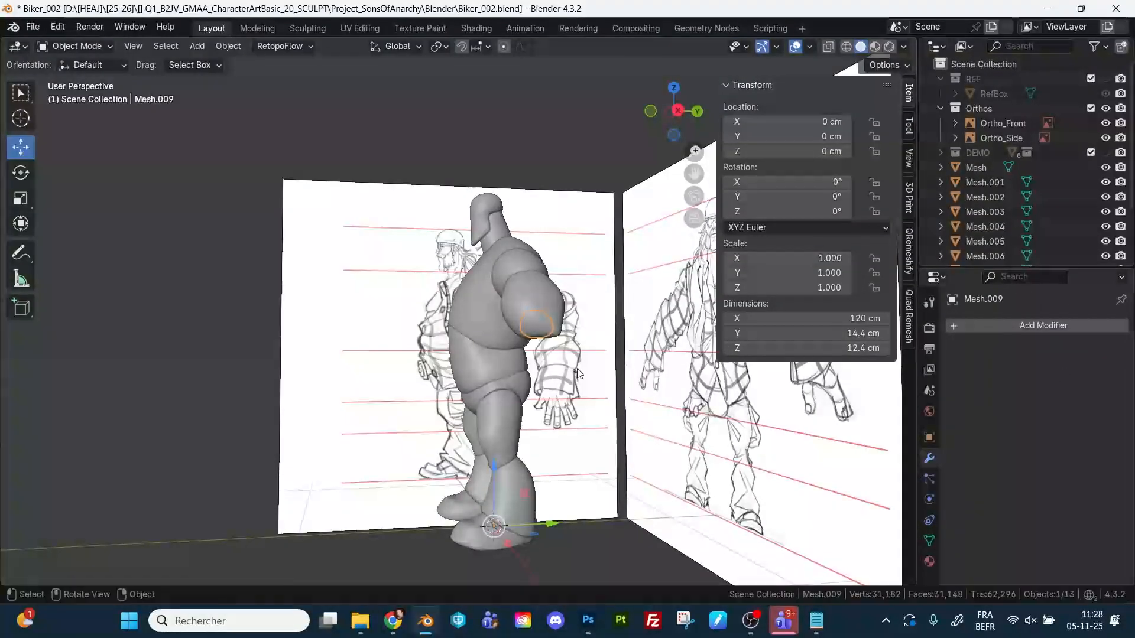
key(ctrl+Tab)
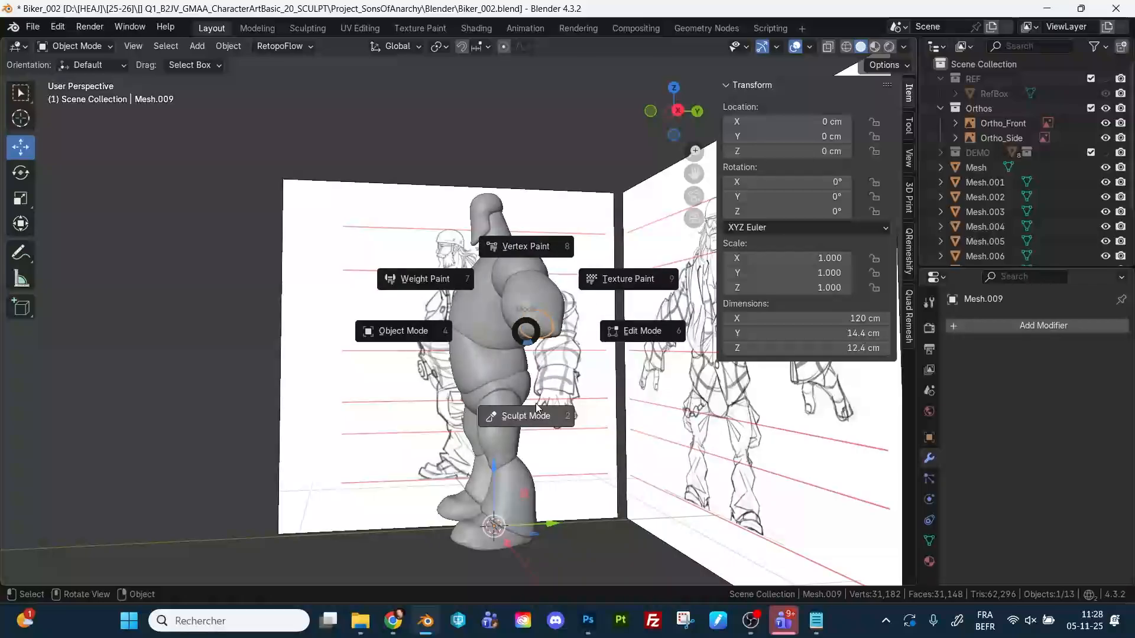
click(539, 352)
Inflate the extracted forearm patches into rounded volumes with the Inflate/Deflate brush at 64 px and remesh them.
key(i)
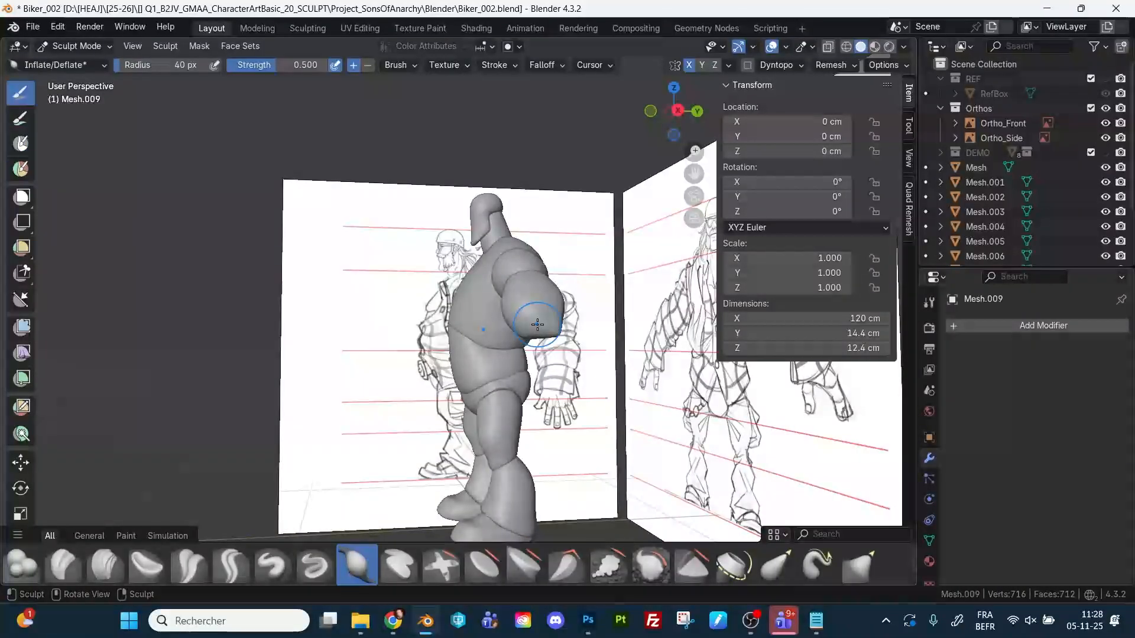
key(f)
click(549, 323)
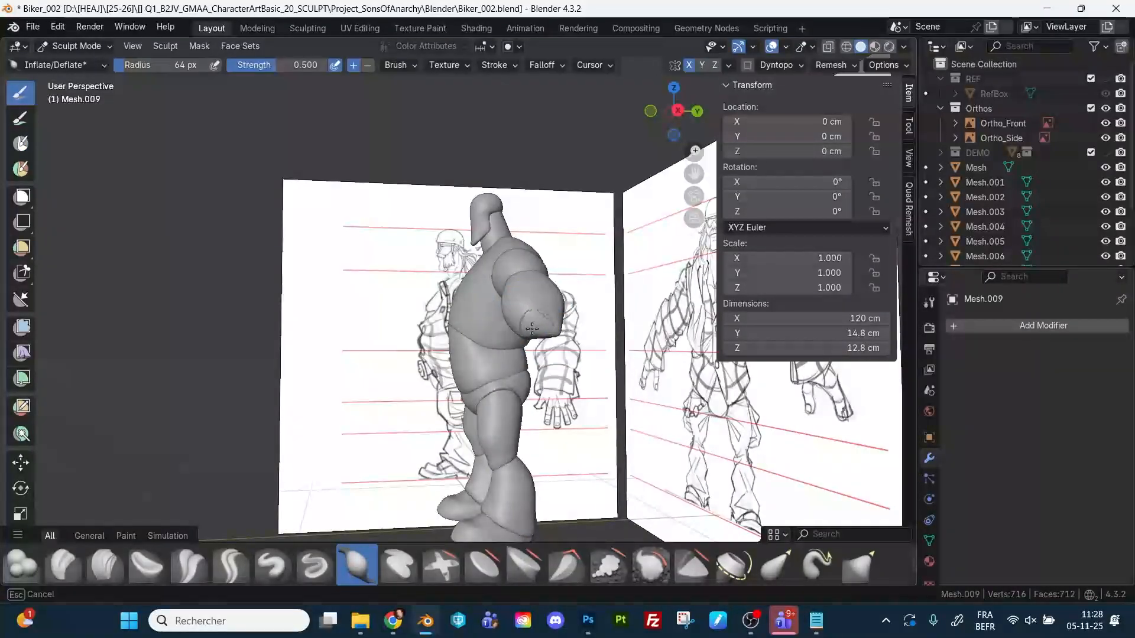
drag(532, 328, 542, 314)
drag(534, 352, 355, 367)
middle_drag(354, 366, 479, 336)
key(ctrl)
key(ctrl+r)
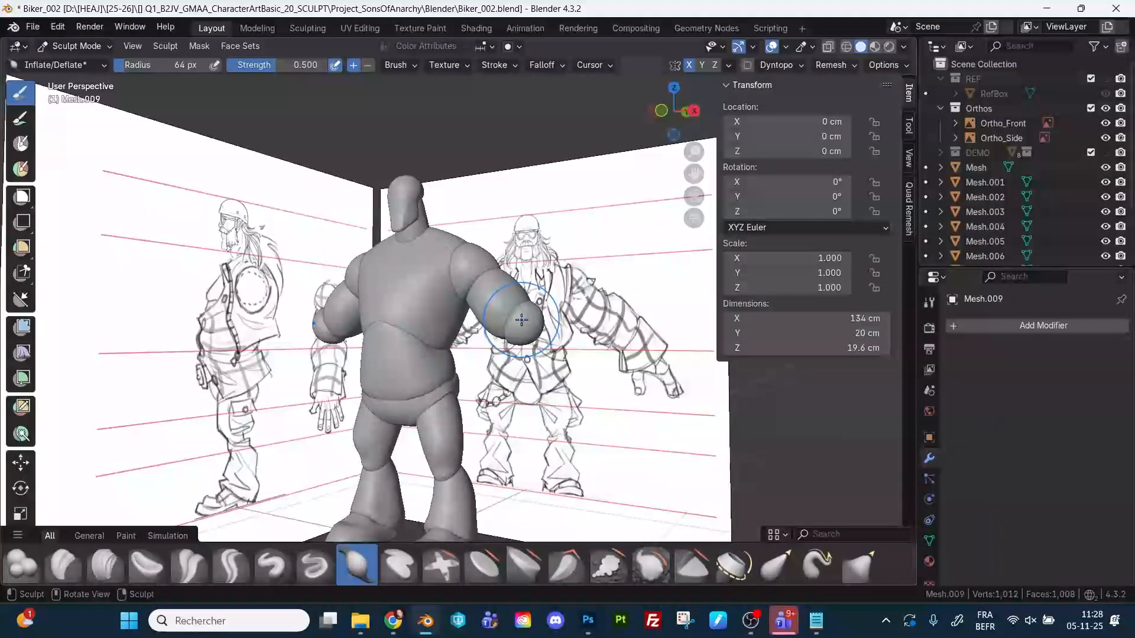
Pull the forearm volumes out from the elbows with the Grab brush at 76 px and inflate them further.
key(g)
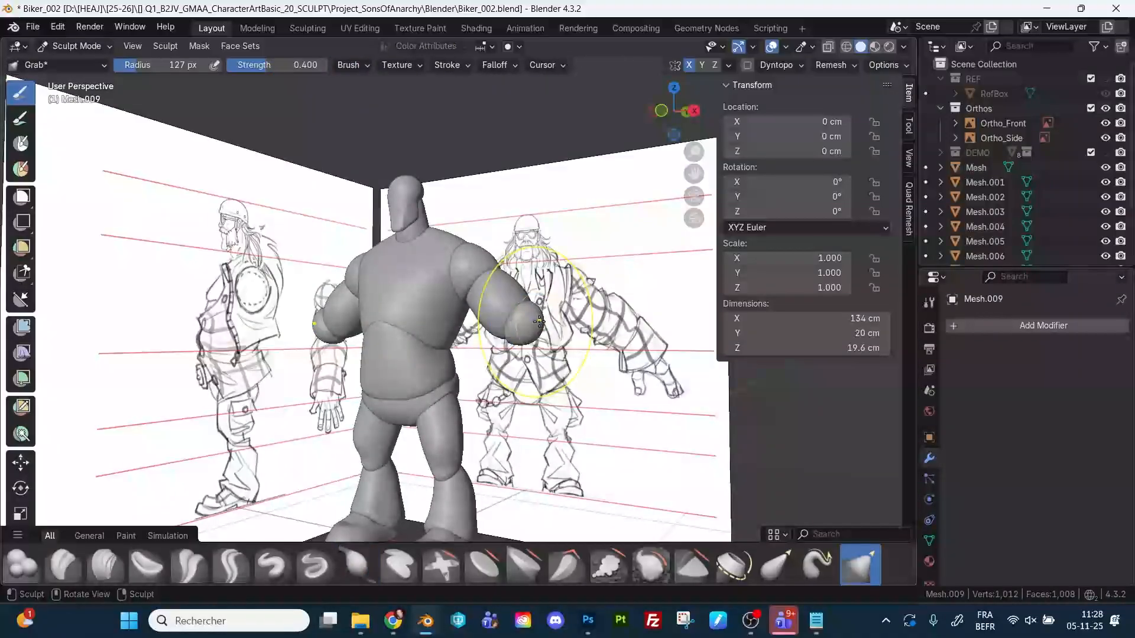
key(f)
click(534, 325)
drag(534, 325, 514, 355)
key(i)
mouse_move(514, 355)
middle_down()
mouse_move(478, 354)
mouse_move(656, 338)
mouse_move(631, 347)
mouse_move(653, 322)
mouse_move(560, 324)
middle_up()
Stretch and inflate the forearms along the front sketch's sleeves, using Grab at 76 px and 61 px and Inflate/Deflate at 64 px.
key(g)
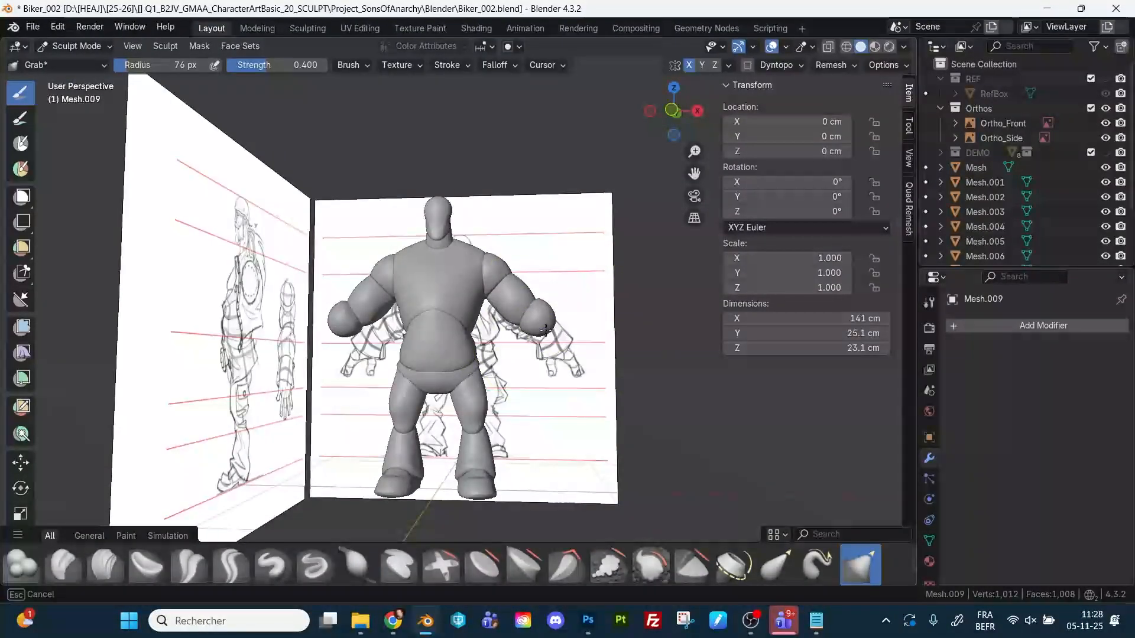
click(672, 111)
key(i)
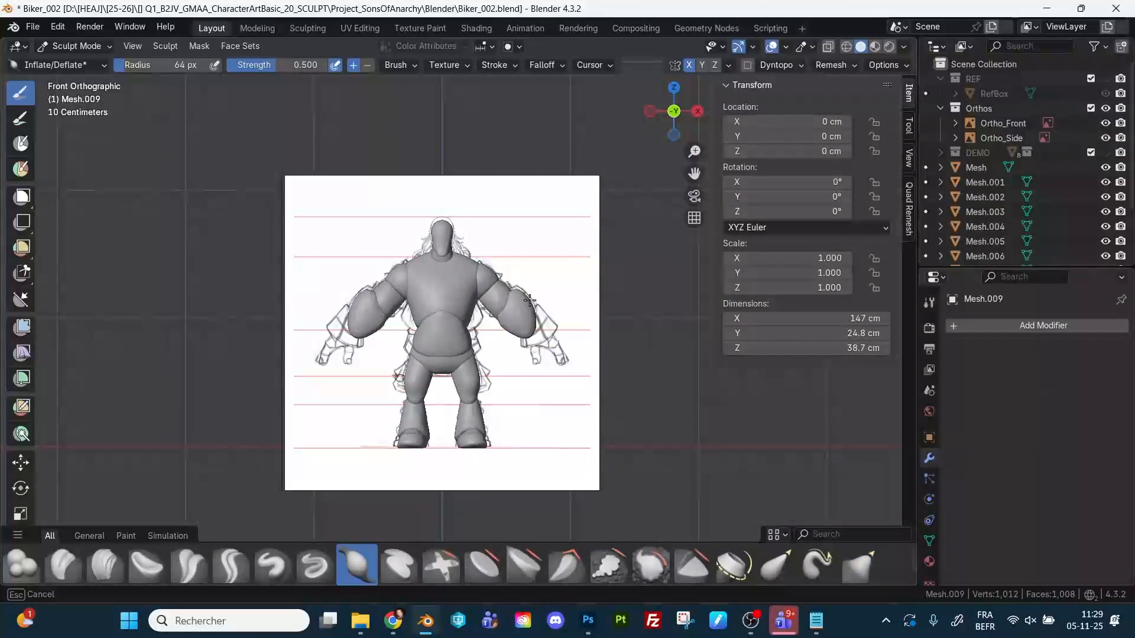
key(g)
drag(534, 325, 538, 323)
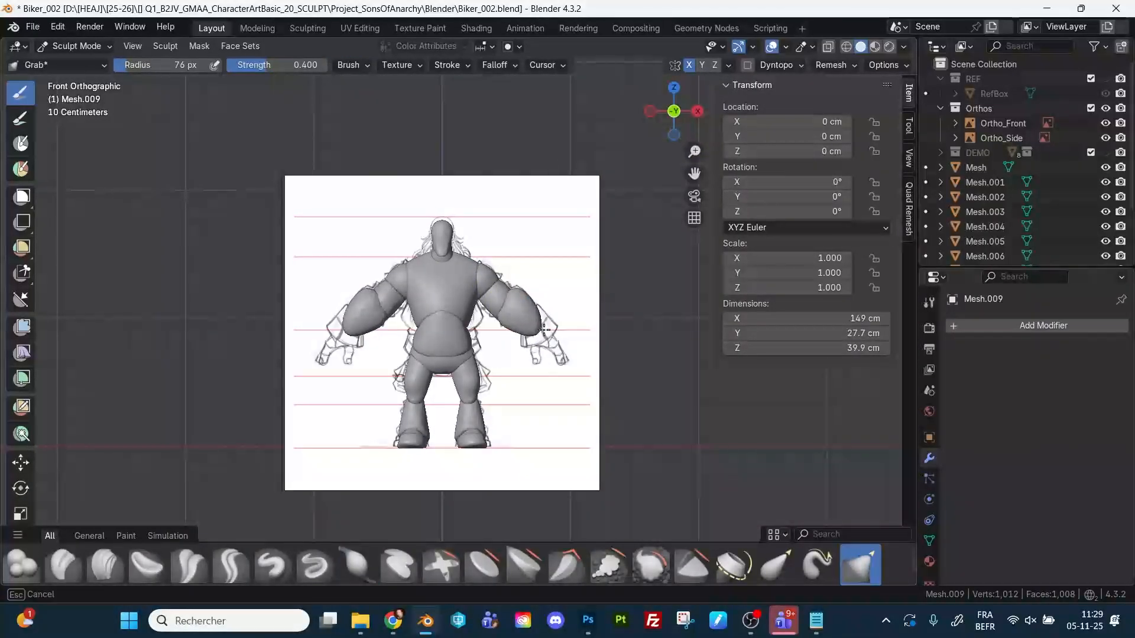
middle_drag(615, 322, 455, 354)
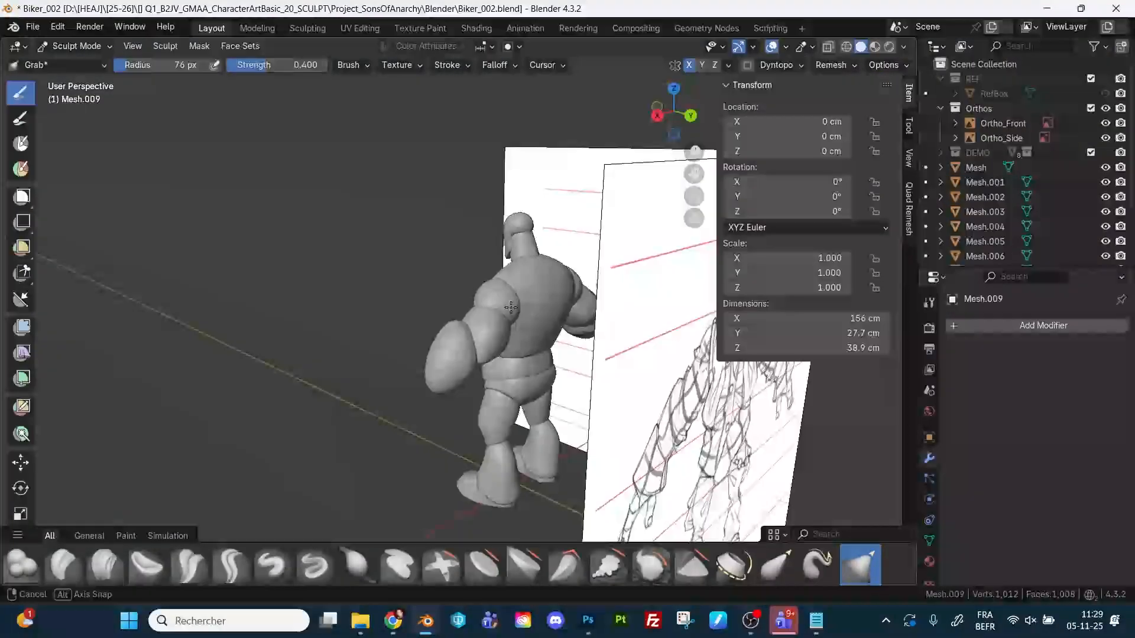
mouse_move(466, 379)
middle_down()
mouse_move(483, 344)
mouse_move(478, 377)
mouse_move(450, 371)
middle_up()
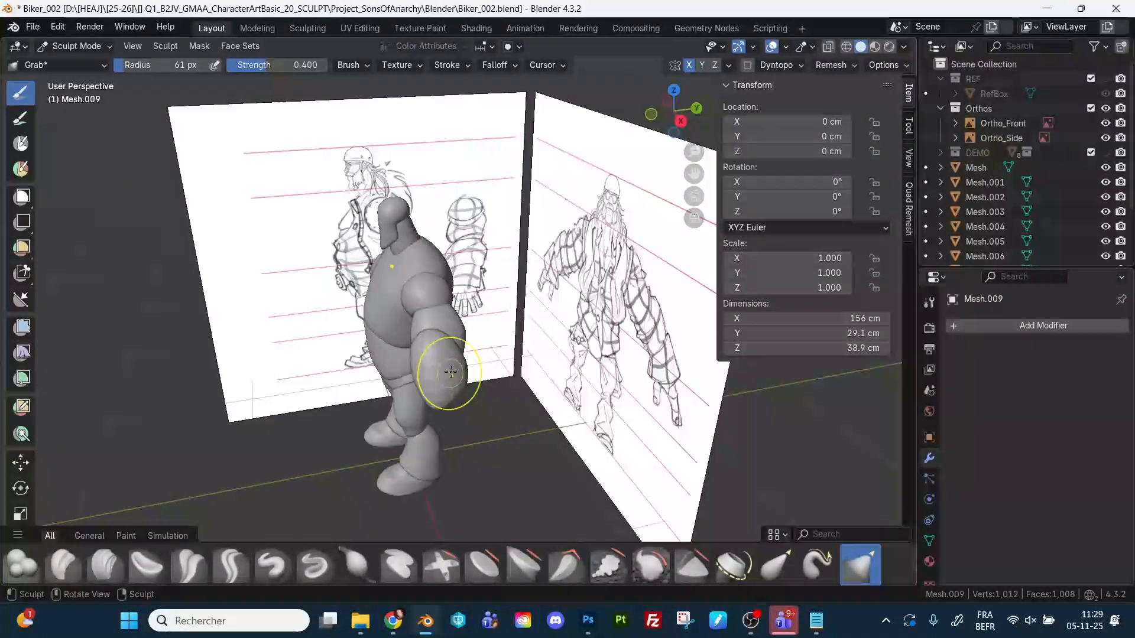
Switch to the shoulder mesh and widen the shoulders over the upper arms with the Grab brush at 35 px.
mouse_move(440, 324)
middle_down()
mouse_move(427, 338)
mouse_move(498, 292)
mouse_move(444, 329)
mouse_move(471, 321)
mouse_move(391, 392)
mouse_move(393, 342)
middle_up()
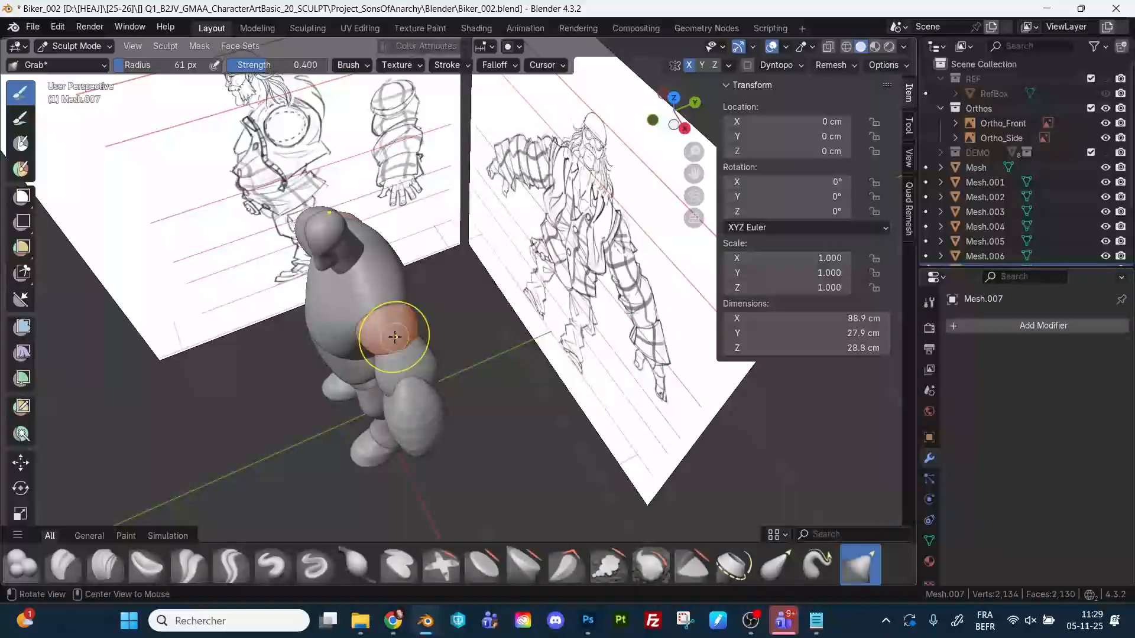
key(a)
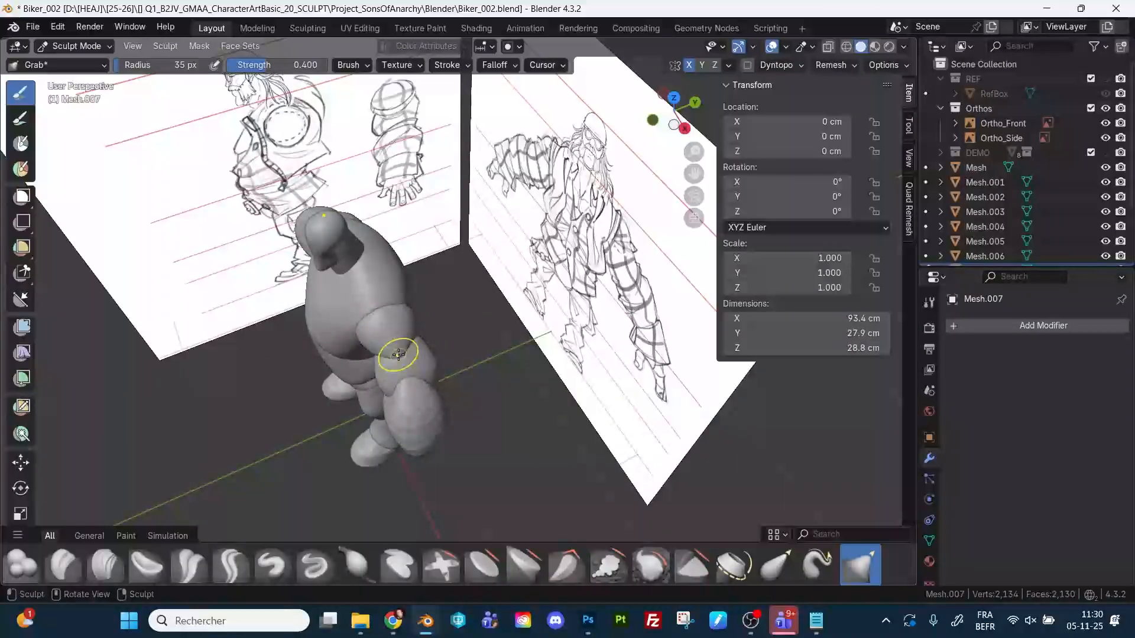
middle_drag(399, 354, 418, 346)
drag(418, 347, 413, 348)
middle_drag(412, 349, 481, 293)
drag(421, 354, 428, 350)
Switch sculpting back to the forearm mesh and hide the Orthos reference collection.
mouse_move(428, 350)
middle_down()
mouse_move(400, 367)
mouse_move(453, 326)
mouse_move(400, 368)
mouse_move(417, 399)
mouse_move(390, 379)
mouse_move(425, 422)
mouse_move(373, 471)
mouse_move(348, 438)
mouse_move(534, 413)
mouse_move(668, 429)
middle_up()
key(alt+q)
key(f)
click(408, 367)
key(alt+q)
click(1106, 108)
Reshape the lower ends of the forearms with short sculpting strokes from several angles.
mouse_move(622, 395)
middle_down()
mouse_move(655, 418)
mouse_move(617, 433)
middle_up()
drag(610, 434, 597, 440)
middle_drag(641, 429, 602, 447)
drag(604, 443, 600, 449)
mouse_move(654, 422)
middle_down()
mouse_move(616, 438)
mouse_move(650, 440)
middle_up()
drag(643, 477, 650, 485)
Flatten the wrist ends of the forearms with the Flatten/Contrast brush at 98 px.
mouse_move(662, 482)
middle_down()
mouse_move(678, 480)
mouse_move(654, 484)
mouse_move(524, 436)
mouse_move(637, 394)
mouse_move(502, 334)
mouse_move(454, 274)
middle_up()
key(shift+t)
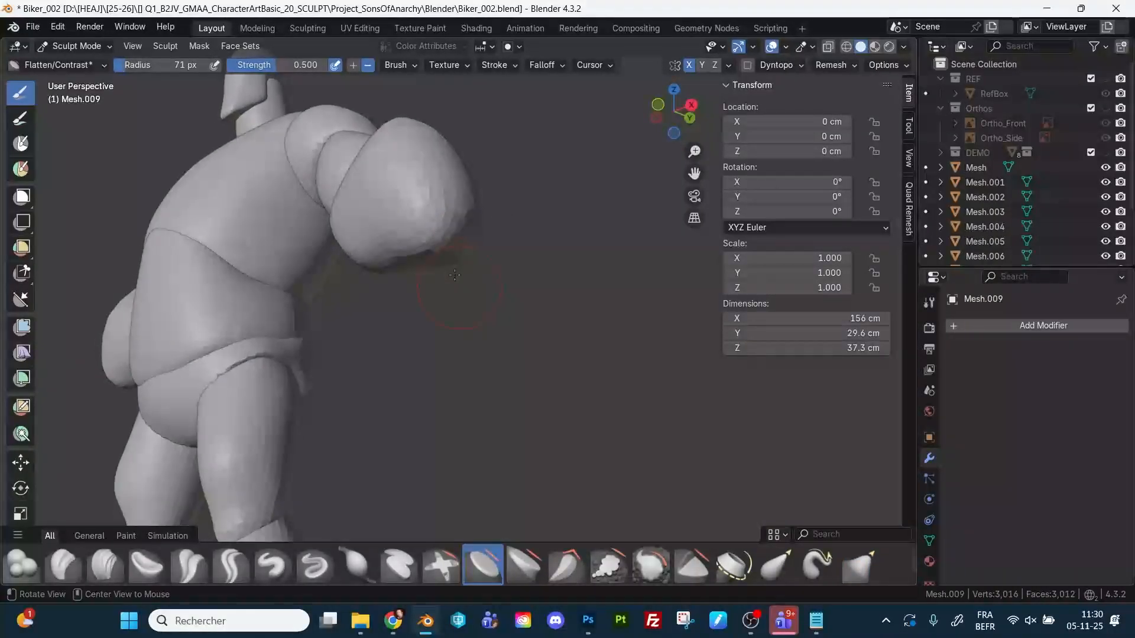
key(f)
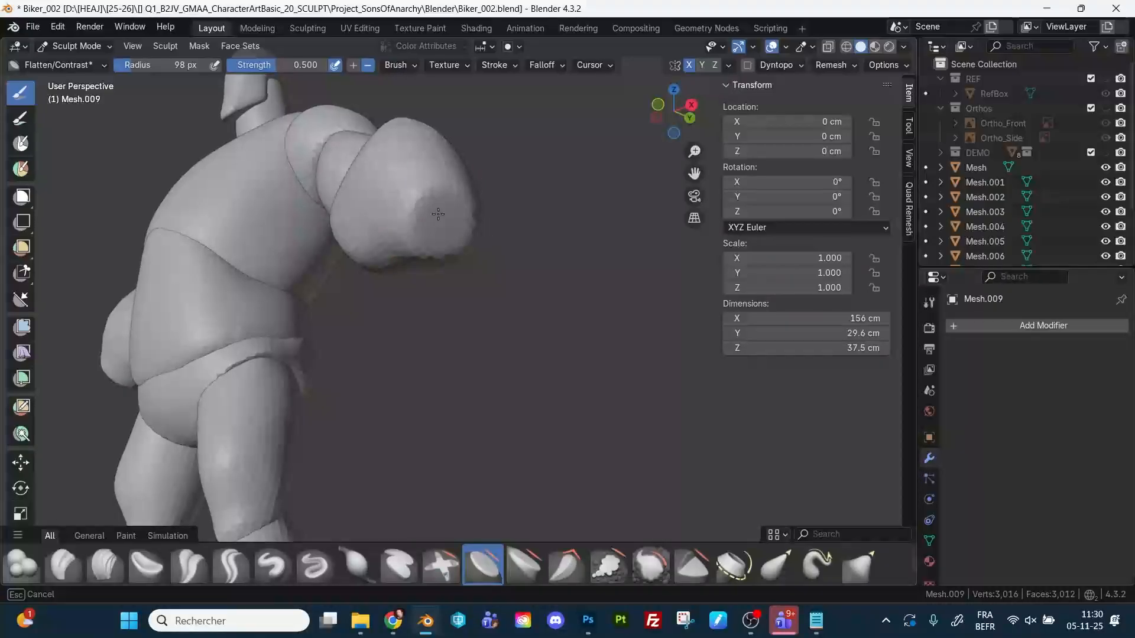
right_click(438, 214)
right_click(435, 228)
mouse_move(518, 301)
middle_down()
mouse_move(572, 297)
mouse_move(620, 320)
mouse_move(585, 295)
middle_up()
scroll(573, 296, down, 5)
Refine the surface and ends of both forearms with the Draw Sharp brush at 52 px.
key(d)
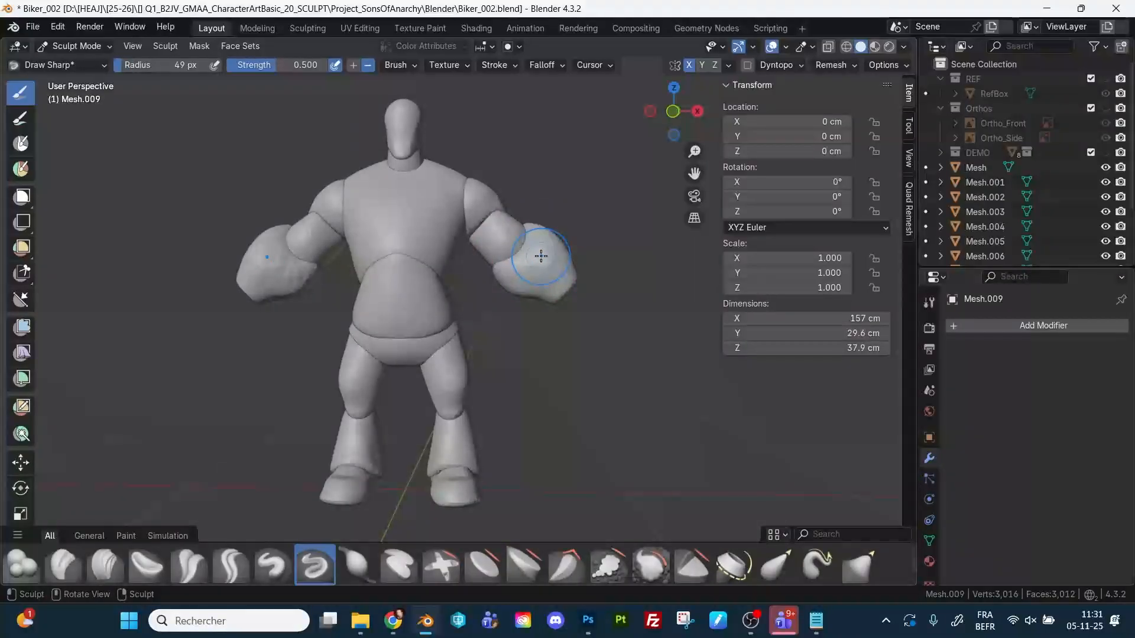
key(bracketleft)
key(bracketleft)
key(bracketleft)
key(bracketleft)
key(bracketleft)
key(bracketleft)
key(bracketright)
key(bracketright)
key(bracketright)
key(bracketright)
key(bracketright)
key(bracketright)
key(bracketright)
mouse_move(523, 256)
middle_down()
mouse_move(485, 245)
mouse_move(525, 233)
mouse_move(511, 243)
middle_up()
middle_drag(528, 288, 523, 256)
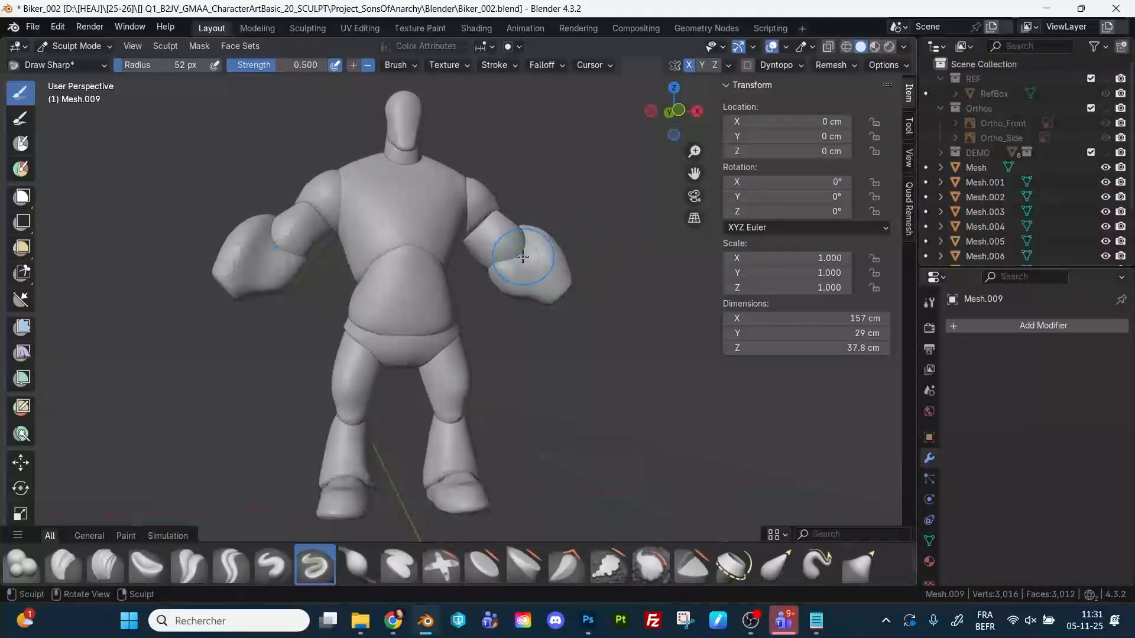
middle_drag(583, 218, 538, 244)
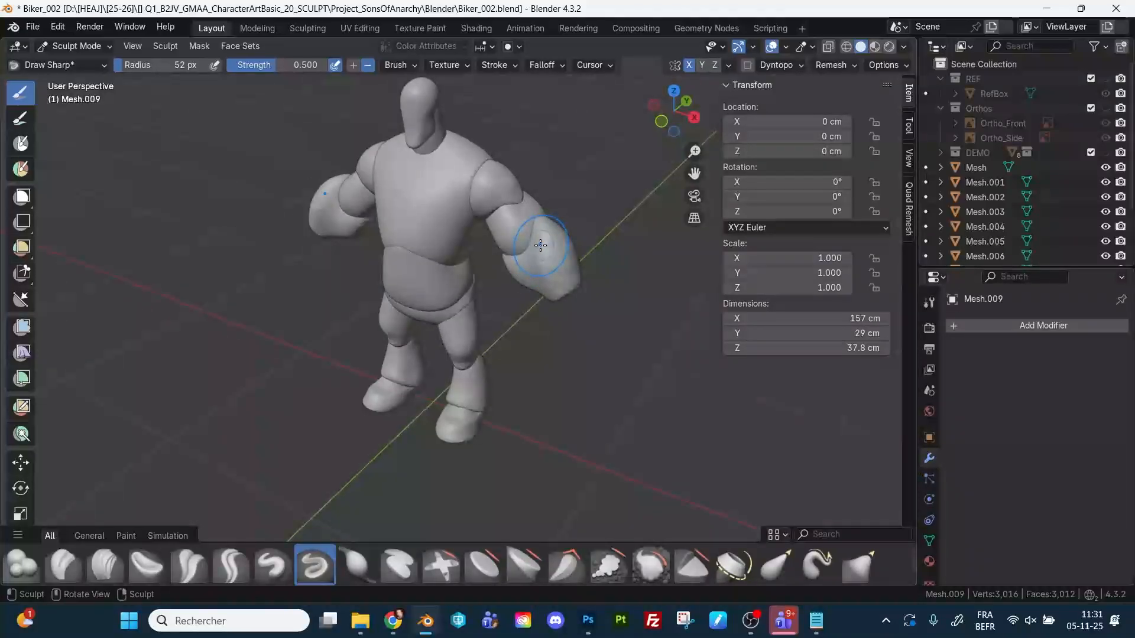
Adjust the forearm silhouette with the Grab brush, working at 75 px and 121 px.
key(g)
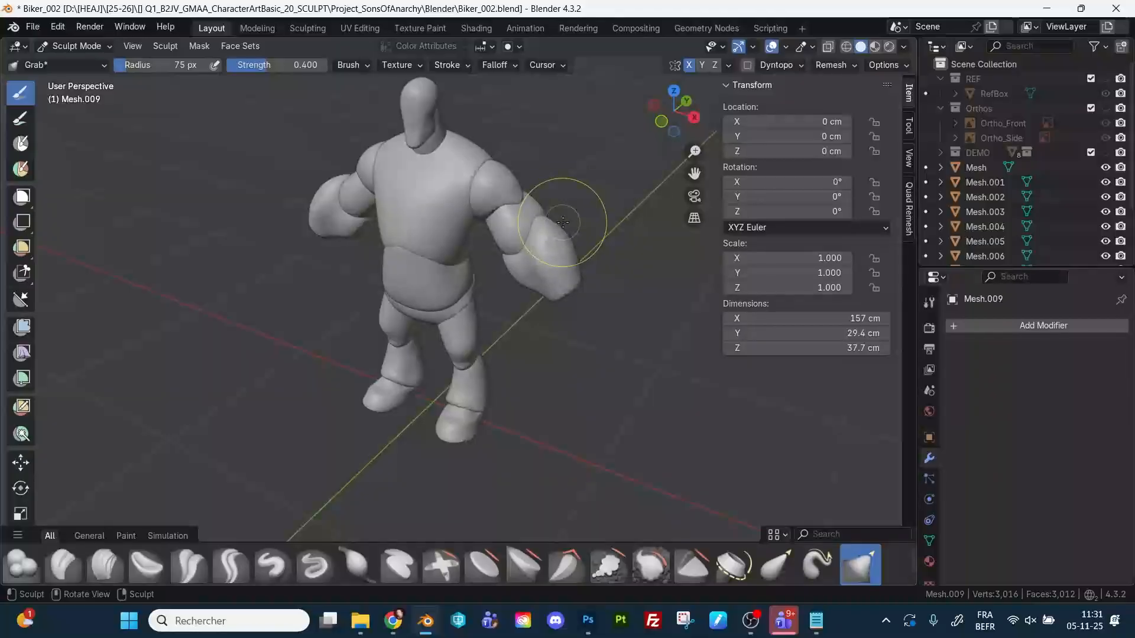
middle_drag(594, 226, 621, 190)
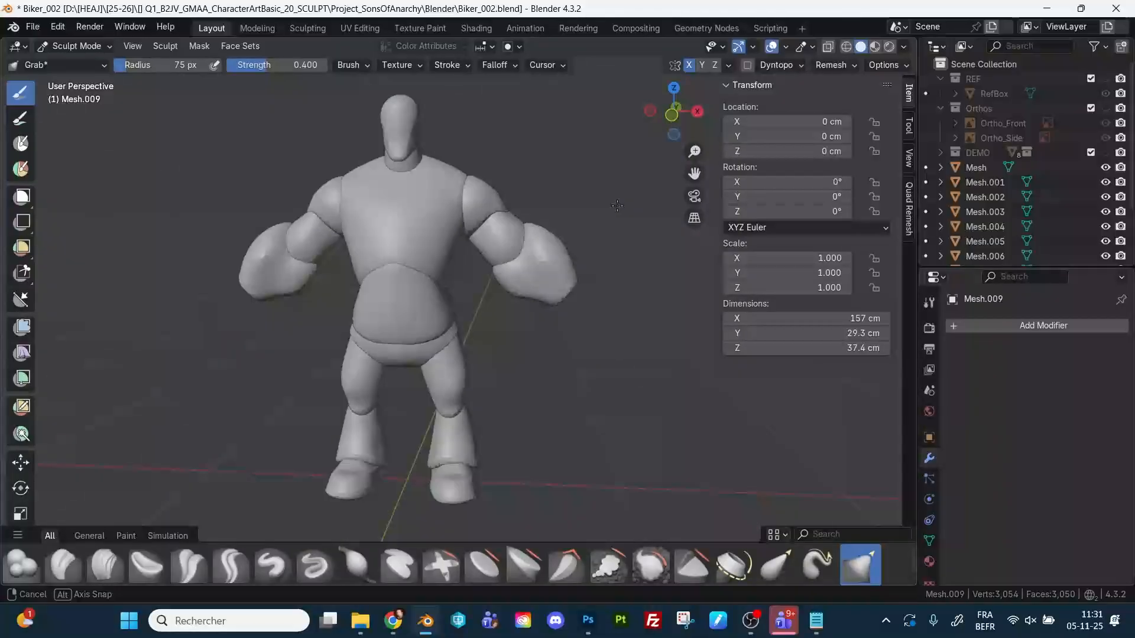
scroll(621, 190, up, 6)
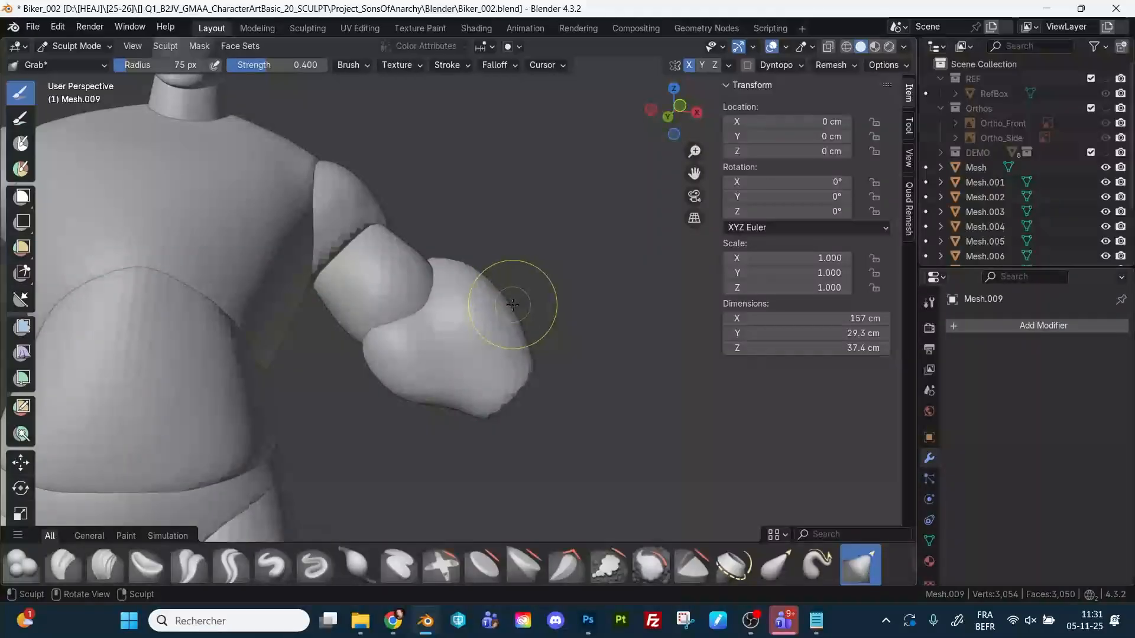
scroll(513, 316, down, 10)
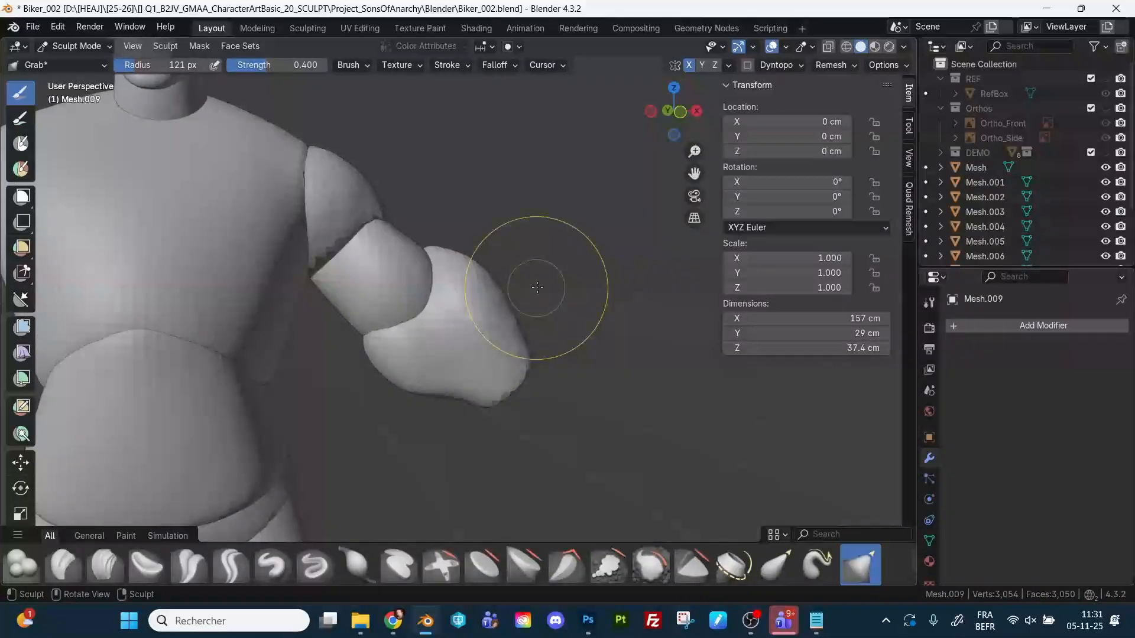
Compare the arms with the front and side reference sketches and reshape the forearm depth with the Grab brush at 78 px.
key(KP_1)
scroll(632, 266, up, 2)
ctrl+middle_drag(632, 267, 612, 207)
key(KP_3)
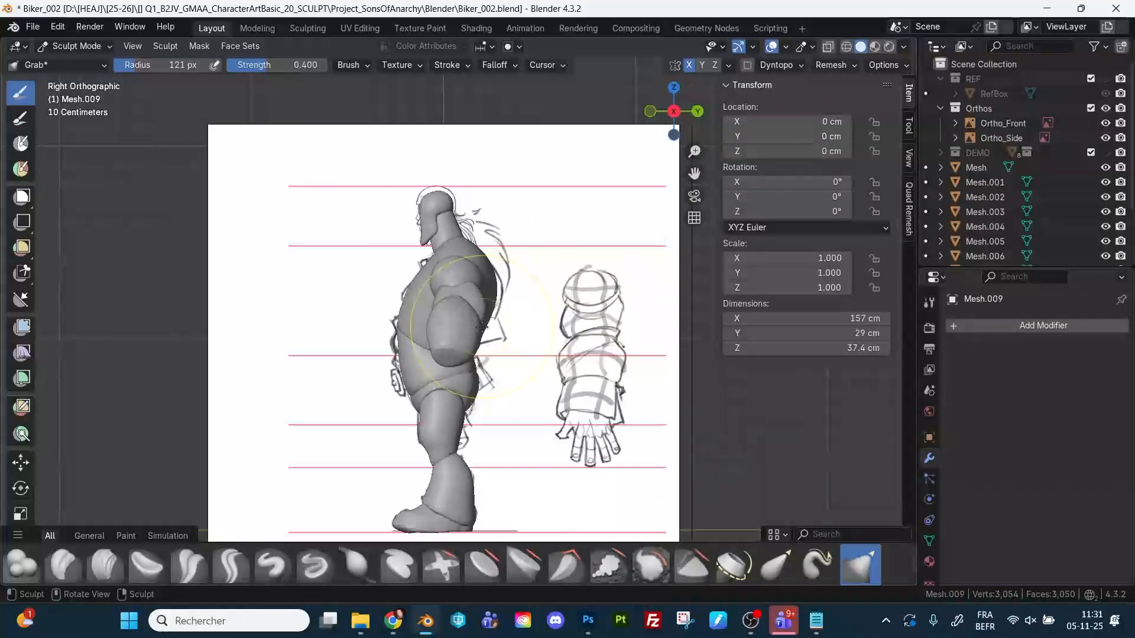
middle_drag(659, 272, 473, 272)
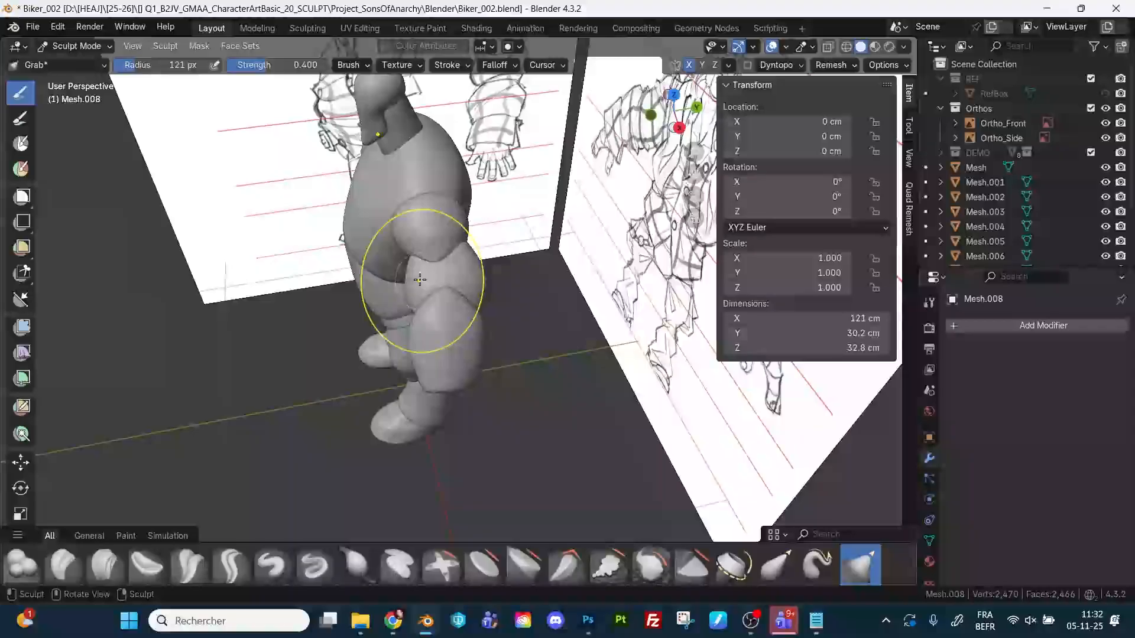
key(f)
click(400, 281)
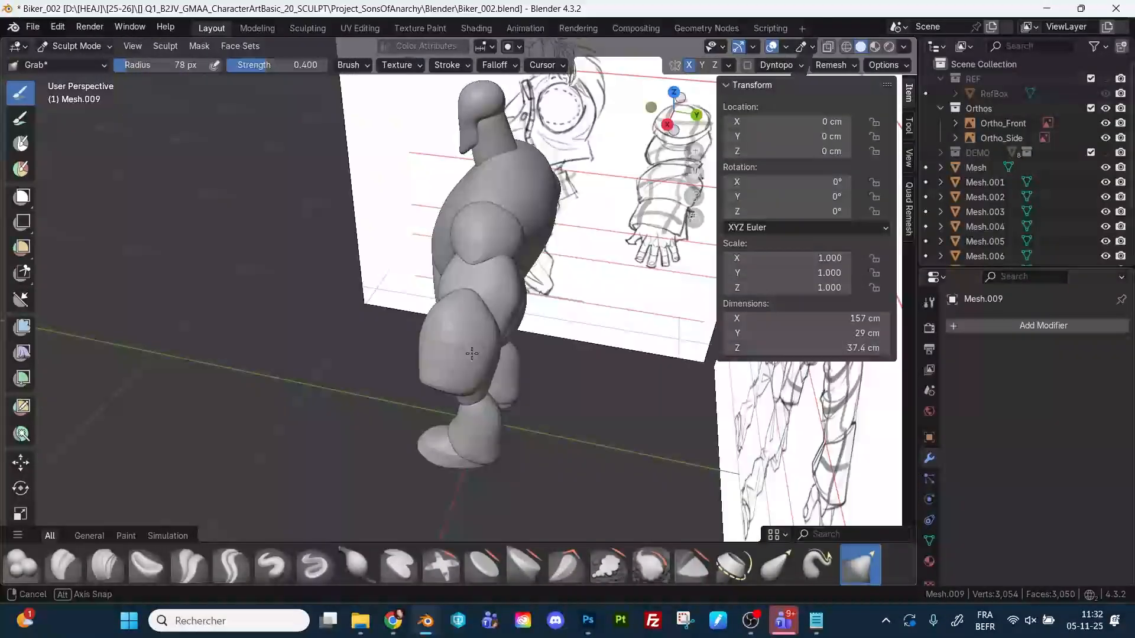
middle_drag(517, 362, 467, 344)
Inspect the forearms against the sketches from several angles, then switch sculpting to the upper-arm mesh with the Grab brush.
key(x)
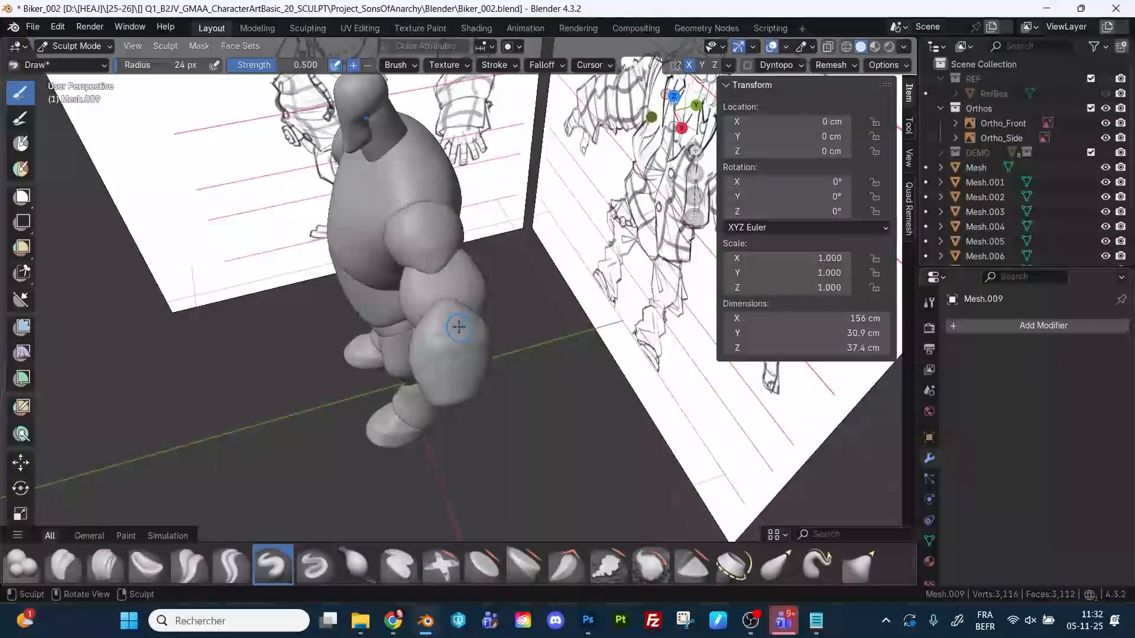
middle_drag(458, 327, 470, 354)
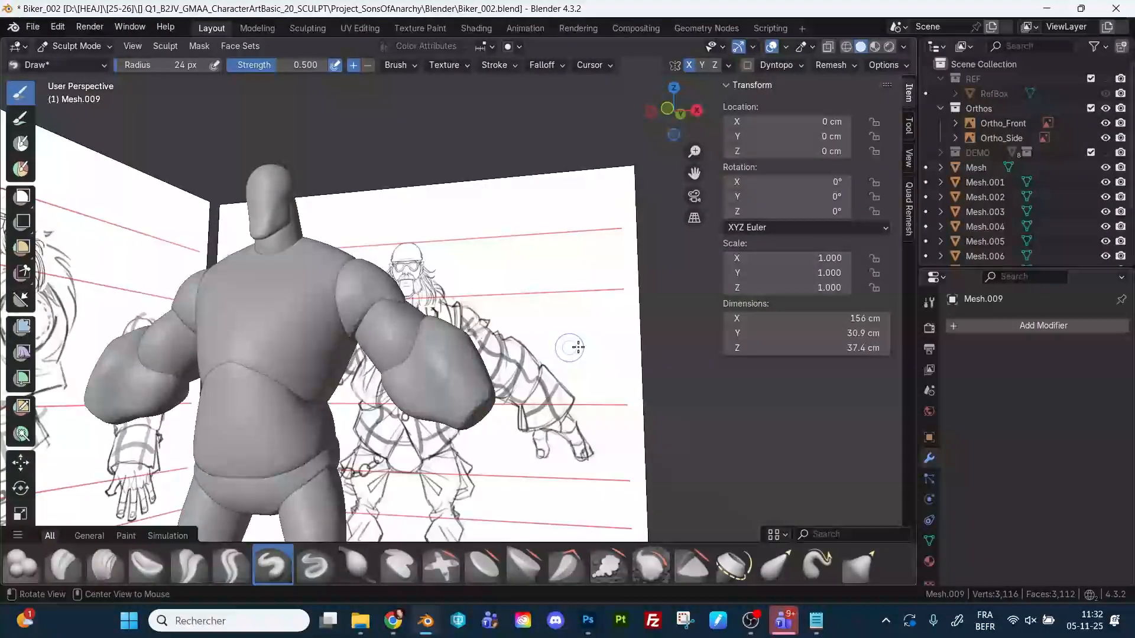
middle_drag(682, 336, 671, 370)
middle_drag(661, 414, 481, 354)
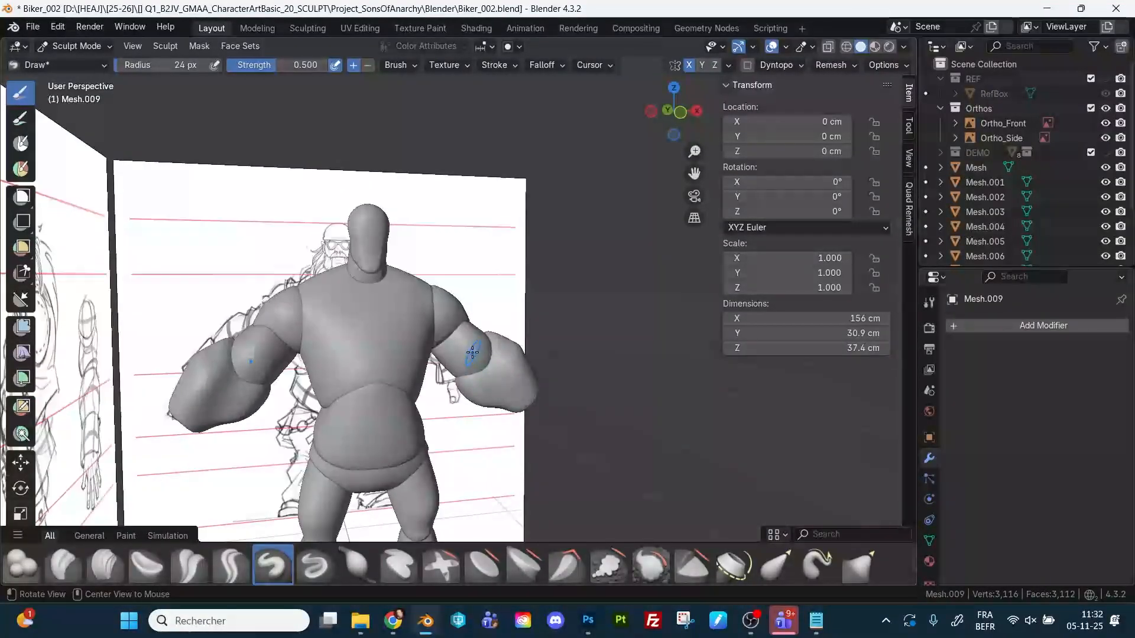
key(alt+q)
key(g)
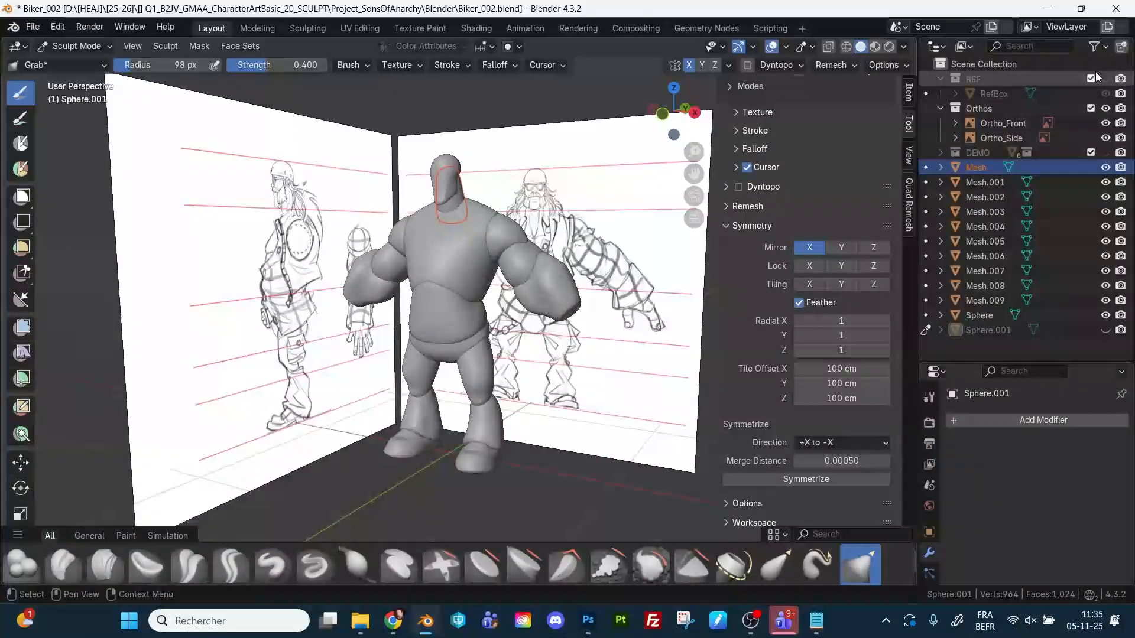
Create a new collection in the scene and name it Blocking.
scroll(1020, 179, up, 1)
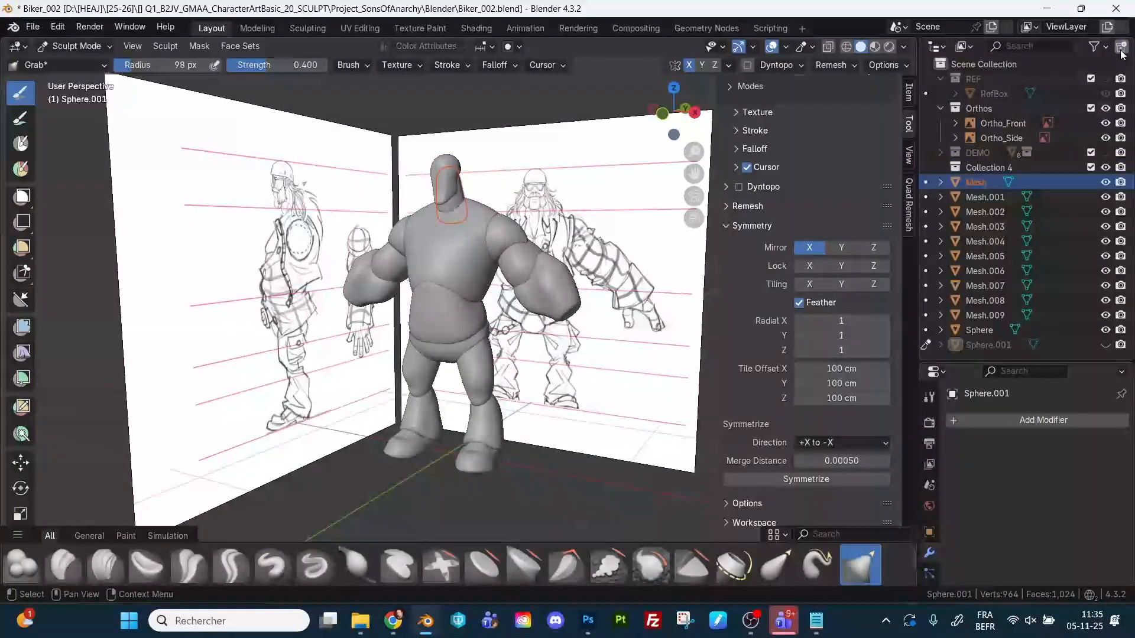
double_click(989, 168)
text(Bl)
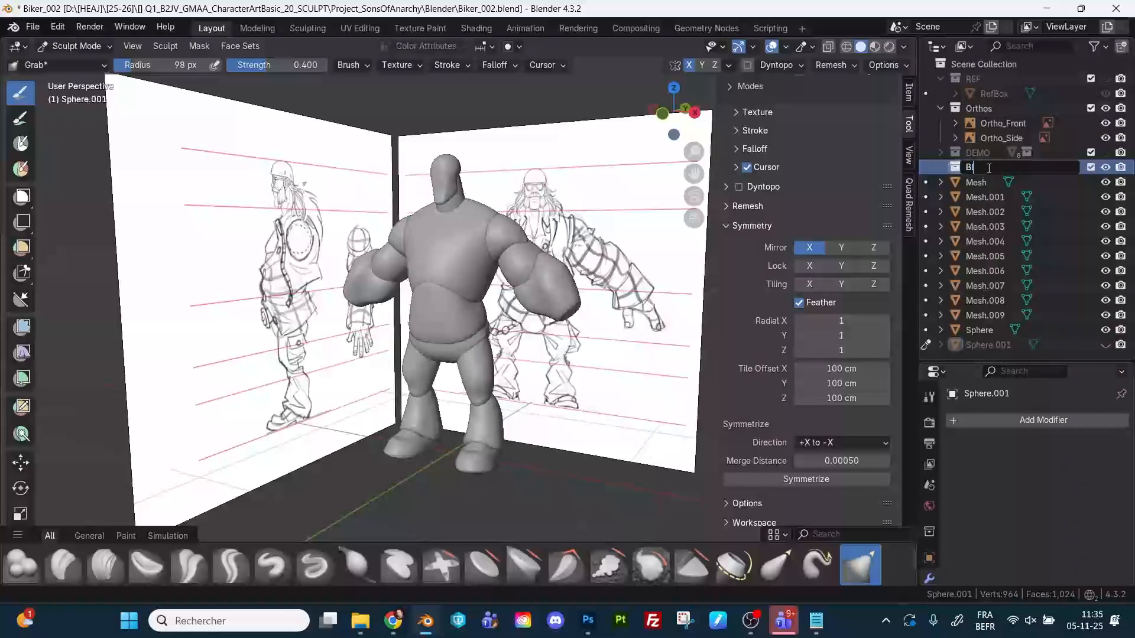
text(ocking)
key(Return)
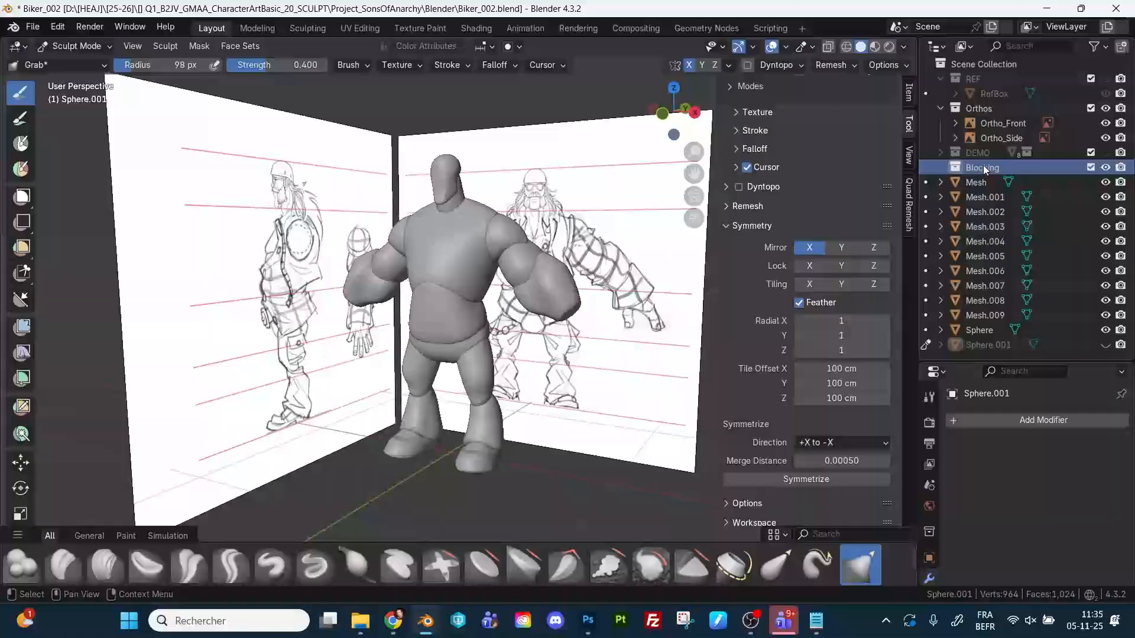
Move all the body parts from Mesh through Sphere into the Blocking collection and delete the hidden Sphere.001.
click(982, 180)
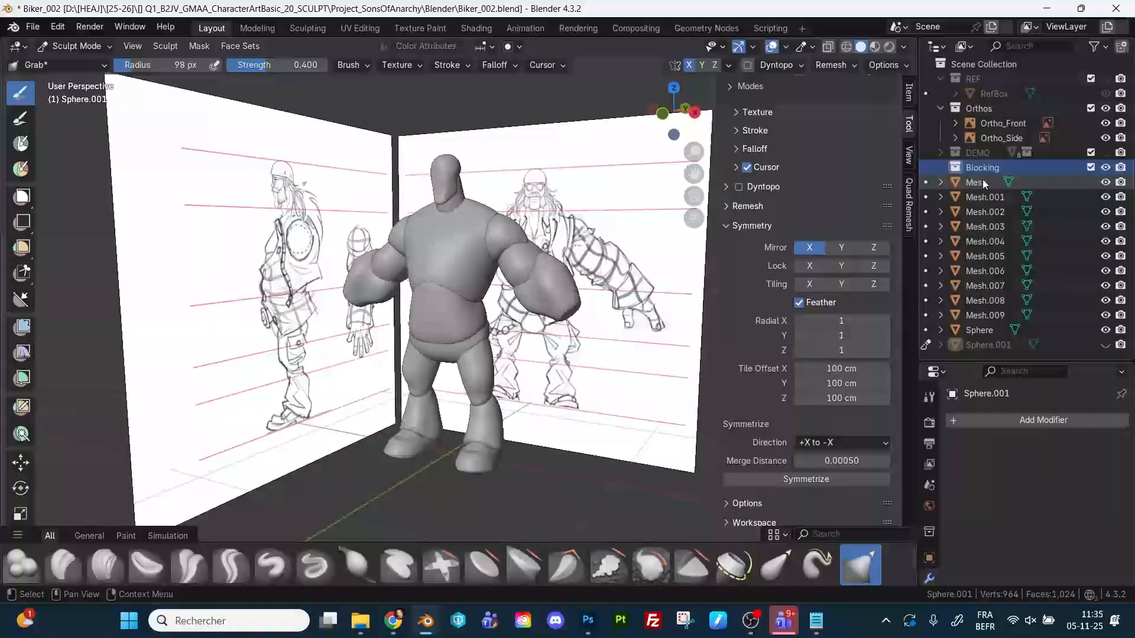
shift+click(984, 330)
drag(977, 183, 980, 177)
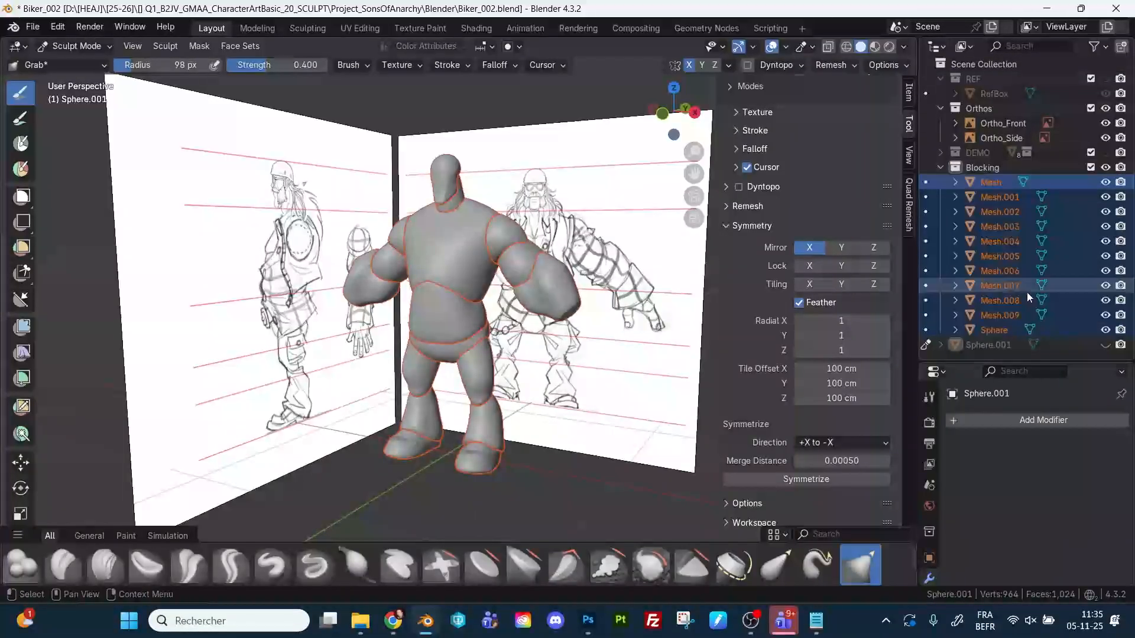
click(1000, 344)
key(Delete)
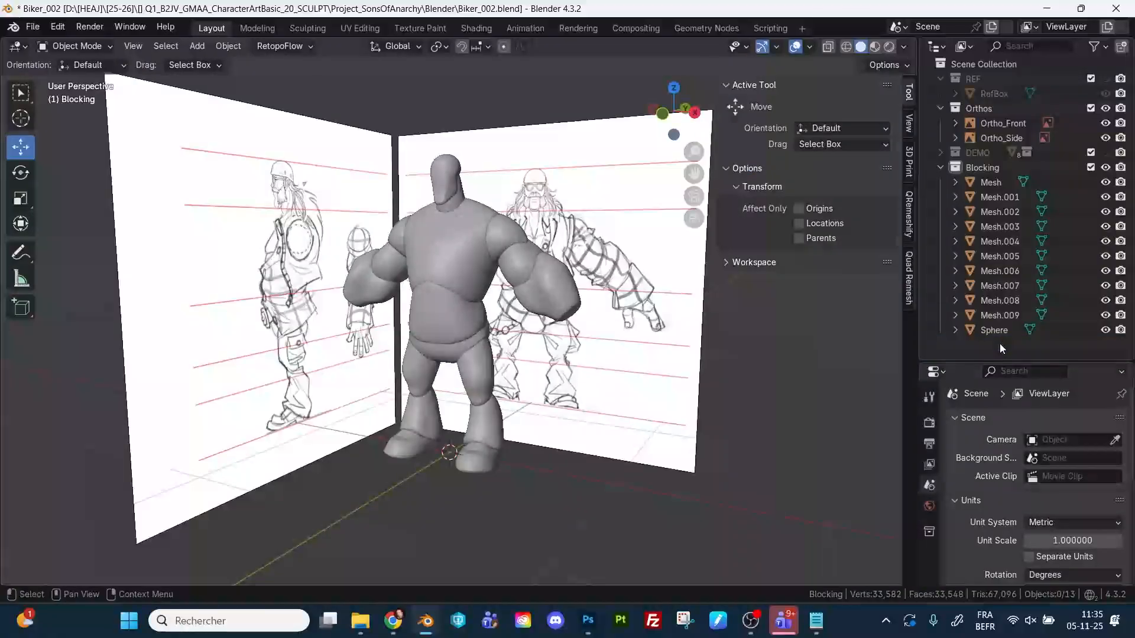
Rename the object Mesh to Neck and Mesh.001 to Torso.
click(996, 187)
double_click(994, 182)
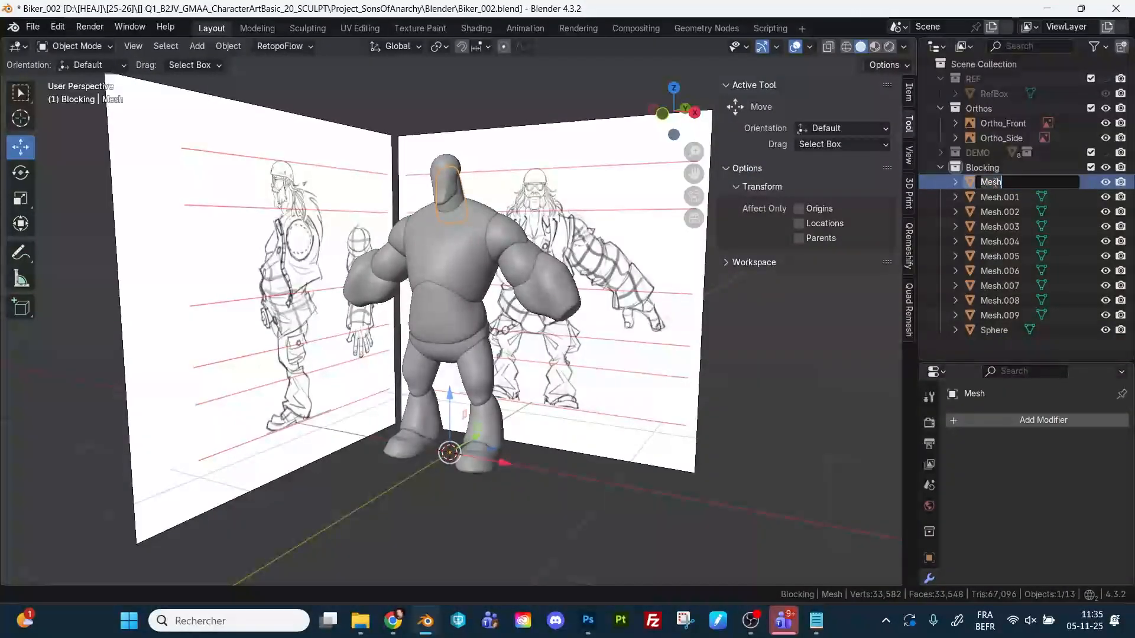
text(Neck)
key(Return)
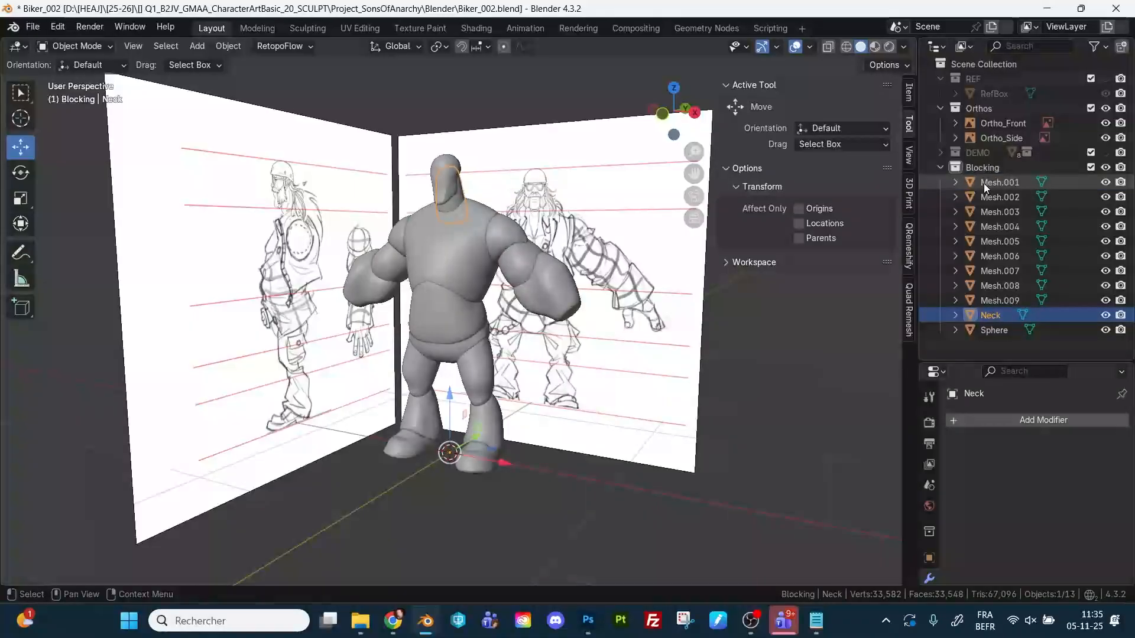
double_click(994, 182)
text(Torso)
key(Return)
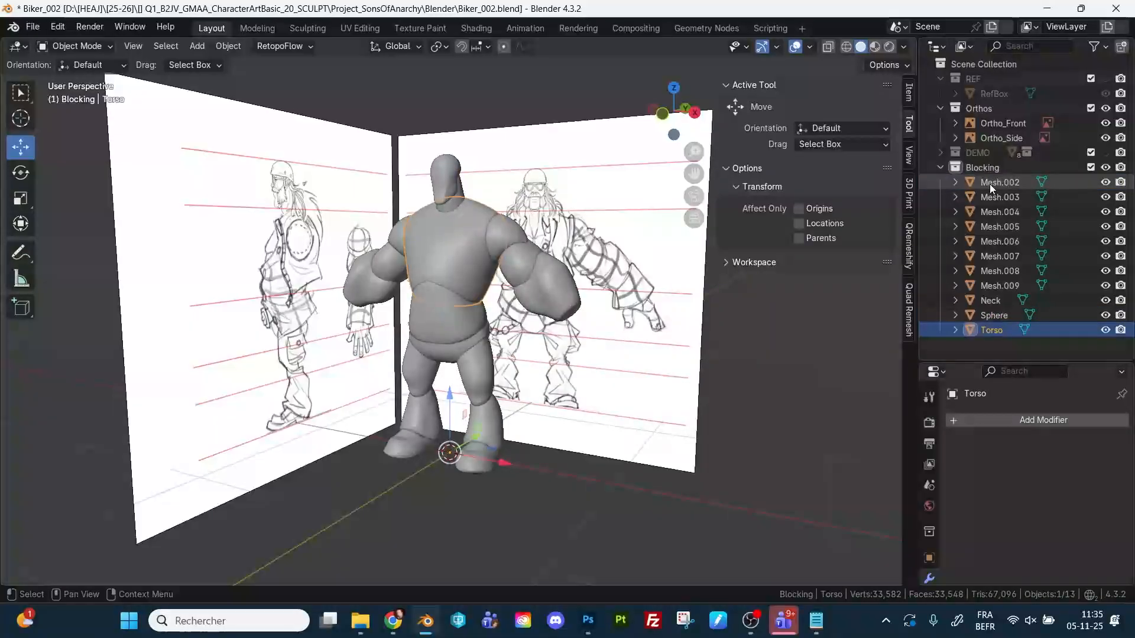
Rename Mesh.002 to Belly and Mesh.003 to Pelvis.
double_click(988, 183)
text(Belly)
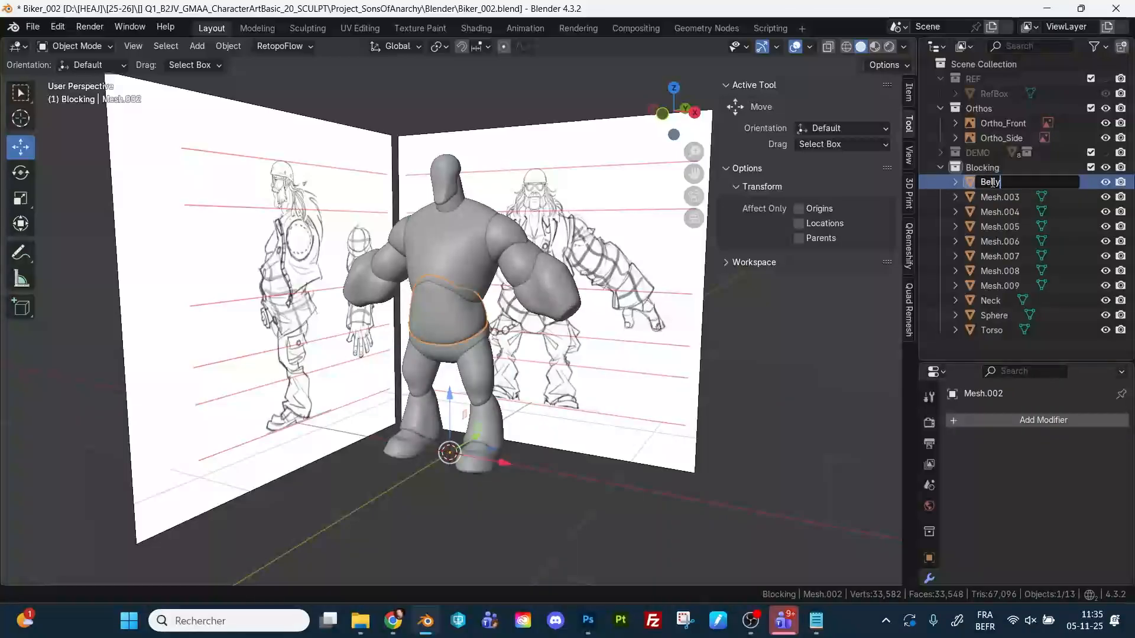
key(Return)
double_click(994, 197)
text(Pelvis)
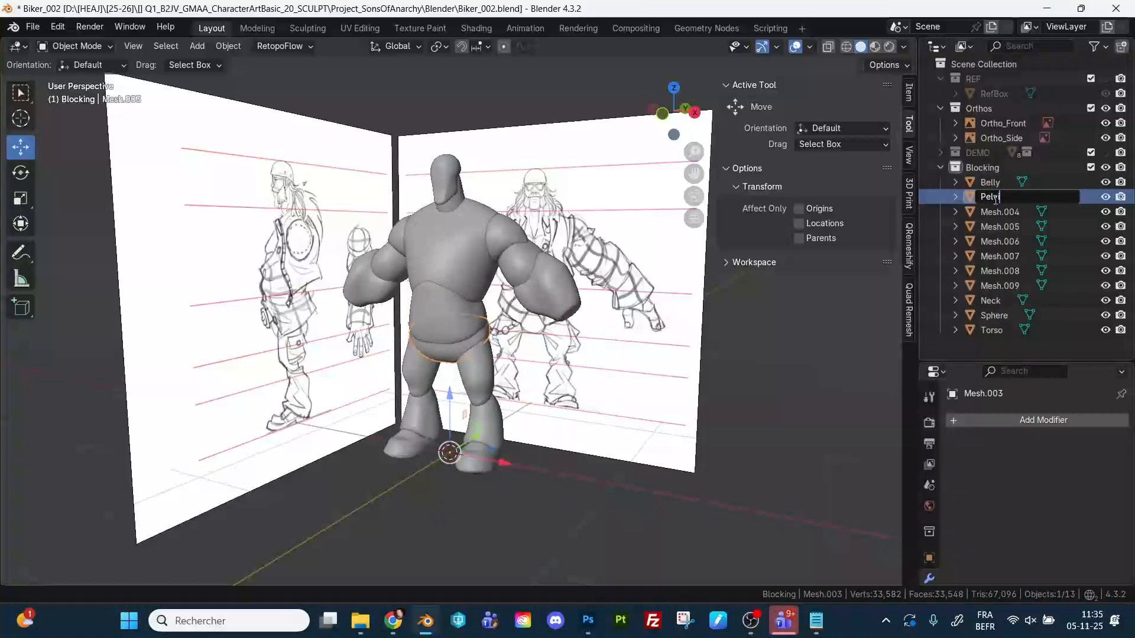
key(Return)
Rename Mesh.004 to Thigh and Mesh.005 to Calf.
double_click(994, 198)
text(Thigh)
key(Return)
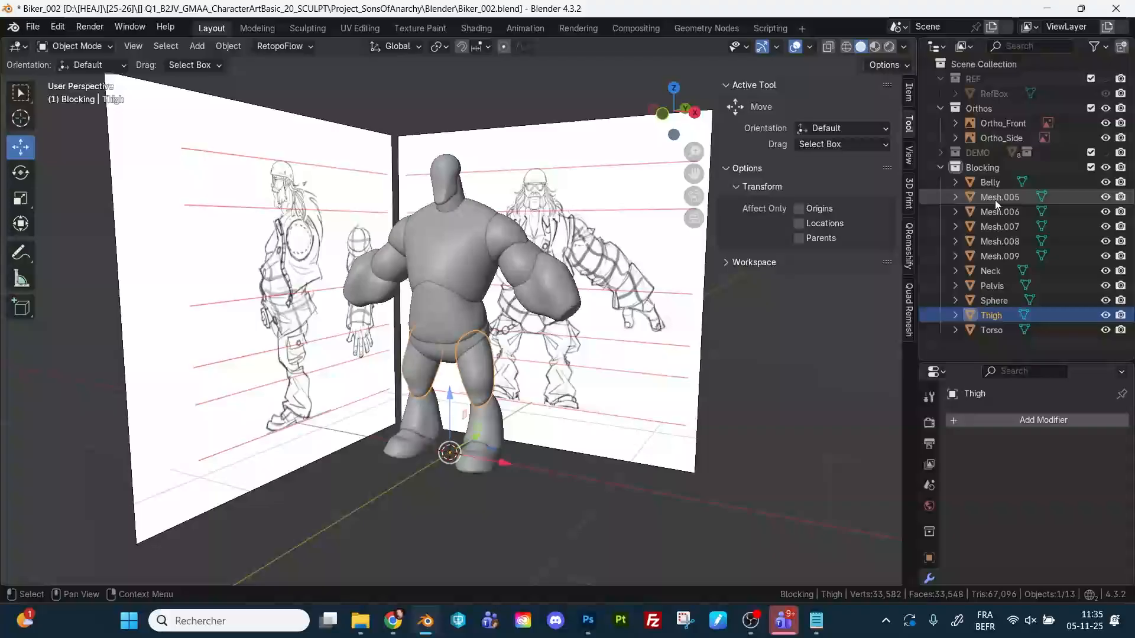
double_click(995, 198)
text(Calf)
key(Return)
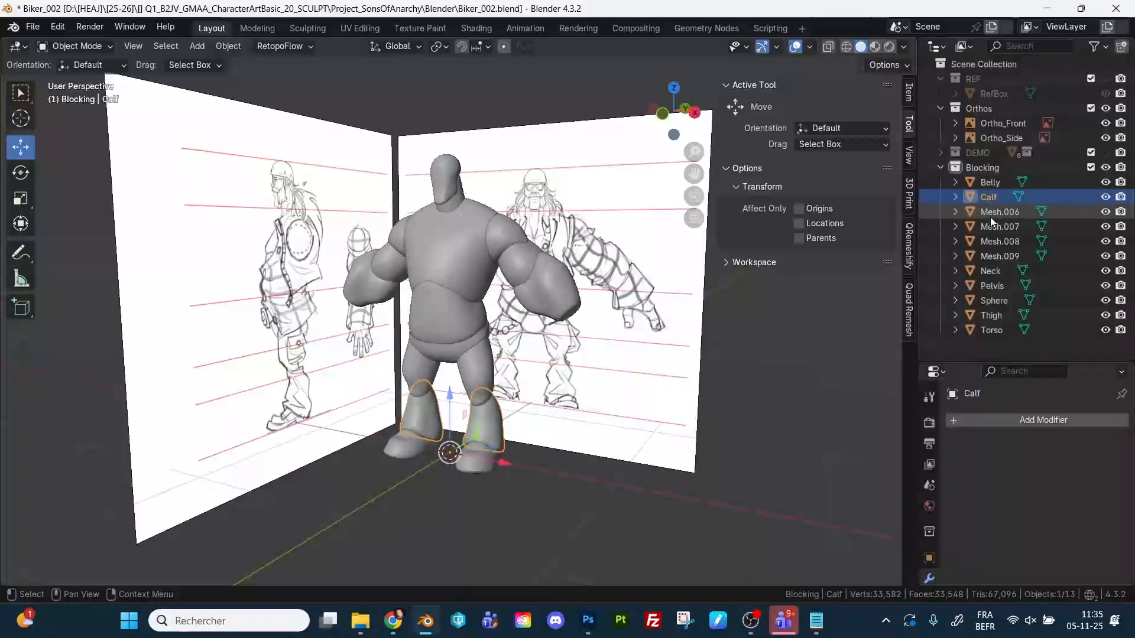
Rename Mesh.006 to Feet and Mesh.007 to Delto.
click(991, 217)
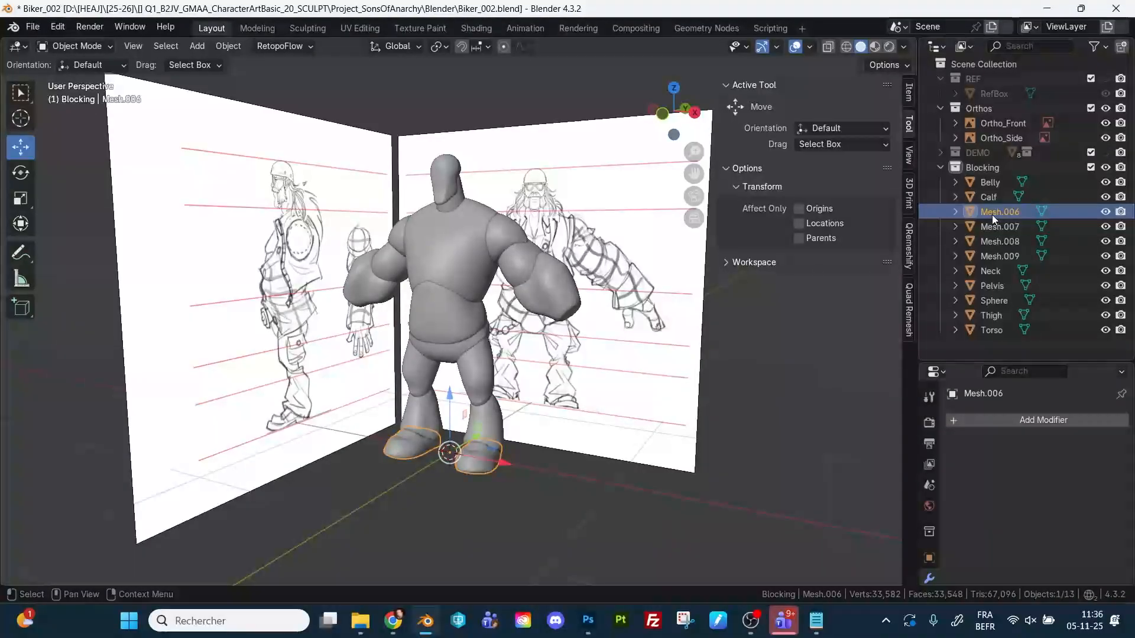
double_click(992, 213)
text(Feet)
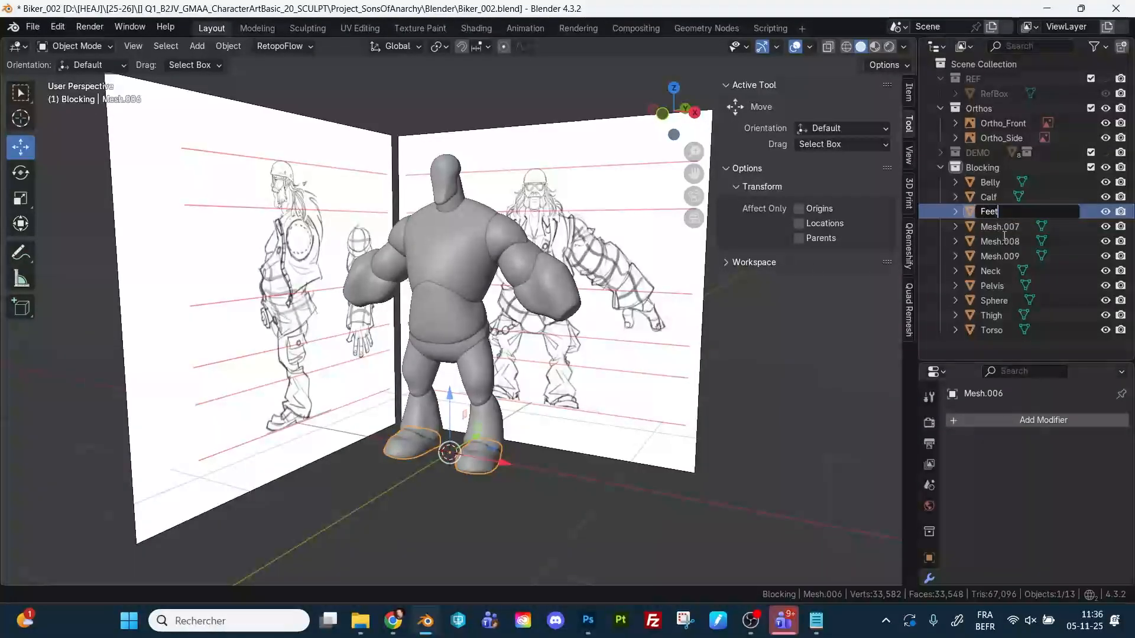
key(Return)
click(1000, 228)
double_click(1000, 228)
text(Delto)
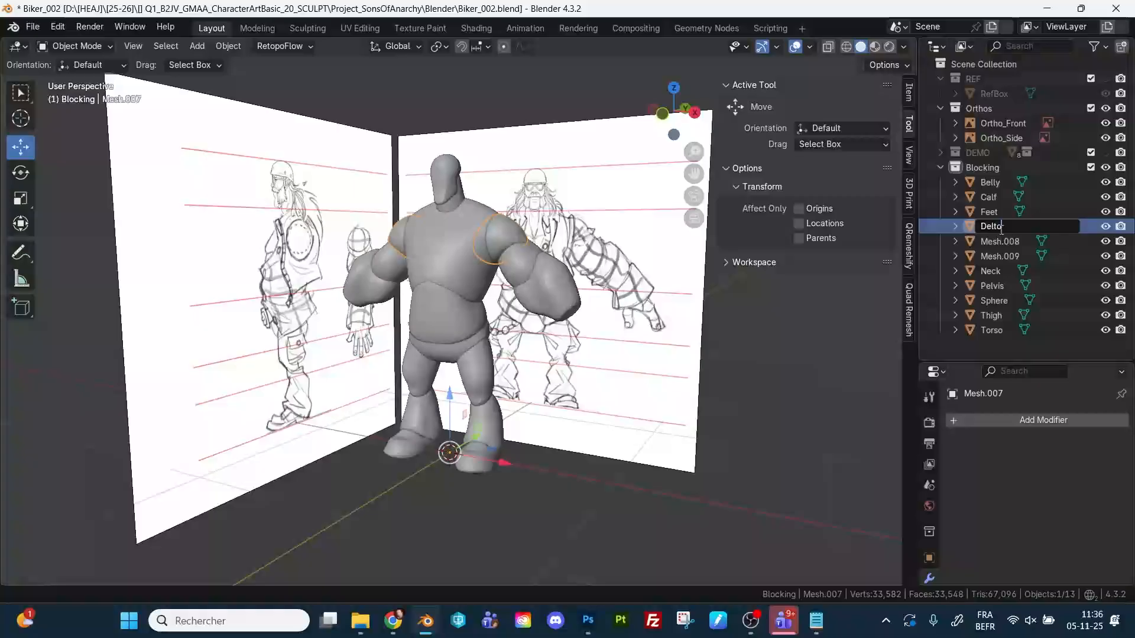
key(Return)
Rename Mesh.008 to Arm and Mesh.009 to ForeArm.
double_click(995, 241)
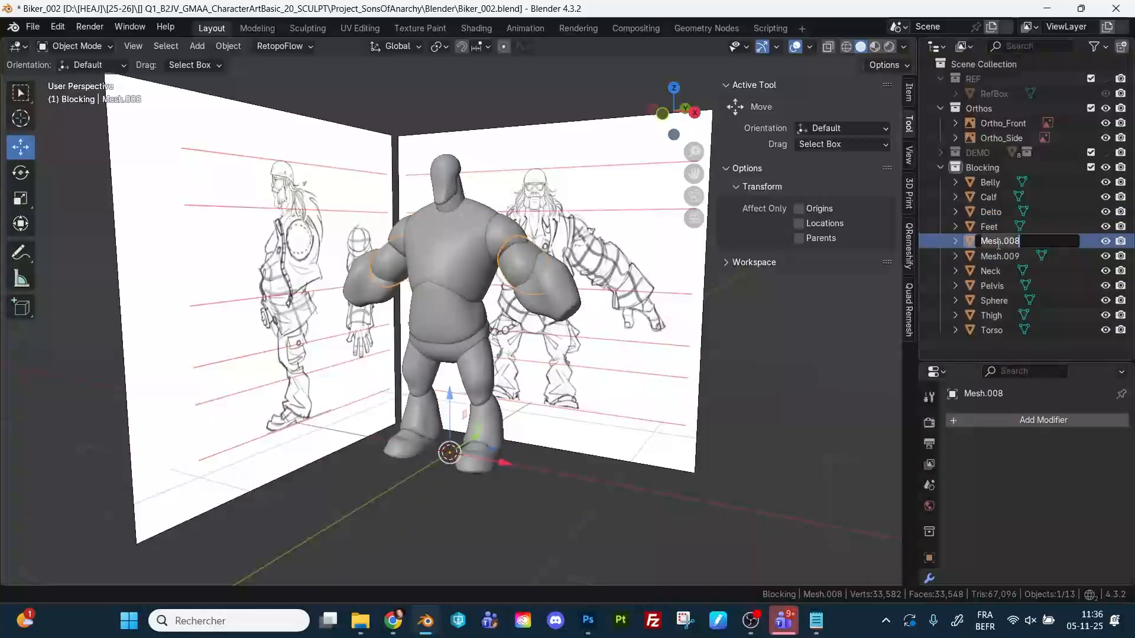
text(Arm)
key(Return)
double_click(1002, 256)
text(ForeArm)
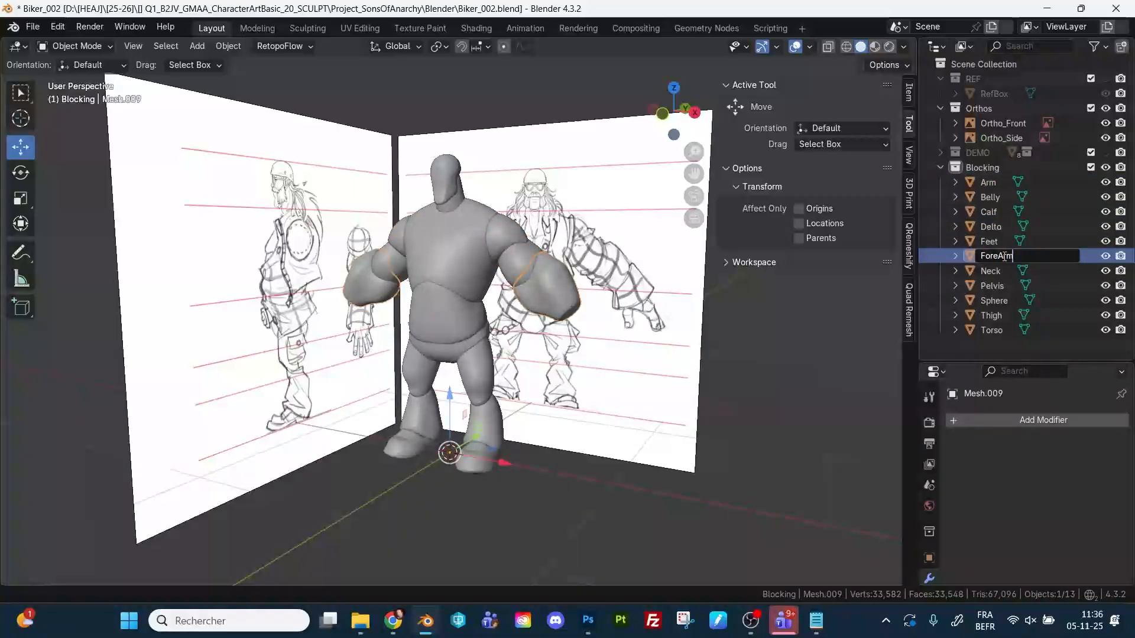
key(Return)
Rename the Delto object to Shoulder and save the Blender file.
double_click(993, 227)
text(Shoulder)
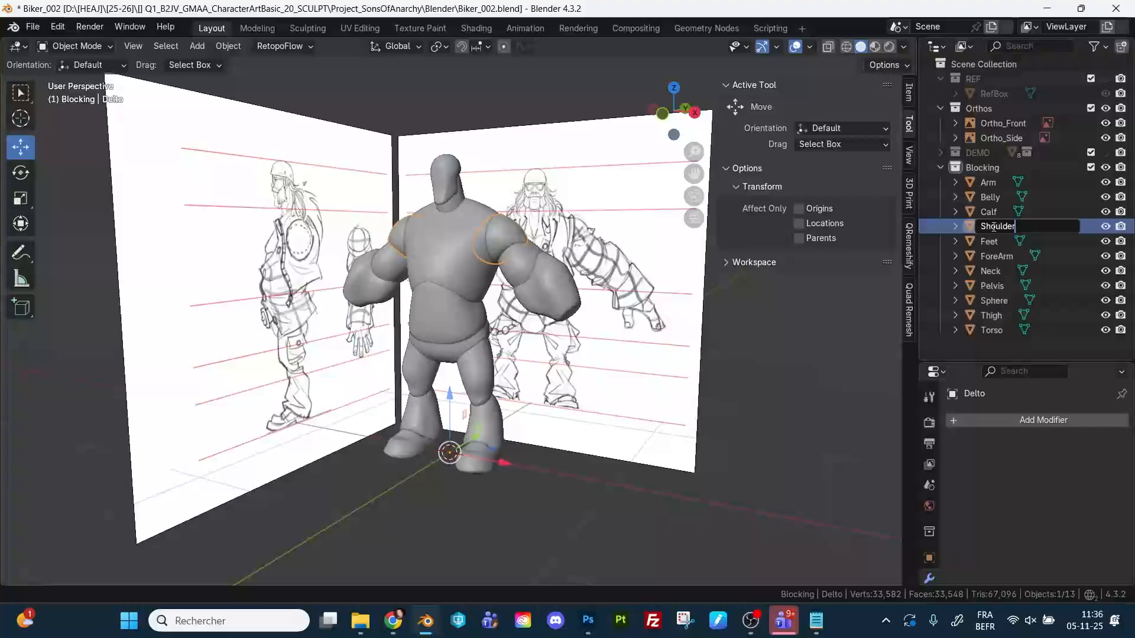
key(Return)
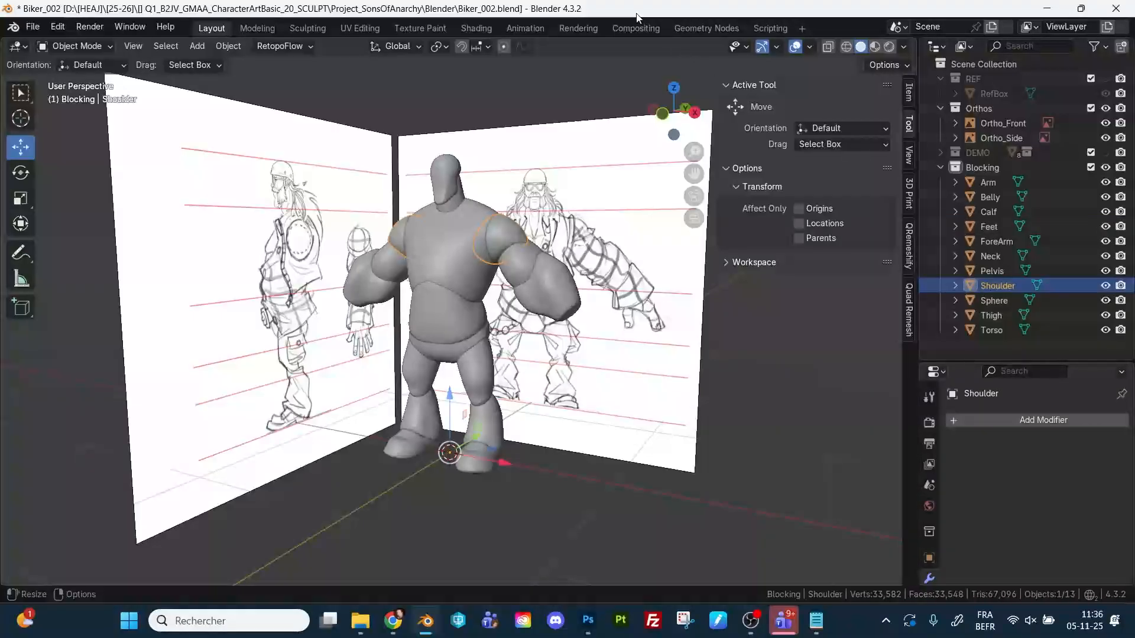
key(ctrl+s)
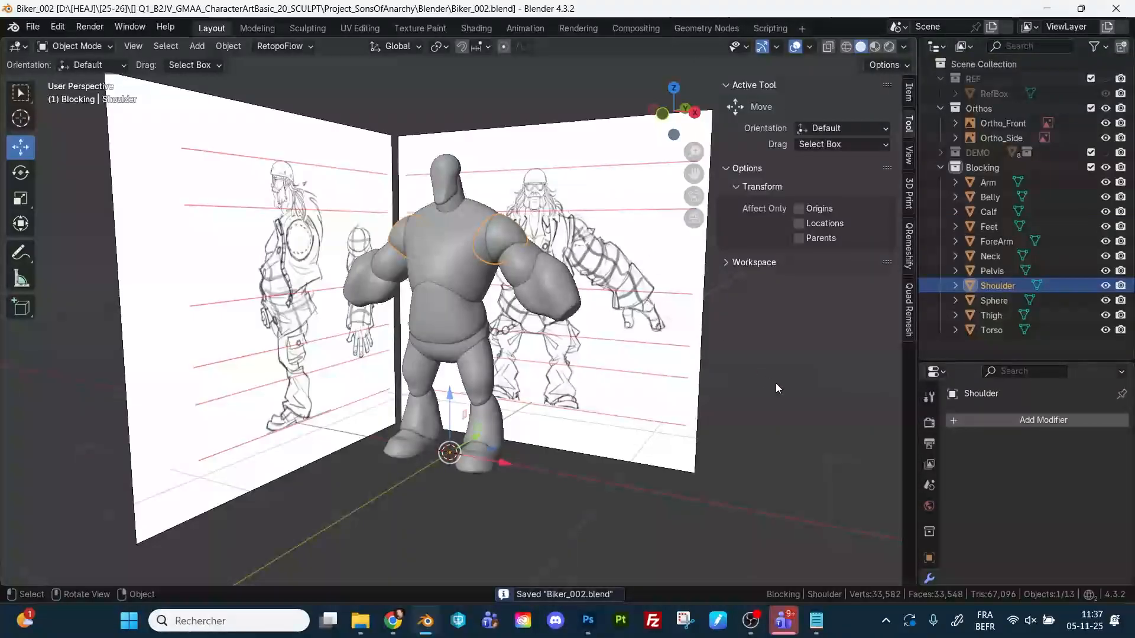
middle_drag(775, 383, 707, 365)
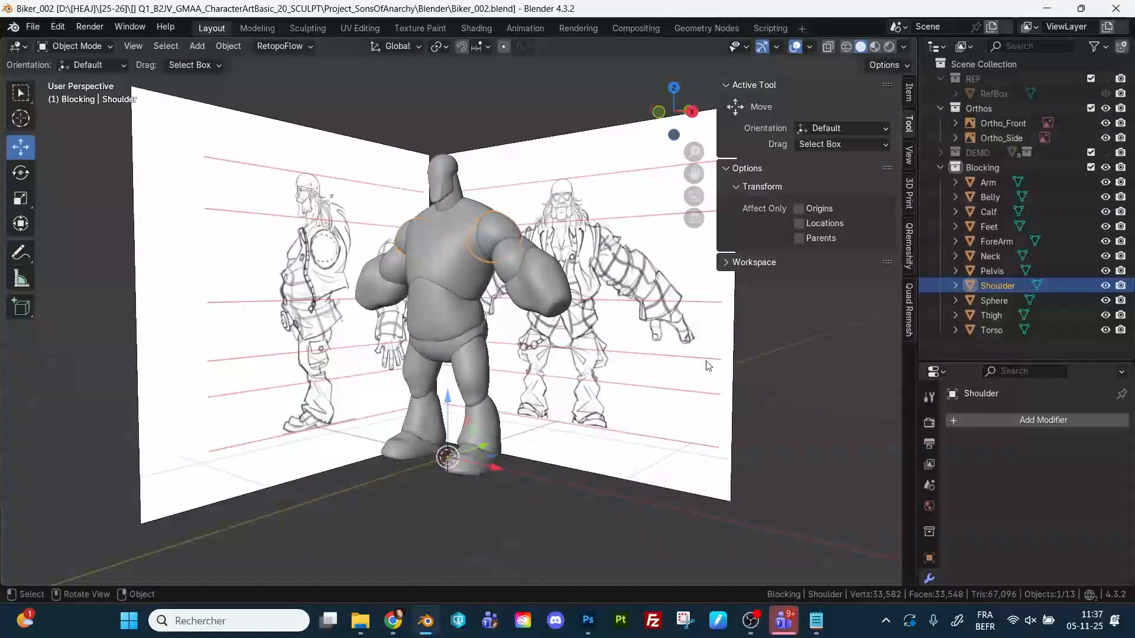